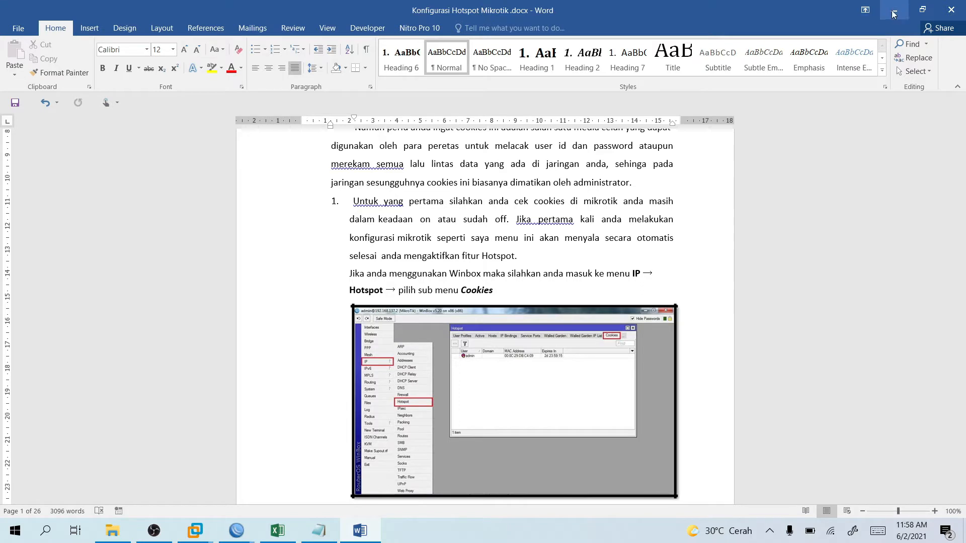
In WinBox, review the Hotspot Servers, Server Profiles, Users and User Profiles tabs.
{"action": "scroll", "coordinate": [739, 173], "scroll_direction": "up", "scroll_amount": 1}
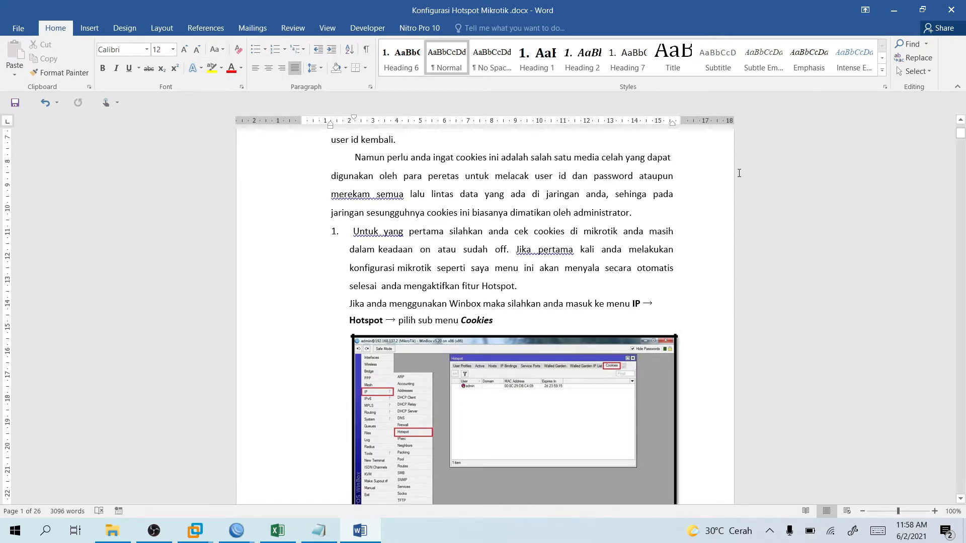
{"action": "scroll", "coordinate": [740, 173], "scroll_direction": "up", "scroll_amount": 3}
{"action": "scroll", "coordinate": [739, 173], "scroll_direction": "down", "scroll_amount": 1}
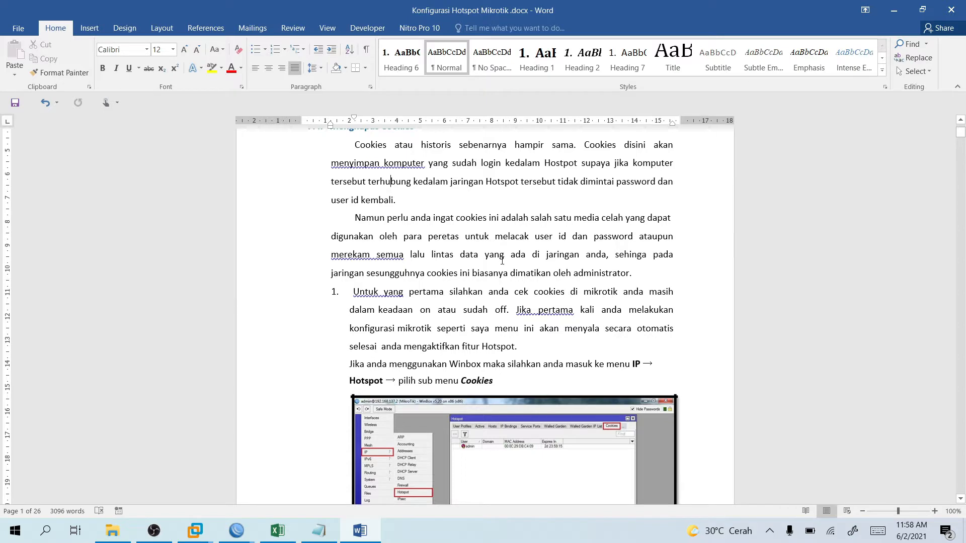
{"action": "scroll", "coordinate": [503, 261], "scroll_direction": "down", "scroll_amount": 2}
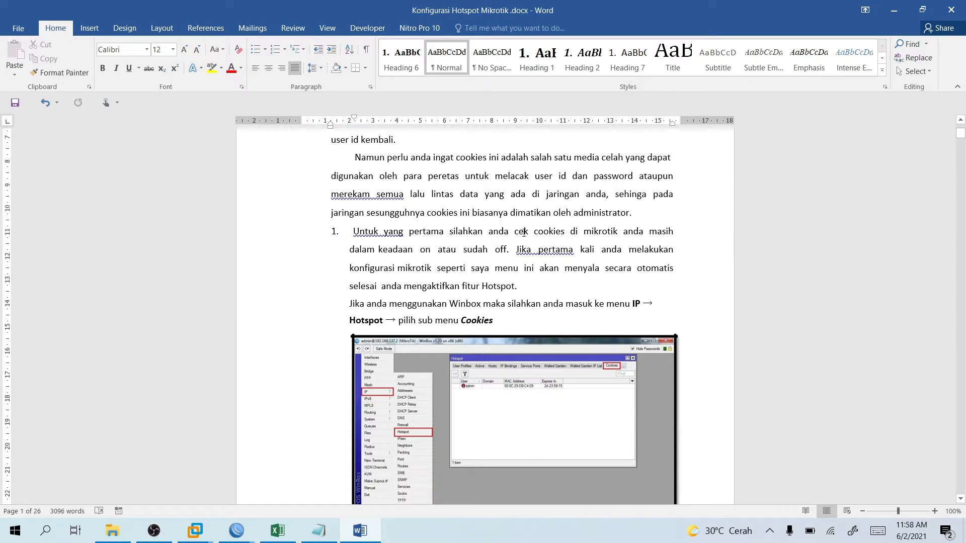
{"action": "scroll", "coordinate": [529, 231], "scroll_direction": "down", "scroll_amount": 3}
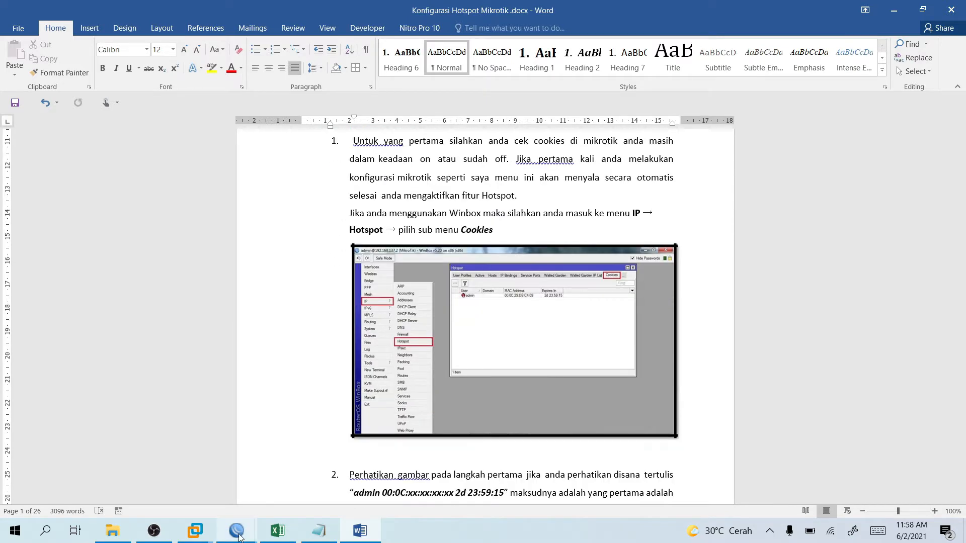
{"action": "mouse_move", "coordinate": [237, 531]}
{"action": "left_click", "coordinate": [274, 488]}
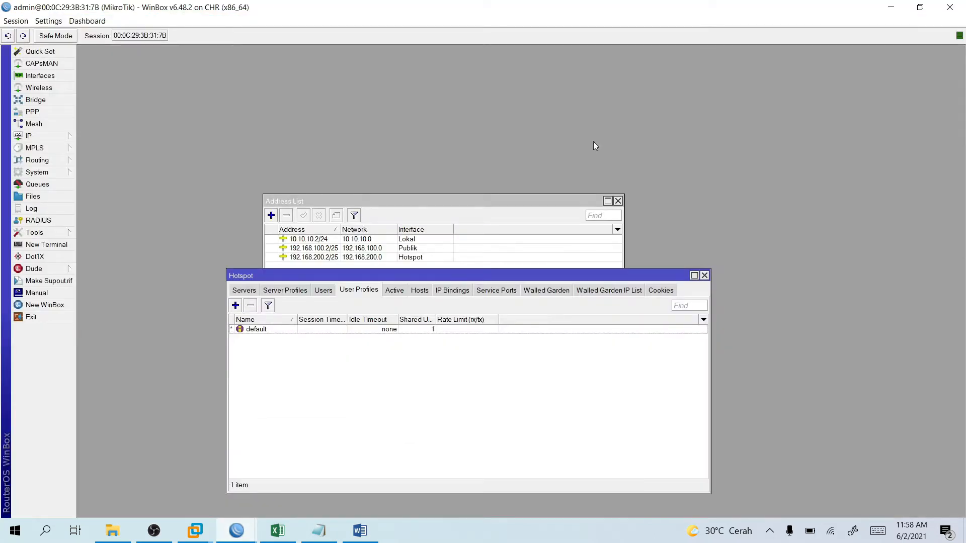
{"action": "left_click", "coordinate": [249, 290]}
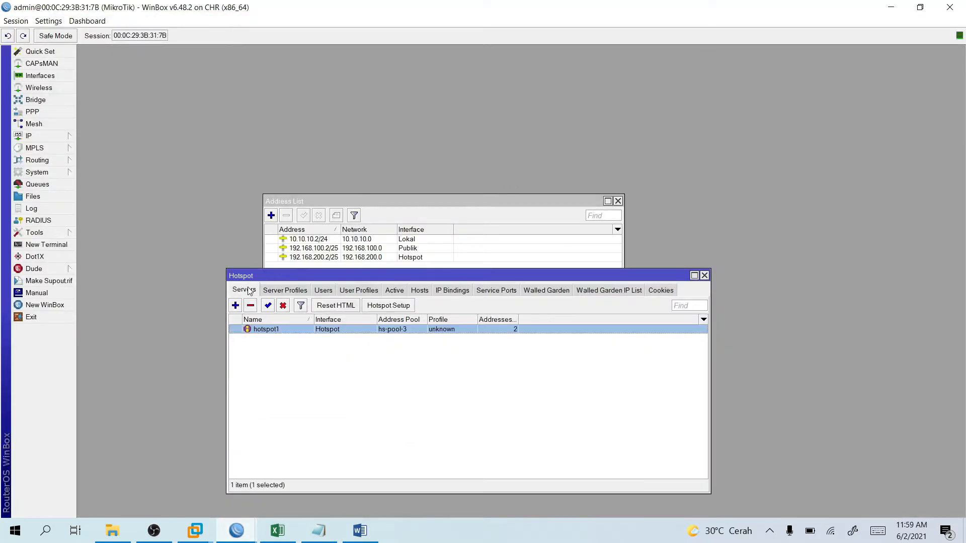
{"action": "left_click", "coordinate": [294, 291]}
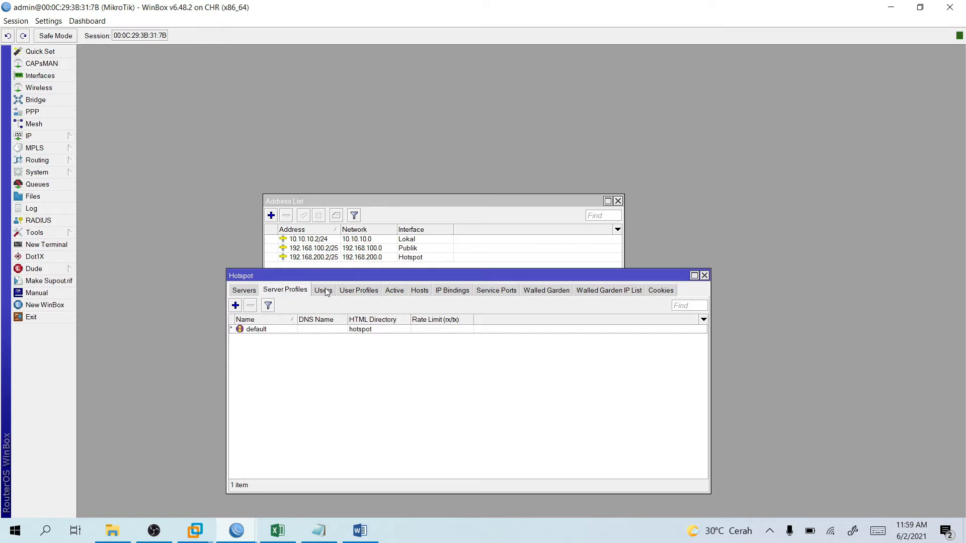
{"action": "left_click", "coordinate": [326, 291]}
{"action": "left_click", "coordinate": [357, 292]}
Look through the Active, Hosts, IP Bindings, Service Ports, Walled Garden, Walled Garden IP and Cookies tabs.
{"action": "left_click", "coordinate": [405, 291]}
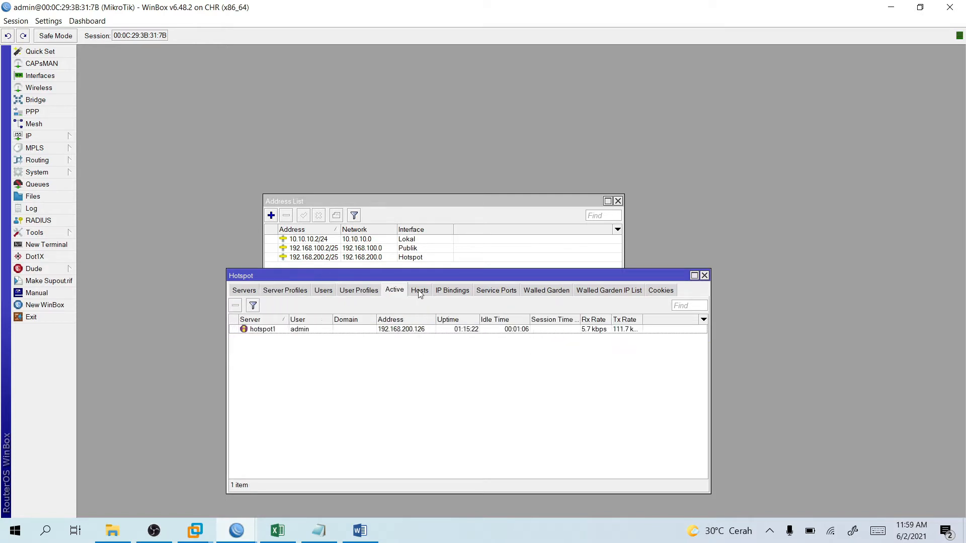
{"action": "left_click", "coordinate": [420, 293]}
{"action": "left_click", "coordinate": [455, 291]}
{"action": "left_click", "coordinate": [495, 291]}
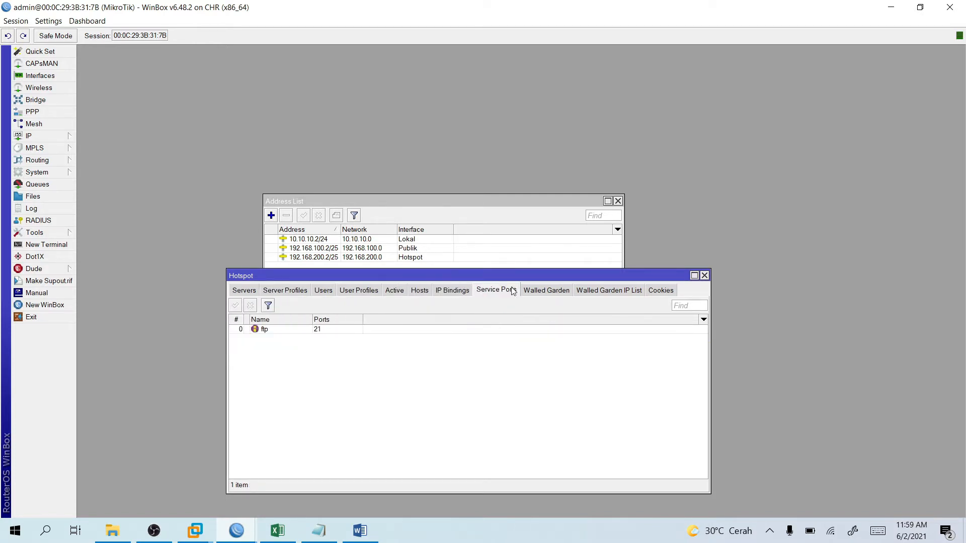
{"action": "left_click", "coordinate": [551, 291]}
{"action": "left_click", "coordinate": [603, 294]}
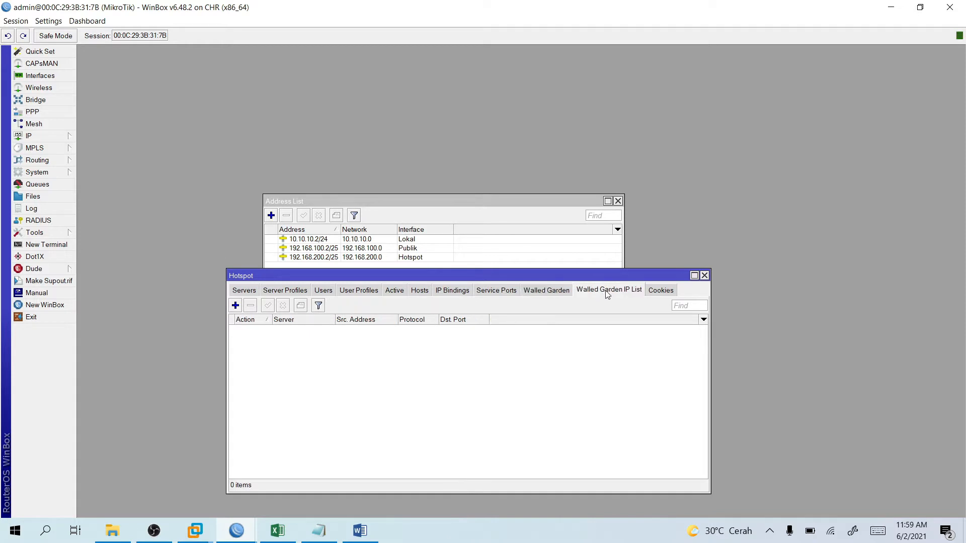
{"action": "left_click", "coordinate": [660, 293]}
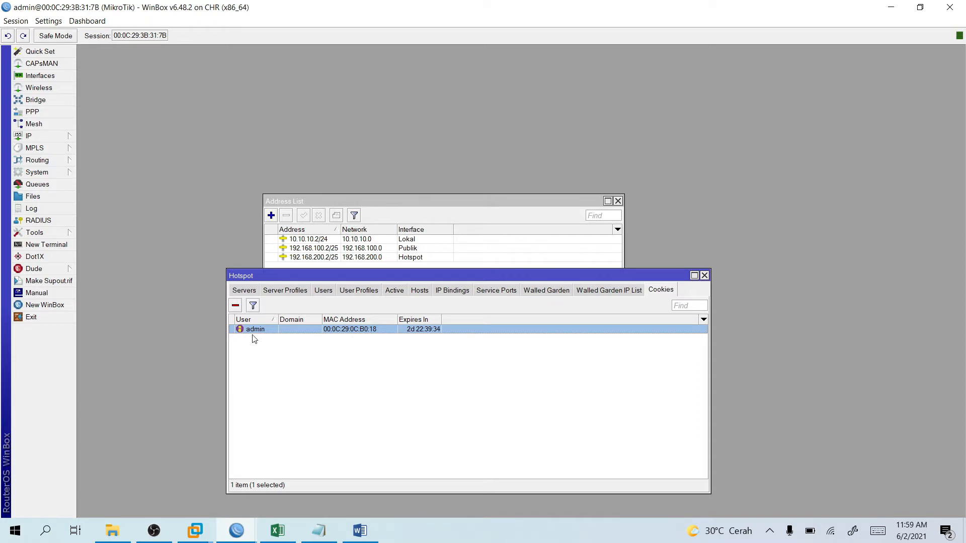
Widen the cookie list's User and Expires In columns to show the full values.
{"action": "left_click_drag", "start_coordinate": [278, 320], "coordinate": [312, 319]}
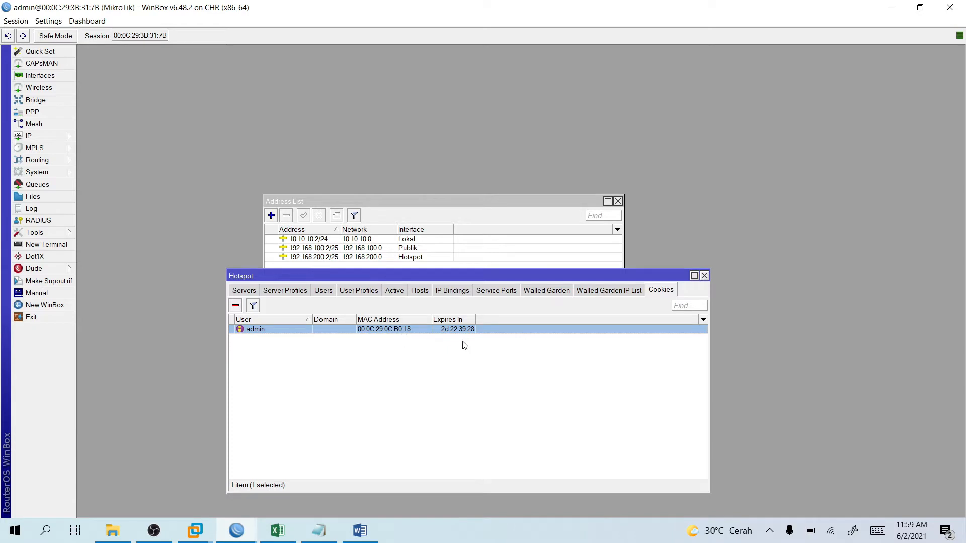
{"action": "left_click_drag", "start_coordinate": [477, 320], "coordinate": [514, 320]}
{"action": "left_click", "coordinate": [212, 524]}
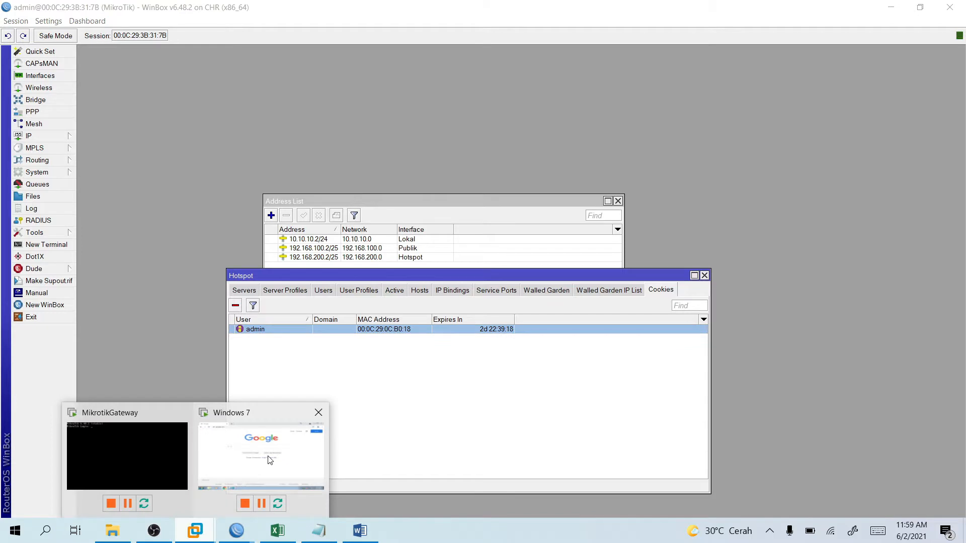
Search Google for 'tematik' in Chrome on the Windows 7 guest.
{"action": "left_click", "coordinate": [270, 461]}
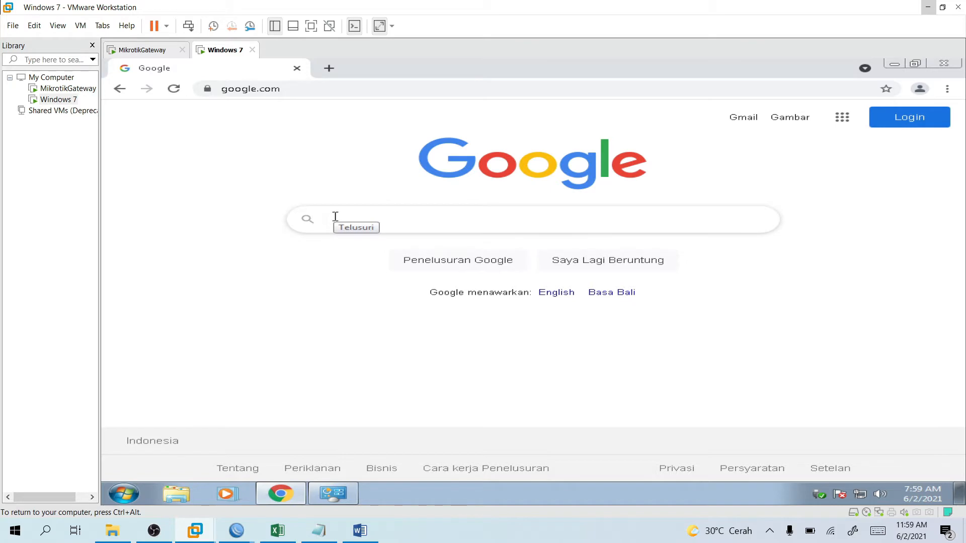
{"action": "type", "text": "tematik"}
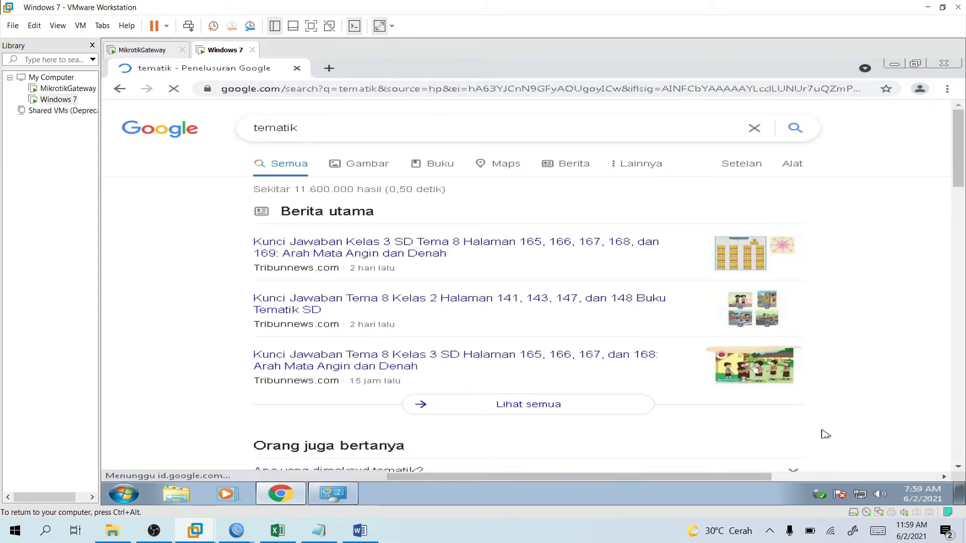
{"action": "left_click", "coordinate": [351, 497]}
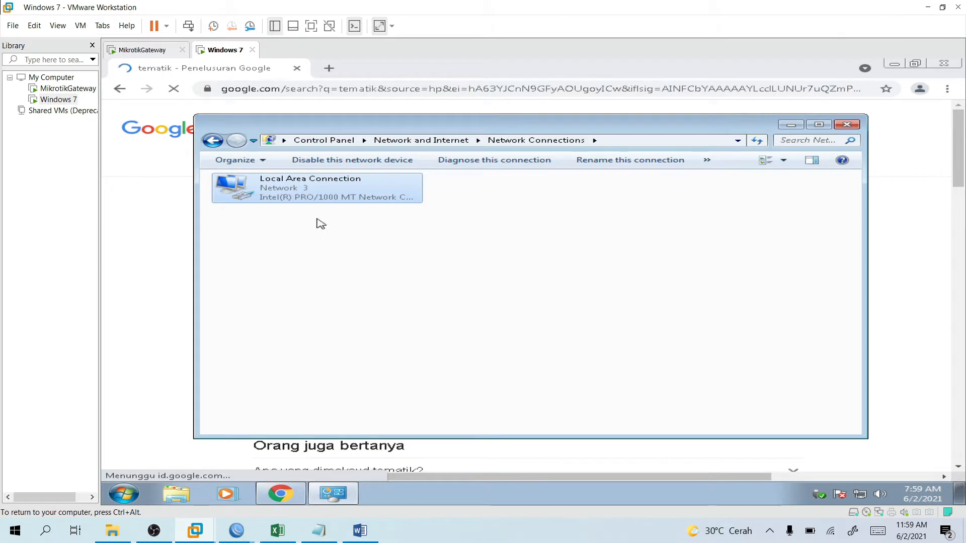
View the Local Area Connection's status details, then close them and return to the tematik results.
{"action": "right_click", "coordinate": [311, 197]}
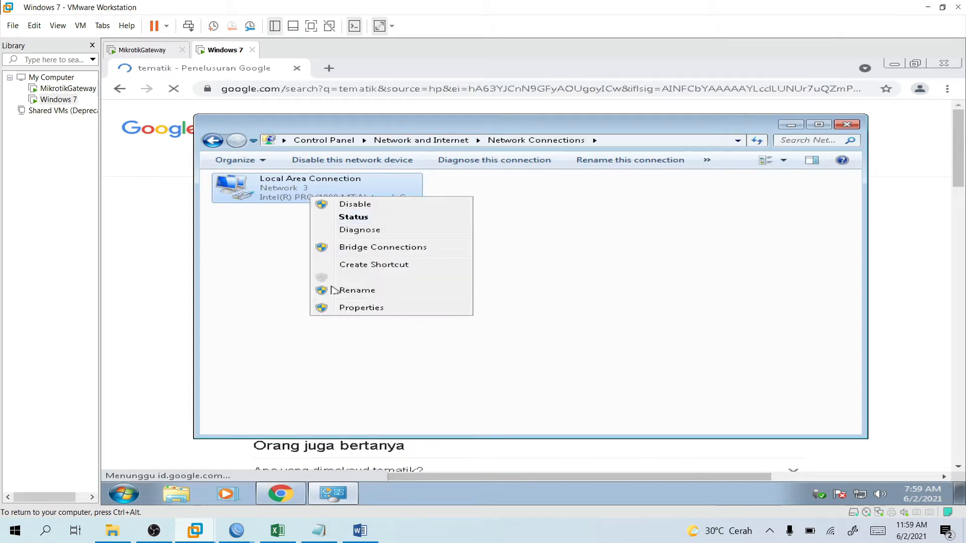
{"action": "left_click", "coordinate": [357, 217]}
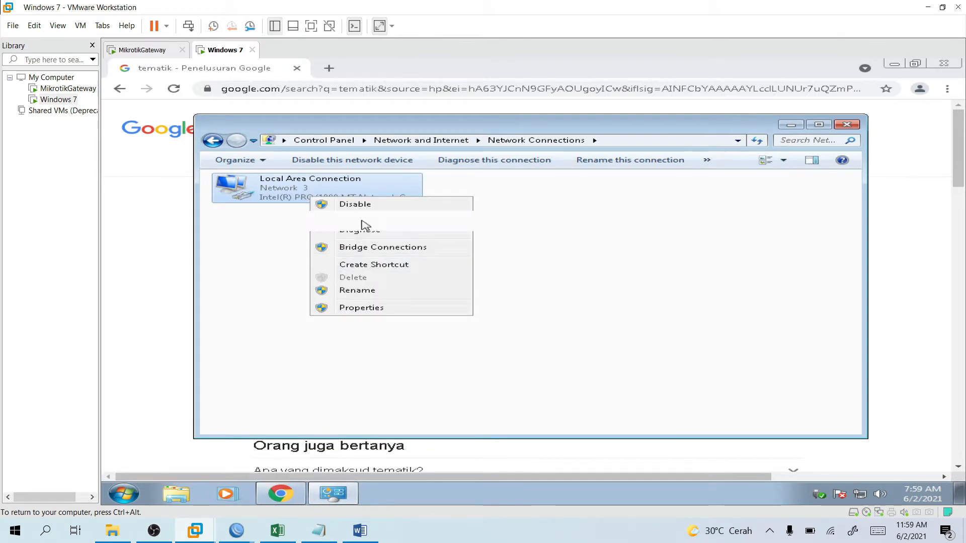
{"action": "left_click", "coordinate": [442, 269]}
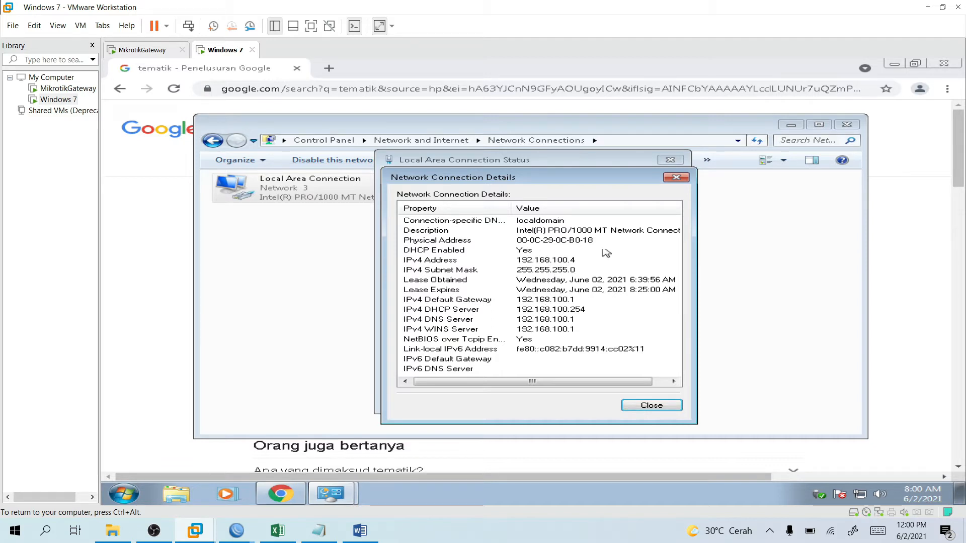
{"action": "left_click", "coordinate": [677, 178]}
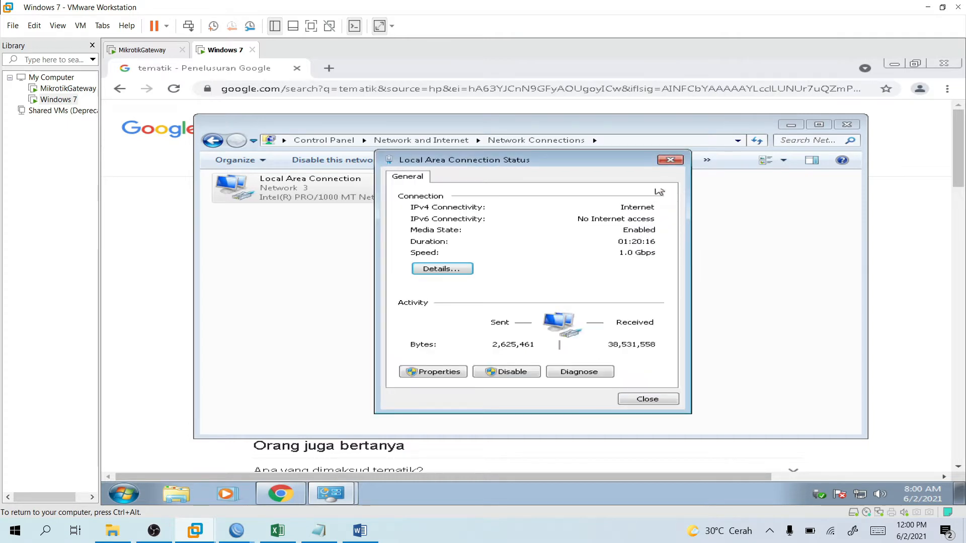
{"action": "left_click", "coordinate": [670, 160]}
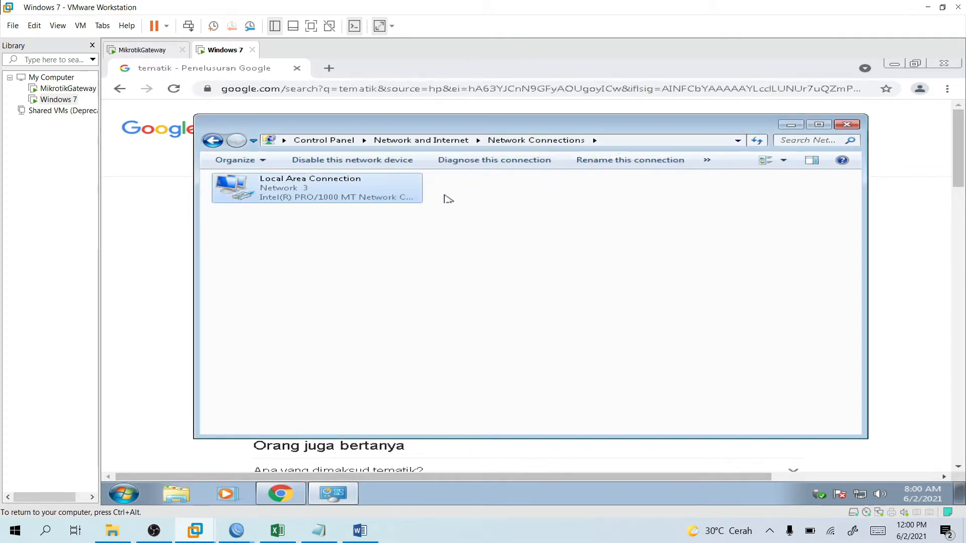
{"action": "left_click", "coordinate": [522, 91]}
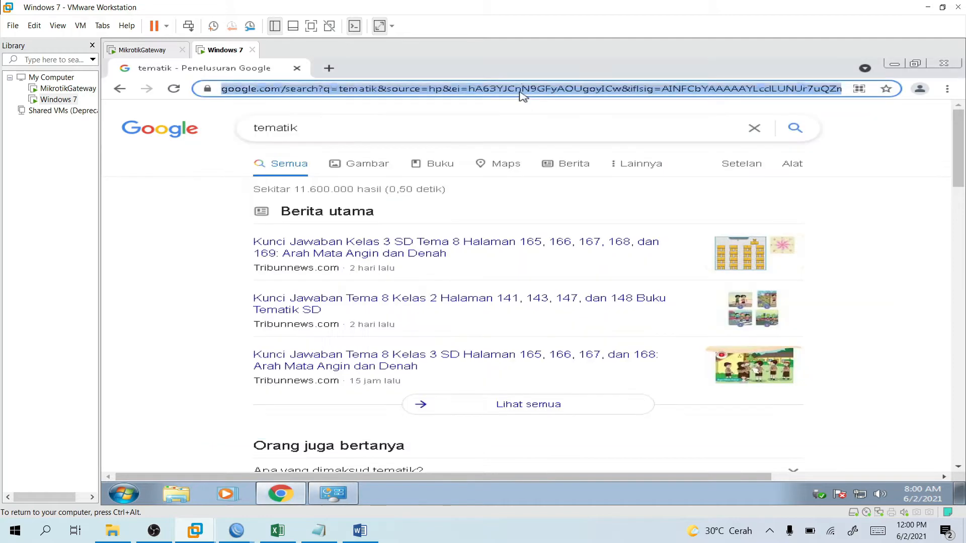
Open Interfaces and spread out the Interface List, Address List and Hotspot windows.
{"action": "mouse_move", "coordinate": [237, 530]}
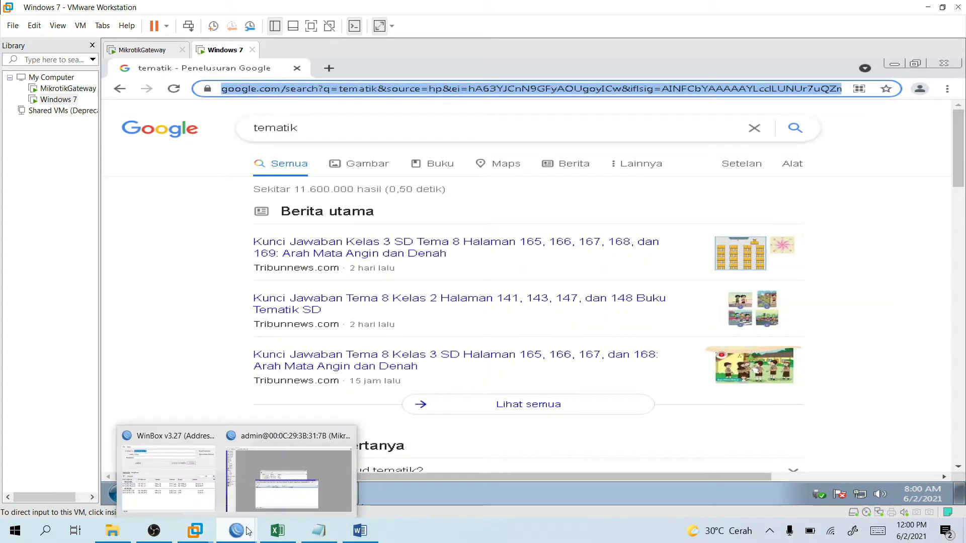
{"action": "left_click", "coordinate": [279, 471]}
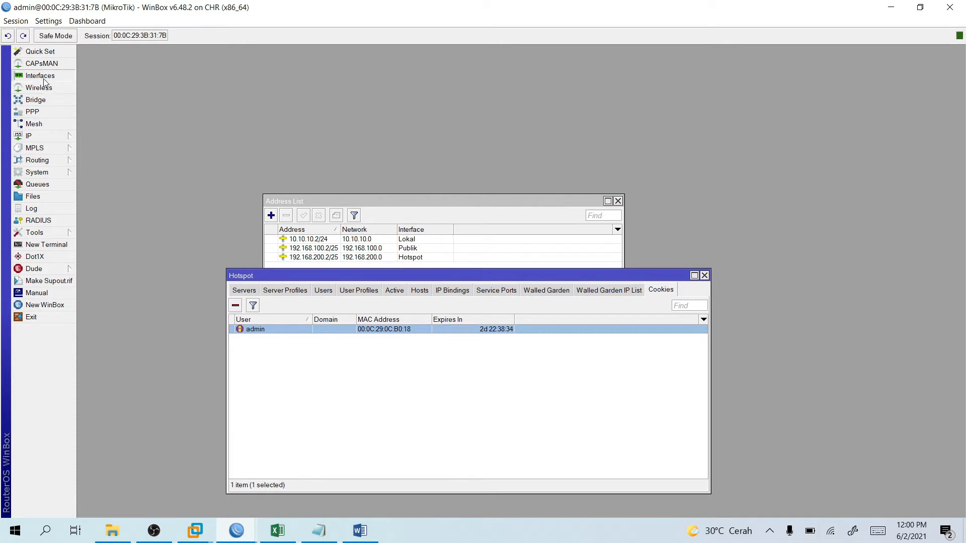
{"action": "left_click", "coordinate": [40, 75]}
{"action": "left_click_drag", "start_coordinate": [407, 118], "coordinate": [671, 63]}
{"action": "left_click_drag", "start_coordinate": [328, 201], "coordinate": [630, 294]}
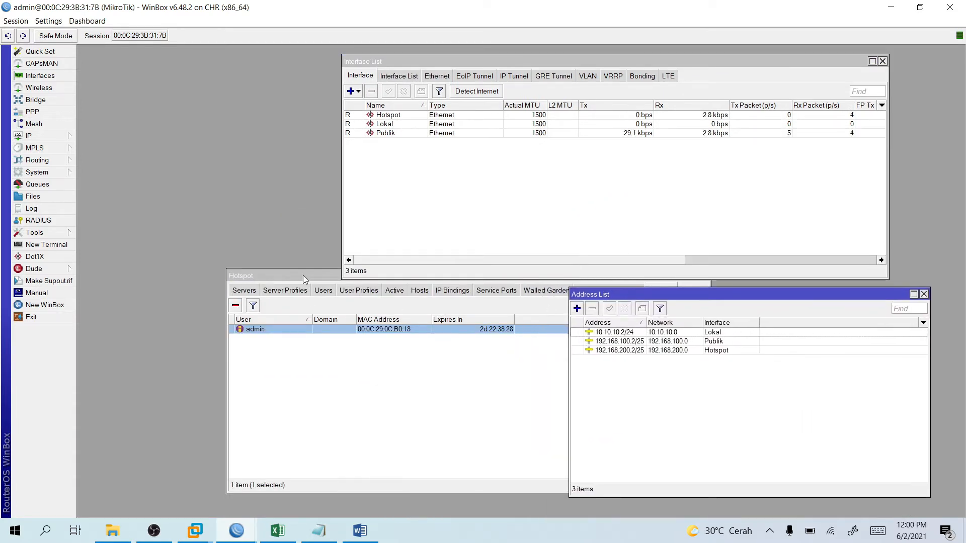
{"action": "left_click_drag", "start_coordinate": [299, 271], "coordinate": [145, 287]}
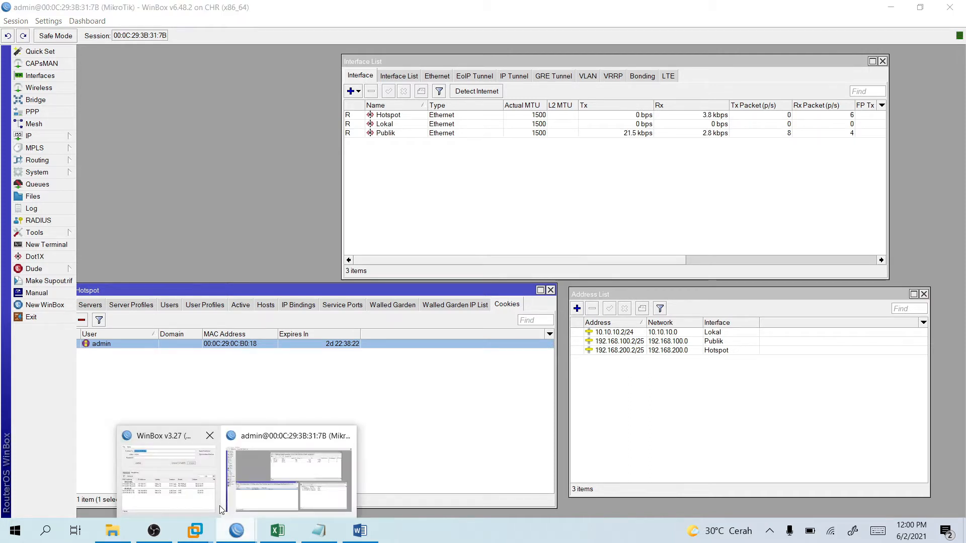
Inspect the Windows 7 machine's hardware settings, showing 1 GB of memory.
{"action": "mouse_move", "coordinate": [204, 535]}
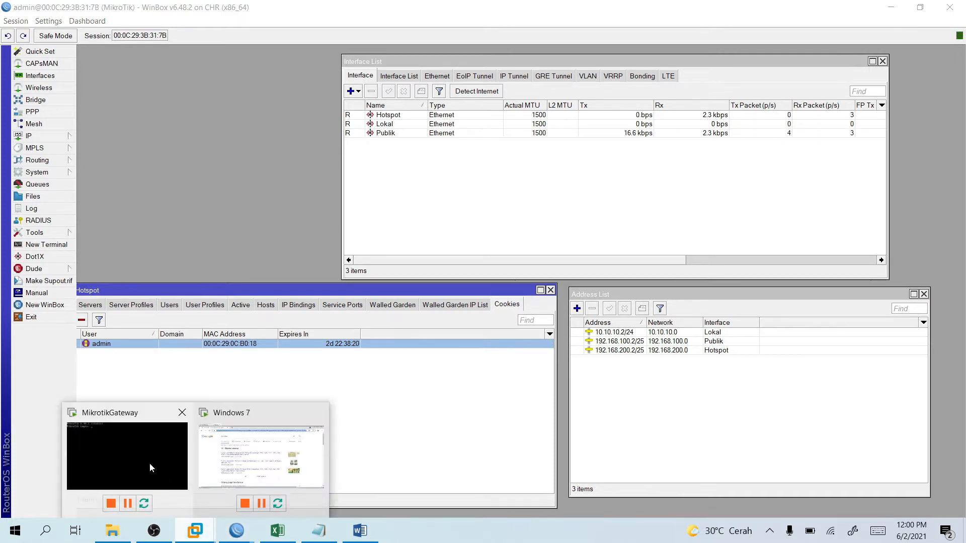
{"action": "left_click", "coordinate": [149, 463]}
{"action": "left_click", "coordinate": [35, 26]}
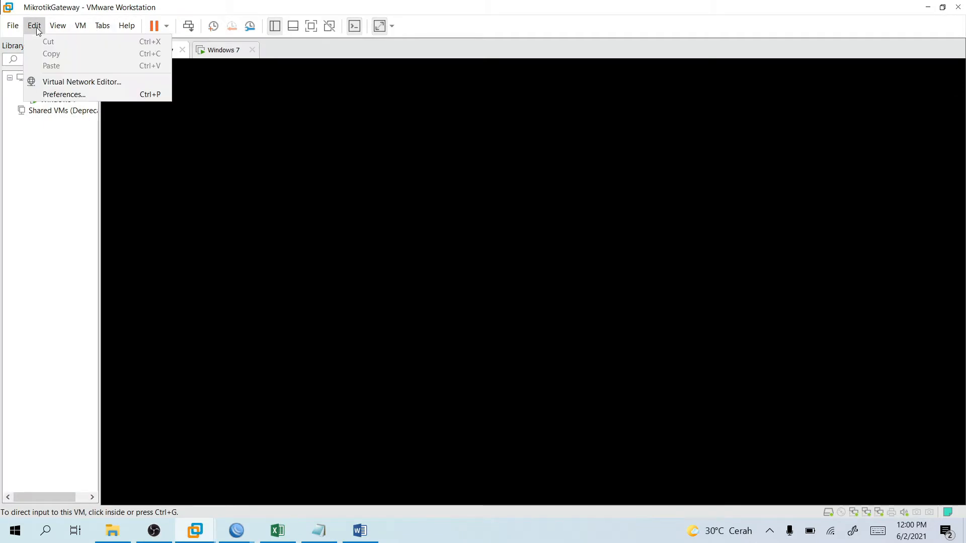
{"action": "mouse_move", "coordinate": [127, 25]}
{"action": "left_click", "coordinate": [356, 47]}
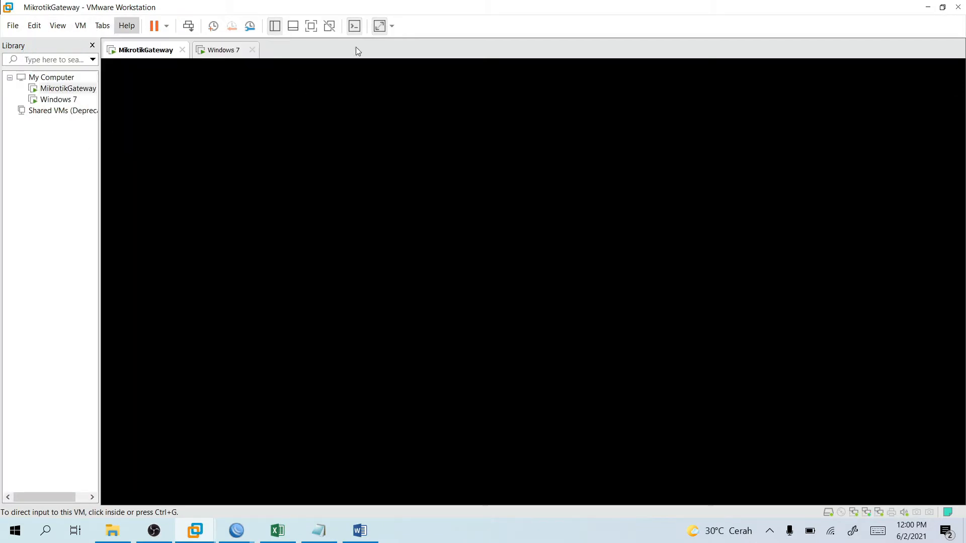
{"action": "left_click", "coordinate": [220, 51]}
{"action": "right_click", "coordinate": [220, 52]}
{"action": "left_click", "coordinate": [267, 202]}
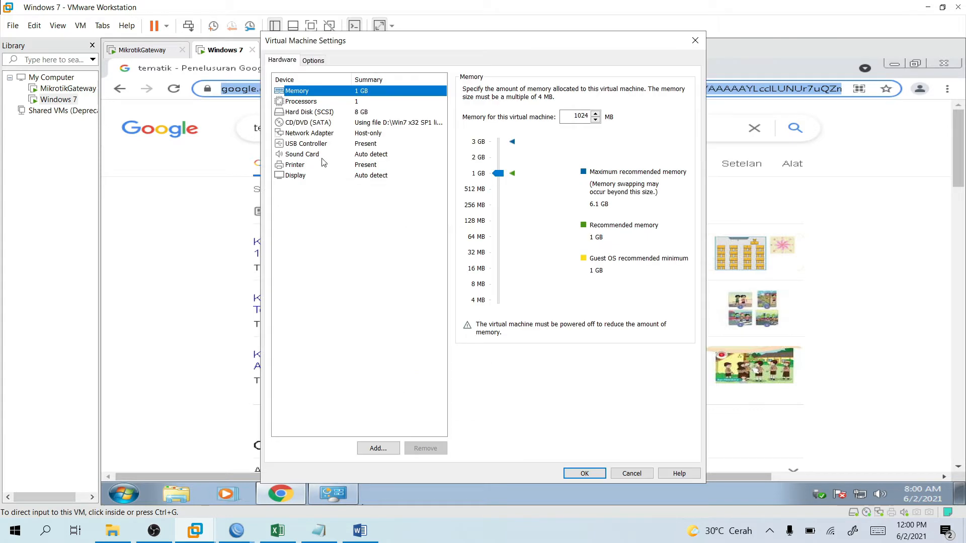
{"action": "left_click", "coordinate": [695, 40]}
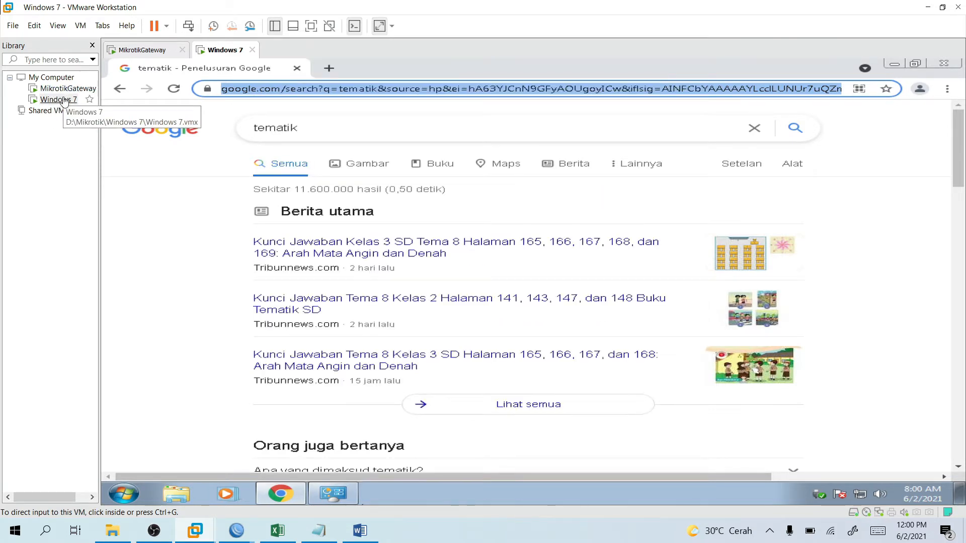
Inspect the MikrotikGateway machine's settings, showing 768 MB of memory, then return to Windows 7.
{"action": "left_click", "coordinate": [156, 50]}
{"action": "right_click", "coordinate": [157, 53]}
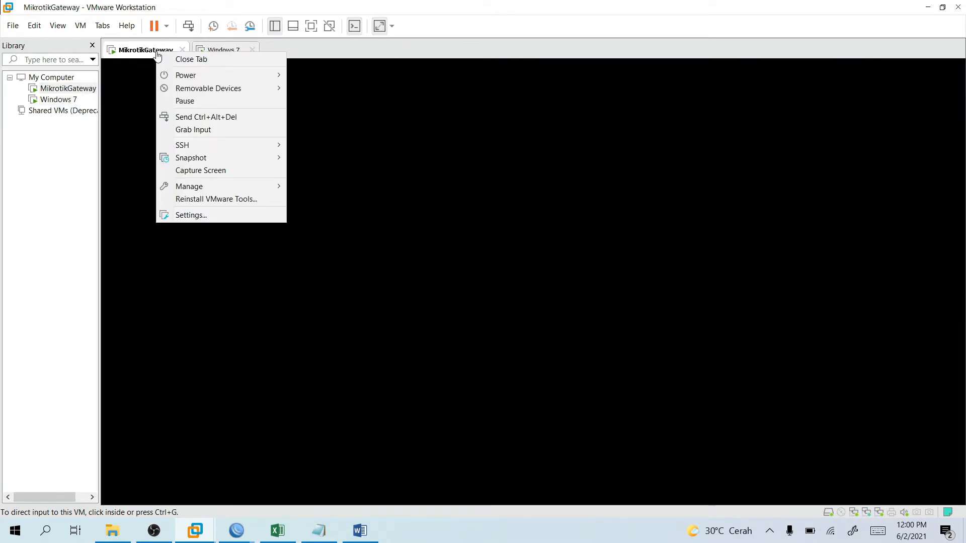
{"action": "left_click", "coordinate": [216, 215]}
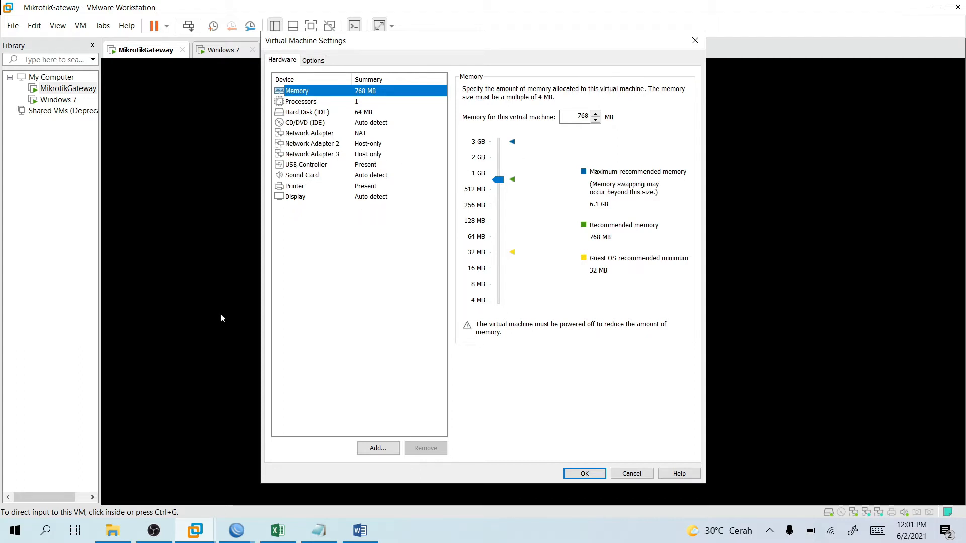
{"action": "left_click", "coordinate": [695, 41]}
{"action": "left_click", "coordinate": [226, 56]}
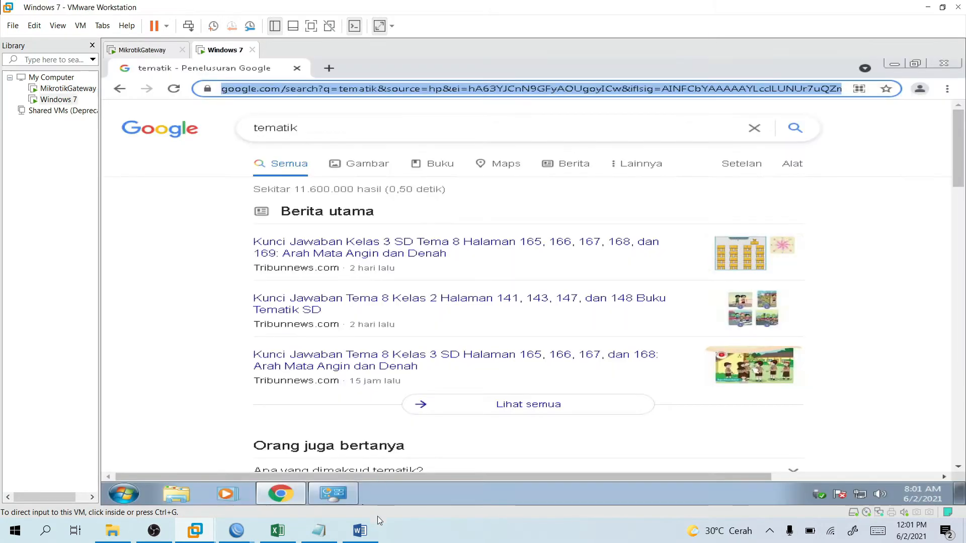
Select the Hotspot interface and 192.168.200.2/25 address, then show the hotspot1 server entry.
{"action": "mouse_move", "coordinate": [234, 536]}
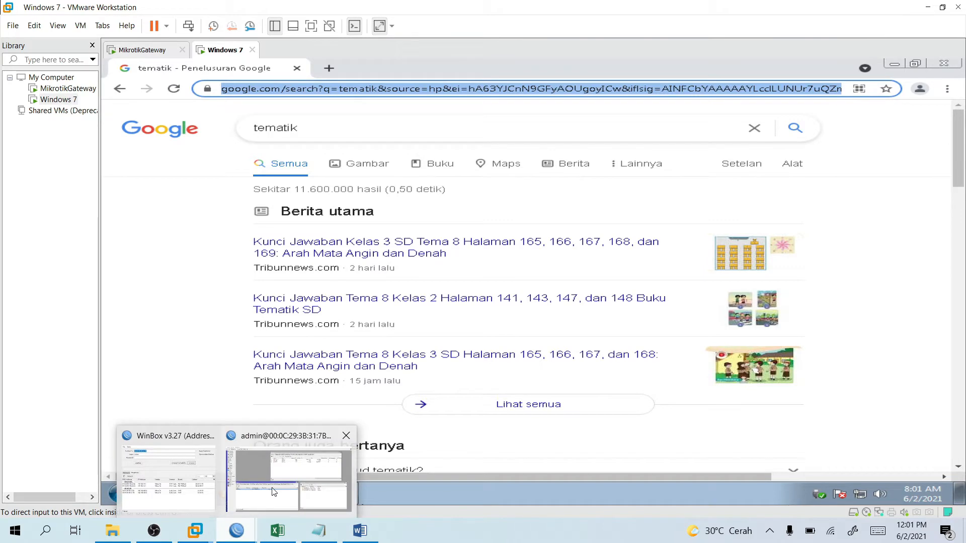
{"action": "left_click", "coordinate": [281, 485]}
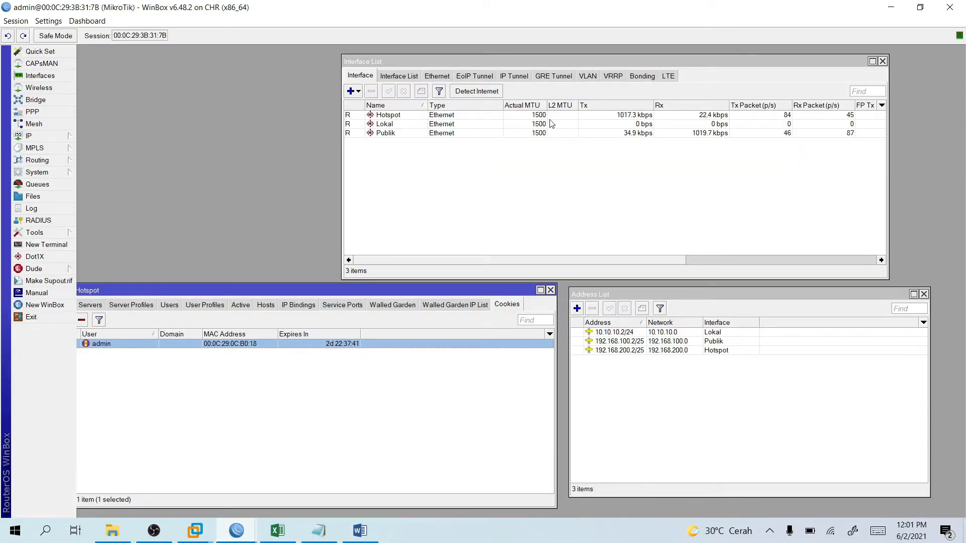
{"action": "left_click", "coordinate": [398, 116]}
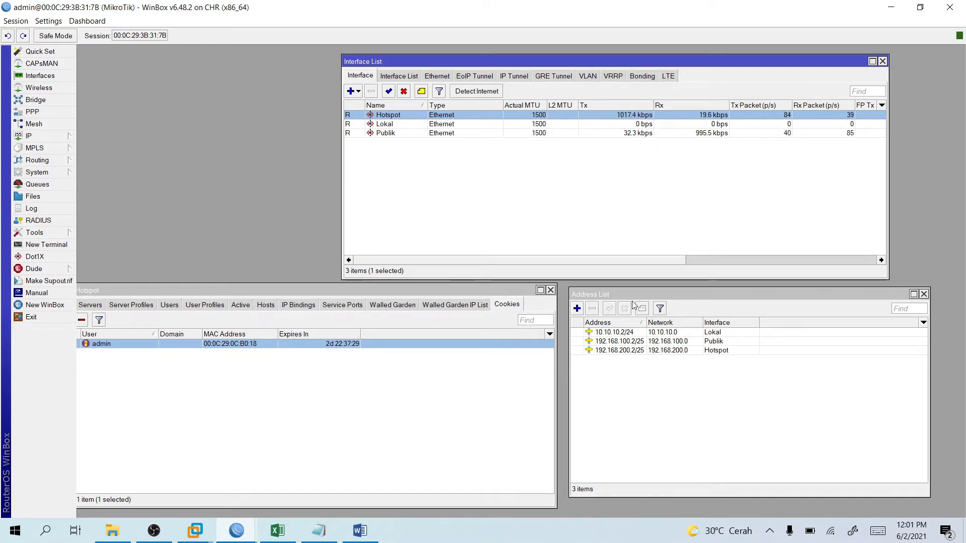
{"action": "left_click", "coordinate": [628, 352]}
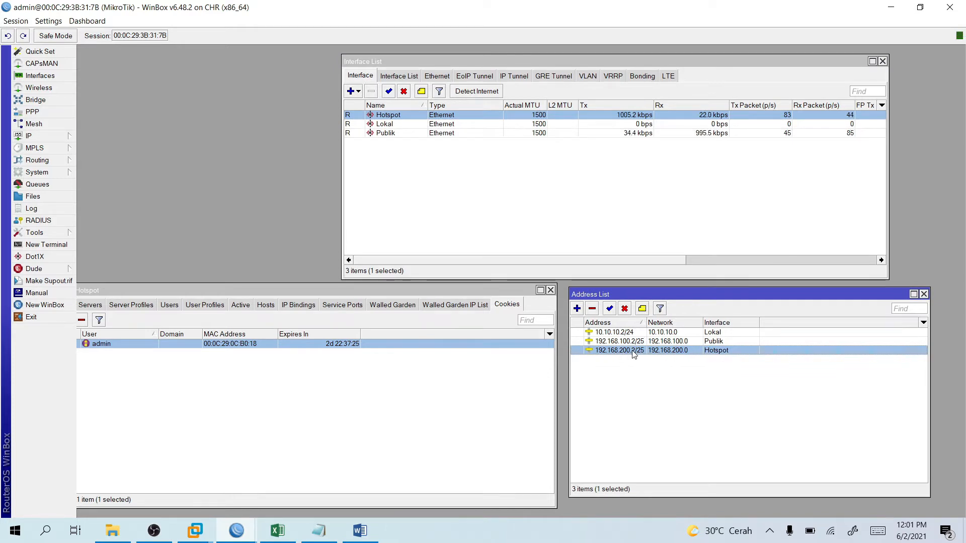
{"action": "left_click_drag", "start_coordinate": [252, 287], "coordinate": [262, 289]}
{"action": "left_click", "coordinate": [109, 311]}
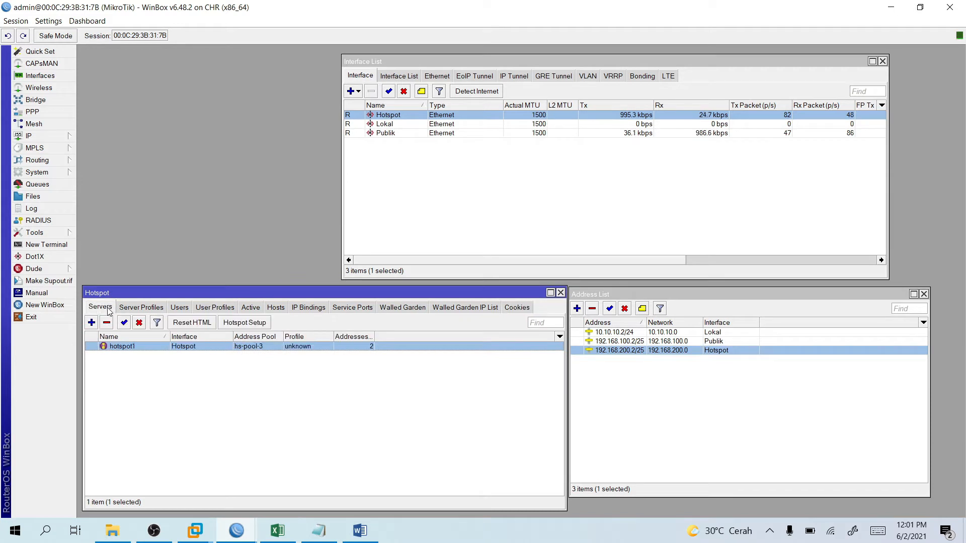
{"action": "double_click", "coordinate": [122, 347]}
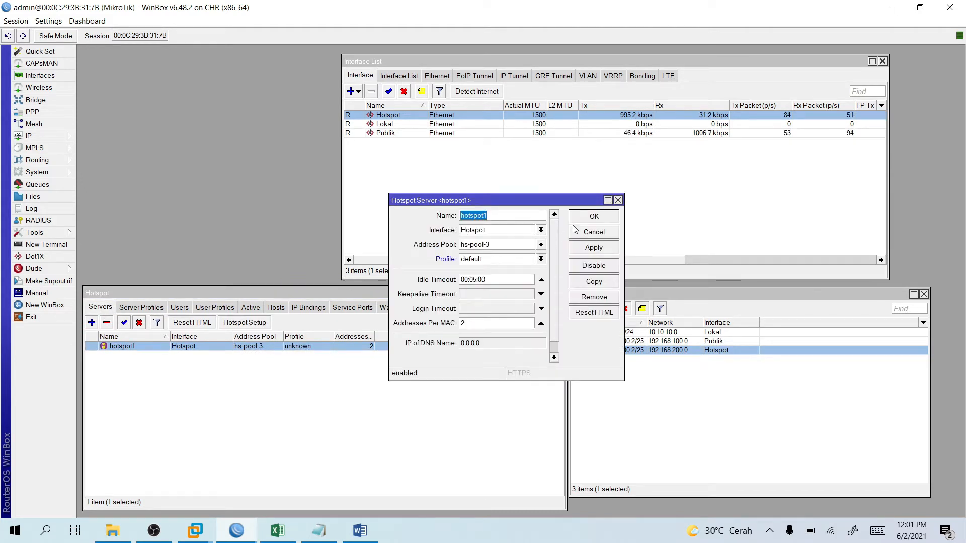
{"action": "left_click", "coordinate": [618, 201]}
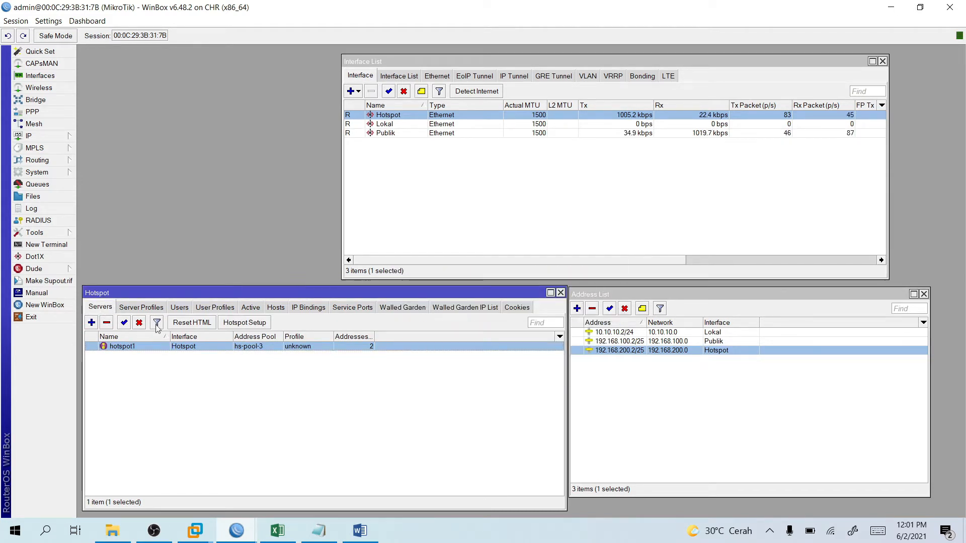
{"action": "left_click", "coordinate": [133, 308]}
{"action": "double_click", "coordinate": [113, 347]}
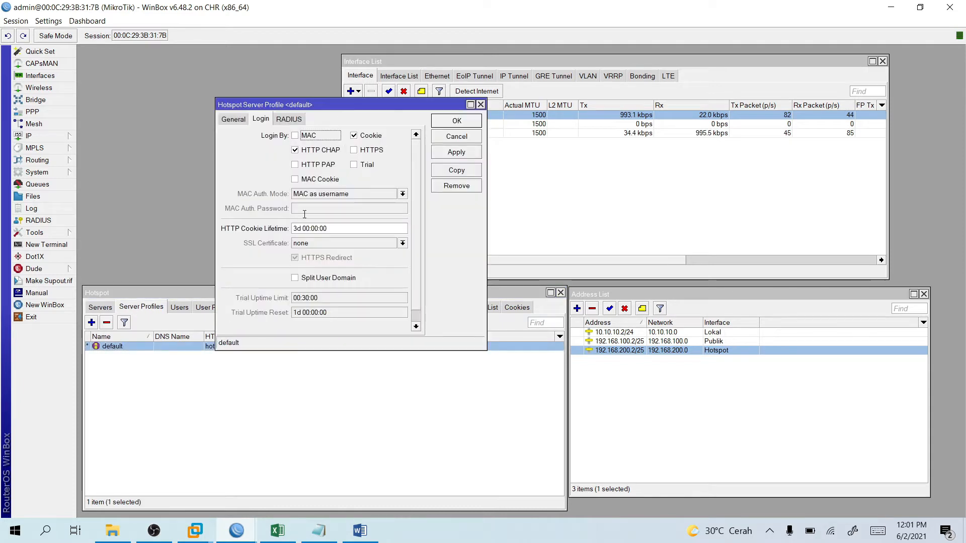
{"action": "left_click", "coordinate": [237, 121]}
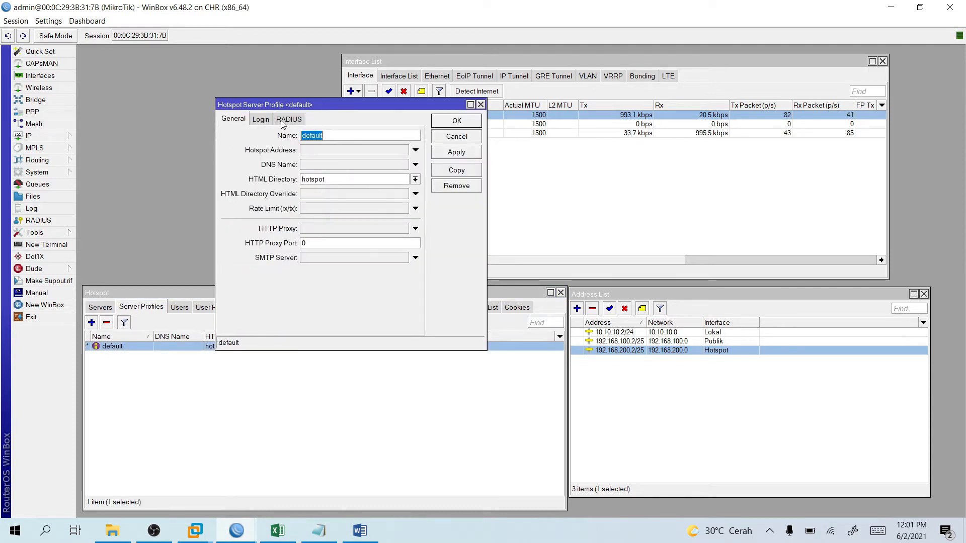
{"action": "left_click", "coordinate": [260, 120]}
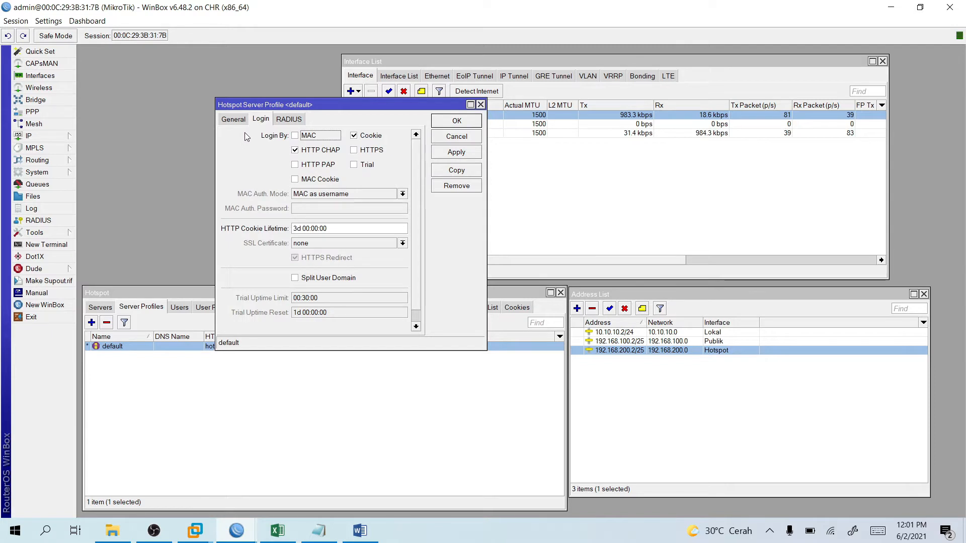
{"action": "left_click", "coordinate": [235, 119]}
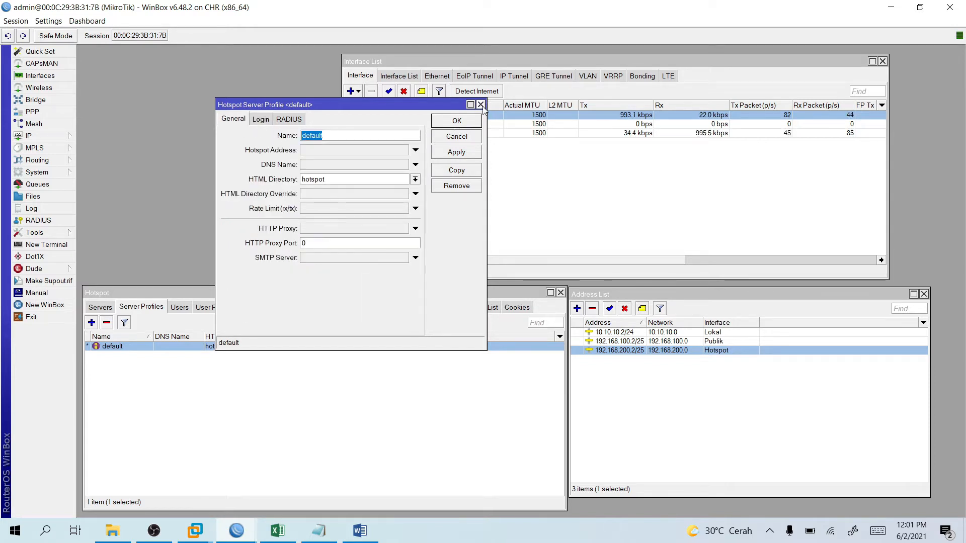
{"action": "left_click", "coordinate": [481, 104]}
{"action": "left_click", "coordinate": [100, 307]}
{"action": "double_click", "coordinate": [123, 347]}
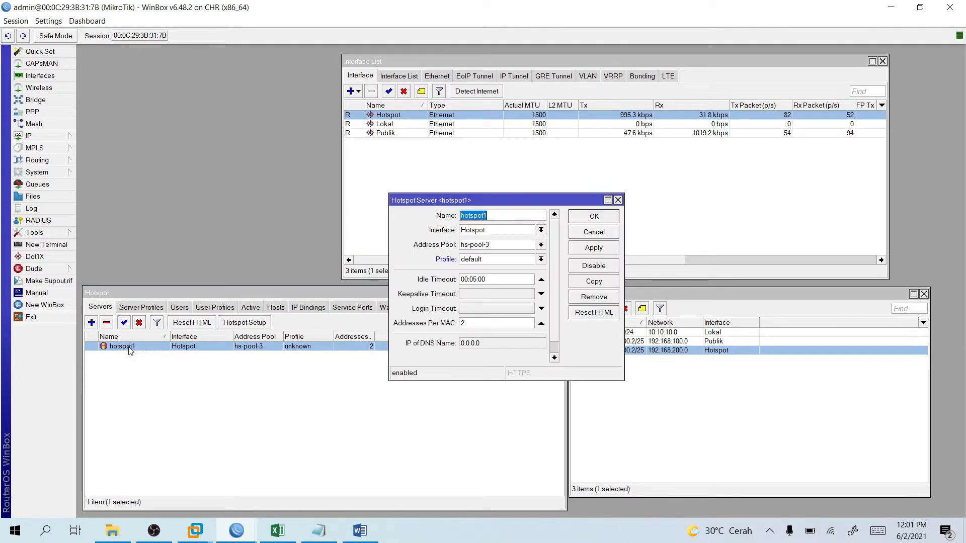
{"action": "left_click", "coordinate": [618, 200]}
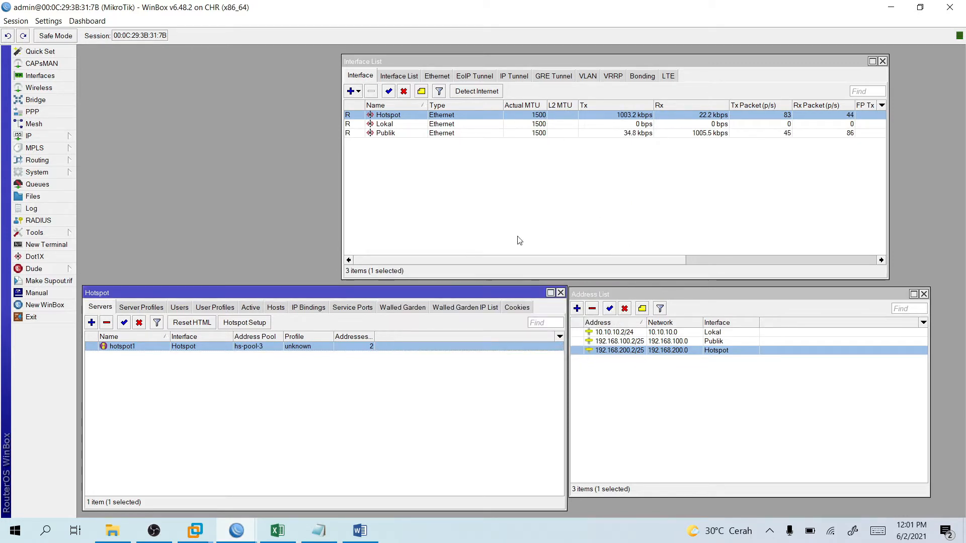
Deselect the hotspot address in WinBox and bring the Windows 7 VM window forward.
{"action": "left_click", "coordinate": [677, 366]}
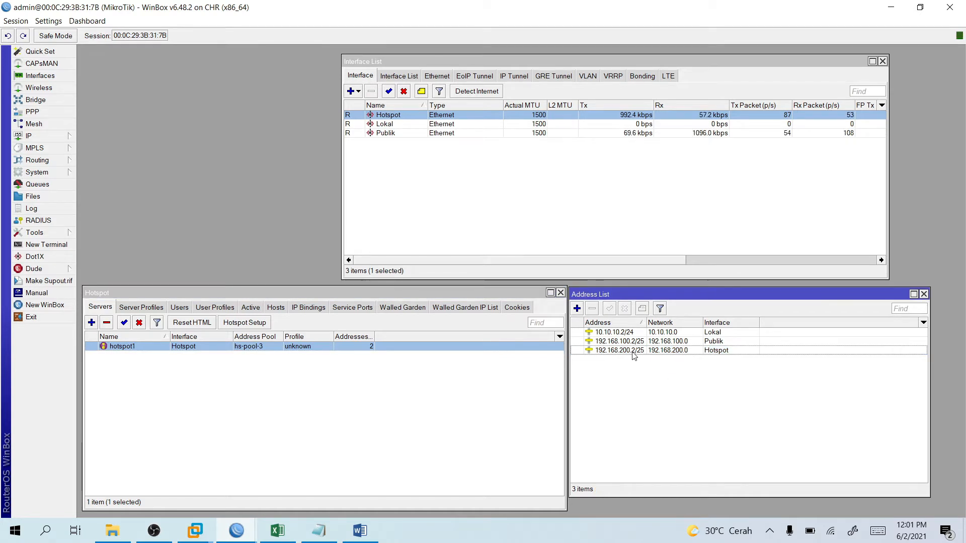
{"action": "mouse_move", "coordinate": [634, 356]}
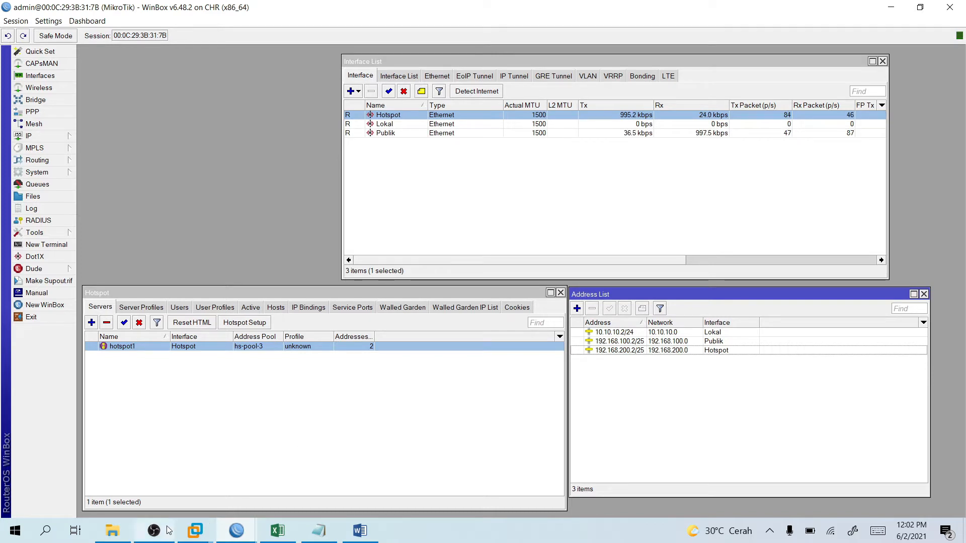
{"action": "mouse_move", "coordinate": [206, 530]}
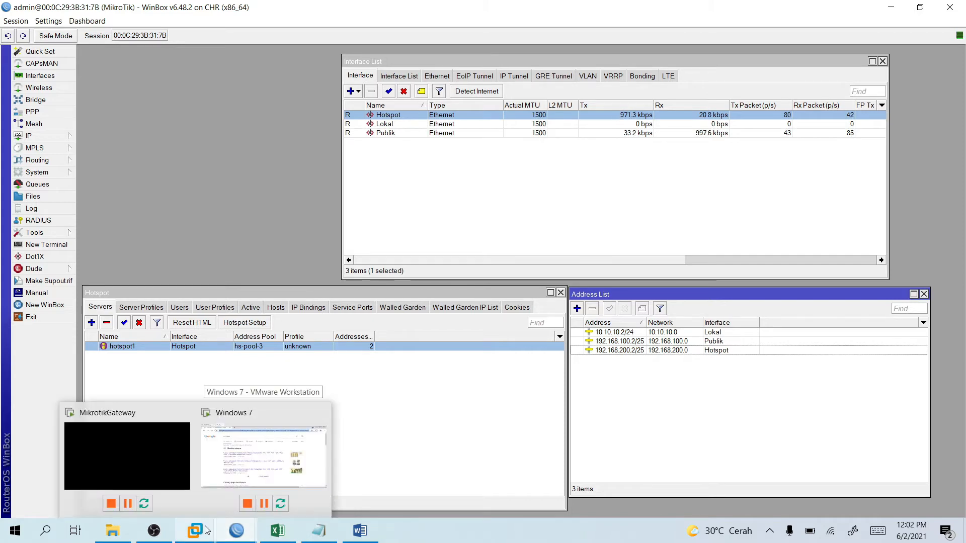
{"action": "left_click", "coordinate": [263, 456]}
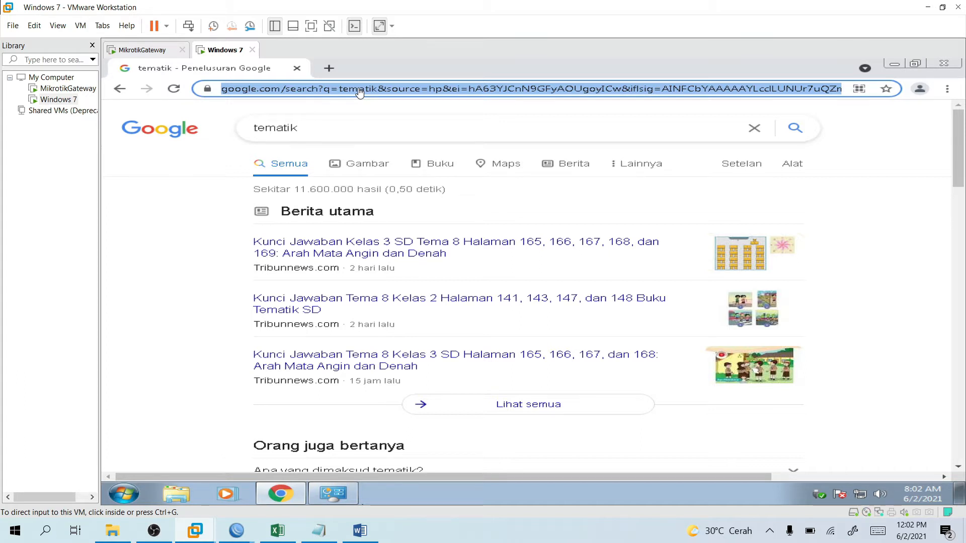
Go to 192.168.200.2 in the guest's Chrome and log out of the hotspot.
{"action": "left_click", "coordinate": [451, 95]}
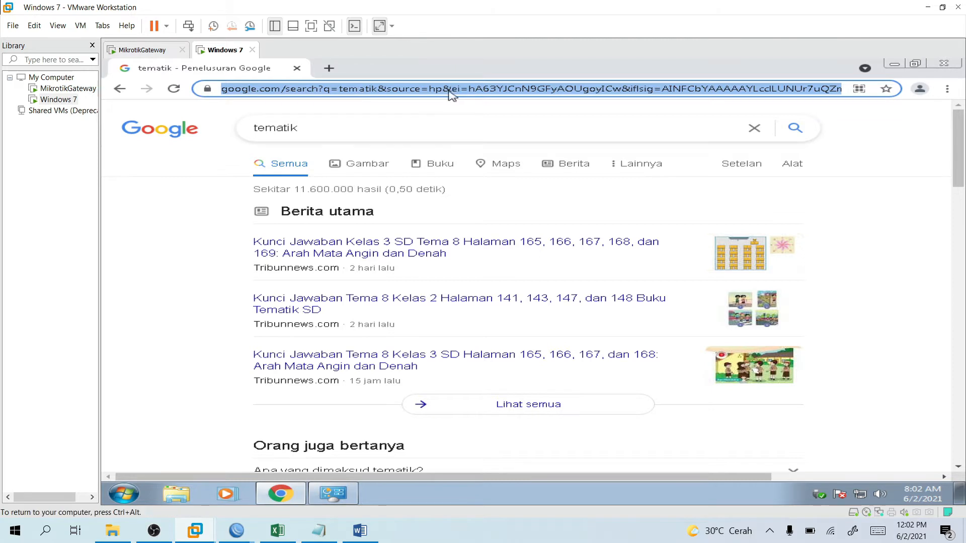
{"action": "left_click", "coordinate": [458, 89]}
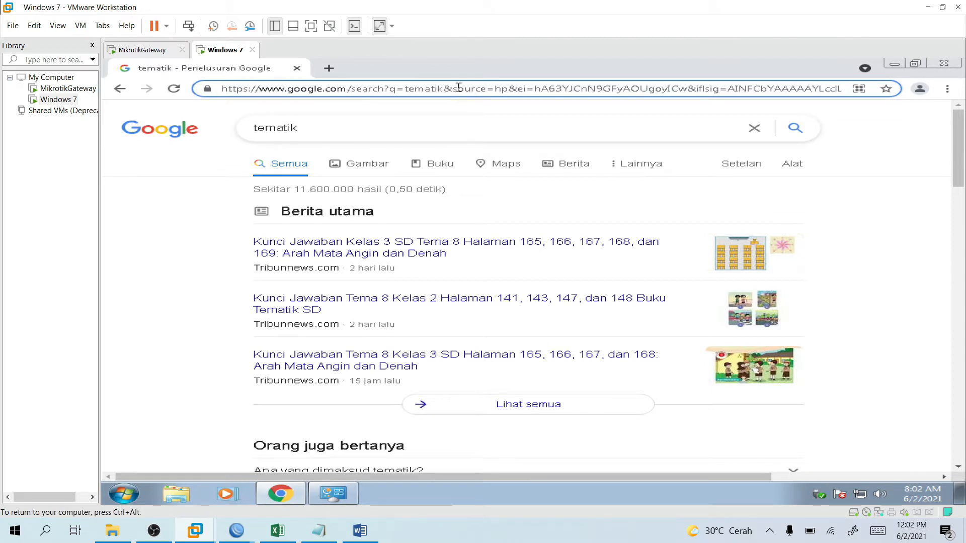
{"action": "key", "text": "ctrl+a"}
{"action": "key", "text": "BackSpace"}
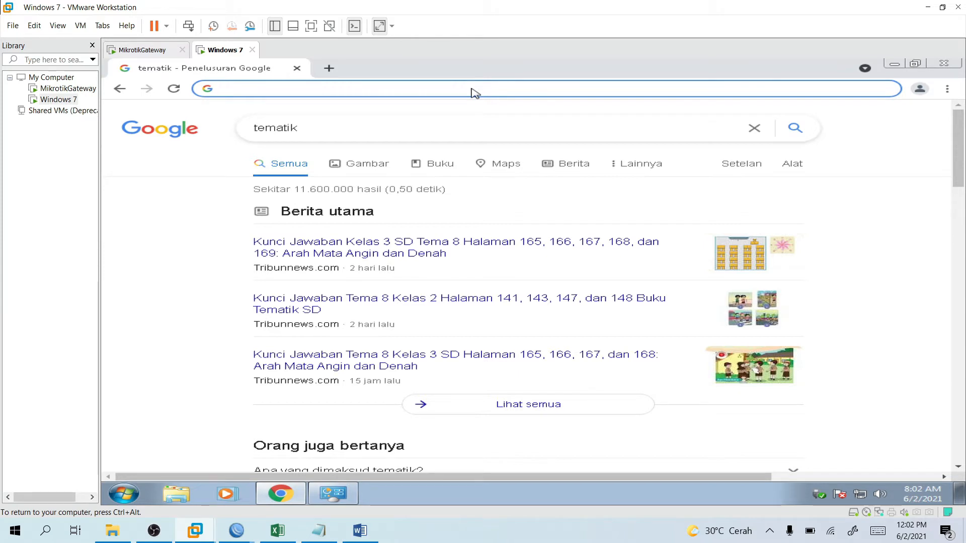
{"action": "type", "text": "192.168.200.2"}
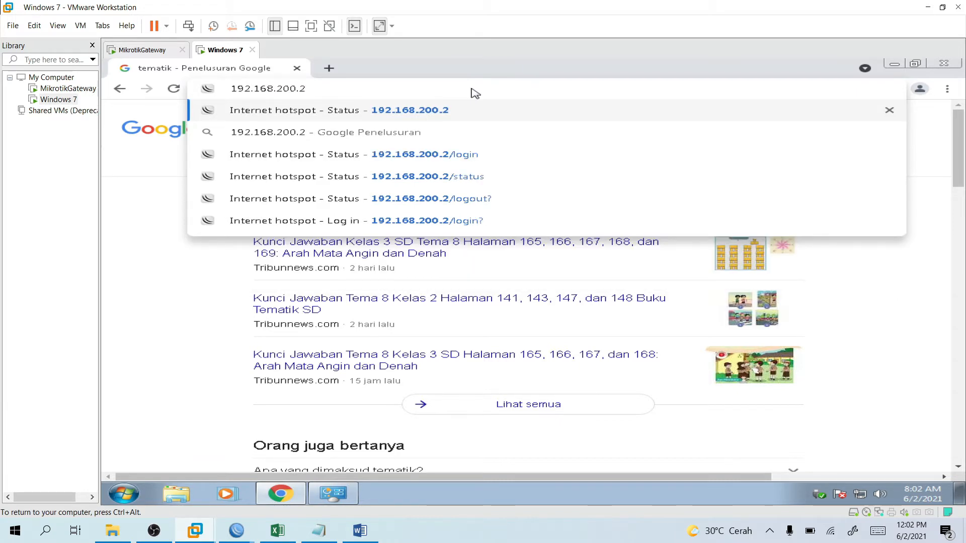
{"action": "key", "text": "Return"}
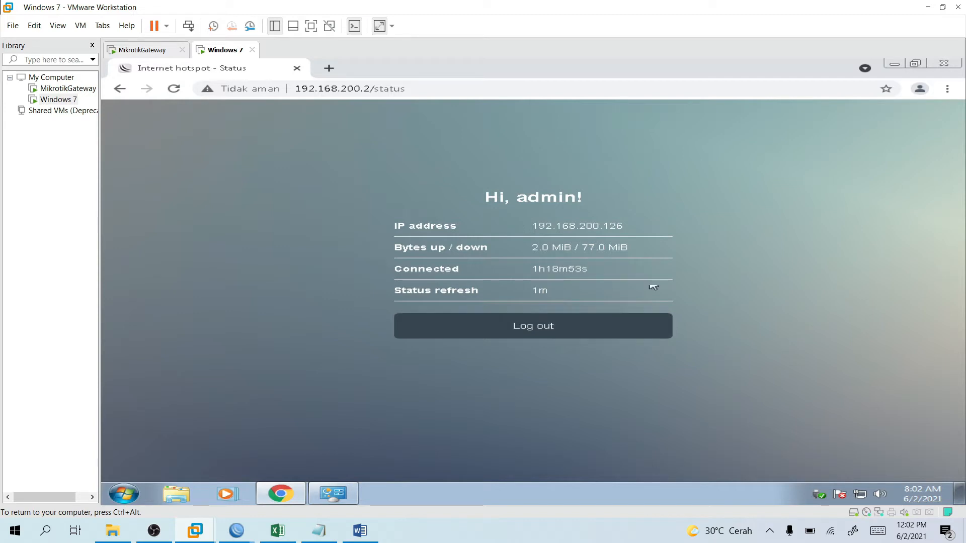
{"action": "left_click", "coordinate": [439, 333]}
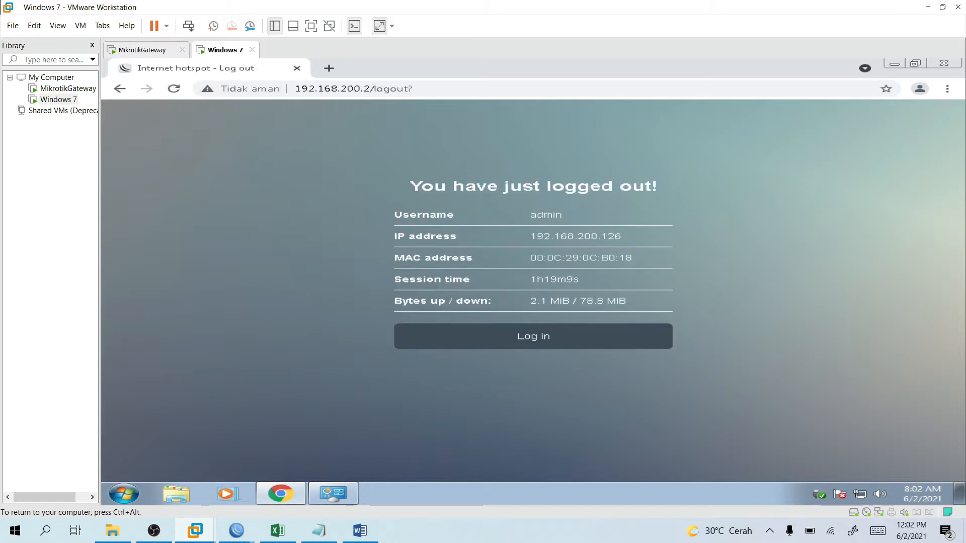
In a new tab, rerun the 'tematik' search from google.com, then open and close Network Connections.
{"action": "key", "text": "ctrl+t"}
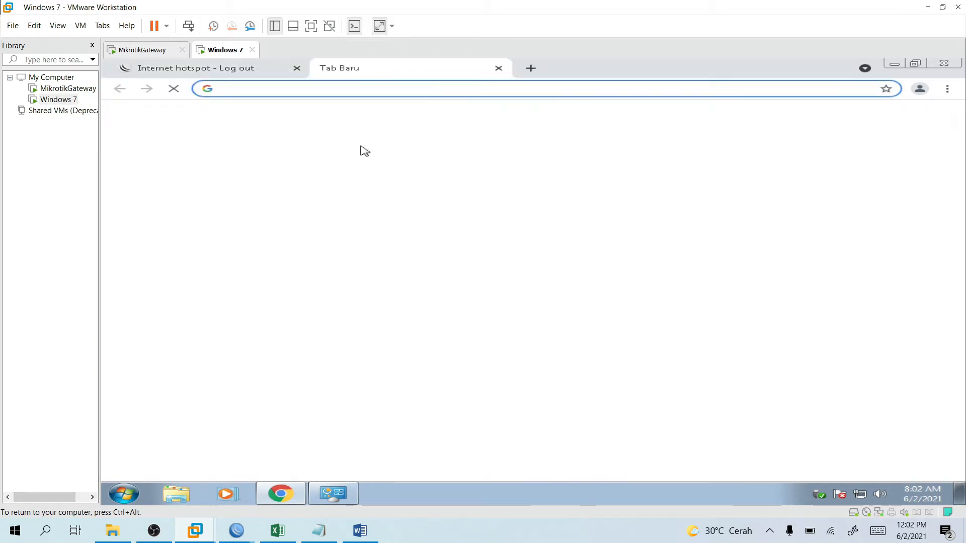
{"action": "type", "text": "google.com"}
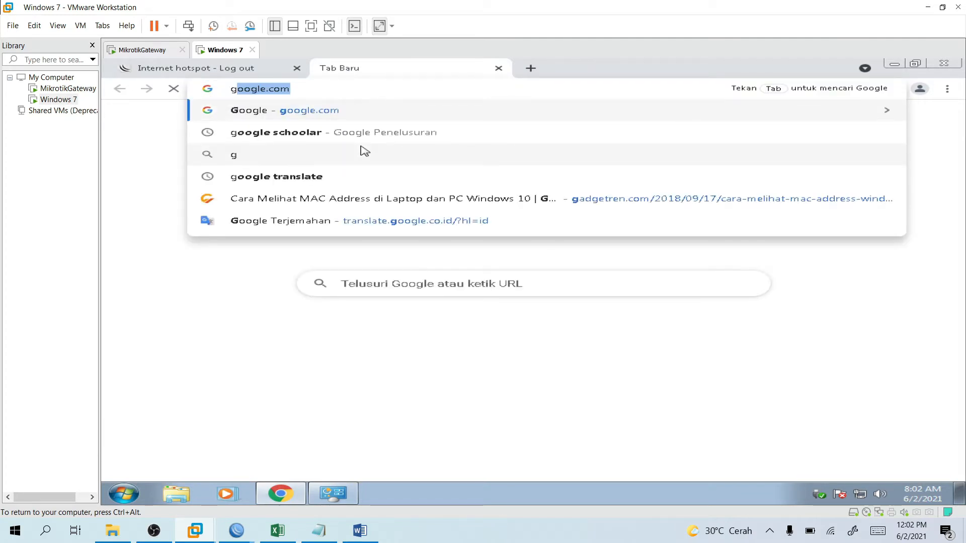
{"action": "key", "text": "Return"}
{"action": "left_click", "coordinate": [426, 283]}
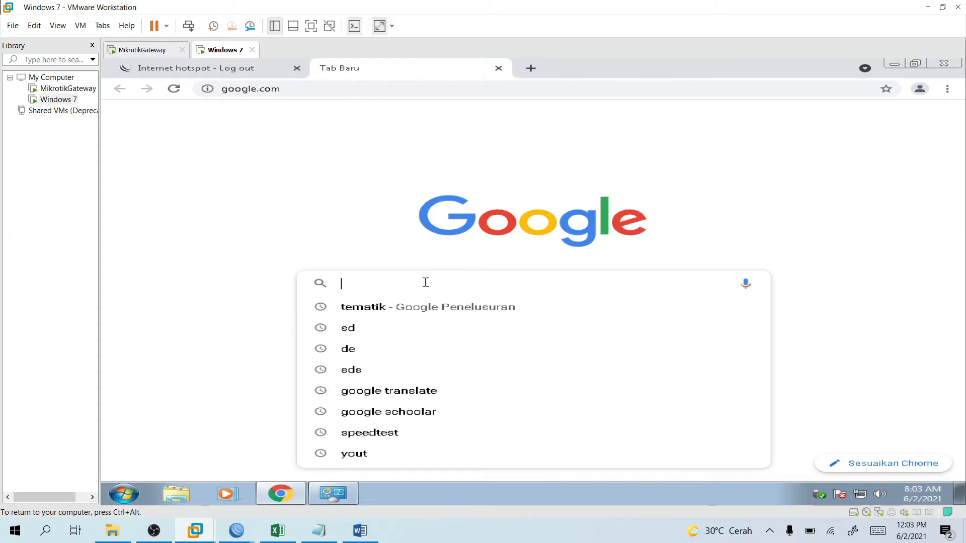
{"action": "key", "text": "Down"}
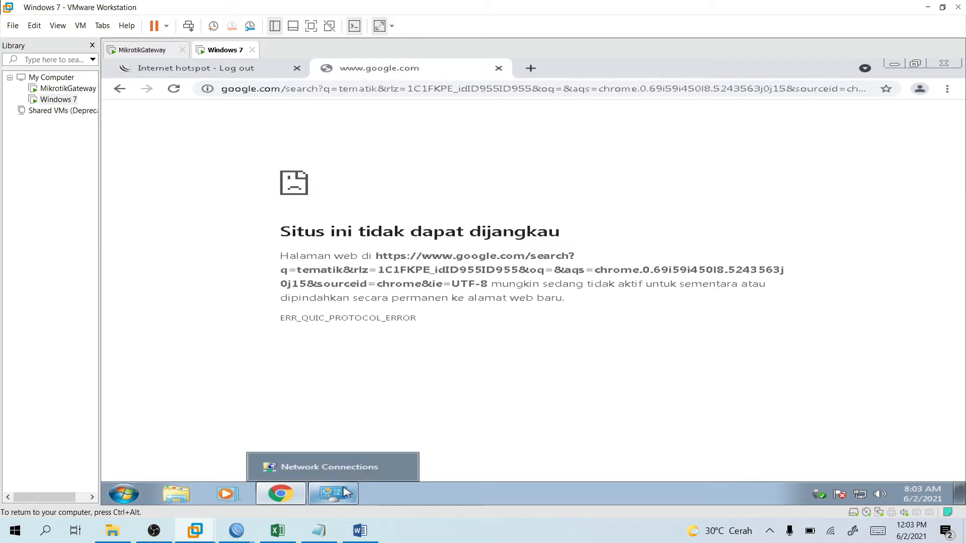
{"action": "left_click", "coordinate": [346, 492]}
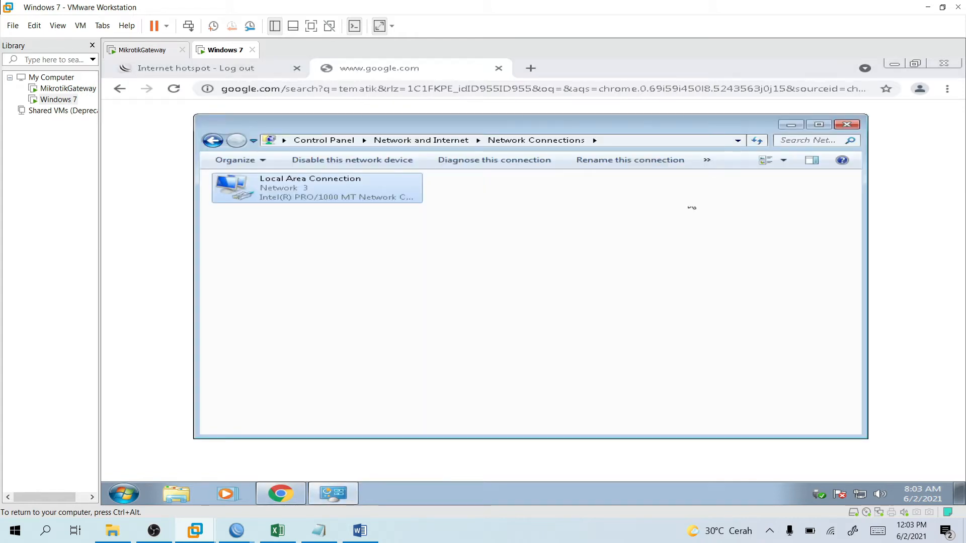
{"action": "left_click", "coordinate": [846, 125]}
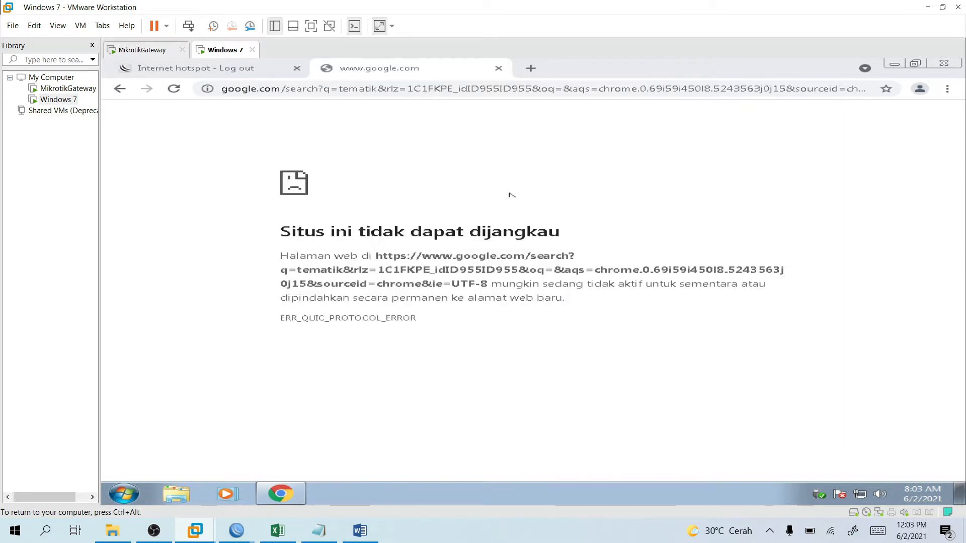
Check the empty Active list and the admin cookie in WinBox, then return to Windows 7.
{"action": "mouse_move", "coordinate": [237, 531]}
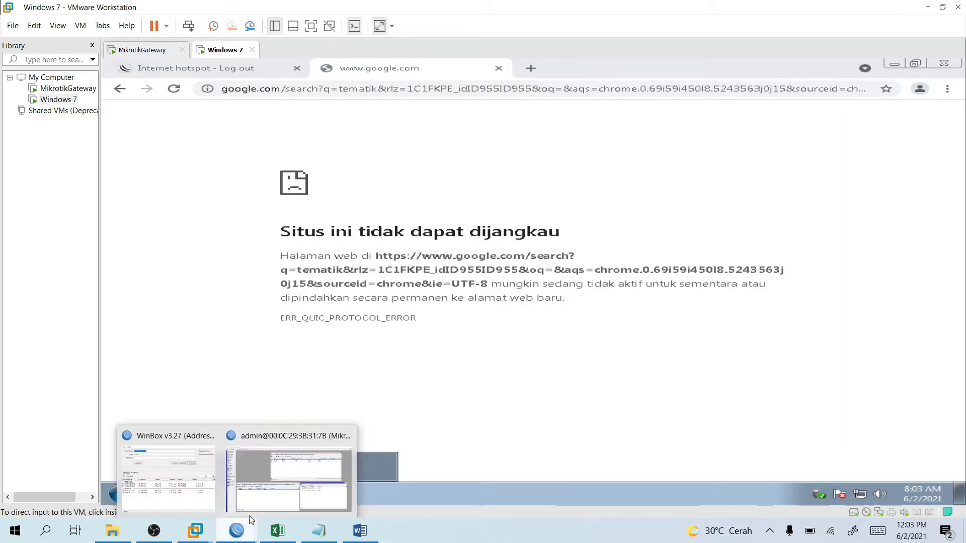
{"action": "left_click", "coordinate": [277, 478]}
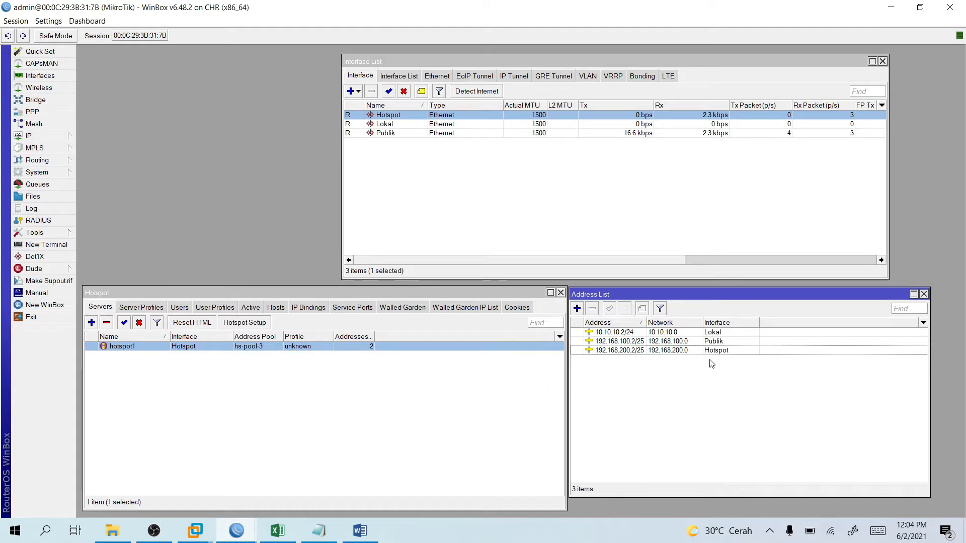
{"action": "left_click", "coordinate": [250, 308]}
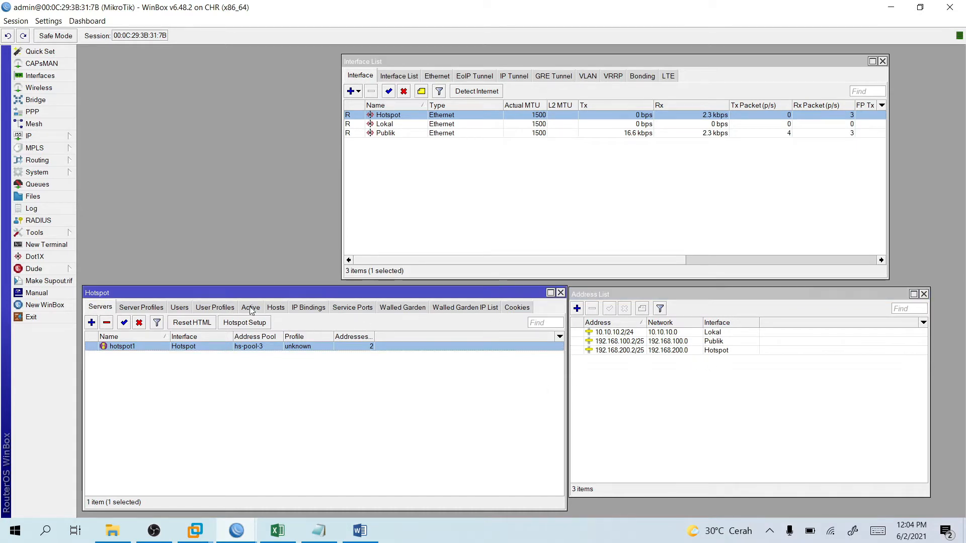
{"action": "left_click", "coordinate": [509, 308]}
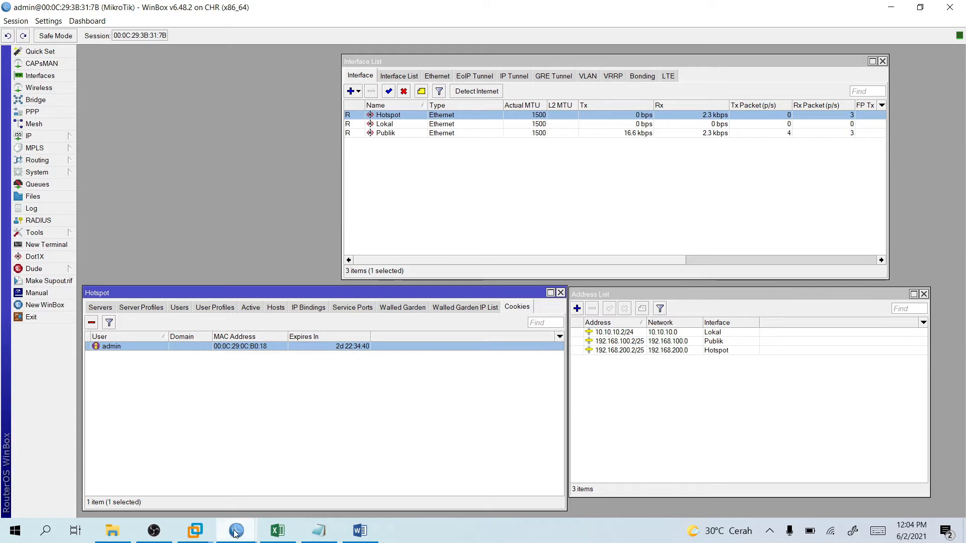
{"action": "mouse_move", "coordinate": [235, 534]}
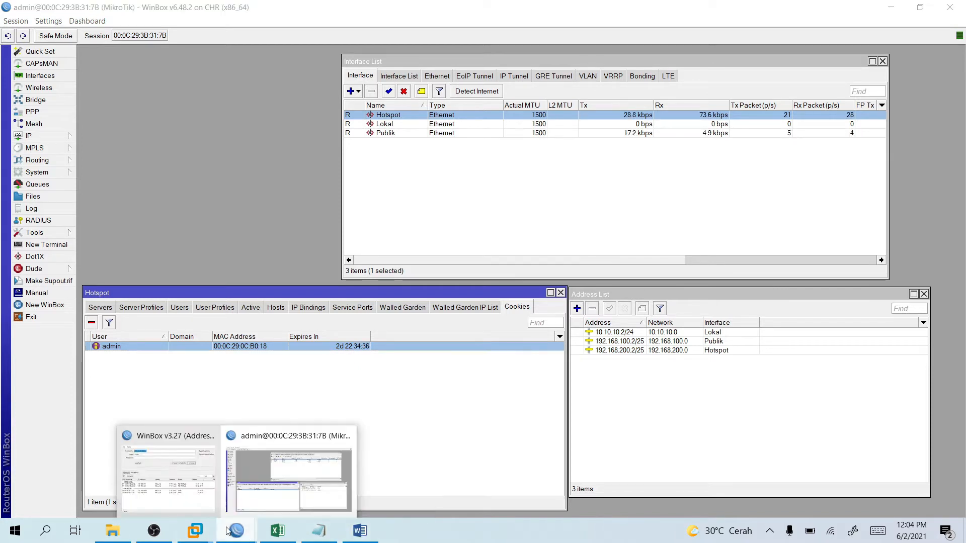
{"action": "left_click", "coordinate": [251, 476]}
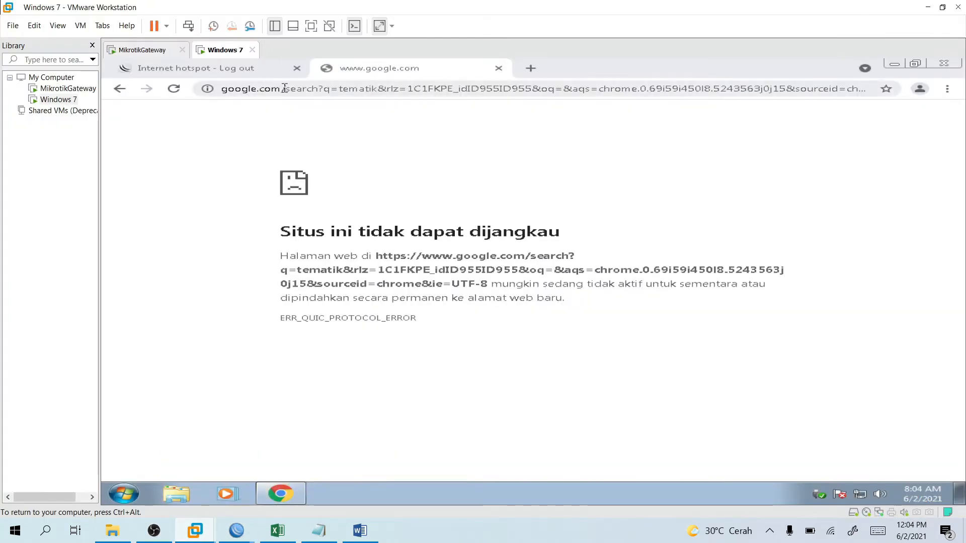
Remove 'logout?' from the hotspot address and load 192.168.200.2 to log back in.
{"action": "left_click", "coordinate": [259, 74]}
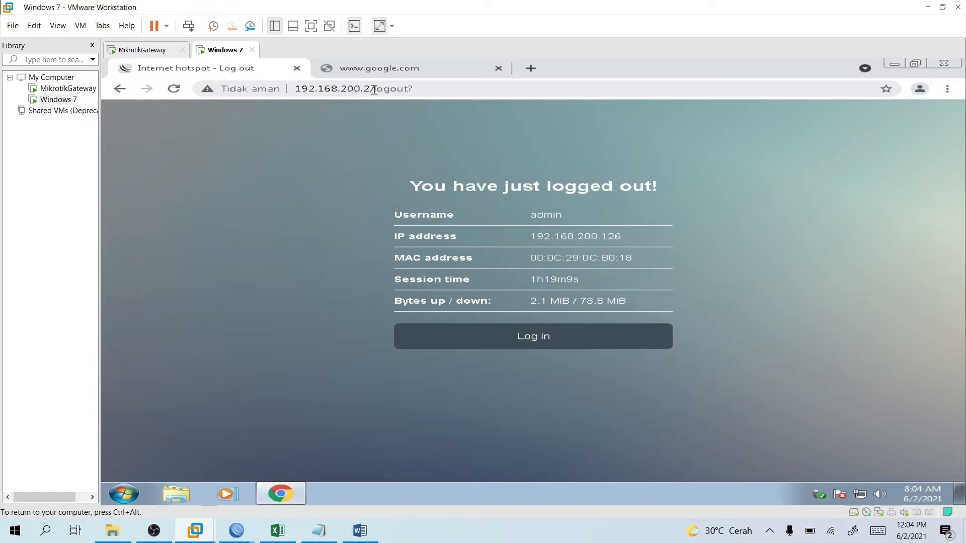
{"action": "left_click_drag", "start_coordinate": [374, 89], "coordinate": [467, 91]}
{"action": "key", "text": "BackSpace"}
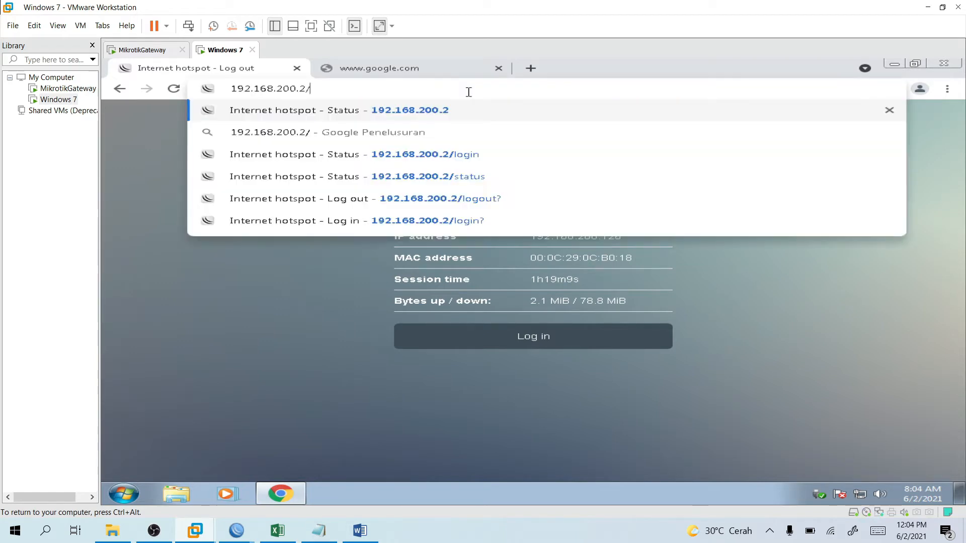
{"action": "key", "text": "Return"}
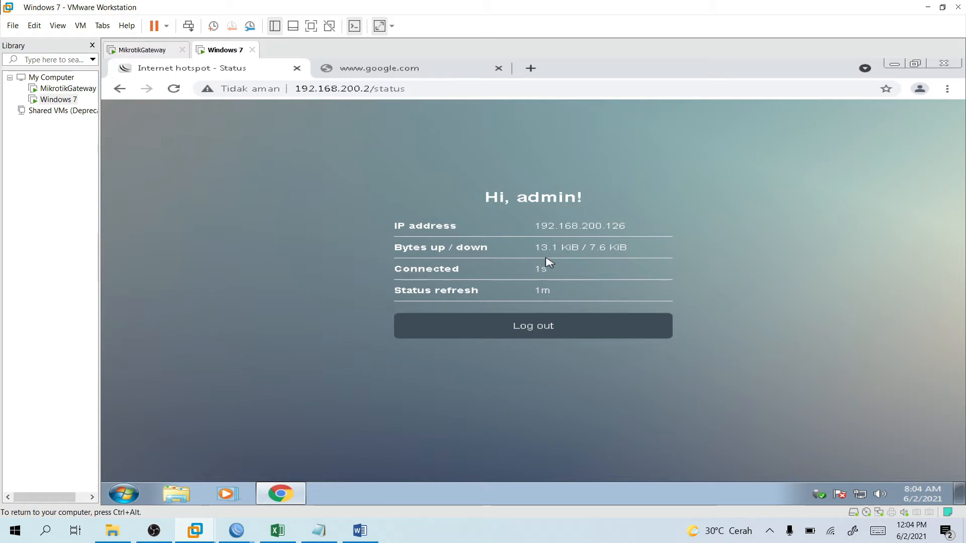
Reload the tematik Google search, then go back to the hotspot status tab.
{"action": "left_click", "coordinate": [429, 70]}
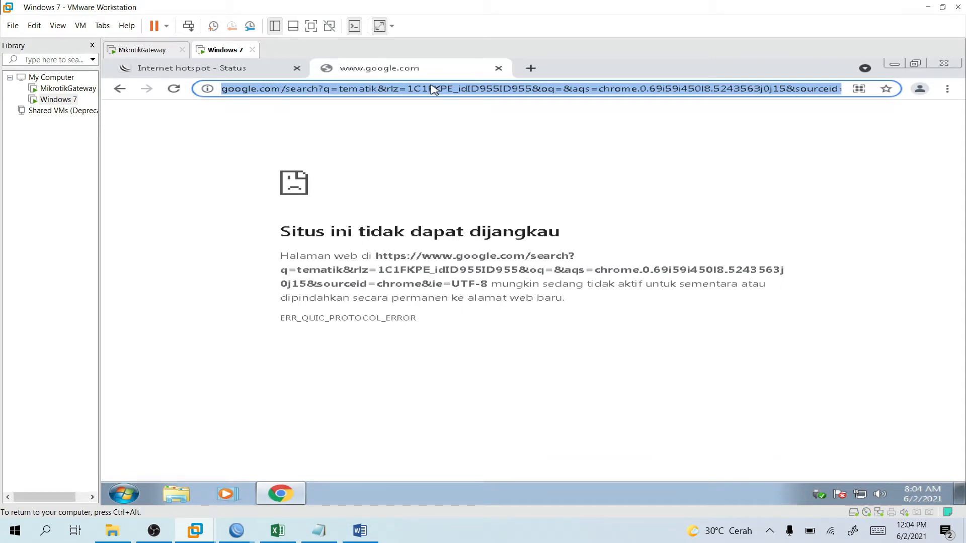
{"action": "key", "text": "Return"}
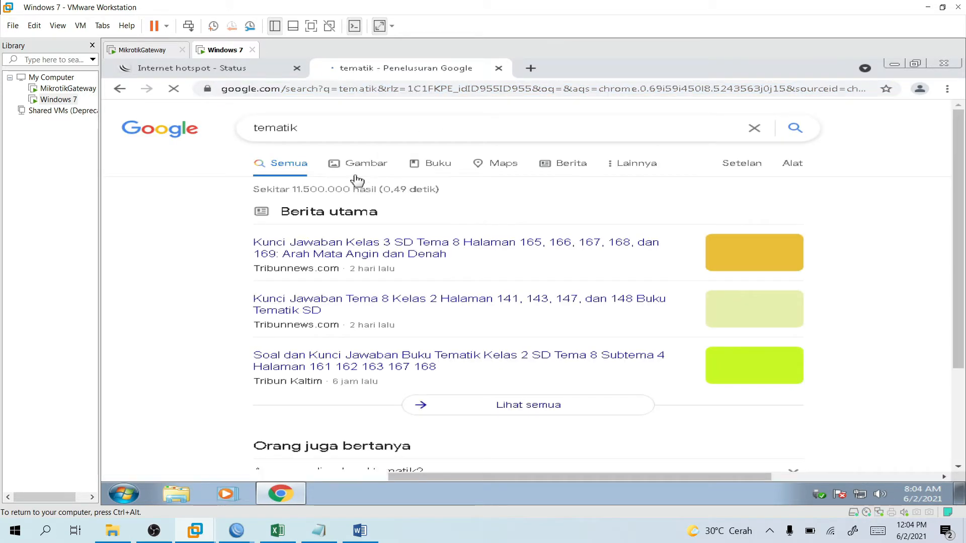
{"action": "left_click", "coordinate": [258, 74]}
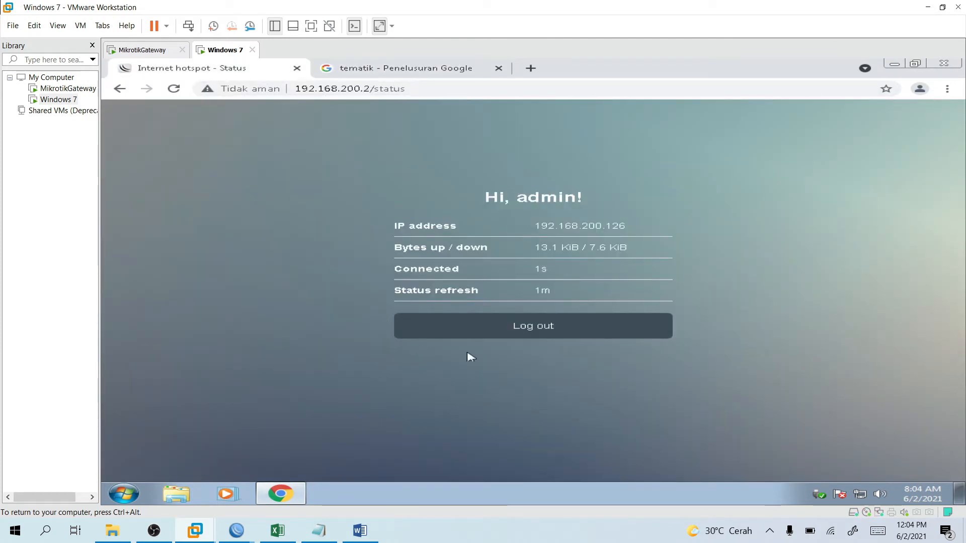
{"action": "mouse_move", "coordinate": [237, 531]}
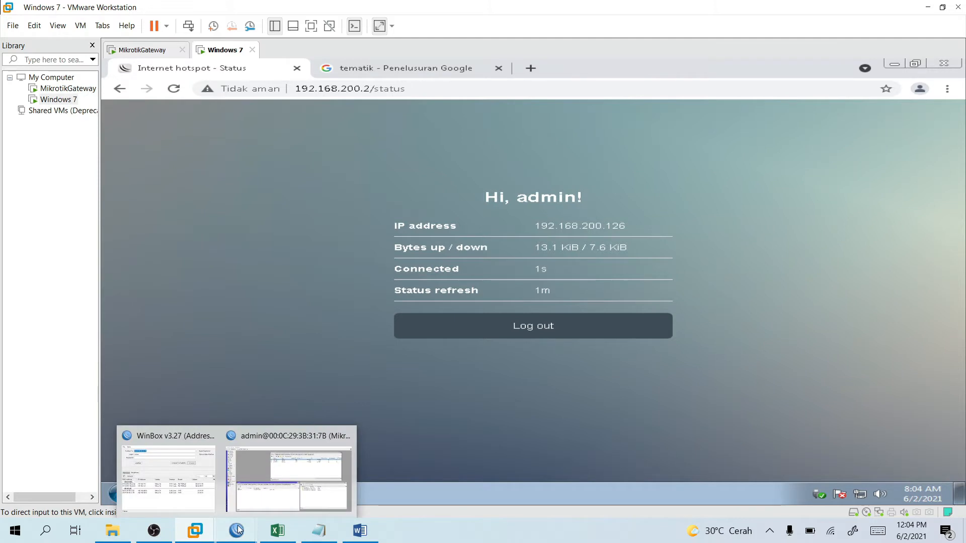
{"action": "left_click", "coordinate": [267, 432]}
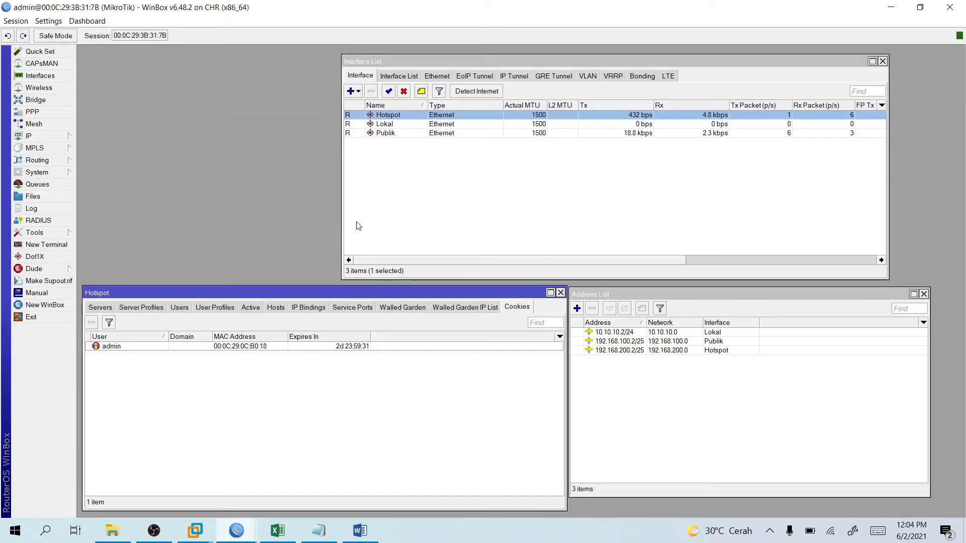
Enlarge the WinBox interface text two steps and reposition the Hotspot window.
{"action": "left_click_drag", "start_coordinate": [220, 299], "coordinate": [295, 191]}
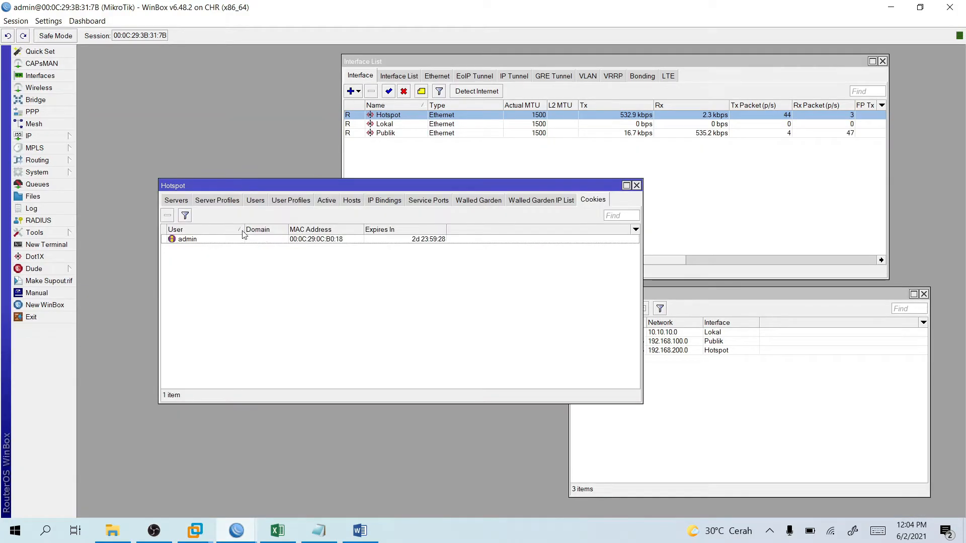
{"action": "left_click", "coordinate": [16, 20]}
{"action": "mouse_move", "coordinate": [48, 21]}
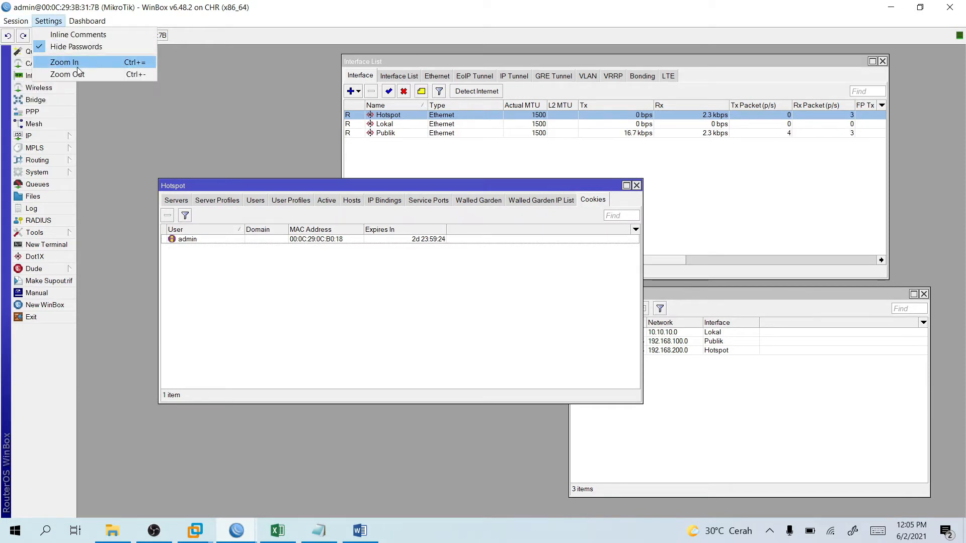
{"action": "left_click", "coordinate": [77, 64]}
{"action": "left_click", "coordinate": [23, 21]}
{"action": "mouse_move", "coordinate": [49, 21]}
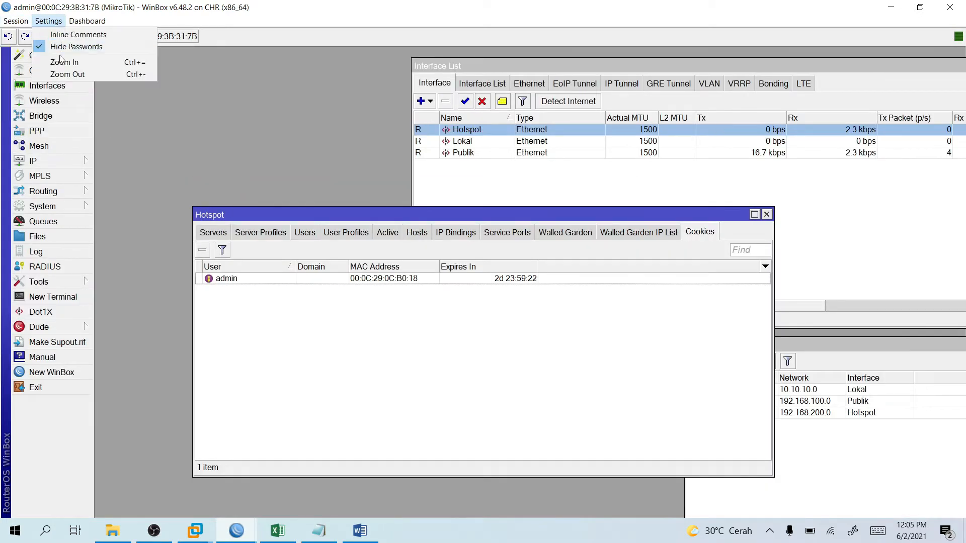
{"action": "left_click", "coordinate": [62, 63]}
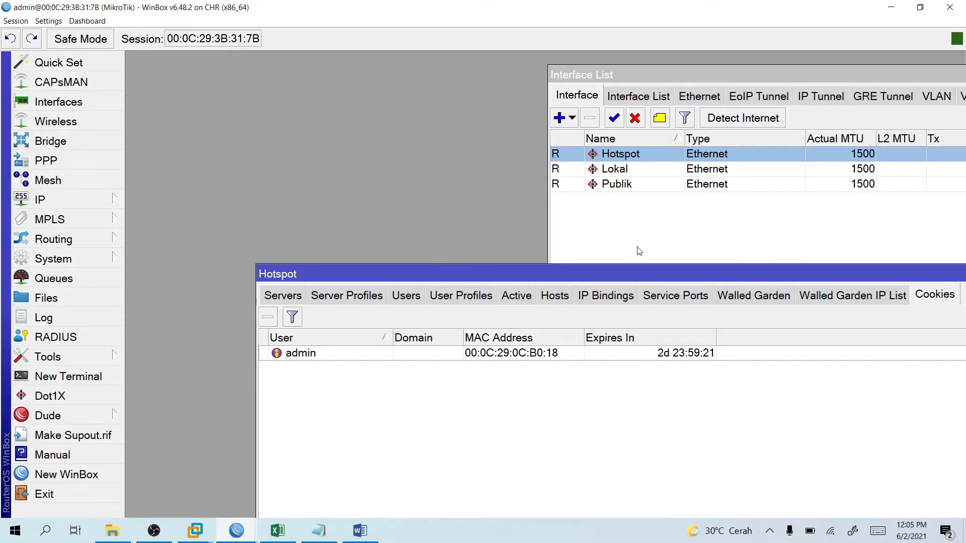
Rearrange the Hotspot window and close the Address List window.
{"action": "left_click_drag", "start_coordinate": [684, 275], "coordinate": [413, 157]}
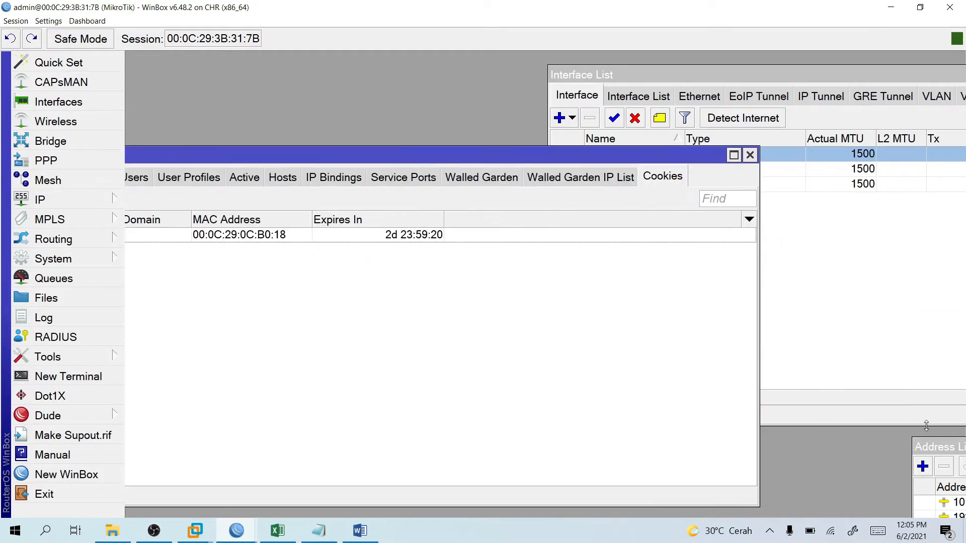
{"action": "left_click_drag", "start_coordinate": [931, 447], "coordinate": [263, 217]}
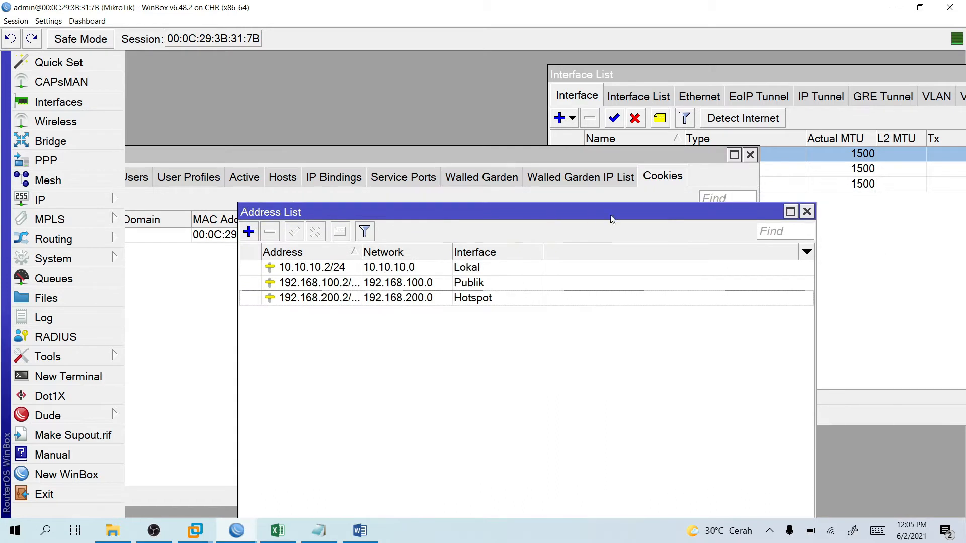
{"action": "left_click", "coordinate": [807, 214]}
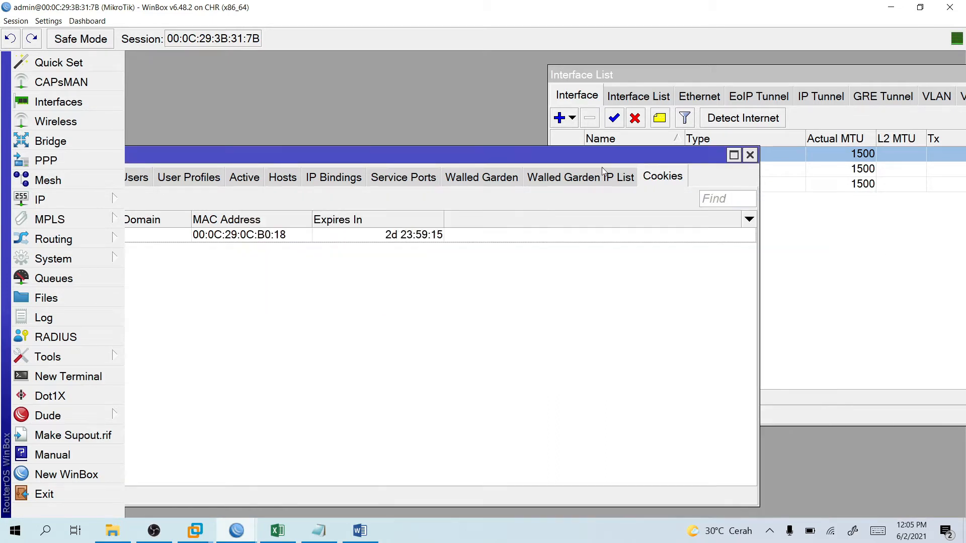
{"action": "left_click_drag", "start_coordinate": [565, 157], "coordinate": [750, 188]}
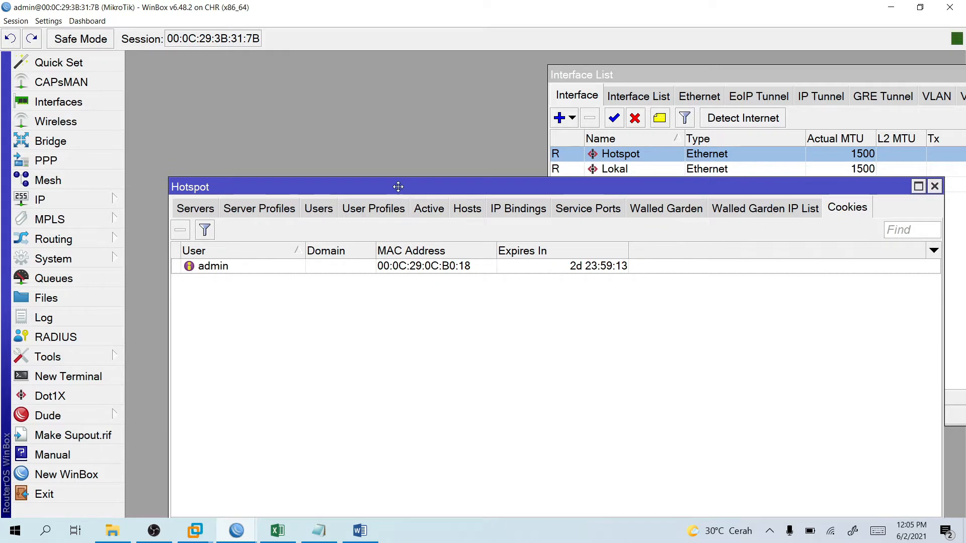
{"action": "left_click_drag", "start_coordinate": [395, 188], "coordinate": [335, 111]}
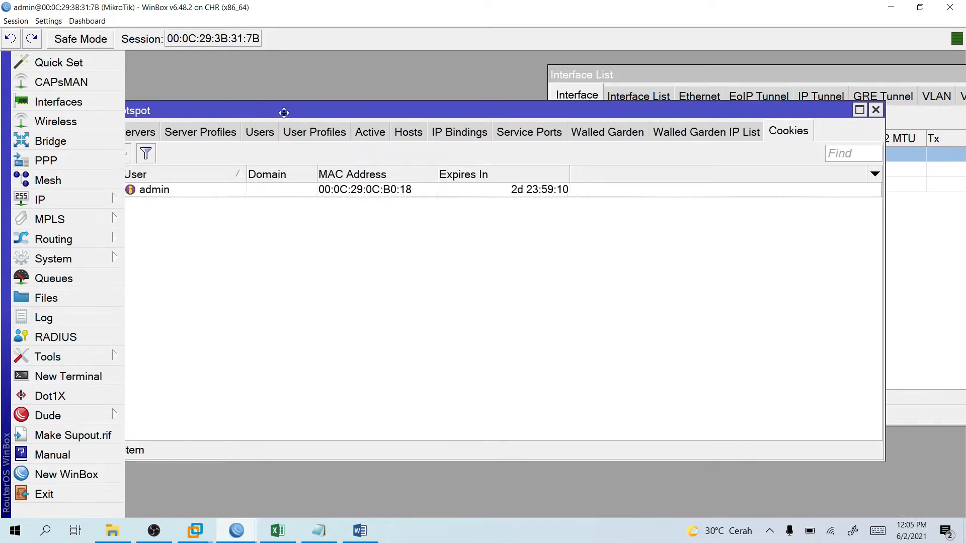
{"action": "left_click_drag", "start_coordinate": [246, 120], "coordinate": [290, 121]}
Switch the Cookies list to Detail Mode and back to column view.
{"action": "right_click", "coordinate": [201, 196]}
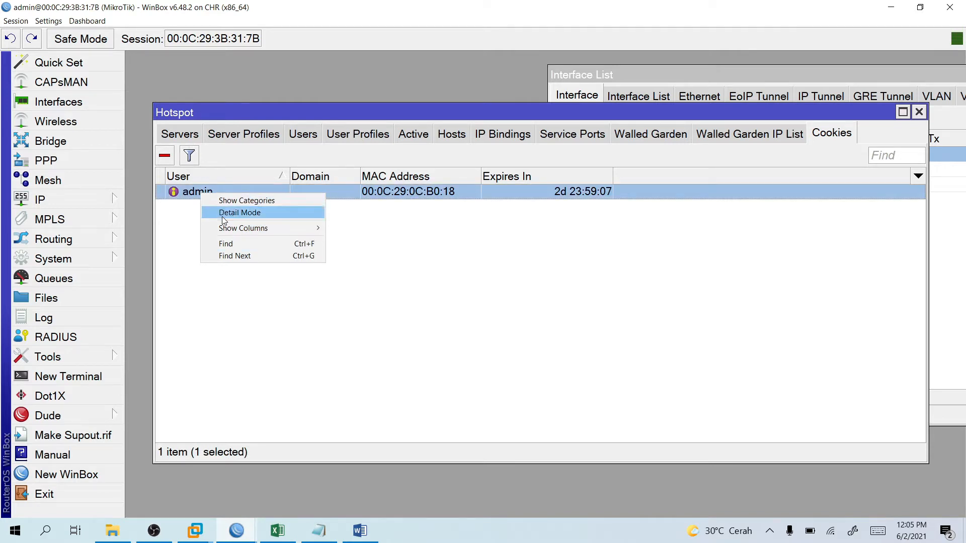
{"action": "left_click", "coordinate": [251, 217]}
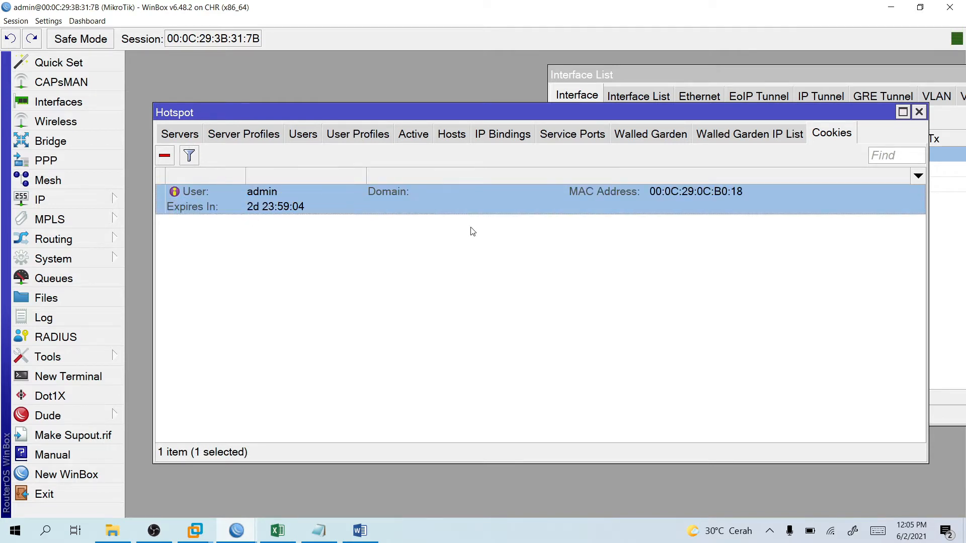
{"action": "right_click", "coordinate": [291, 205]}
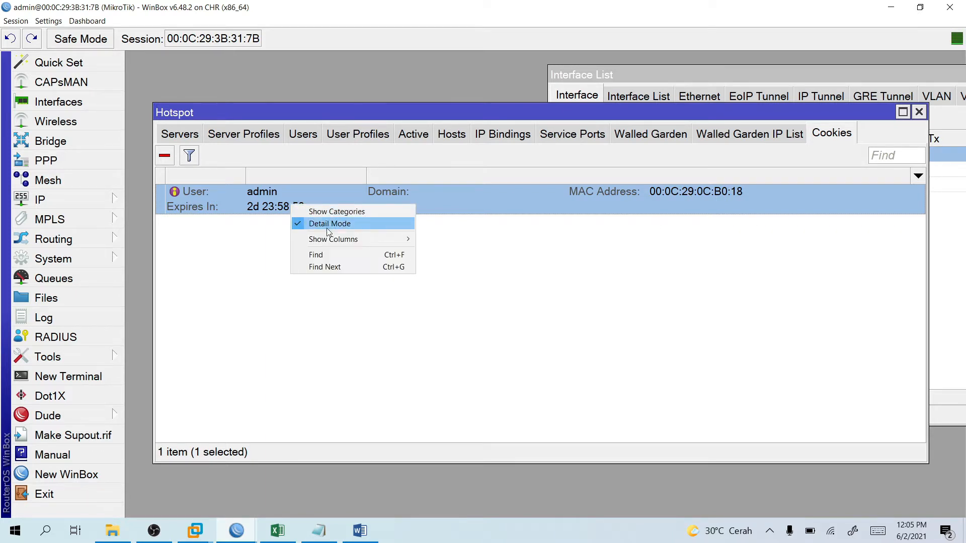
{"action": "left_click", "coordinate": [329, 227]}
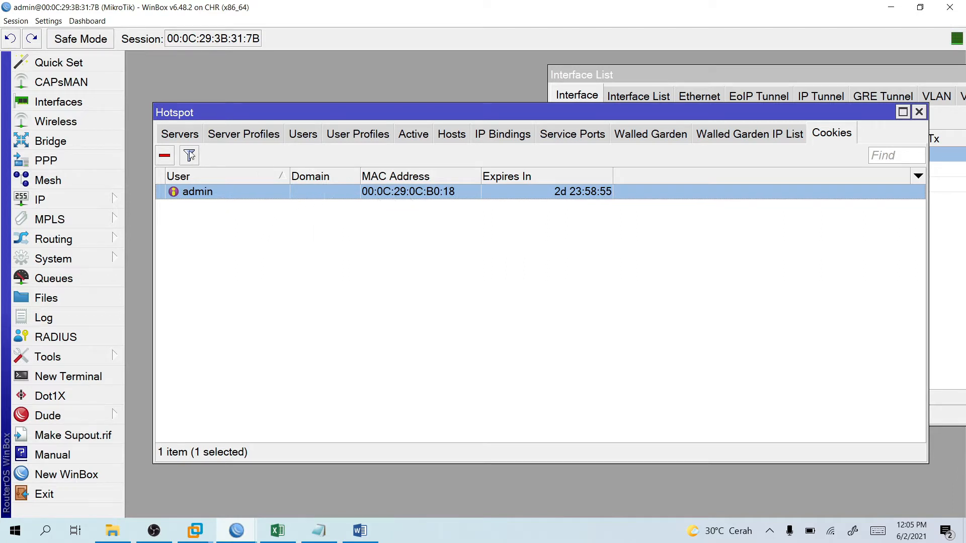
Inspect the hotspot1 server settings, then open the default server profile.
{"action": "left_click", "coordinate": [185, 136]}
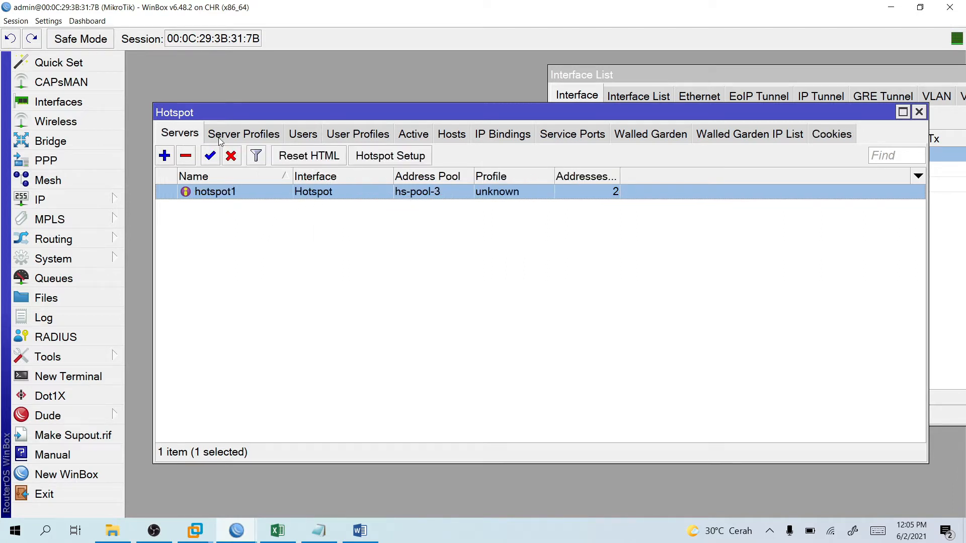
{"action": "double_click", "coordinate": [227, 194]}
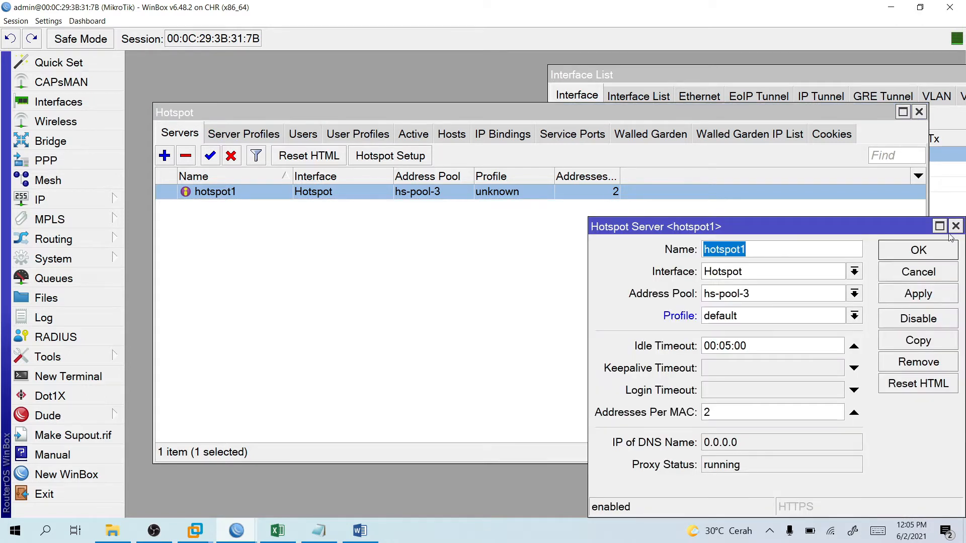
{"action": "left_click", "coordinate": [955, 226]}
{"action": "left_click", "coordinate": [258, 136]}
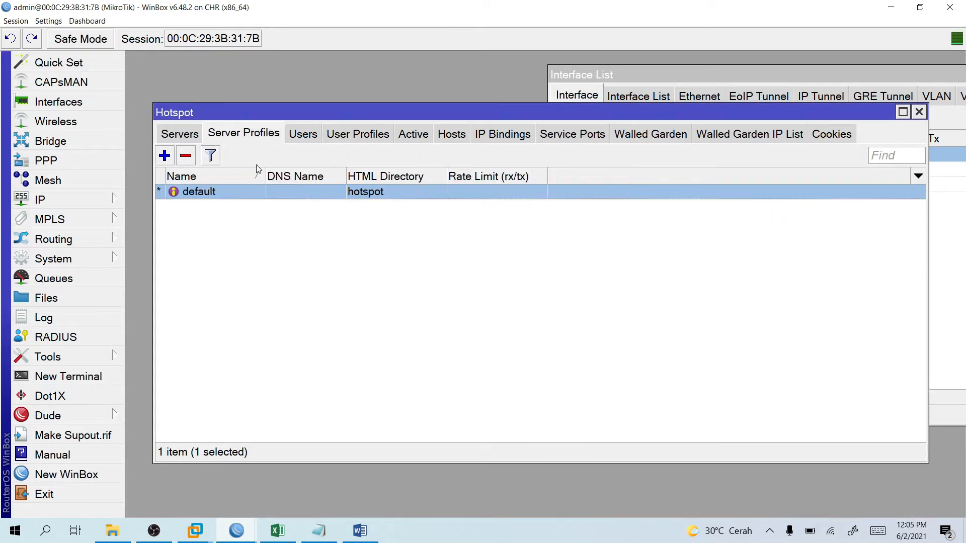
{"action": "double_click", "coordinate": [216, 193]}
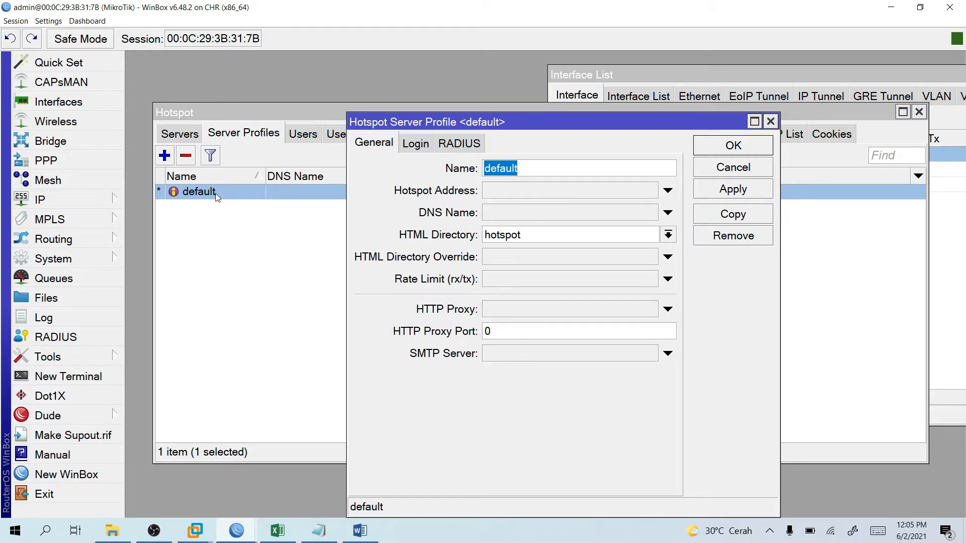
Untick Cookie under Login By on the default profile, keeping HTTP CHAP, and save with OK.
{"action": "left_click", "coordinate": [423, 143]}
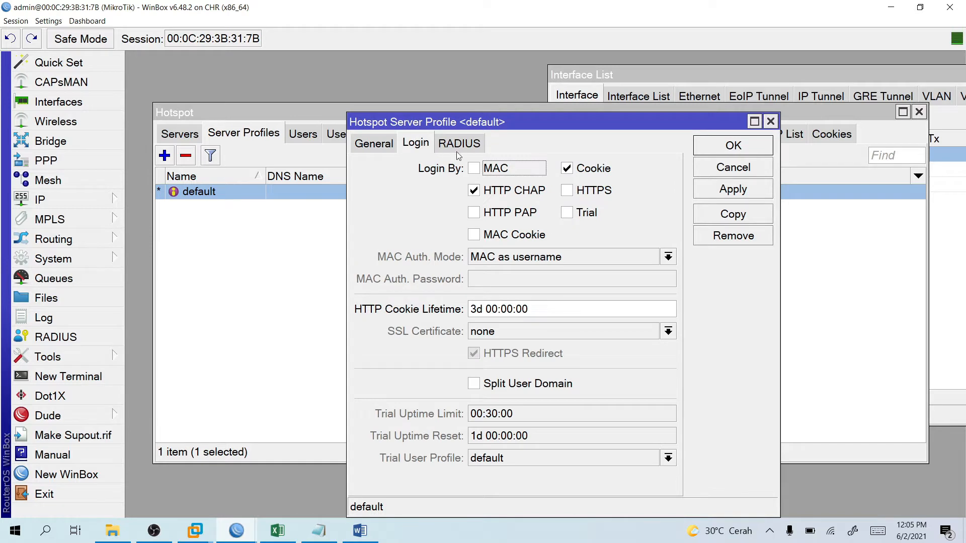
{"action": "left_click", "coordinate": [482, 309]}
{"action": "left_click", "coordinate": [596, 169]}
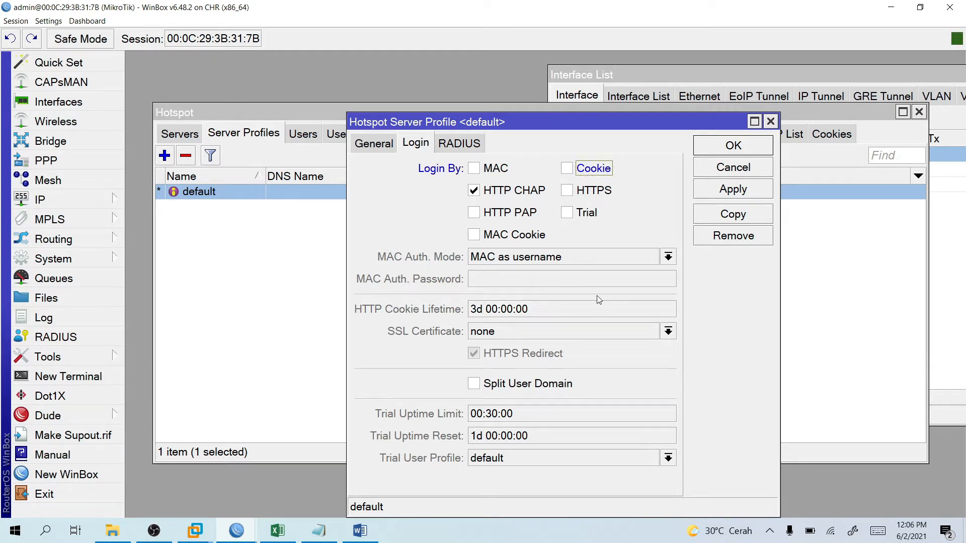
{"action": "left_click", "coordinate": [387, 146]}
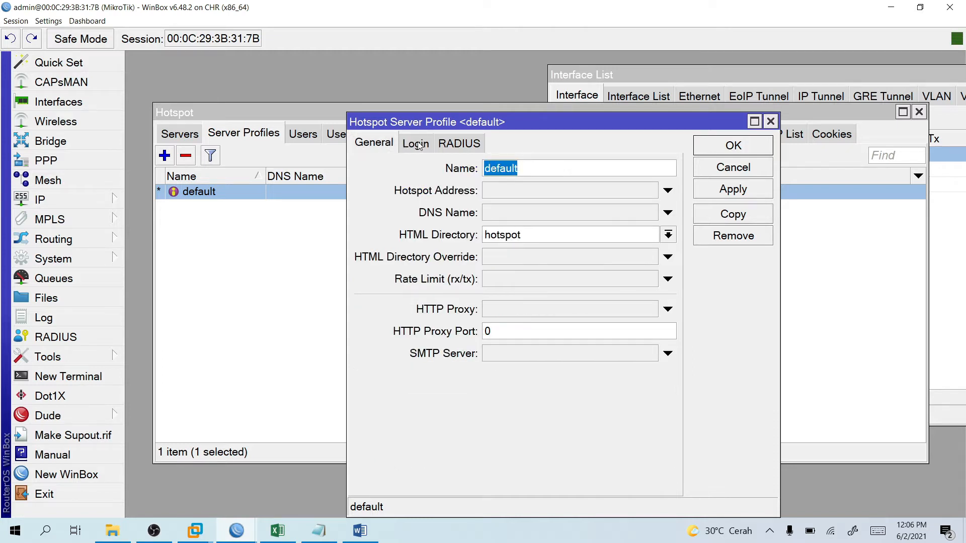
{"action": "left_click", "coordinate": [416, 144]}
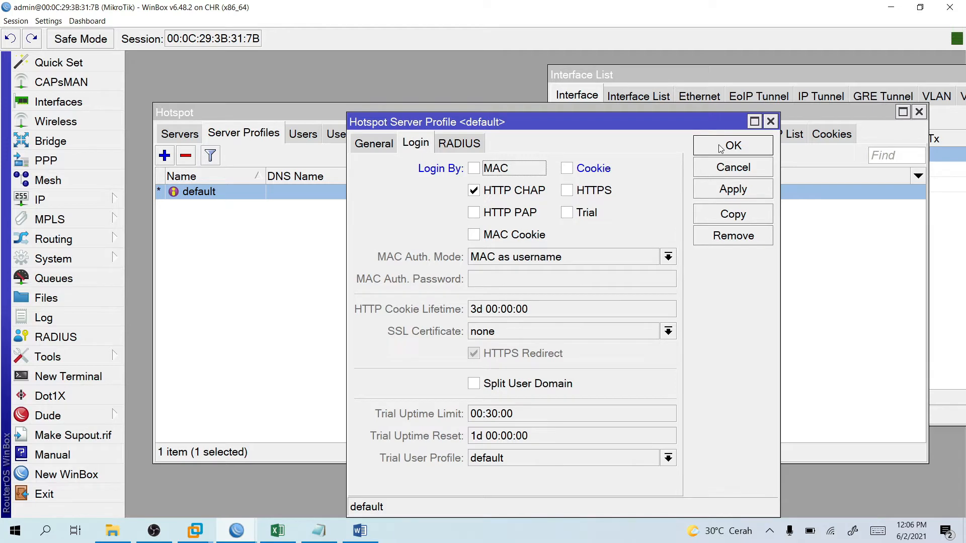
{"action": "left_click", "coordinate": [718, 147]}
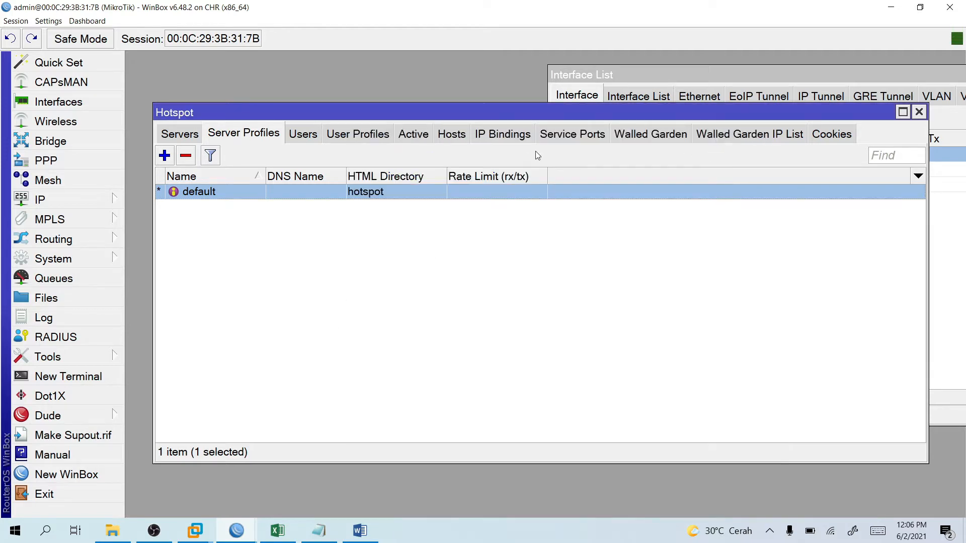
In the Windows 7 VM, log the admin out, reload 192.168.200.2 and log out again.
{"action": "mouse_move", "coordinate": [199, 533]}
{"action": "left_click", "coordinate": [261, 455]}
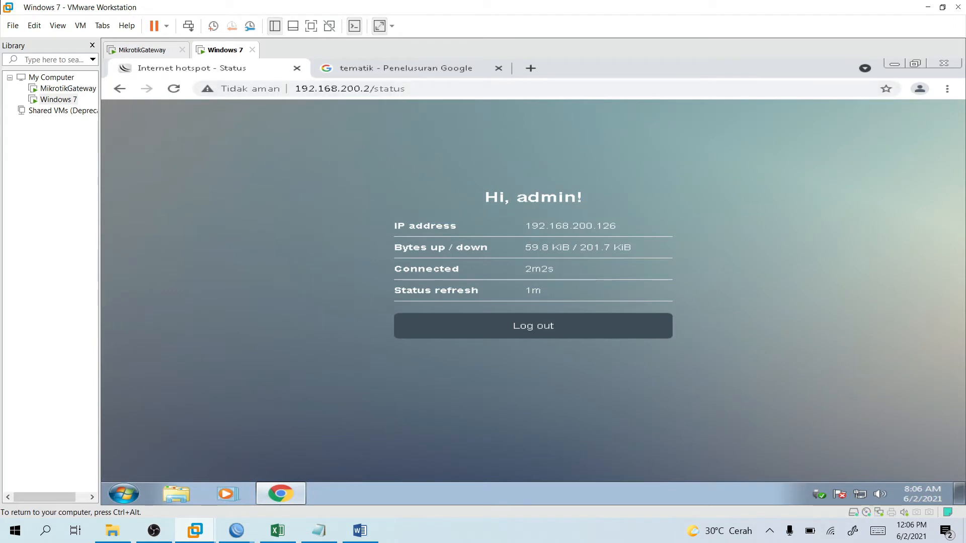
{"action": "left_click", "coordinate": [574, 332]}
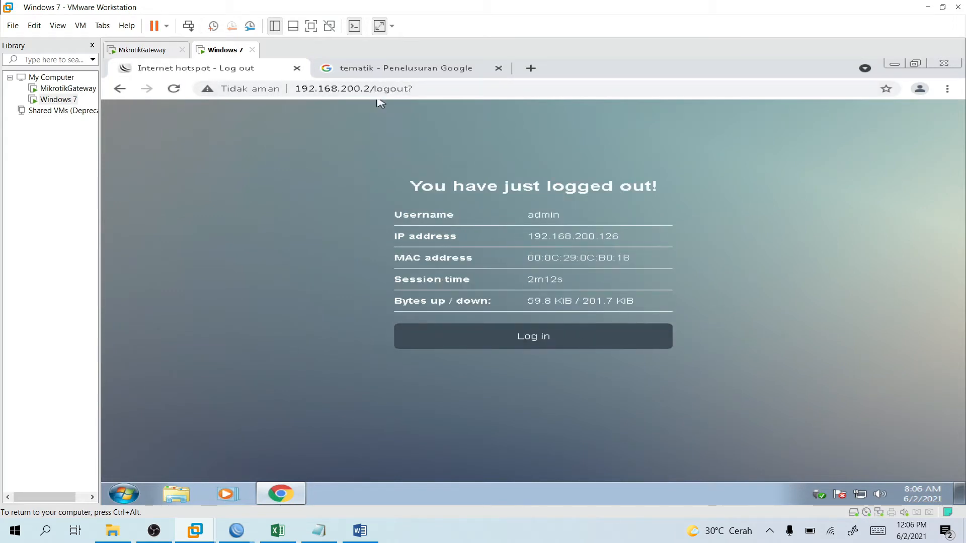
{"action": "left_click_drag", "start_coordinate": [370, 89], "coordinate": [505, 86]}
{"action": "key", "text": "BackSpace"}
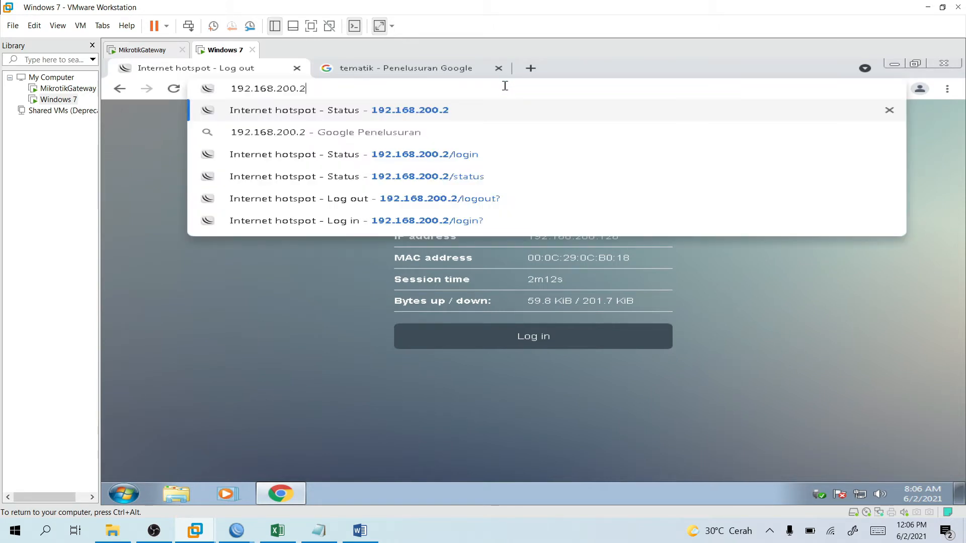
{"action": "key", "text": "Return"}
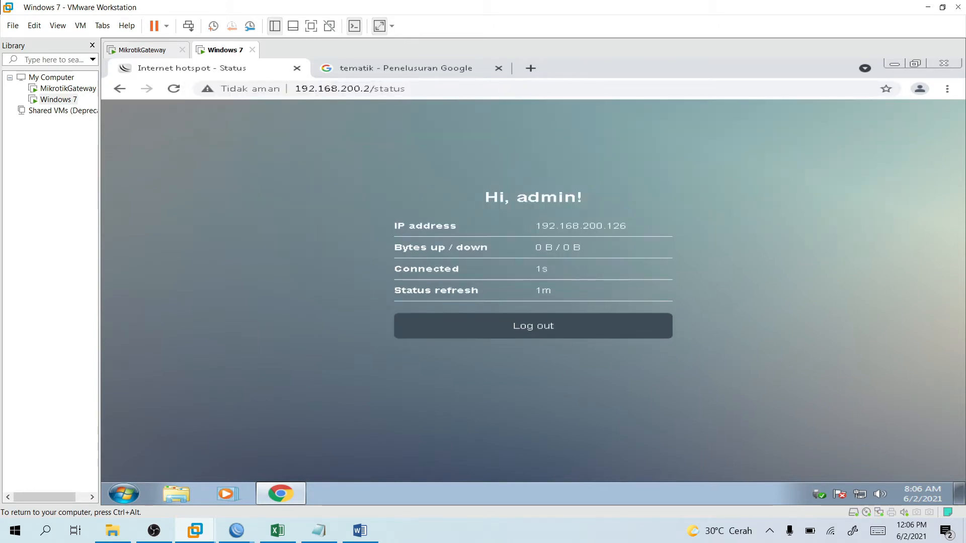
{"action": "left_click", "coordinate": [531, 327]}
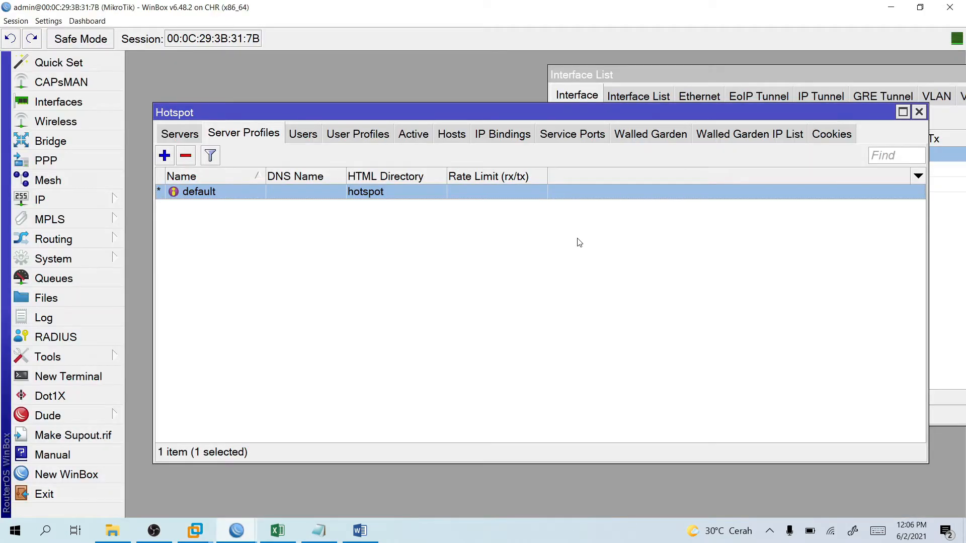
Remove the admin cookie from Hotspot Cookies and return to the Servers tab.
{"action": "left_click", "coordinate": [831, 134]}
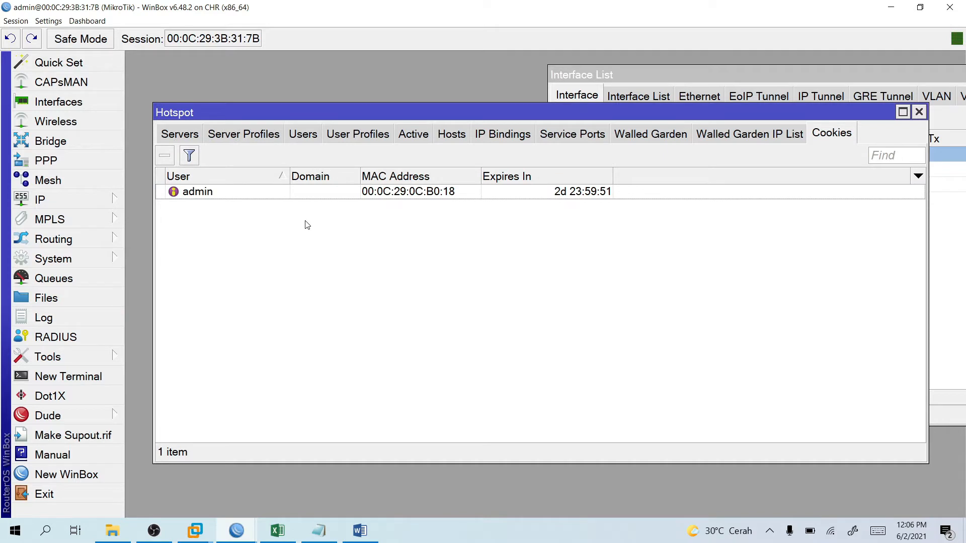
{"action": "right_click", "coordinate": [237, 194]}
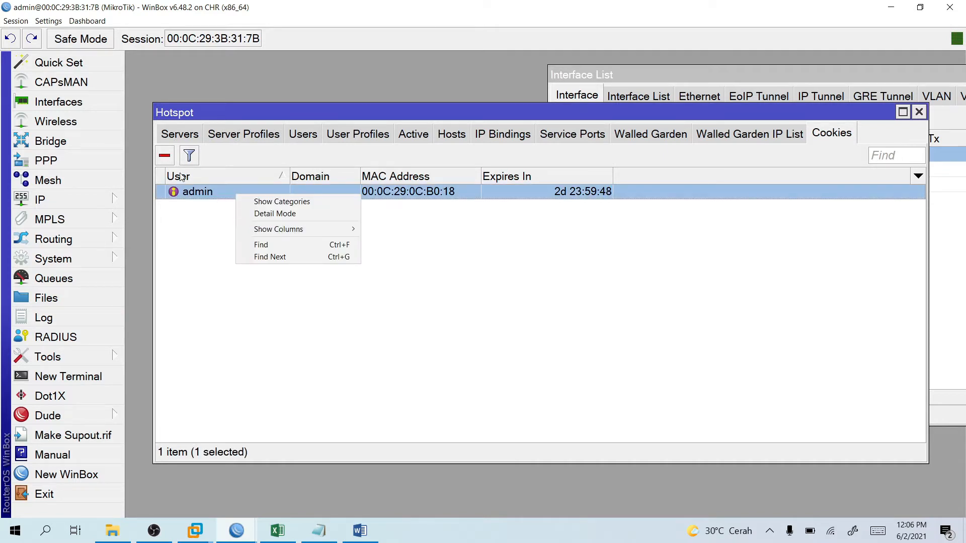
{"action": "left_click", "coordinate": [171, 160]}
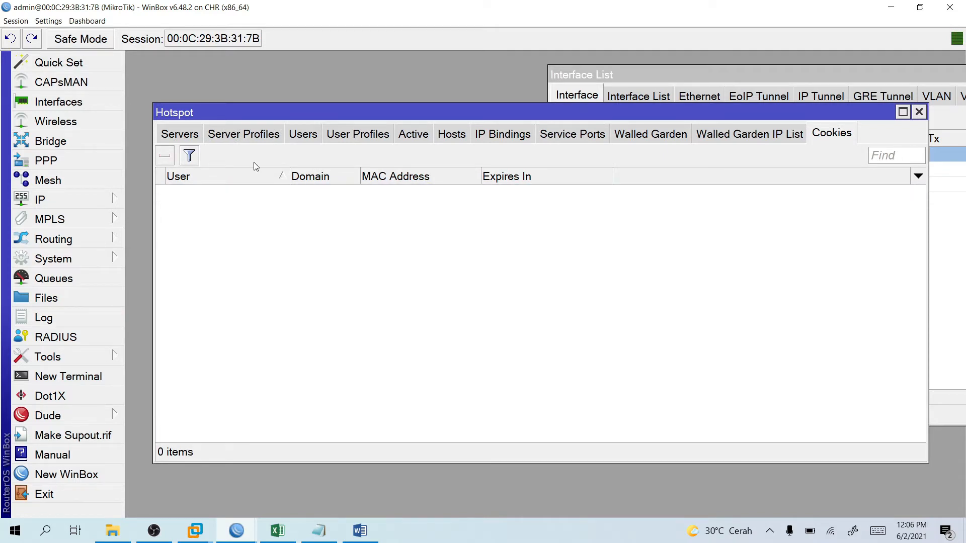
{"action": "left_click", "coordinate": [186, 137]}
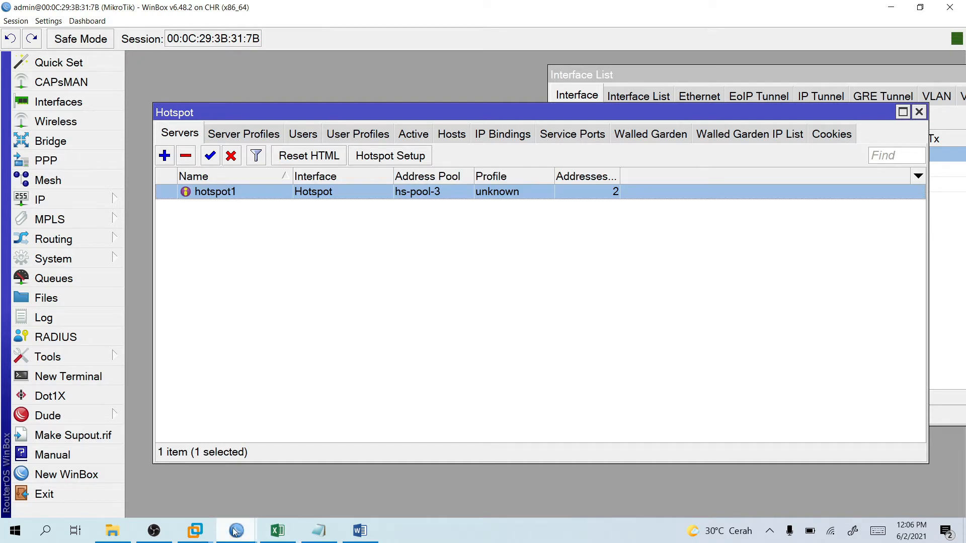
{"action": "left_click", "coordinate": [195, 531]}
In the VM's Chrome, dismiss the translation offer and log in to the hotspot with the saved admin login.
{"action": "left_click", "coordinate": [229, 477]}
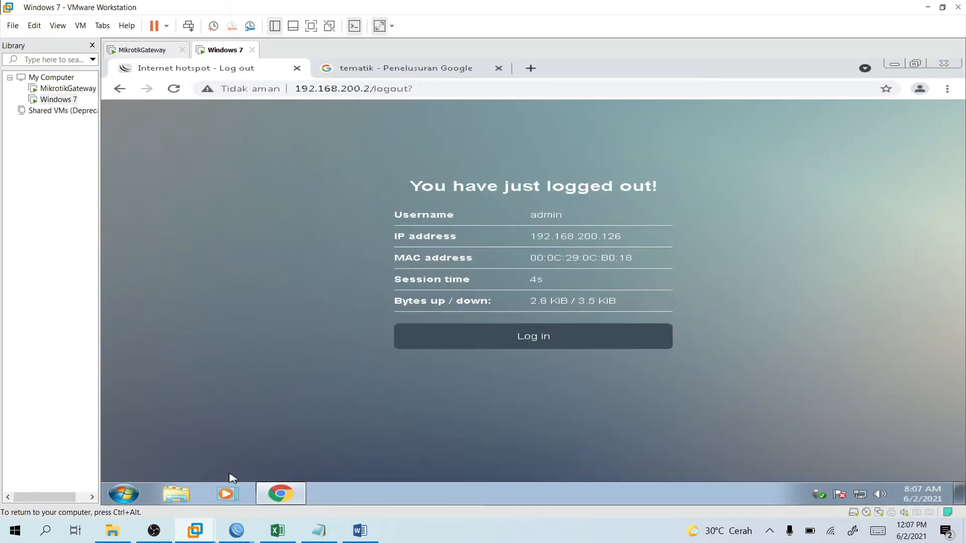
{"action": "left_click", "coordinate": [513, 347]}
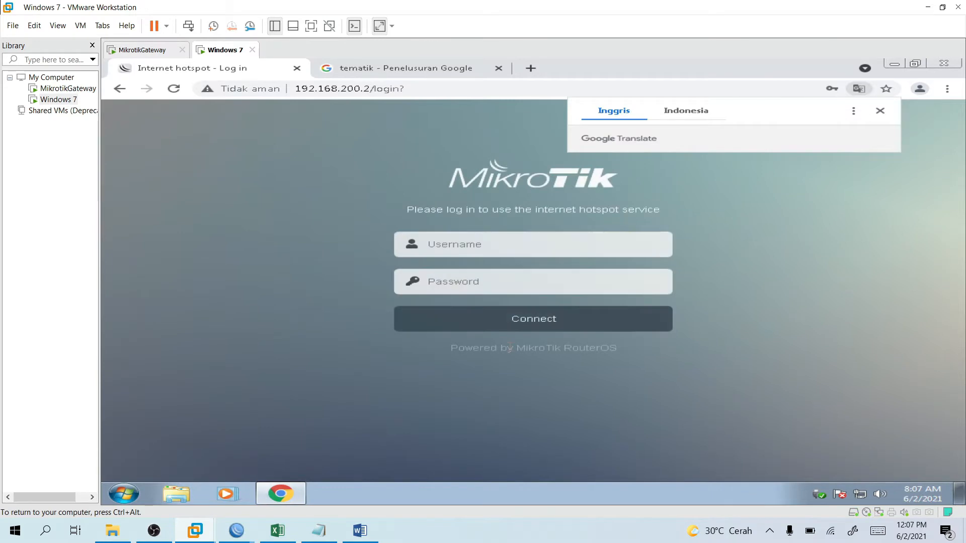
{"action": "left_click", "coordinate": [881, 111]}
{"action": "left_click", "coordinate": [614, 241]}
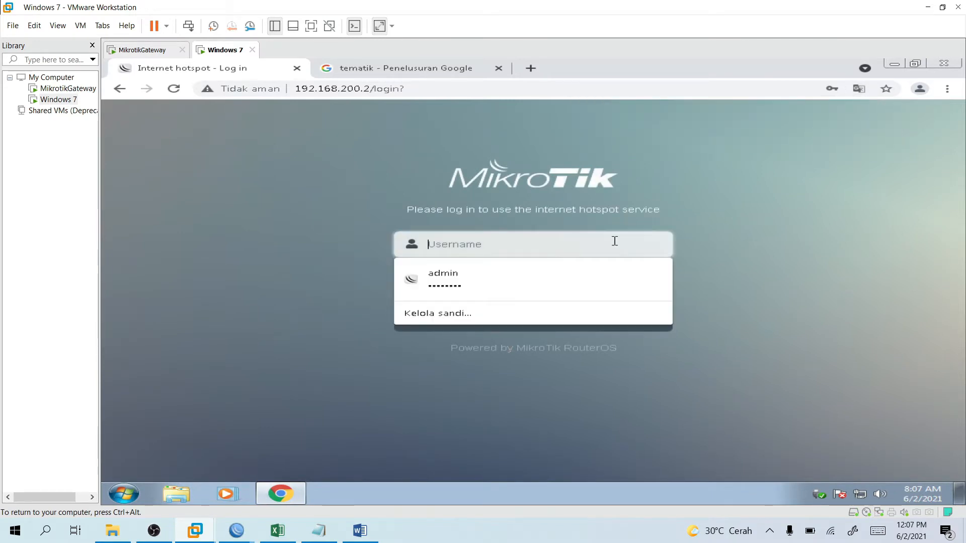
{"action": "left_click", "coordinate": [701, 241]}
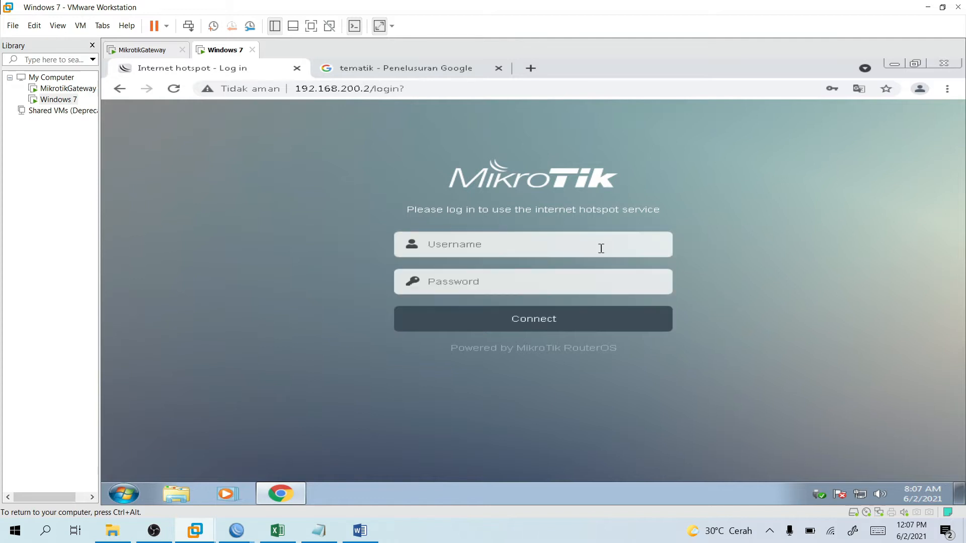
{"action": "left_click", "coordinate": [601, 249]}
{"action": "left_click", "coordinate": [569, 276]}
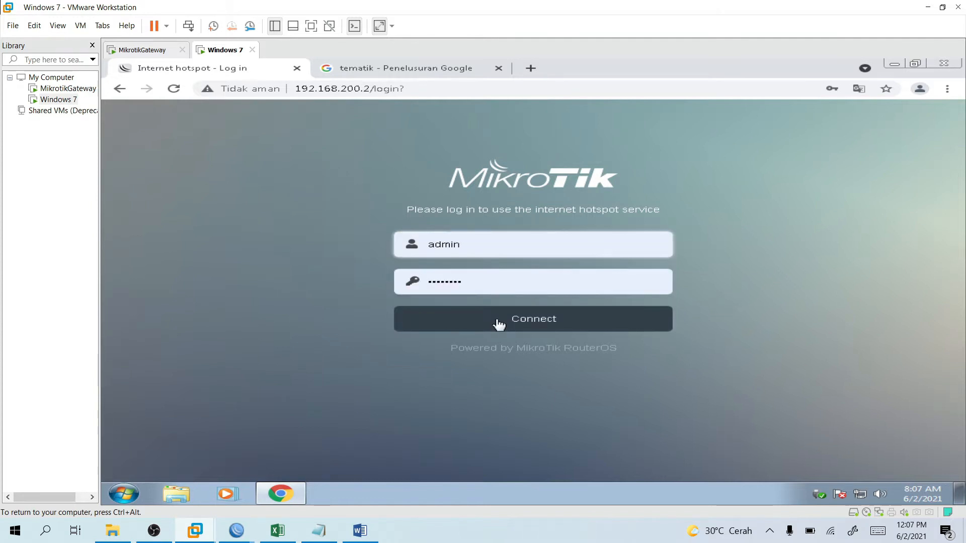
{"action": "left_click", "coordinate": [499, 324]}
Log out and back in a few times, finally logging out and trimming '/logout?' from the address.
{"action": "left_click", "coordinate": [601, 336]}
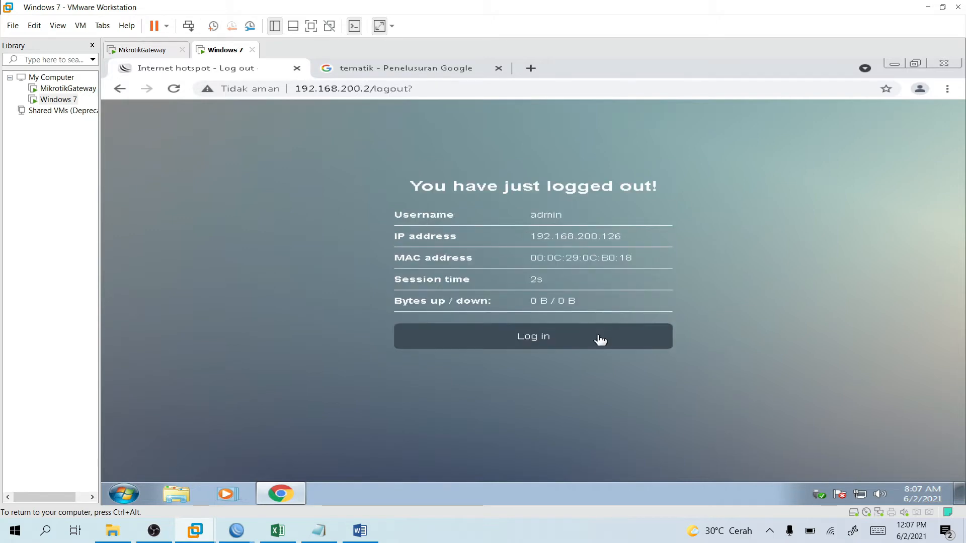
{"action": "left_click", "coordinate": [601, 340]}
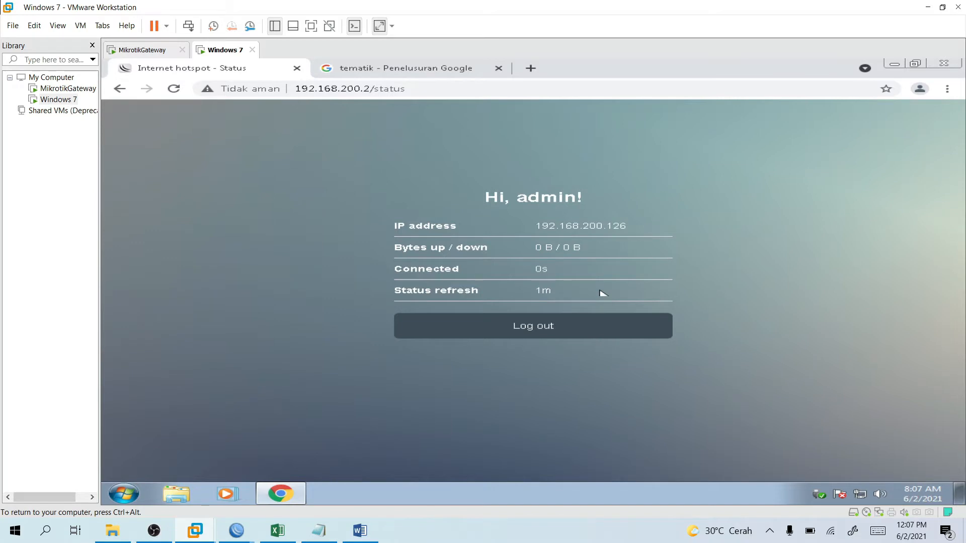
{"action": "left_click", "coordinate": [587, 325]}
{"action": "left_click", "coordinate": [587, 324]}
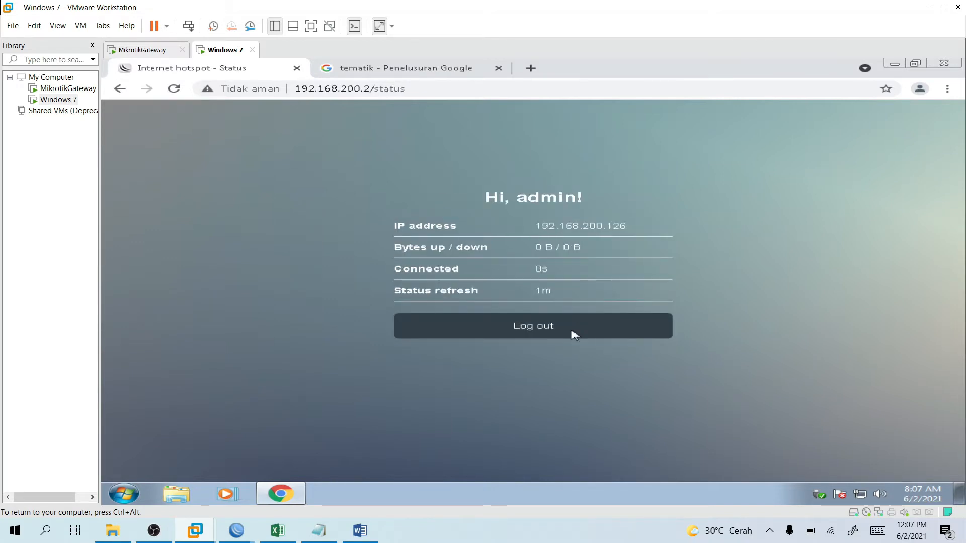
{"action": "left_click", "coordinate": [573, 334]}
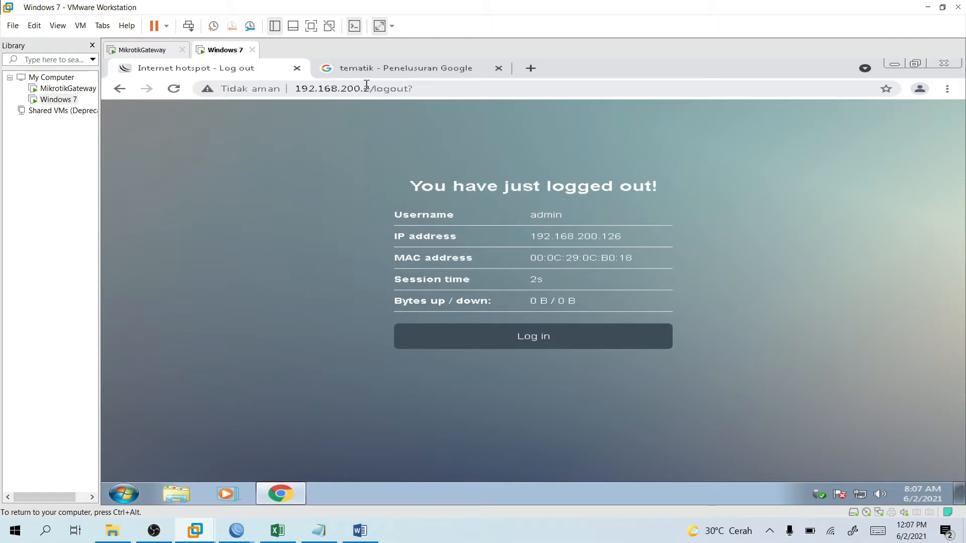
{"action": "left_click_drag", "start_coordinate": [370, 87], "coordinate": [451, 101]}
{"action": "key", "text": "BackSpace"}
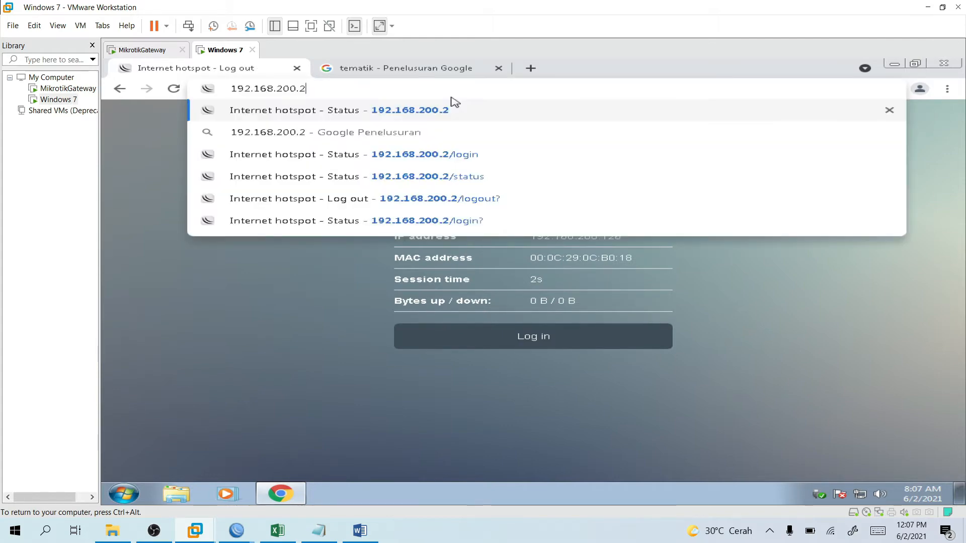
Back in WinBox, delete the admin cookie from the Hotspot Cookies list.
{"action": "mouse_move", "coordinate": [236, 531]}
{"action": "left_click", "coordinate": [319, 448]}
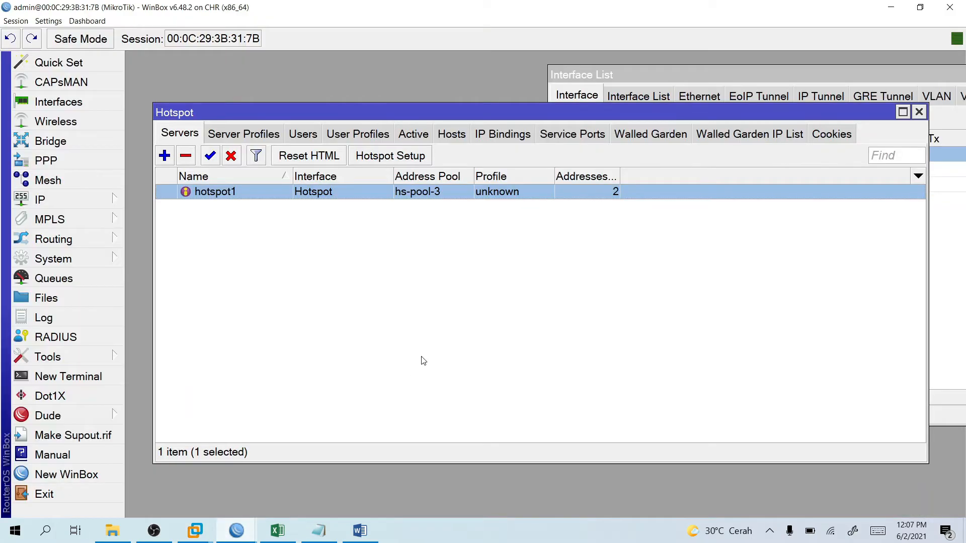
{"action": "right_click", "coordinate": [276, 196]}
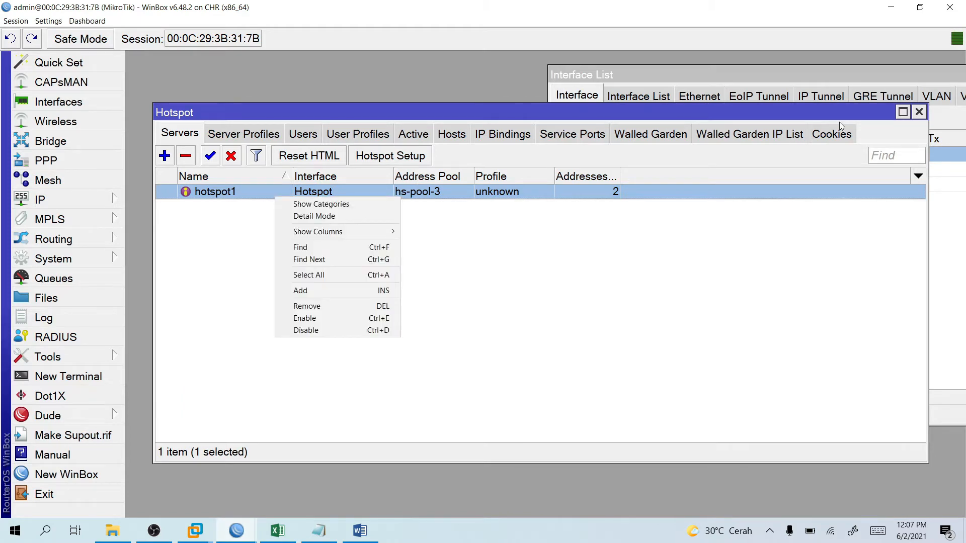
{"action": "left_click", "coordinate": [841, 127]}
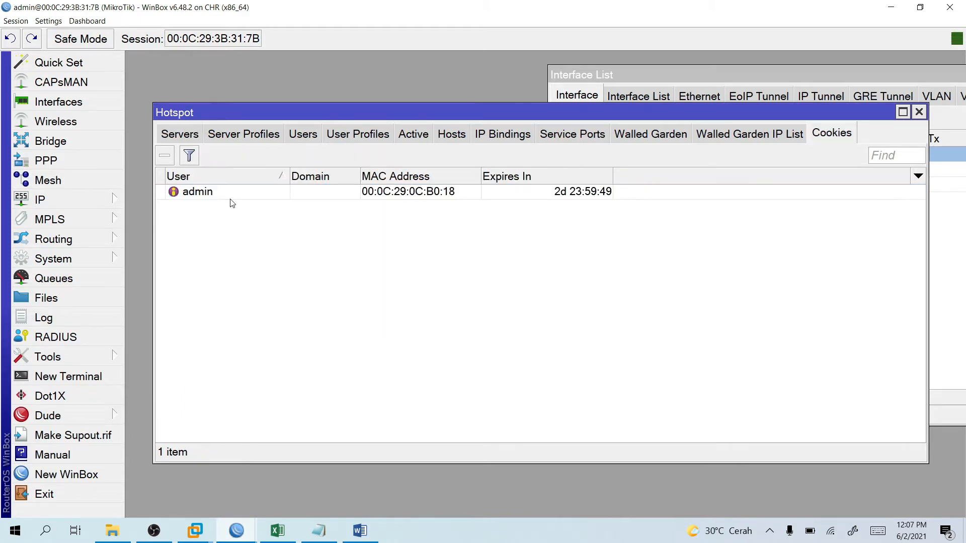
{"action": "right_click", "coordinate": [212, 192]}
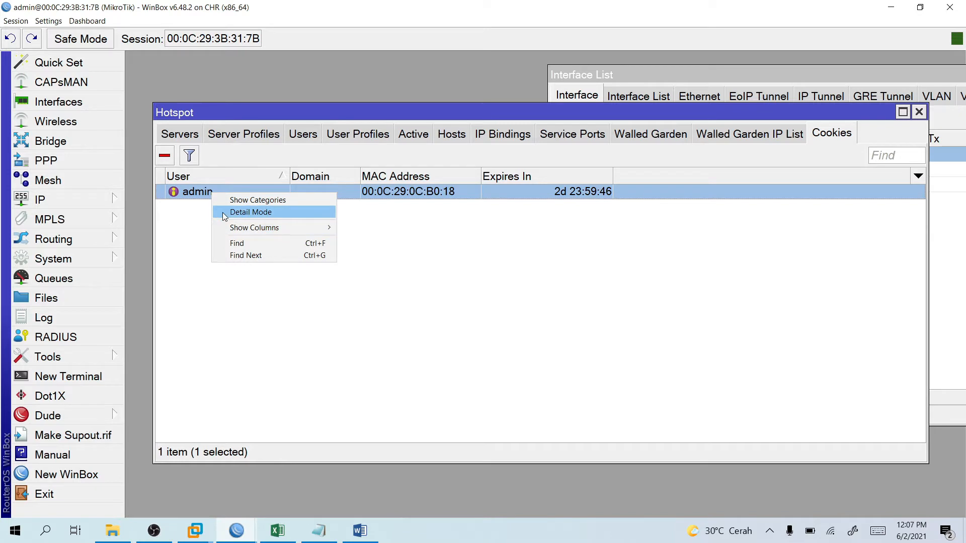
{"action": "left_click", "coordinate": [166, 155]}
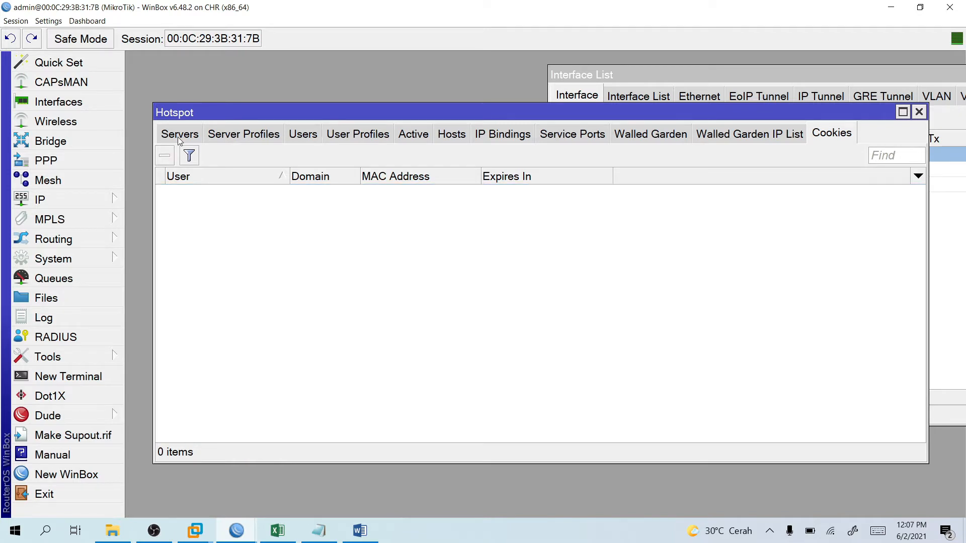
Review the default server profile's settings, cancel without changes, and return to Cookies.
{"action": "left_click", "coordinate": [217, 134]}
{"action": "double_click", "coordinate": [384, 194]}
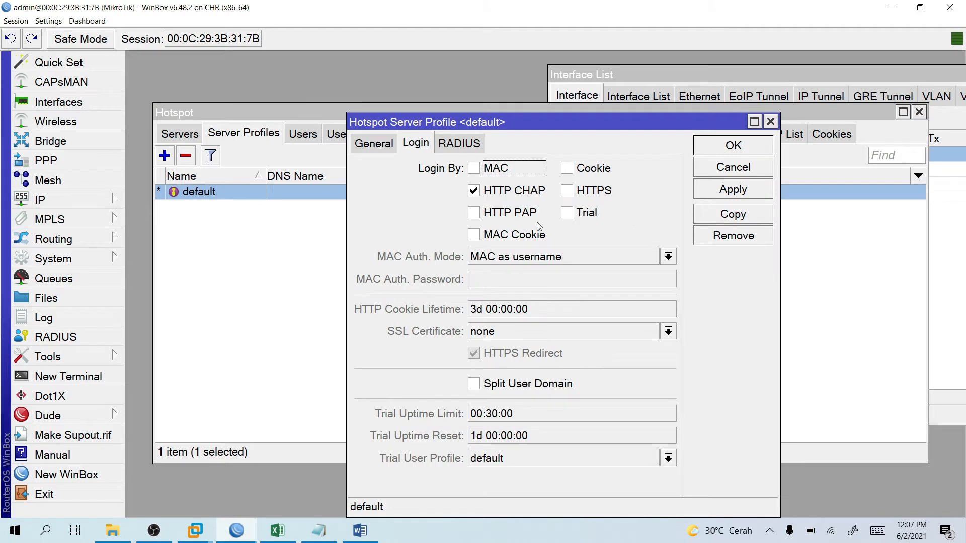
{"action": "left_click", "coordinate": [383, 146]}
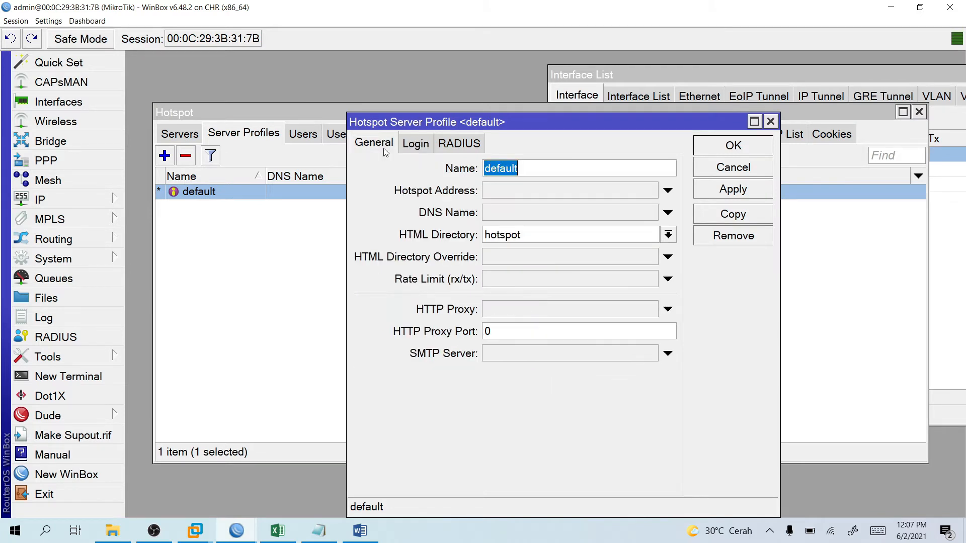
{"action": "left_click", "coordinate": [743, 169]}
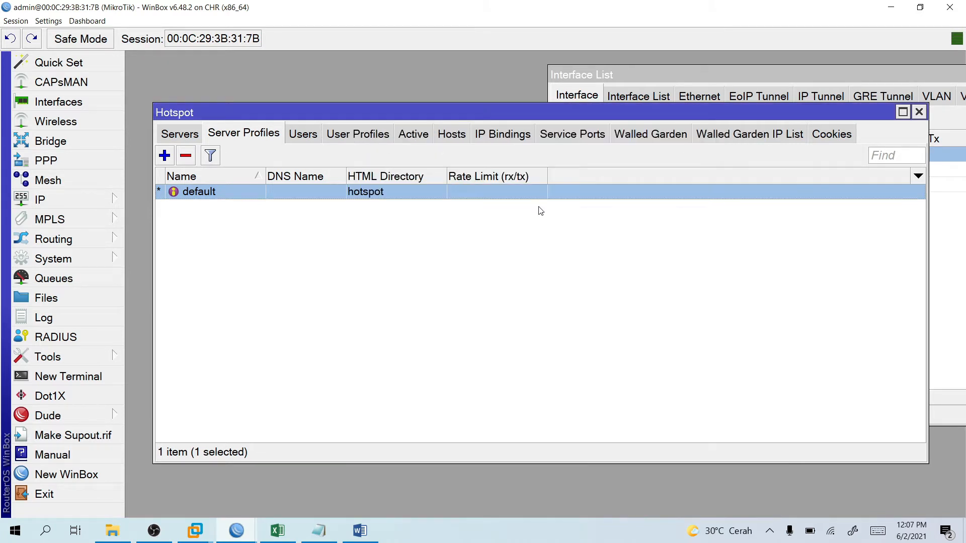
{"action": "left_click", "coordinate": [821, 140]}
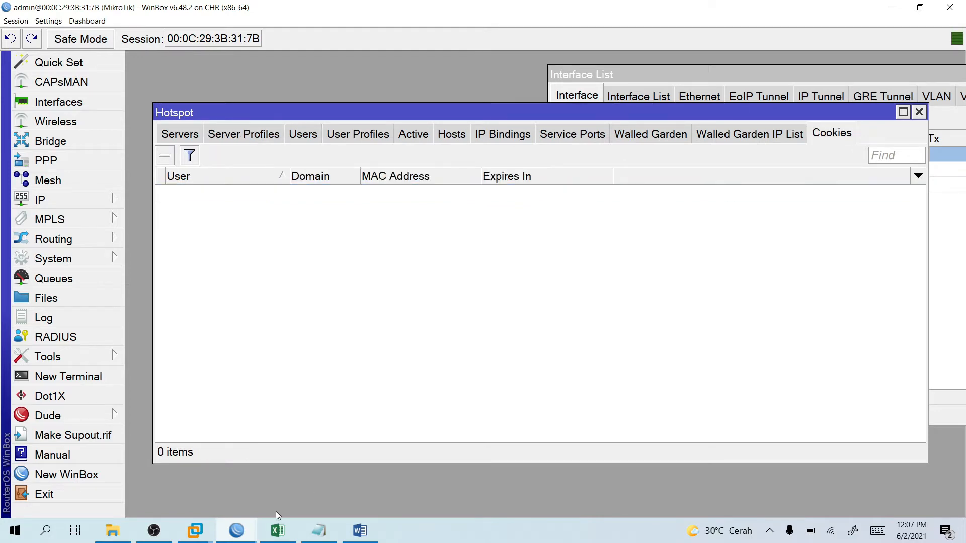
{"action": "left_click", "coordinate": [240, 531]}
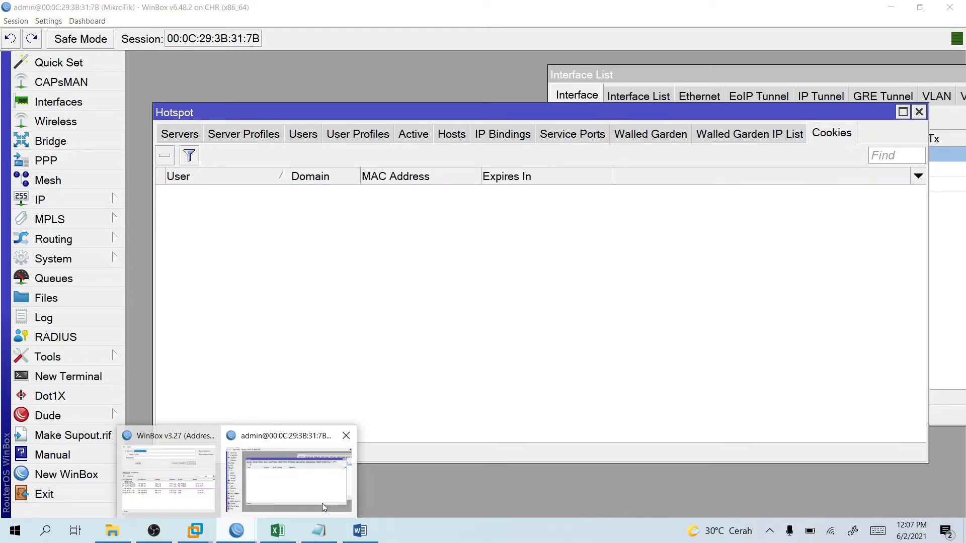
Scroll through the Word guide's cookie-disabling steps, then bring the WinBox Hotspot window back.
{"action": "left_click", "coordinate": [360, 531]}
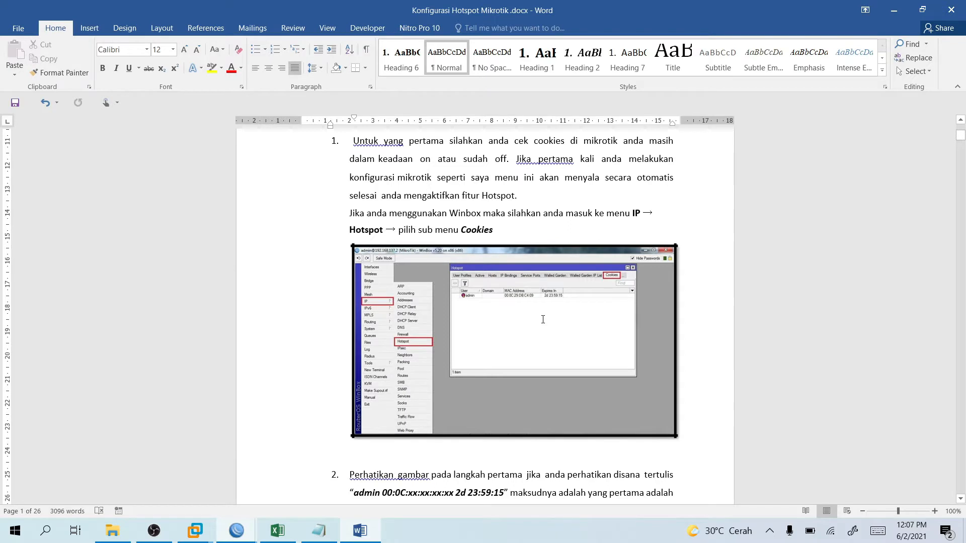
{"action": "scroll", "coordinate": [543, 320], "scroll_direction": "down", "scroll_amount": 4}
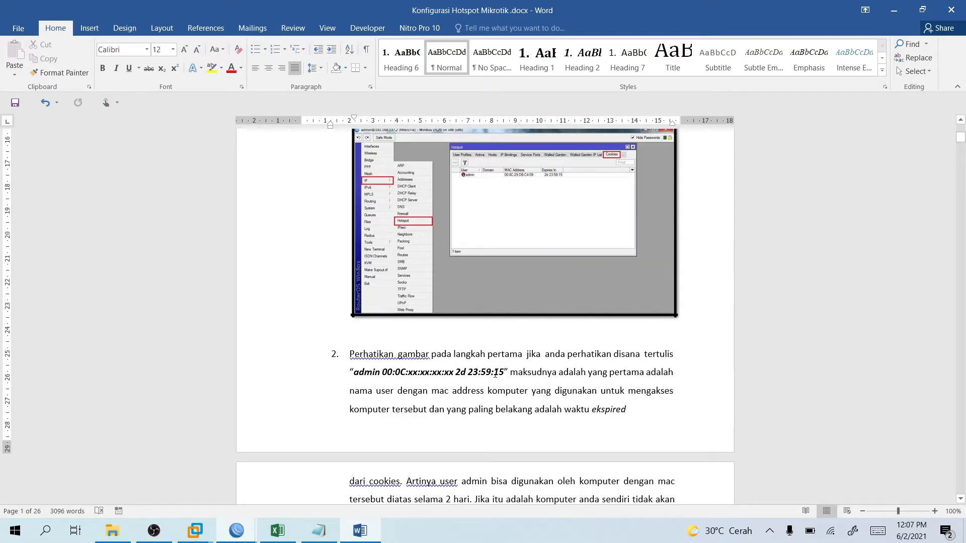
{"action": "scroll", "coordinate": [496, 374], "scroll_direction": "up", "scroll_amount": 3, "text": "ctrl"}
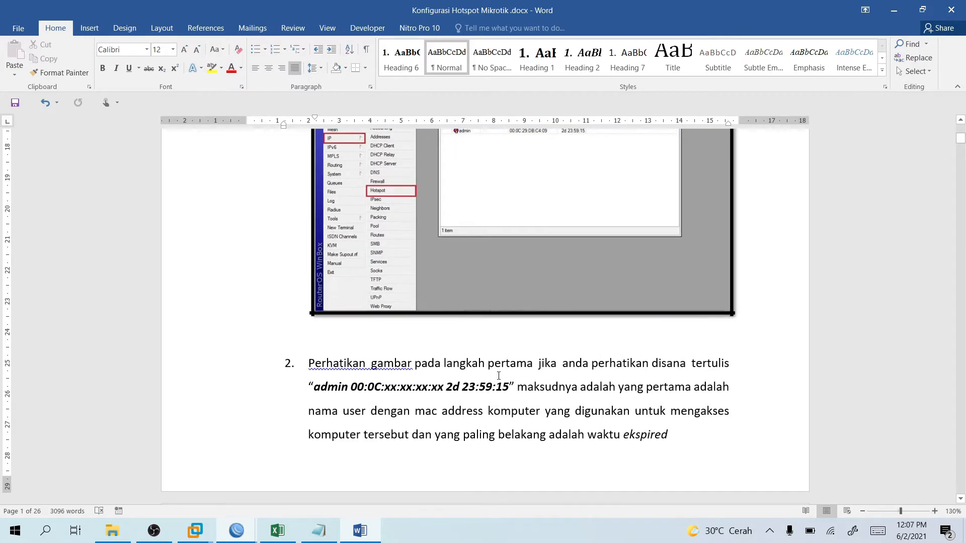
{"action": "scroll", "coordinate": [499, 376], "scroll_direction": "up", "scroll_amount": 1, "text": "ctrl"}
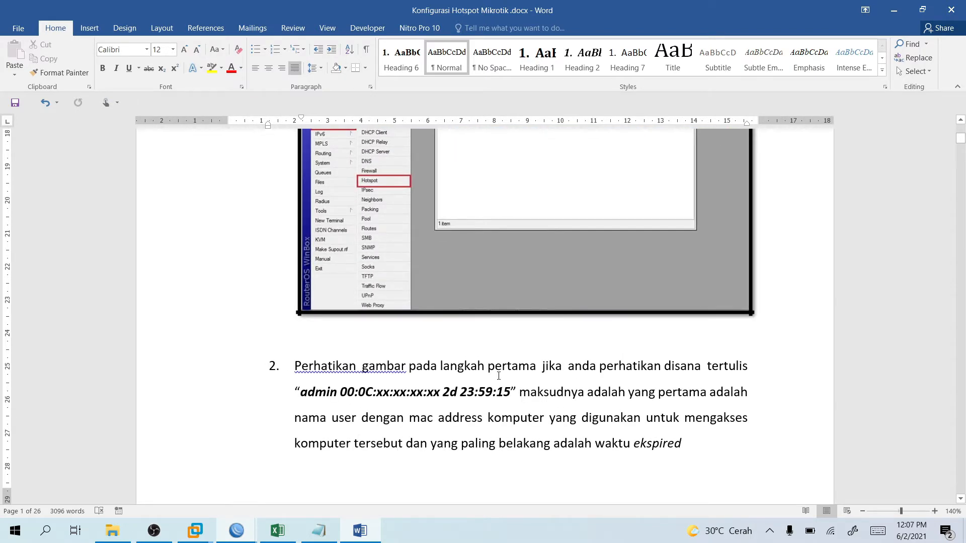
{"action": "scroll", "coordinate": [428, 293], "scroll_direction": "down", "scroll_amount": 3}
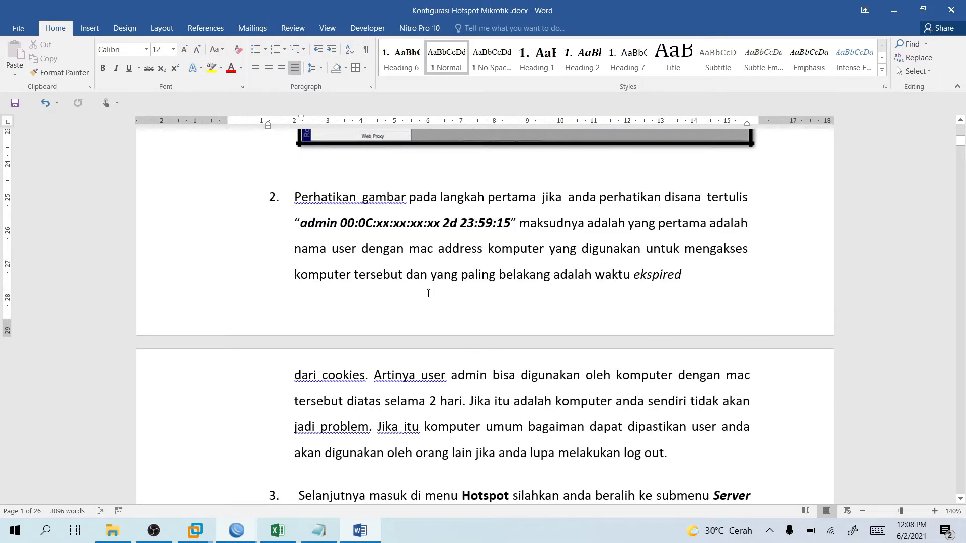
{"action": "scroll", "coordinate": [428, 294], "scroll_direction": "down", "scroll_amount": 2}
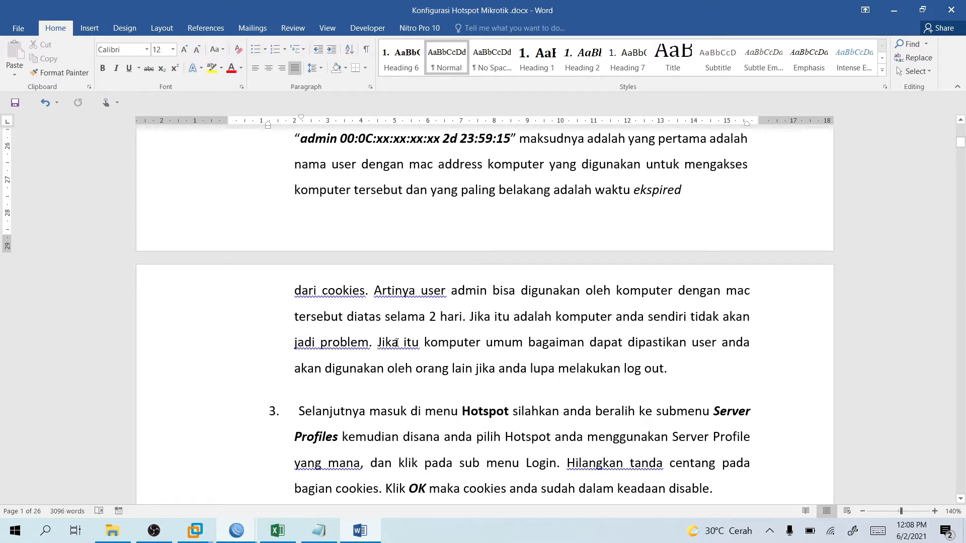
{"action": "scroll", "coordinate": [410, 327], "scroll_direction": "down", "scroll_amount": 3}
{"action": "scroll", "coordinate": [423, 325], "scroll_direction": "down", "scroll_amount": 2}
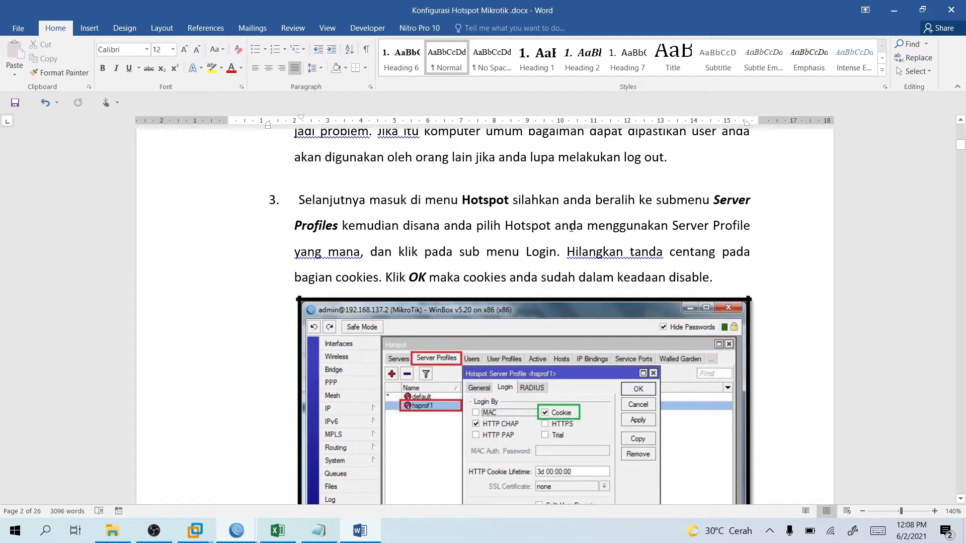
{"action": "scroll", "coordinate": [571, 228], "scroll_direction": "down", "scroll_amount": 2}
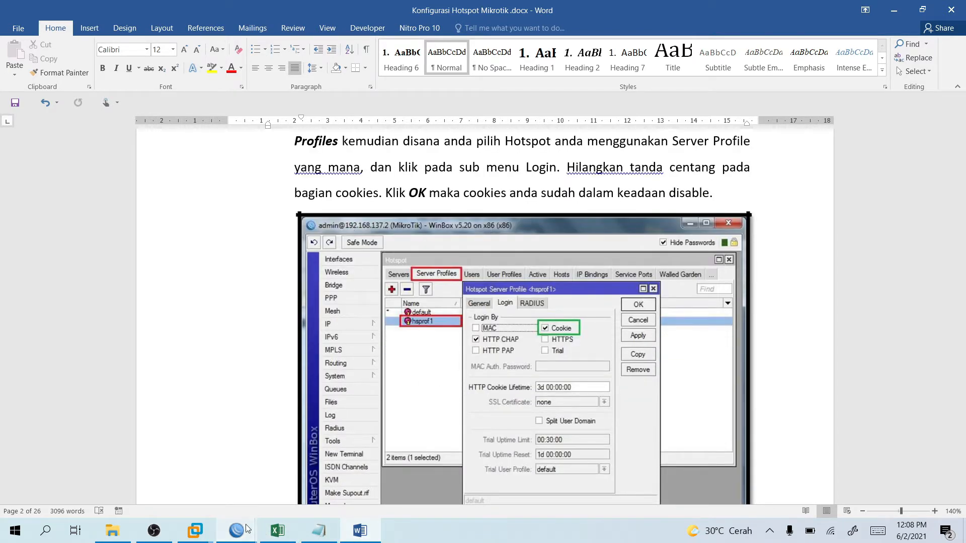
{"action": "mouse_move", "coordinate": [236, 531]}
{"action": "left_click", "coordinate": [304, 446]}
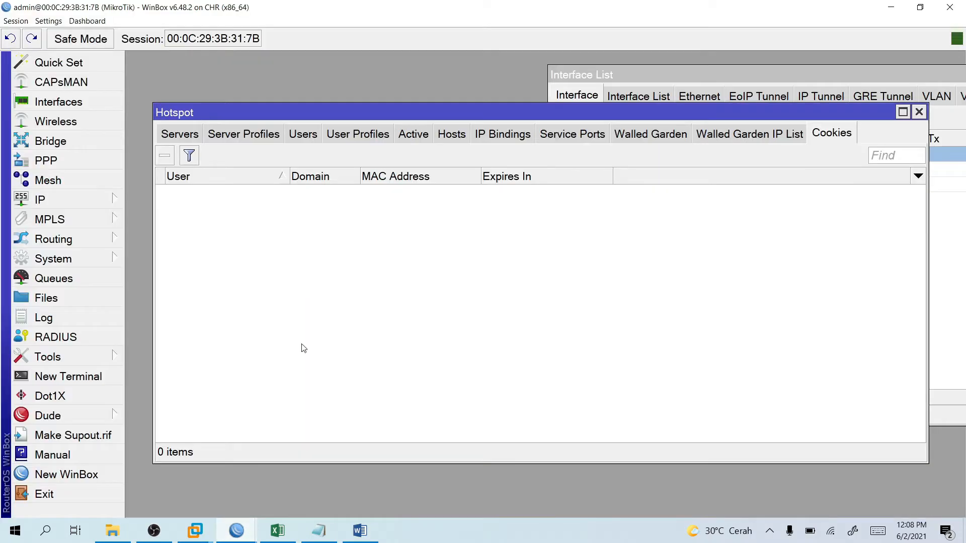
Add a new server profile and rename it from hsprof1 to Warung.
{"action": "left_click", "coordinate": [226, 133]}
{"action": "left_click", "coordinate": [165, 156]}
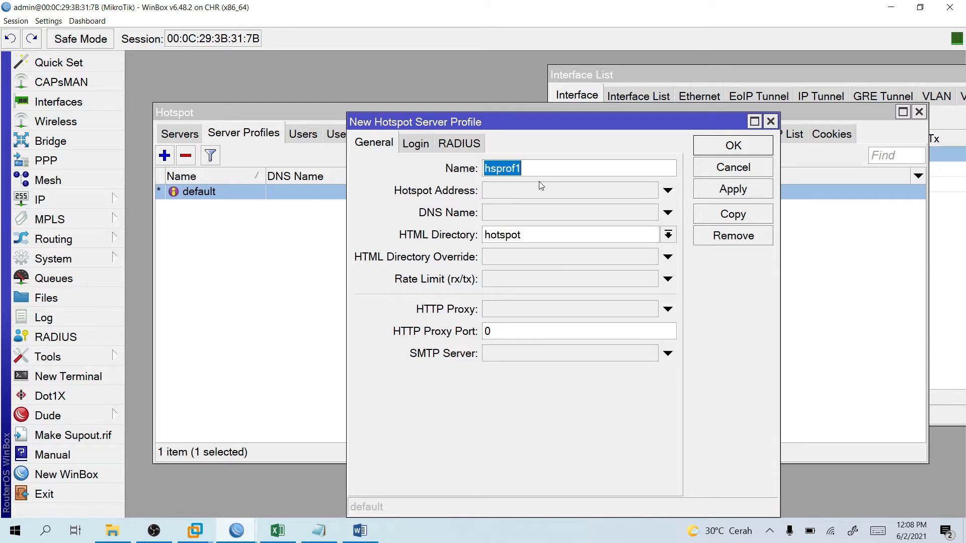
{"action": "type", "text": "Wa"}
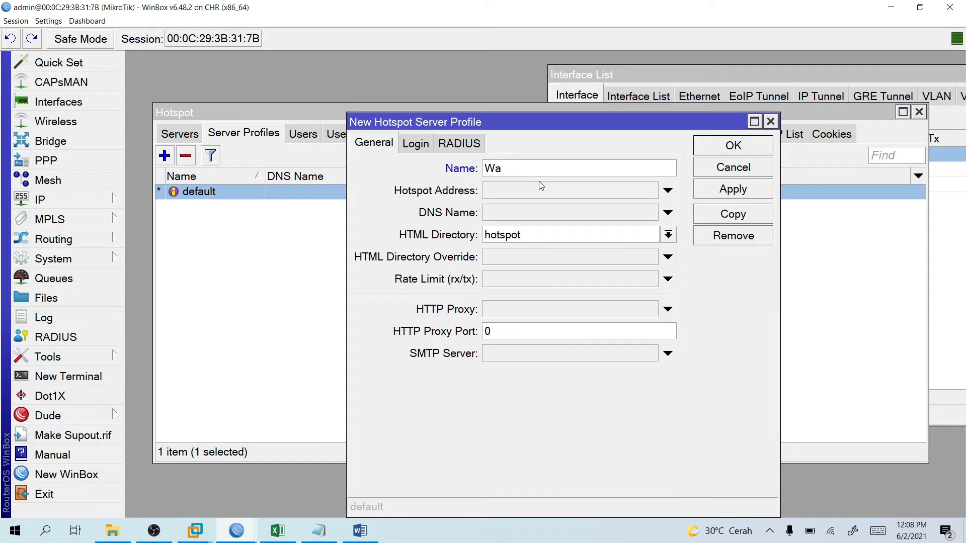
{"action": "type", "text": "run"}
{"action": "key", "text": "BackSpace"}
{"action": "key", "text": "BackSpace"}
Show the new profile's Login options, then scroll the Word guide to section 7.5 Membuat User Profile.
{"action": "left_click", "coordinate": [425, 144]}
{"action": "left_click", "coordinate": [360, 531]}
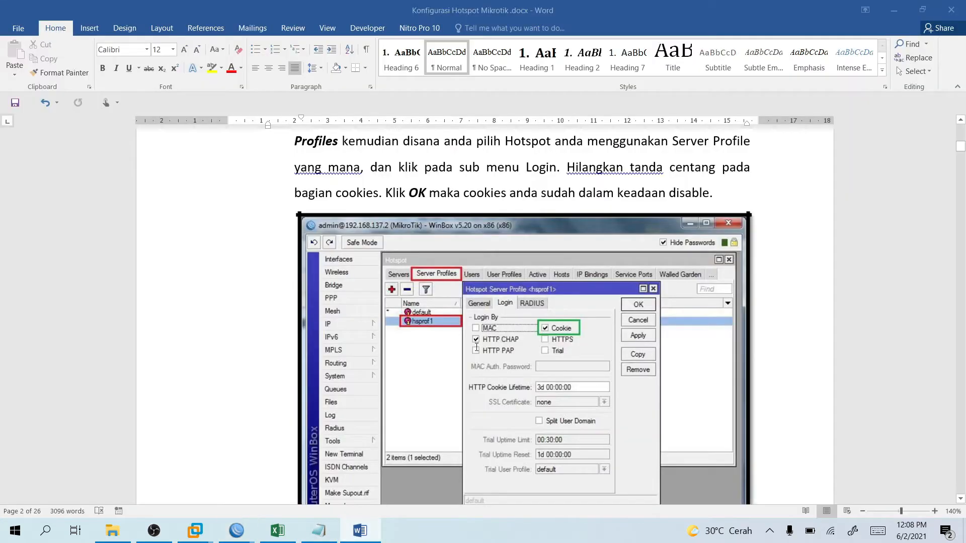
{"action": "scroll", "coordinate": [617, 363], "scroll_direction": "down", "scroll_amount": 3}
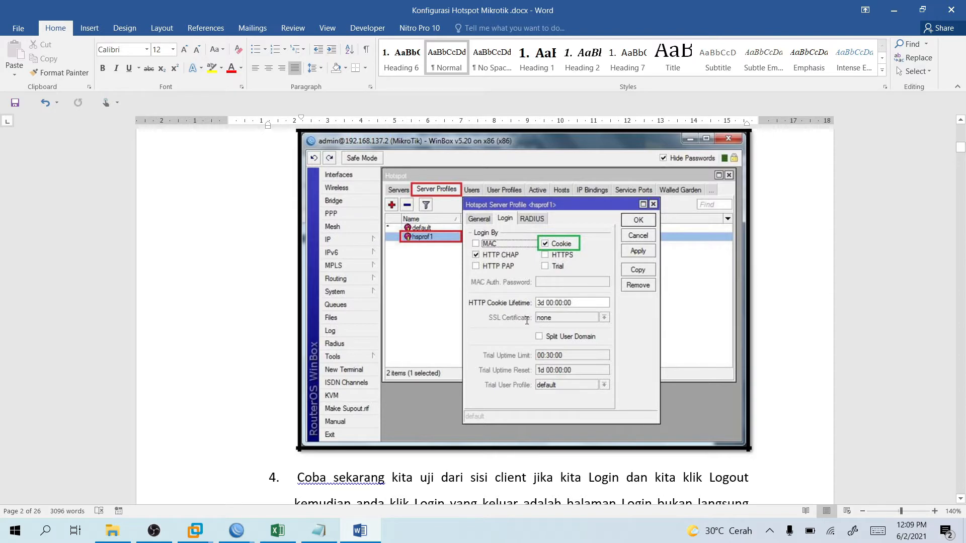
{"action": "scroll", "coordinate": [504, 333], "scroll_direction": "up", "scroll_amount": 4}
{"action": "scroll", "coordinate": [514, 331], "scroll_direction": "down", "scroll_amount": 4}
{"action": "scroll", "coordinate": [551, 297], "scroll_direction": "down", "scroll_amount": 3}
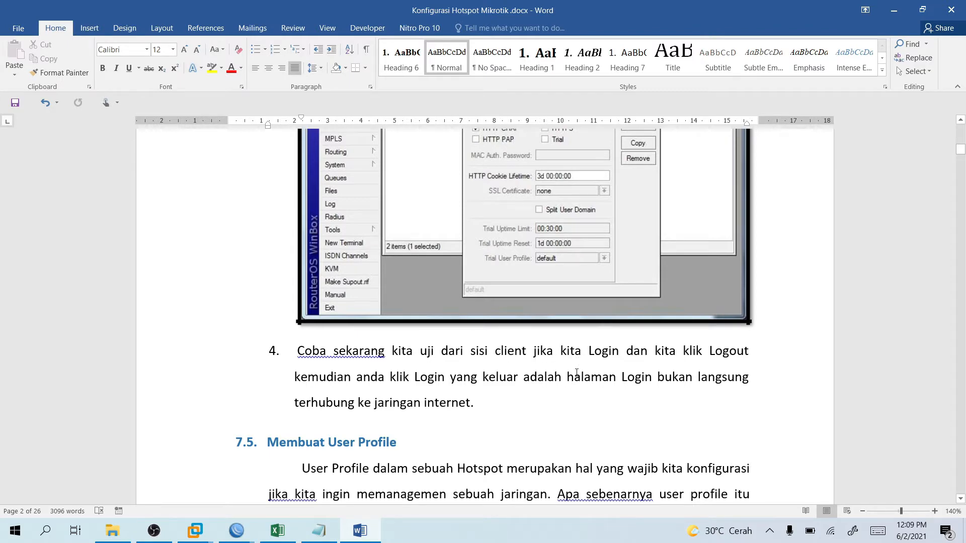
{"action": "scroll", "coordinate": [392, 363], "scroll_direction": "up", "scroll_amount": 4}
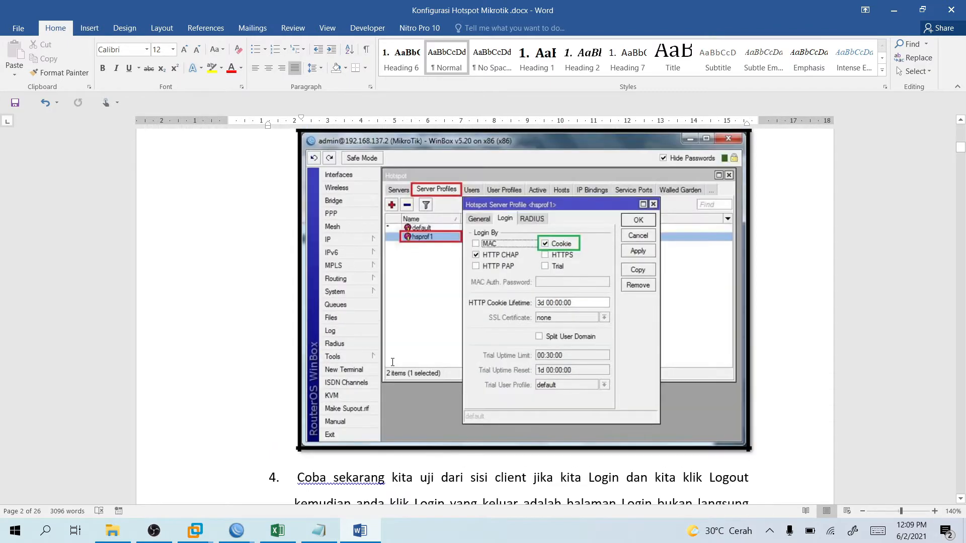
{"action": "scroll", "coordinate": [436, 389], "scroll_direction": "down", "scroll_amount": 3}
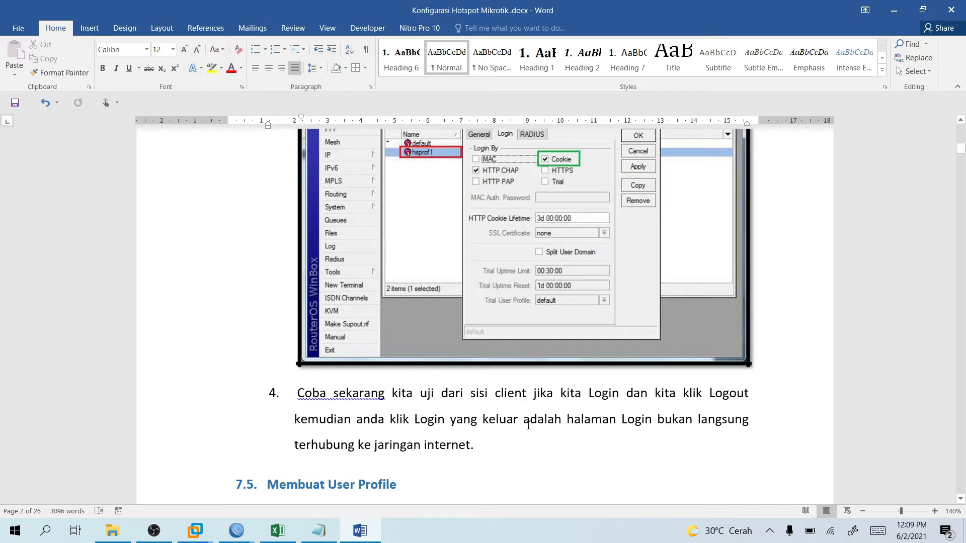
{"action": "scroll", "coordinate": [395, 452], "scroll_direction": "up", "scroll_amount": 5}
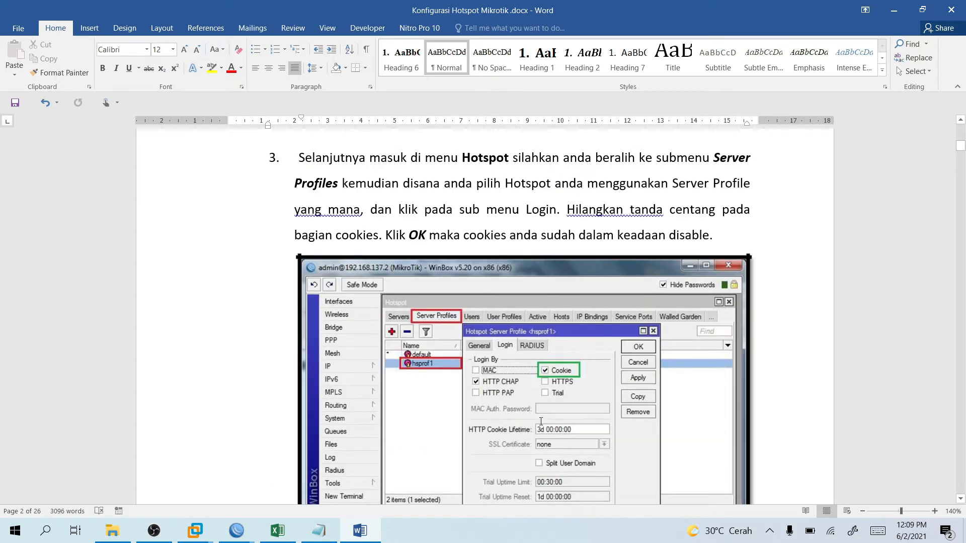
{"action": "scroll", "coordinate": [485, 387], "scroll_direction": "down", "scroll_amount": 13}
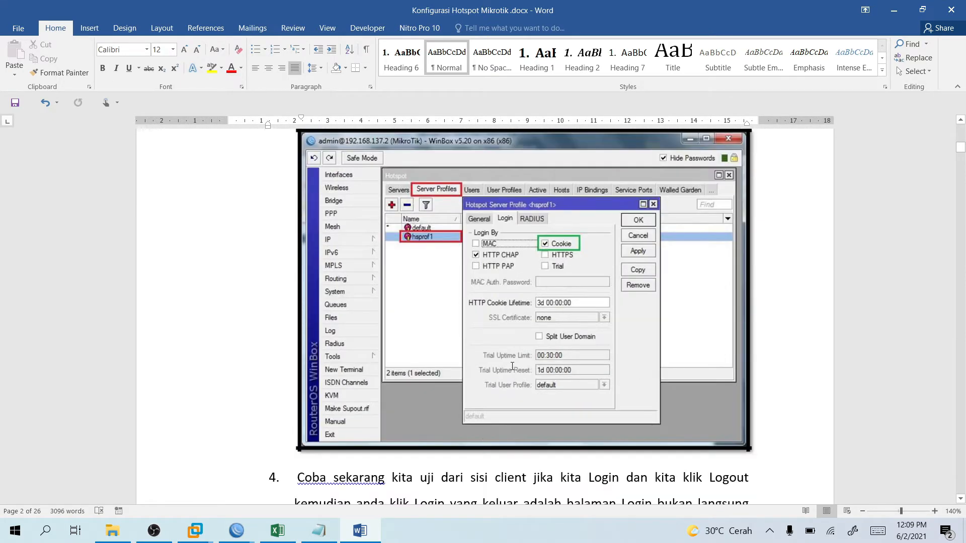
{"action": "scroll", "coordinate": [492, 438], "scroll_direction": "down", "scroll_amount": 3}
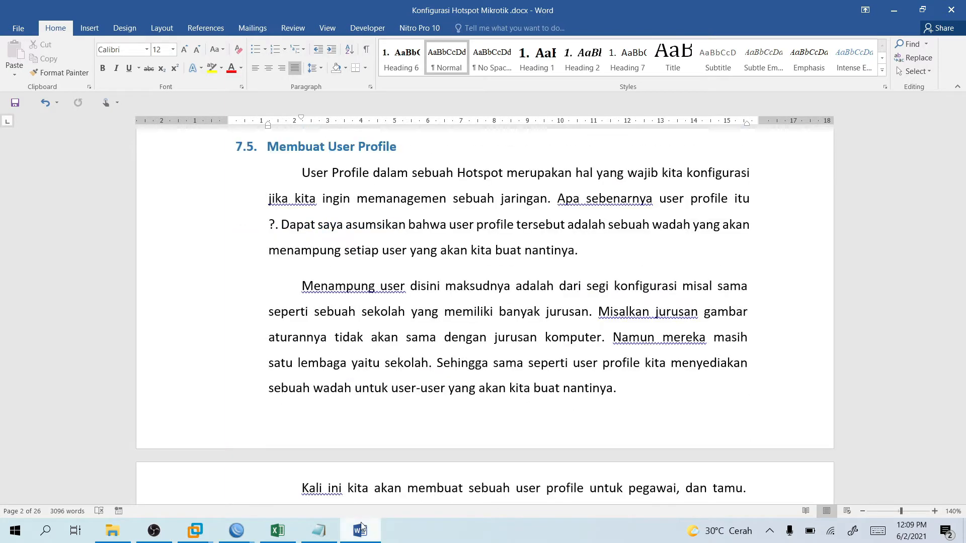
{"action": "left_click", "coordinate": [238, 533]}
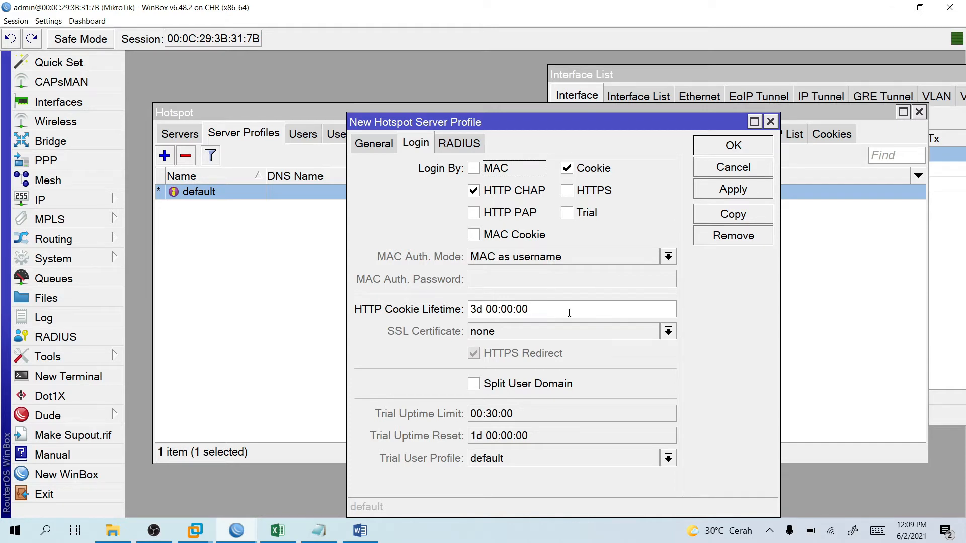
Untick Cookie login for the new Warung profile and save it with OK.
{"action": "left_click", "coordinate": [572, 171]}
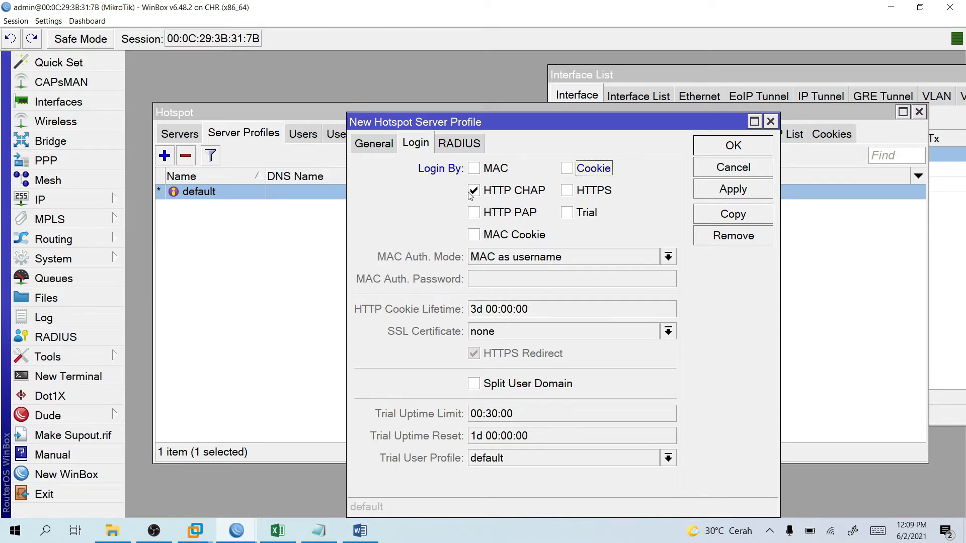
{"action": "left_click", "coordinate": [456, 150]}
{"action": "left_click", "coordinate": [374, 144]}
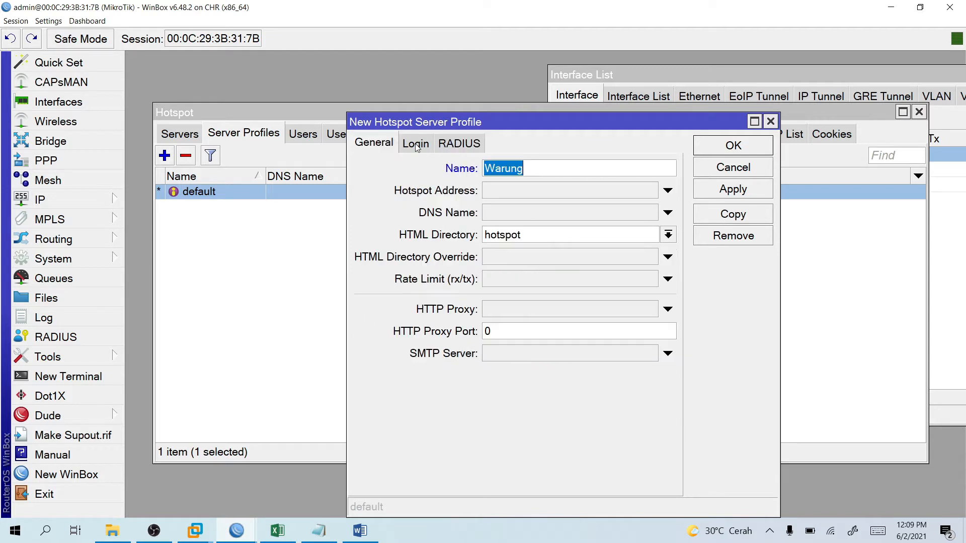
{"action": "left_click", "coordinate": [416, 144]}
{"action": "left_click", "coordinate": [734, 151]}
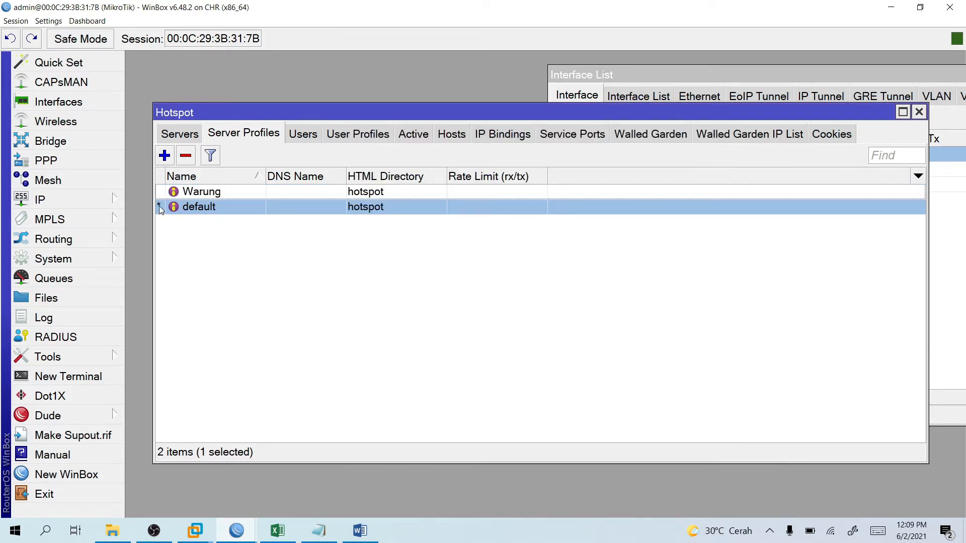
Attempt to remove the default profile, dismiss the cannot-remove error, and return to Servers.
{"action": "left_click", "coordinate": [214, 194]}
{"action": "right_click", "coordinate": [214, 194]}
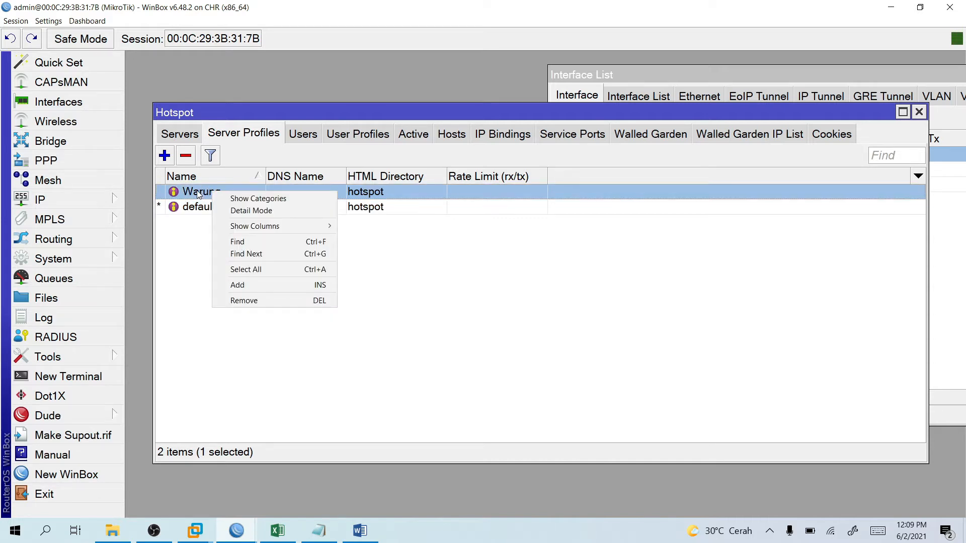
{"action": "left_click", "coordinate": [201, 213]}
{"action": "right_click", "coordinate": [201, 214]}
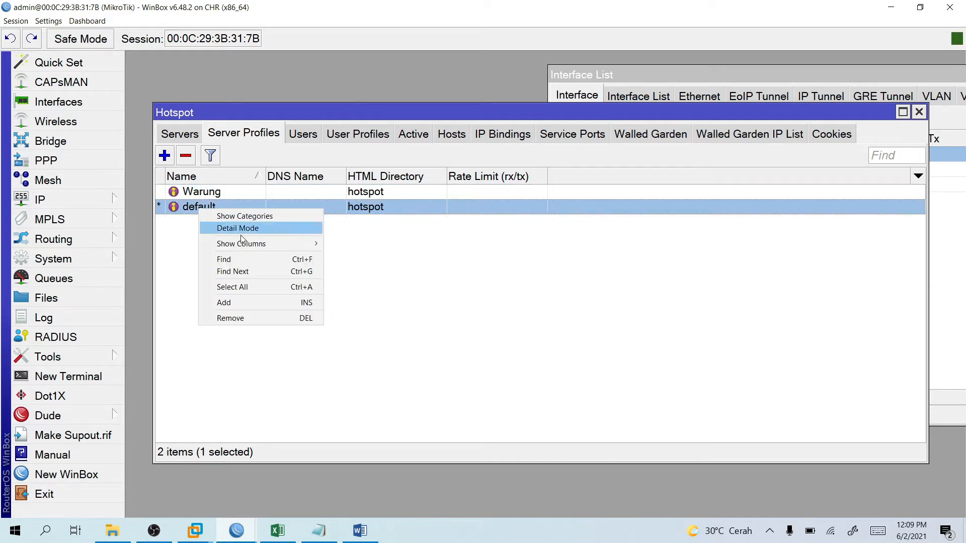
{"action": "left_click", "coordinate": [246, 317]}
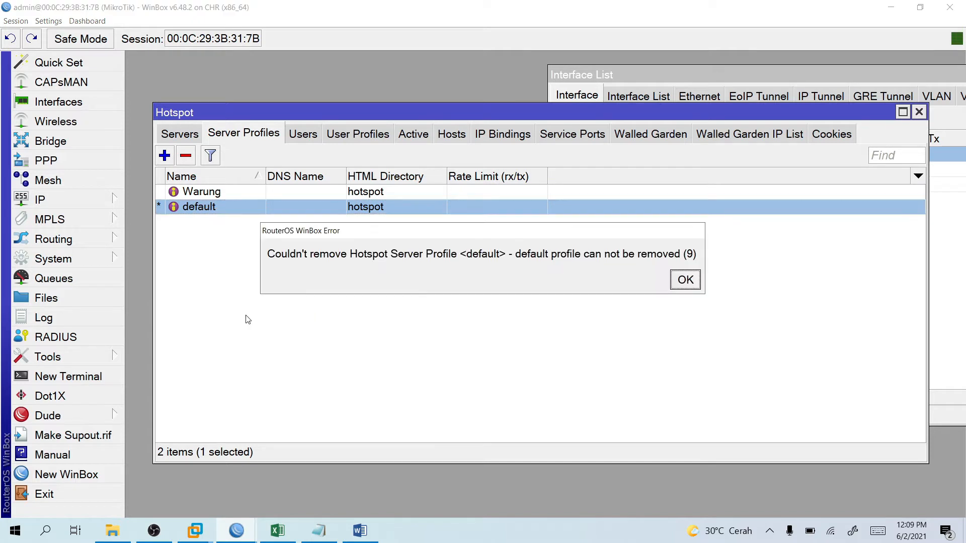
{"action": "left_click", "coordinate": [685, 283]}
{"action": "left_click", "coordinate": [276, 192]}
{"action": "right_click", "coordinate": [276, 192]}
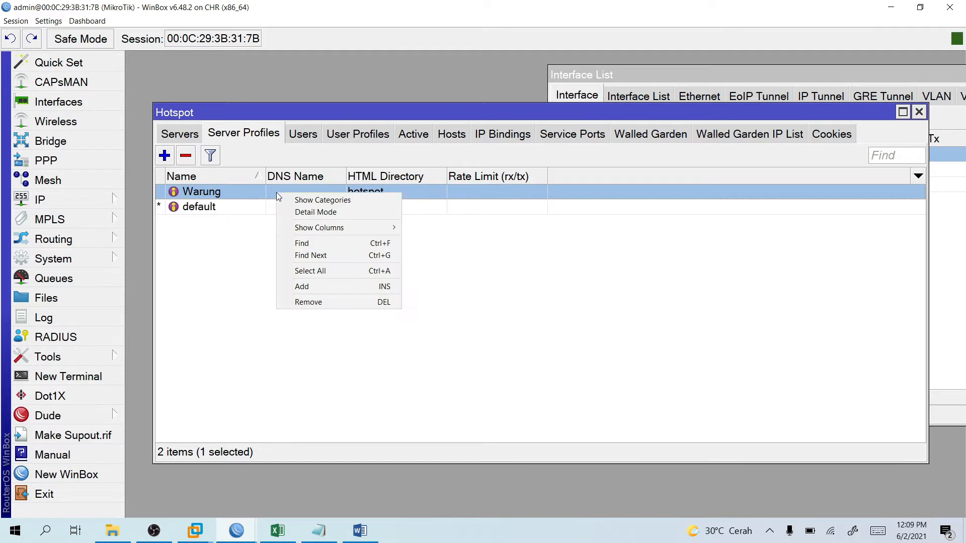
{"action": "left_click", "coordinate": [228, 226]}
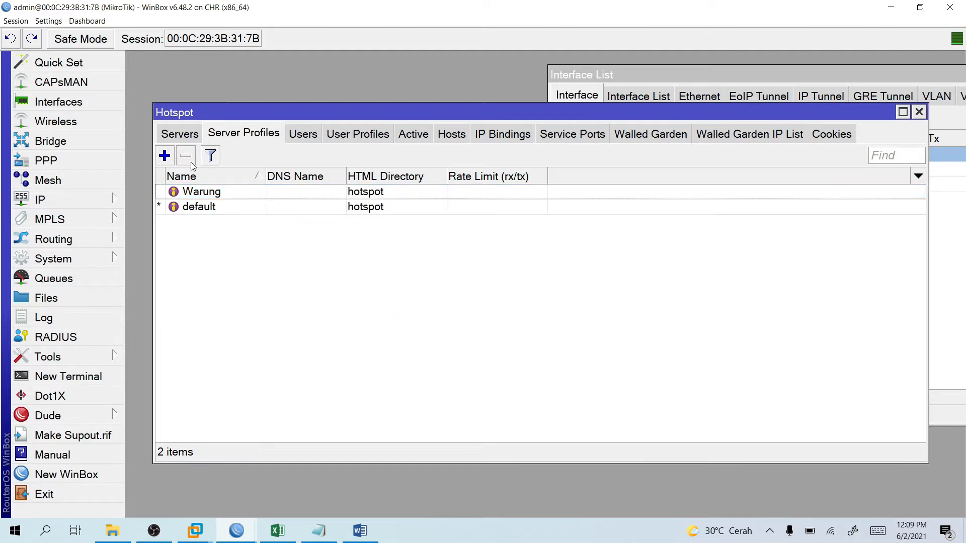
{"action": "left_click", "coordinate": [182, 134]}
Give hotspot1 the Warung profile, rename it HW, keep the Hotspot interface, and save.
{"action": "double_click", "coordinate": [257, 194]}
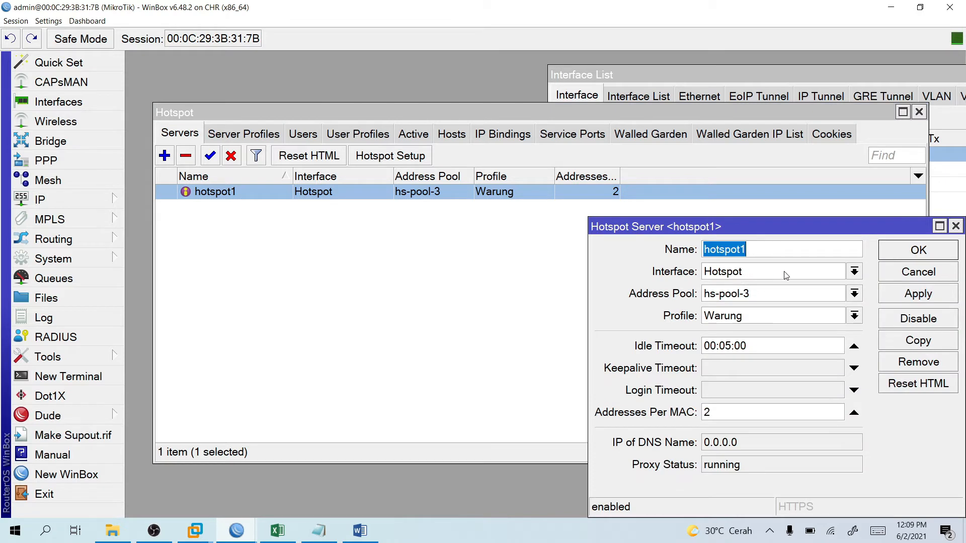
{"action": "left_click", "coordinate": [789, 315]}
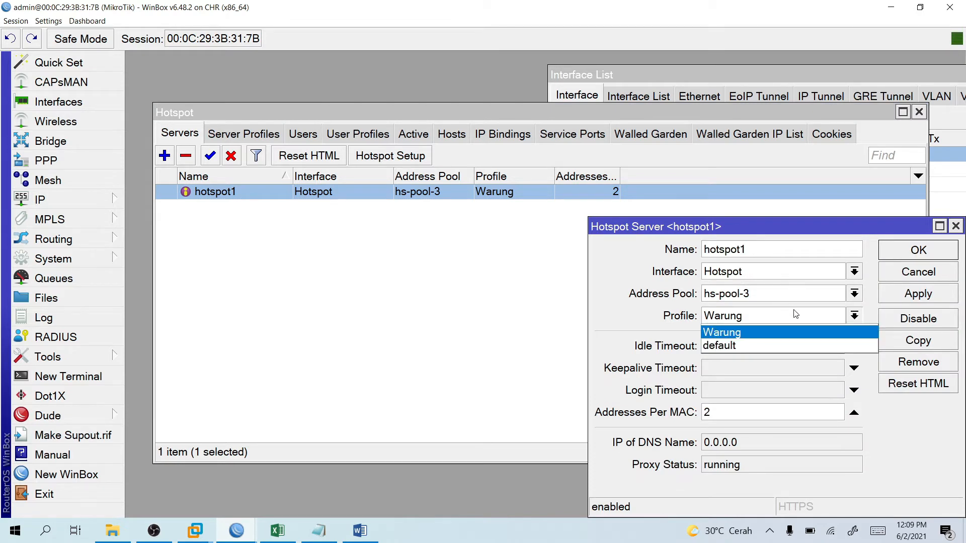
{"action": "left_click", "coordinate": [778, 333]}
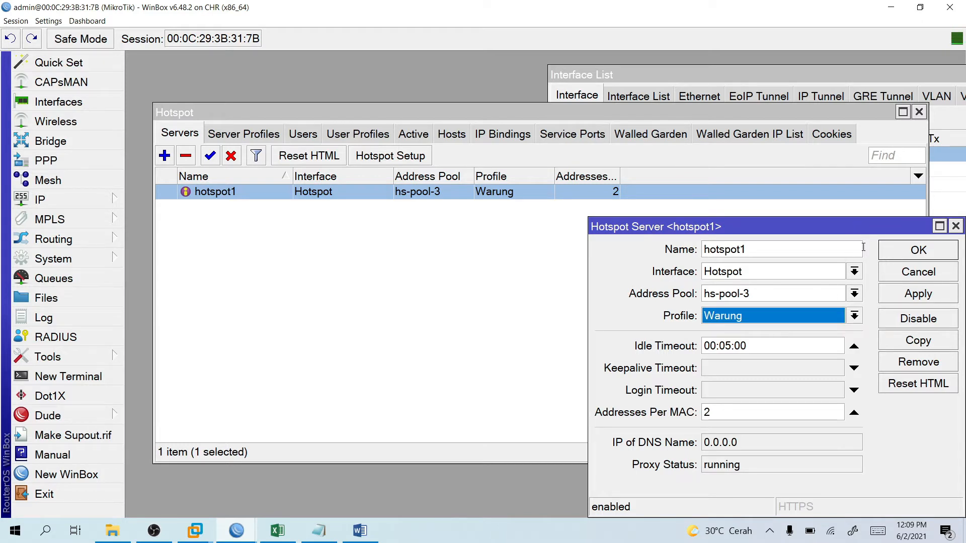
{"action": "left_click_drag", "start_coordinate": [776, 250], "coordinate": [677, 253]}
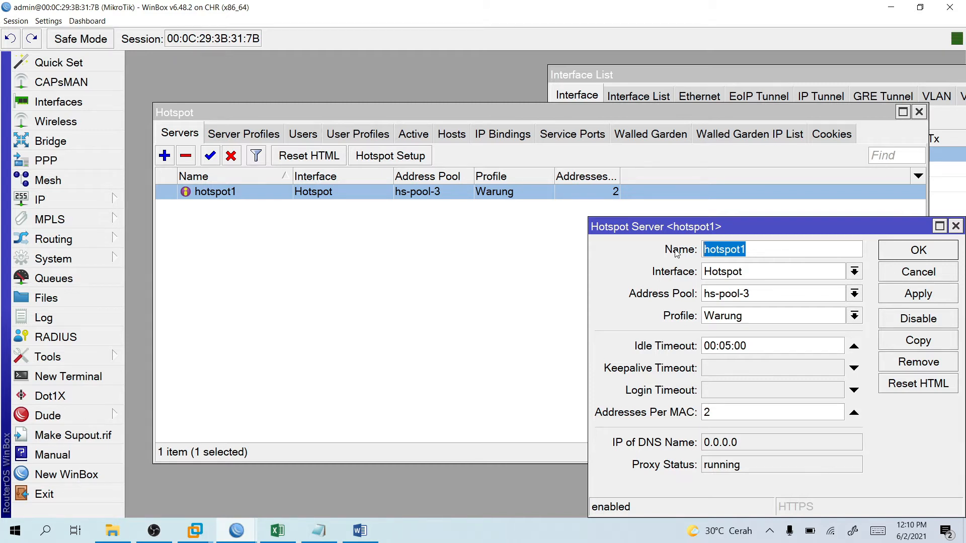
{"action": "type", "text": "H"}
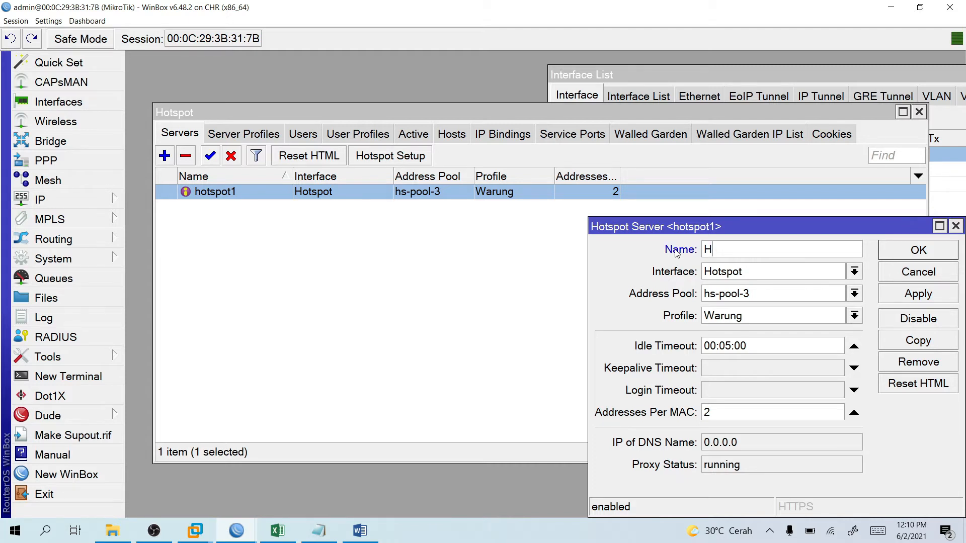
{"action": "type", "text": "W"}
{"action": "left_click", "coordinate": [744, 275]}
{"action": "left_click", "coordinate": [744, 274]}
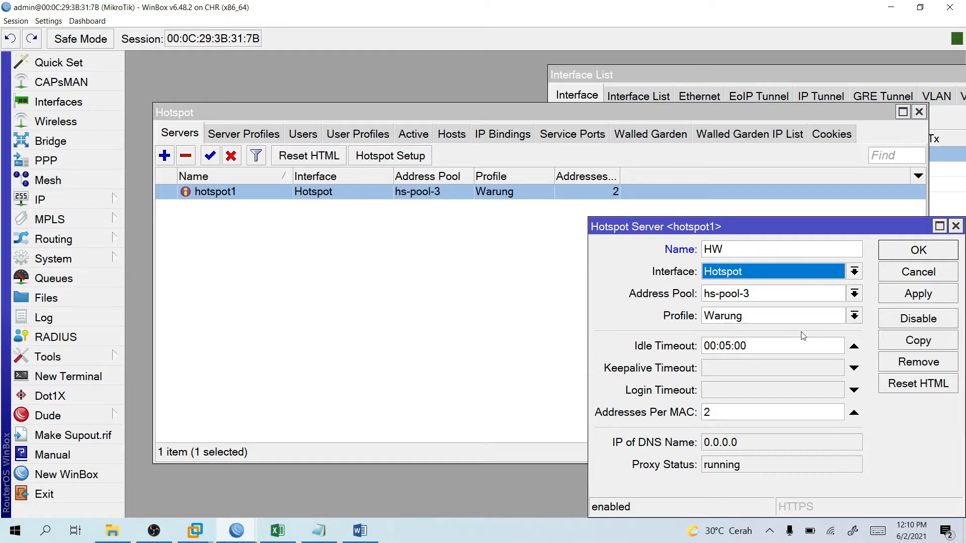
{"action": "left_click", "coordinate": [905, 255]}
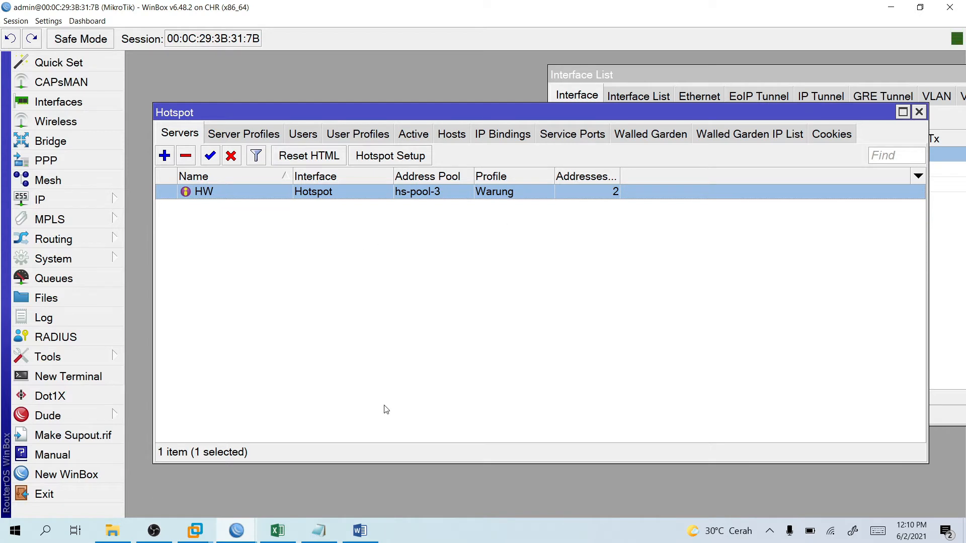
{"action": "left_click", "coordinate": [196, 531]}
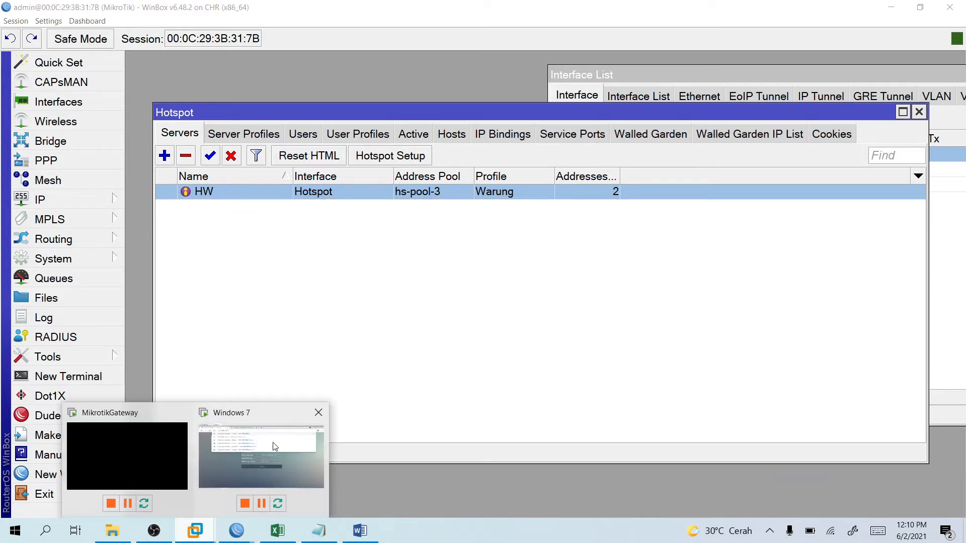
Log the Windows 7 guest into the hotspot at 192.168.200.2 with the saved login, then check WinBox Cookies.
{"action": "left_click", "coordinate": [274, 447]}
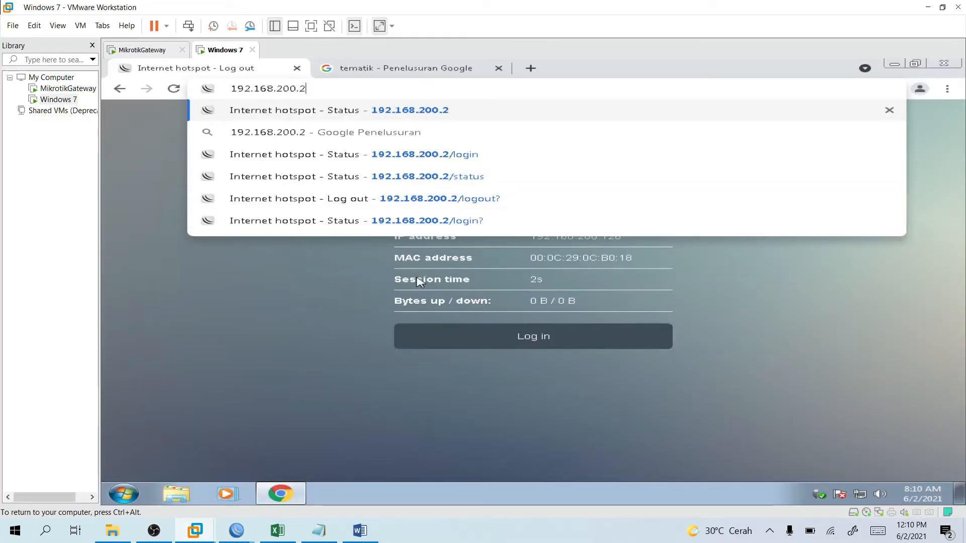
{"action": "key", "text": "Return"}
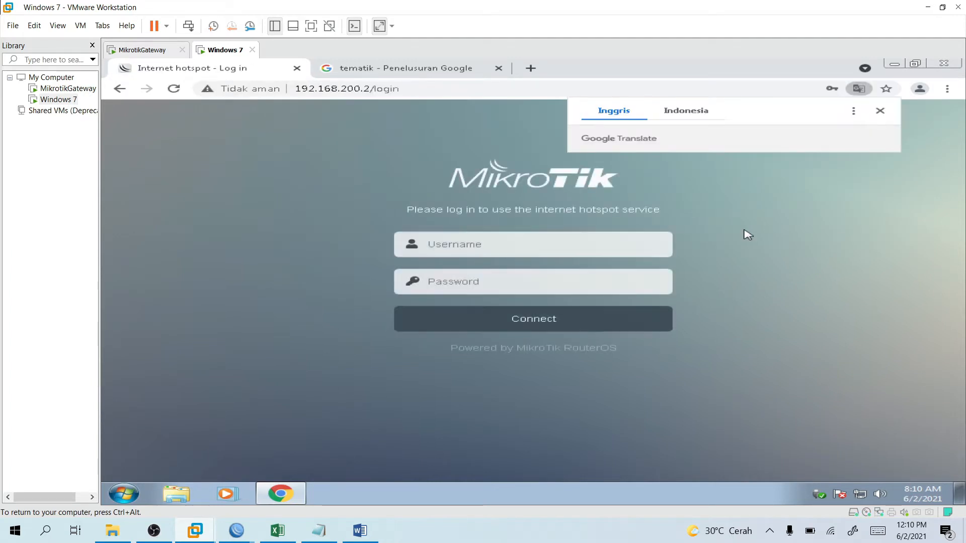
{"action": "left_click", "coordinate": [879, 111]}
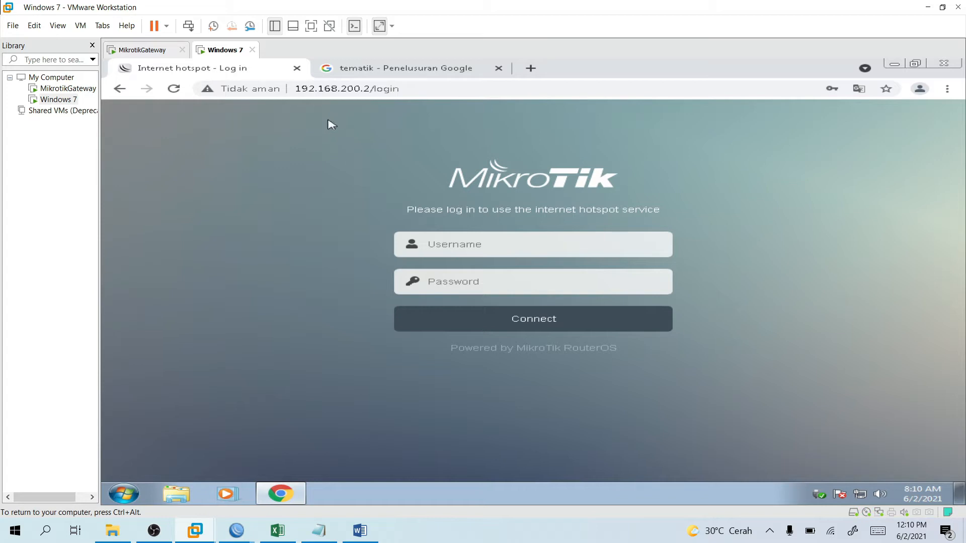
{"action": "left_click", "coordinate": [521, 250]}
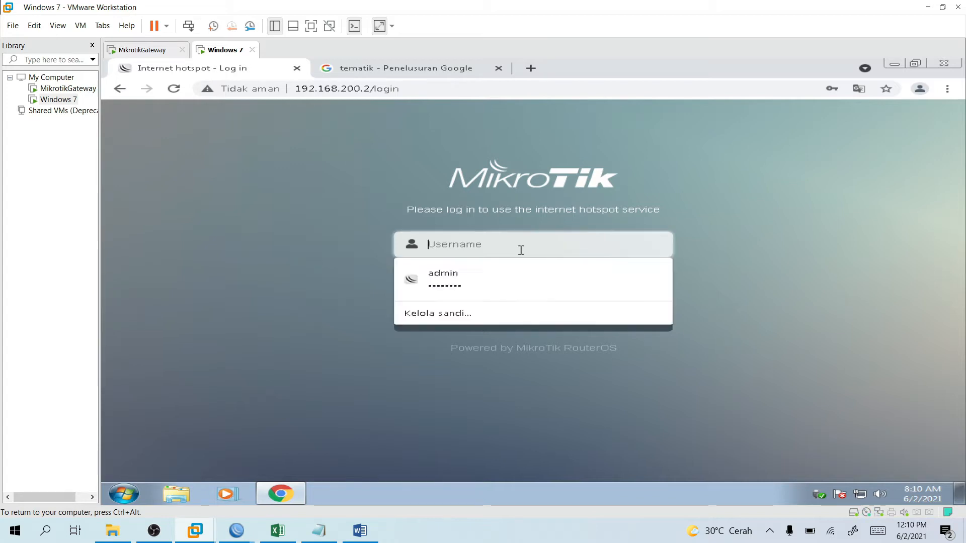
{"action": "left_click", "coordinate": [514, 281]}
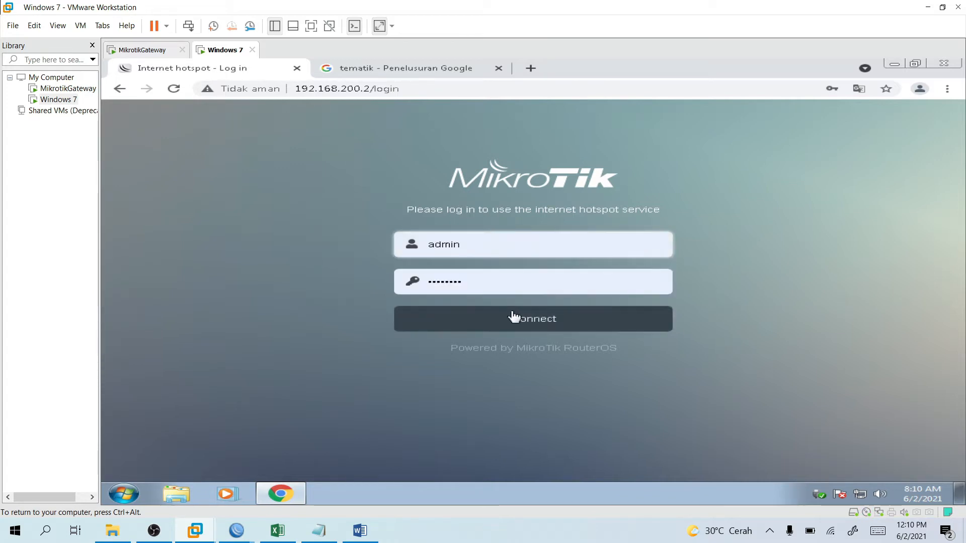
{"action": "left_click", "coordinate": [511, 317]}
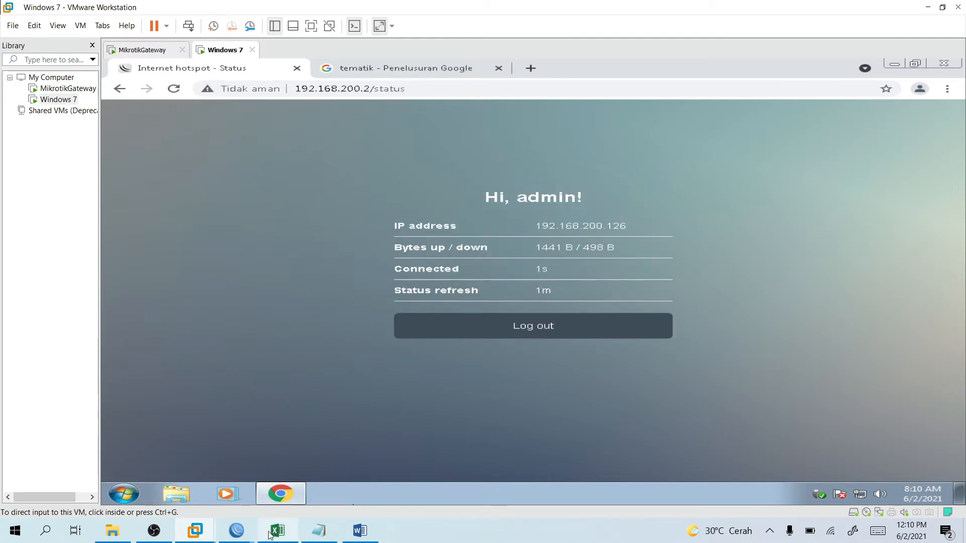
{"action": "left_click", "coordinate": [236, 531]}
{"action": "left_click", "coordinate": [812, 137]}
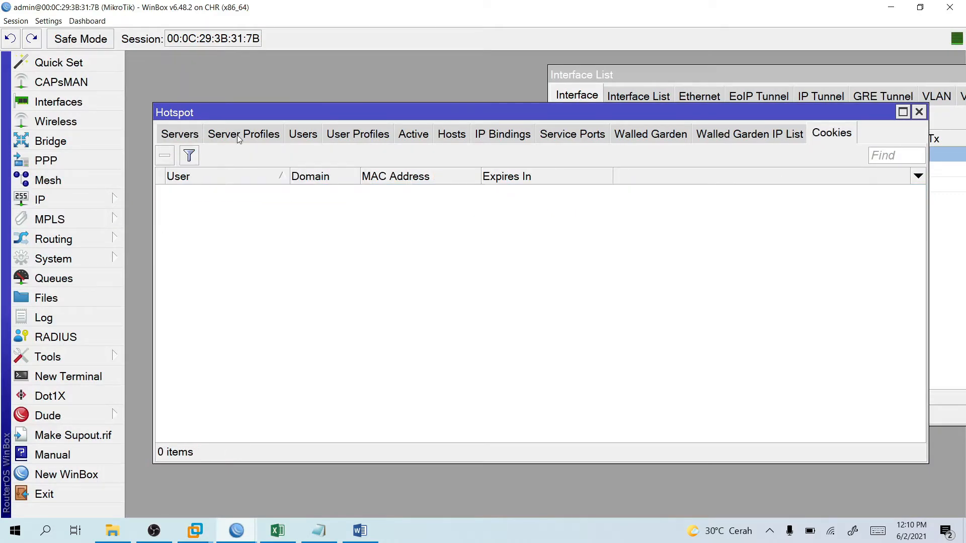
Inspect the Warung server profile, then list the active session: admin on HW from 192.168.200.126.
{"action": "left_click", "coordinate": [267, 132]}
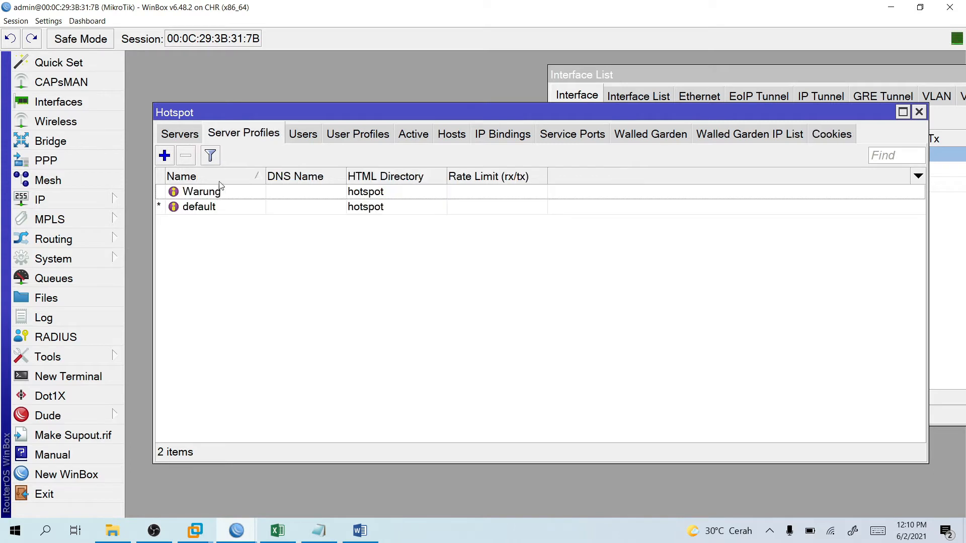
{"action": "left_click", "coordinate": [214, 194]}
{"action": "double_click", "coordinate": [215, 195]}
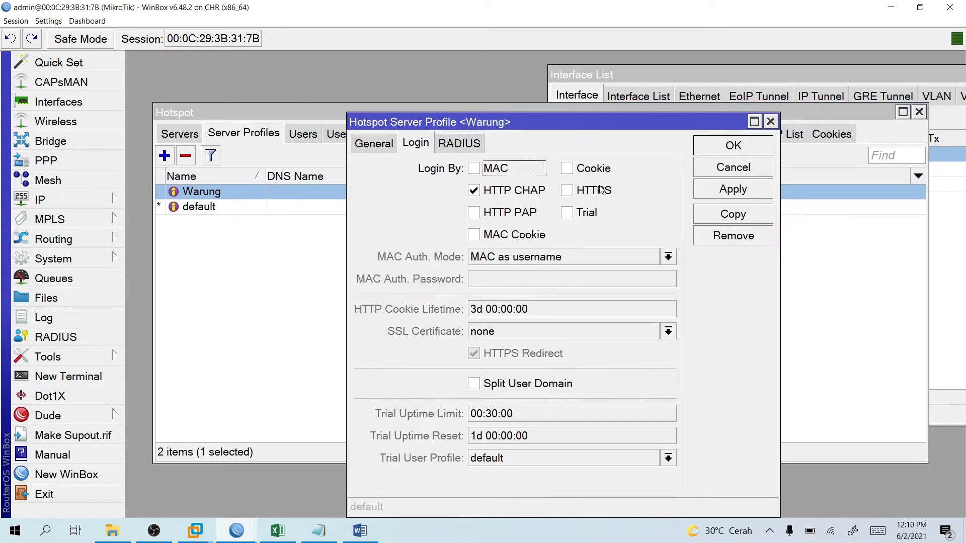
{"action": "left_click", "coordinate": [769, 119]}
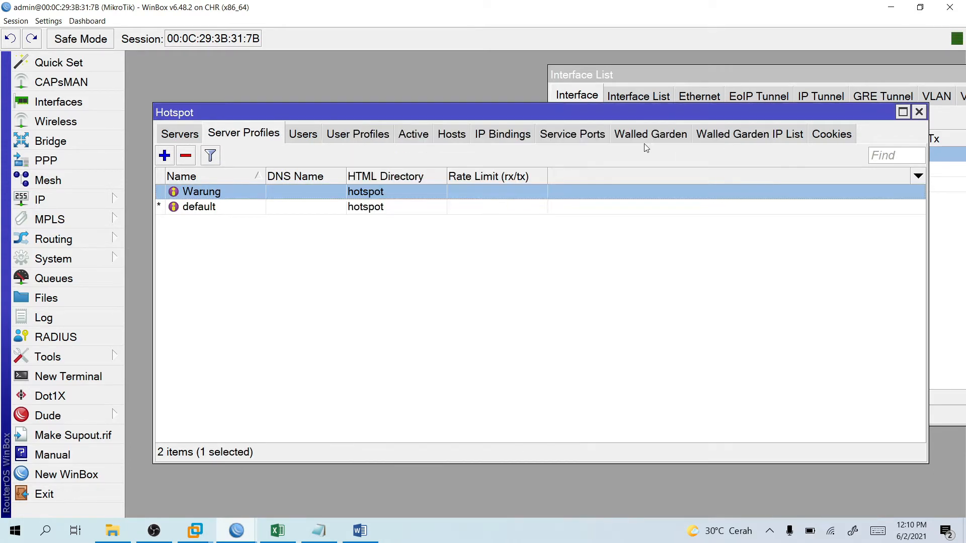
{"action": "left_click", "coordinate": [413, 134]}
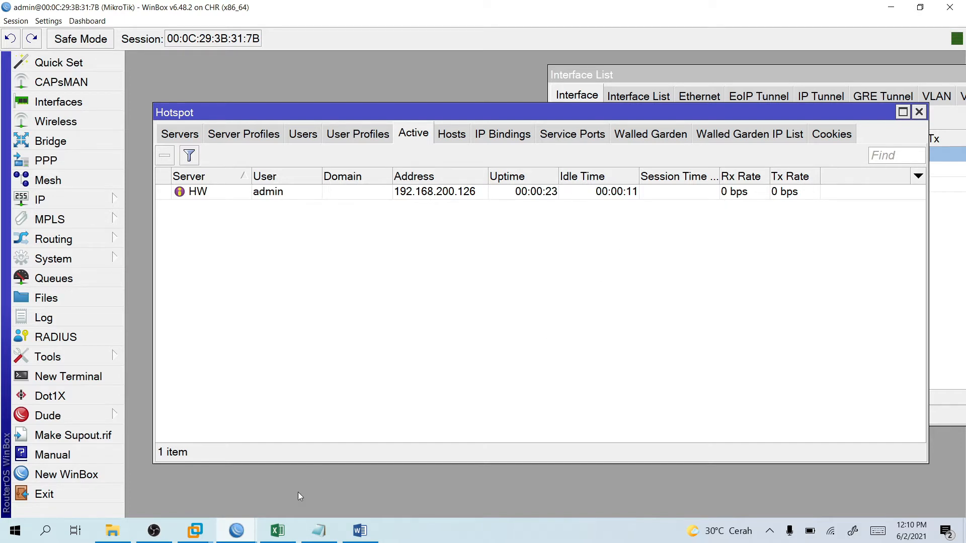
{"action": "mouse_move", "coordinate": [193, 533]}
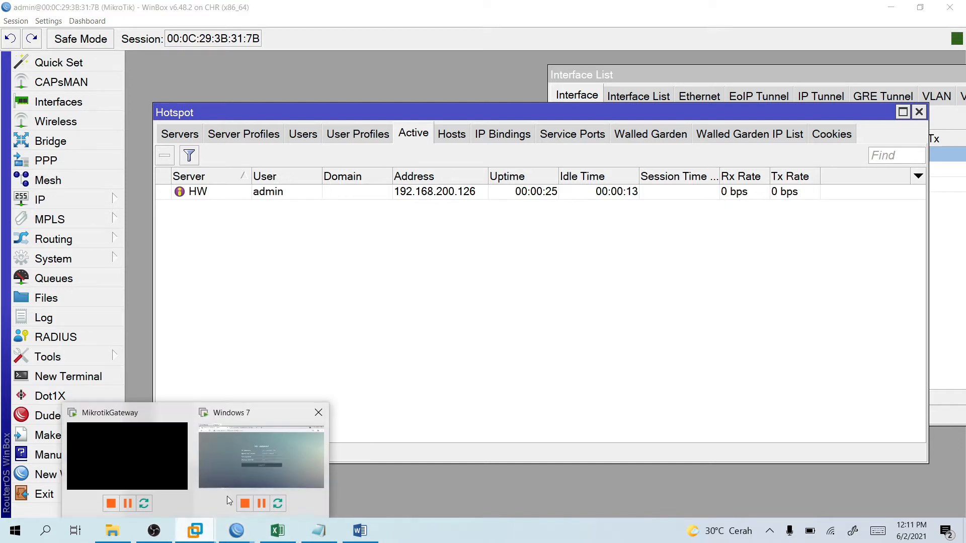
{"action": "left_click", "coordinate": [239, 478]}
Open a thematic-learning journal result, then cancel its PDF download and close the download bar.
{"action": "left_click", "coordinate": [371, 61]}
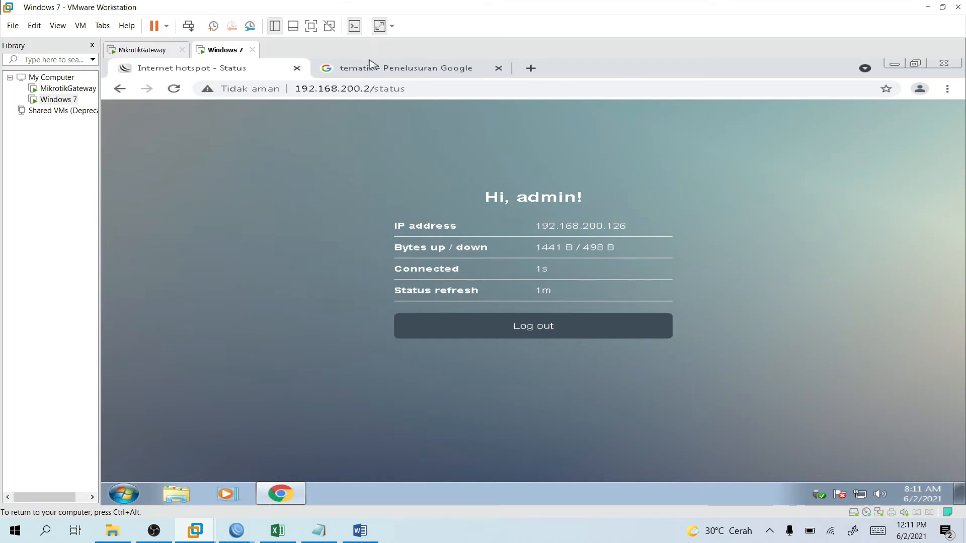
{"action": "scroll", "coordinate": [335, 291], "scroll_direction": "down", "scroll_amount": 2}
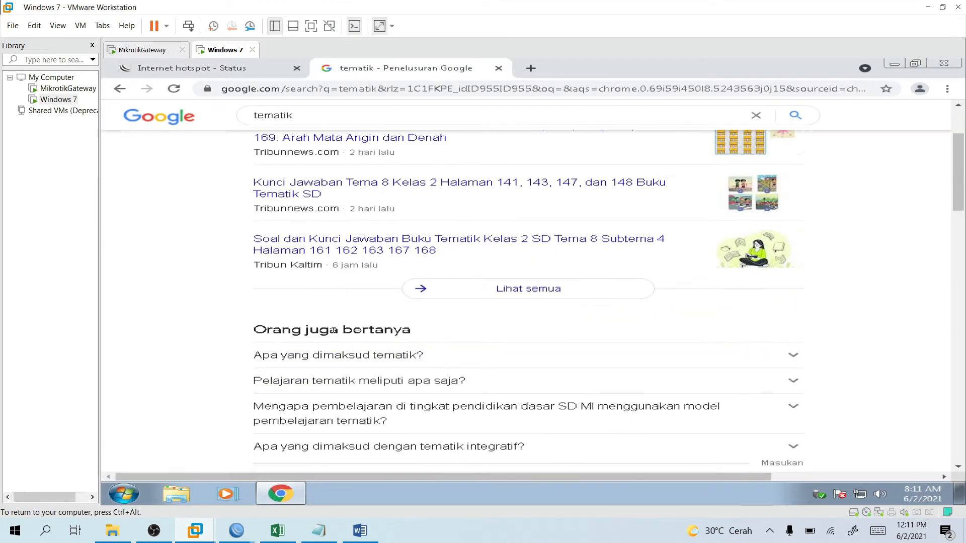
{"action": "scroll", "coordinate": [352, 292], "scroll_direction": "down", "scroll_amount": 5}
{"action": "left_click", "coordinate": [373, 308]}
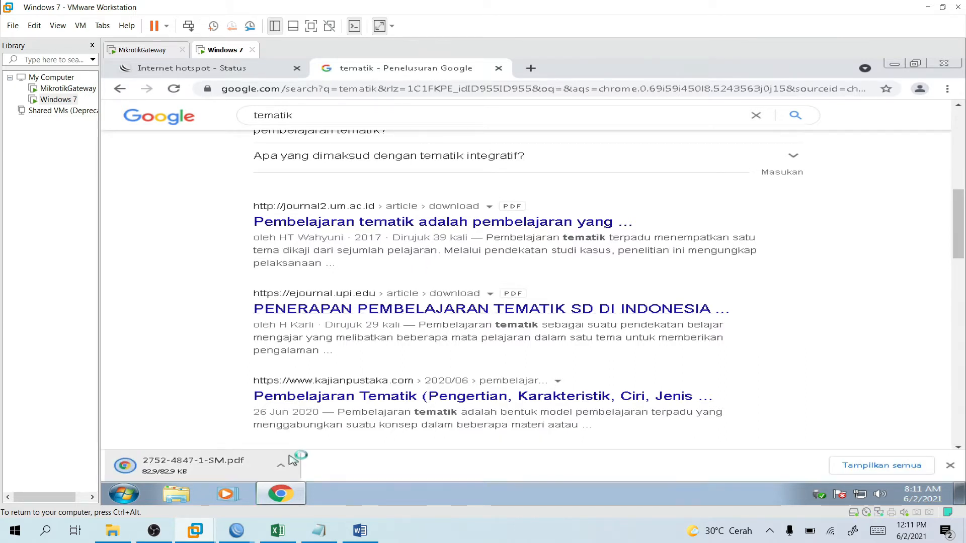
{"action": "left_click", "coordinate": [284, 466]}
{"action": "left_click", "coordinate": [286, 466]}
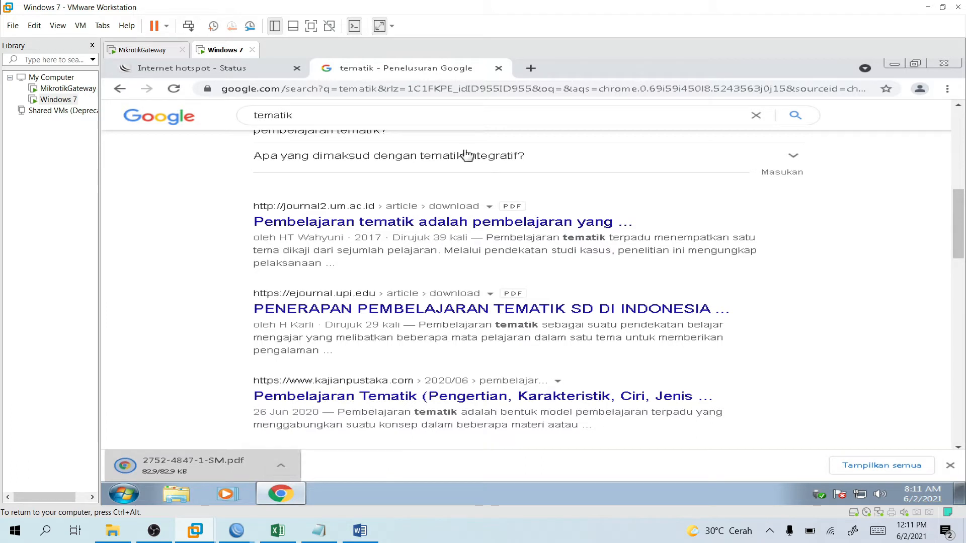
{"action": "left_click", "coordinate": [294, 462]}
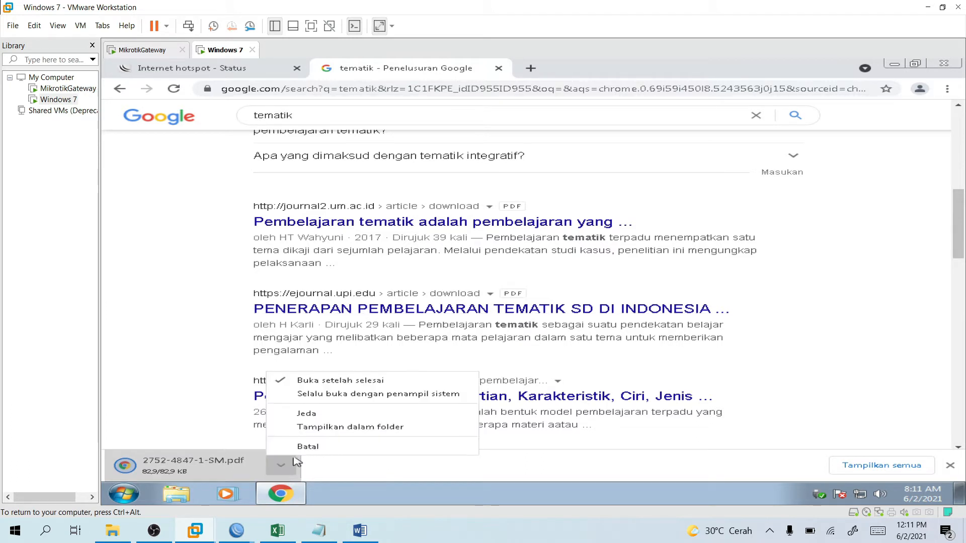
{"action": "left_click", "coordinate": [298, 448]}
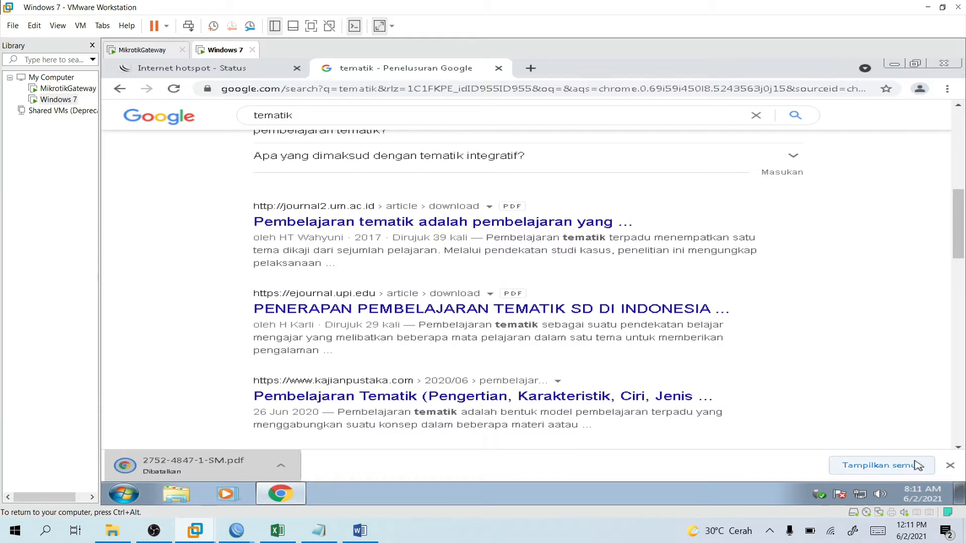
{"action": "left_click", "coordinate": [950, 465]}
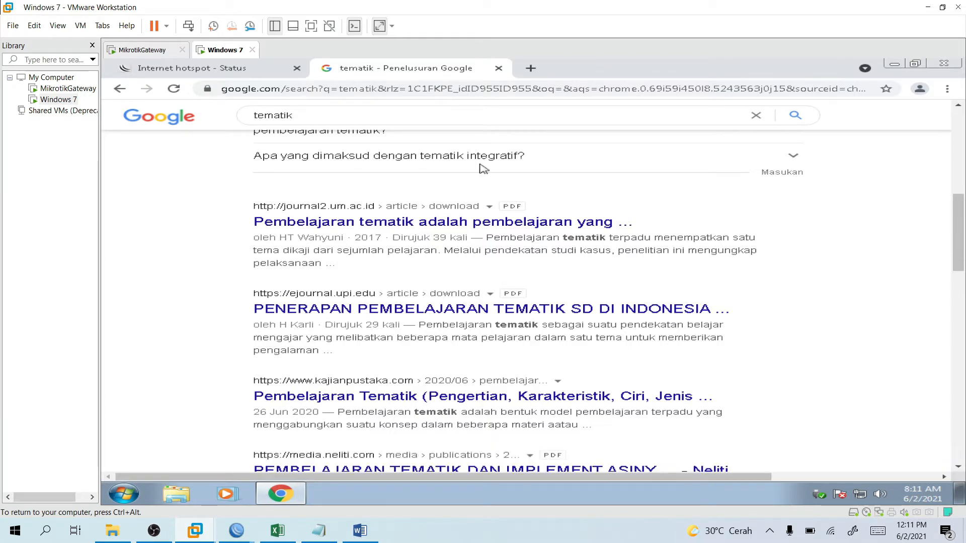
Log out of the hotspot session and return to the MikroTik login page.
{"action": "left_click", "coordinate": [247, 73]}
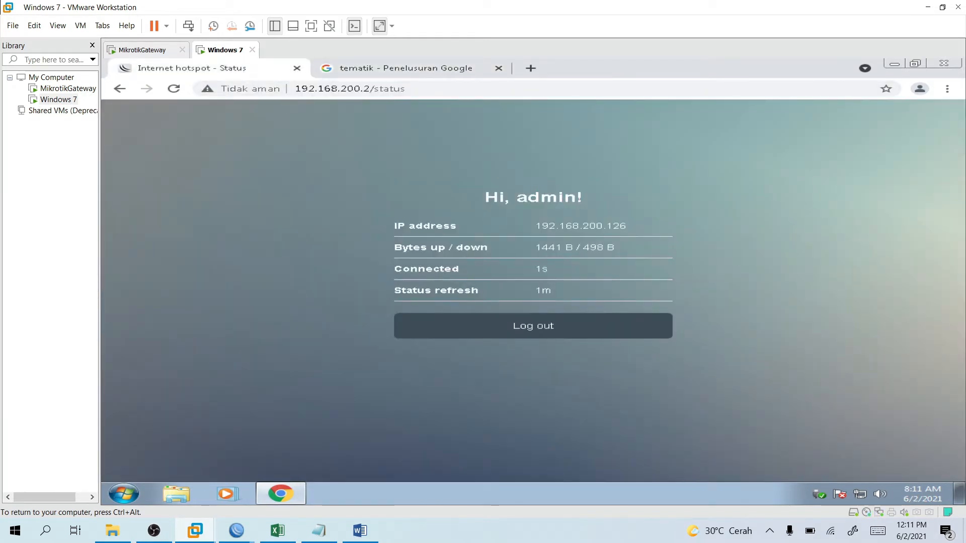
{"action": "left_click", "coordinate": [448, 326]}
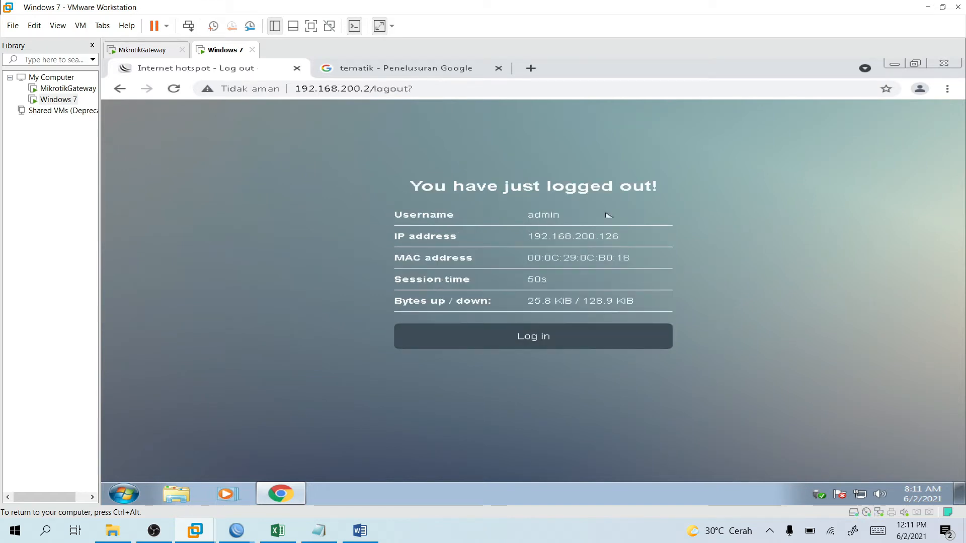
{"action": "left_click", "coordinate": [548, 332]}
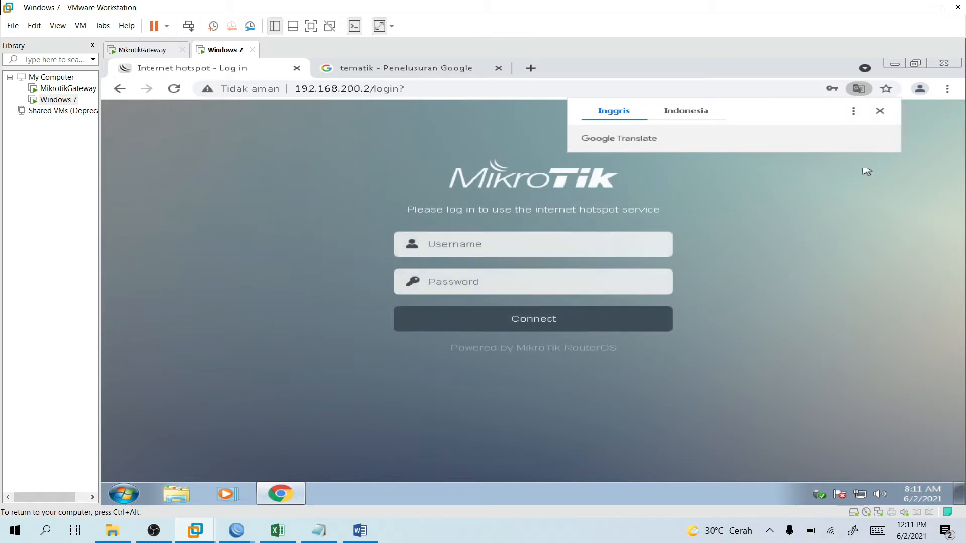
{"action": "left_click", "coordinate": [866, 168]}
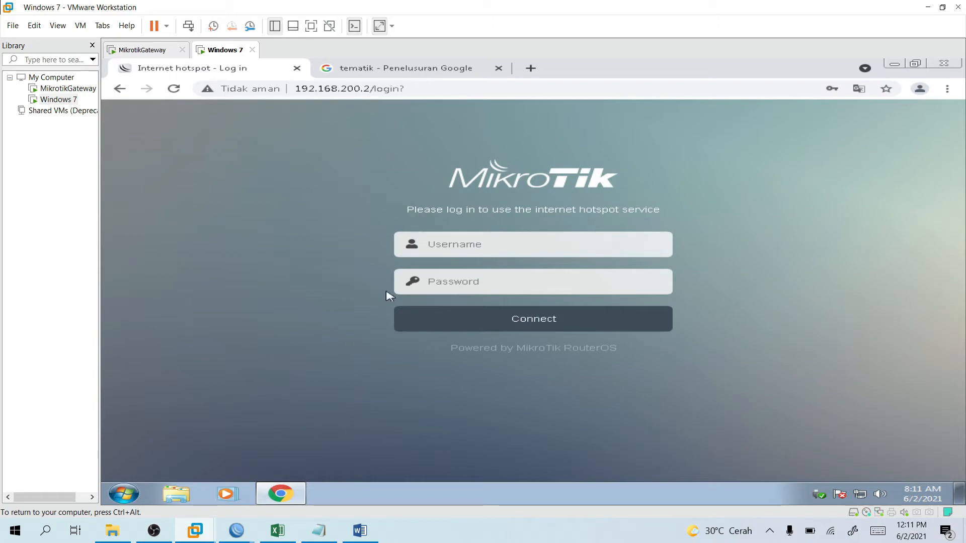
{"action": "left_click", "coordinate": [353, 524]}
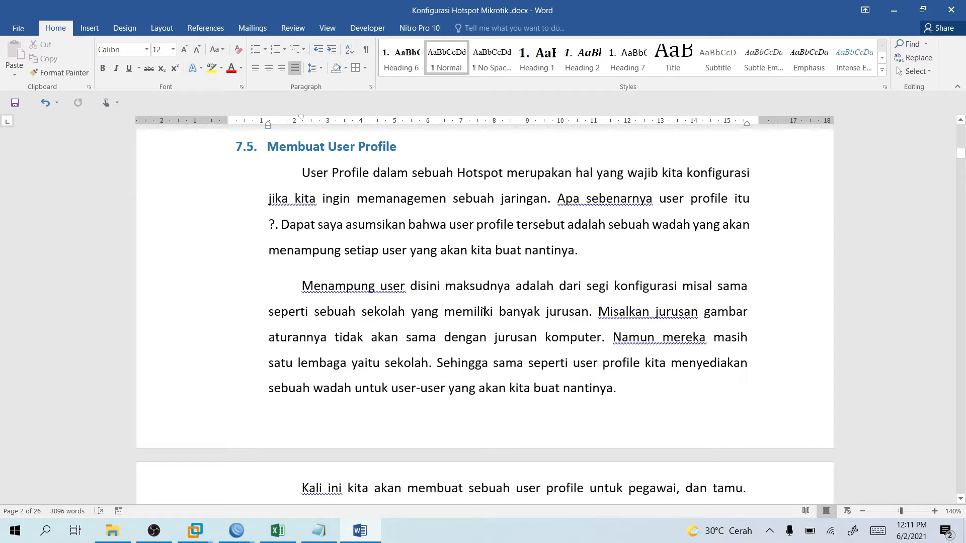
Switch WinBox's Hotspot window to Server Profiles, then scroll Word to section 7.5 Membuat User Profile.
{"action": "scroll", "coordinate": [483, 312], "scroll_direction": "up", "scroll_amount": 1}
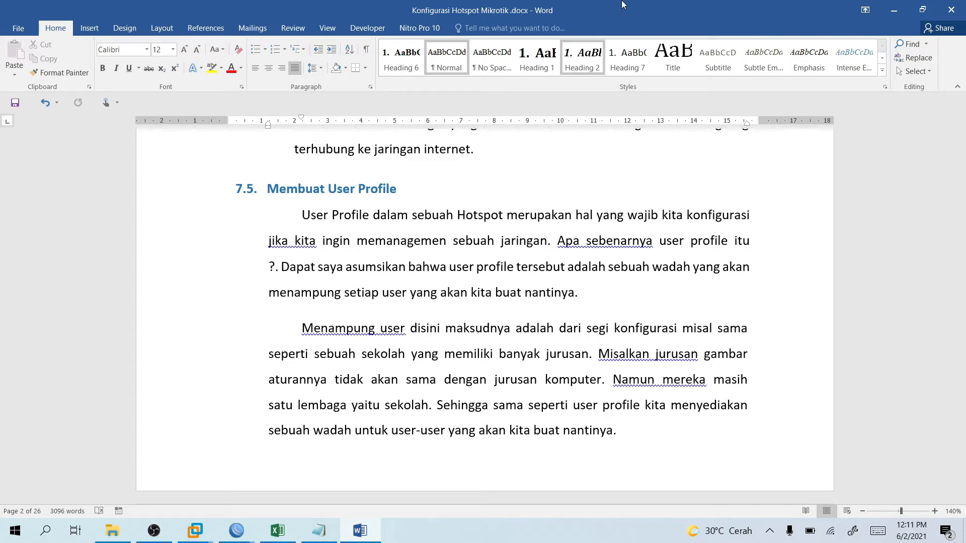
{"action": "scroll", "coordinate": [366, 229], "scroll_direction": "down", "scroll_amount": 1}
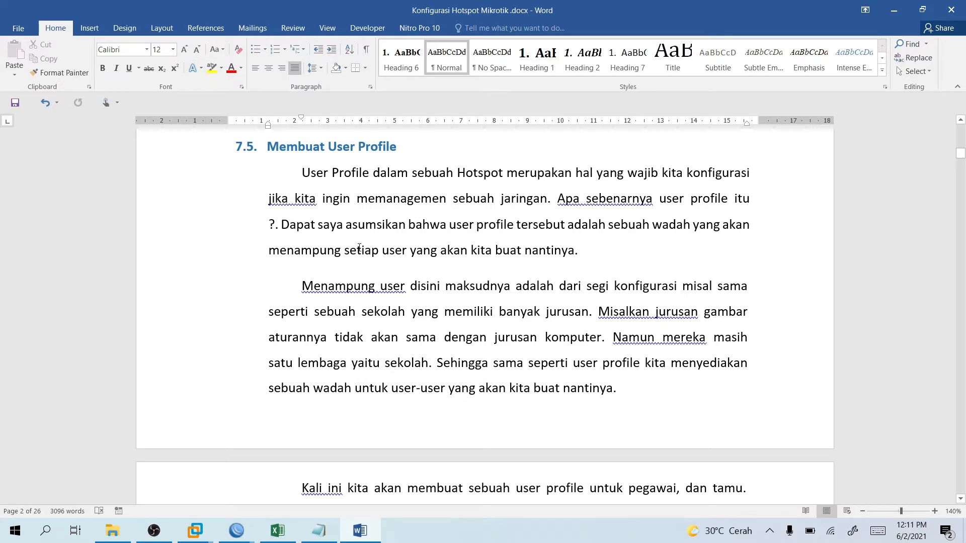
{"action": "mouse_move", "coordinate": [237, 531]}
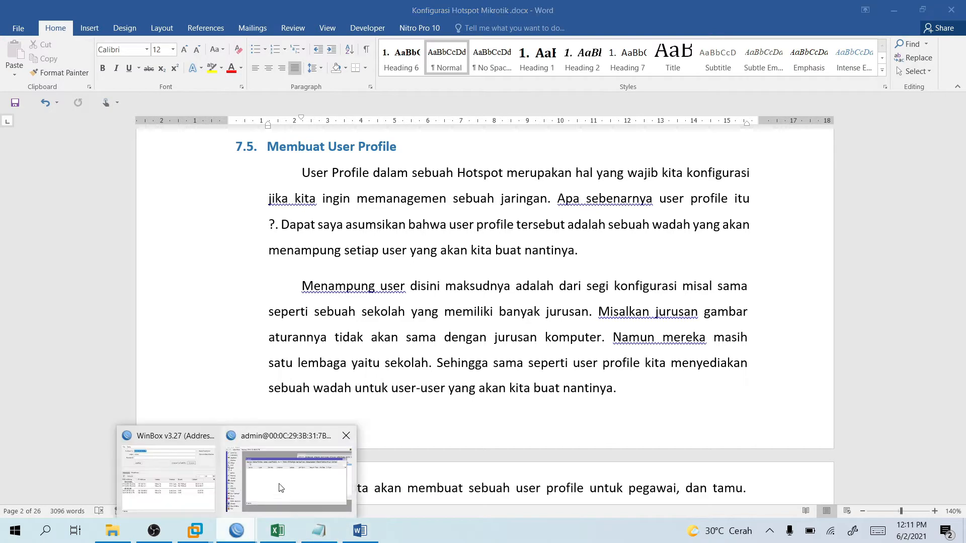
{"action": "left_click", "coordinate": [282, 491]}
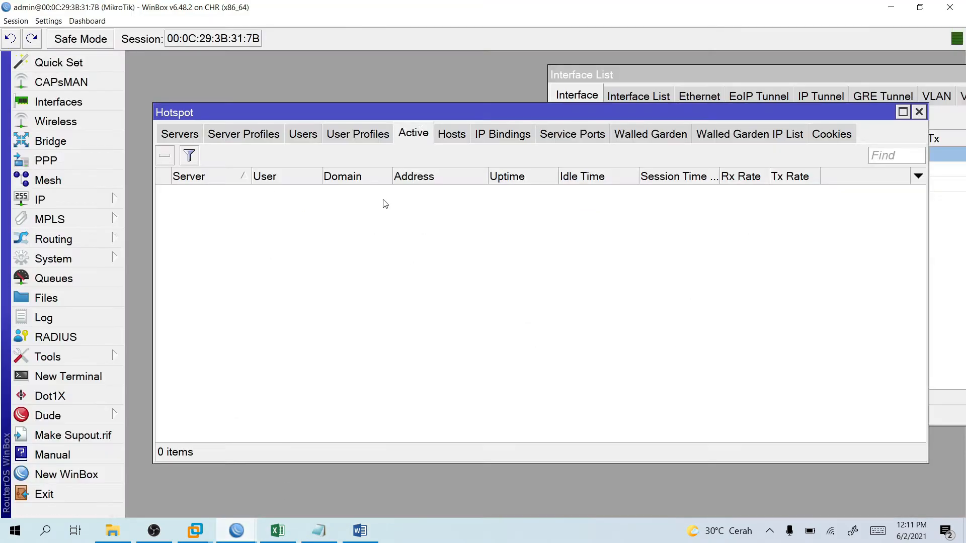
{"action": "left_click", "coordinate": [238, 137]}
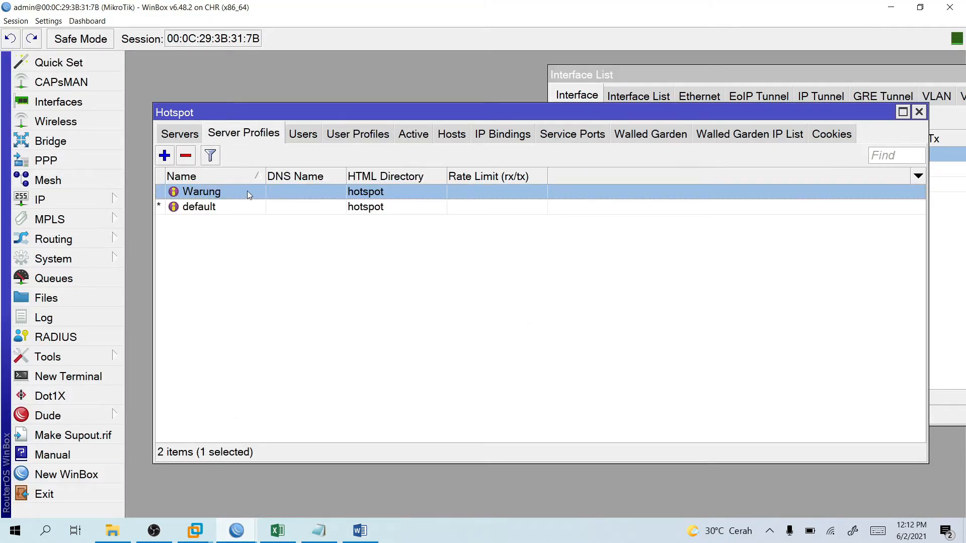
{"action": "left_click", "coordinate": [360, 531]}
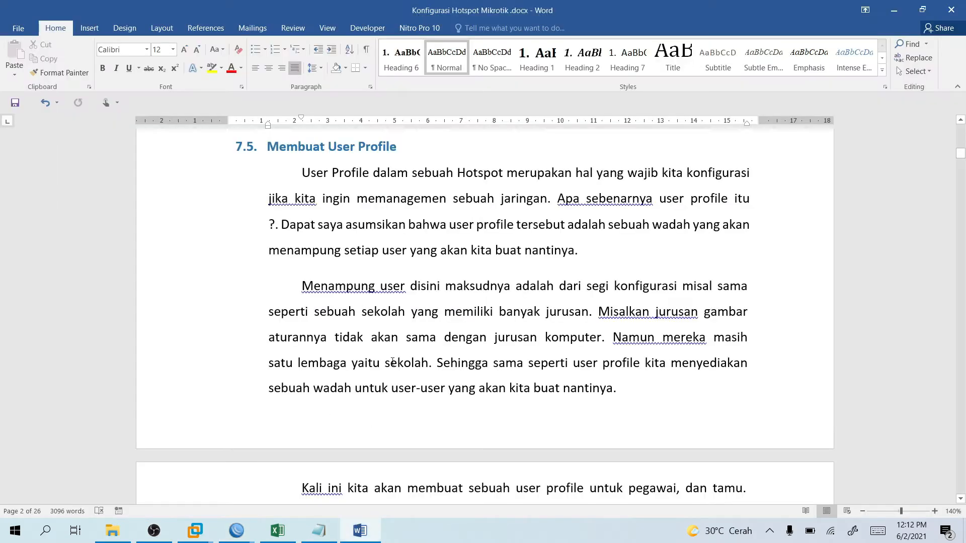
{"action": "scroll", "coordinate": [418, 304], "scroll_direction": "down", "scroll_amount": 3}
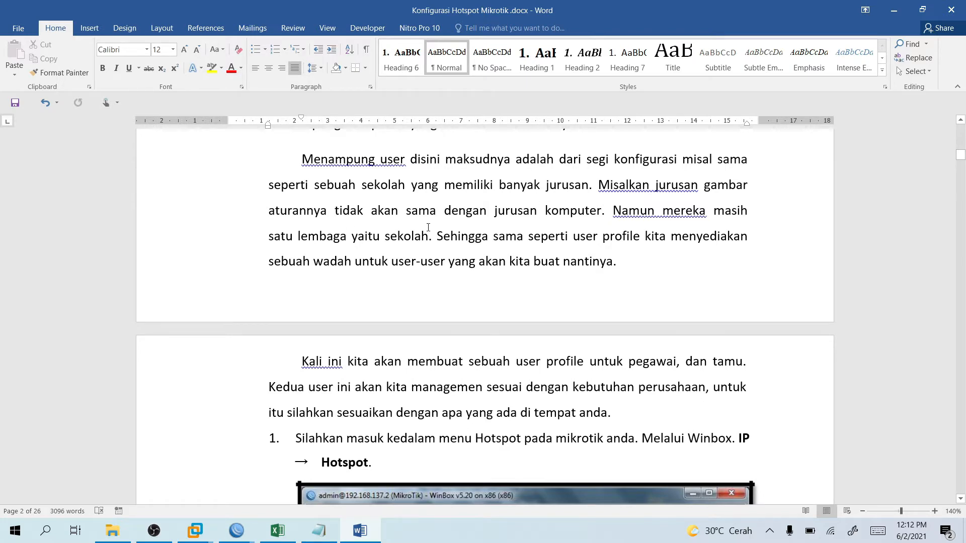
Read the Name, Address Pool and Shared User descriptions, then bring WinBox's Server Profiles list forward.
{"action": "scroll", "coordinate": [441, 223], "scroll_direction": "down", "scroll_amount": 1}
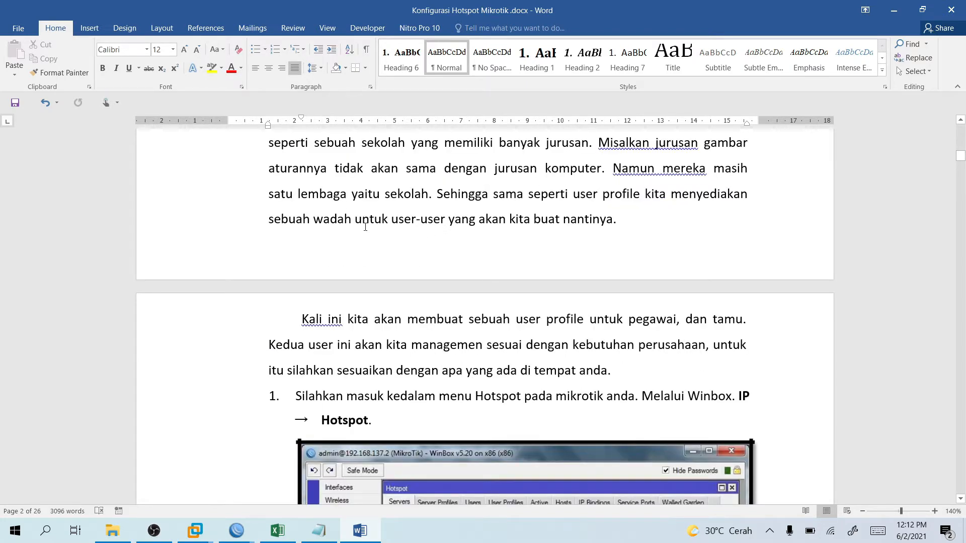
{"action": "scroll", "coordinate": [368, 226], "scroll_direction": "down", "scroll_amount": 4}
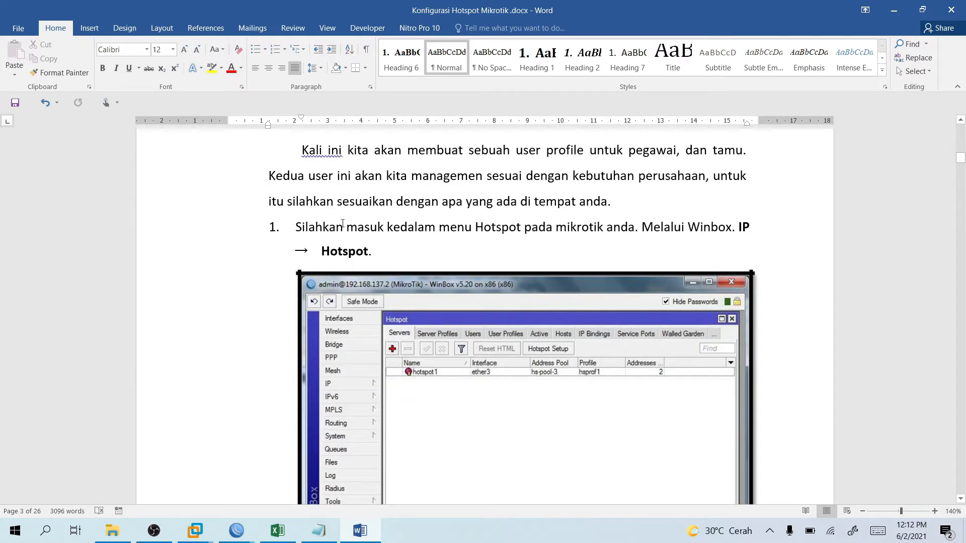
{"action": "scroll", "coordinate": [454, 263], "scroll_direction": "down", "scroll_amount": 10}
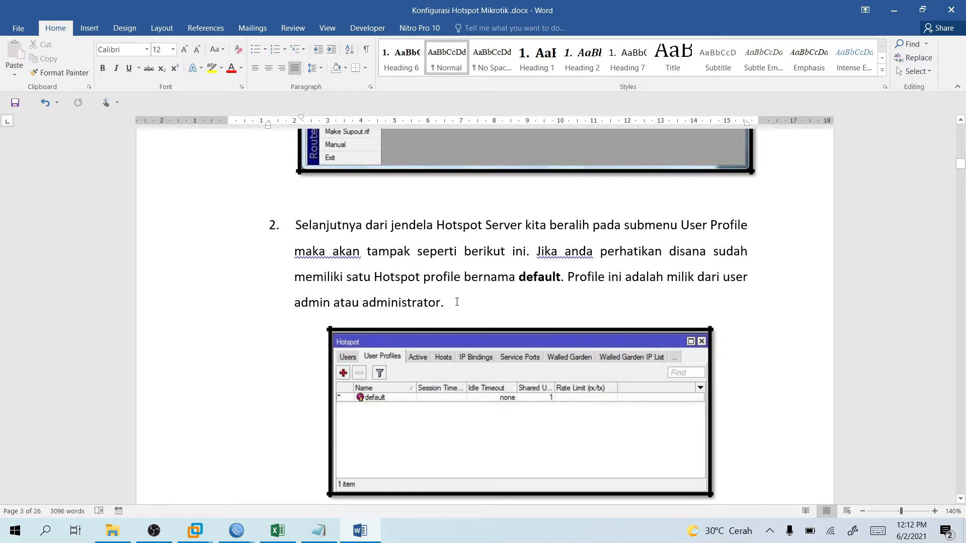
{"action": "scroll", "coordinate": [486, 246], "scroll_direction": "down", "scroll_amount": 1}
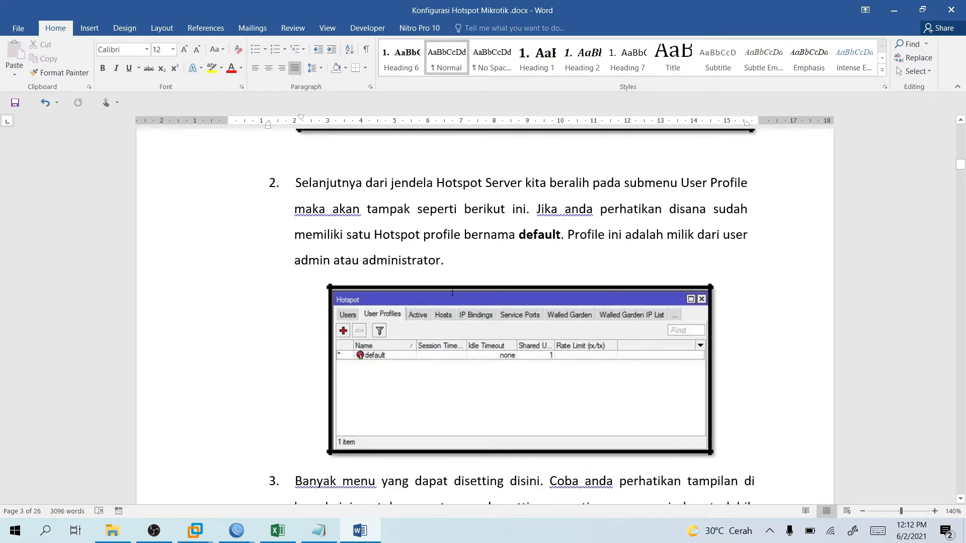
{"action": "scroll", "coordinate": [450, 295], "scroll_direction": "down", "scroll_amount": 12}
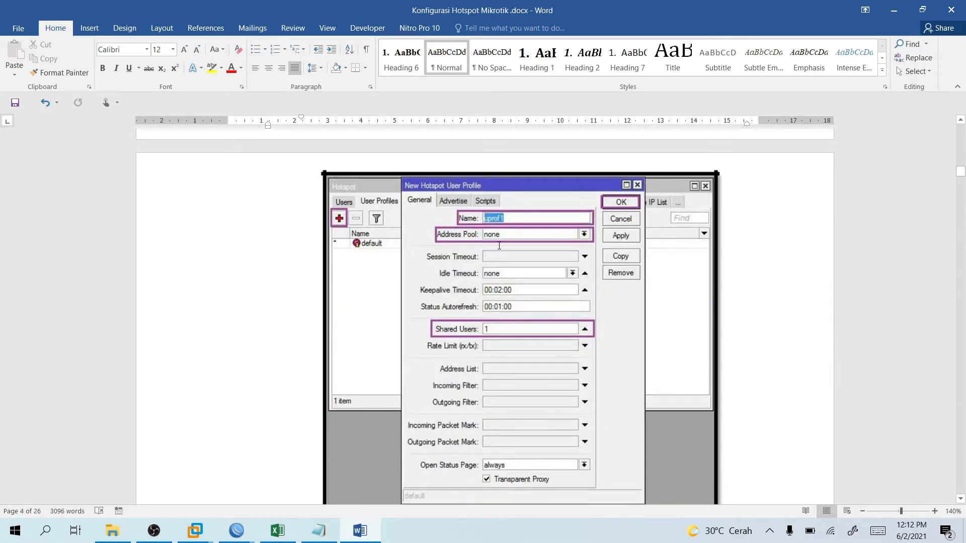
{"action": "scroll", "coordinate": [447, 260], "scroll_direction": "down", "scroll_amount": 2}
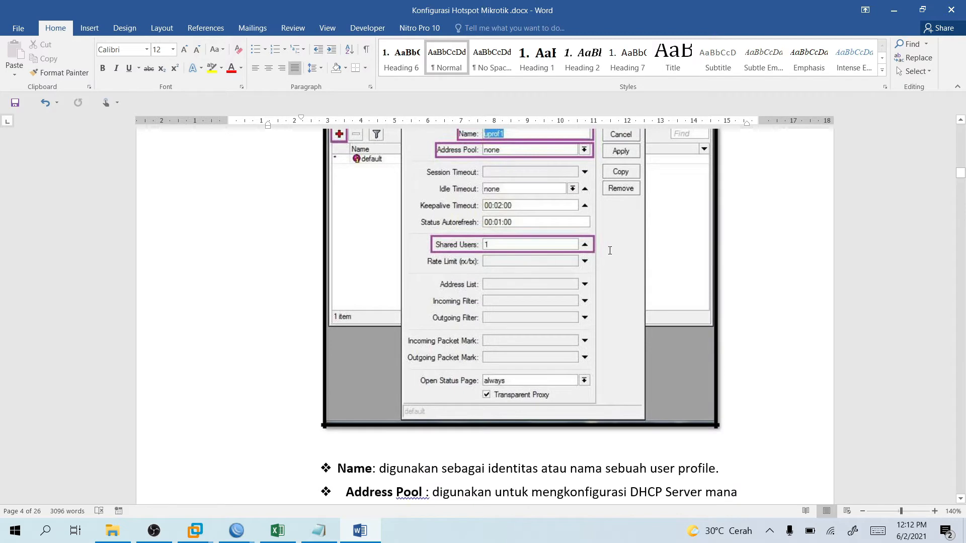
{"action": "scroll", "coordinate": [505, 274], "scroll_direction": "up", "scroll_amount": 2}
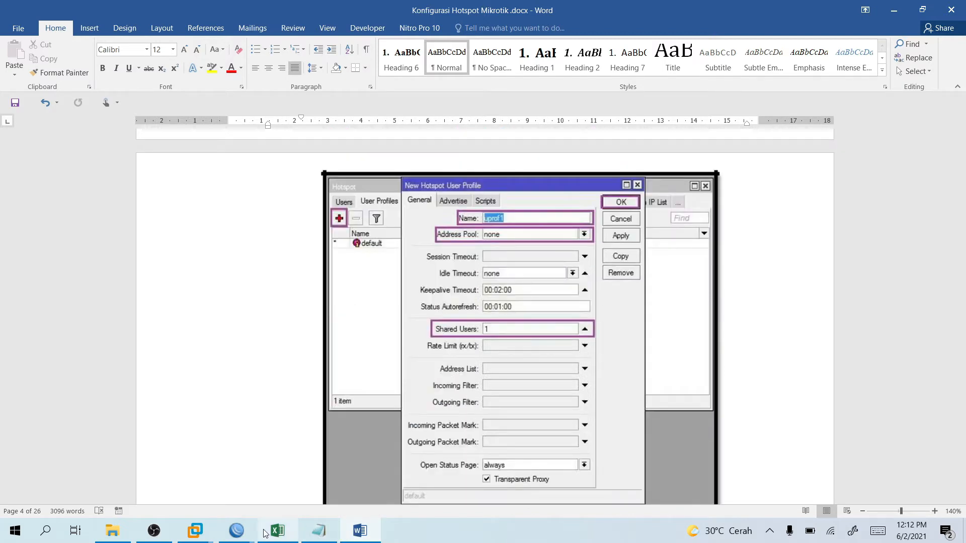
{"action": "scroll", "coordinate": [580, 374], "scroll_direction": "down", "scroll_amount": 6}
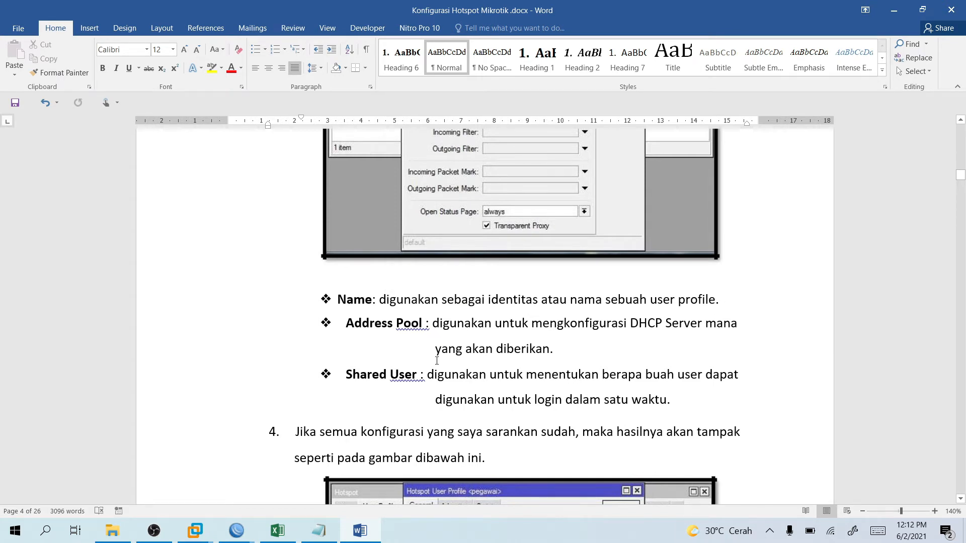
{"action": "scroll", "coordinate": [437, 360], "scroll_direction": "up", "scroll_amount": 3}
{"action": "scroll", "coordinate": [440, 392], "scroll_direction": "down", "scroll_amount": 1}
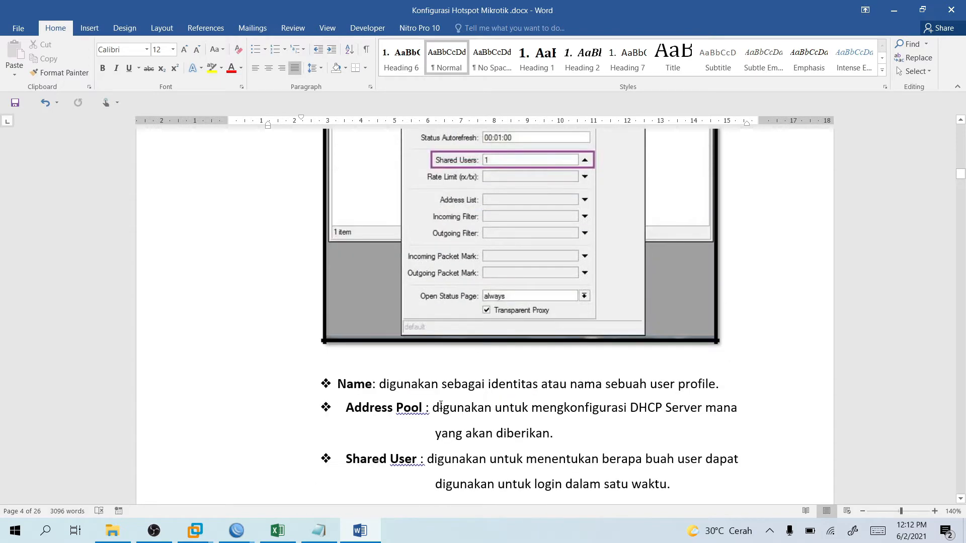
{"action": "scroll", "coordinate": [443, 443], "scroll_direction": "down", "scroll_amount": 1}
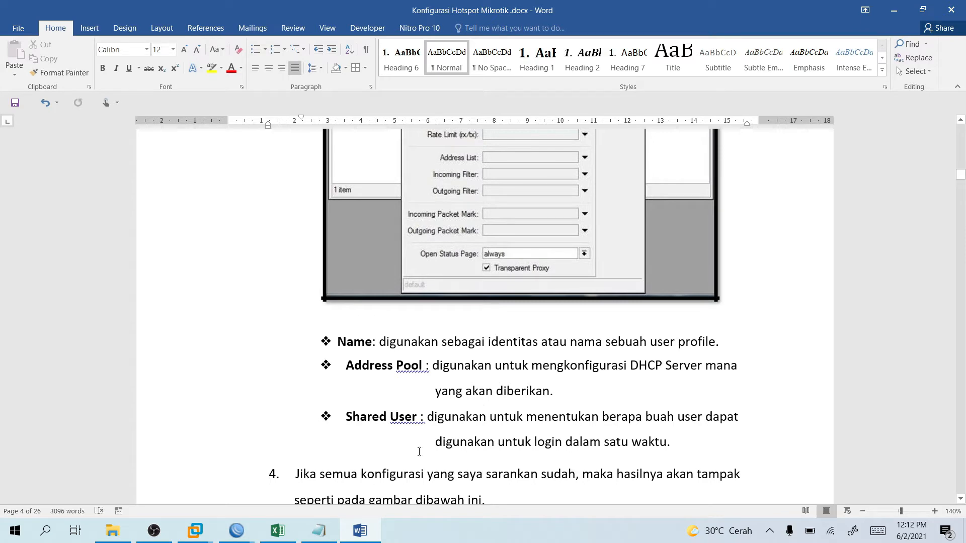
{"action": "left_click", "coordinate": [289, 453]}
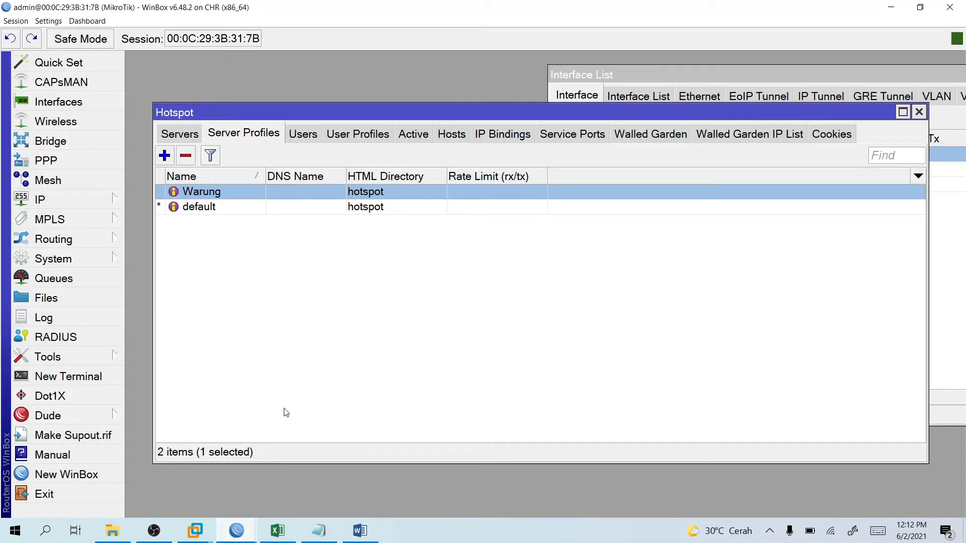
Review the Warung server profile's Login and General settings and the default user profile.
{"action": "double_click", "coordinate": [210, 192]}
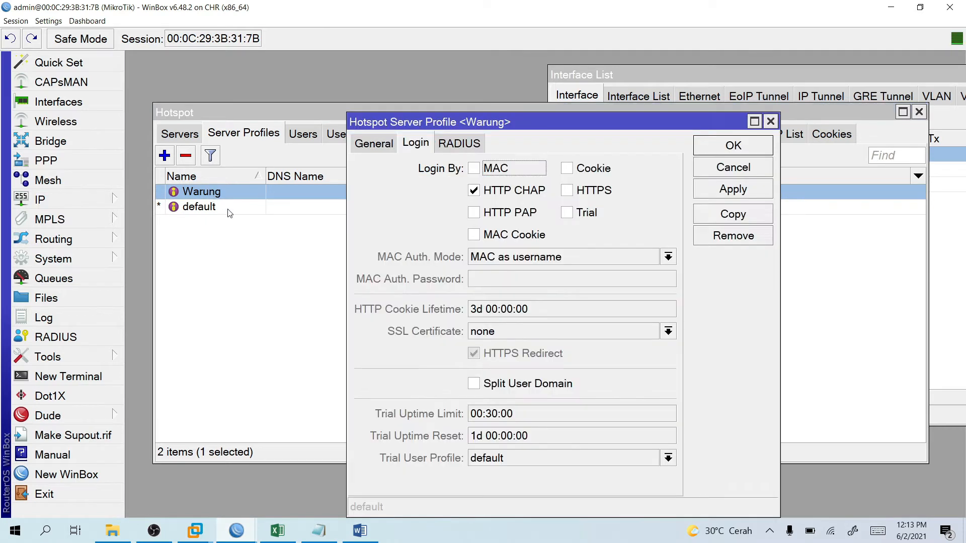
{"action": "left_click", "coordinate": [368, 144]}
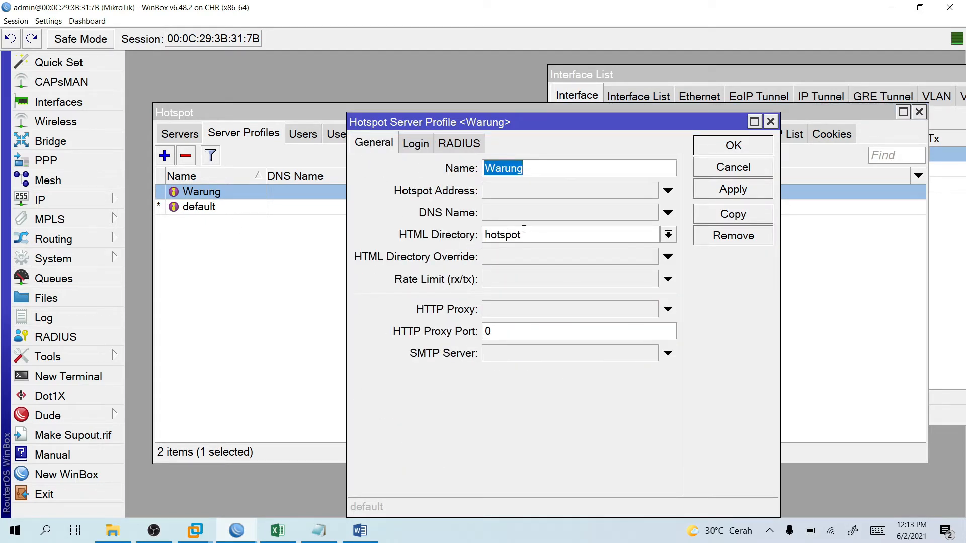
{"action": "left_click", "coordinate": [771, 121]}
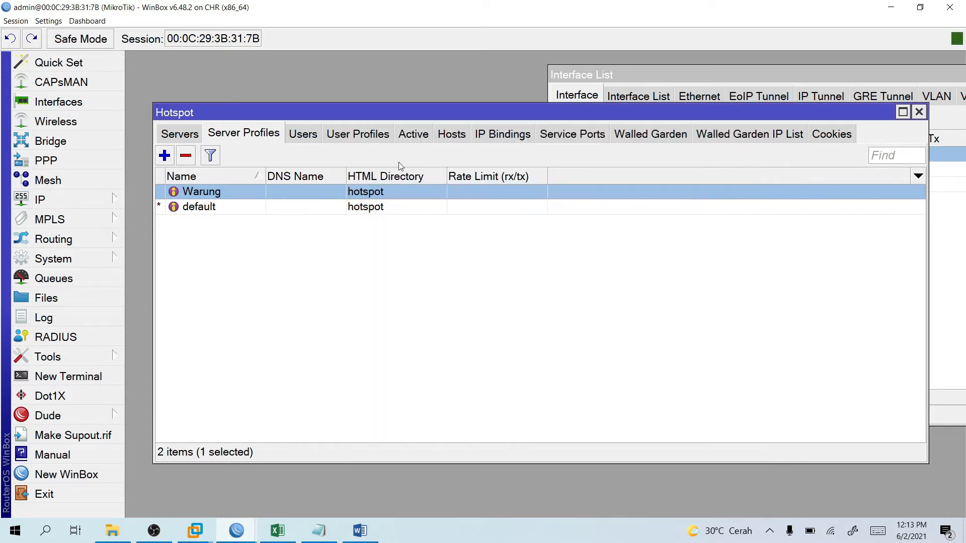
{"action": "left_click", "coordinate": [358, 134]}
{"action": "double_click", "coordinate": [224, 195]}
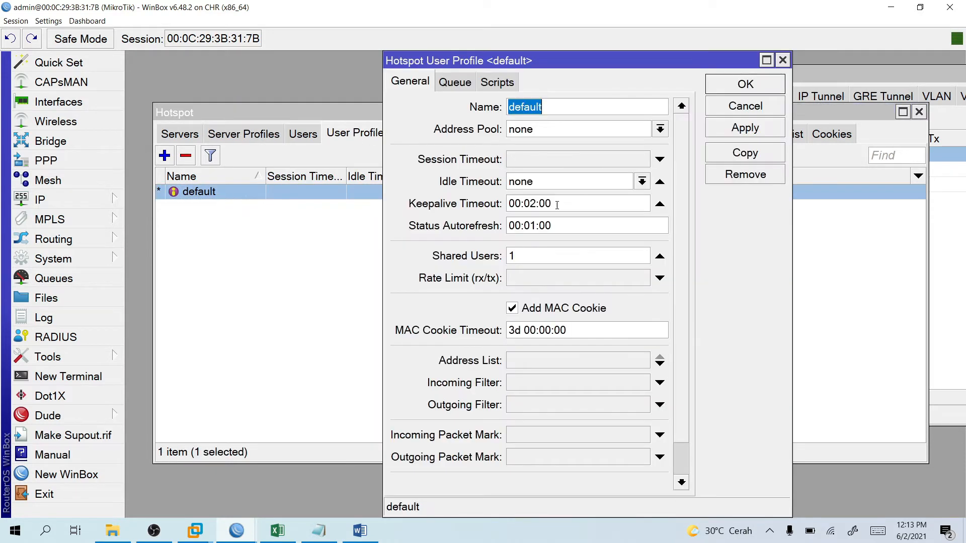
{"action": "left_click", "coordinate": [783, 61]}
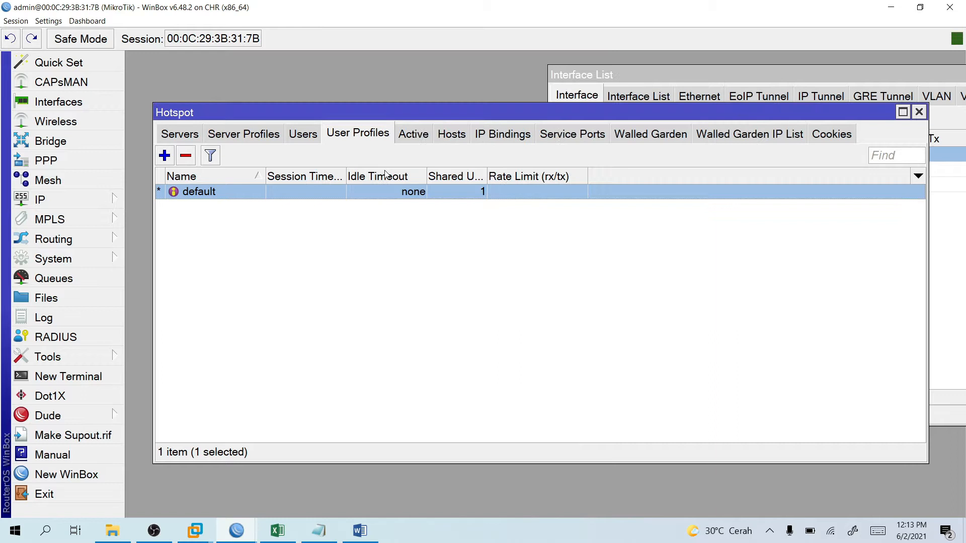
Browse the hotspot Users list, starting and then discarding a new user.
{"action": "left_click", "coordinate": [225, 139]}
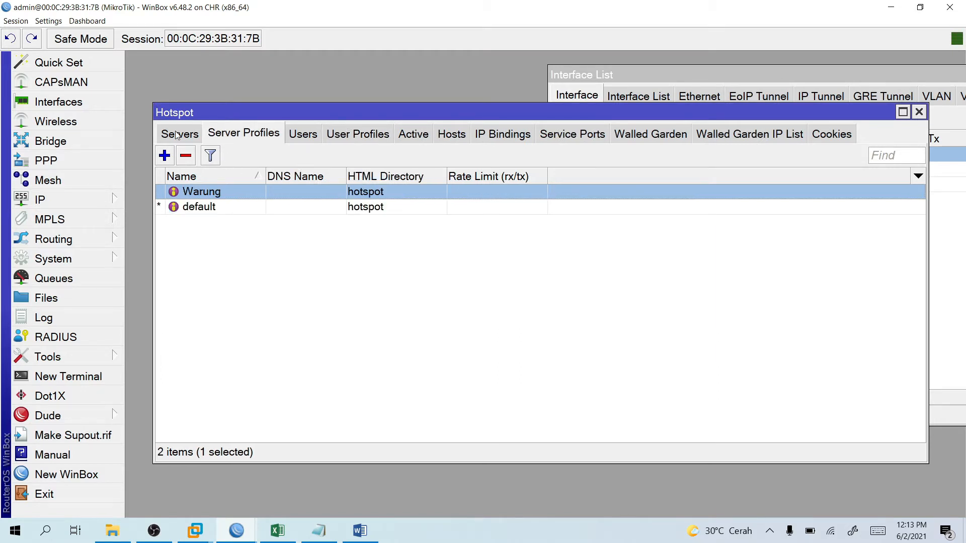
{"action": "left_click", "coordinate": [355, 135]}
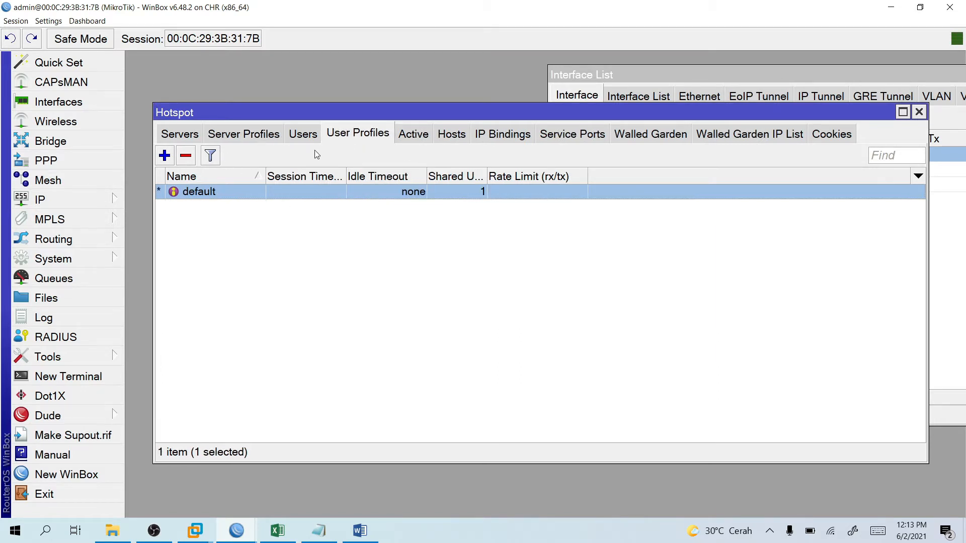
{"action": "left_click", "coordinate": [302, 135]}
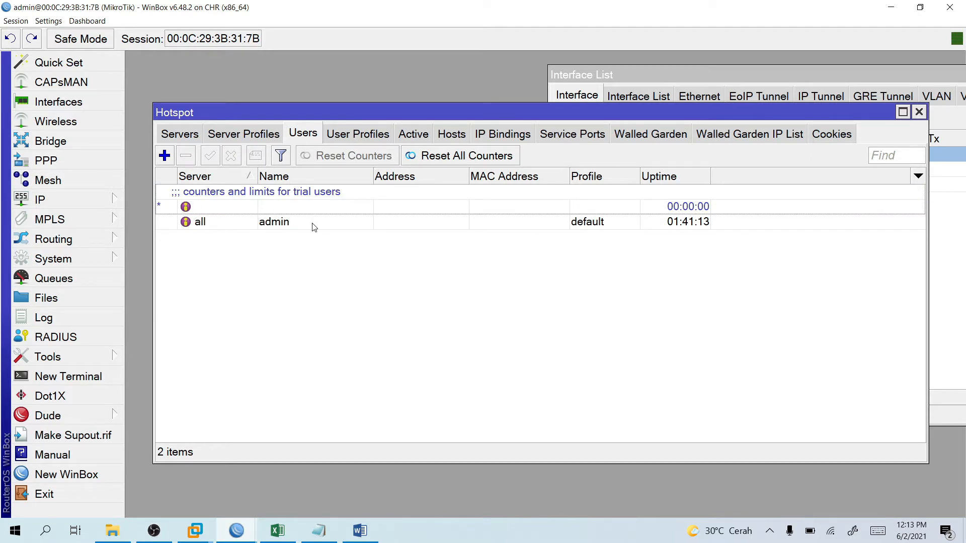
{"action": "left_click", "coordinate": [165, 156]}
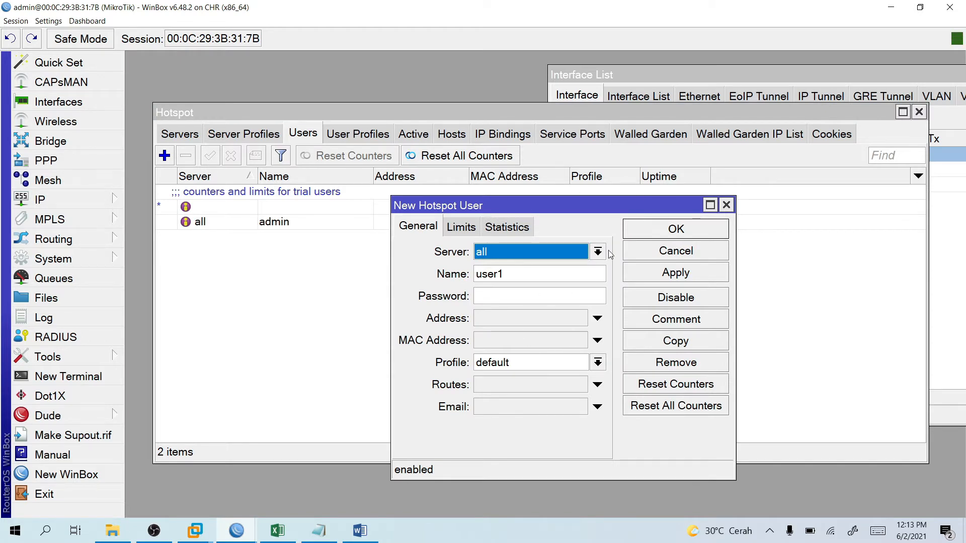
{"action": "left_click", "coordinate": [726, 205]}
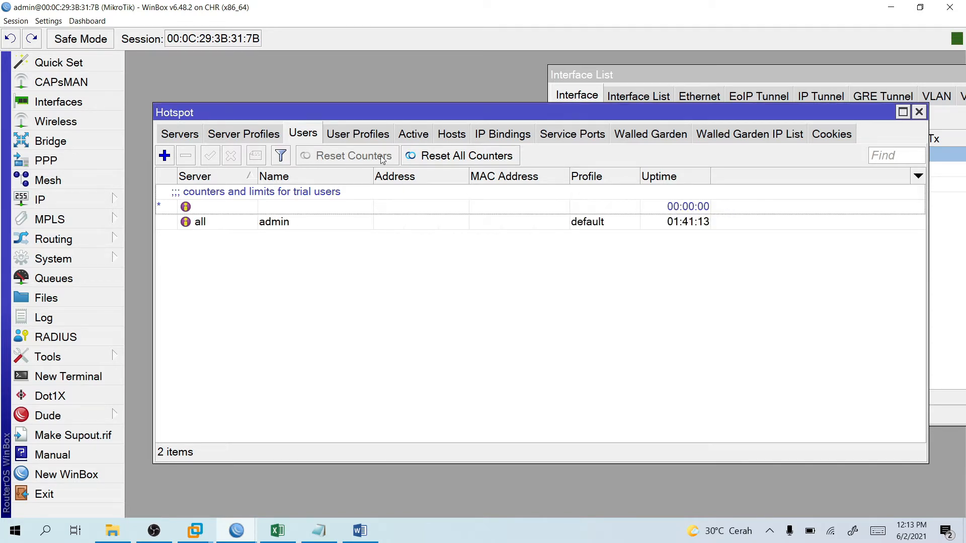
{"action": "left_click", "coordinate": [358, 134]}
{"action": "left_click", "coordinate": [360, 531]}
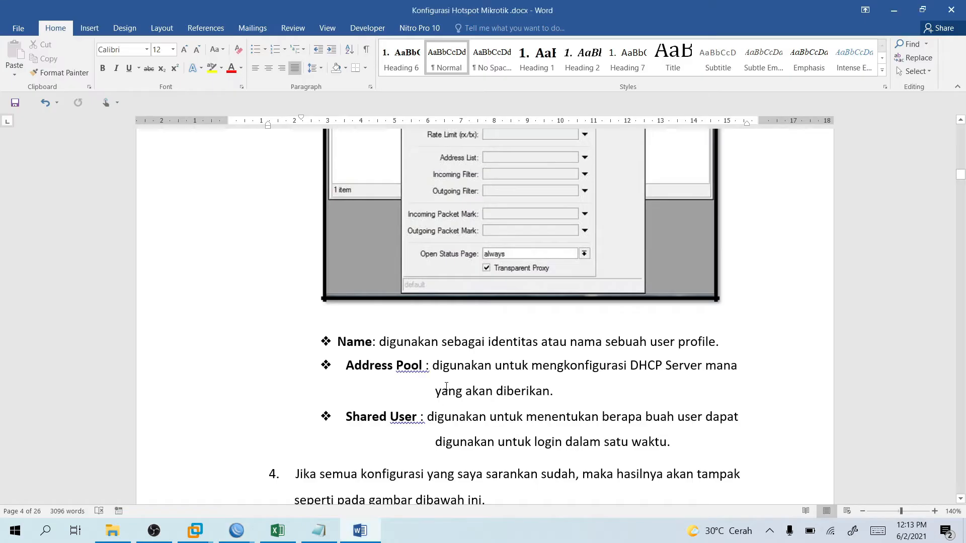
Scroll the Word guide down to step 5 and its tamu user profile screenshot.
{"action": "scroll", "coordinate": [447, 386], "scroll_direction": "up", "scroll_amount": 15}
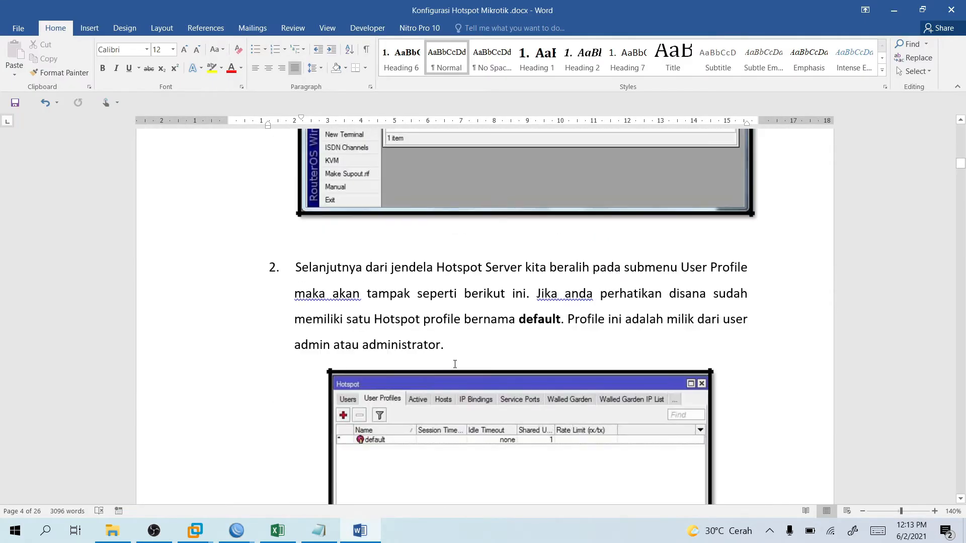
{"action": "scroll", "coordinate": [455, 364], "scroll_direction": "up", "scroll_amount": 5}
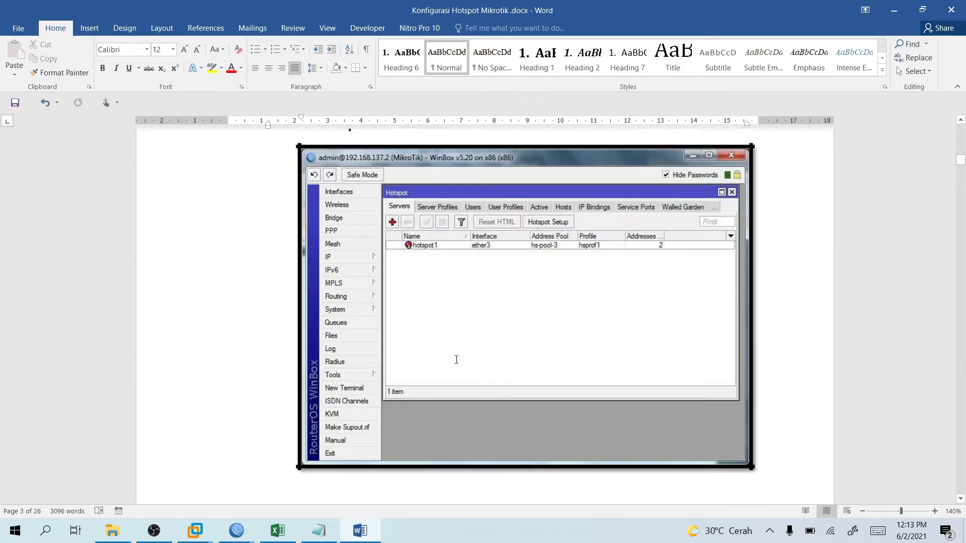
{"action": "scroll", "coordinate": [456, 360], "scroll_direction": "up", "scroll_amount": 3}
{"action": "scroll", "coordinate": [458, 360], "scroll_direction": "down", "scroll_amount": 14}
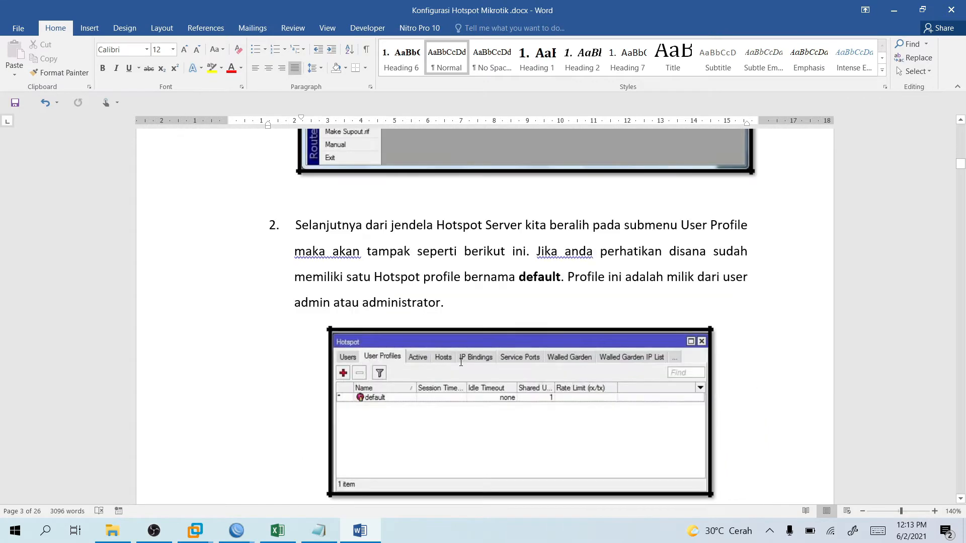
{"action": "scroll", "coordinate": [461, 361], "scroll_direction": "down", "scroll_amount": 4}
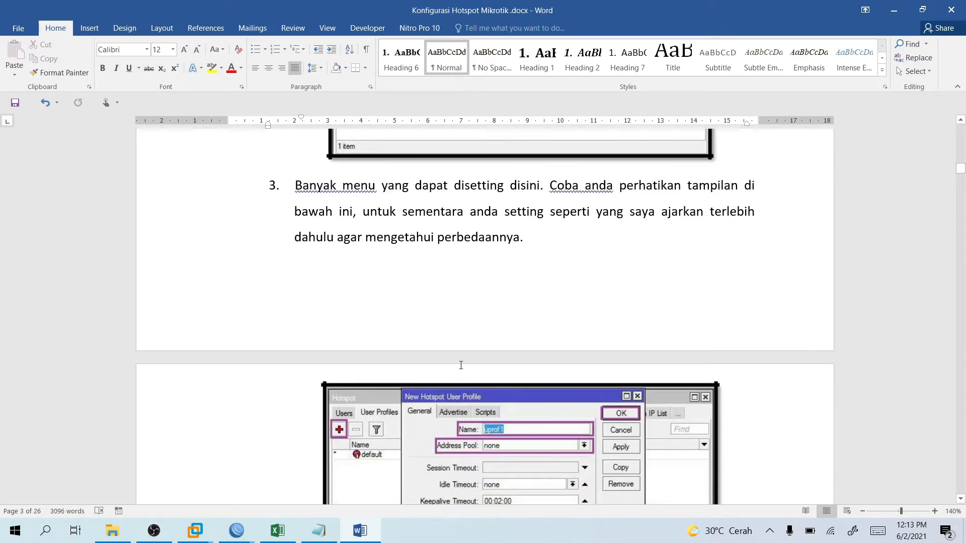
{"action": "scroll", "coordinate": [455, 382], "scroll_direction": "down", "scroll_amount": 3}
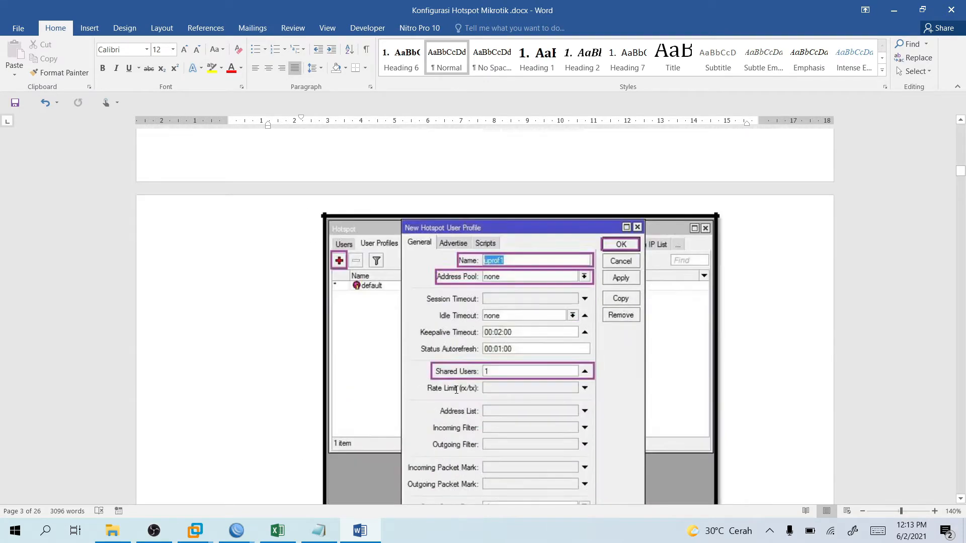
{"action": "scroll", "coordinate": [458, 382], "scroll_direction": "down", "scroll_amount": 15}
{"action": "scroll", "coordinate": [464, 381], "scroll_direction": "up", "scroll_amount": 4}
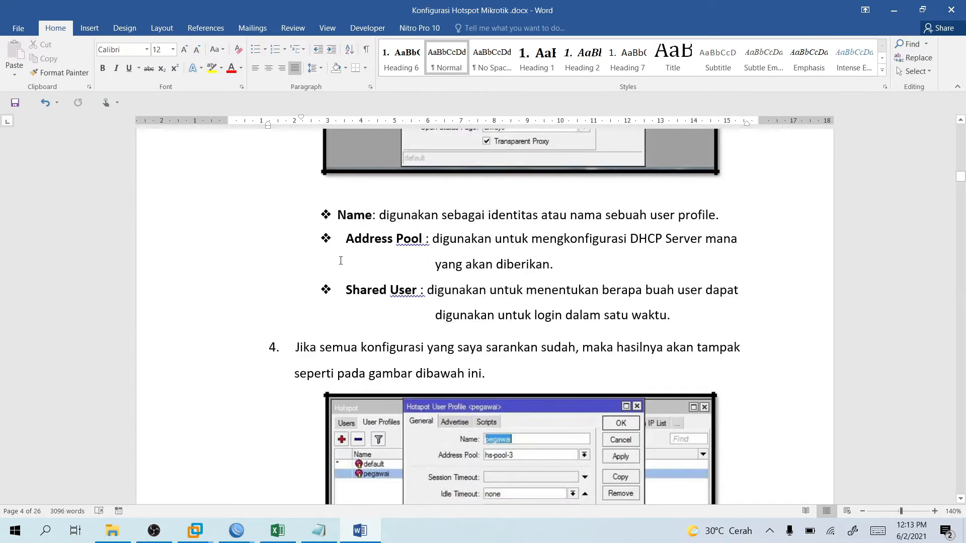
{"action": "scroll", "coordinate": [430, 353], "scroll_direction": "down", "scroll_amount": 2}
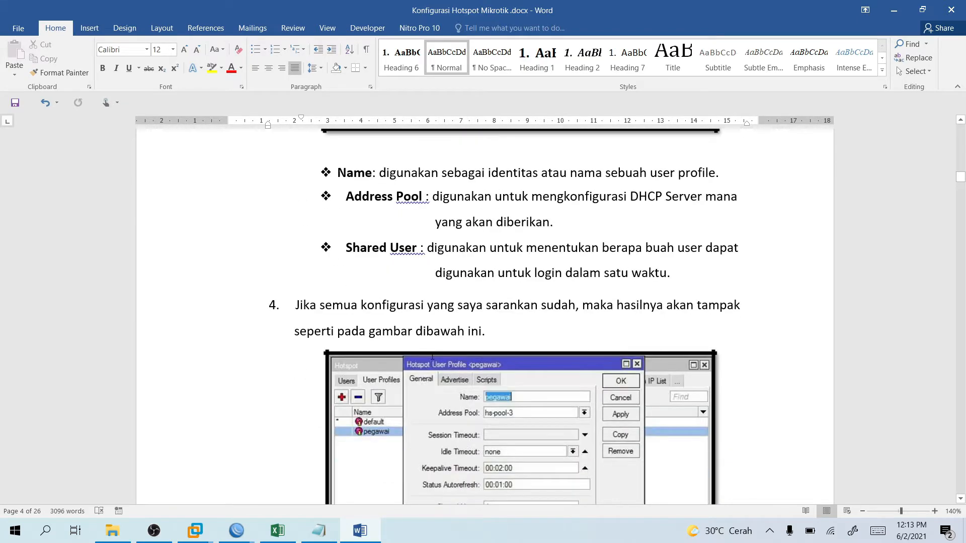
{"action": "scroll", "coordinate": [412, 320], "scroll_direction": "down", "scroll_amount": 1}
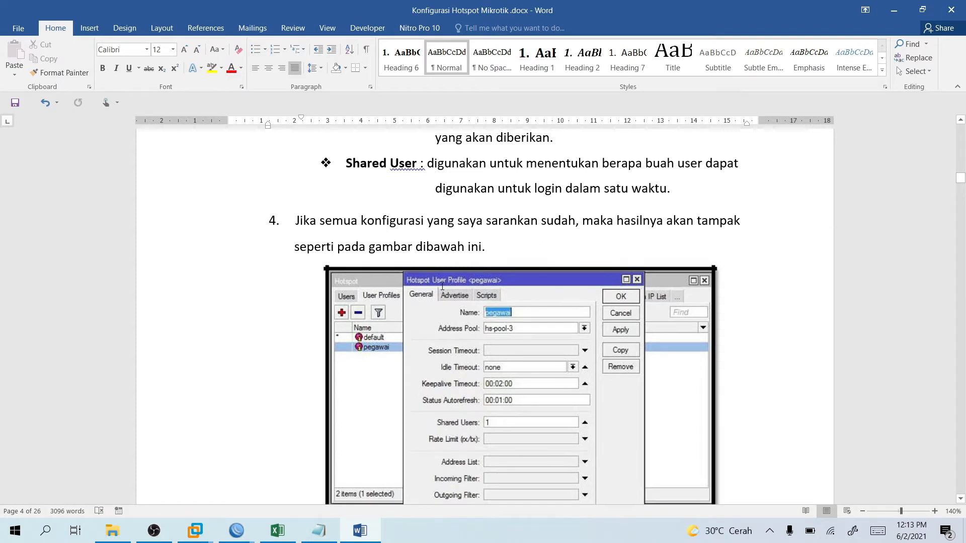
{"action": "scroll", "coordinate": [442, 287], "scroll_direction": "down", "scroll_amount": 3}
{"action": "scroll", "coordinate": [444, 355], "scroll_direction": "down", "scroll_amount": 6}
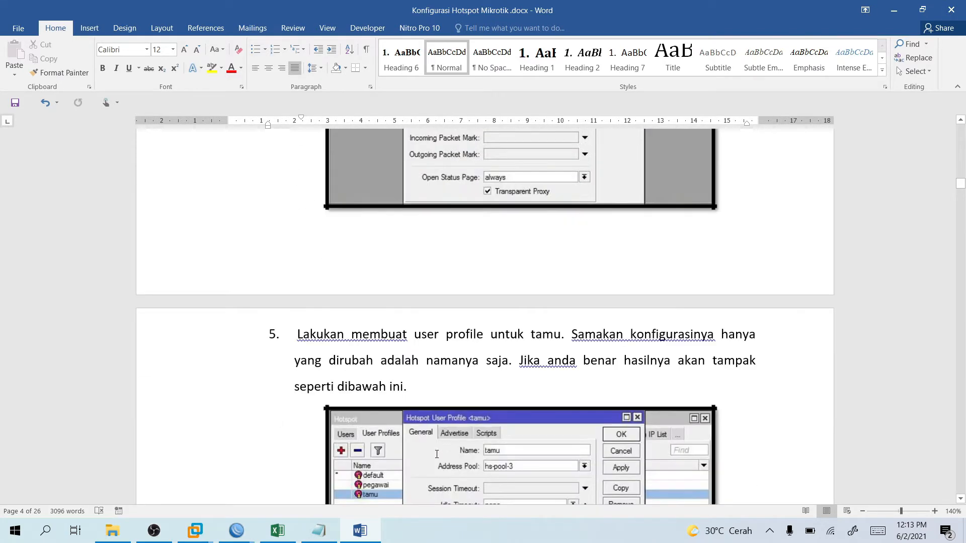
{"action": "scroll", "coordinate": [447, 358], "scroll_direction": "down", "scroll_amount": 2}
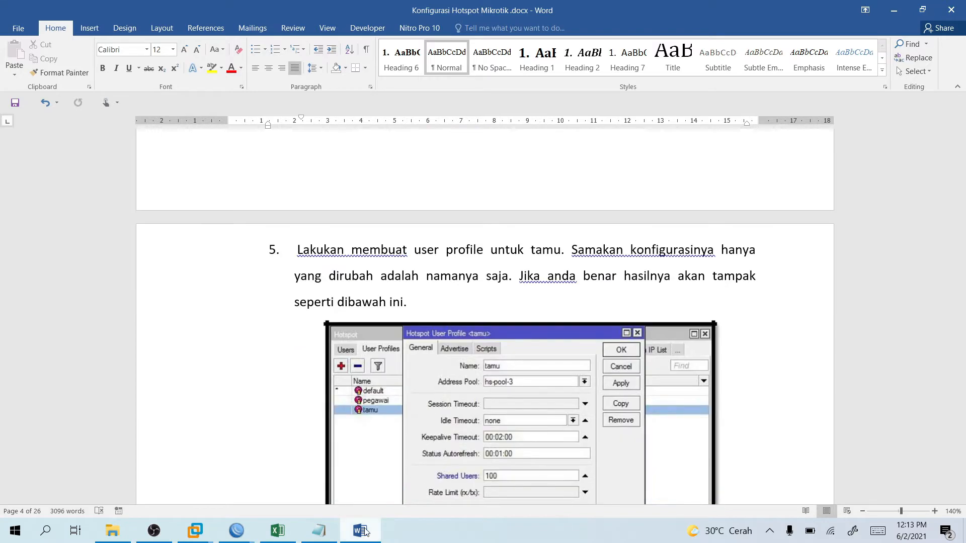
{"action": "mouse_move", "coordinate": [236, 531]}
{"action": "left_click", "coordinate": [297, 461]}
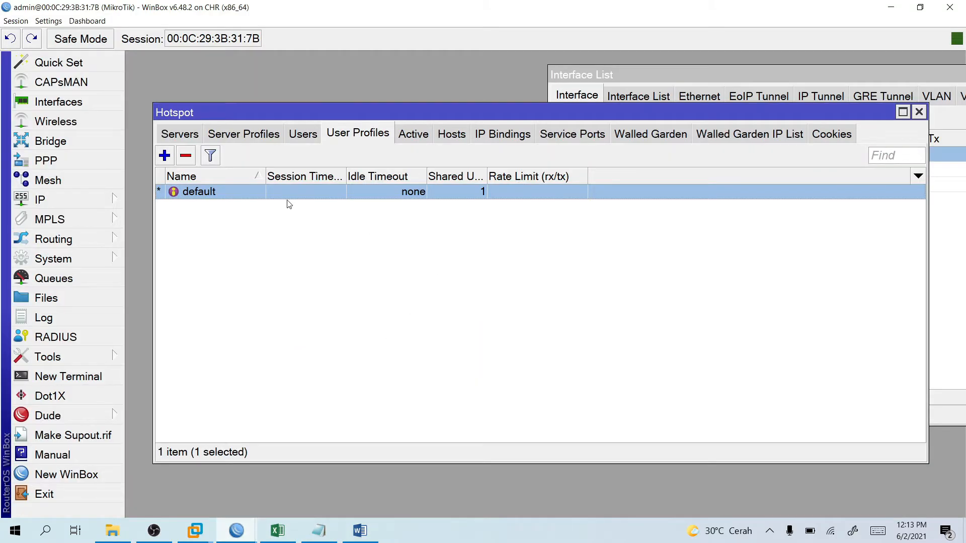
After failing to remove the default profile, add user profile 'tamu' with Shared Users 10.
{"action": "left_click", "coordinate": [188, 157]}
{"action": "left_click", "coordinate": [680, 283]}
{"action": "left_click", "coordinate": [164, 156]}
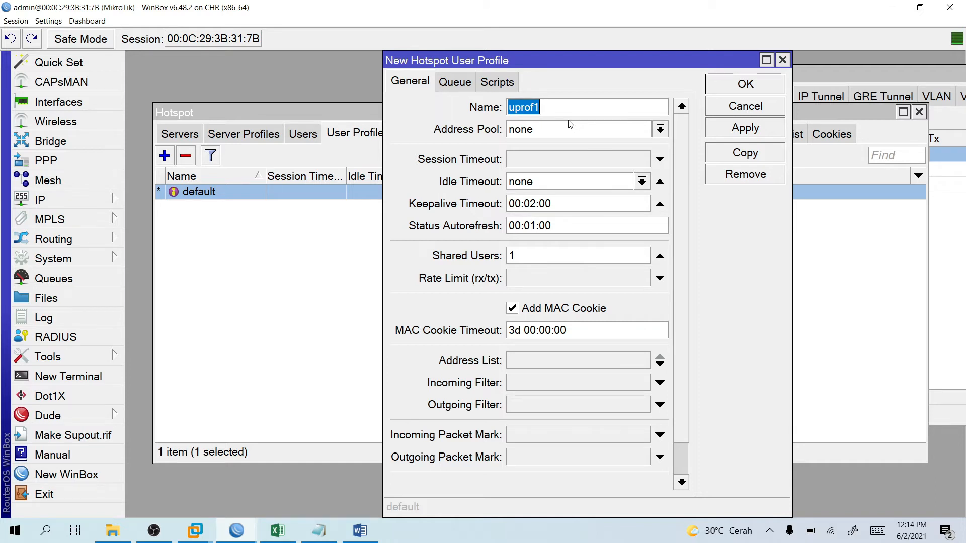
{"action": "type", "text": "tamu"}
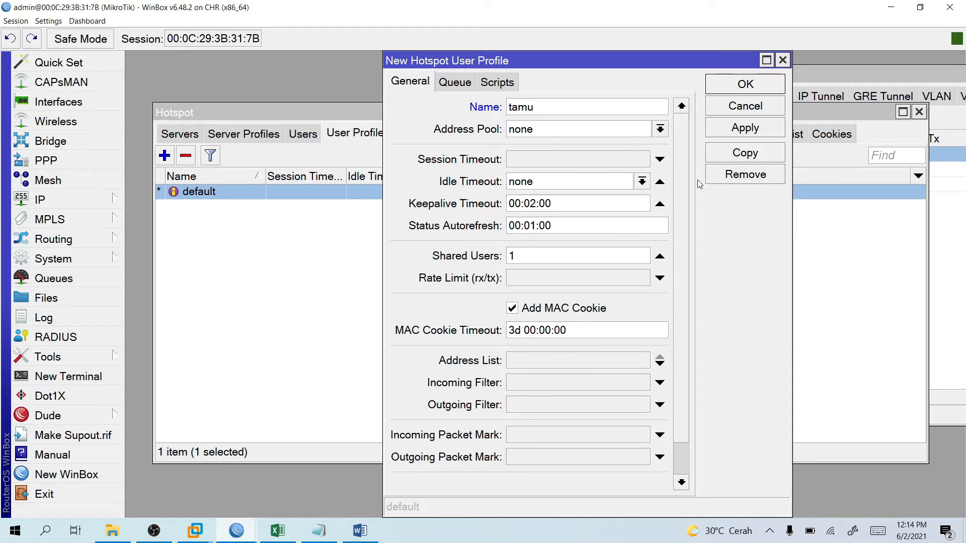
{"action": "double_click", "coordinate": [525, 256]}
{"action": "type", "text": "10"}
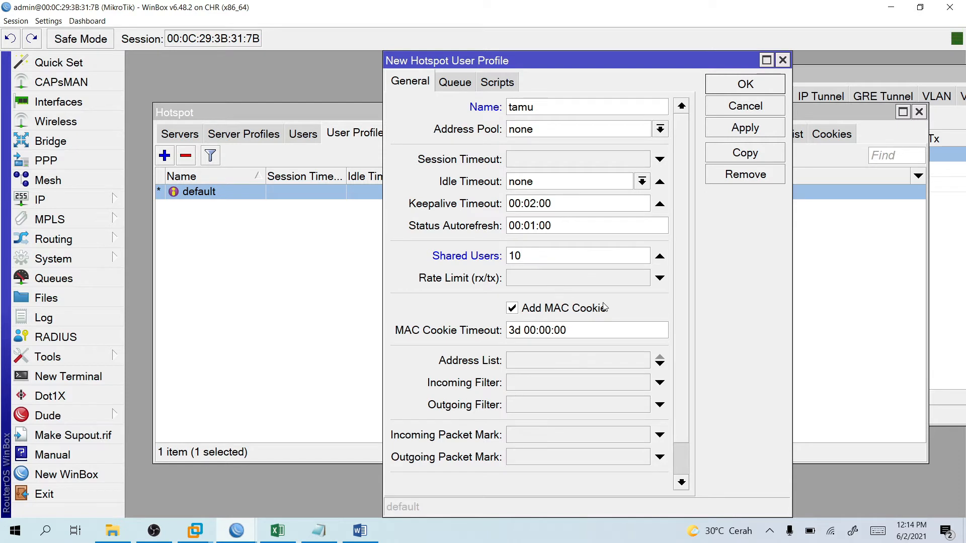
Save profile tamu with MAC cookie off, address pool none and session timeout 00:00:10.
{"action": "left_click", "coordinate": [513, 310]}
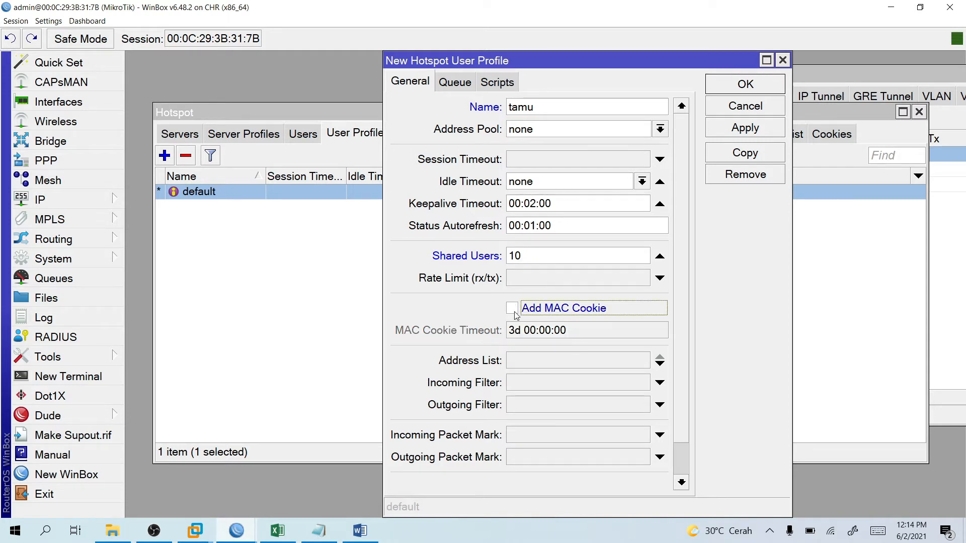
{"action": "left_click", "coordinate": [584, 133]}
{"action": "left_click", "coordinate": [523, 157]}
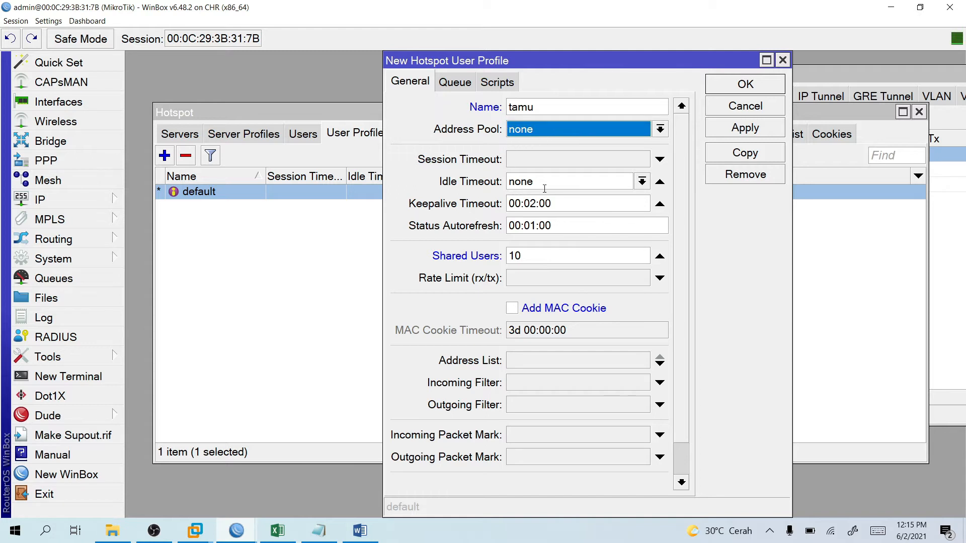
{"action": "left_click", "coordinate": [569, 163]}
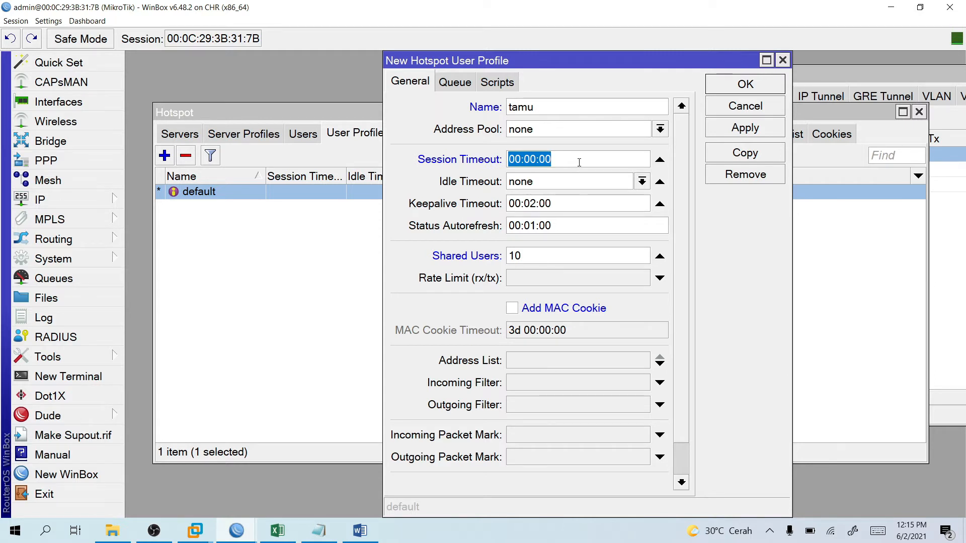
{"action": "left_click", "coordinate": [580, 162]}
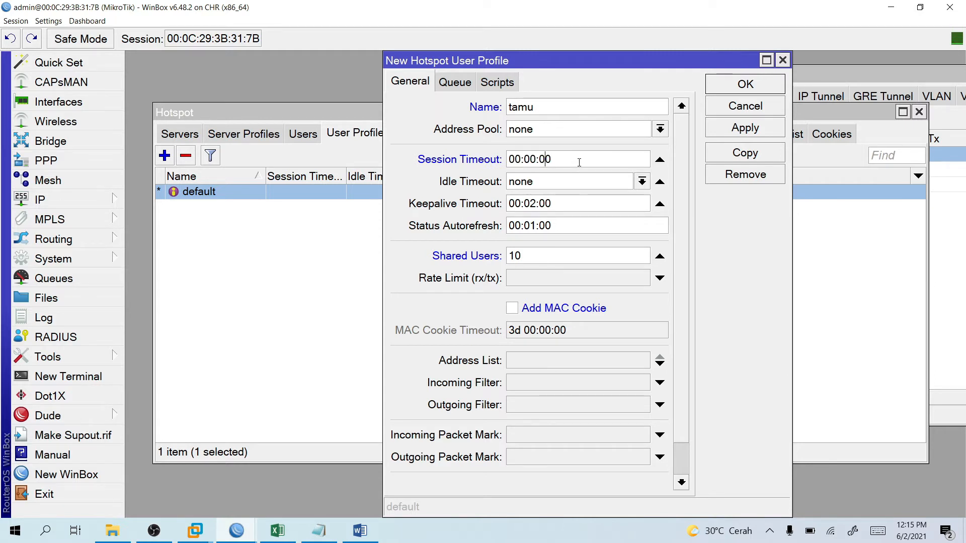
{"action": "key", "text": "BackSpace"}
{"action": "key", "text": "BackSpace"}
{"action": "type", "text": "10"}
{"action": "left_click", "coordinate": [460, 85]}
{"action": "left_click", "coordinate": [497, 82]}
{"action": "left_click", "coordinate": [410, 82]}
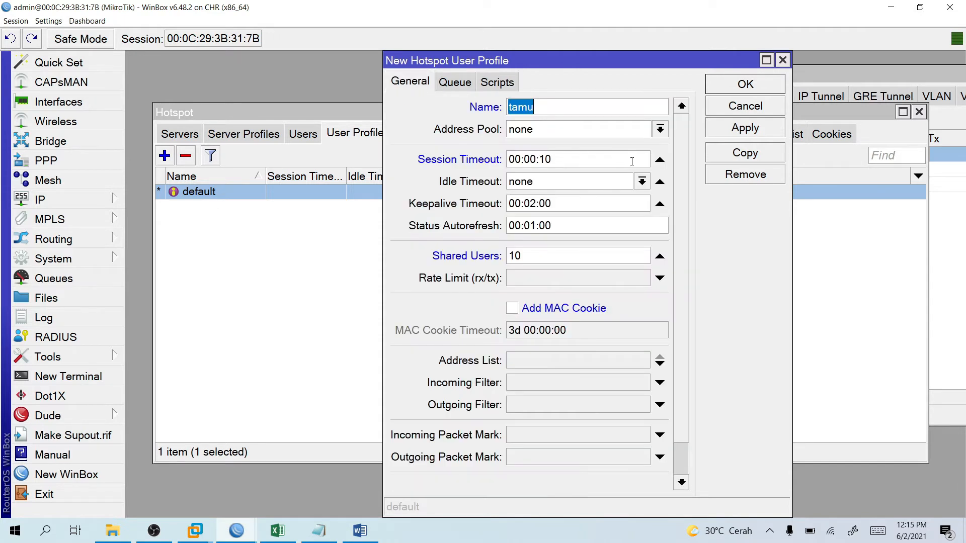
{"action": "left_click", "coordinate": [742, 89]}
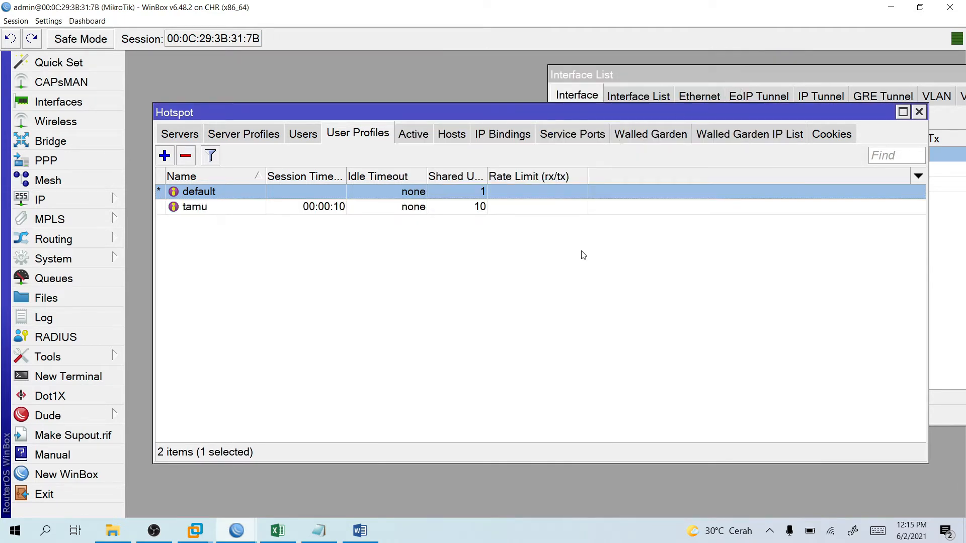
Try removing the default profile, dismiss the refusal error, and show the hotspot Users list.
{"action": "left_click", "coordinate": [225, 209]}
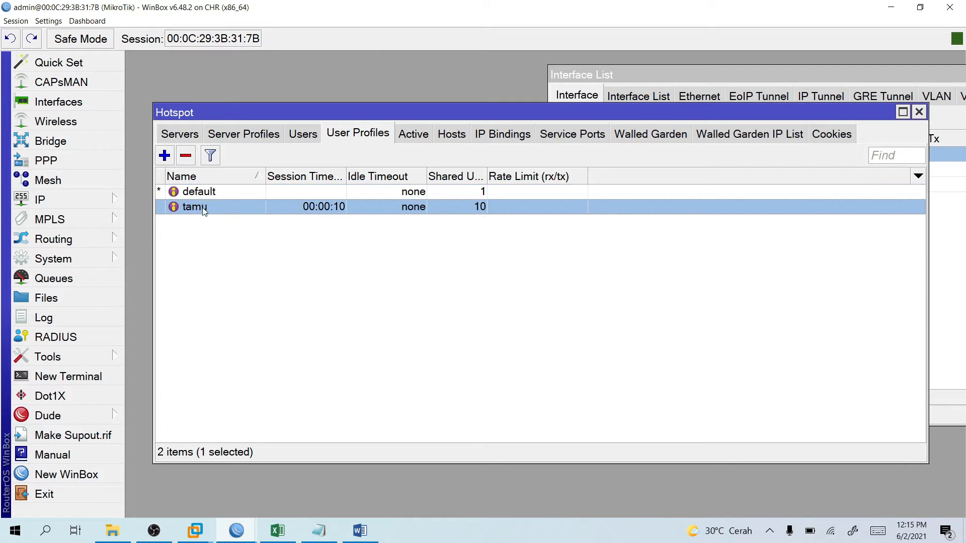
{"action": "right_click", "coordinate": [202, 207]}
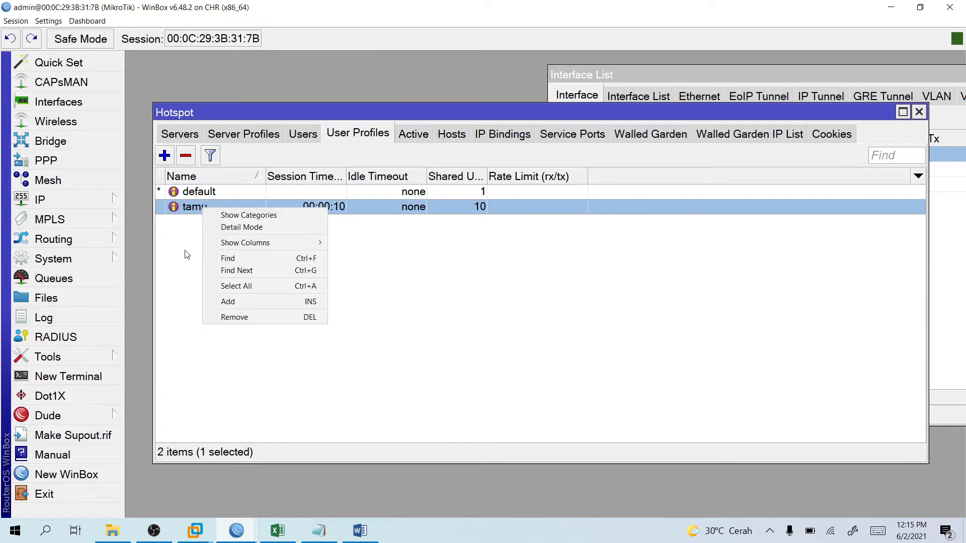
{"action": "left_click", "coordinate": [187, 254]}
{"action": "right_click", "coordinate": [208, 193]}
{"action": "left_click", "coordinate": [186, 156]}
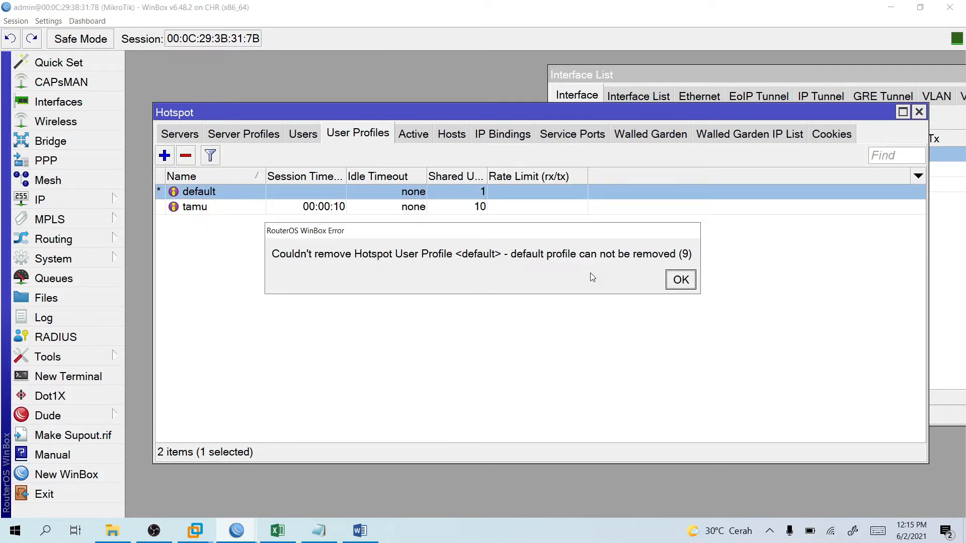
{"action": "left_click", "coordinate": [680, 281]}
{"action": "left_click", "coordinate": [304, 135]}
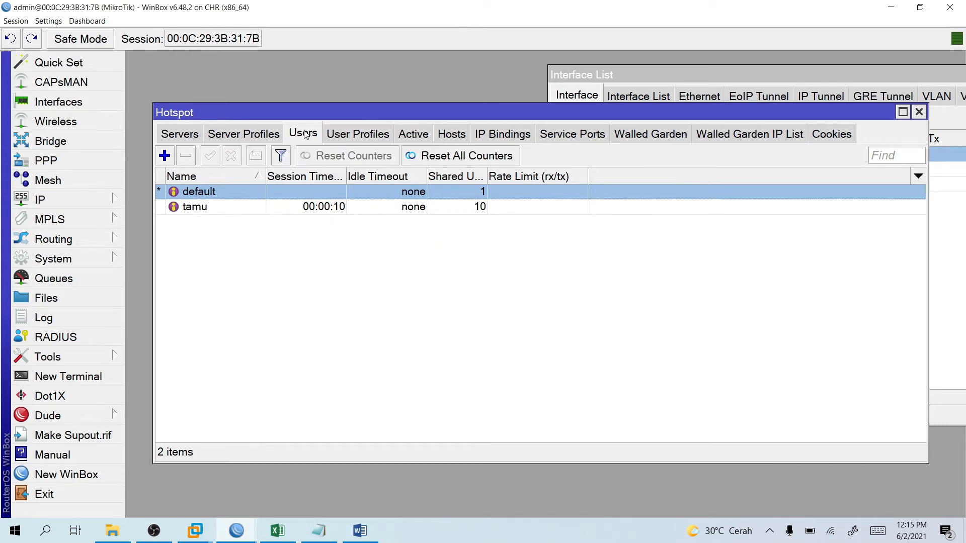
Add hotspot user tamu on server HW with a password and the tamu profile.
{"action": "left_click", "coordinate": [165, 156]}
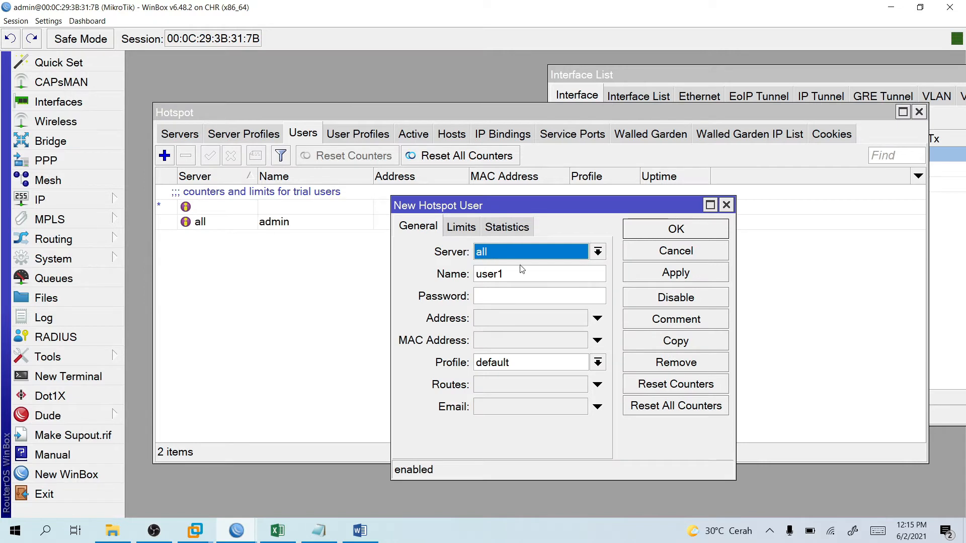
{"action": "left_click", "coordinate": [563, 259]}
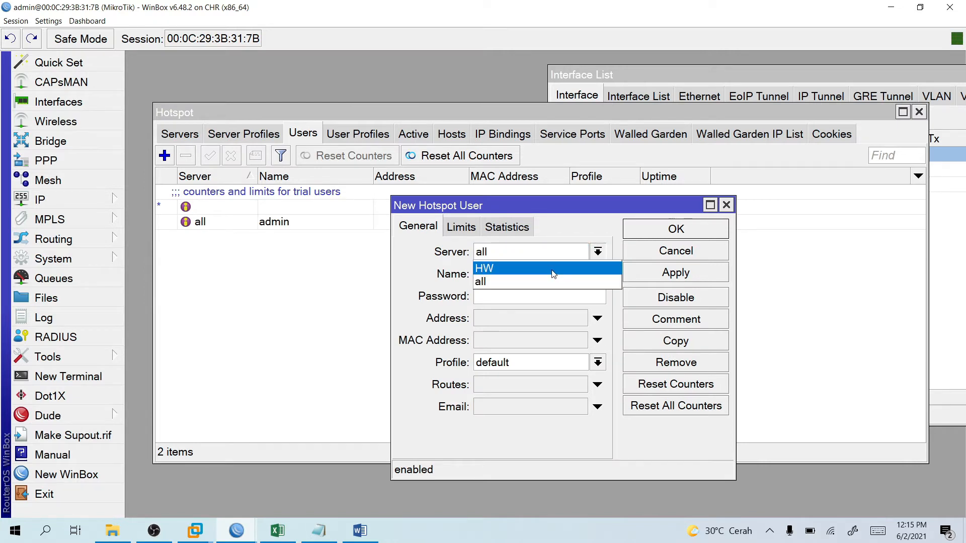
{"action": "left_click", "coordinate": [554, 270]}
{"action": "key", "text": "Tab"}
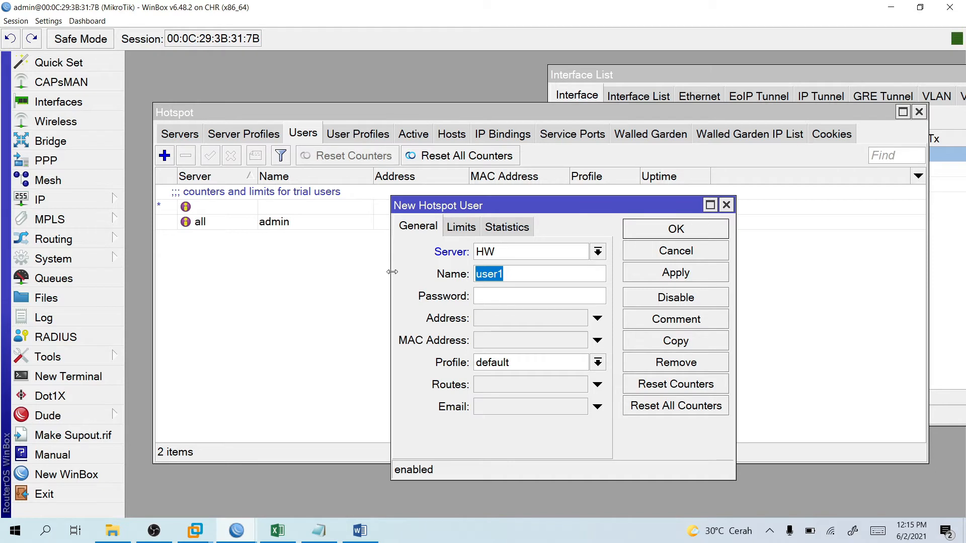
{"action": "type", "text": "use"}
{"action": "key", "text": "BackSpace"}
{"action": "key", "text": "BackSpace"}
{"action": "key", "text": "BackSpace"}
{"action": "type", "text": "tamutamu"}
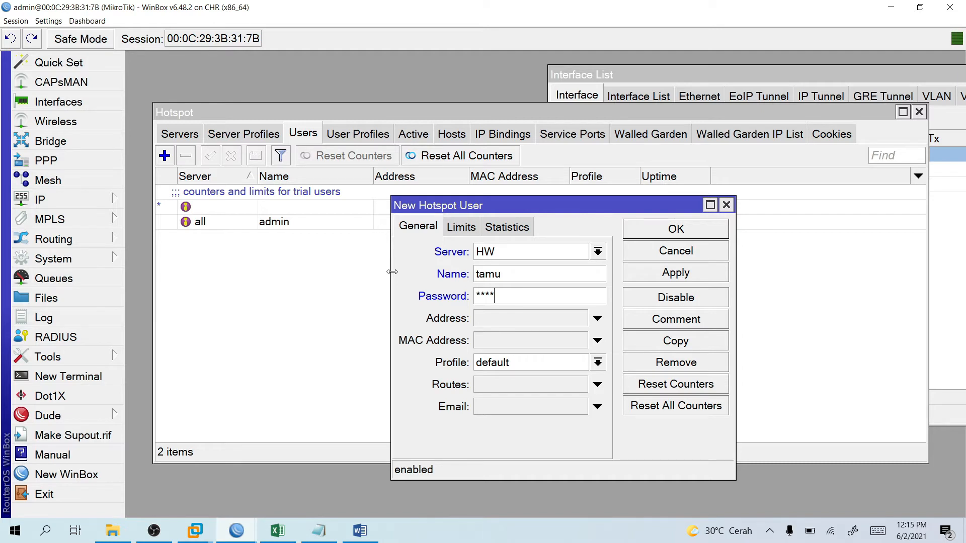
{"action": "key", "text": "BackSpace"}
{"action": "key", "text": "BackSpace"}
{"action": "key", "text": "BackSpace"}
{"action": "key", "text": "BackSpace"}
{"action": "type", "text": "*********"}
{"action": "left_click", "coordinate": [557, 369]}
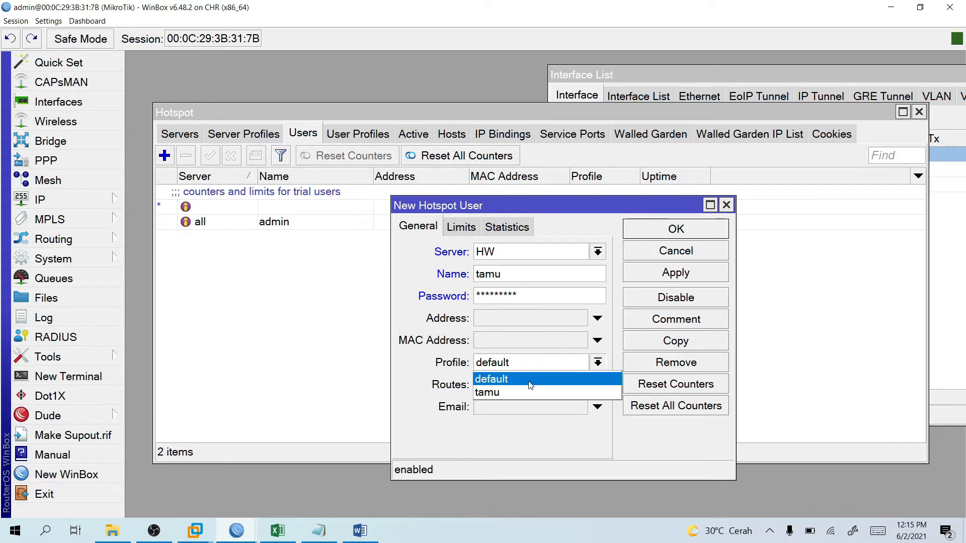
{"action": "left_click", "coordinate": [553, 391]}
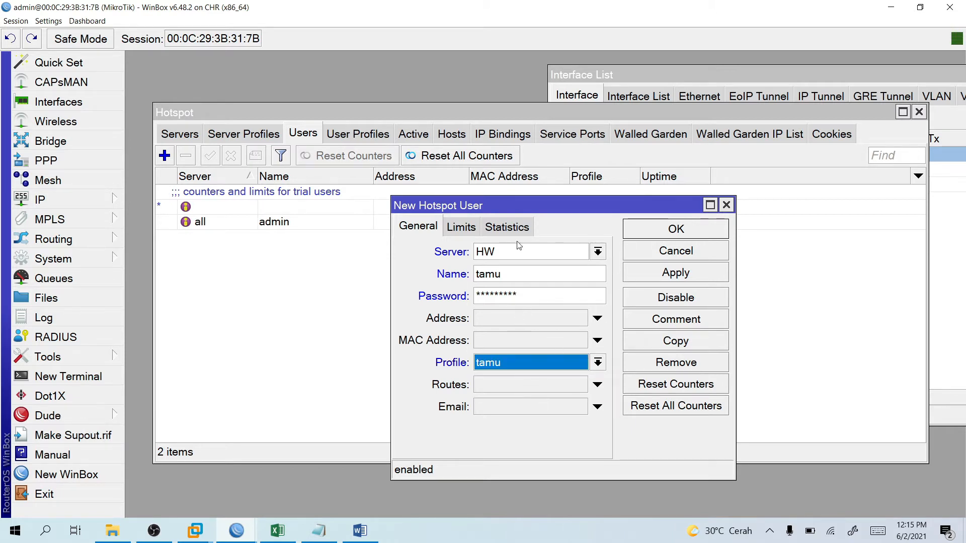
{"action": "left_click", "coordinate": [674, 235]}
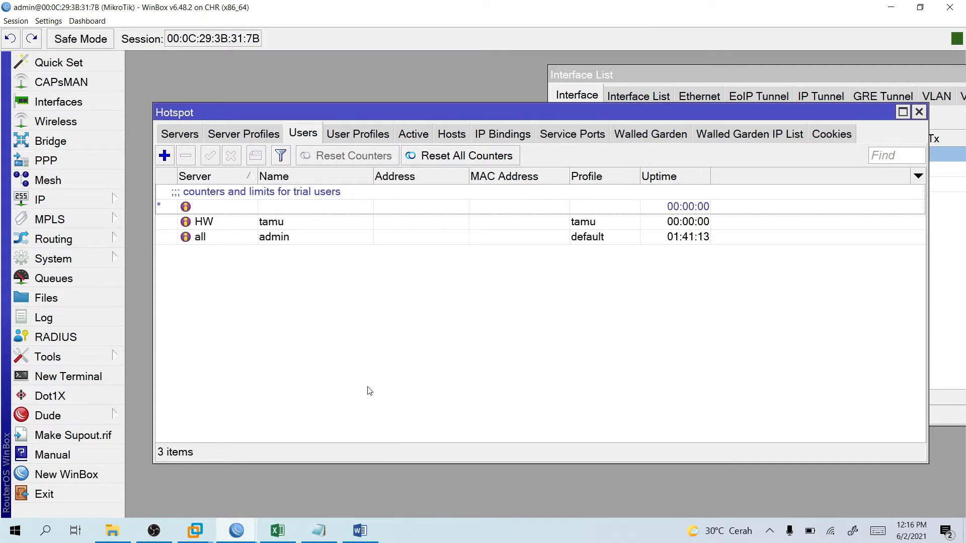
Glance over the Active, Server Profiles and User Profiles lists, then switch to the Windows 7 VM.
{"action": "left_click", "coordinate": [196, 531]}
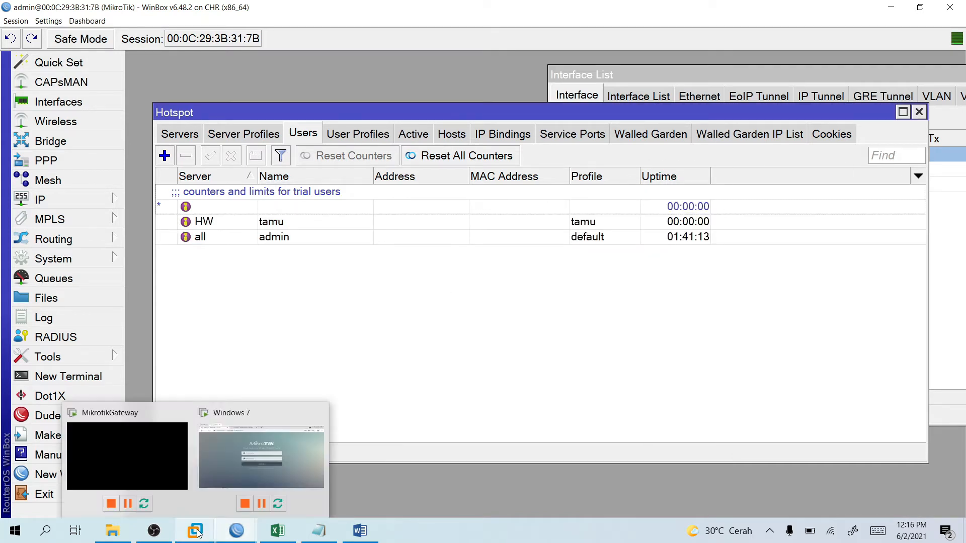
{"action": "left_click", "coordinate": [415, 135]}
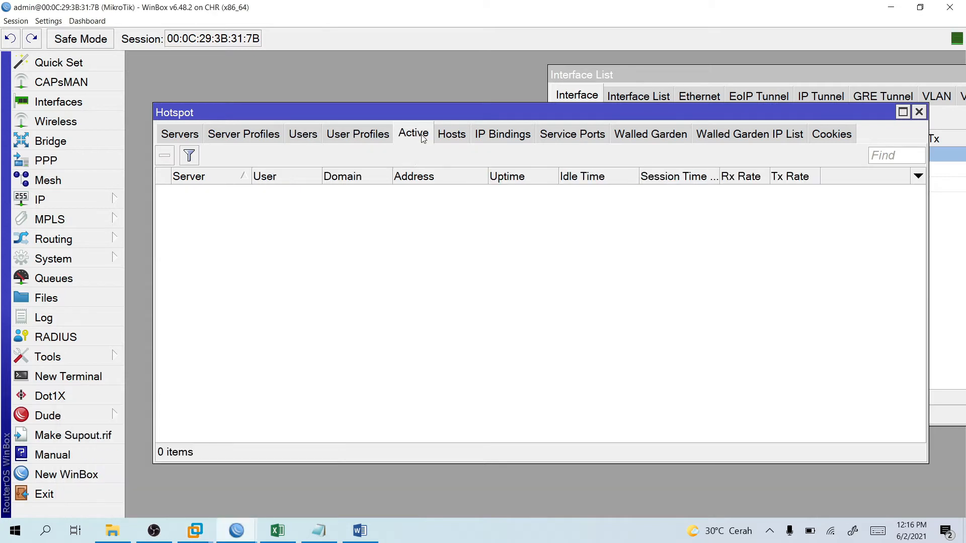
{"action": "left_click", "coordinate": [277, 134]}
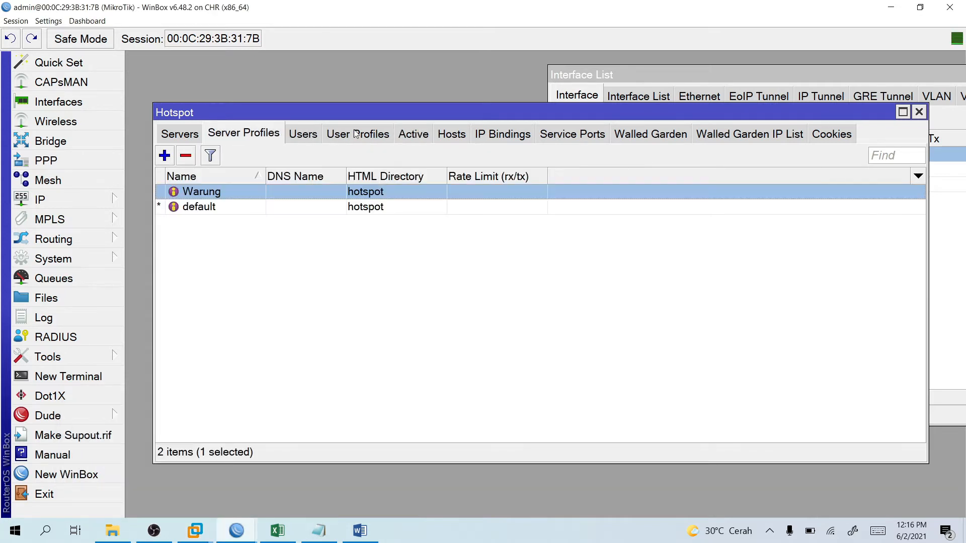
{"action": "left_click", "coordinate": [338, 135]}
{"action": "left_click", "coordinate": [312, 135]}
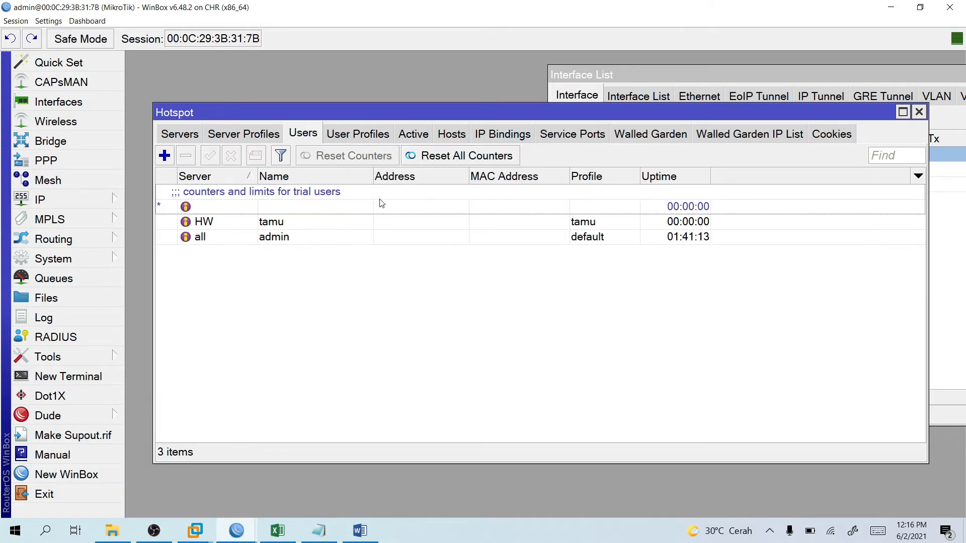
{"action": "left_click", "coordinate": [196, 531]}
{"action": "left_click", "coordinate": [276, 464]}
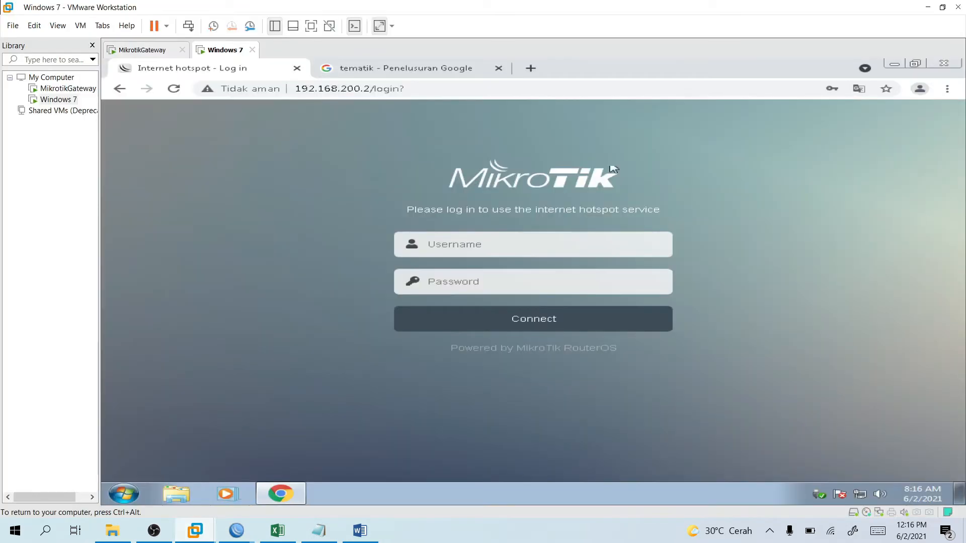
Log in to the hotspot as tamu with its password on the guest's login page.
{"action": "left_click", "coordinate": [492, 251]}
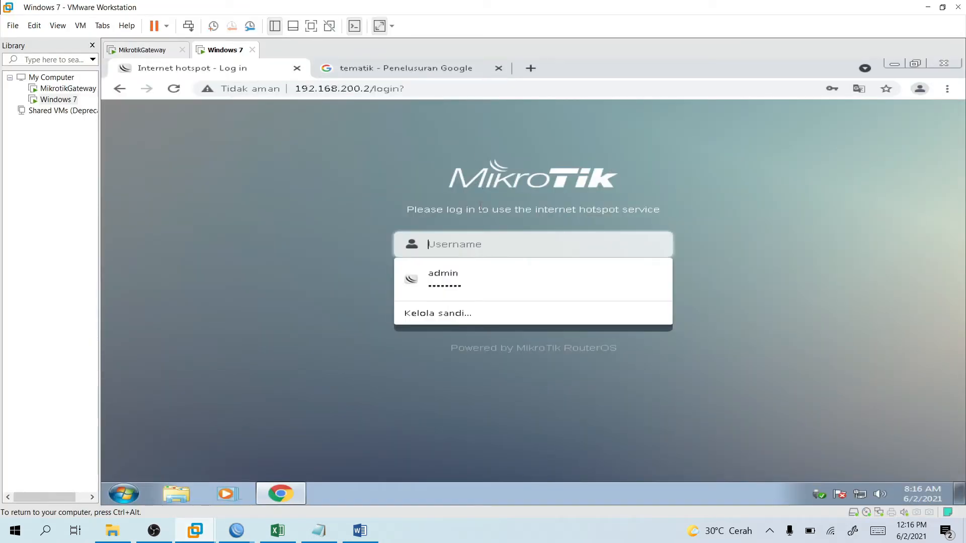
{"action": "type", "text": "tamu"}
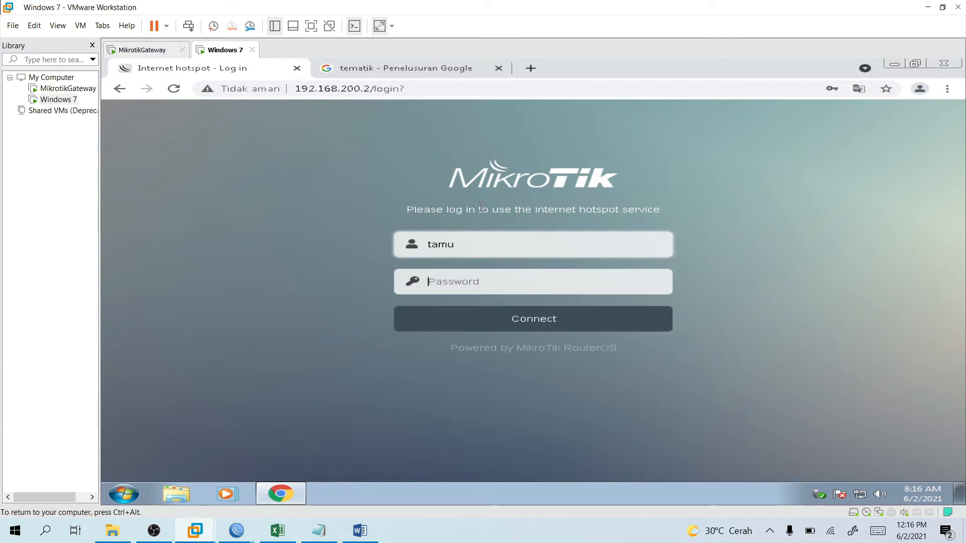
{"action": "type", "text": "••••••••••"}
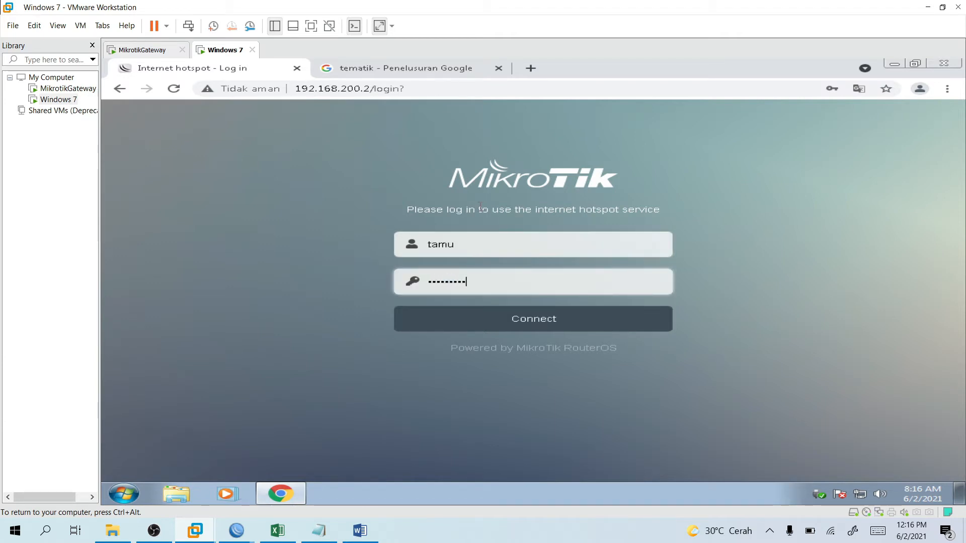
{"action": "left_click", "coordinate": [593, 329]}
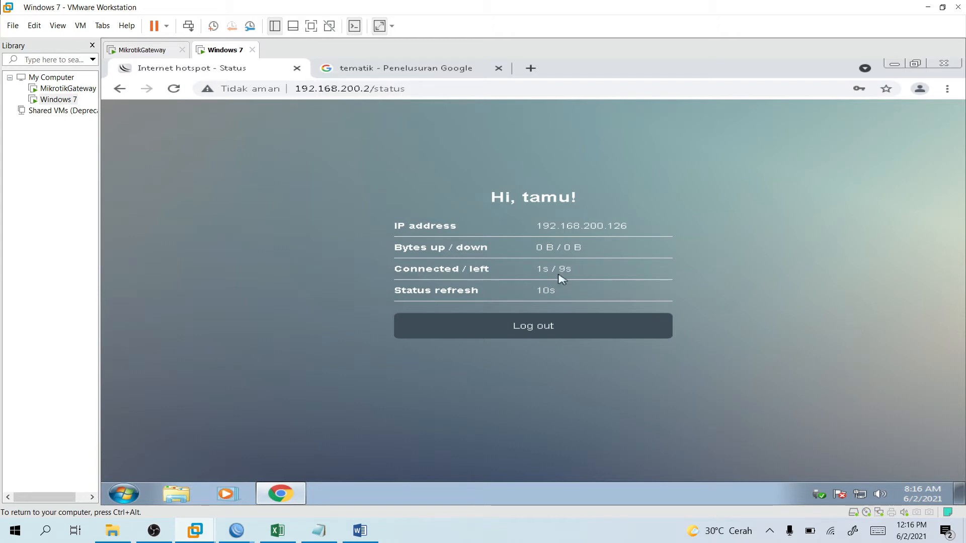
Visit the ejournal.upi.edu result, close the login page's translation offer, and return to WinBox.
{"action": "key", "text": "ctrl+Tab"}
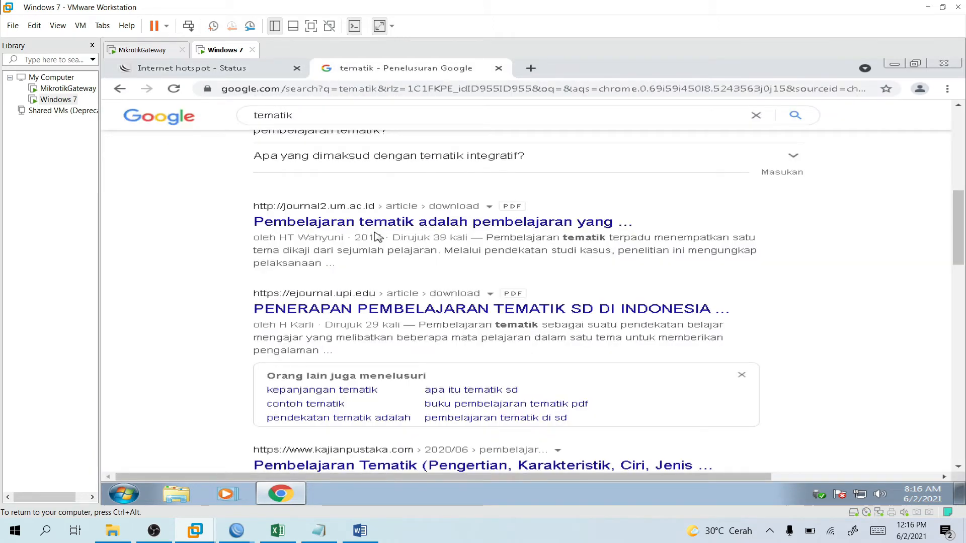
{"action": "left_click", "coordinate": [365, 305]}
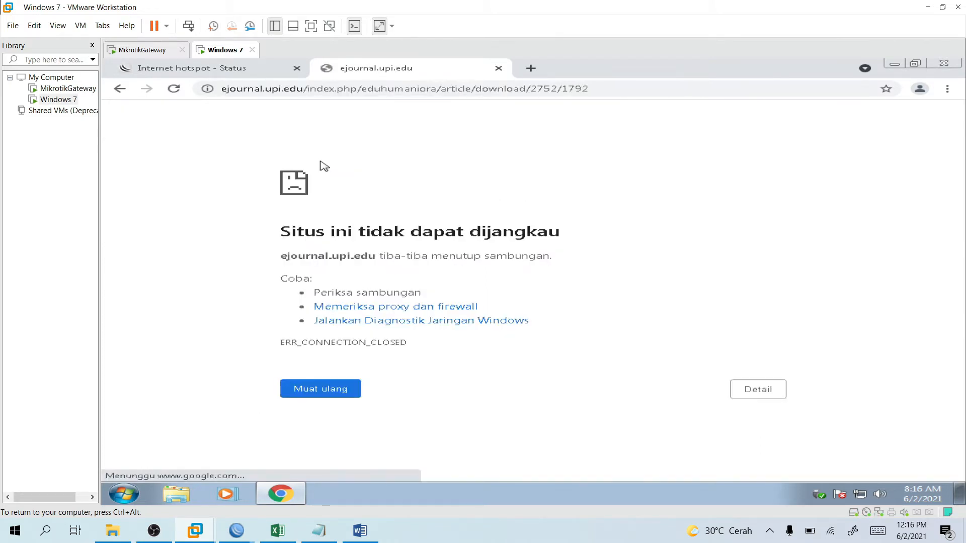
{"action": "left_click", "coordinate": [227, 74]}
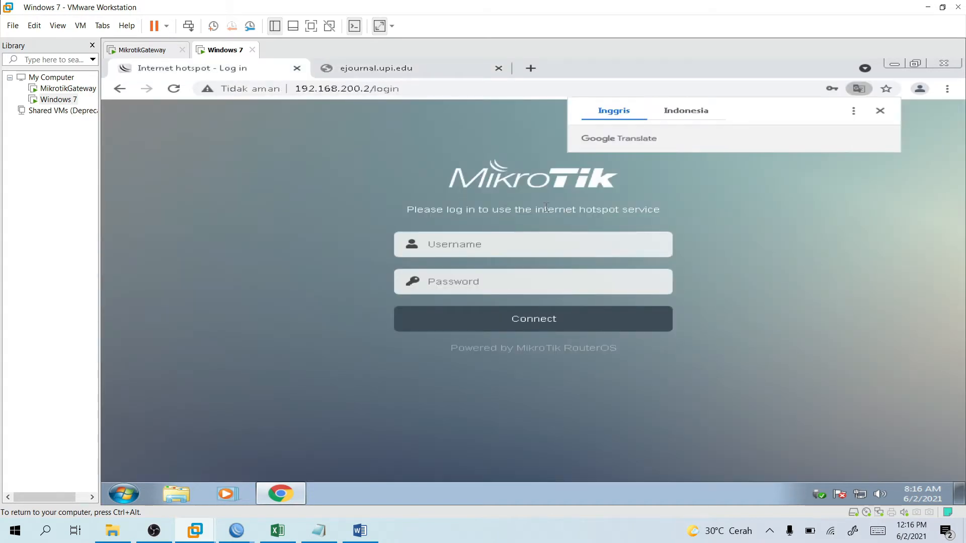
{"action": "left_click", "coordinate": [879, 111]}
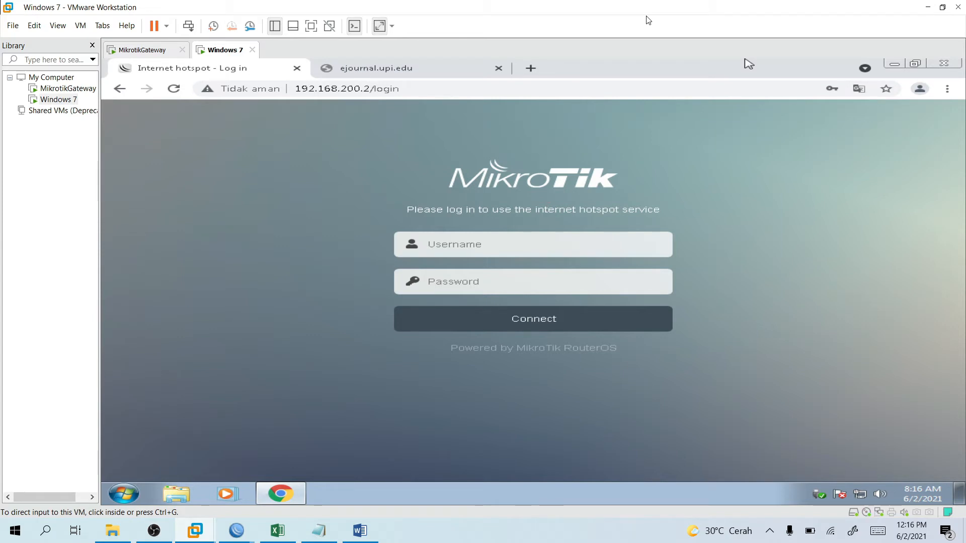
{"action": "mouse_move", "coordinate": [236, 531]}
{"action": "left_click", "coordinate": [290, 493]}
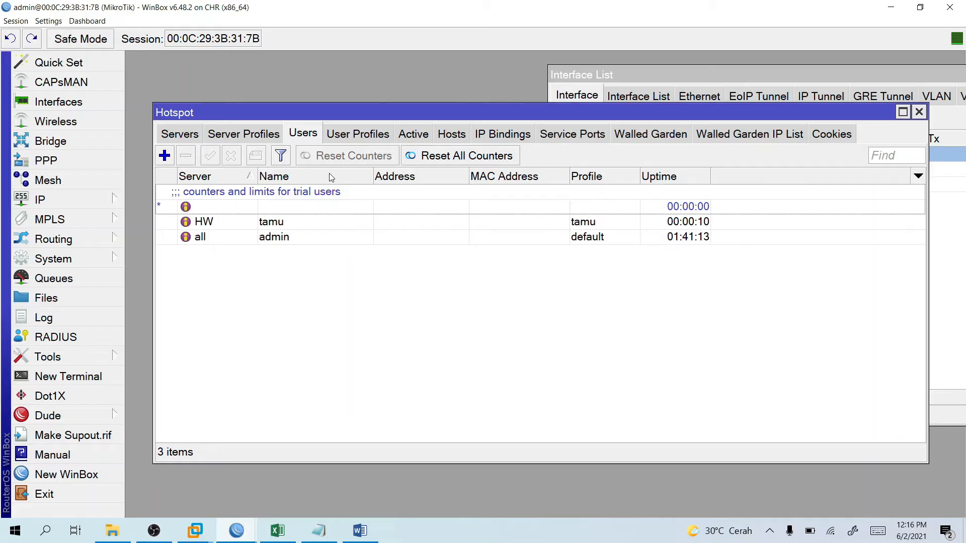
Change the tamu profile's session timeout to 00:01:00, then go back to the Windows 7 VM.
{"action": "left_click", "coordinate": [358, 133]}
{"action": "double_click", "coordinate": [225, 206]}
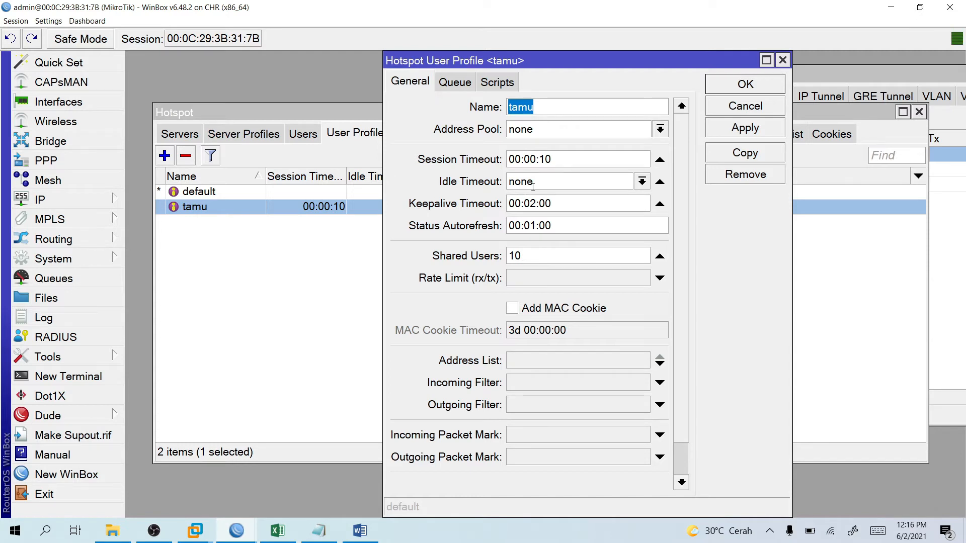
{"action": "left_click", "coordinate": [592, 160]}
{"action": "key", "text": "BackSpace"}
{"action": "key", "text": "BackSpace"}
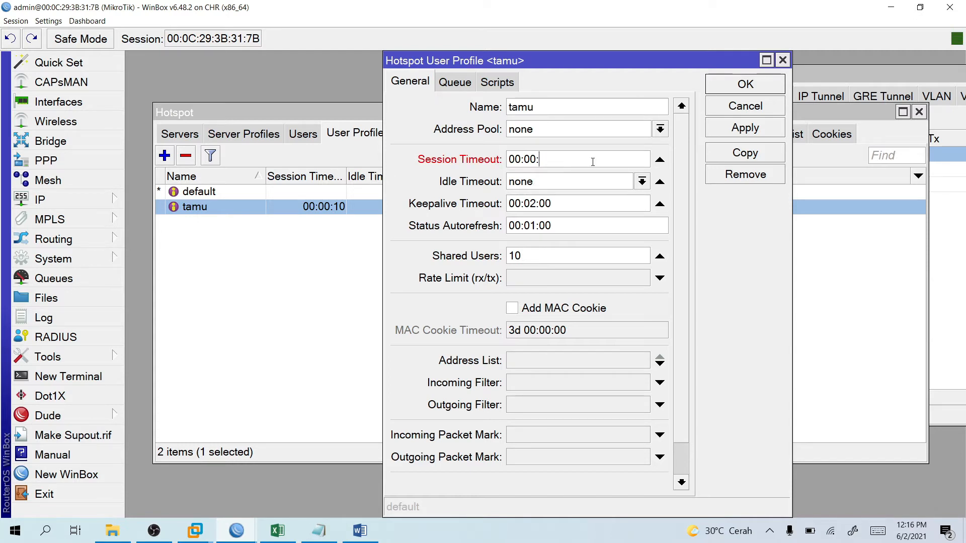
{"action": "key", "text": "BackSpace"}
{"action": "key", "text": "BackSpace"}
{"action": "key", "text": "BackSpace"}
{"action": "type", "text": "1"}
{"action": "key", "text": "BackSpace"}
{"action": "type", "text": "01:00"}
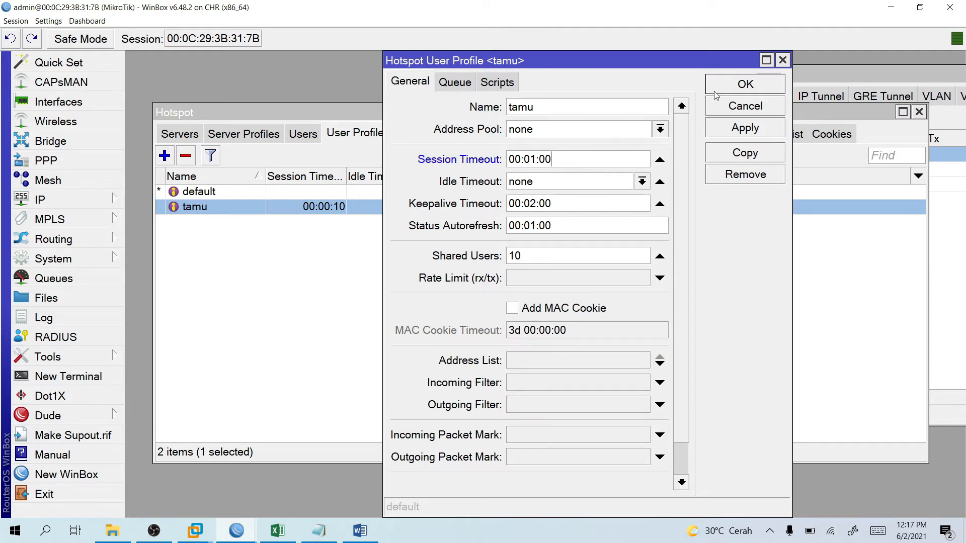
{"action": "left_click", "coordinate": [745, 84]}
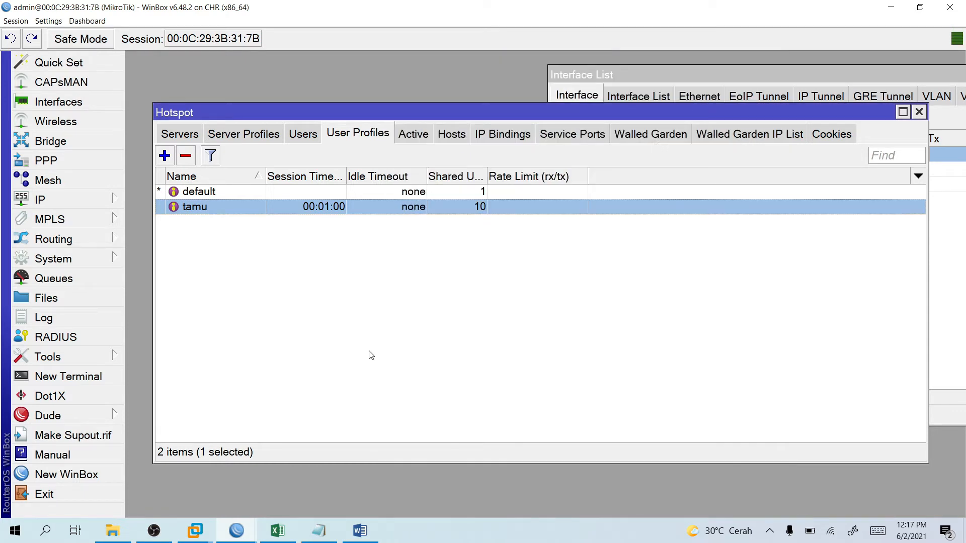
{"action": "mouse_move", "coordinate": [194, 531]}
{"action": "left_click", "coordinate": [276, 461]}
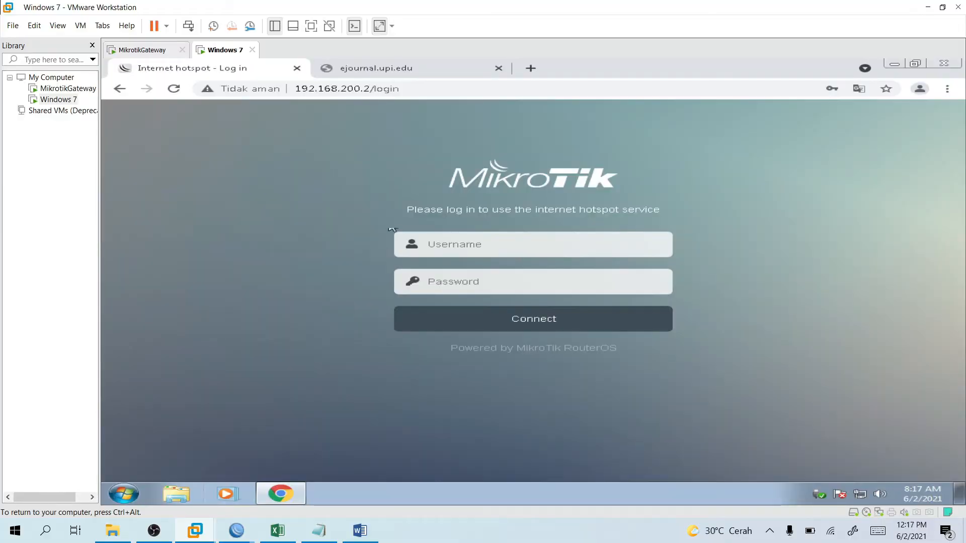
Sign in to the hotspot as tamu with its password.
{"action": "left_click", "coordinate": [458, 251]}
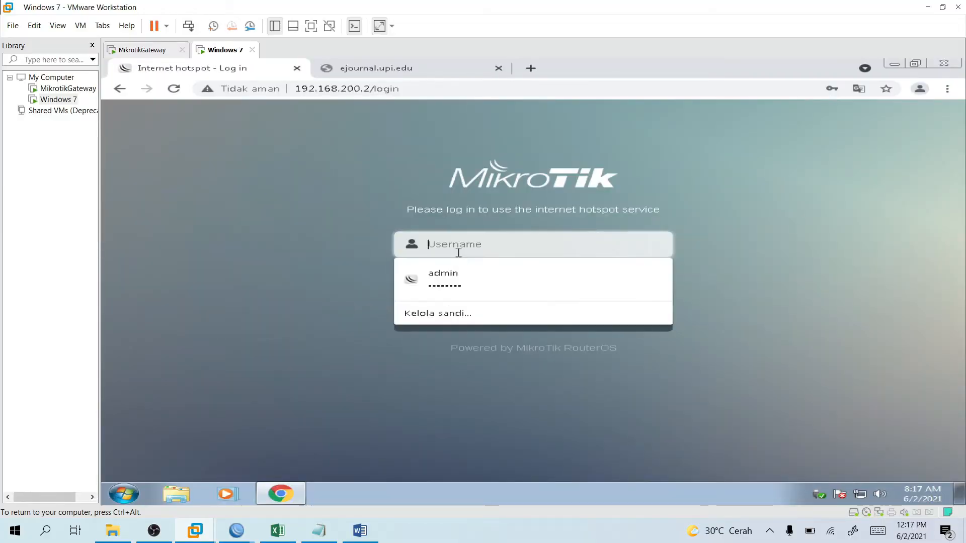
{"action": "type", "text": "tamu"}
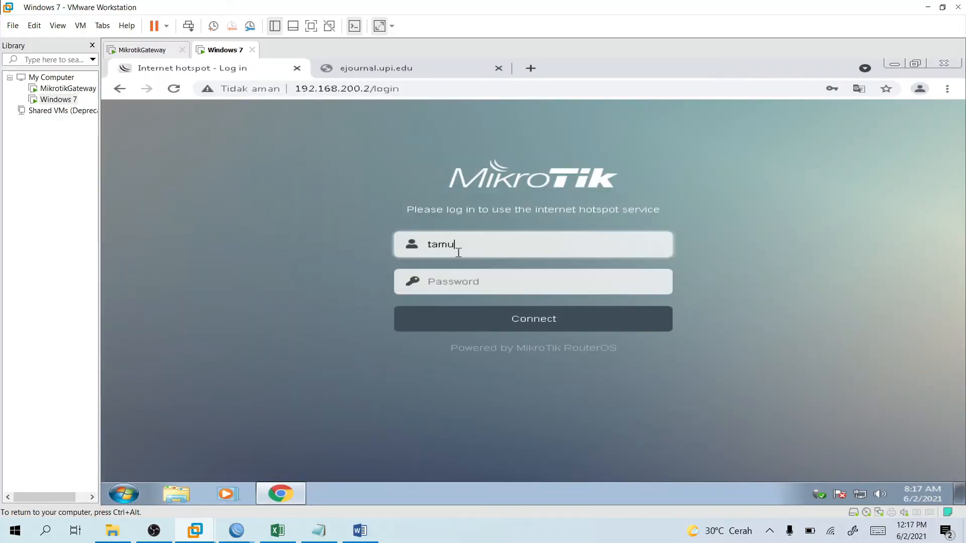
{"action": "key", "text": "Tab"}
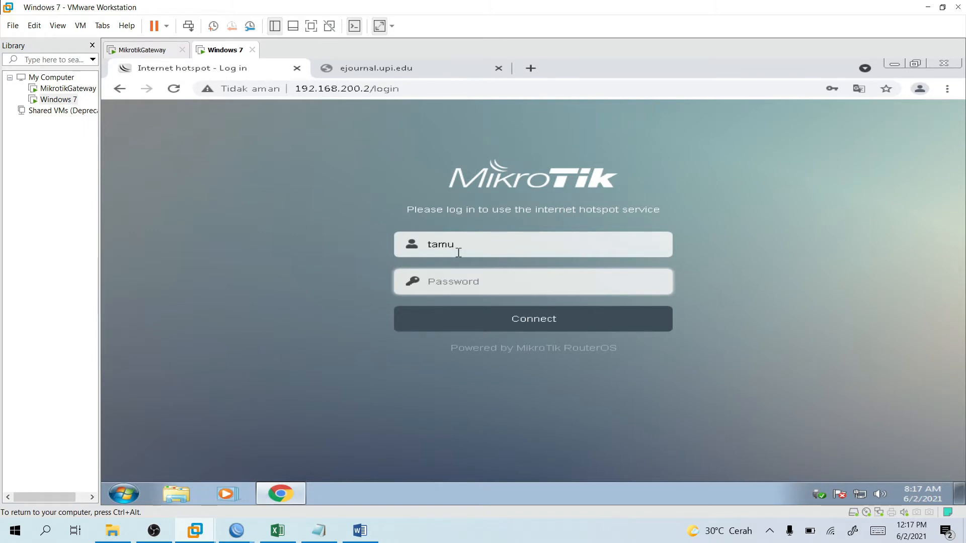
{"action": "type", "text": "••••••••••"}
{"action": "left_click", "coordinate": [476, 330]}
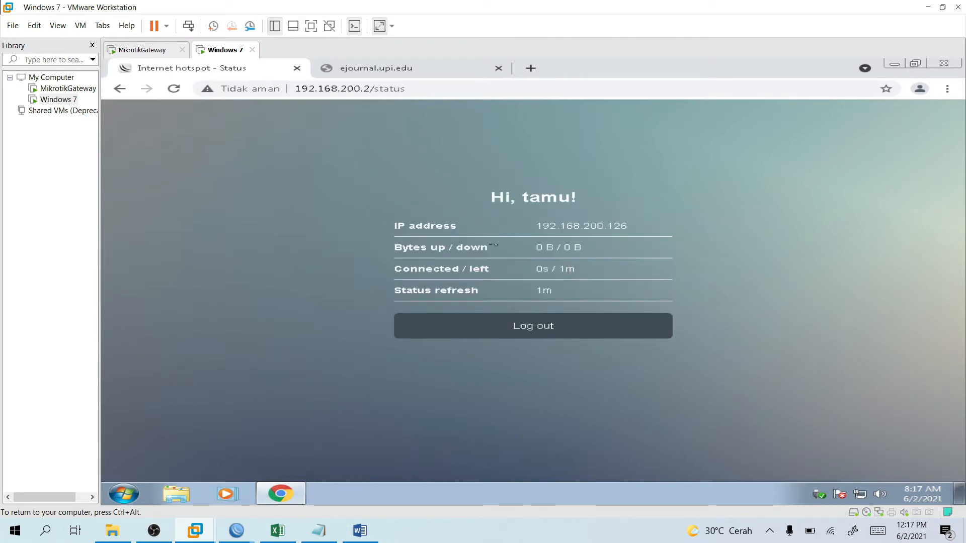
Retry loading the ejournal.upi.edu tab and dismiss the blocked-downloads notice.
{"action": "left_click", "coordinate": [445, 78]}
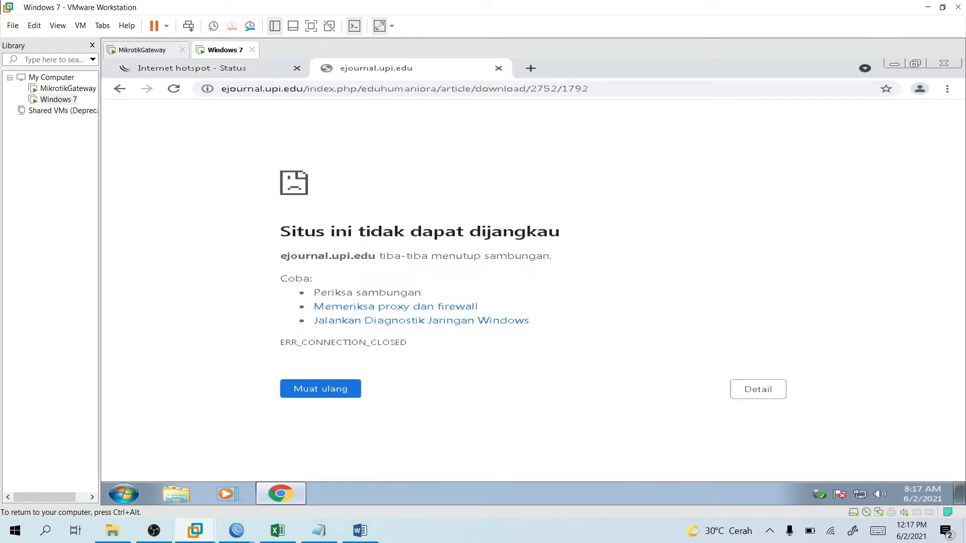
{"action": "left_click", "coordinate": [173, 89]}
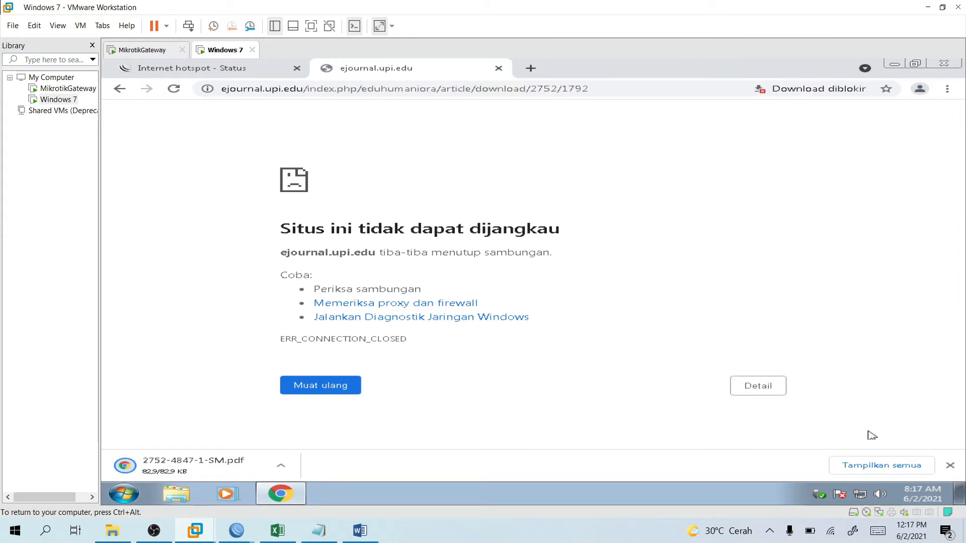
{"action": "left_click", "coordinate": [825, 92]}
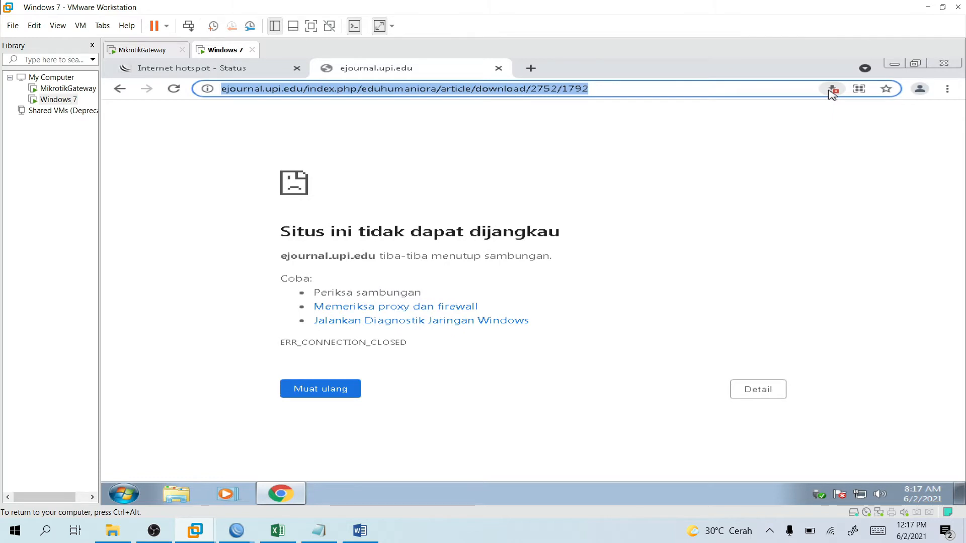
{"action": "left_click", "coordinate": [832, 89]}
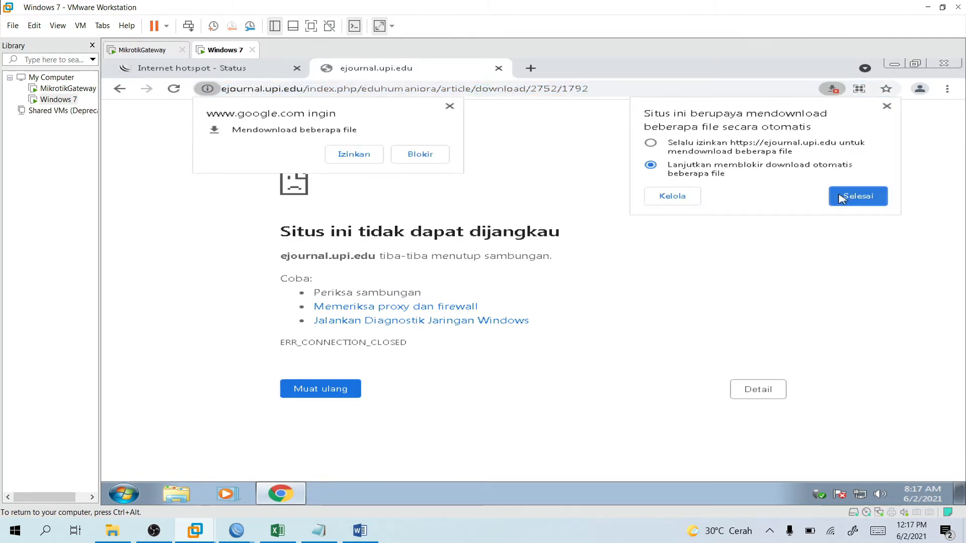
{"action": "left_click", "coordinate": [838, 195]}
Open google.com, search for banyuwangi, and return to the hotspot status tab.
{"action": "type", "text": "google.com"}
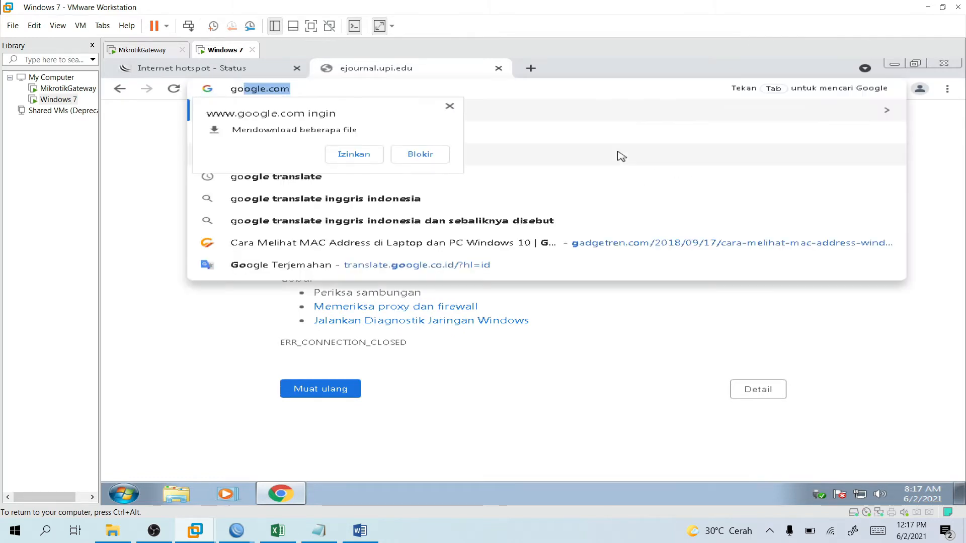
{"action": "key", "text": "Return"}
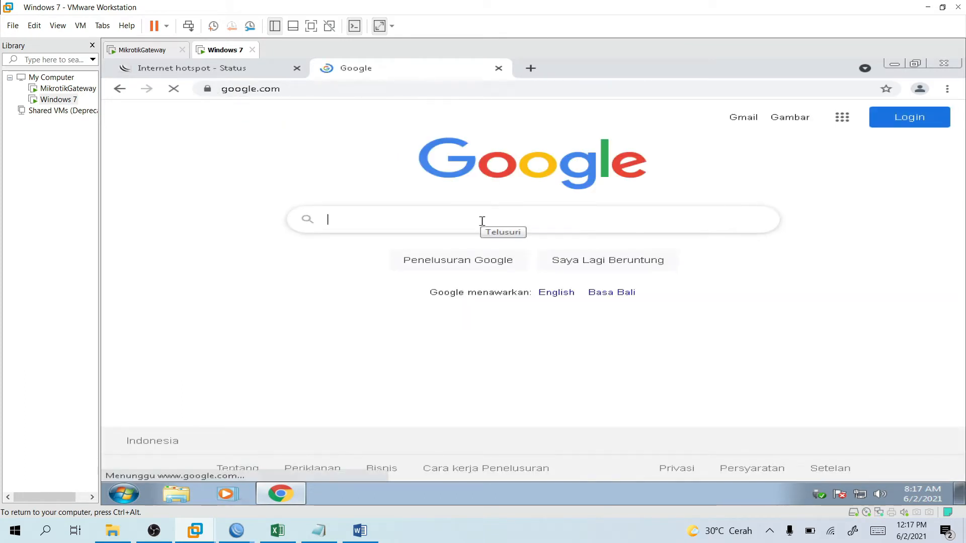
{"action": "type", "text": "nateri"}
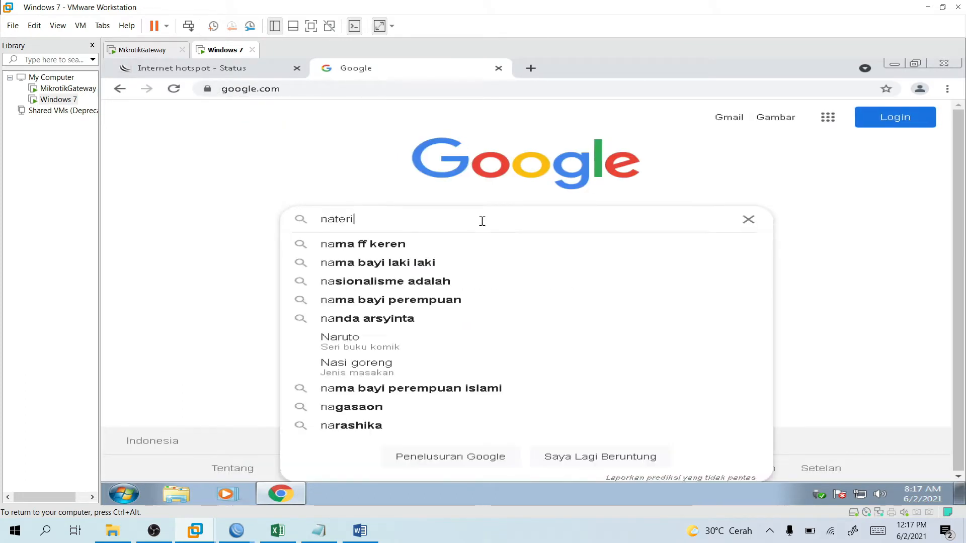
{"action": "key", "text": "BackSpace"}
{"action": "key", "text": "BackSpace"}
{"action": "key", "text": "BackSpace"}
{"action": "key", "text": "BackSpace"}
{"action": "key", "text": "BackSpace"}
{"action": "key", "text": "BackSpace"}
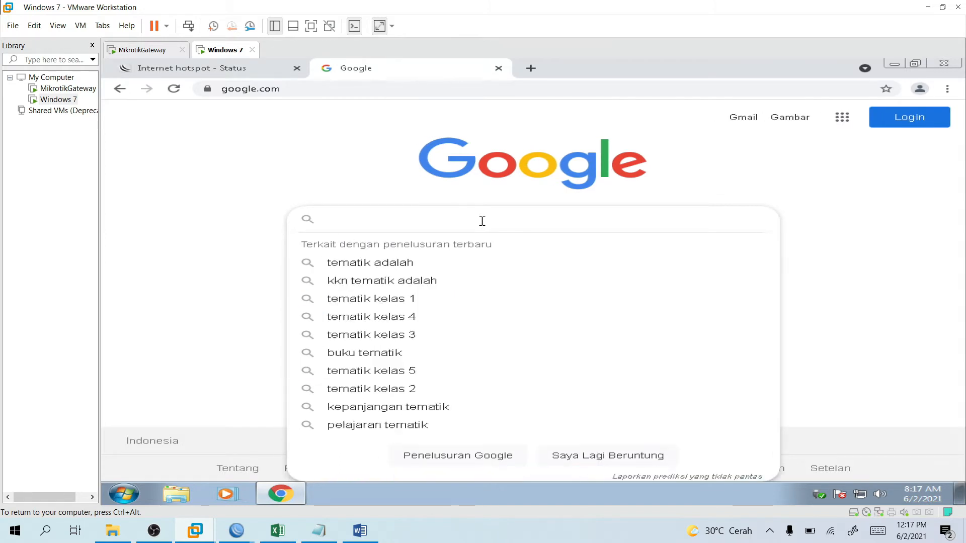
{"action": "type", "text": "banyuwangi"}
{"action": "key", "text": "Return"}
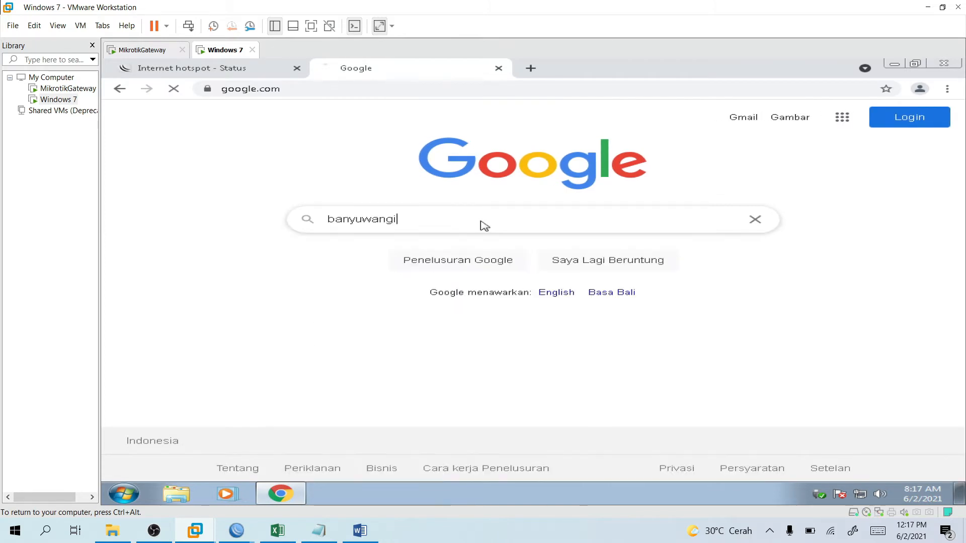
{"action": "left_click", "coordinate": [252, 74]}
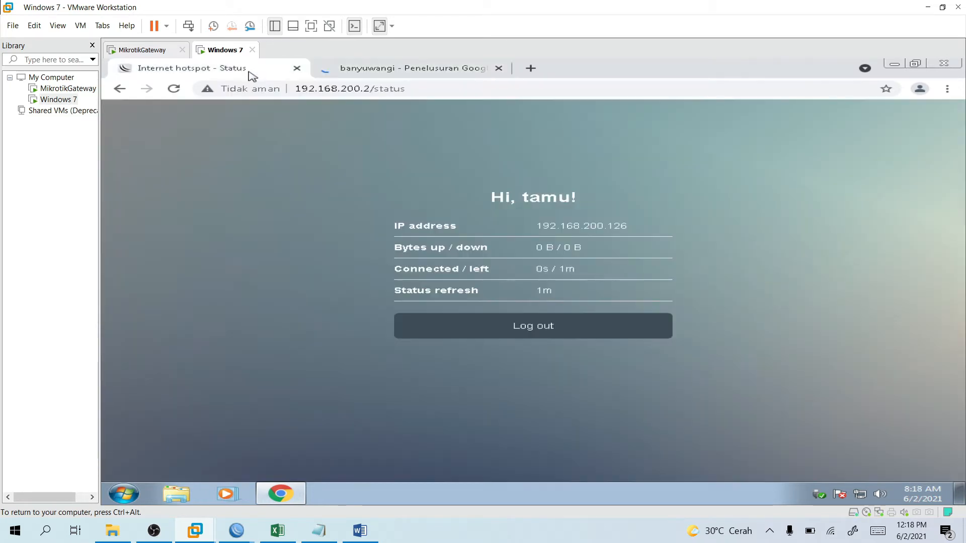
Reload the hotspot status page to show 59.5 KiB / 577.9 KiB transferred and 25s left.
{"action": "left_click", "coordinate": [182, 90]}
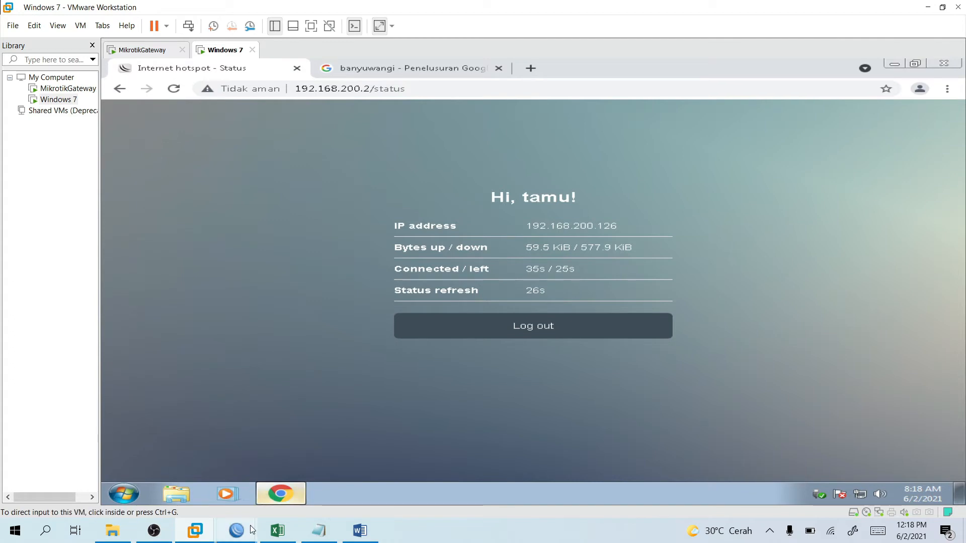
{"action": "mouse_move", "coordinate": [252, 530]}
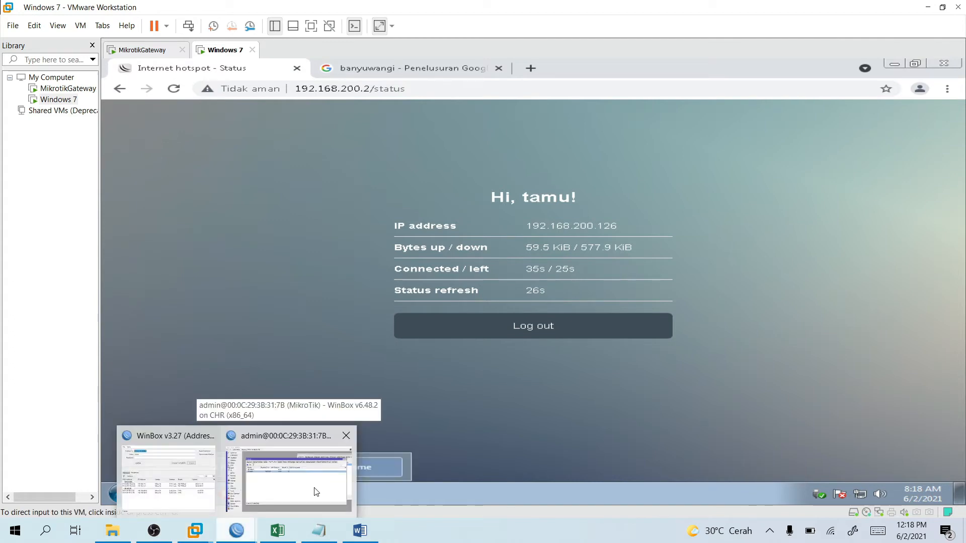
Back in WinBox, compare tamu's 00:01:10 uptime in Users with its profile in User Profiles.
{"action": "left_click", "coordinate": [316, 492]}
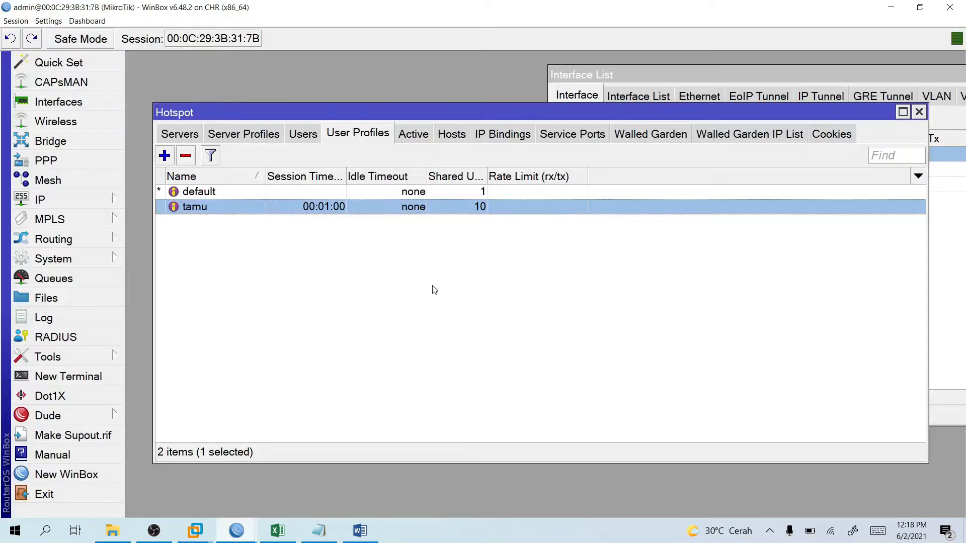
{"action": "left_click", "coordinate": [303, 134]}
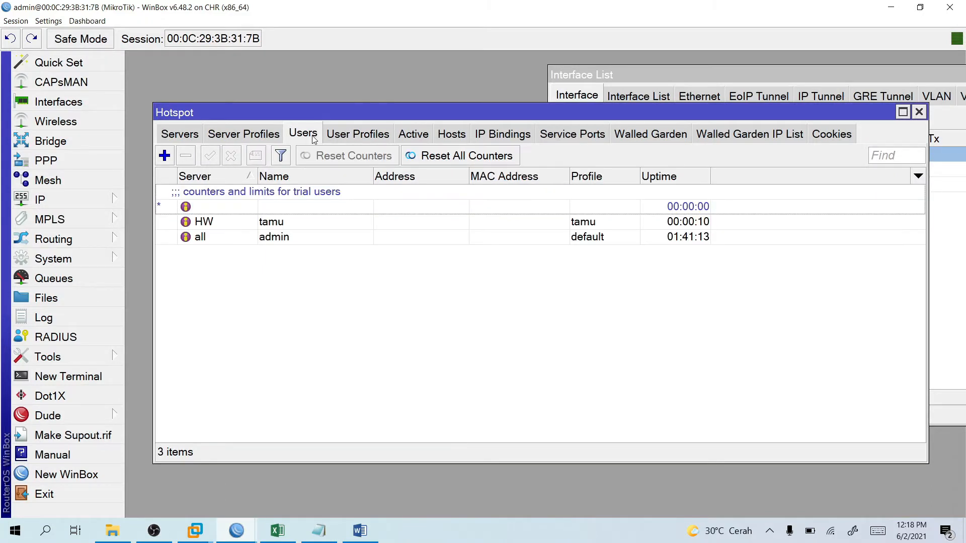
{"action": "left_click", "coordinate": [345, 135]}
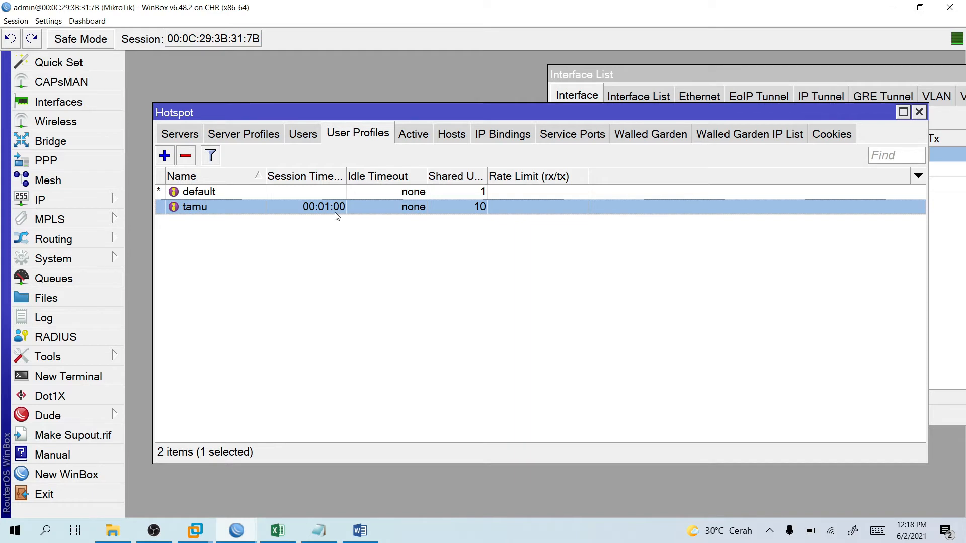
{"action": "left_click", "coordinate": [303, 135]}
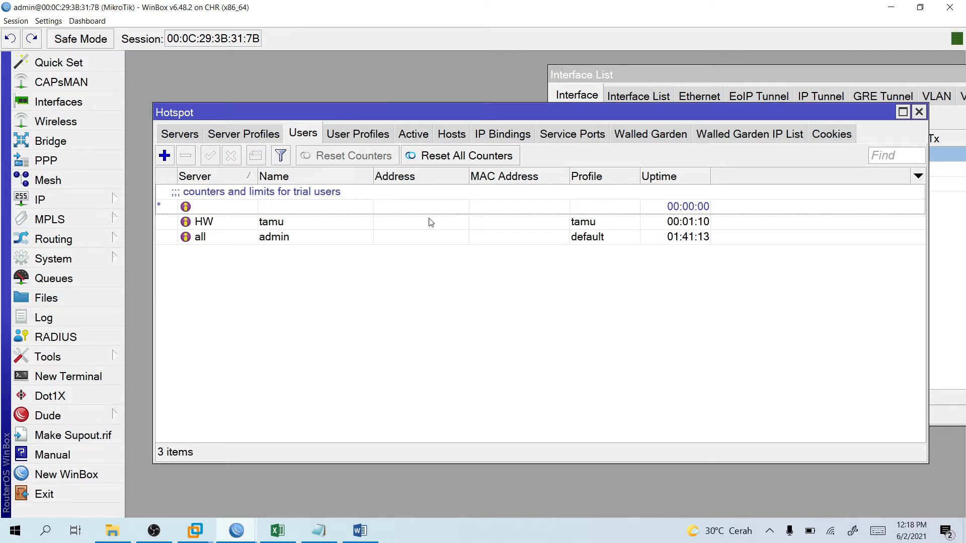
{"action": "left_click", "coordinate": [356, 135]}
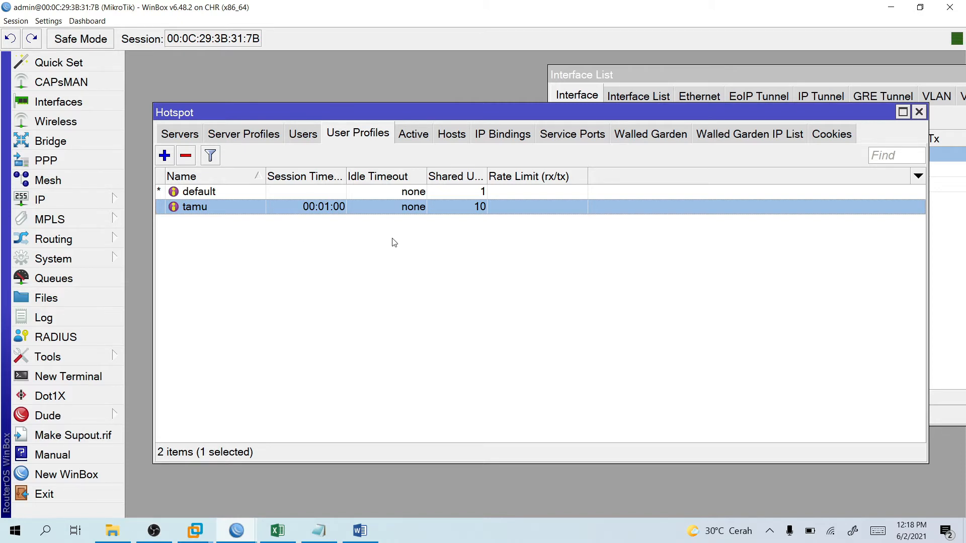
Scroll the Word guide past the user-creation steps to the final Hotspot Users screenshot and section 7.7.
{"action": "left_click", "coordinate": [348, 529]}
{"action": "scroll", "coordinate": [397, 414], "scroll_direction": "down", "scroll_amount": 3}
{"action": "scroll", "coordinate": [397, 416], "scroll_direction": "down", "scroll_amount": 10}
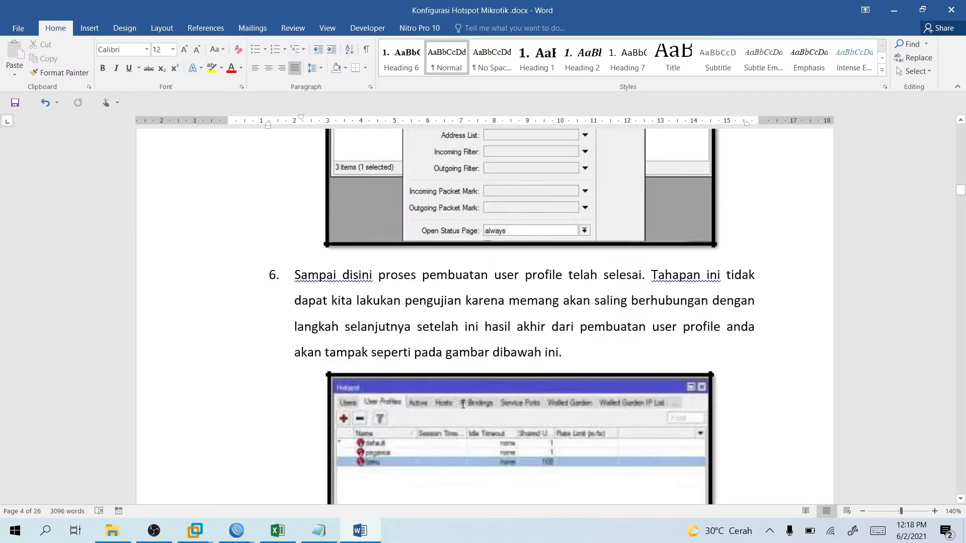
{"action": "scroll", "coordinate": [468, 403], "scroll_direction": "down", "scroll_amount": 8}
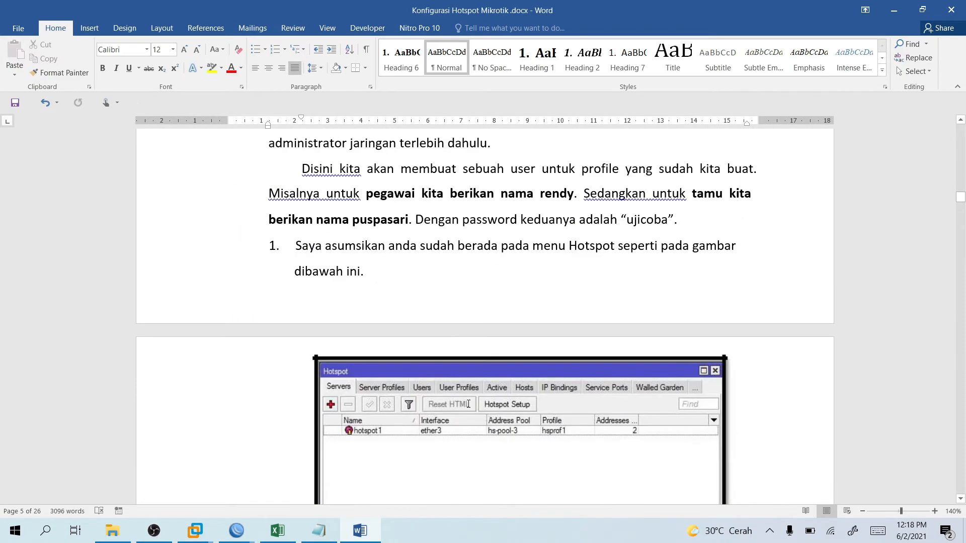
{"action": "scroll", "coordinate": [537, 386], "scroll_direction": "down", "scroll_amount": 6}
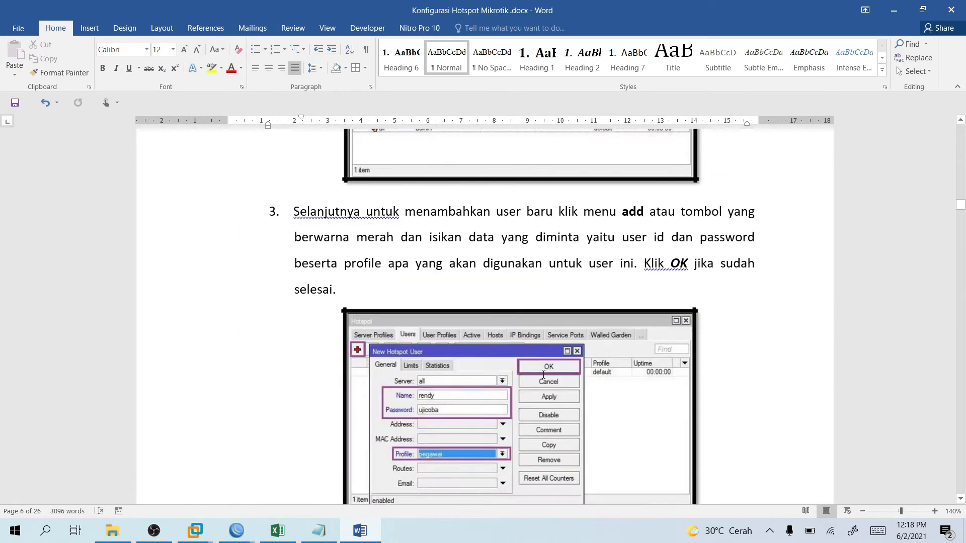
{"action": "scroll", "coordinate": [468, 371], "scroll_direction": "down", "scroll_amount": 3}
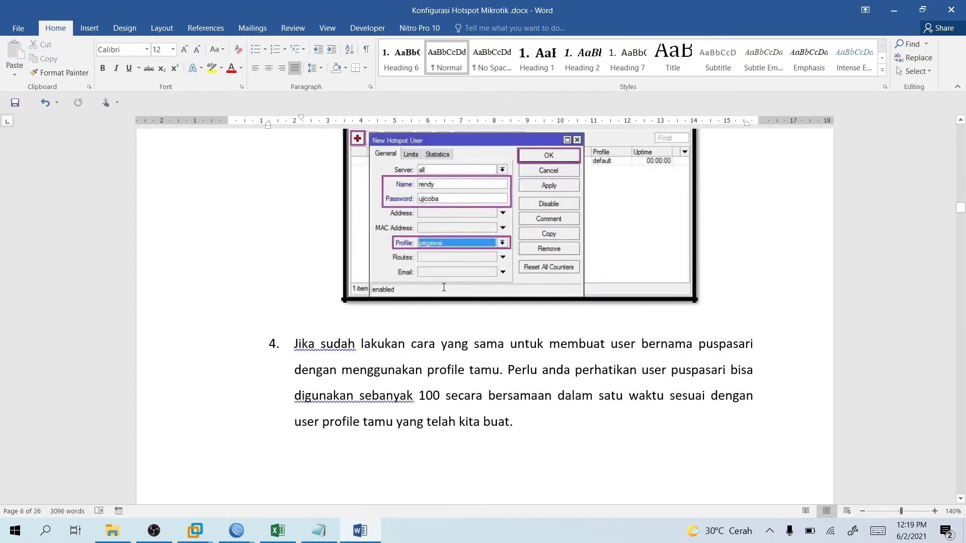
{"action": "scroll", "coordinate": [444, 287], "scroll_direction": "down", "scroll_amount": 3}
{"action": "scroll", "coordinate": [443, 287], "scroll_direction": "down", "scroll_amount": 4}
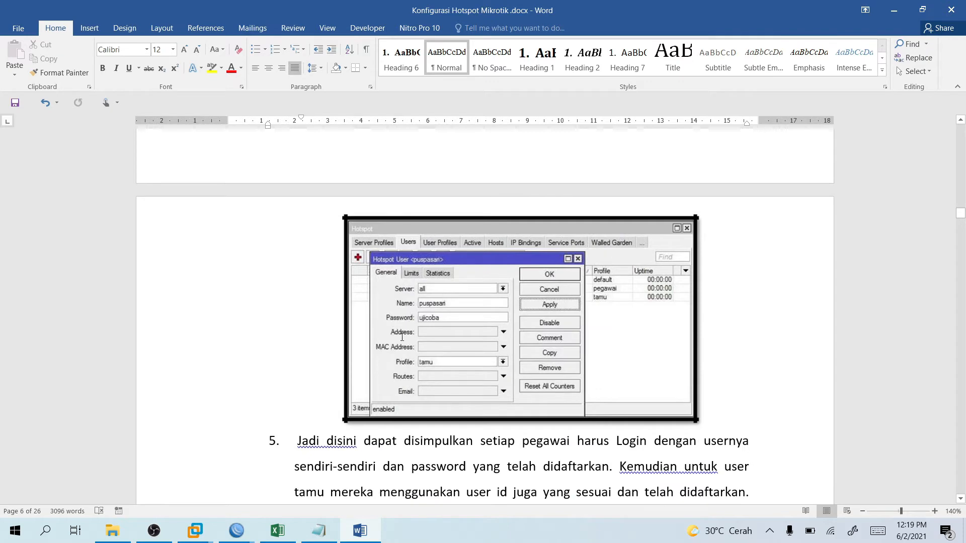
{"action": "scroll", "coordinate": [397, 347], "scroll_direction": "down", "scroll_amount": 5}
{"action": "scroll", "coordinate": [395, 358], "scroll_direction": "up", "scroll_amount": 3}
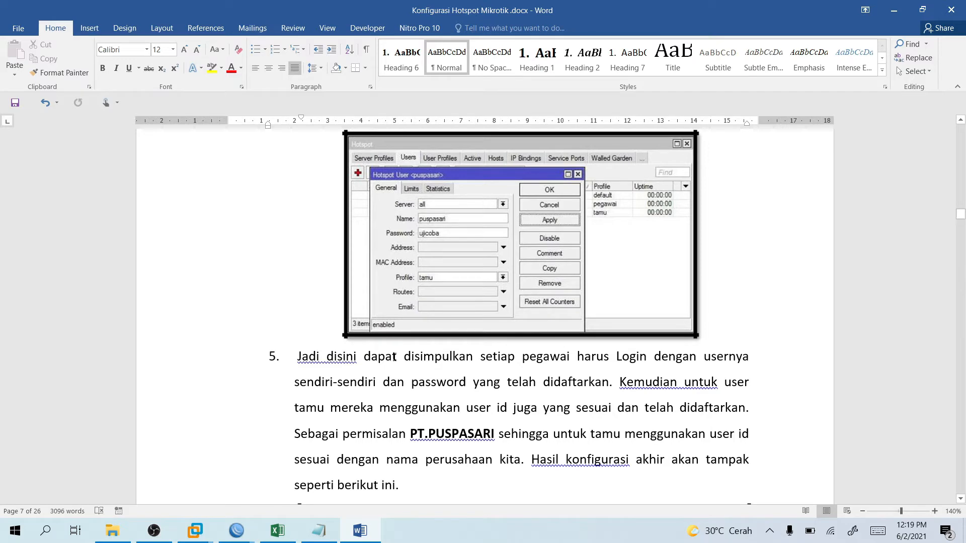
{"action": "right_click", "coordinate": [400, 380]}
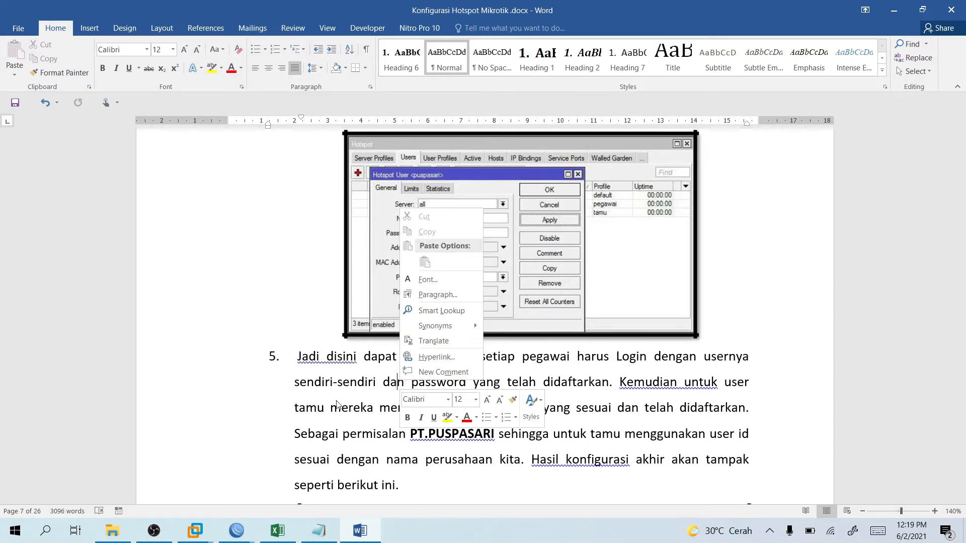
{"action": "key", "text": "Escape"}
{"action": "scroll", "coordinate": [404, 375], "scroll_direction": "down", "scroll_amount": 1}
{"action": "scroll", "coordinate": [404, 375], "scroll_direction": "down", "scroll_amount": 6}
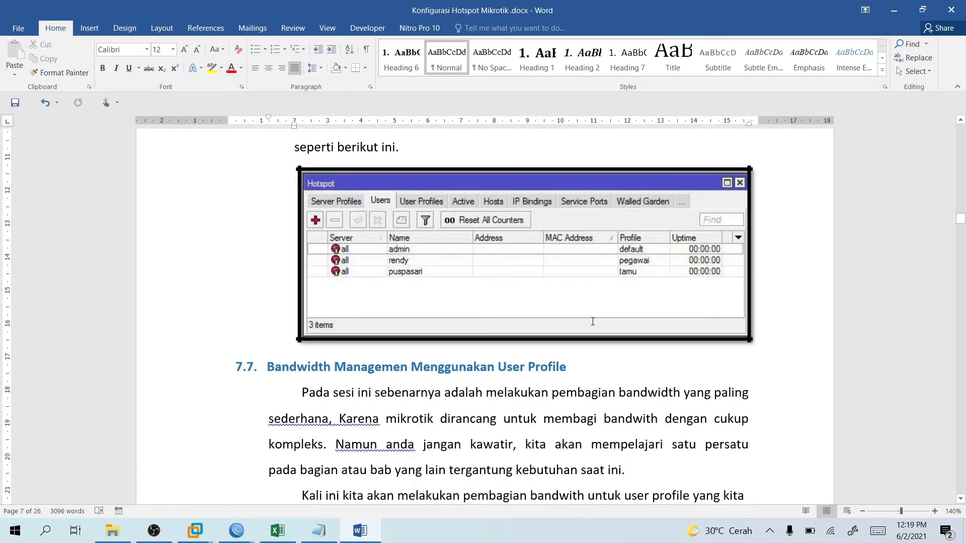
{"action": "scroll", "coordinate": [536, 175], "scroll_direction": "down", "scroll_amount": 2}
{"action": "scroll", "coordinate": [536, 175], "scroll_direction": "up", "scroll_amount": 2}
Start a new user profile named Keluarga with session timeout 00:60:00.
{"action": "left_click", "coordinate": [893, 10]}
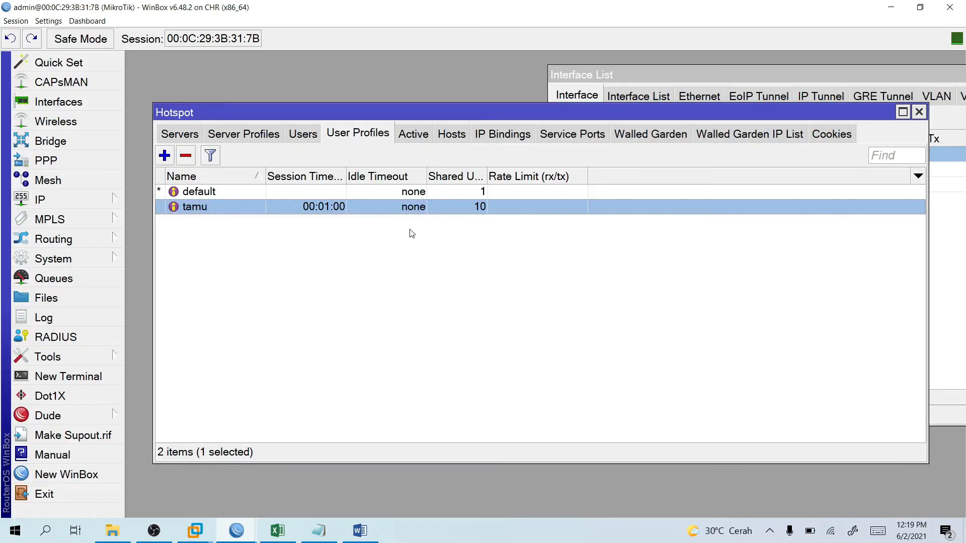
{"action": "left_click", "coordinate": [376, 249]}
{"action": "left_click", "coordinate": [165, 156]}
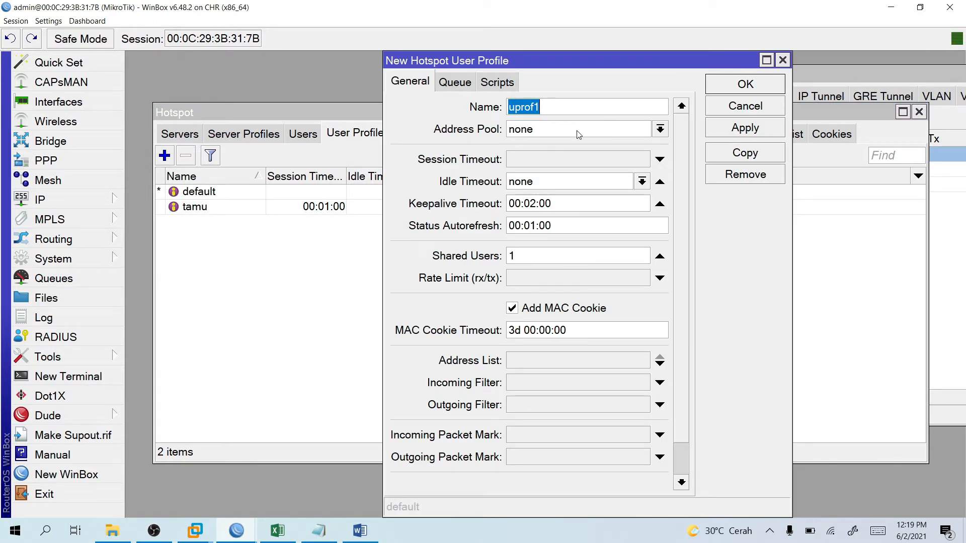
{"action": "type", "text": "Keluarga"}
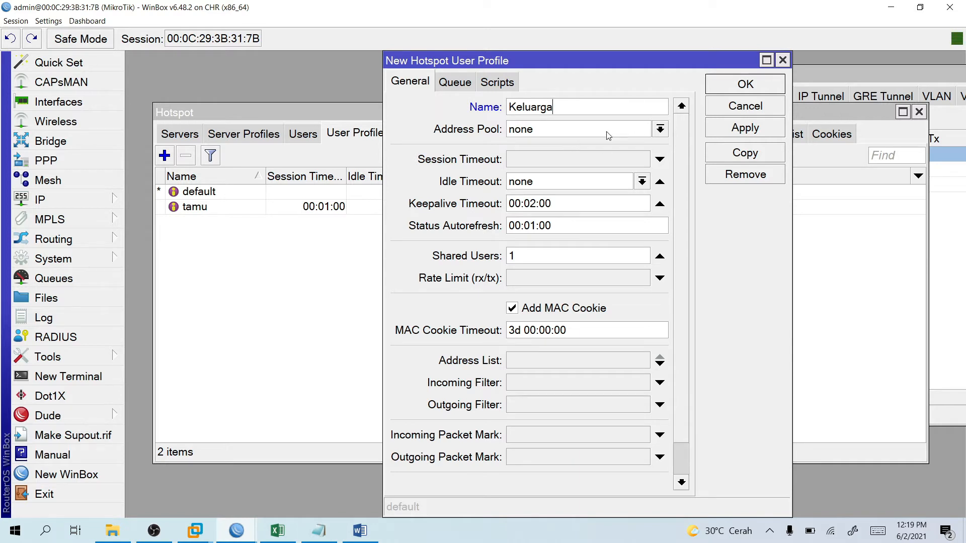
{"action": "left_click", "coordinate": [551, 160]}
{"action": "left_click_drag", "start_coordinate": [551, 159], "coordinate": [524, 159]}
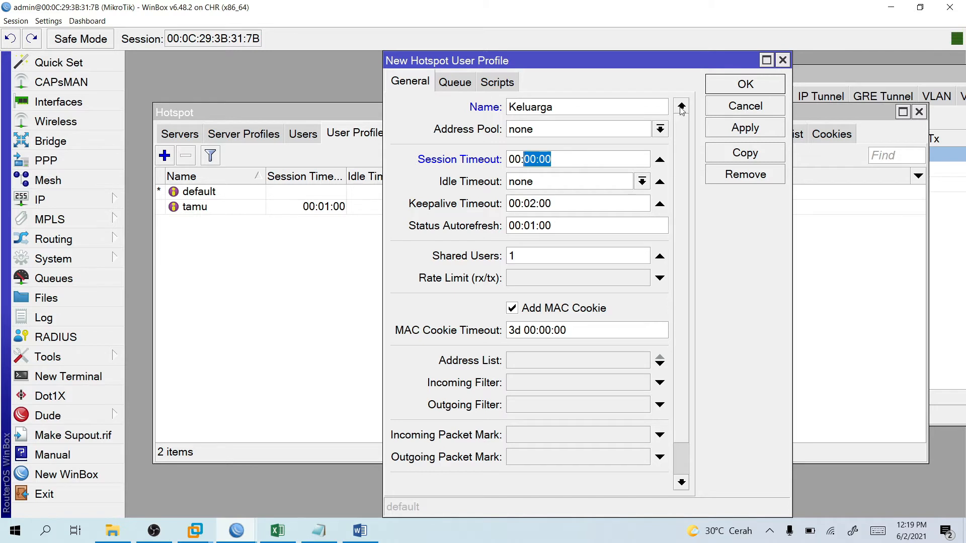
{"action": "left_click", "coordinate": [571, 161]}
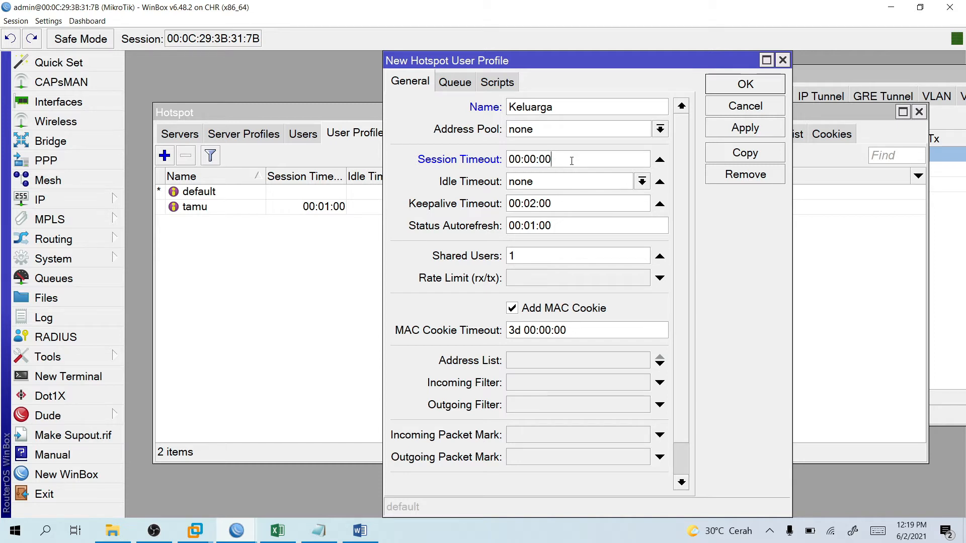
{"action": "left_click_drag", "start_coordinate": [571, 161], "coordinate": [508, 157]}
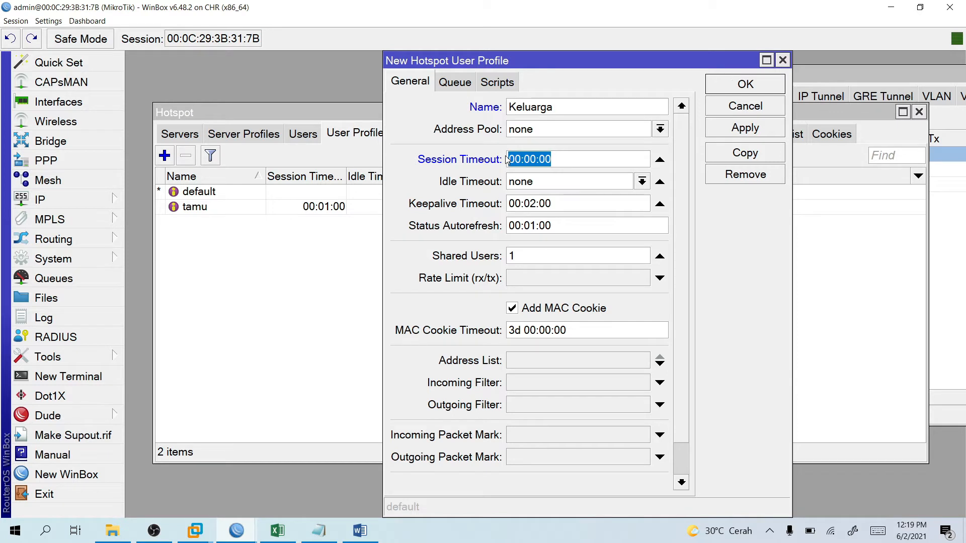
{"action": "left_click", "coordinate": [592, 165]}
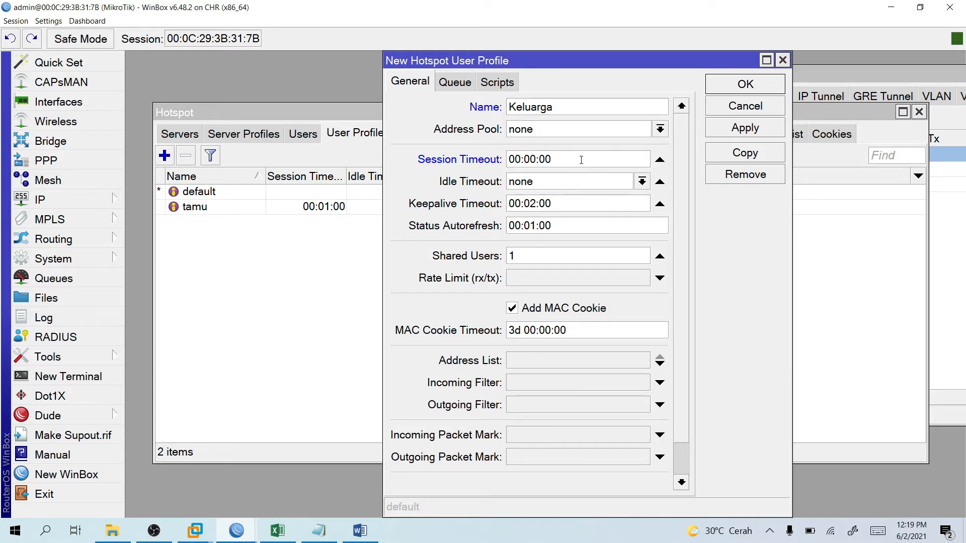
{"action": "key", "text": "shift+Left"}
{"action": "key", "text": "shift+Left"}
{"action": "key", "text": "shift+Left"}
{"action": "key", "text": "shift+Left"}
{"action": "key", "text": "shift+Left"}
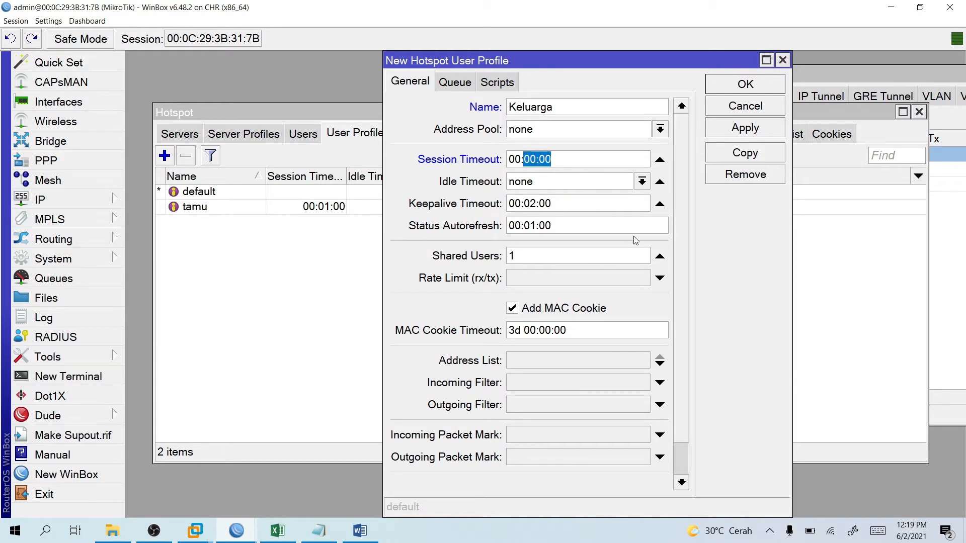
{"action": "key", "text": "Left"}
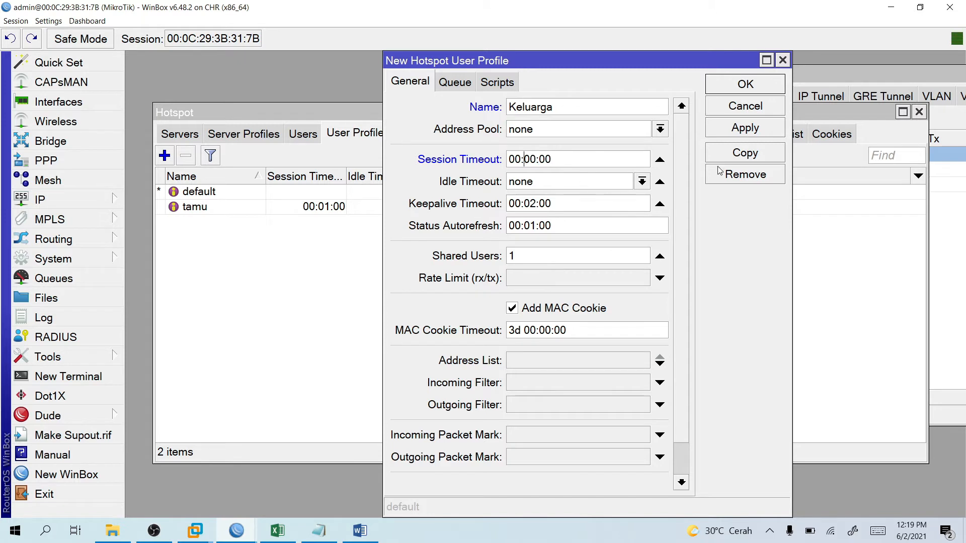
{"action": "key", "text": "Delete"}
{"action": "type", "text": "60"}
{"action": "key", "text": "Delete"}
Give Keluarga 4 shared users, turn off Add MAC Cookie, and save it.
{"action": "double_click", "coordinate": [535, 260]}
{"action": "type", "text": "4"}
{"action": "left_click", "coordinate": [555, 309]}
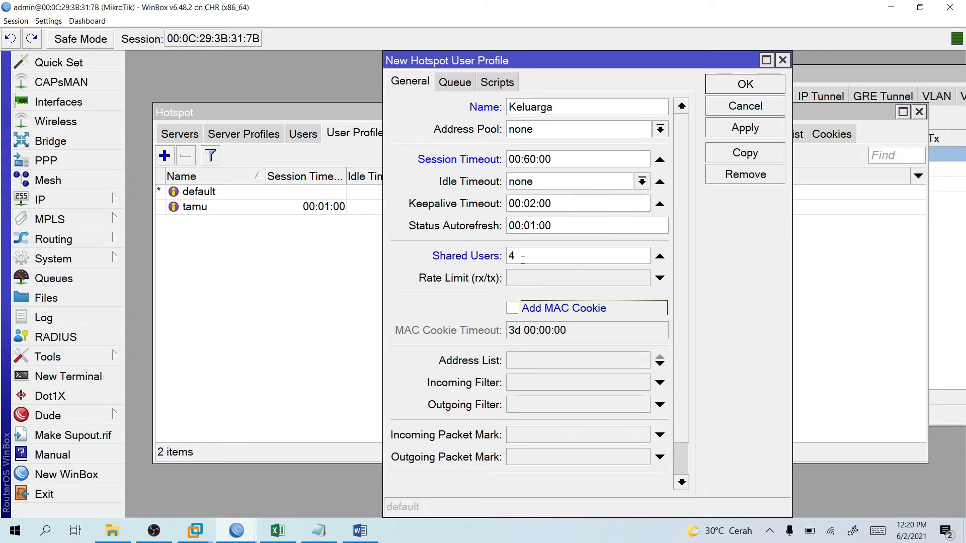
{"action": "left_click", "coordinate": [740, 85]}
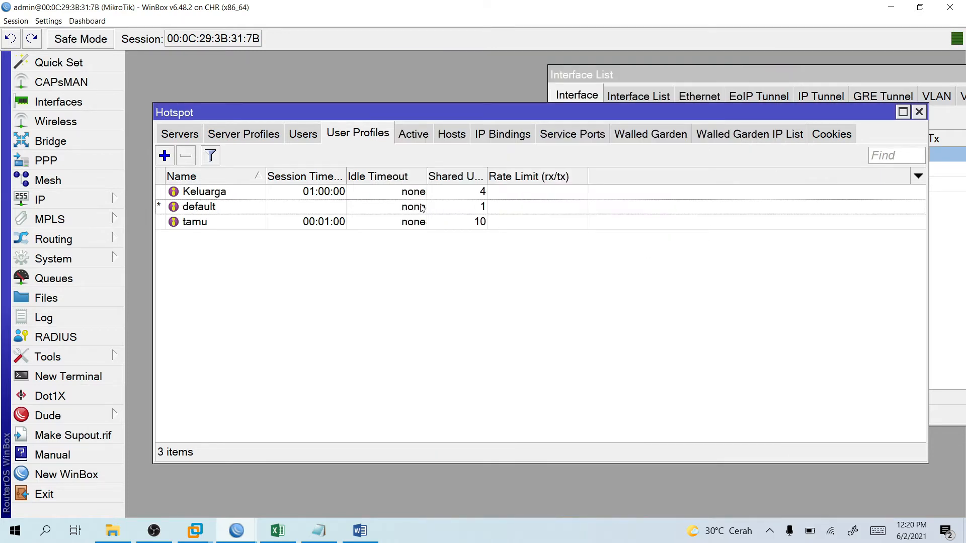
Add hotspot user 'anak' on server HW with a password and the Keluarga profile.
{"action": "left_click", "coordinate": [307, 137]}
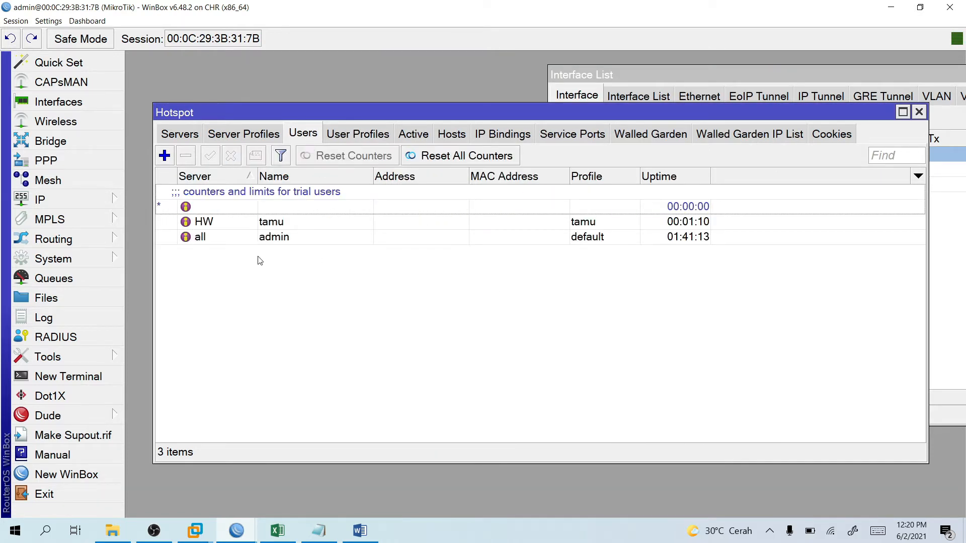
{"action": "left_click", "coordinate": [171, 157]}
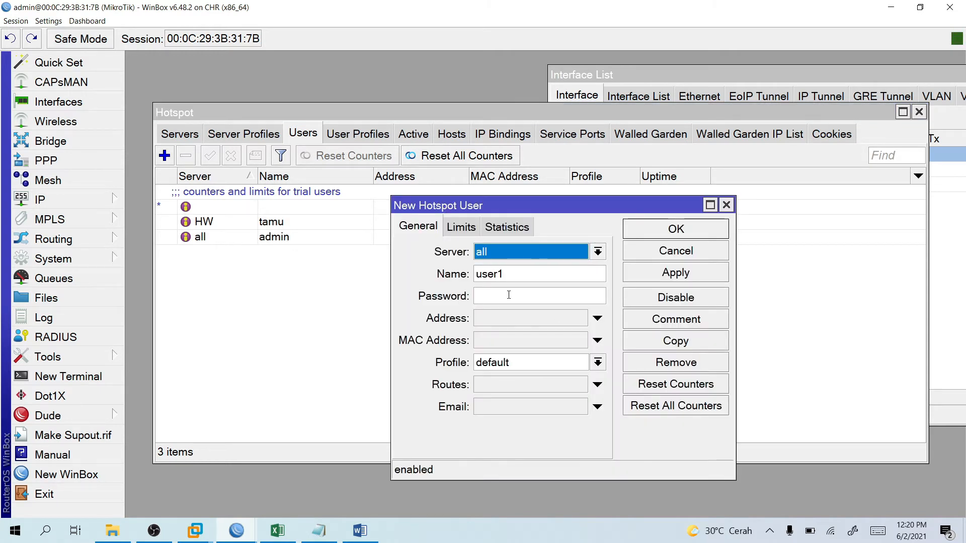
{"action": "left_click", "coordinate": [550, 256]}
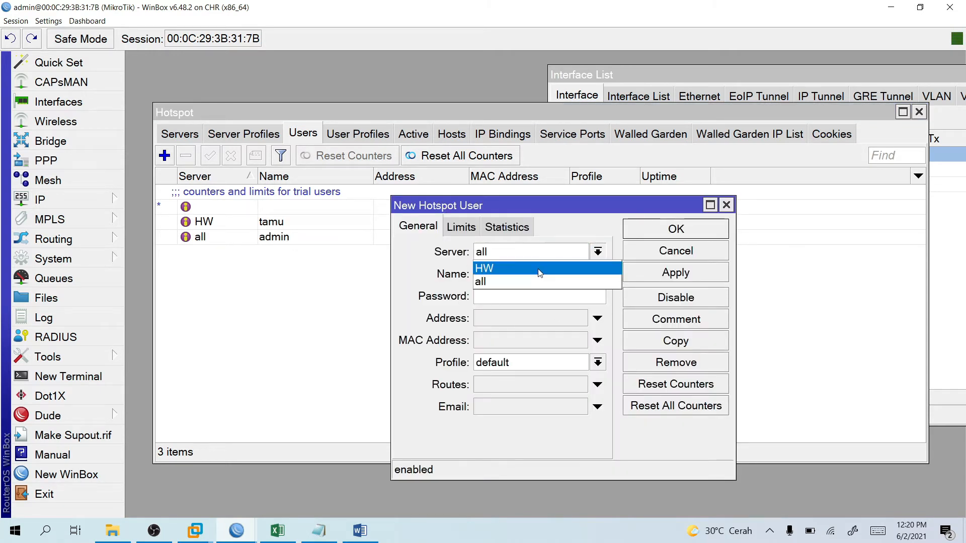
{"action": "left_click", "coordinate": [537, 266]}
{"action": "double_click", "coordinate": [532, 278]}
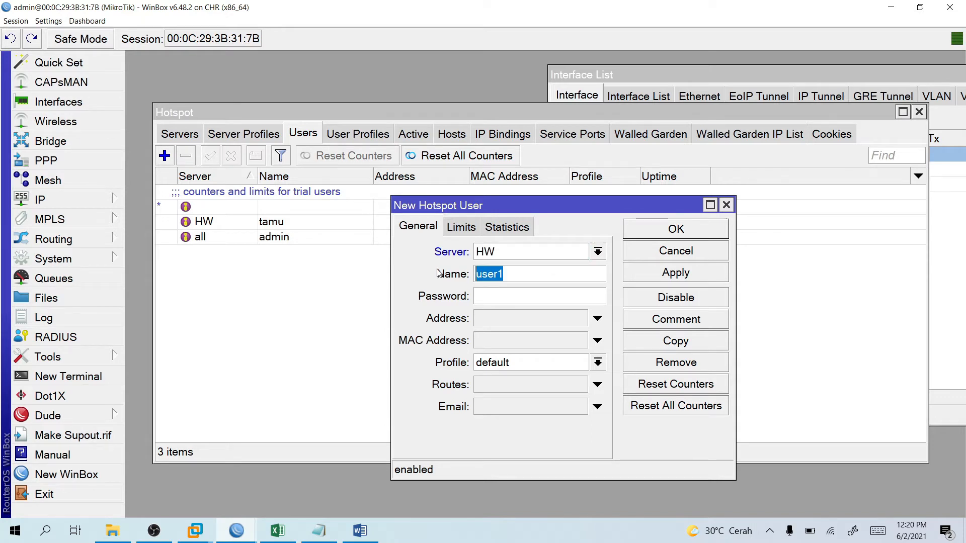
{"action": "type", "text": "anak"}
{"action": "left_click", "coordinate": [556, 301]}
{"action": "type", "text": "********"}
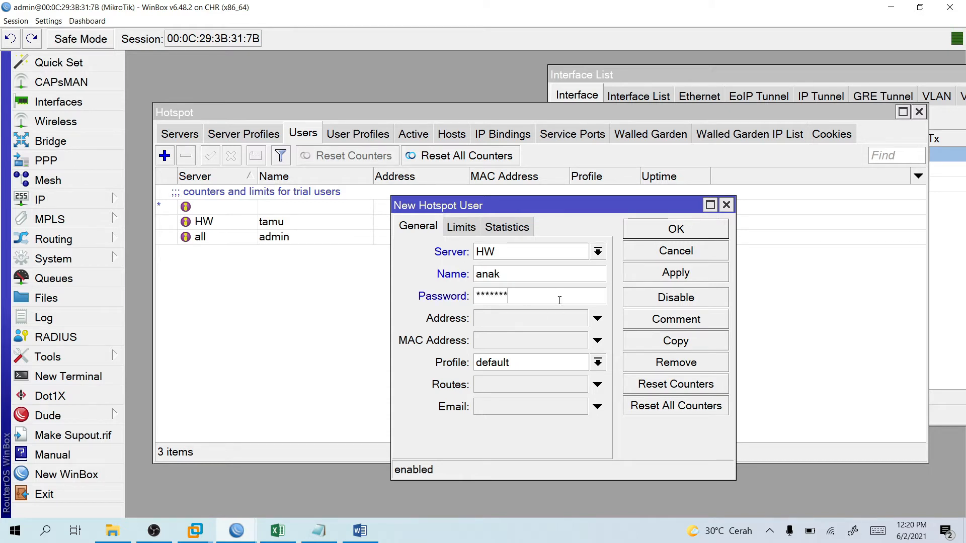
{"action": "left_click", "coordinate": [546, 363]}
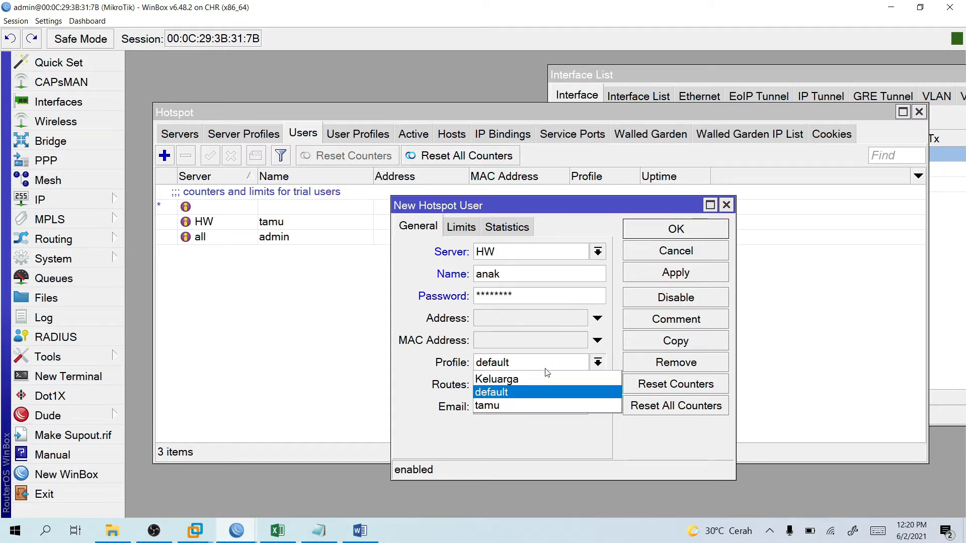
{"action": "left_click", "coordinate": [538, 379]}
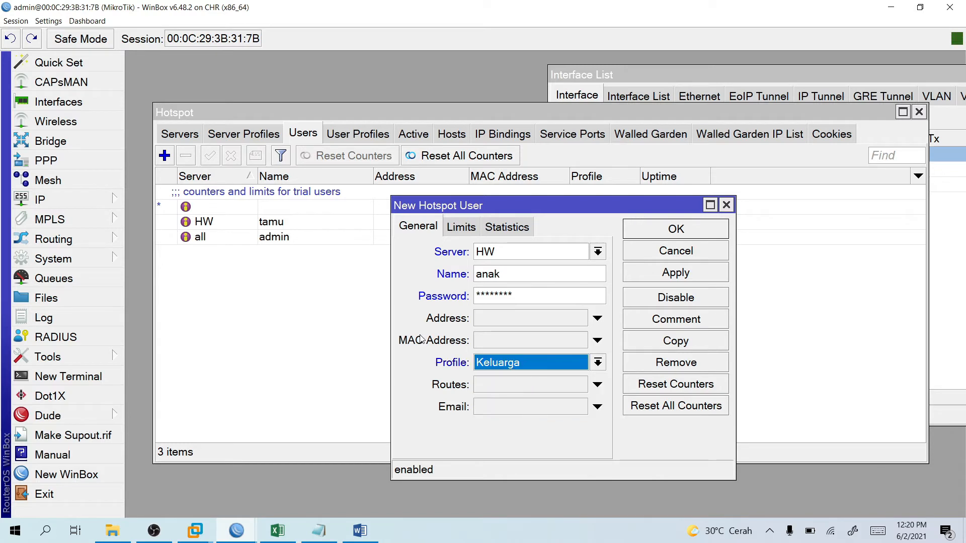
{"action": "left_click", "coordinate": [675, 230]}
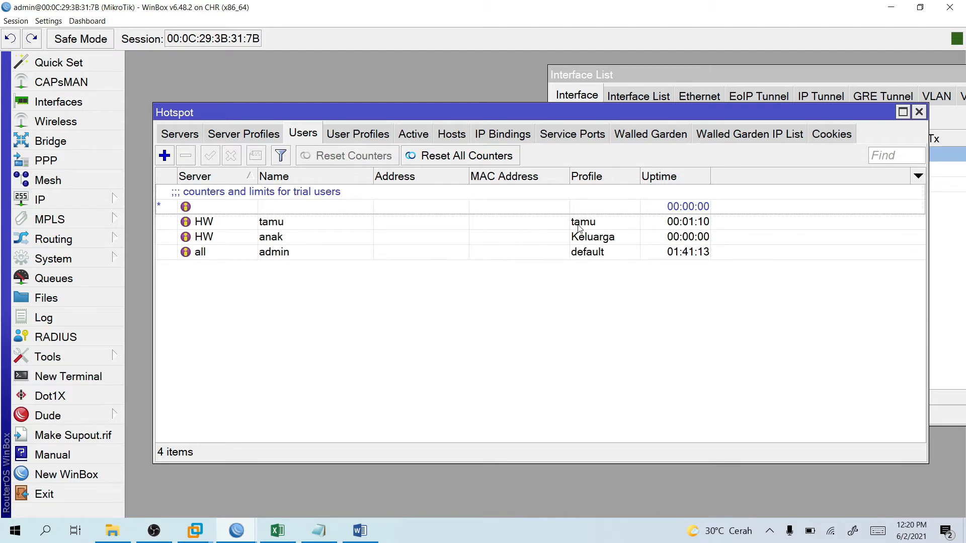
Check active hotspot sessions, then review the anak user's limits and traffic statistics.
{"action": "left_click", "coordinate": [422, 138]}
{"action": "left_click", "coordinate": [312, 138]}
{"action": "double_click", "coordinate": [314, 238]}
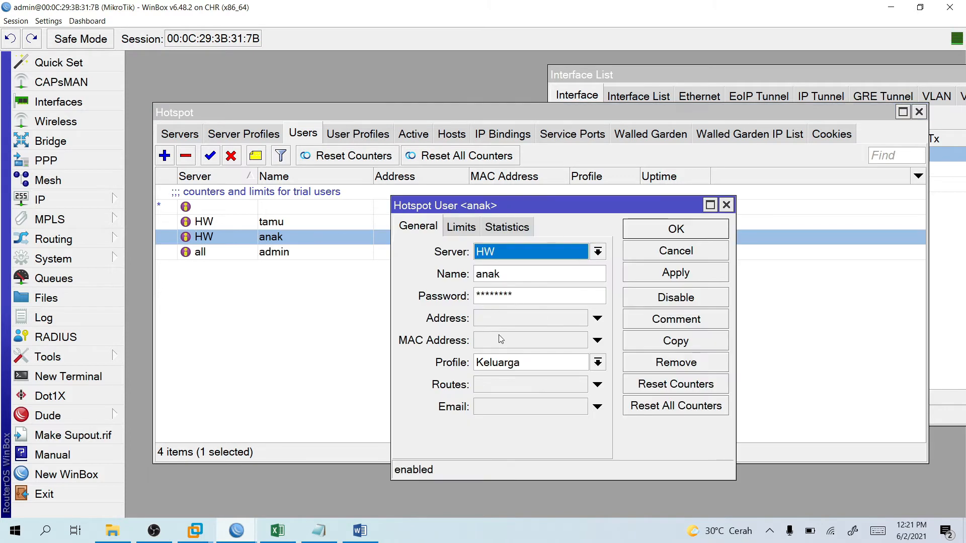
{"action": "left_click", "coordinate": [459, 231]}
{"action": "left_click", "coordinate": [504, 230]}
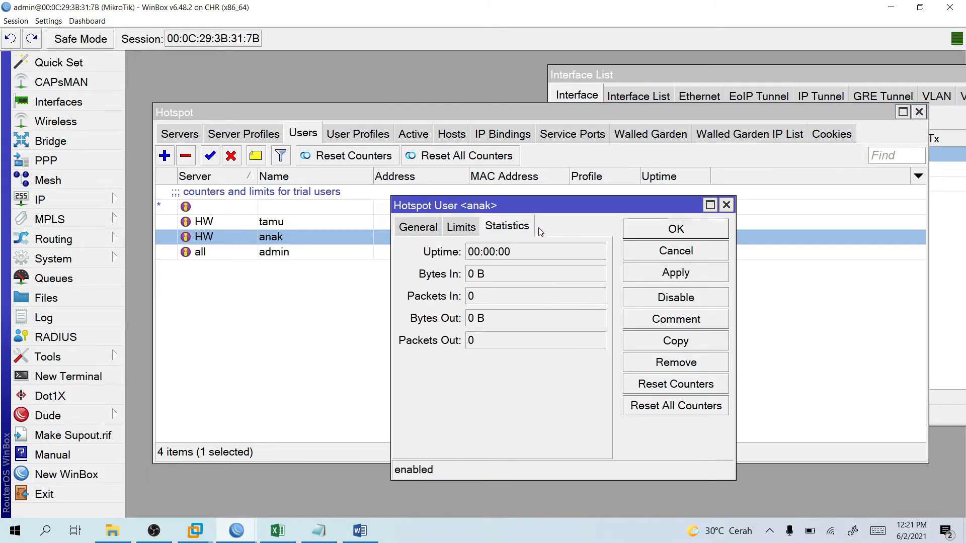
{"action": "left_click", "coordinate": [726, 205]}
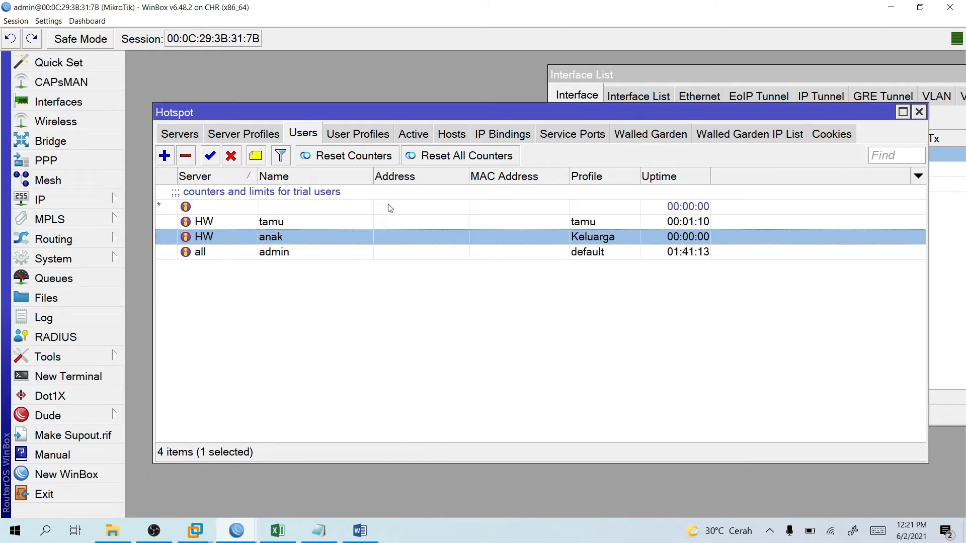
Inspect the Keluarga user profile's settings and bring the Word tutorial forward.
{"action": "left_click", "coordinate": [358, 133]}
{"action": "double_click", "coordinate": [222, 192]}
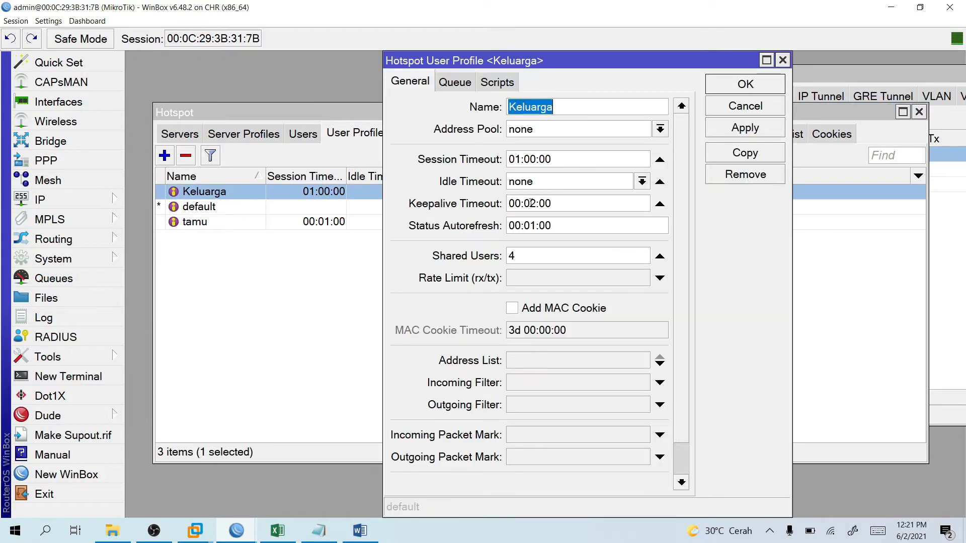
{"action": "left_click", "coordinate": [783, 60]}
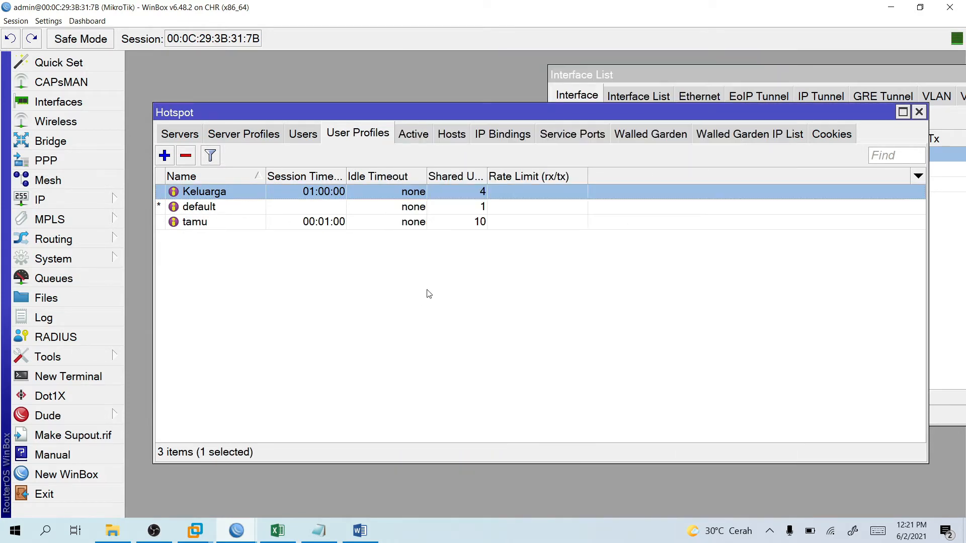
{"action": "left_click", "coordinate": [361, 529]}
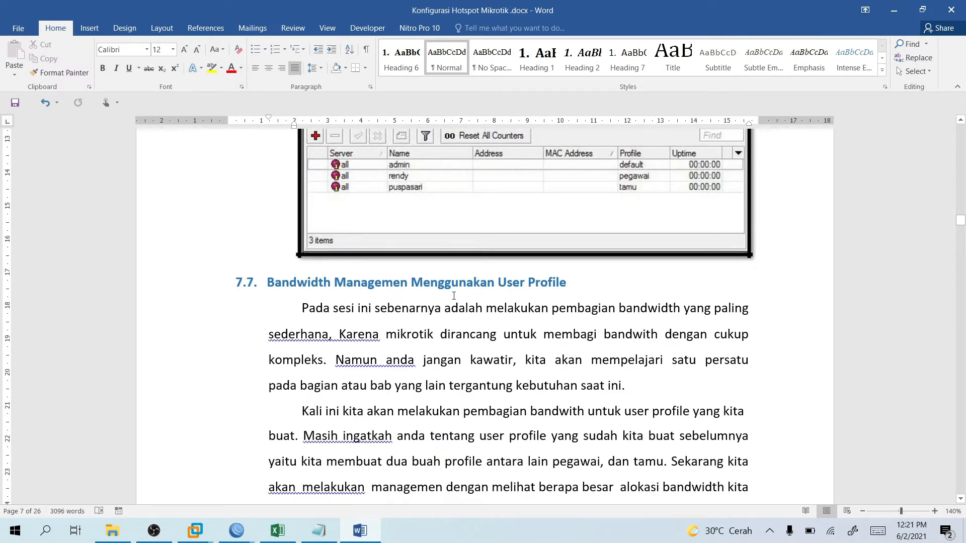
Read section 7.7's user-profile bandwidth steps in the Word guide, then return to WinBox.
{"action": "left_click", "coordinate": [894, 10]}
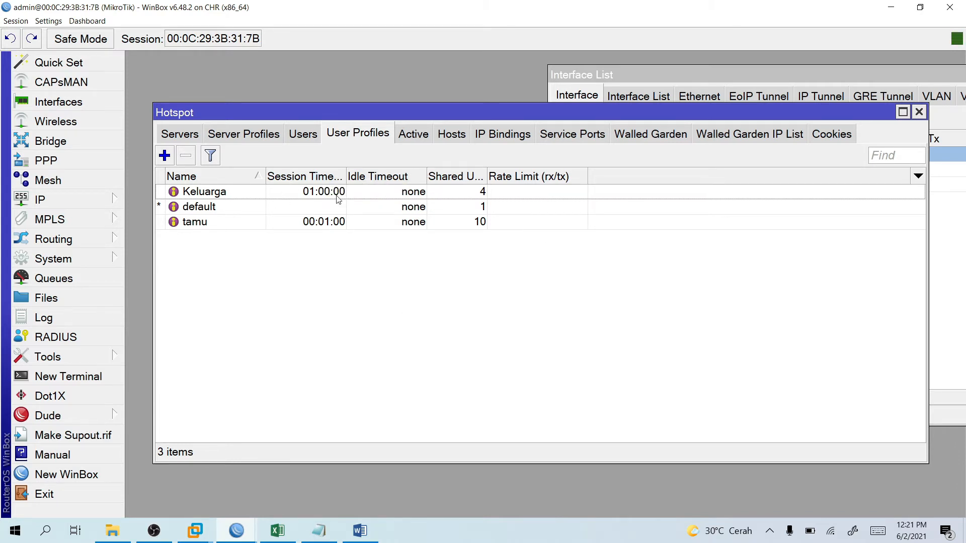
{"action": "left_click", "coordinate": [360, 531]}
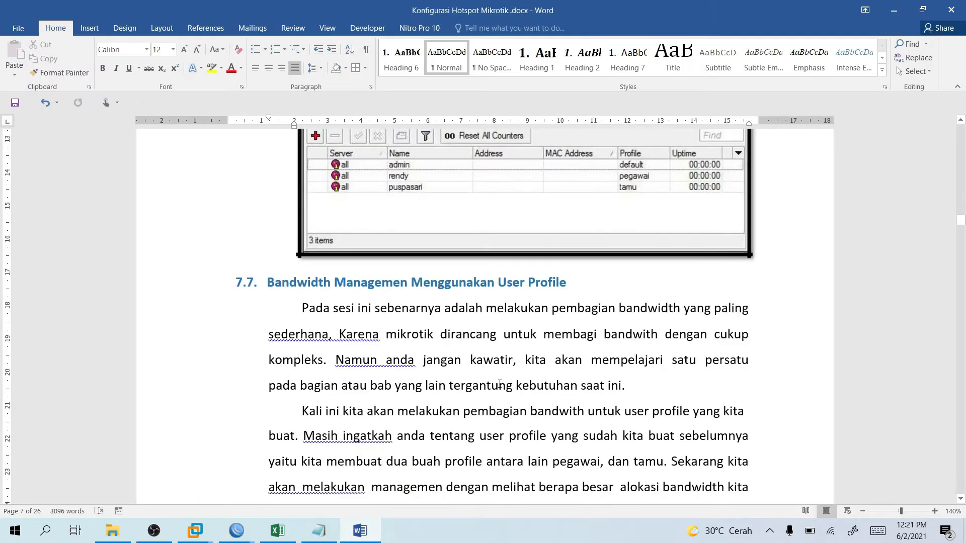
{"action": "scroll", "coordinate": [499, 352], "scroll_direction": "down", "scroll_amount": 2}
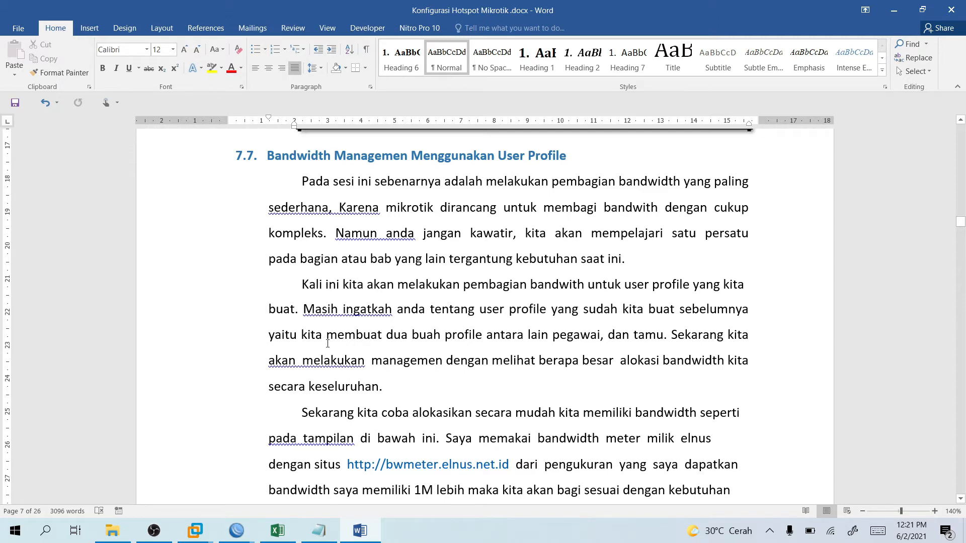
{"action": "scroll", "coordinate": [362, 262], "scroll_direction": "down", "scroll_amount": 3}
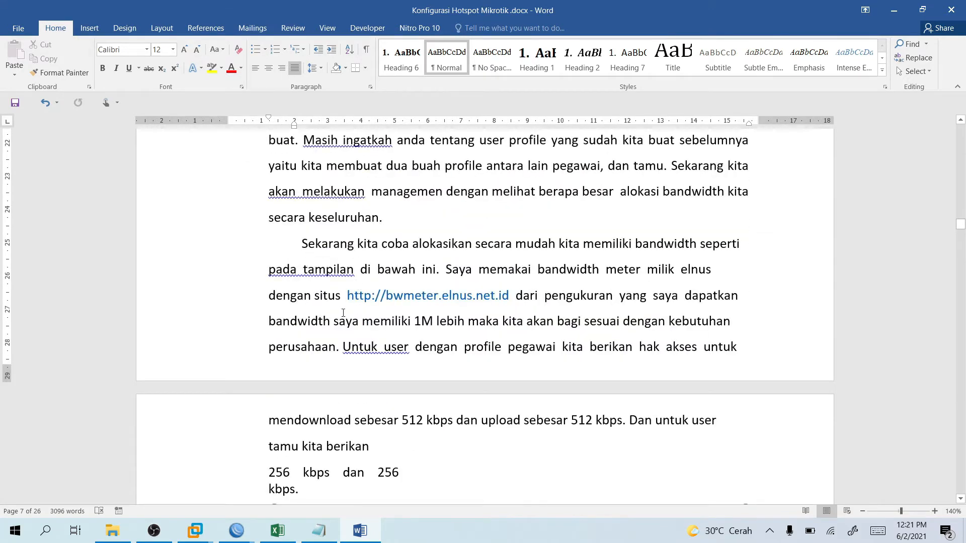
{"action": "scroll", "coordinate": [507, 280], "scroll_direction": "down", "scroll_amount": 4}
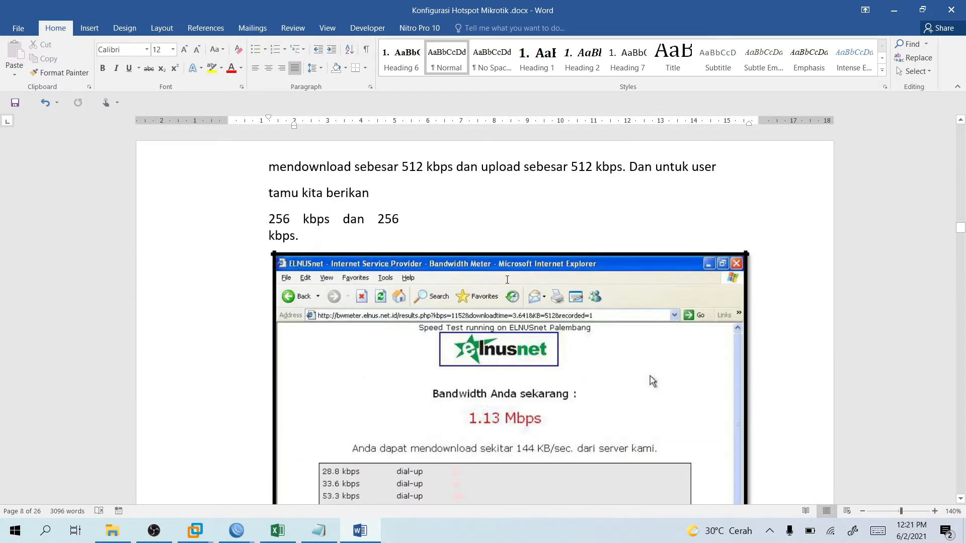
{"action": "scroll", "coordinate": [403, 291], "scroll_direction": "down", "scroll_amount": 10}
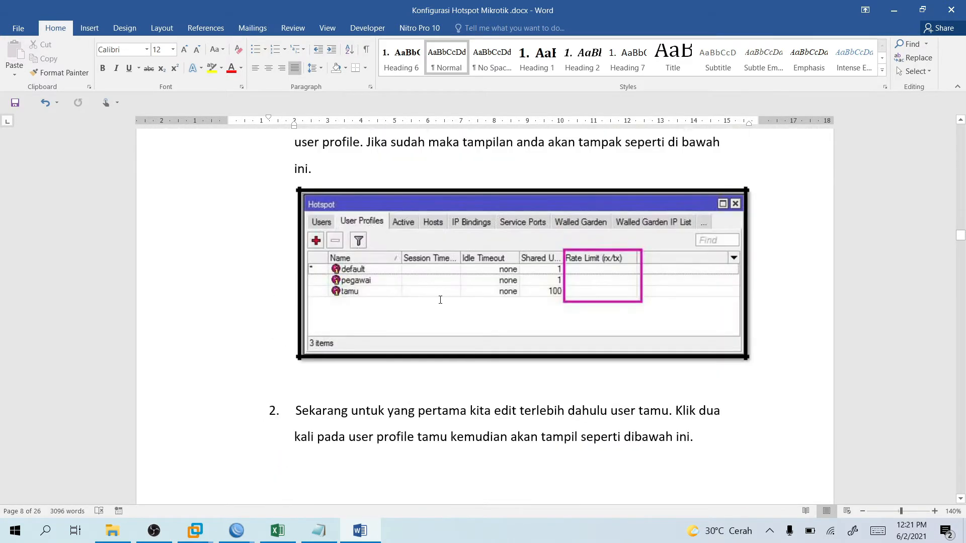
{"action": "scroll", "coordinate": [449, 299], "scroll_direction": "down", "scroll_amount": 7}
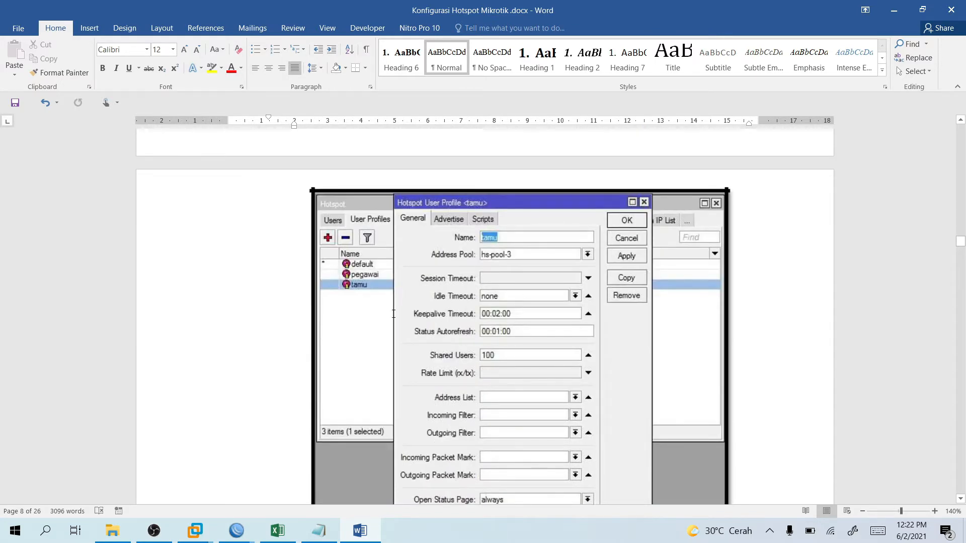
{"action": "scroll", "coordinate": [471, 138], "scroll_direction": "down", "scroll_amount": 8}
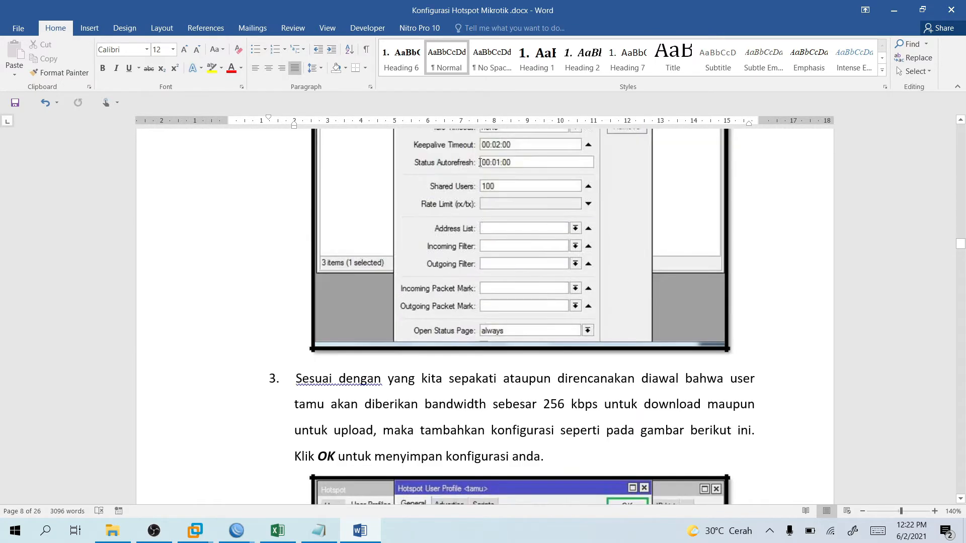
{"action": "scroll", "coordinate": [485, 191], "scroll_direction": "down", "scroll_amount": 1}
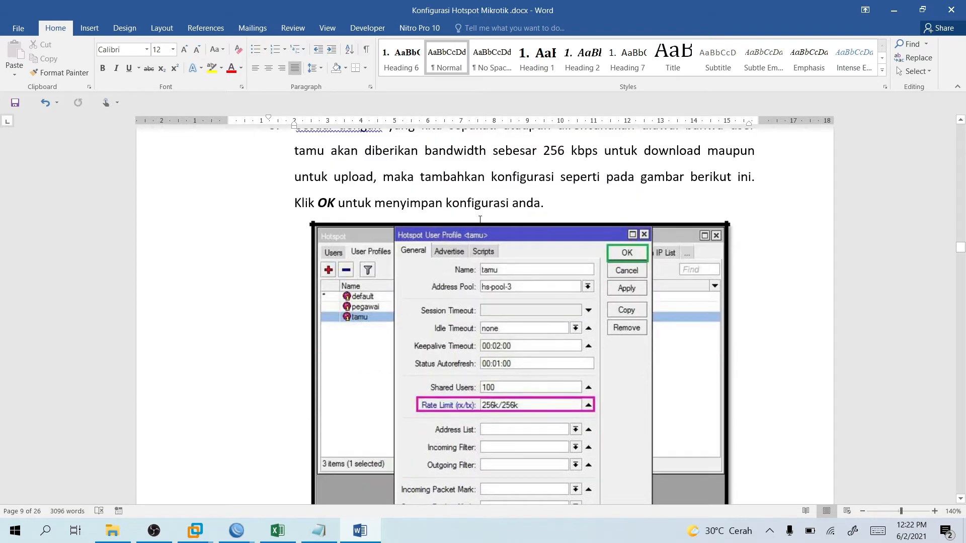
{"action": "left_click", "coordinate": [893, 11]}
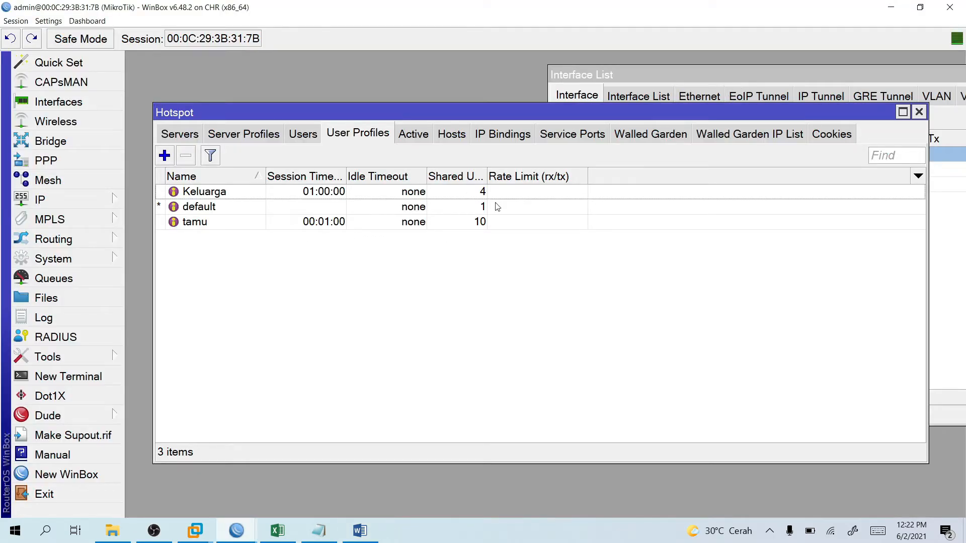
Log in to the hotspot on the Windows 7 VM as user 'anak' with its password.
{"action": "mouse_move", "coordinate": [201, 535]}
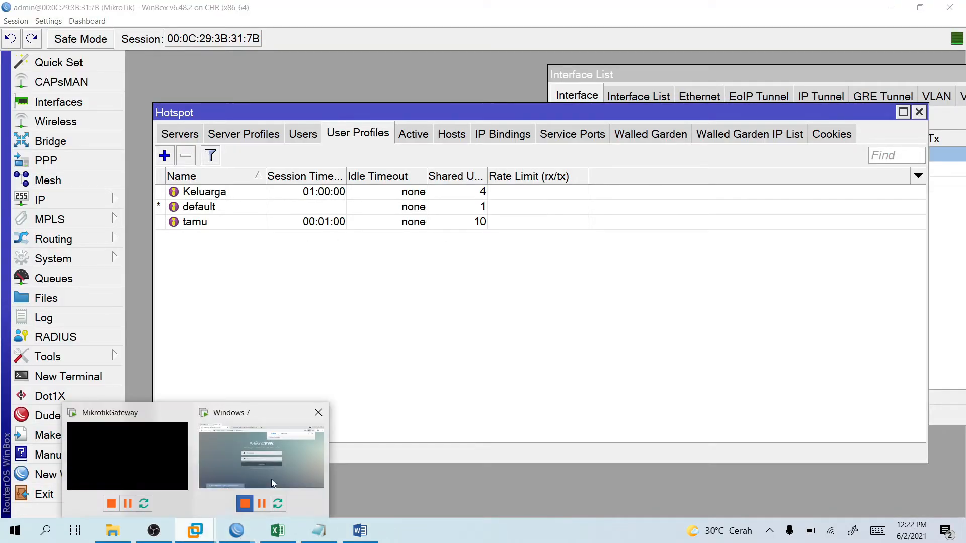
{"action": "left_click", "coordinate": [271, 479]}
{"action": "left_click", "coordinate": [462, 248]}
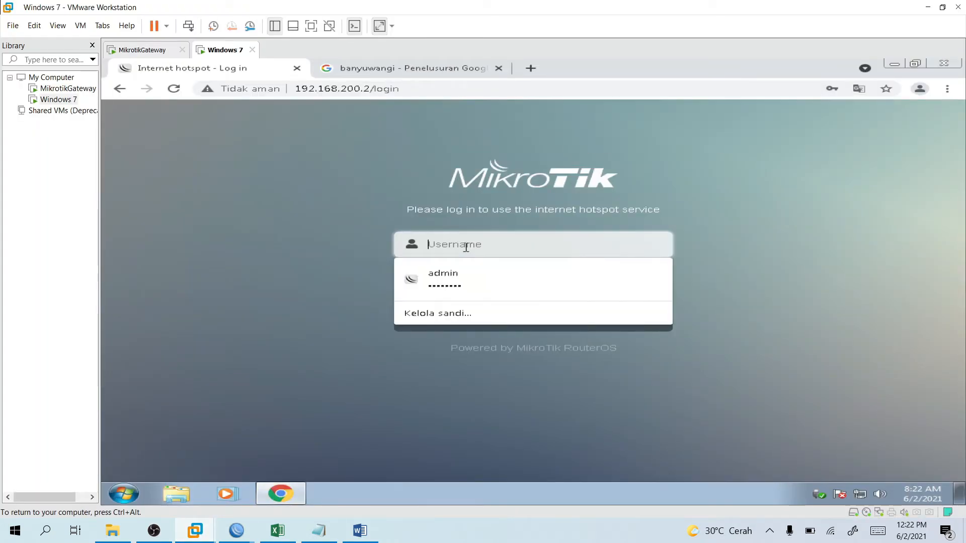
{"action": "type", "text": "k"}
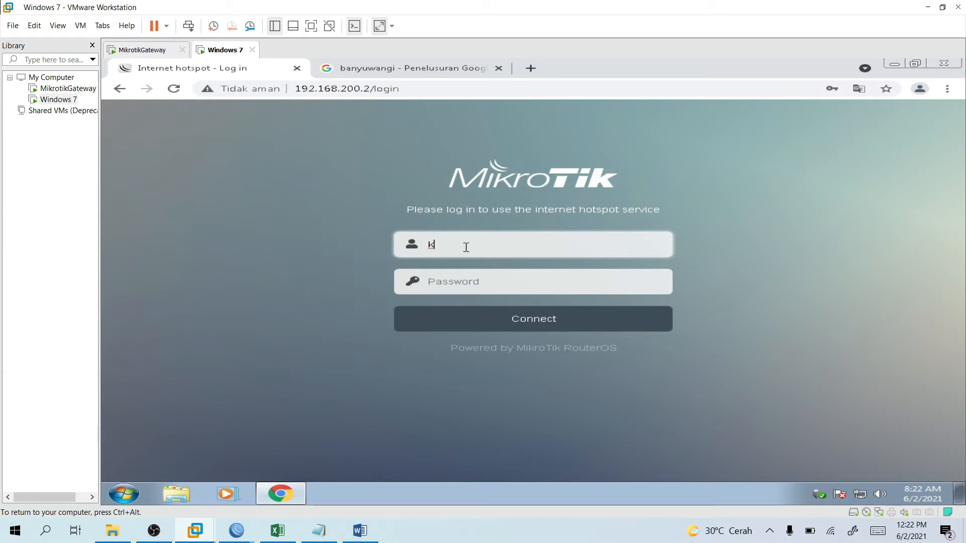
{"action": "key", "text": "BackSpace"}
{"action": "type", "text": "anak"}
{"action": "key", "text": "Tab"}
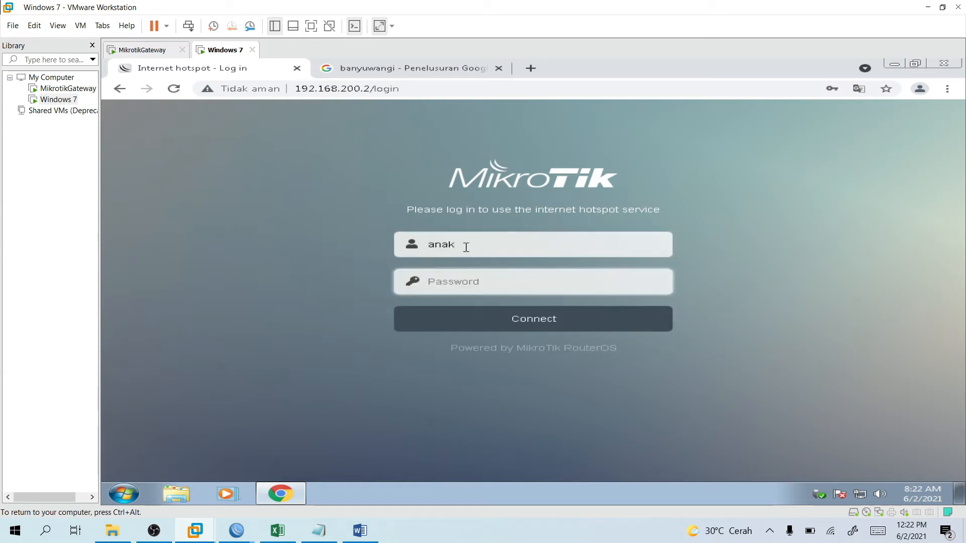
{"action": "type", "text": "ana"}
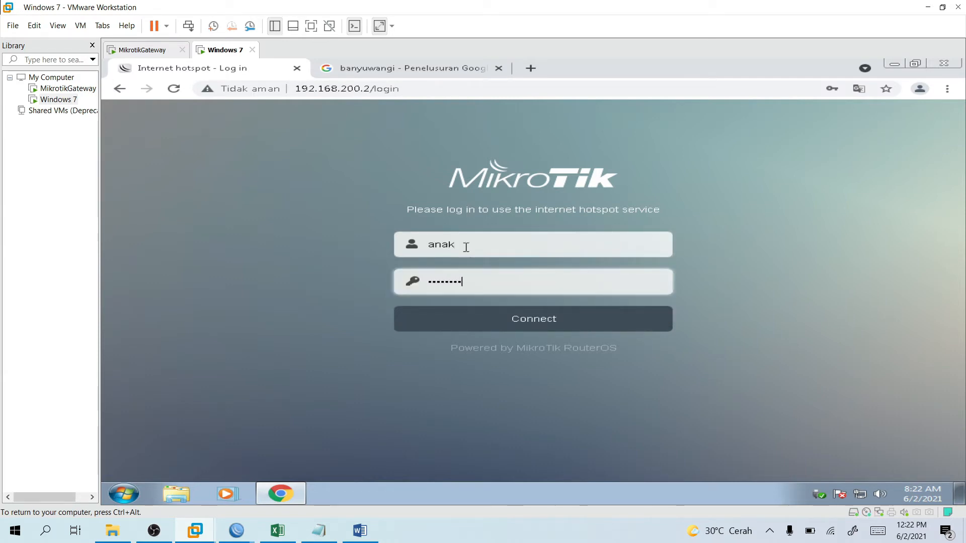
{"action": "key", "text": "Return"}
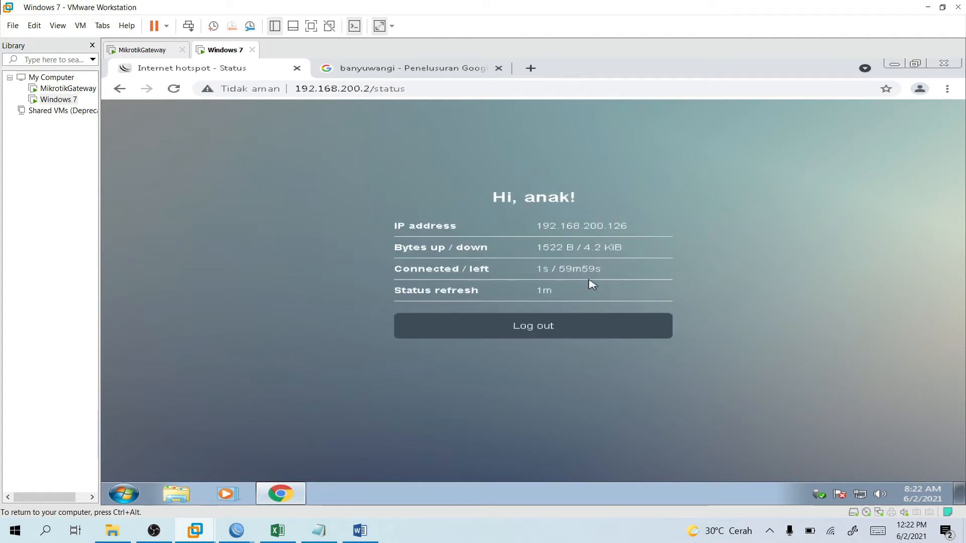
Replace the 'banyuwangi' Google search with a search for 'speedtest'.
{"action": "left_click", "coordinate": [410, 74]}
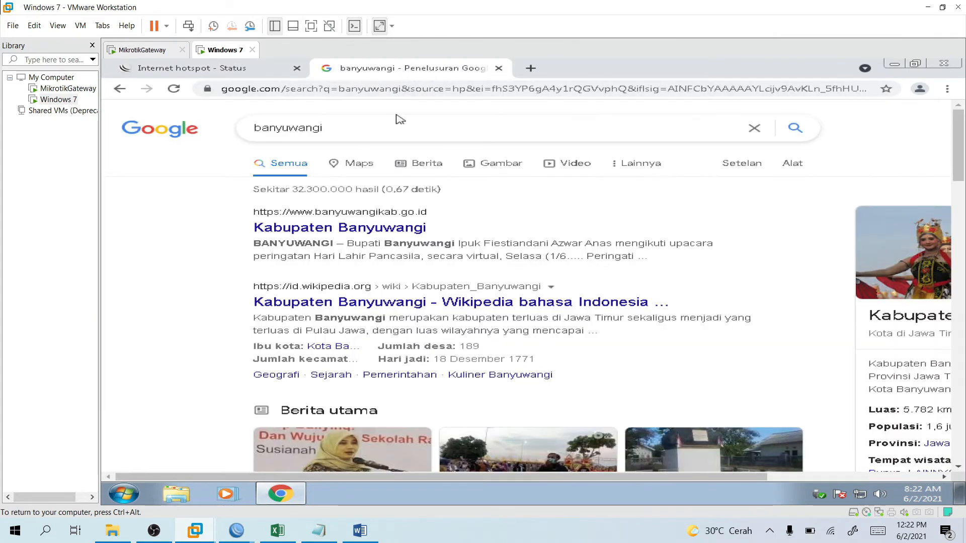
{"action": "left_click_drag", "start_coordinate": [388, 123], "coordinate": [248, 129]}
{"action": "type", "text": "spe"}
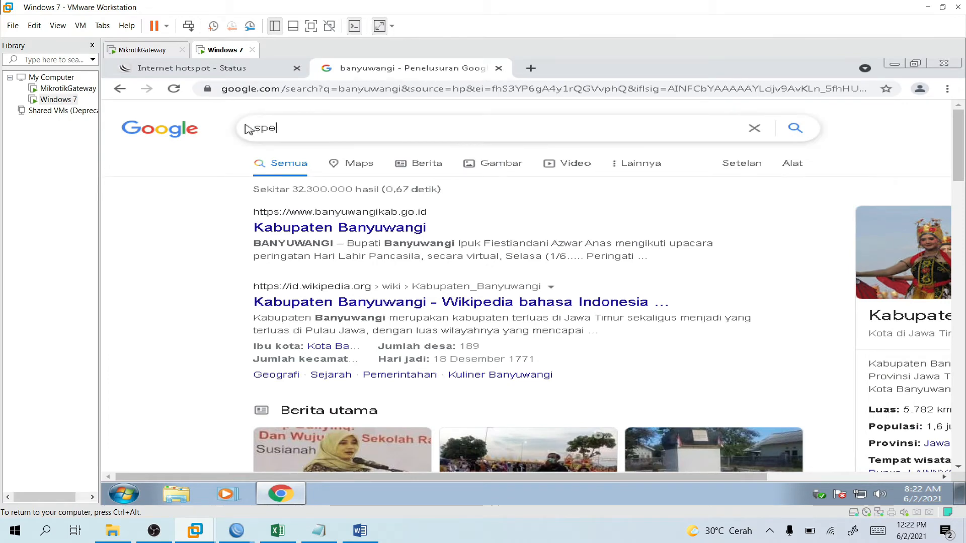
{"action": "type", "text": "d"}
{"action": "key", "text": "Down"}
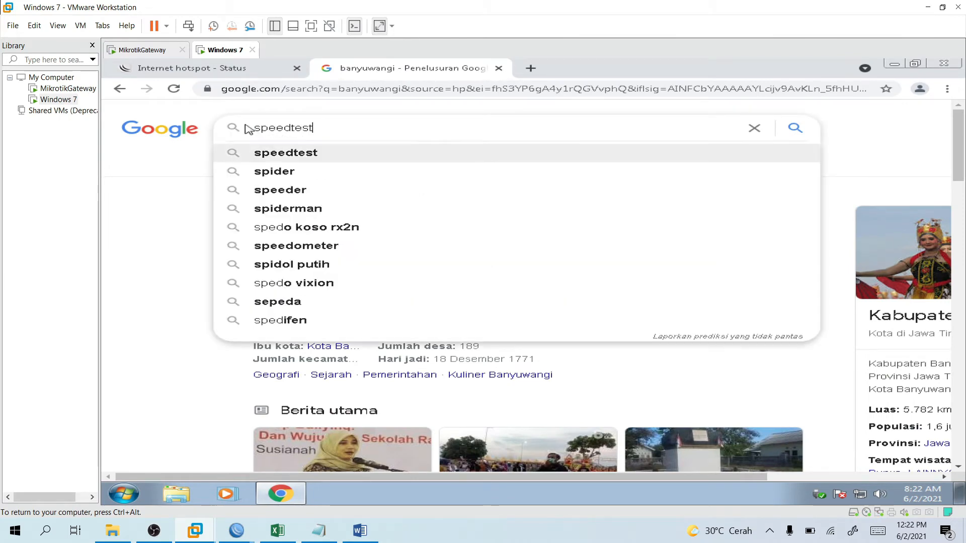
{"action": "key", "text": "Return"}
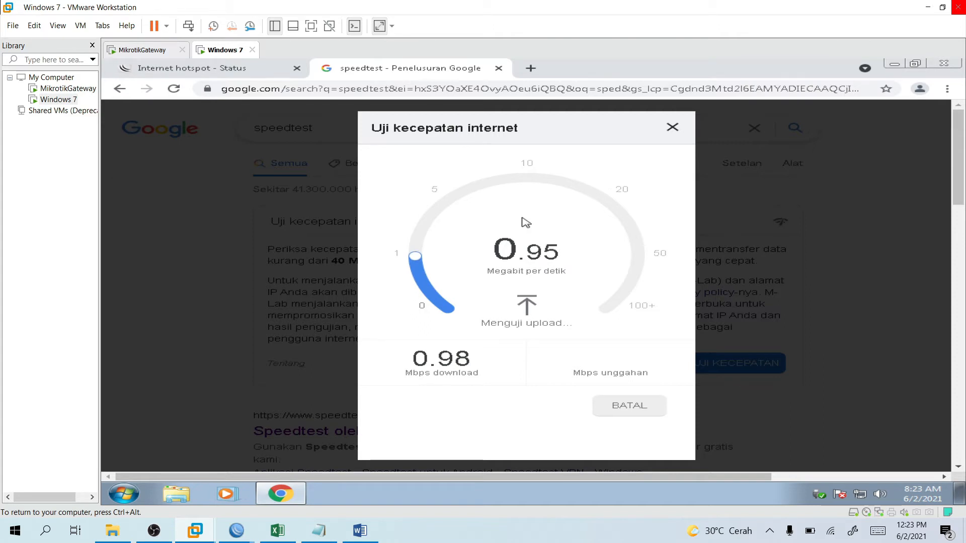
Scroll the speedtest results to the Ookla, Cyberindo and Fast.com speed-test sites.
{"action": "scroll", "coordinate": [526, 222], "scroll_direction": "down", "scroll_amount": 1}
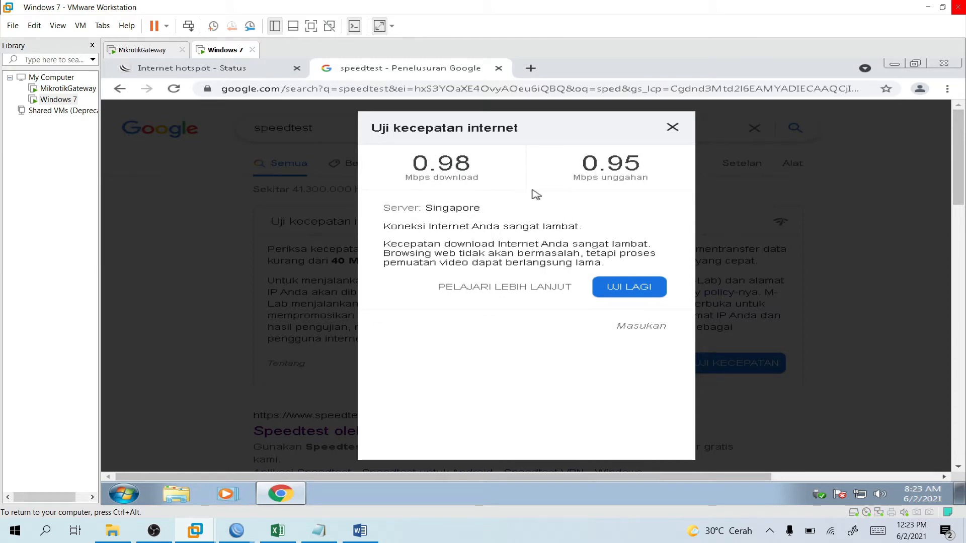
{"action": "left_click", "coordinate": [673, 128]}
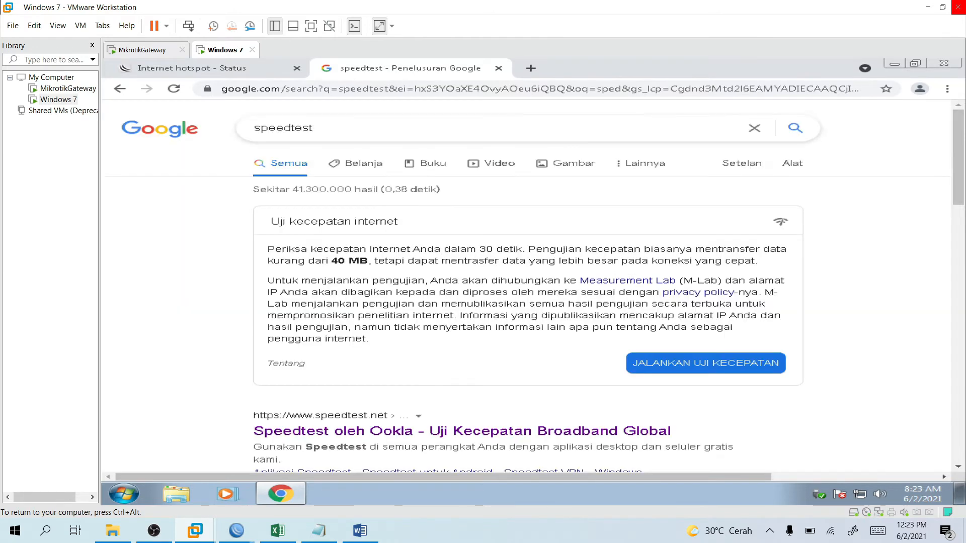
{"action": "scroll", "coordinate": [513, 272], "scroll_direction": "down", "scroll_amount": 4}
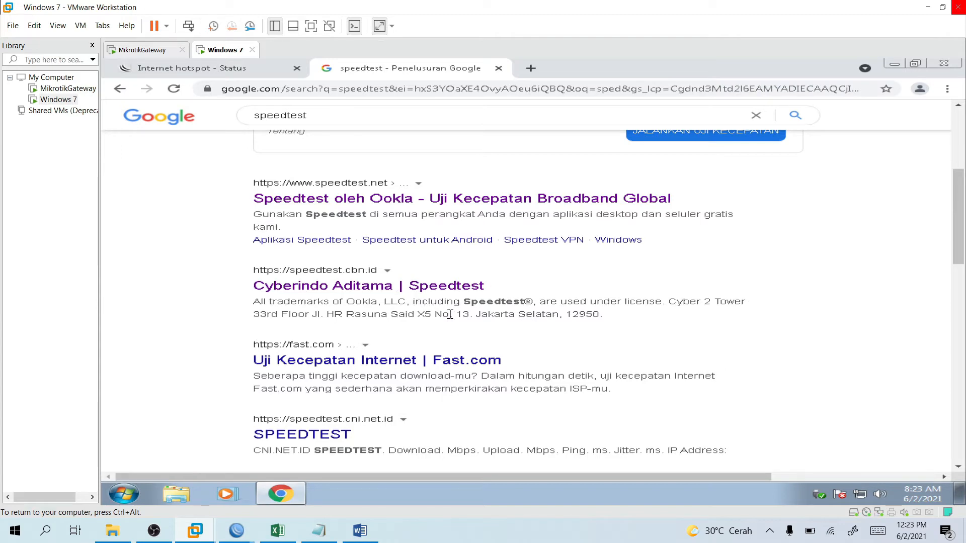
{"action": "scroll", "coordinate": [449, 314], "scroll_direction": "down", "scroll_amount": 1}
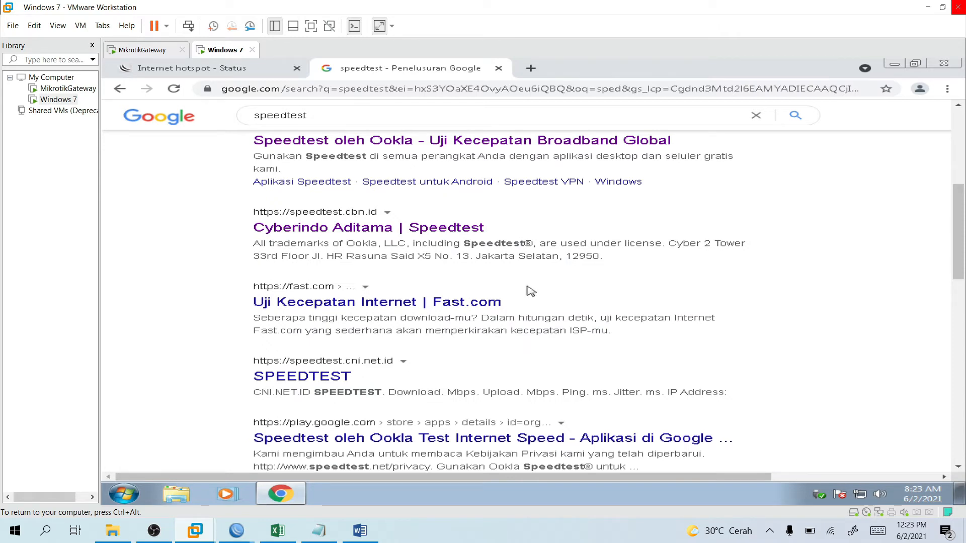
{"action": "scroll", "coordinate": [468, 314], "scroll_direction": "down", "scroll_amount": 2}
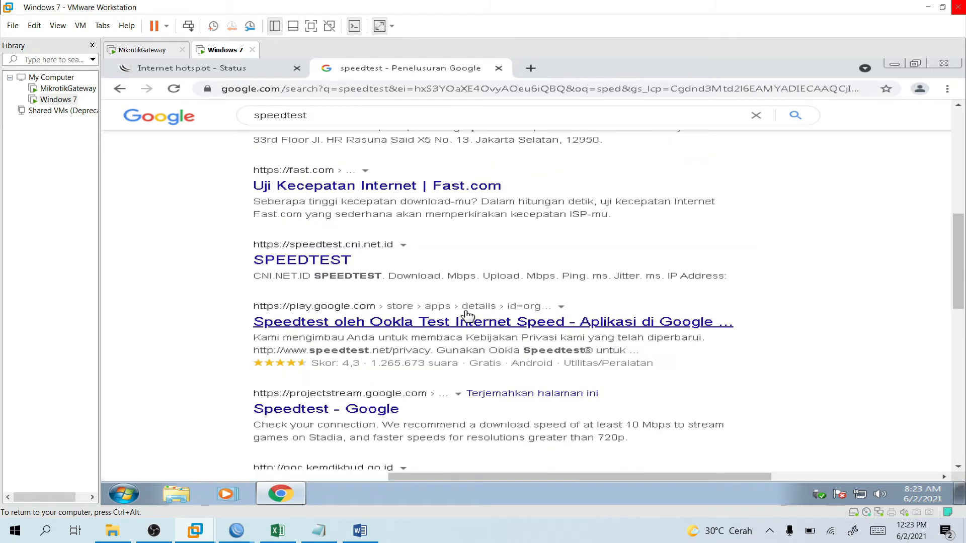
{"action": "scroll", "coordinate": [399, 274], "scroll_direction": "up", "scroll_amount": 2}
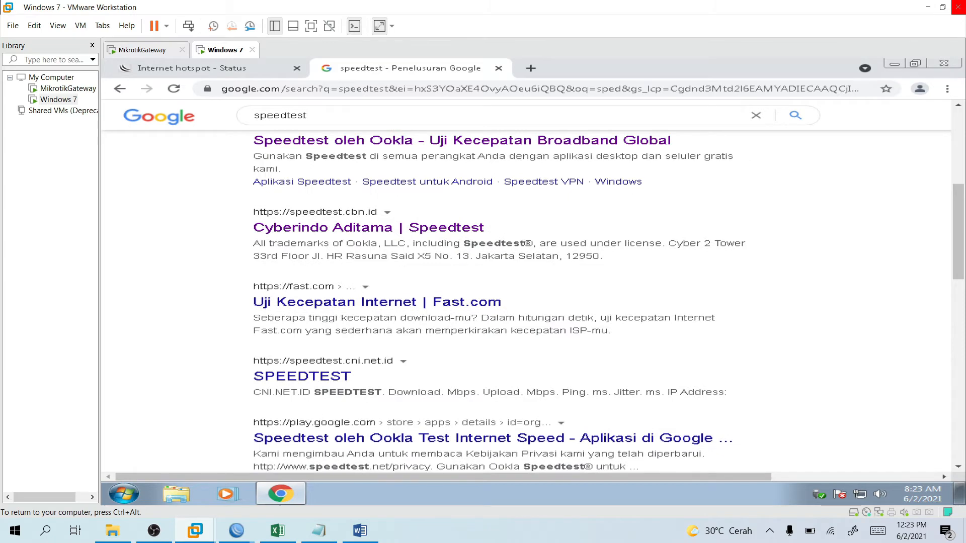
{"action": "scroll", "coordinate": [456, 243], "scroll_direction": "up", "scroll_amount": 1}
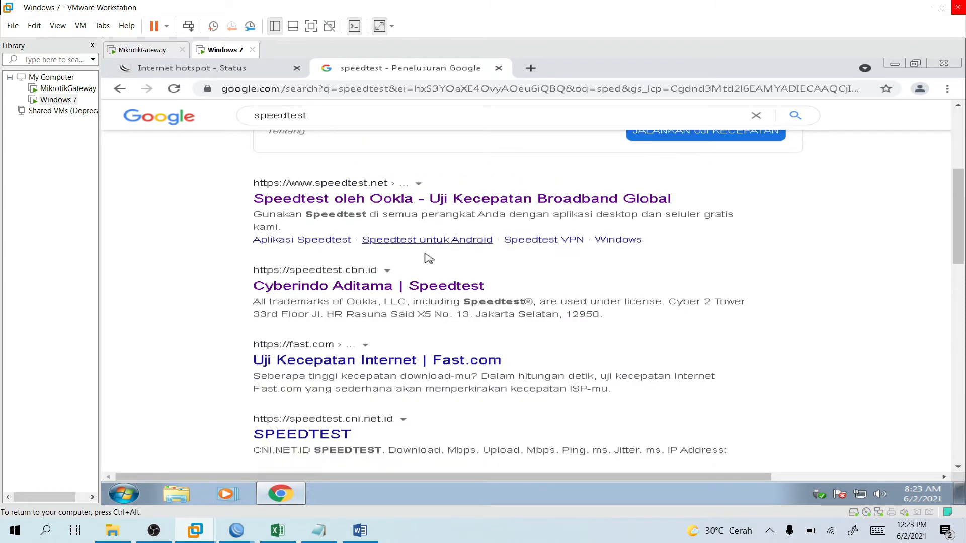
Visit the Cyberindo Aditama speedtest site, decline translation, then close its tab.
{"action": "left_click", "coordinate": [395, 285]}
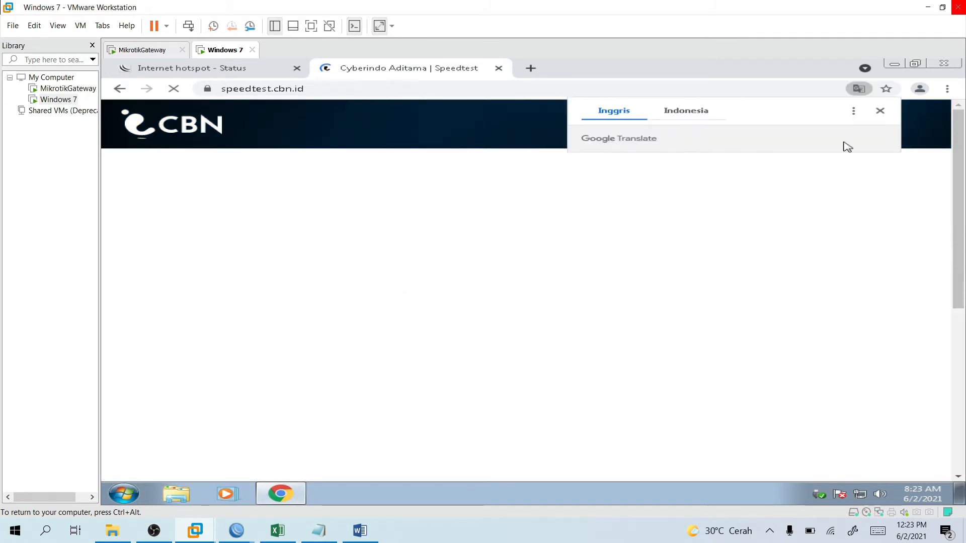
{"action": "left_click", "coordinate": [879, 112]}
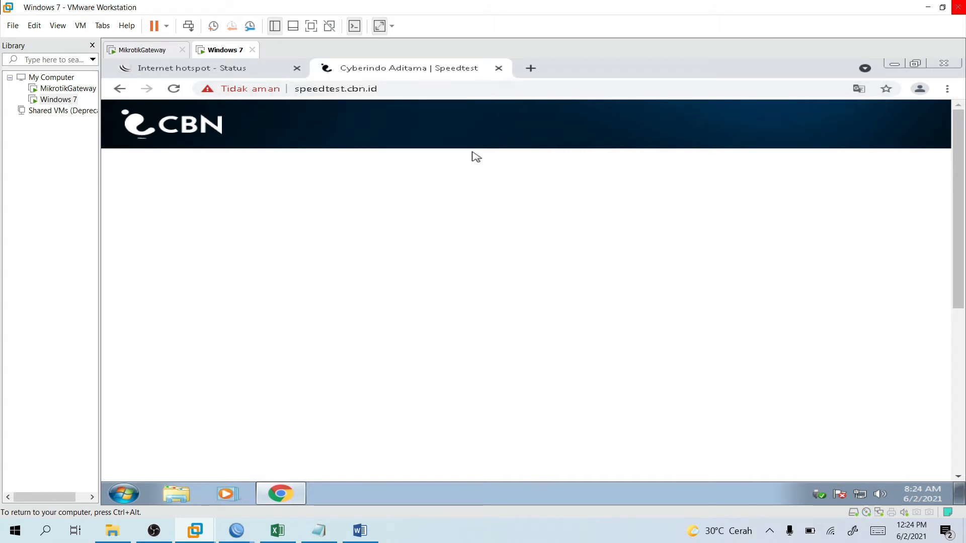
{"action": "left_click", "coordinate": [498, 69]}
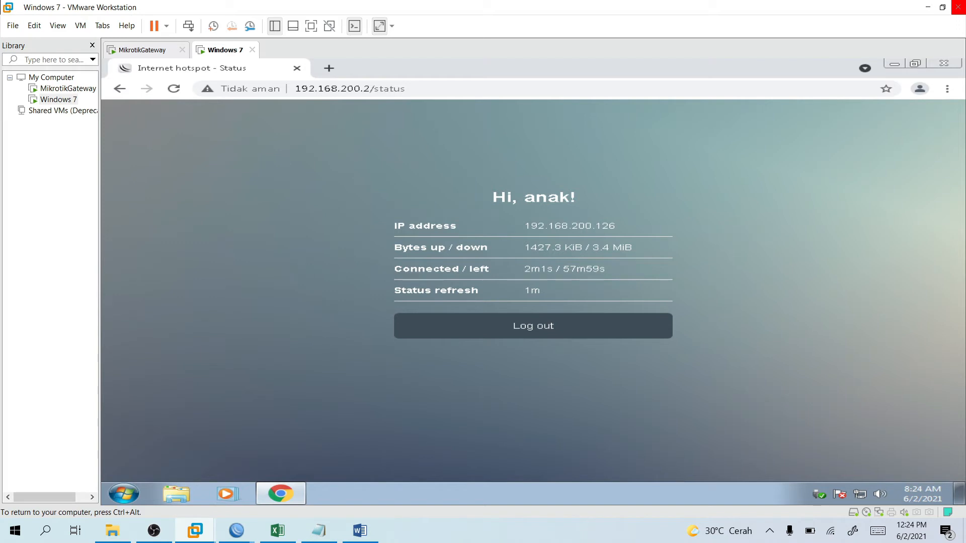
Give the Keluarga hotspot user profile a 512k Rate Limit (rx/tx) in WinBox.
{"action": "mouse_move", "coordinate": [236, 531]}
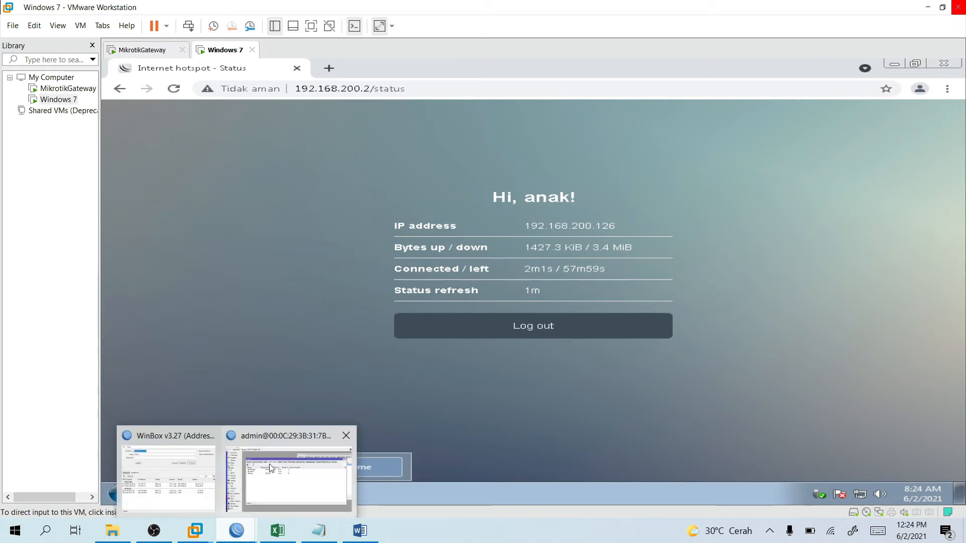
{"action": "left_click", "coordinate": [272, 465]}
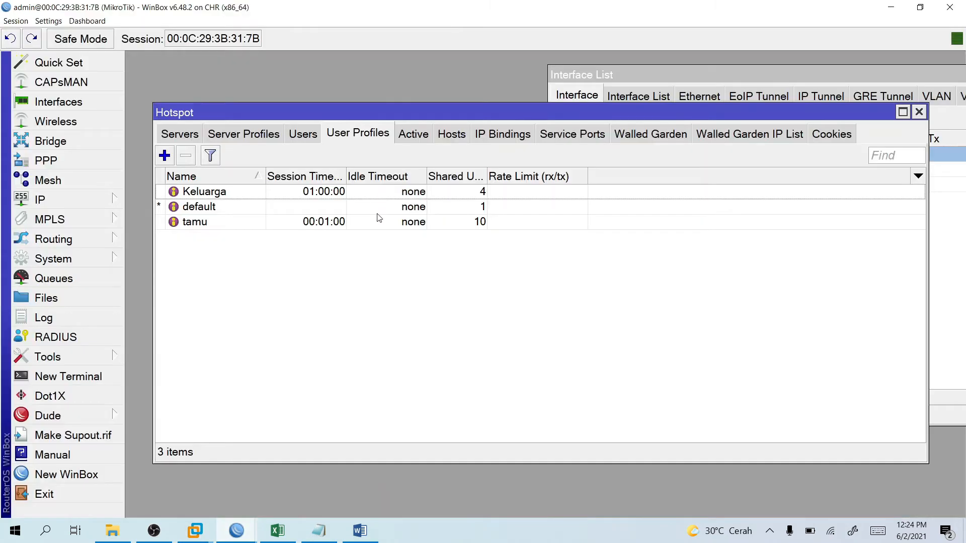
{"action": "double_click", "coordinate": [241, 193]}
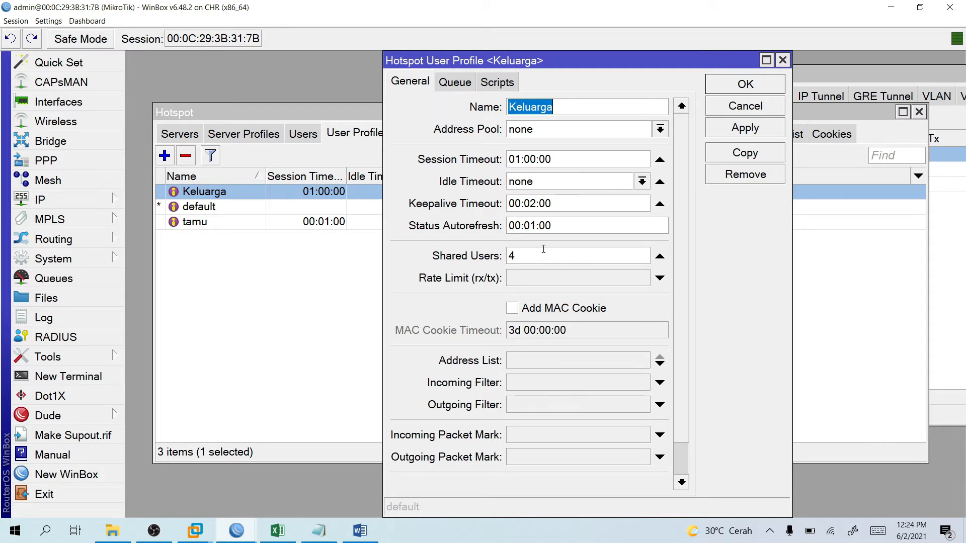
{"action": "left_click", "coordinate": [572, 278]}
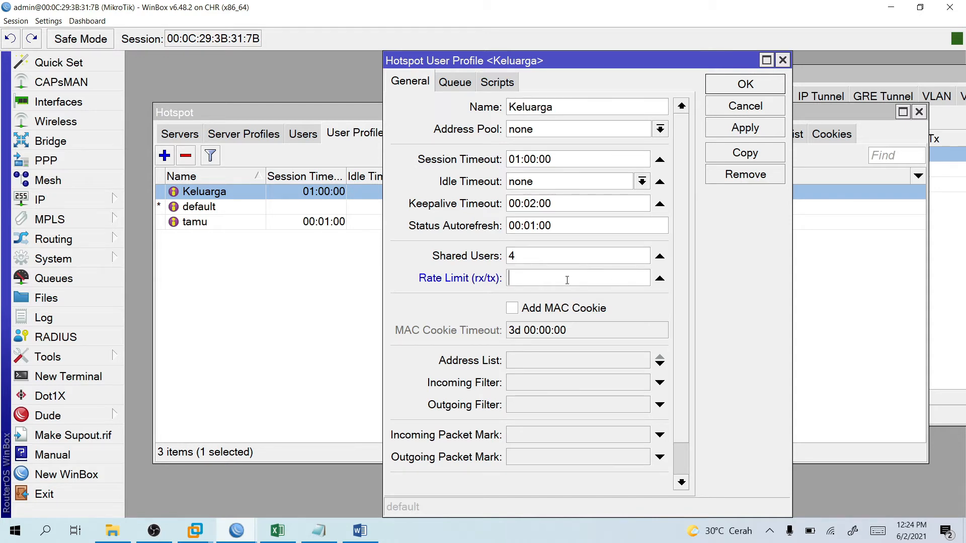
{"action": "type", "text": "512k"}
{"action": "left_click", "coordinate": [738, 90]}
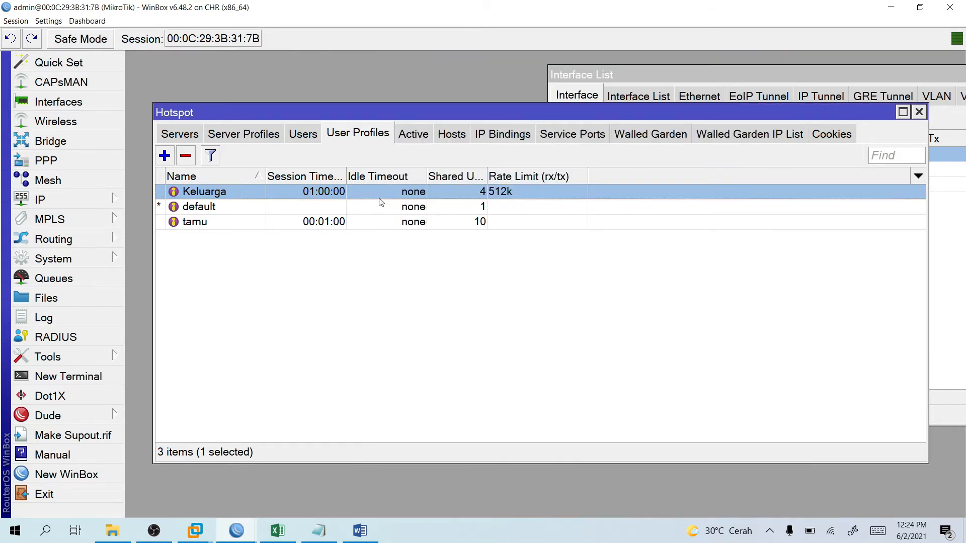
{"action": "mouse_move", "coordinate": [195, 531]}
{"action": "left_click", "coordinate": [232, 476]}
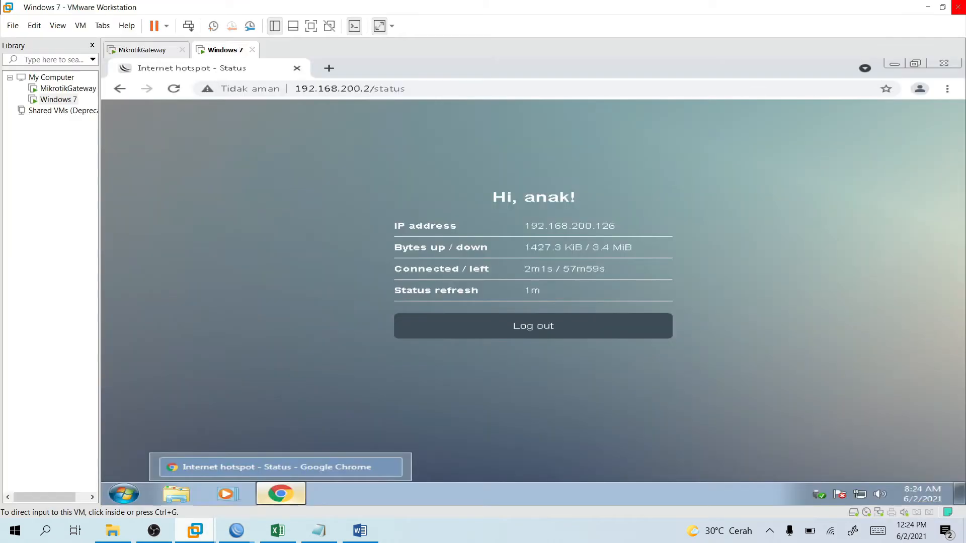
Search 'speedtest' in a new Chrome tab and wait out the unresponsive results page.
{"action": "left_click", "coordinate": [329, 68]}
{"action": "type", "text": "spe"}
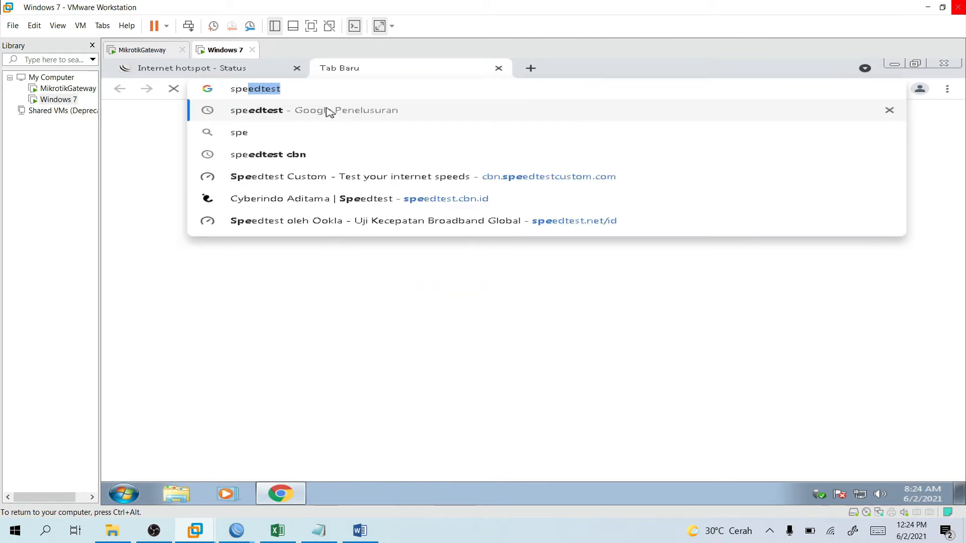
{"action": "left_click", "coordinate": [328, 110]}
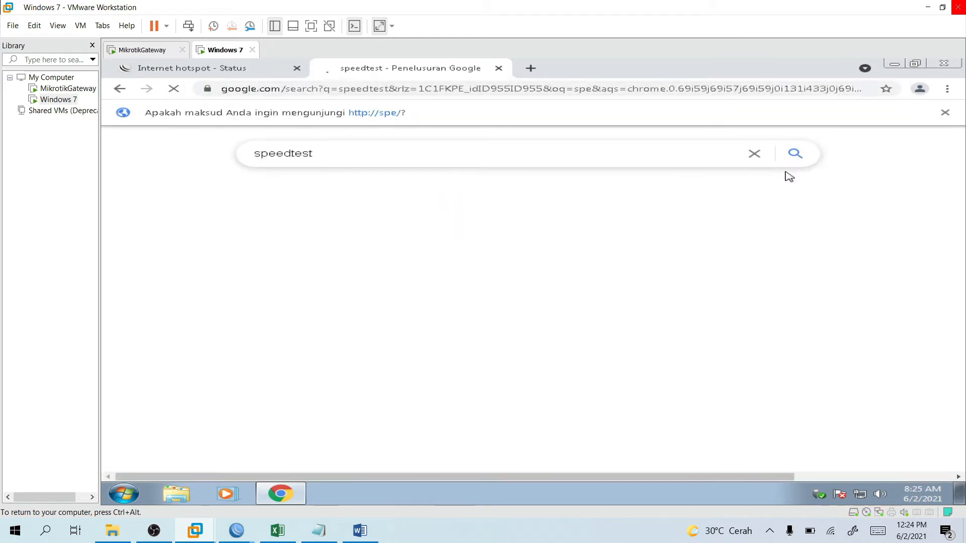
{"action": "left_click", "coordinate": [945, 112]}
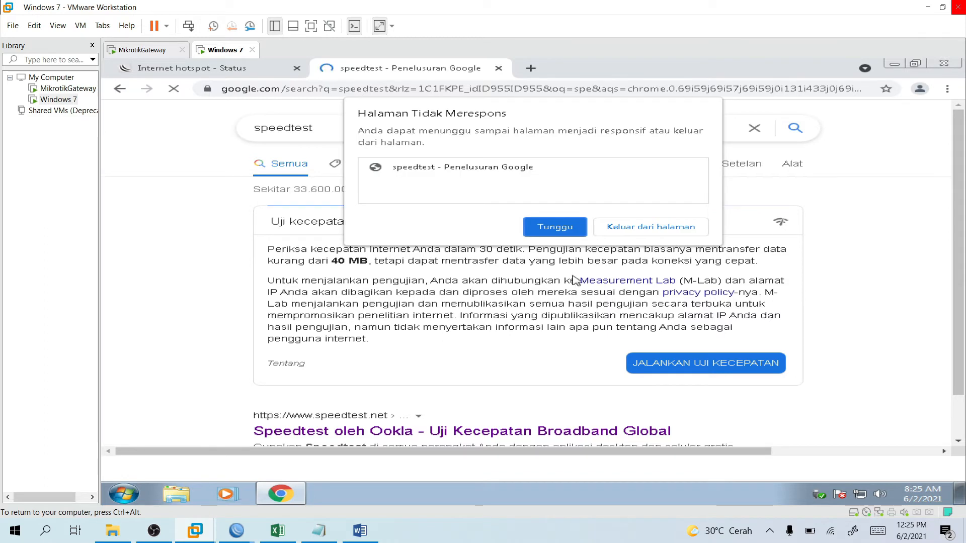
{"action": "left_click", "coordinate": [571, 227]}
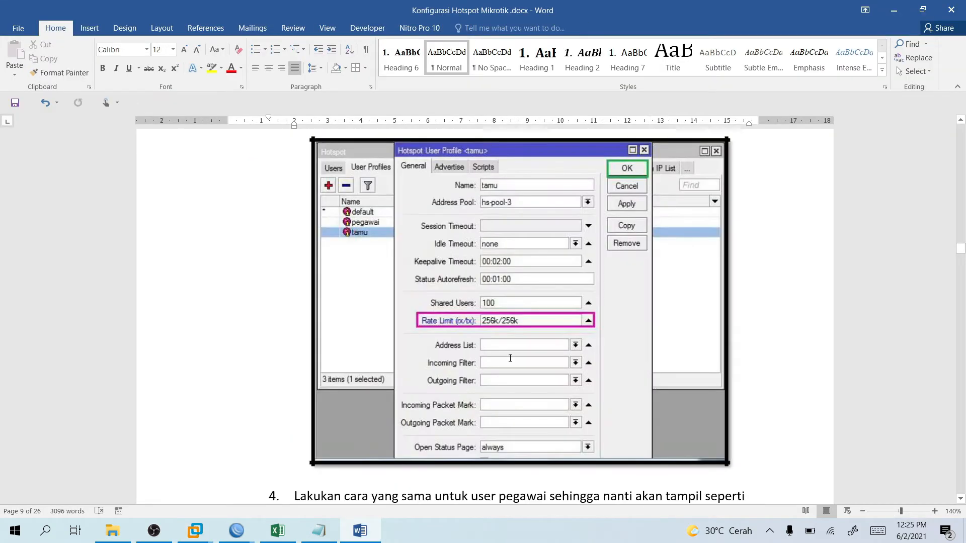
{"action": "scroll", "coordinate": [510, 358], "scroll_direction": "down", "scroll_amount": 3}
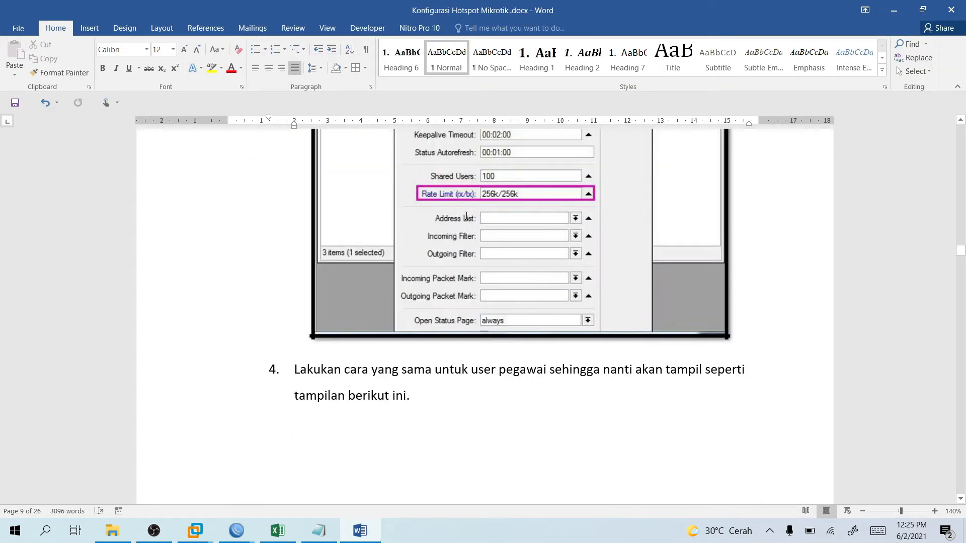
{"action": "scroll", "coordinate": [502, 254], "scroll_direction": "down", "scroll_amount": 9}
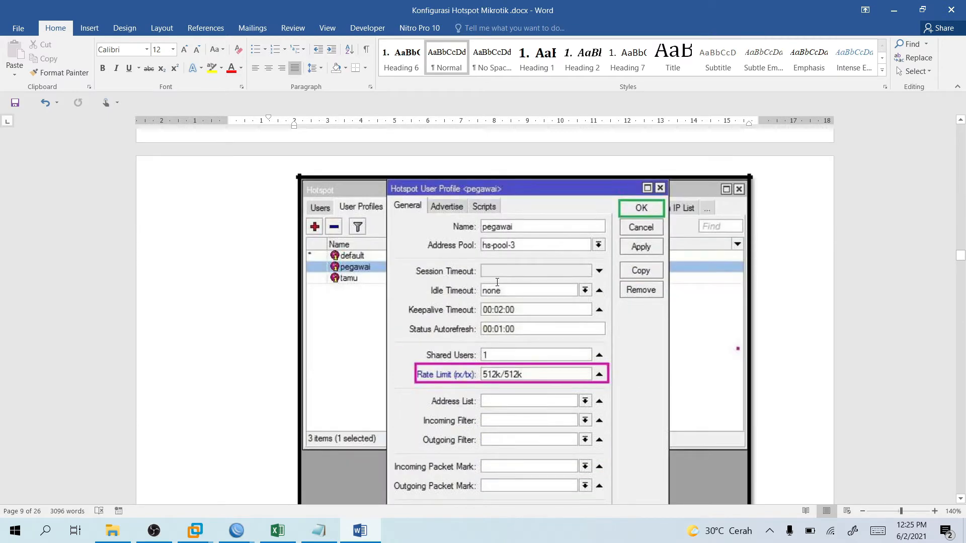
{"action": "scroll", "coordinate": [498, 283], "scroll_direction": "up", "scroll_amount": 10}
{"action": "scroll", "coordinate": [483, 318], "scroll_direction": "down", "scroll_amount": 5}
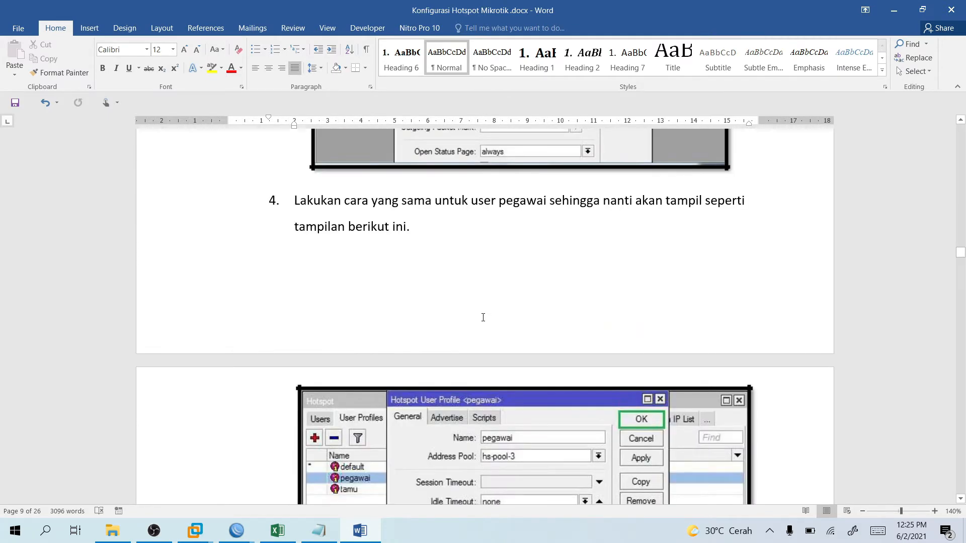
{"action": "scroll", "coordinate": [484, 317], "scroll_direction": "down", "scroll_amount": 9}
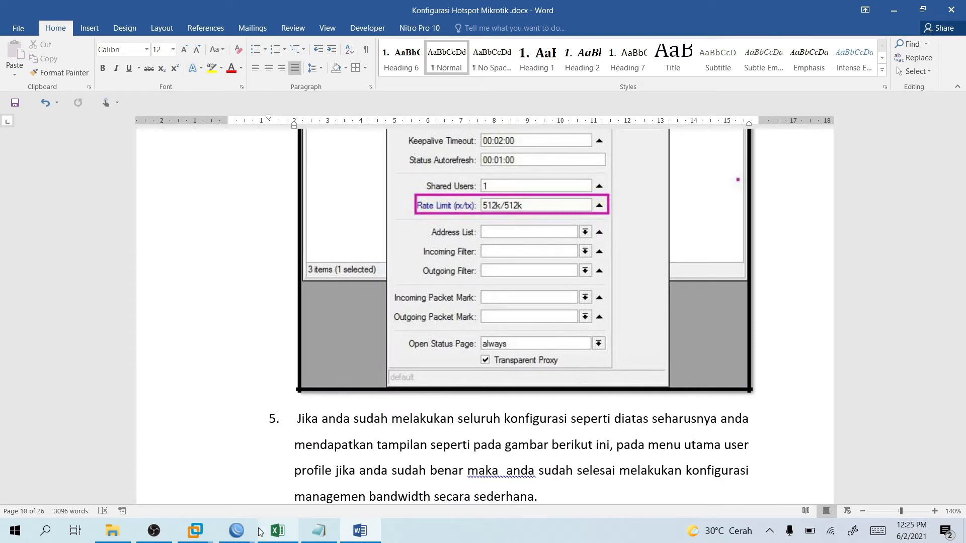
Extend the Keluarga rate limit to 512k/512k by appending /512k.
{"action": "left_click", "coordinate": [237, 531]}
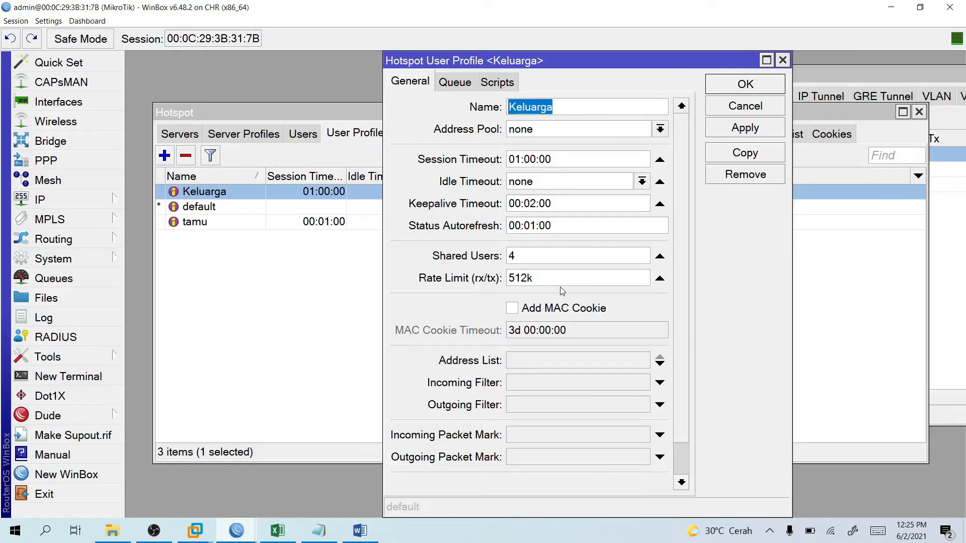
{"action": "left_click", "coordinate": [535, 280]}
{"action": "type", "text": "/"}
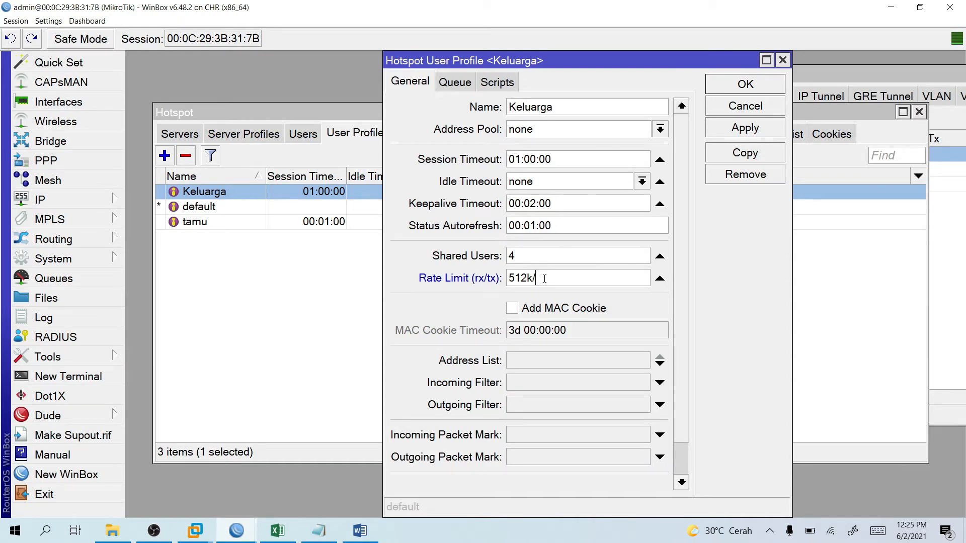
{"action": "type", "text": "512k"}
{"action": "key", "text": "Return"}
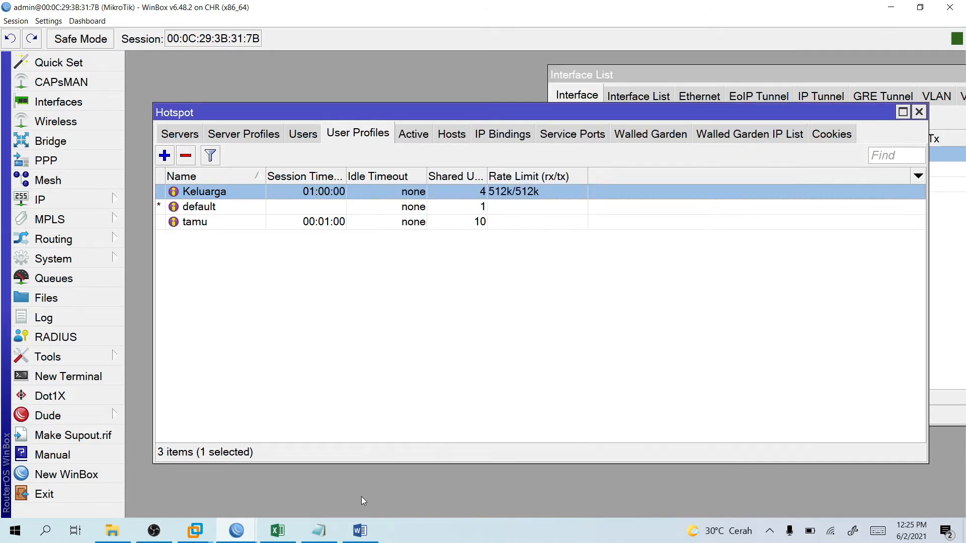
{"action": "left_click", "coordinate": [352, 534]}
Scroll the Word guide to its final User Profiles screenshot, then return to the VM's speedtest results.
{"action": "scroll", "coordinate": [517, 337], "scroll_direction": "down", "scroll_amount": 3}
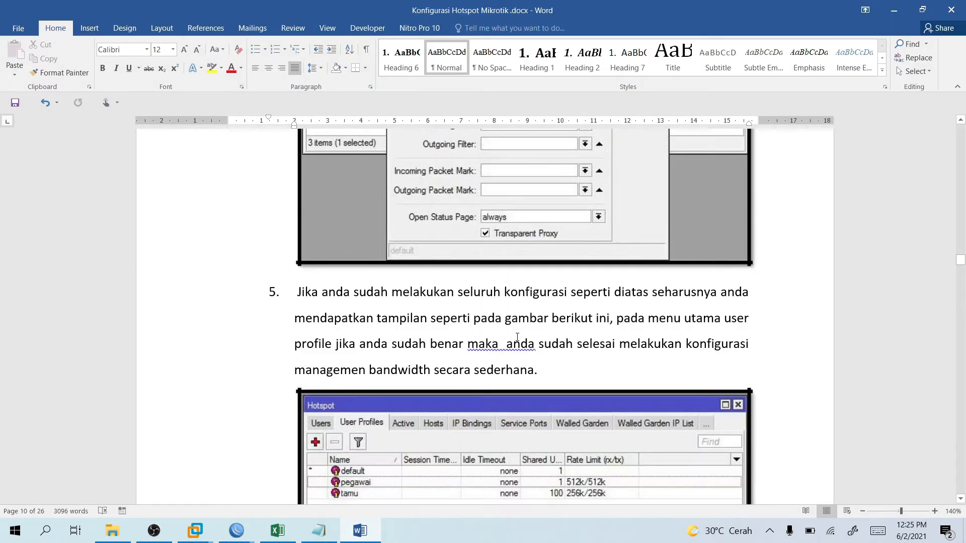
{"action": "scroll", "coordinate": [517, 337], "scroll_direction": "down", "scroll_amount": 2}
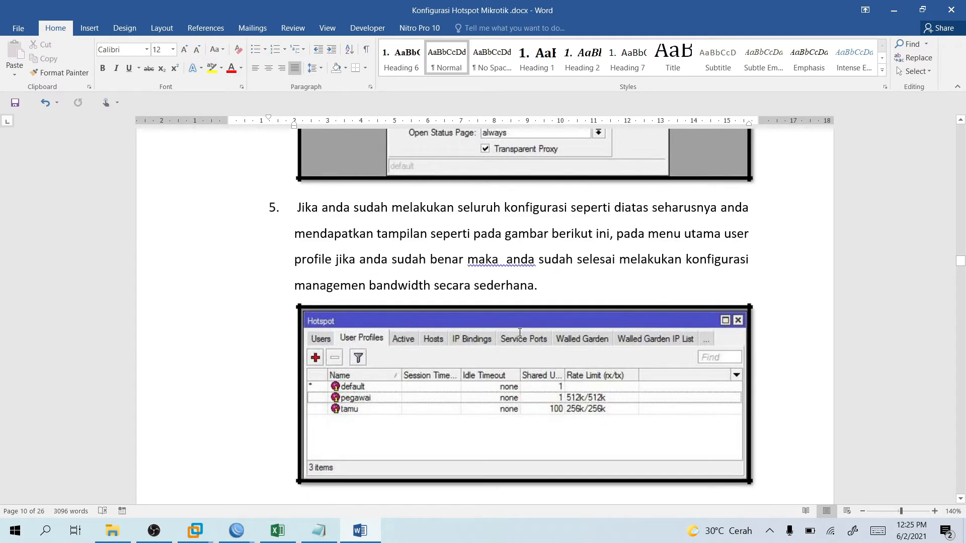
{"action": "left_click", "coordinate": [236, 531]}
{"action": "left_click", "coordinate": [194, 531]}
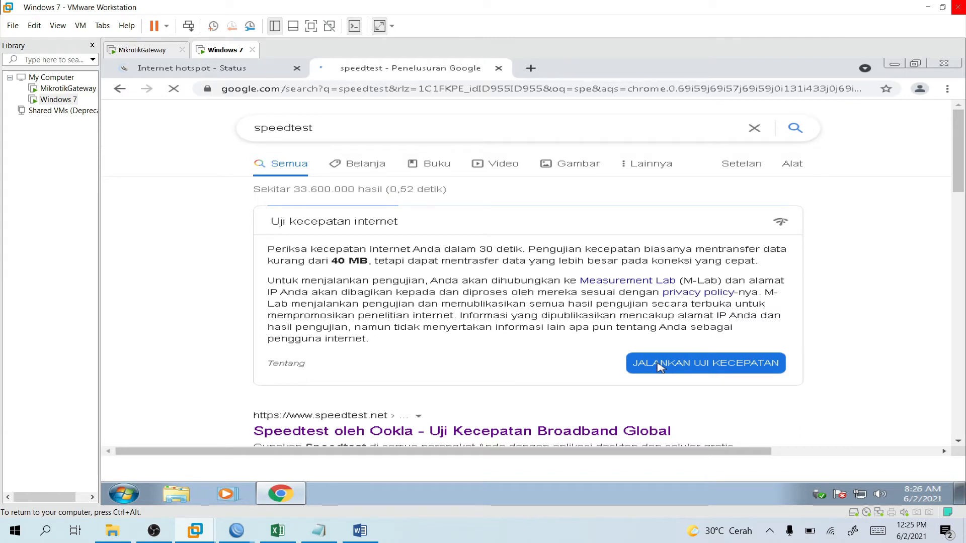
Run Google's internet speed test, which measures about 0.68 Mbps download.
{"action": "left_click", "coordinate": [660, 366]}
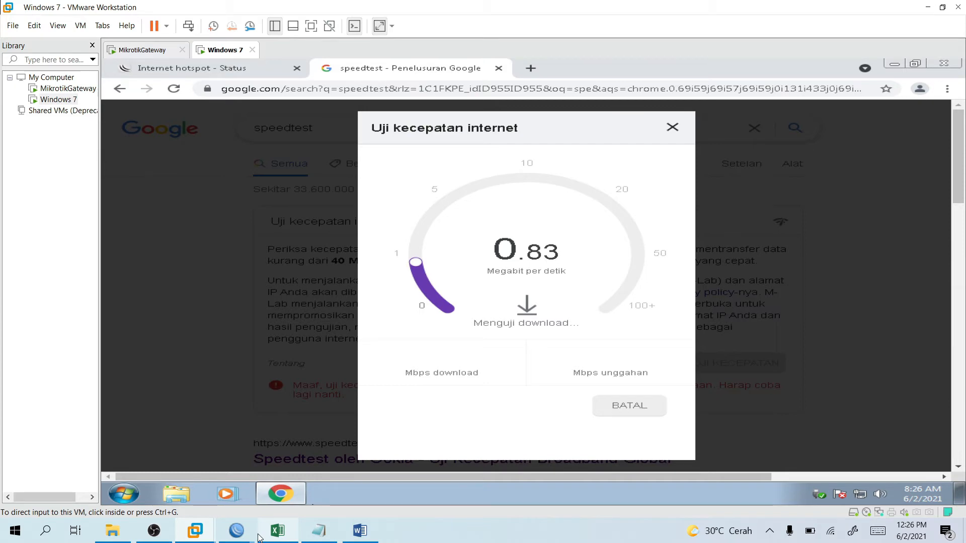
{"action": "mouse_move", "coordinate": [239, 532]}
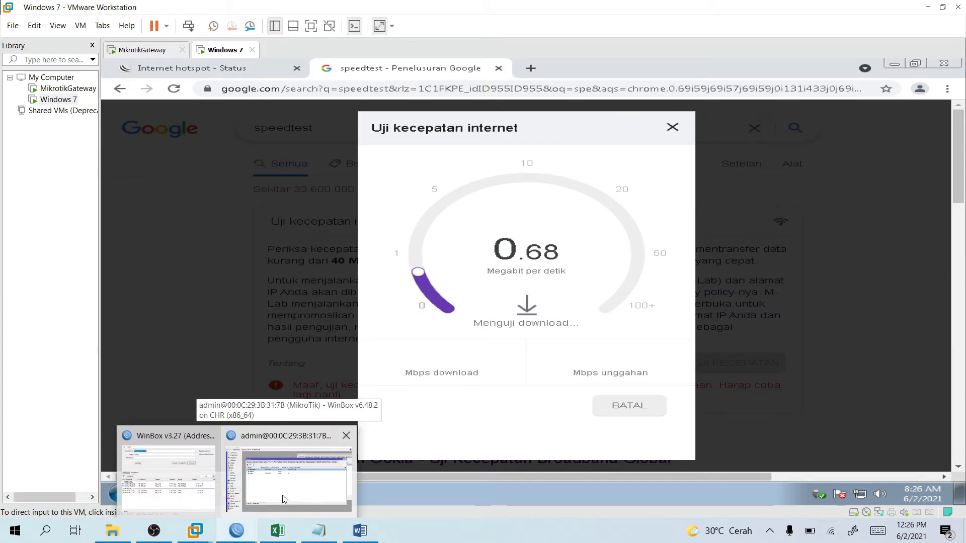
{"action": "left_click", "coordinate": [285, 500]}
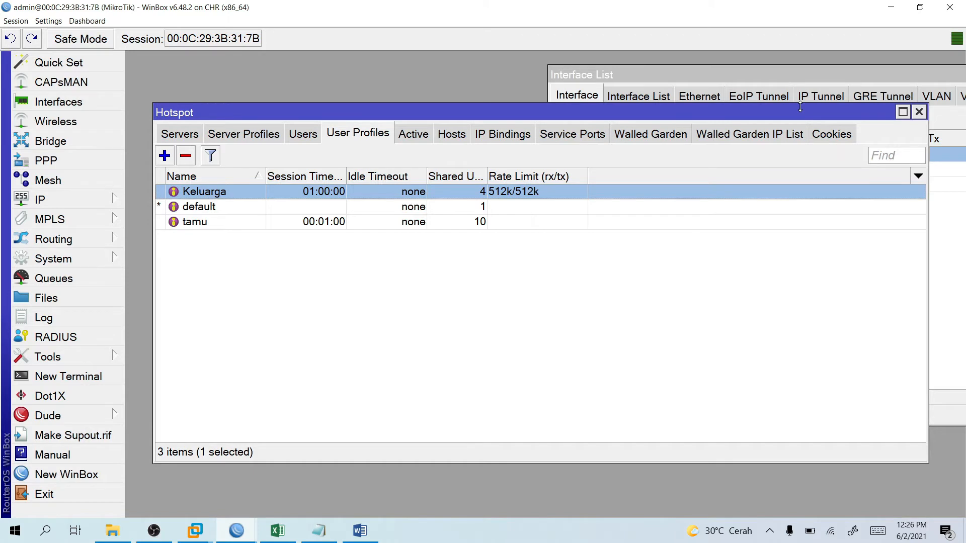
Glance at the Word guide, then return to the finished speed test (0.64 Mbps down, 0.15 up).
{"action": "left_click", "coordinate": [354, 539]}
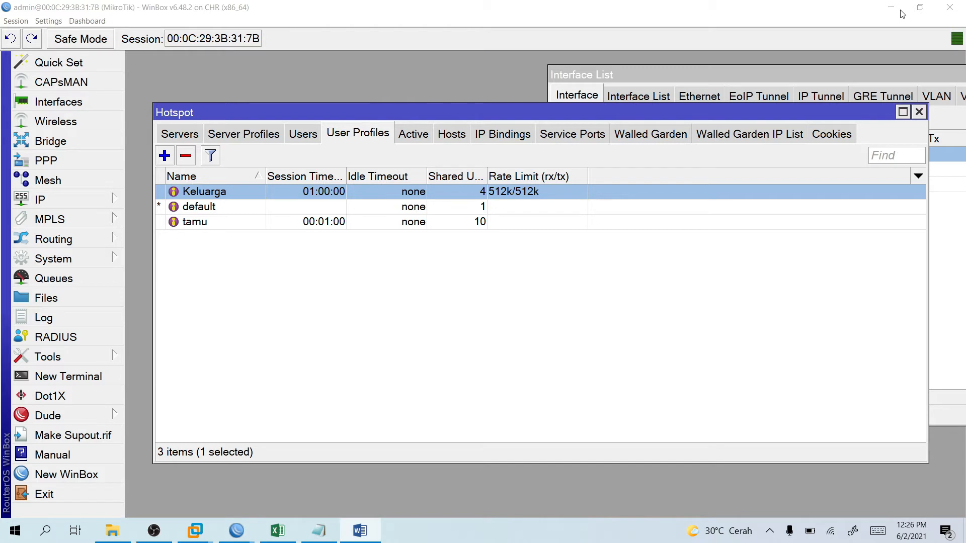
{"action": "left_click", "coordinate": [195, 534]}
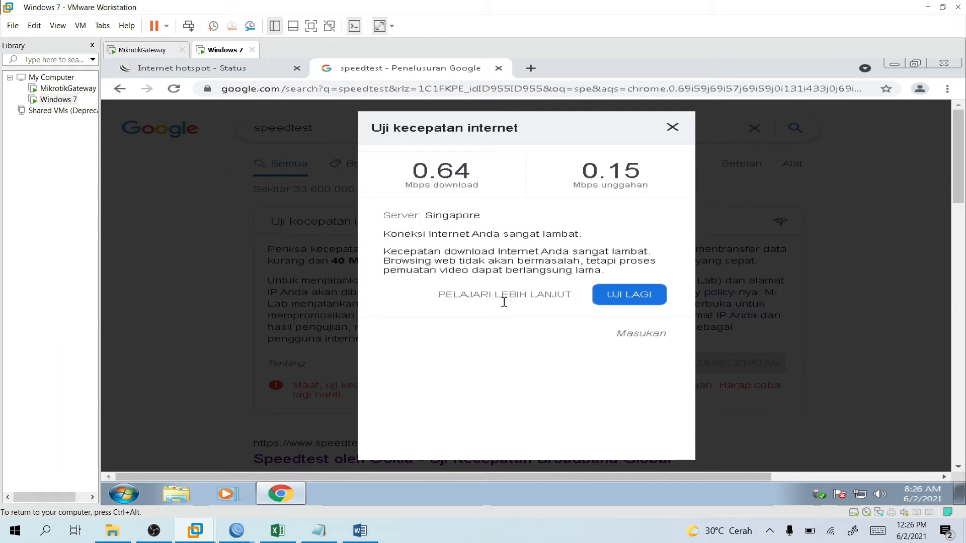
Close the Measurement Lab and M-Lab tabs opened from the speed test.
{"action": "left_click", "coordinate": [504, 300]}
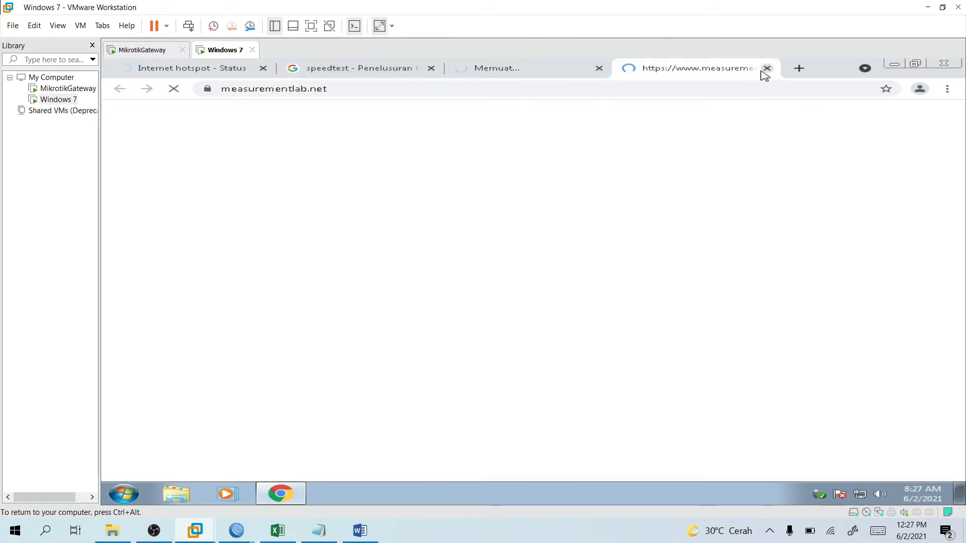
{"action": "left_click", "coordinate": [762, 70]}
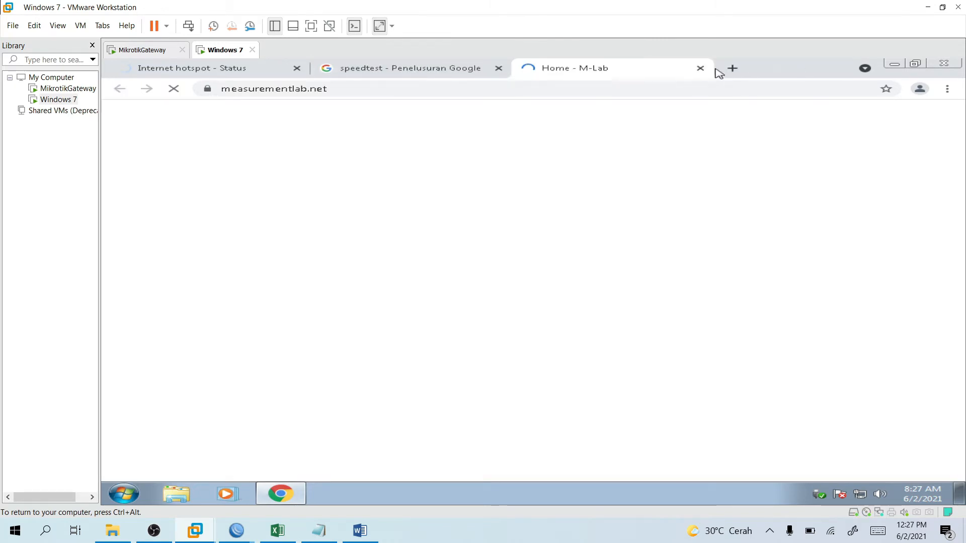
{"action": "left_click", "coordinate": [700, 68]}
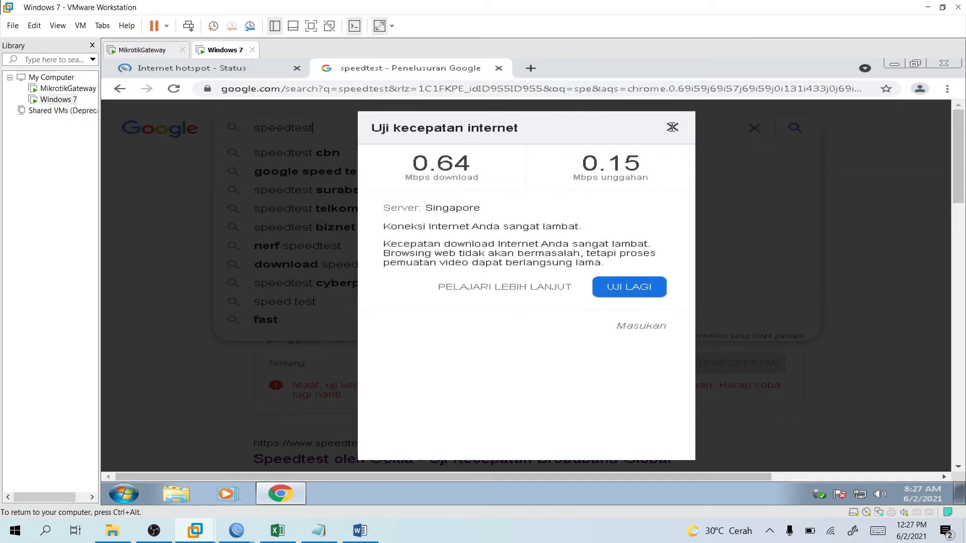
Rerun the speedtest search and restart the internet speed test.
{"action": "left_click", "coordinate": [689, 137]}
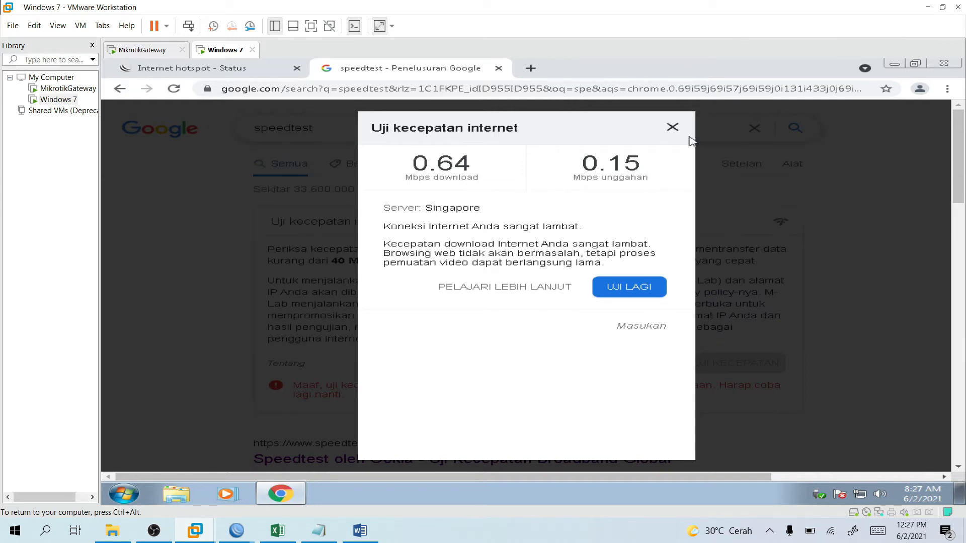
{"action": "left_click", "coordinate": [326, 137]}
{"action": "key", "text": "Return"}
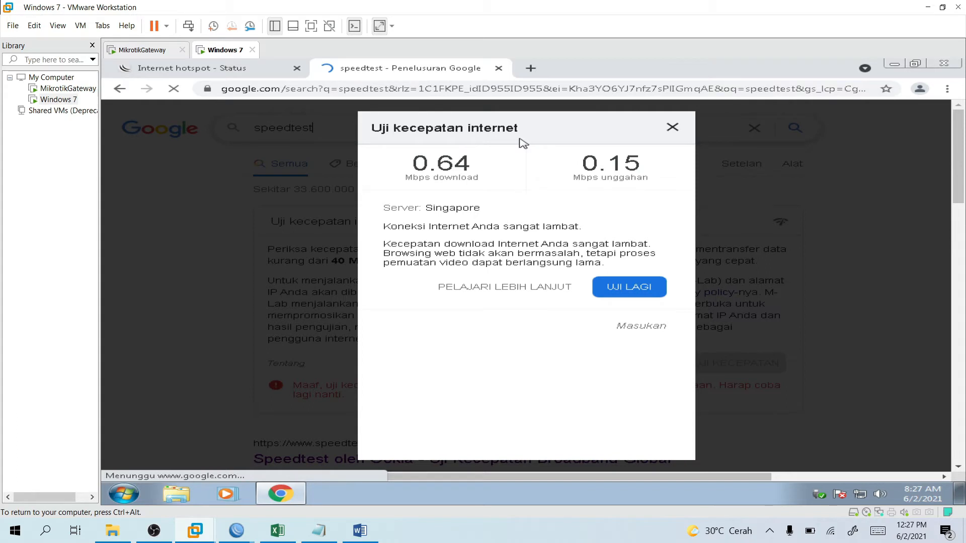
{"action": "left_click", "coordinate": [629, 287]}
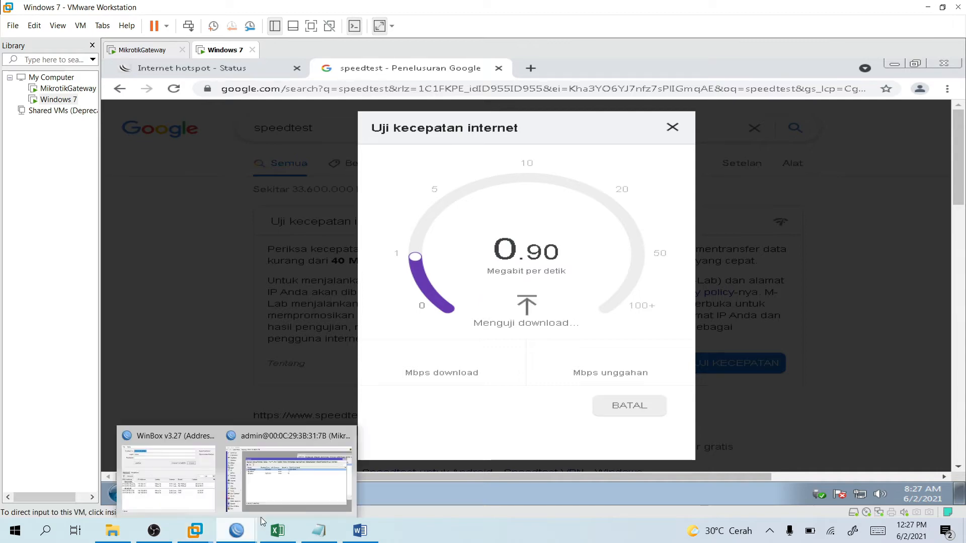
{"action": "left_click", "coordinate": [261, 502]}
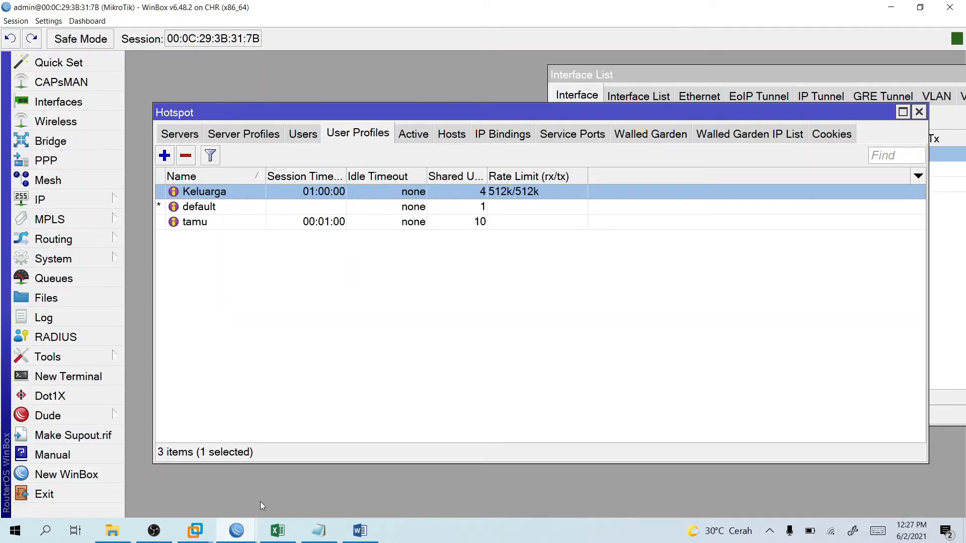
Change the Keluarga profile's rate limit to 256k/256k and save it.
{"action": "left_click", "coordinate": [360, 531]}
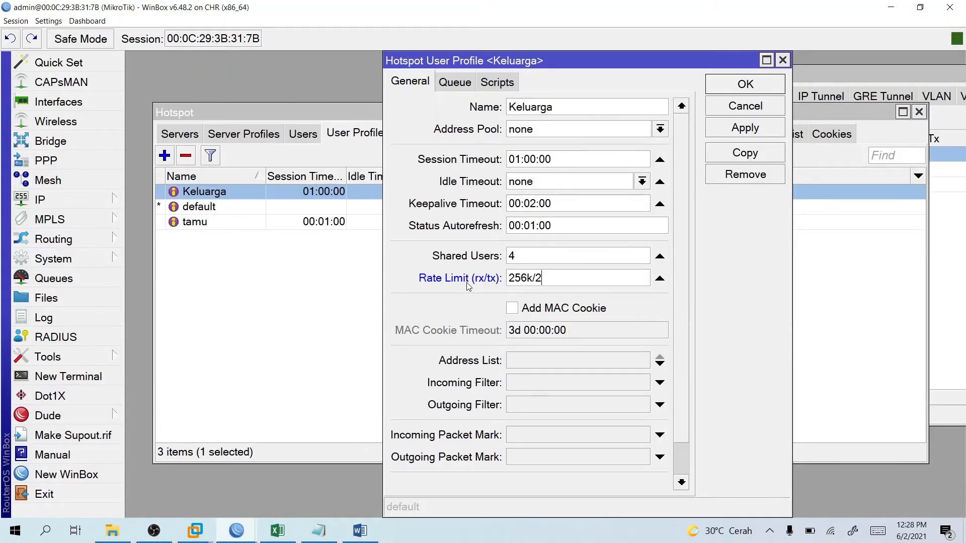
{"action": "type", "text": "56k"}
{"action": "key", "text": "Return"}
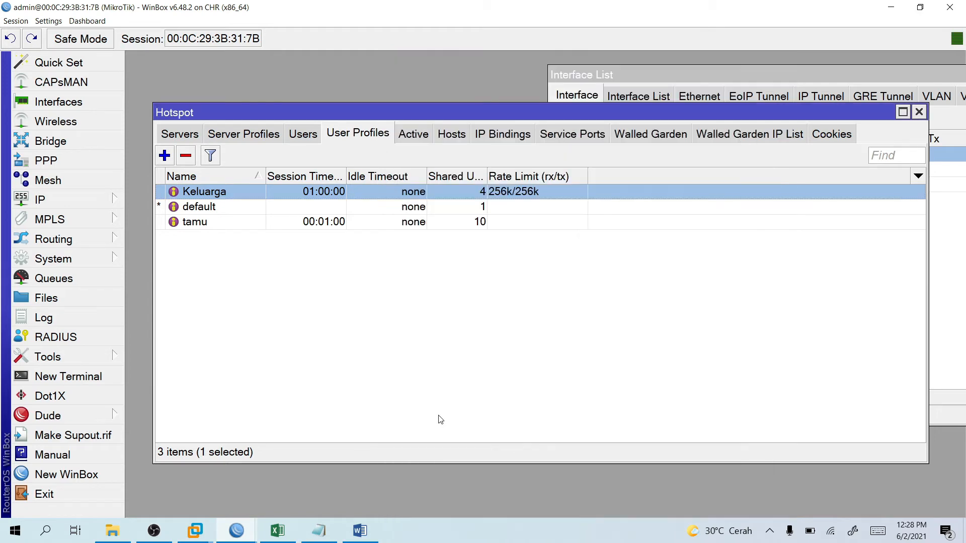
Start a new speed test under the 256k limit, cancel it, and return to WinBox.
{"action": "key", "text": "alt+Tab"}
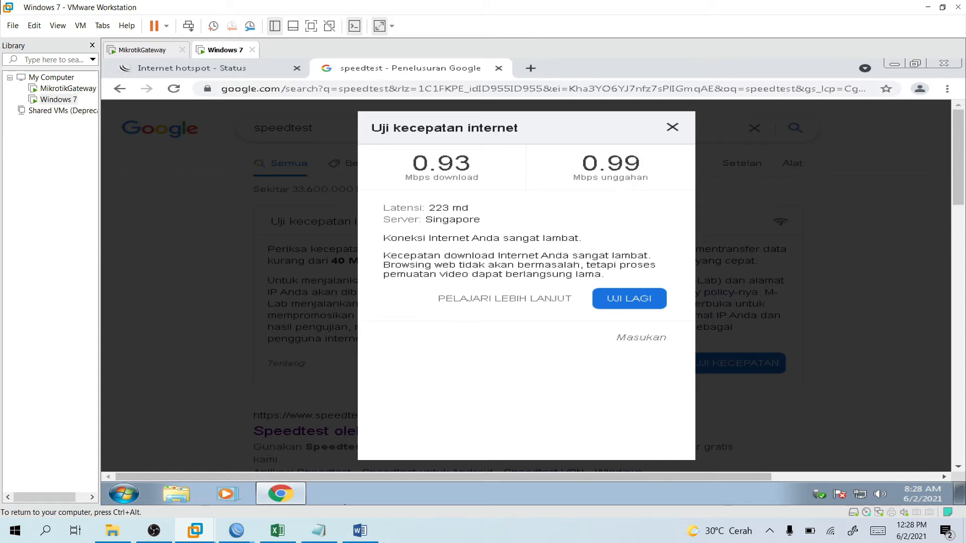
{"action": "key", "text": "Escape"}
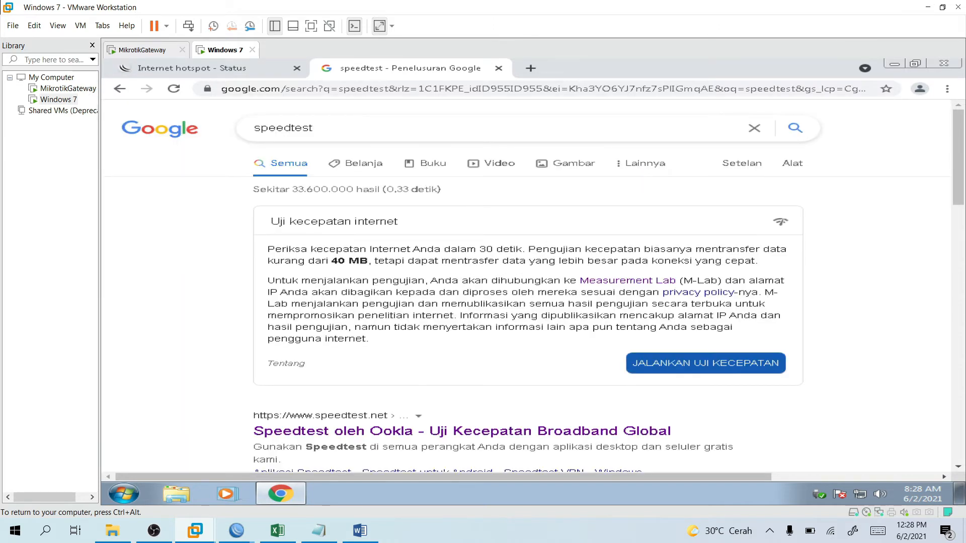
{"action": "left_click", "coordinate": [705, 363]}
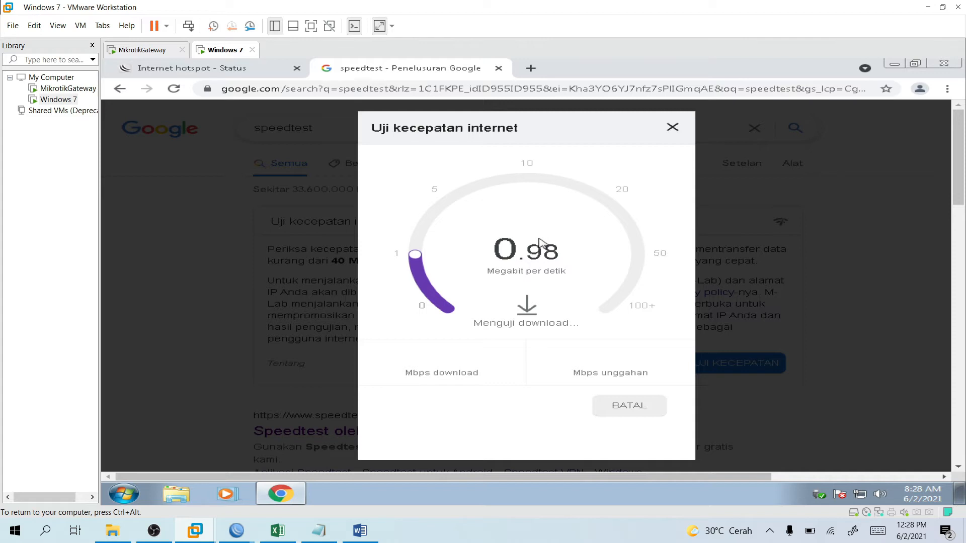
{"action": "left_click", "coordinate": [630, 405]}
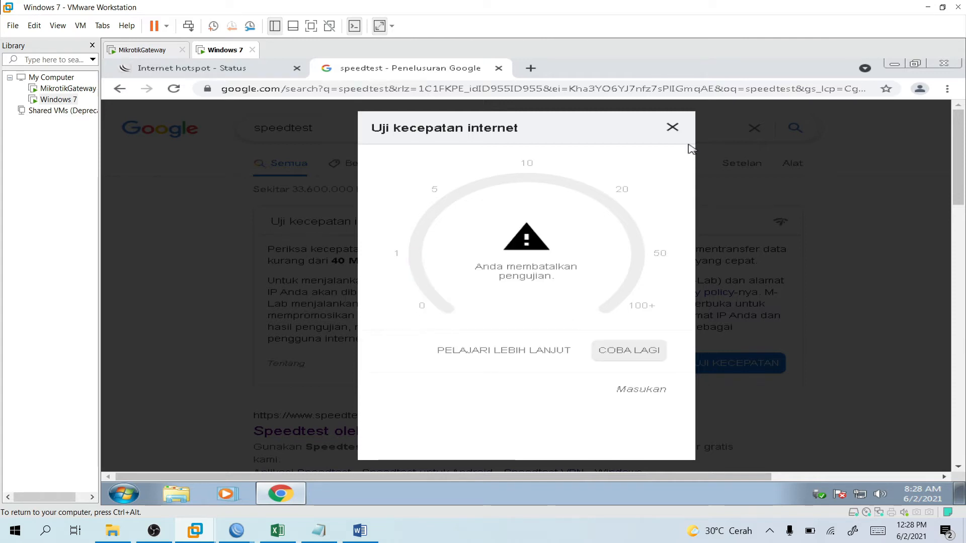
{"action": "left_click", "coordinate": [691, 148]}
{"action": "mouse_move", "coordinate": [236, 531]}
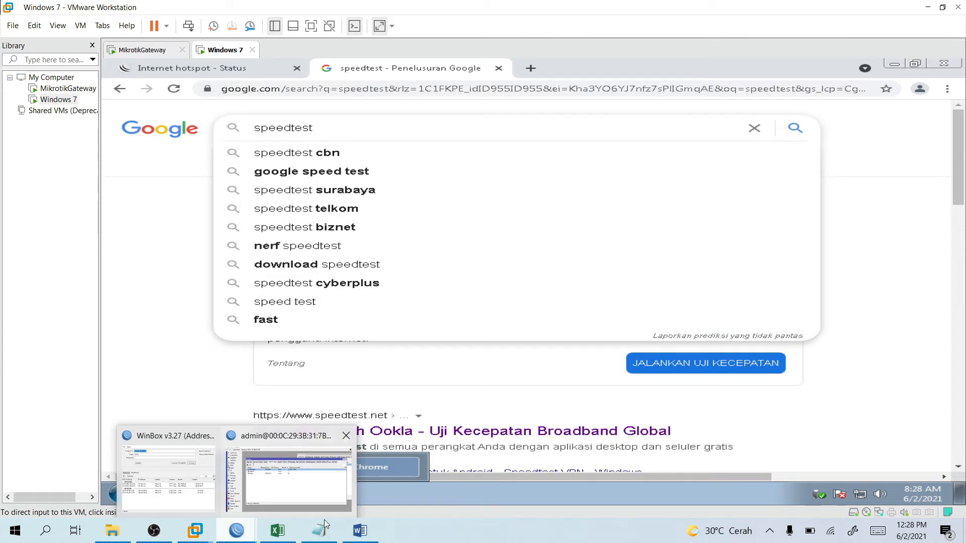
{"action": "left_click", "coordinate": [338, 496]}
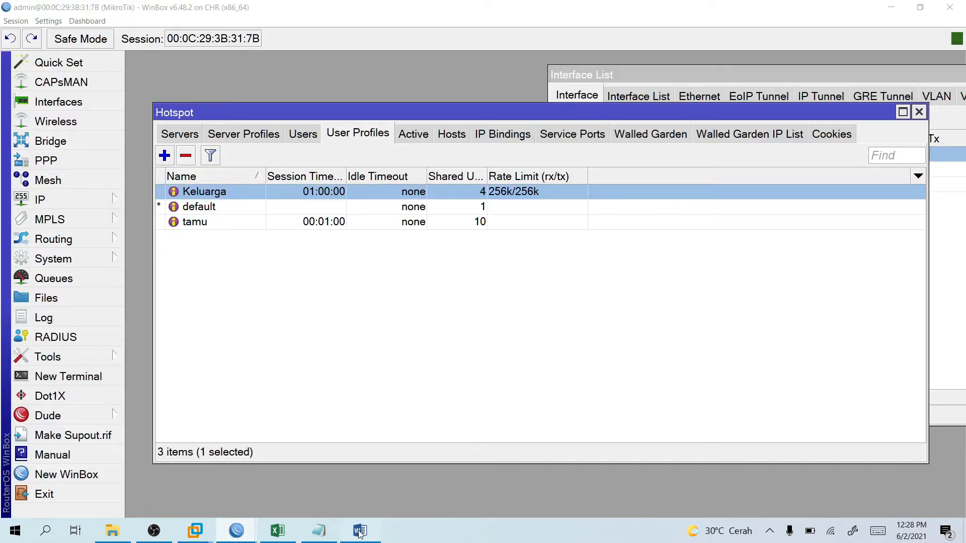
Scroll the Konfigurasi Hotspot Mikrotik guide to step 7 on testing a pegawai-profile user login.
{"action": "left_click", "coordinate": [360, 533]}
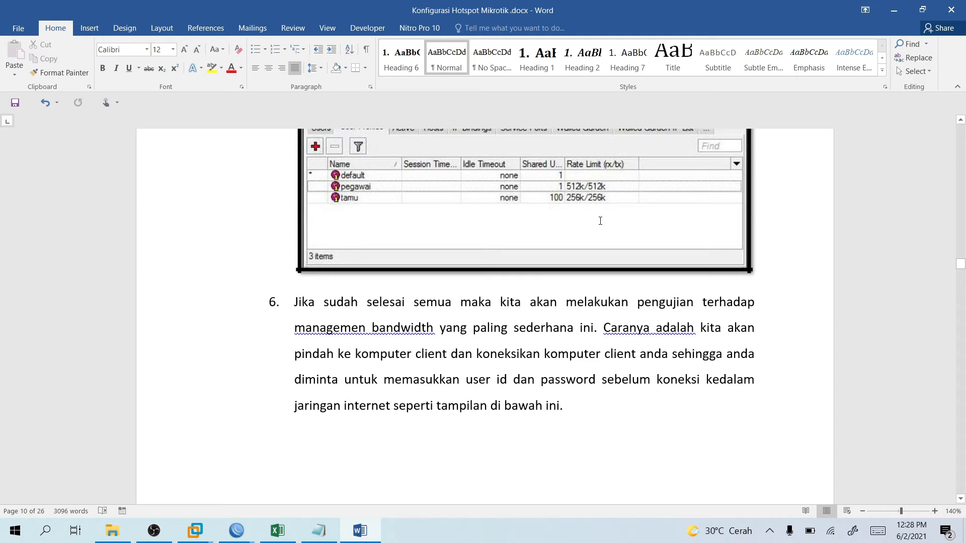
{"action": "scroll", "coordinate": [600, 221], "scroll_direction": "down", "scroll_amount": 3}
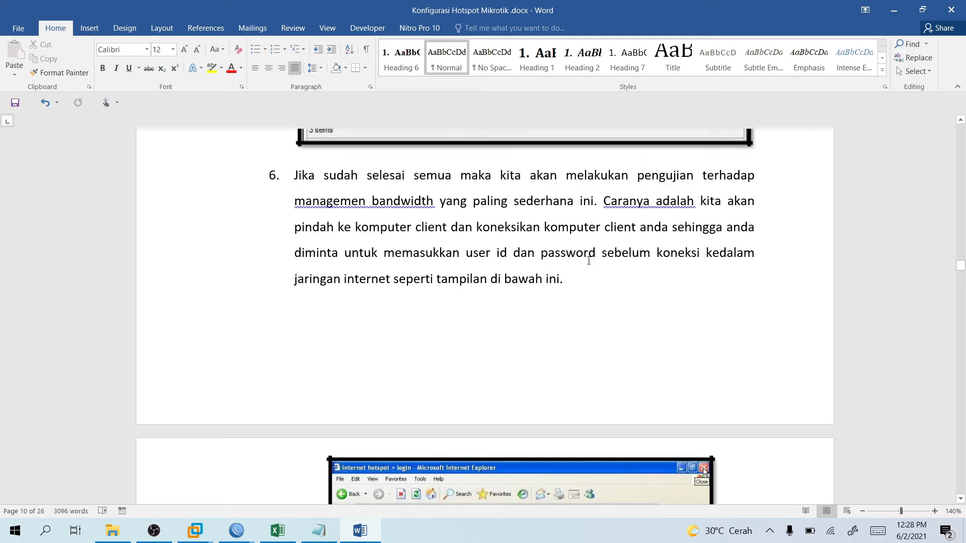
{"action": "scroll", "coordinate": [589, 260], "scroll_direction": "down", "scroll_amount": 10}
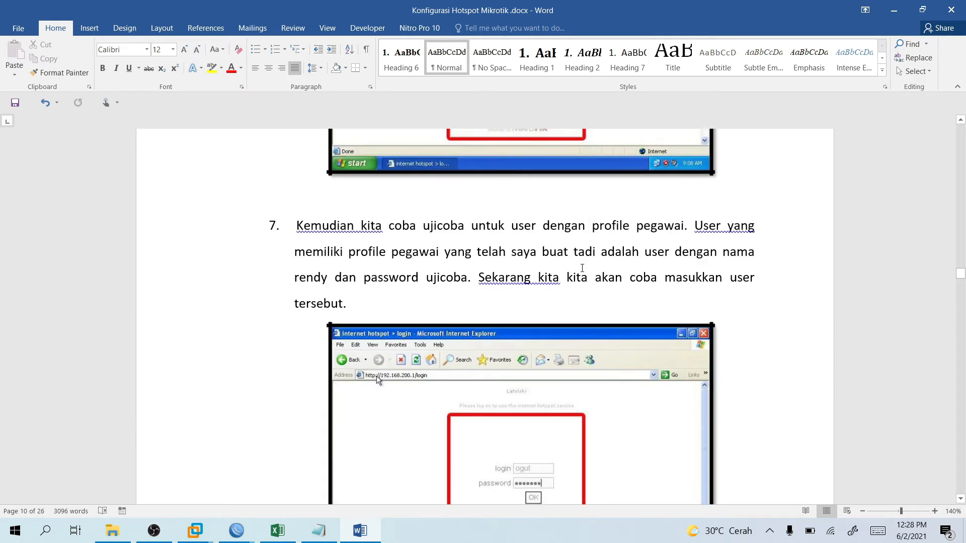
{"action": "scroll", "coordinate": [582, 269], "scroll_direction": "down", "scroll_amount": 10}
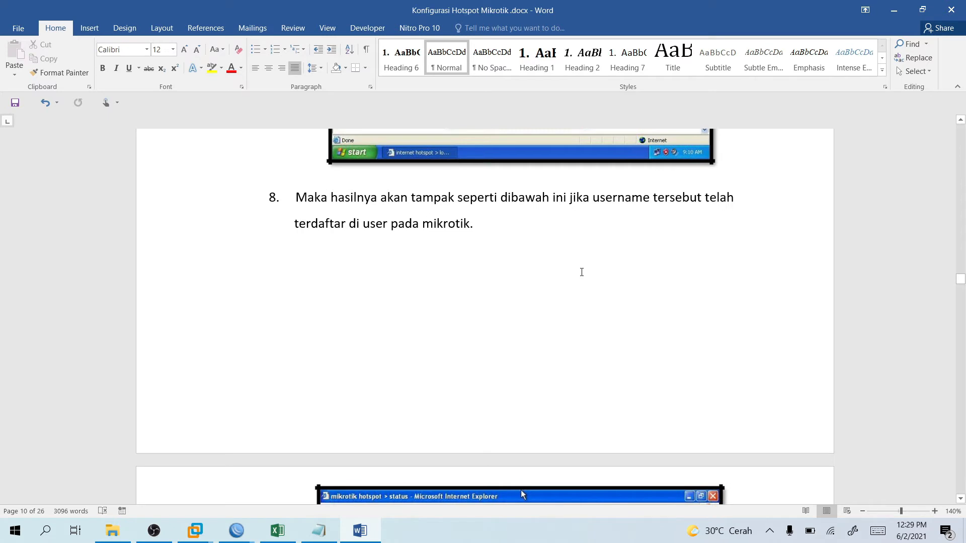
{"action": "scroll", "coordinate": [582, 272], "scroll_direction": "up", "scroll_amount": 10}
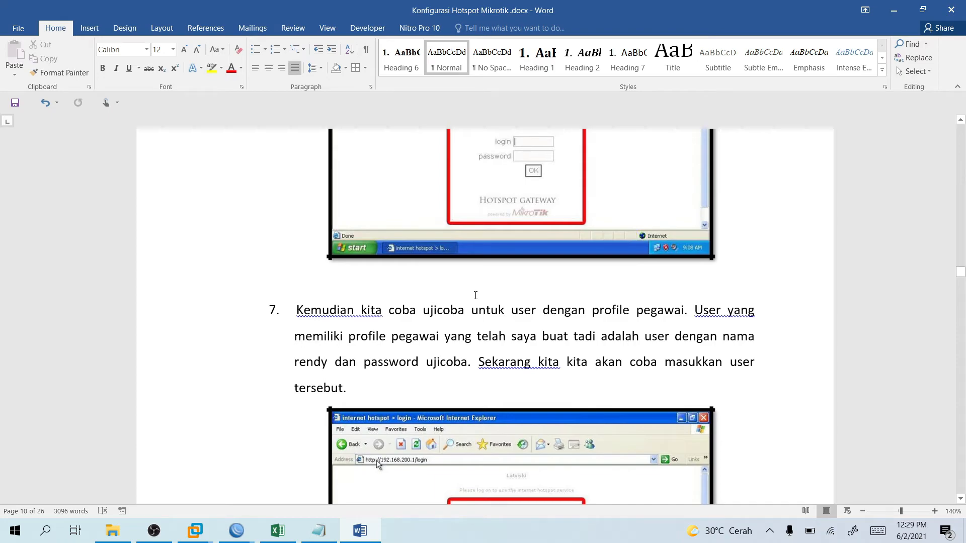
{"action": "key", "text": "alt+Tab"}
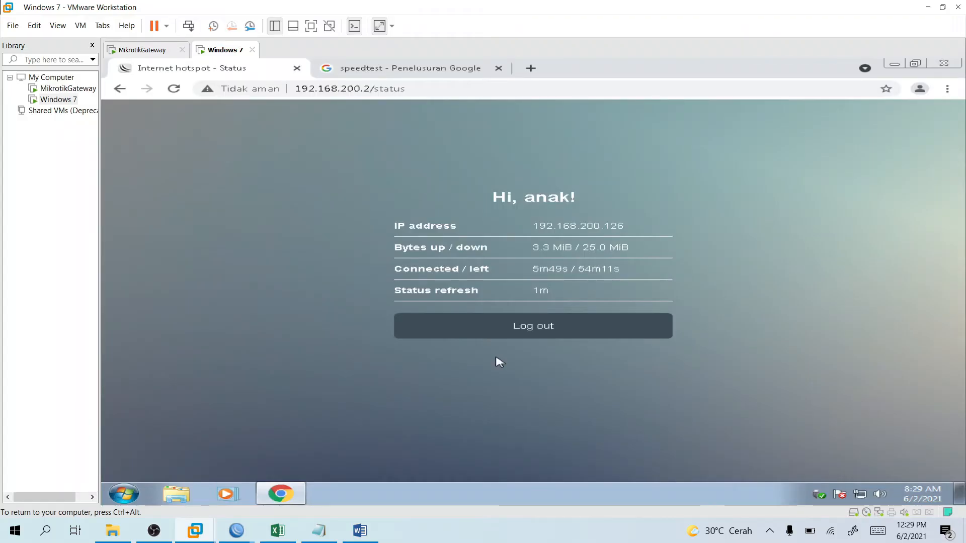
Log out of the hotspot, log back in as user anak with its password, and reload the speedtest tab.
{"action": "left_click", "coordinate": [526, 333]}
{"action": "left_click", "coordinate": [550, 352]}
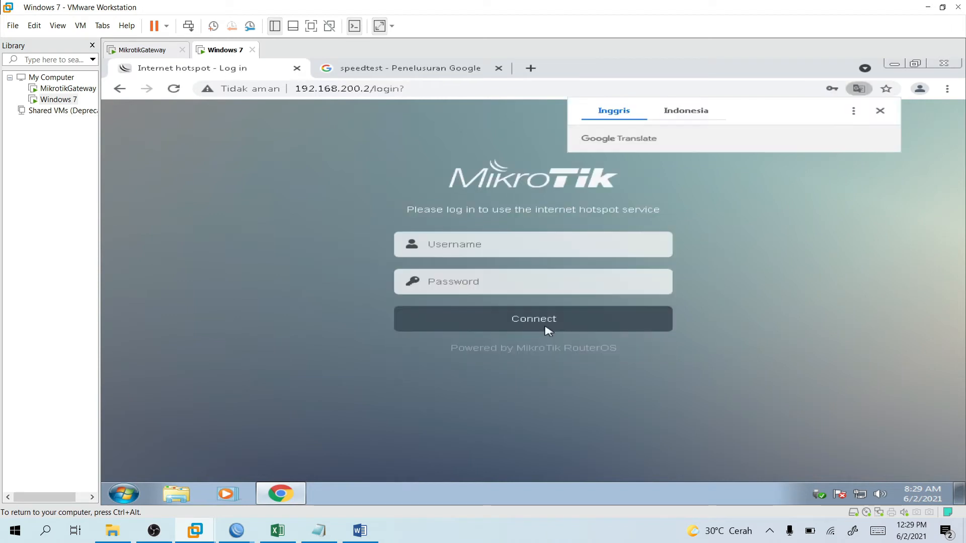
{"action": "left_click", "coordinate": [530, 250]}
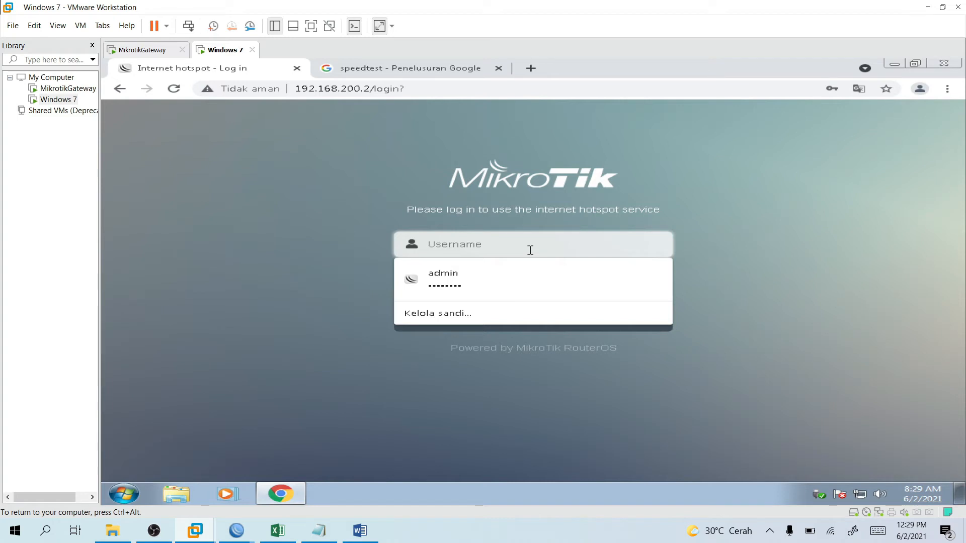
{"action": "type", "text": "anak"}
{"action": "key", "text": "Tab"}
{"action": "type", "text": "a"}
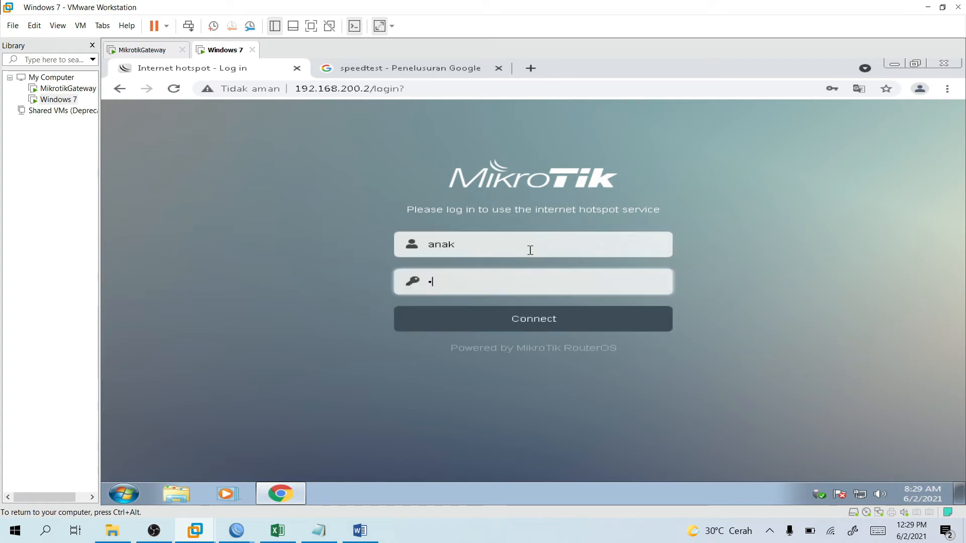
{"action": "type", "text": "nak1234"}
{"action": "key", "text": "Return"}
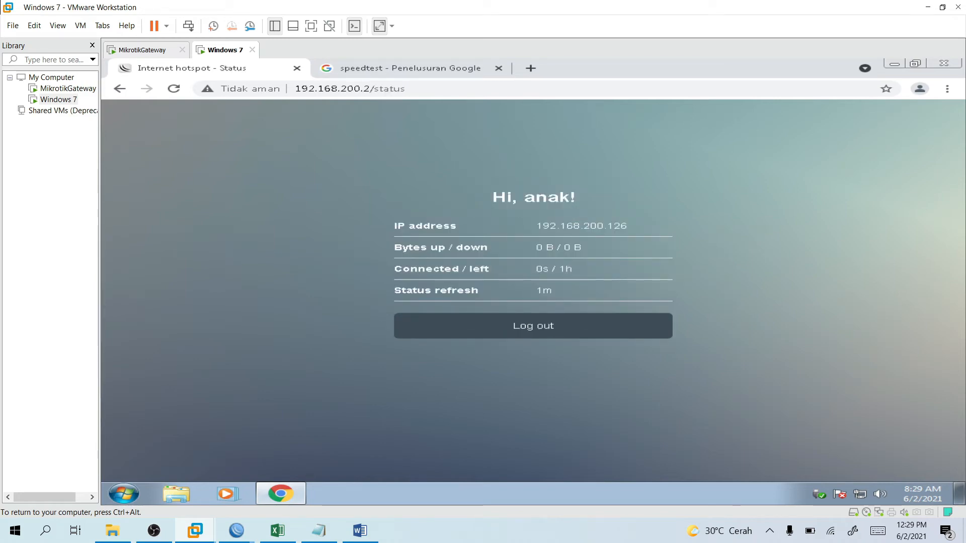
{"action": "key", "text": "ctrl+Tab"}
{"action": "key", "text": "F5"}
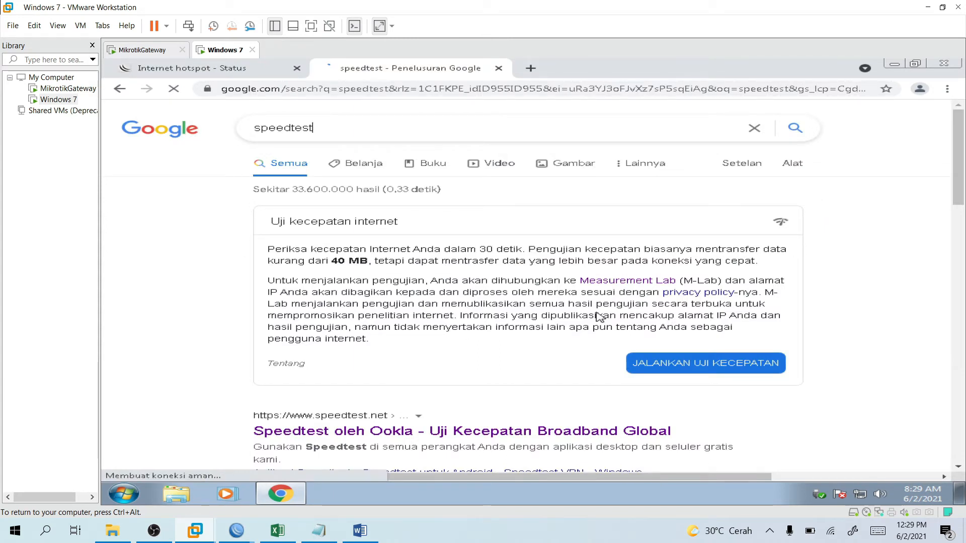
Start a new internet speed test from the Google results page under anak's session.
{"action": "left_click", "coordinate": [648, 359]}
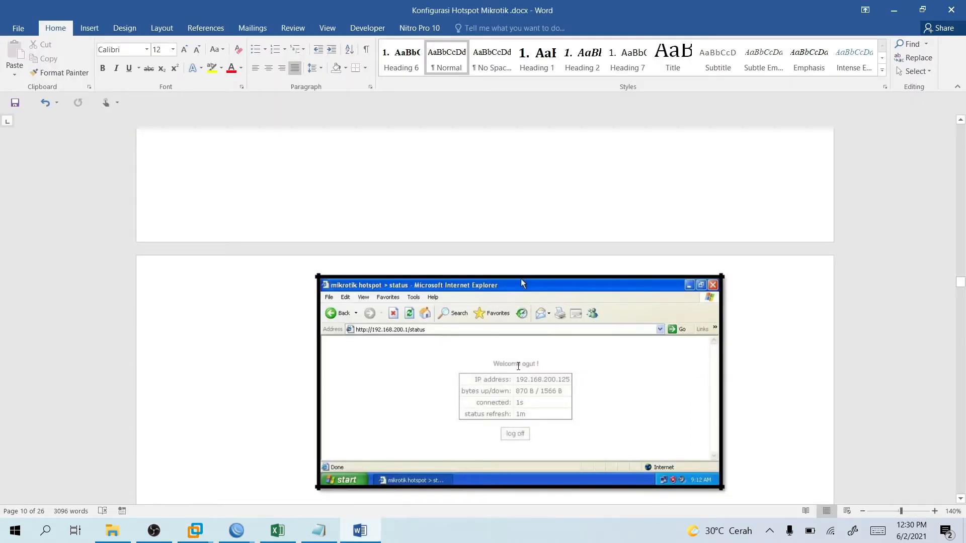
Scroll the Word guide past sections 7.8 and 7.8.1 down to 7.8.2 Mendisable sebuah User.
{"action": "scroll", "coordinate": [518, 367], "scroll_direction": "down", "scroll_amount": 12}
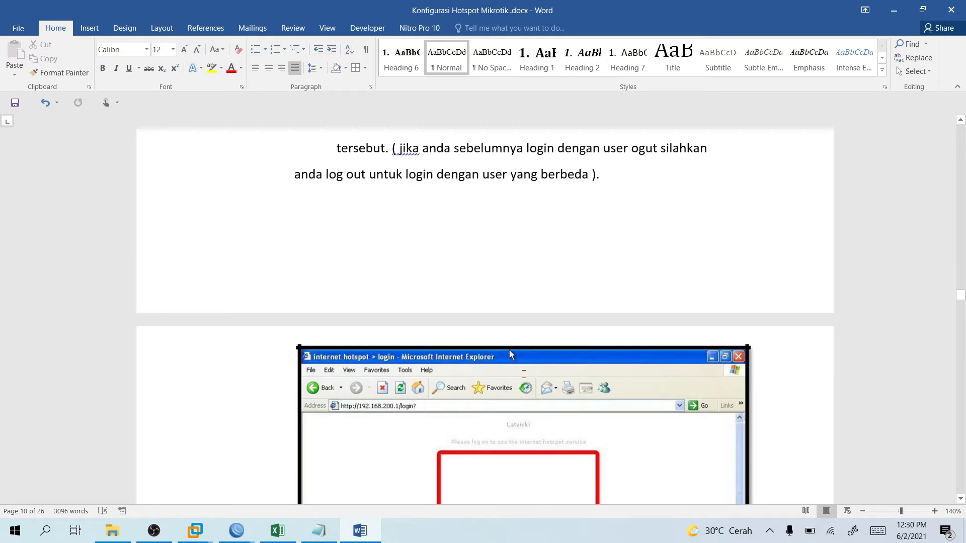
{"action": "scroll", "coordinate": [526, 375], "scroll_direction": "down", "scroll_amount": 10}
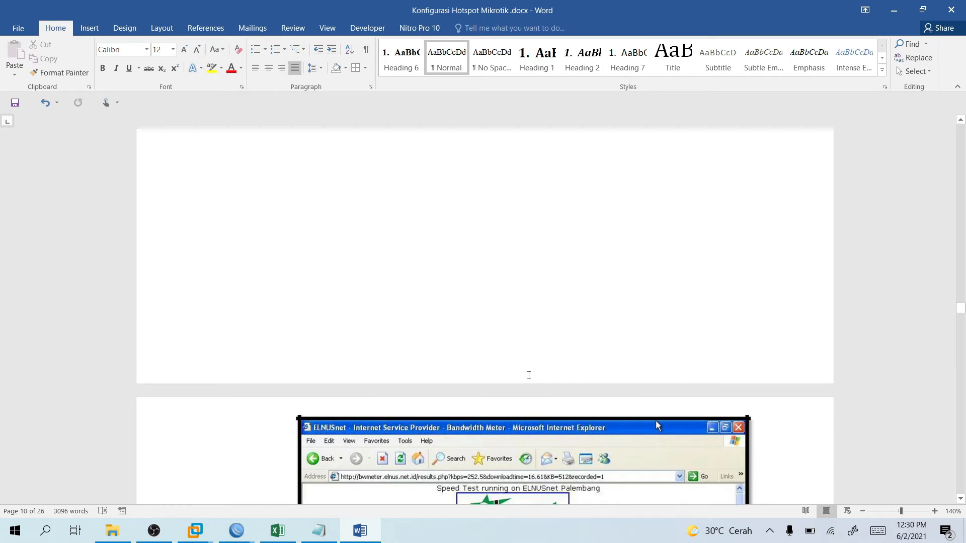
{"action": "scroll", "coordinate": [528, 375], "scroll_direction": "down", "scroll_amount": 10}
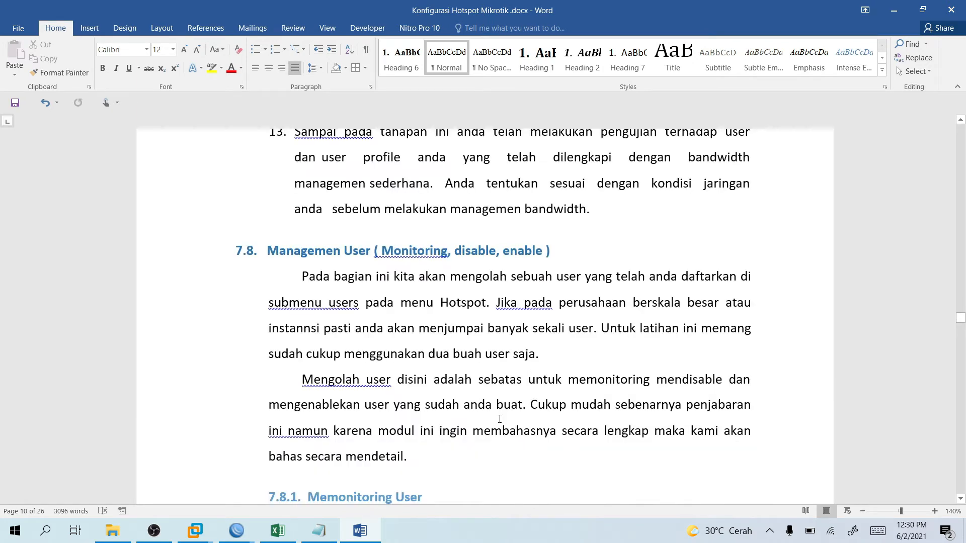
{"action": "scroll", "coordinate": [499, 419], "scroll_direction": "down", "scroll_amount": 4}
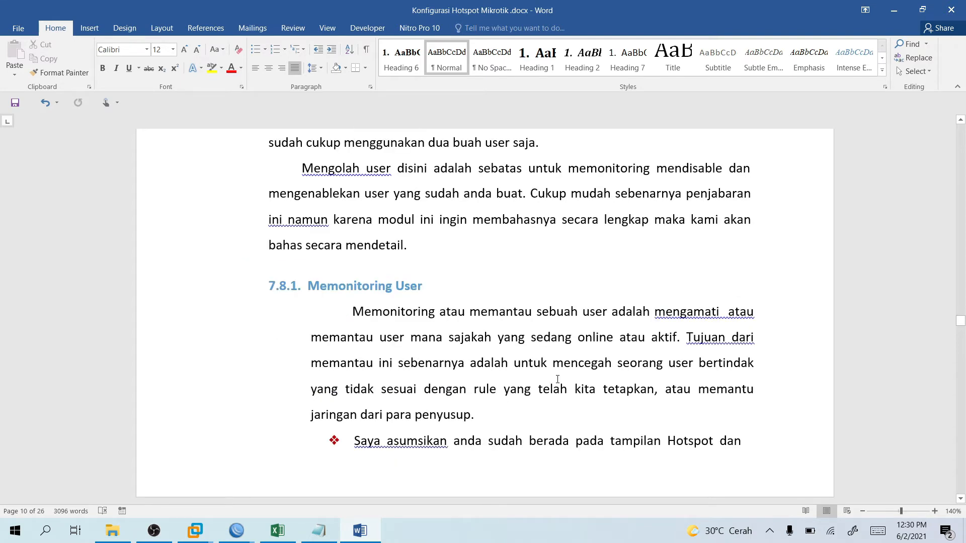
{"action": "scroll", "coordinate": [558, 380], "scroll_direction": "down", "scroll_amount": 6}
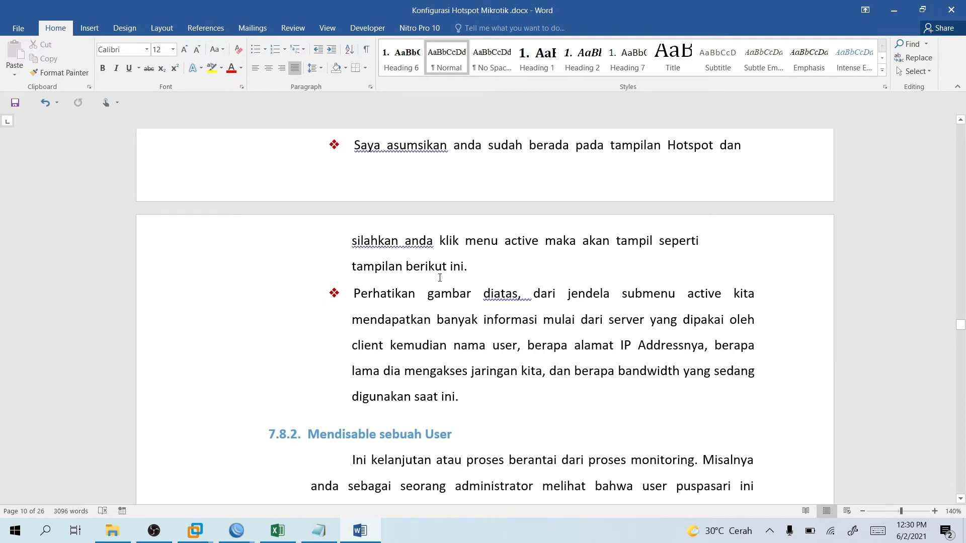
{"action": "scroll", "coordinate": [440, 278], "scroll_direction": "down", "scroll_amount": 4}
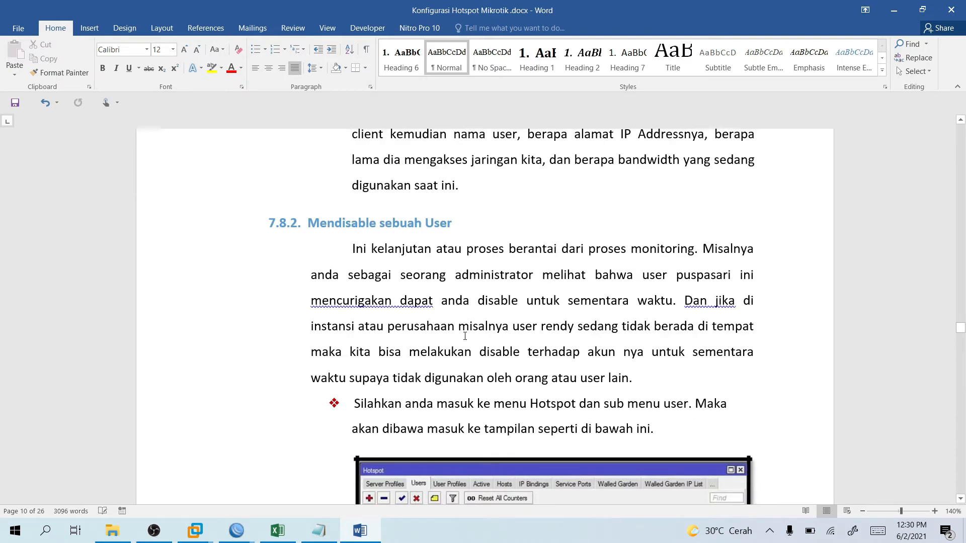
{"action": "scroll", "coordinate": [465, 336], "scroll_direction": "down", "scroll_amount": 5}
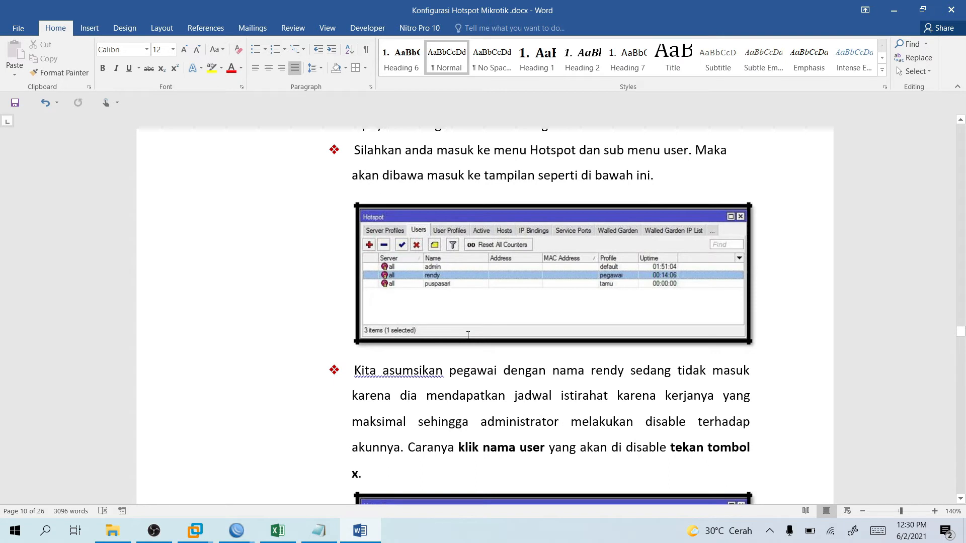
{"action": "scroll", "coordinate": [468, 334], "scroll_direction": "down", "scroll_amount": 2}
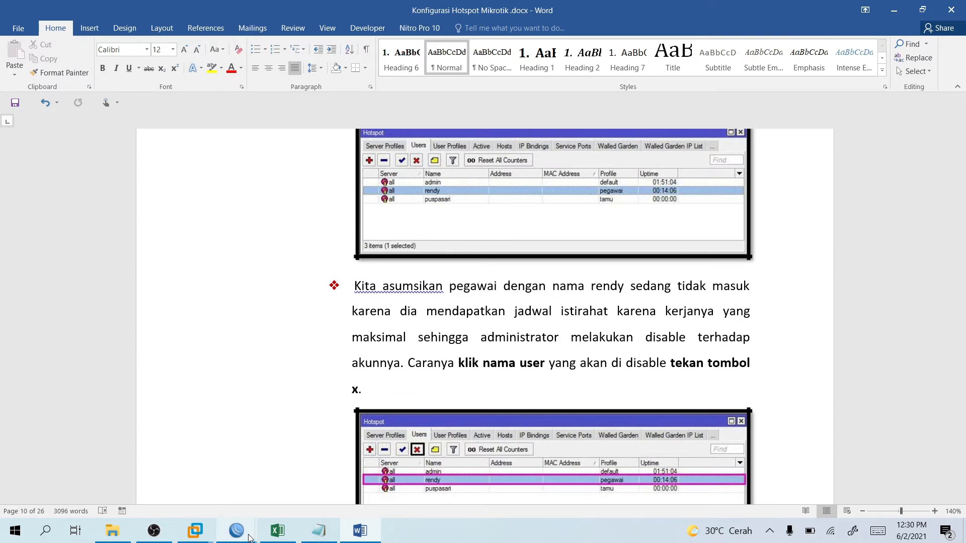
Disable the hotspot user anak from the WinBox Users list.
{"action": "left_click", "coordinate": [249, 537]}
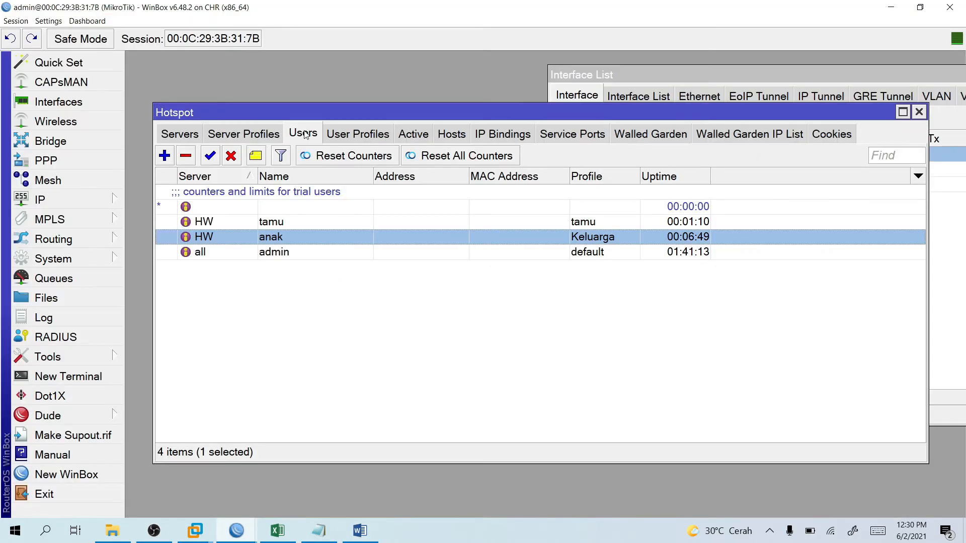
{"action": "right_click", "coordinate": [222, 240]}
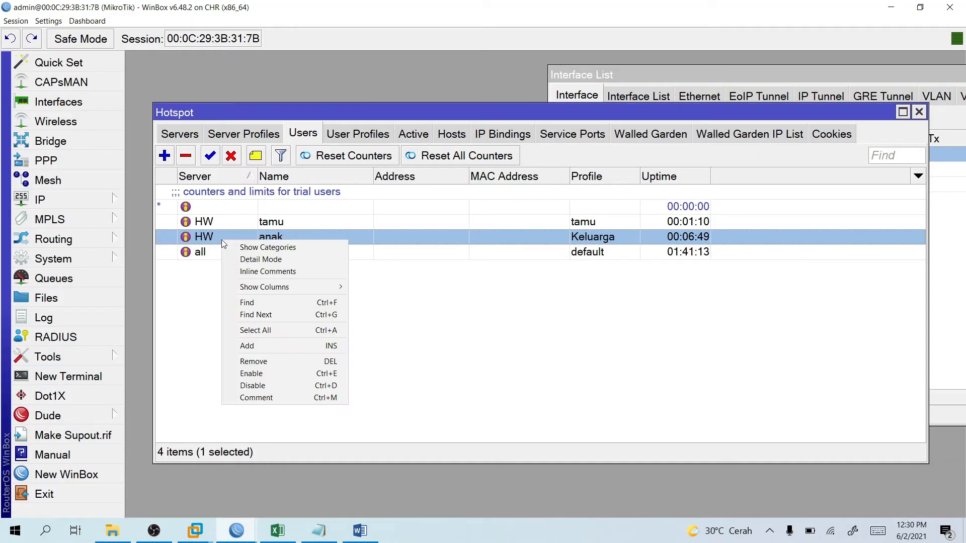
{"action": "left_click", "coordinate": [266, 386]}
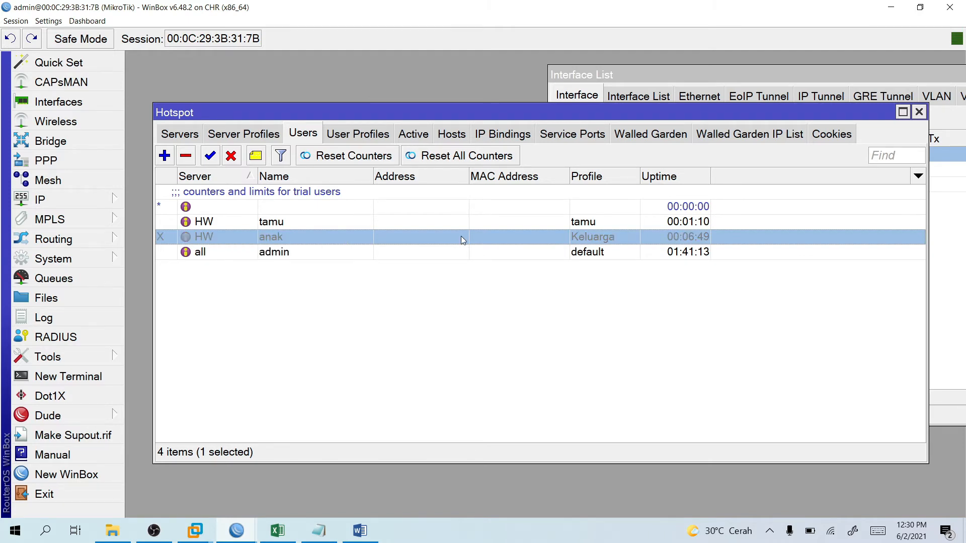
Reload the hotspot status page in the Windows 7 browser.
{"action": "key", "text": "alt+Tab"}
{"action": "left_click", "coordinate": [421, 91]}
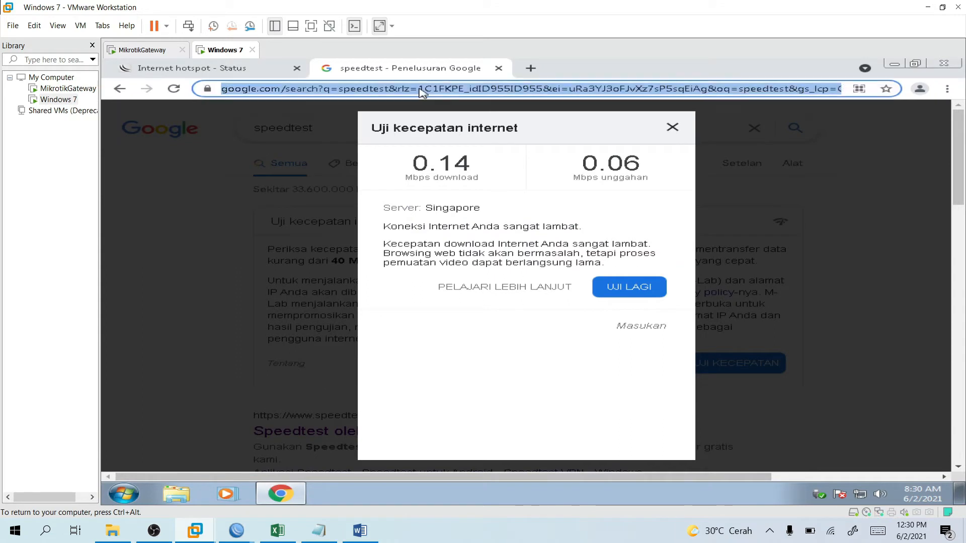
{"action": "key", "text": "Return"}
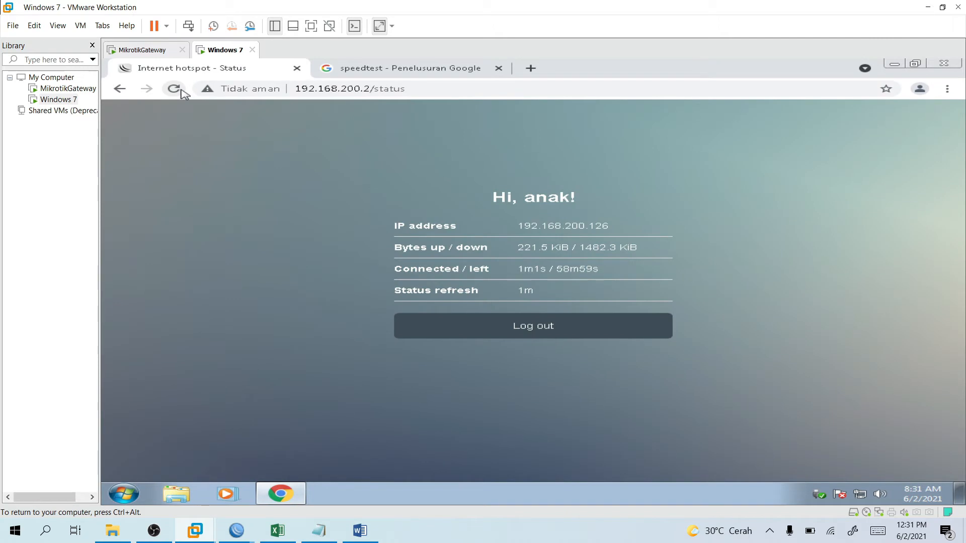
{"action": "left_click", "coordinate": [181, 92]}
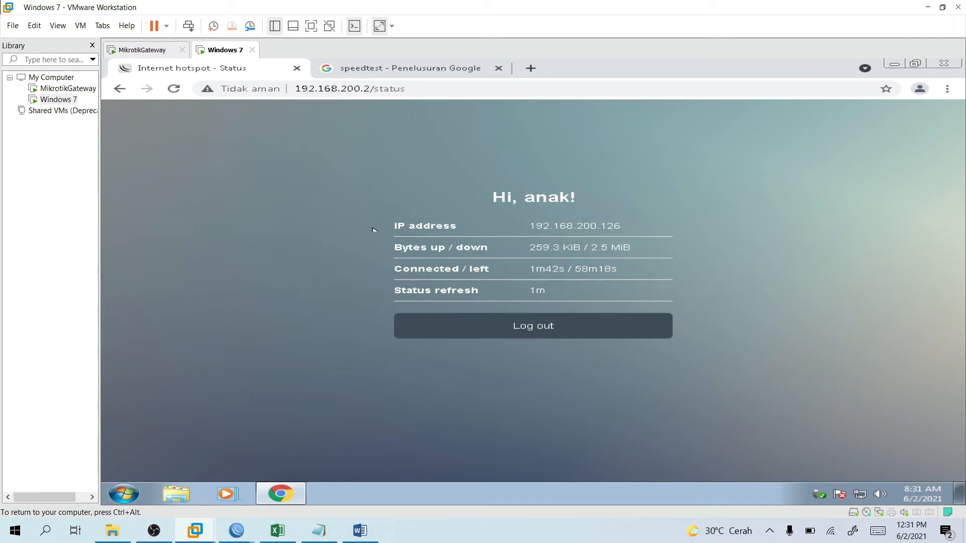
{"action": "left_click", "coordinate": [253, 534]}
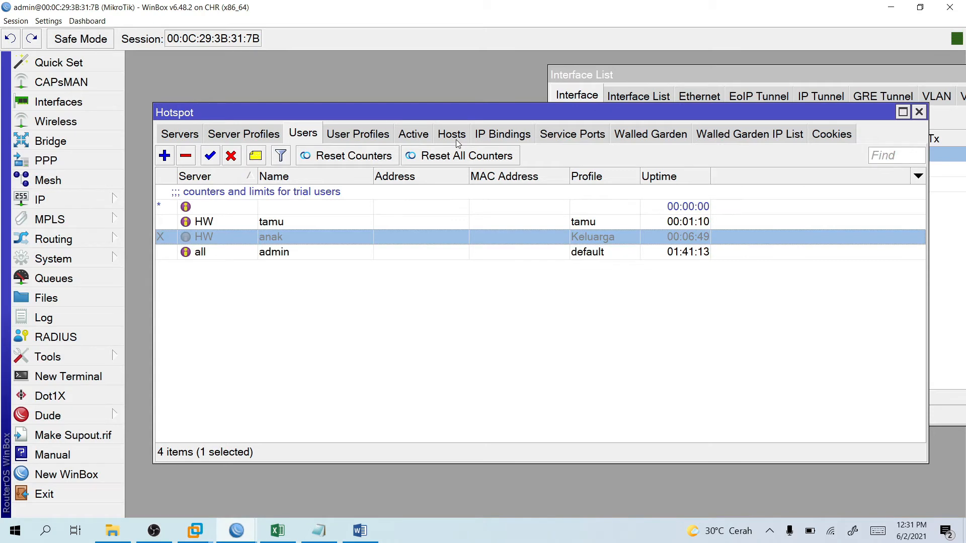
Remove anak's session from the hotspot Active list, after checking the Hosts tab.
{"action": "left_click", "coordinate": [413, 134]}
{"action": "right_click", "coordinate": [291, 191]}
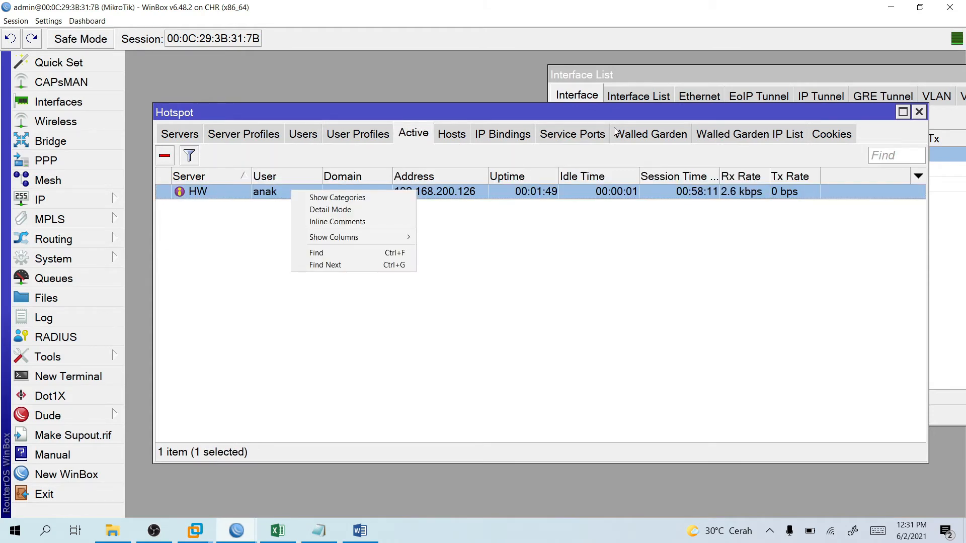
{"action": "left_click", "coordinate": [821, 136]}
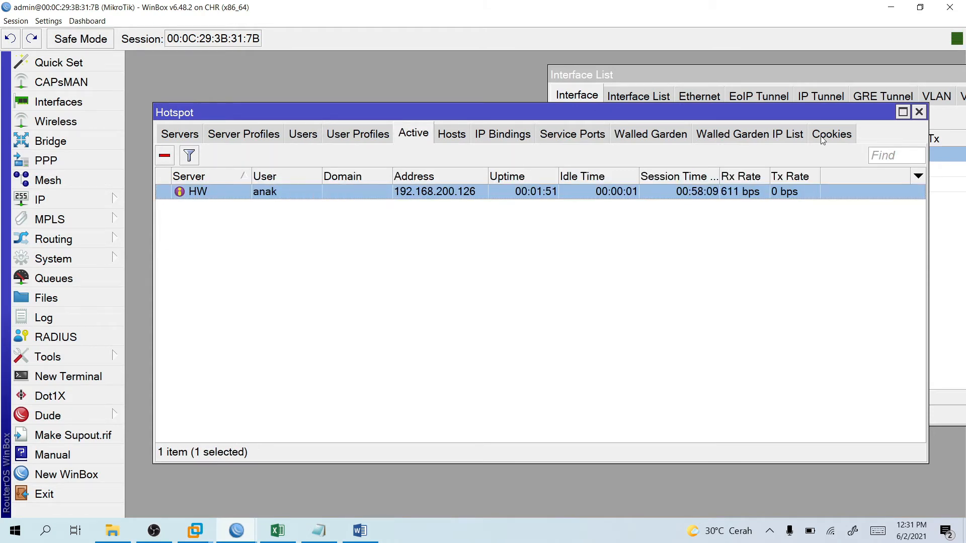
{"action": "left_click", "coordinate": [451, 134]}
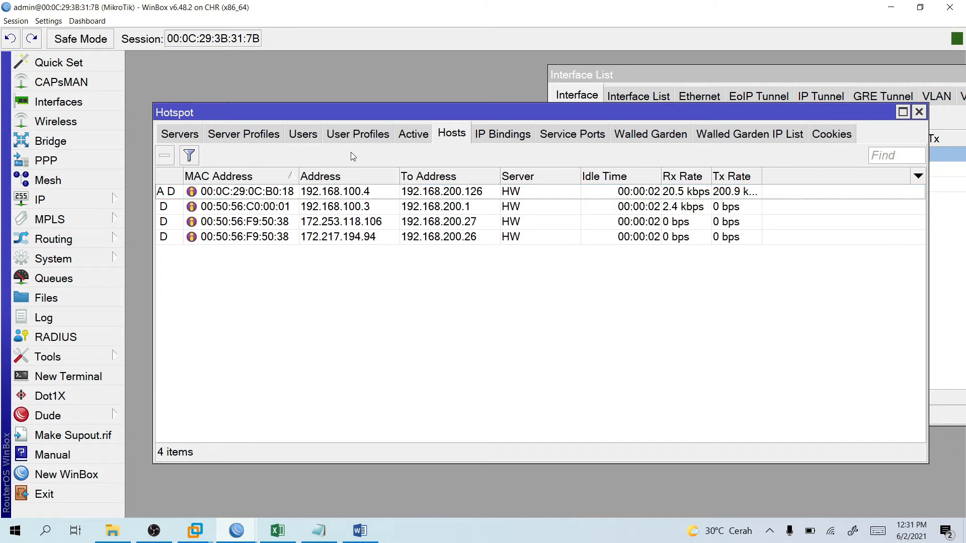
{"action": "left_click", "coordinate": [413, 134]}
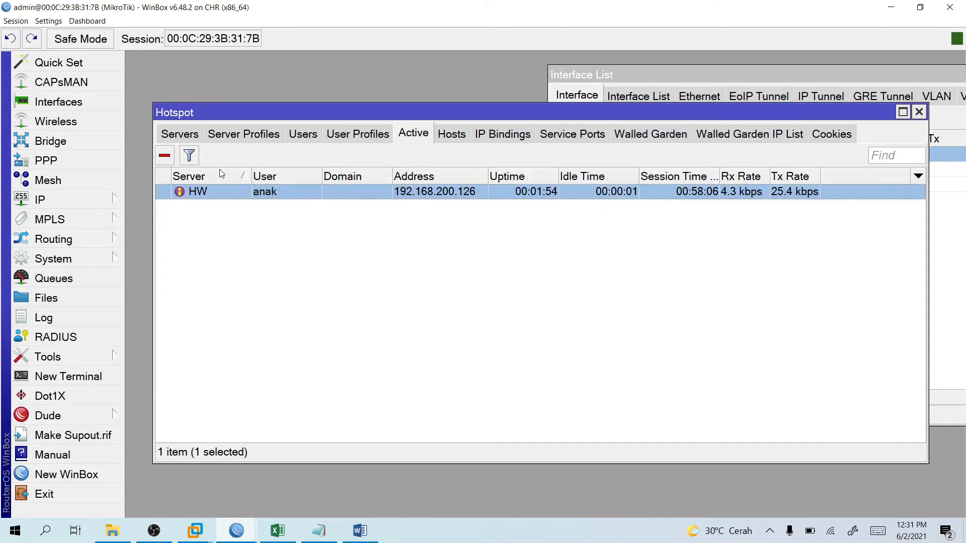
{"action": "right_click", "coordinate": [232, 191]}
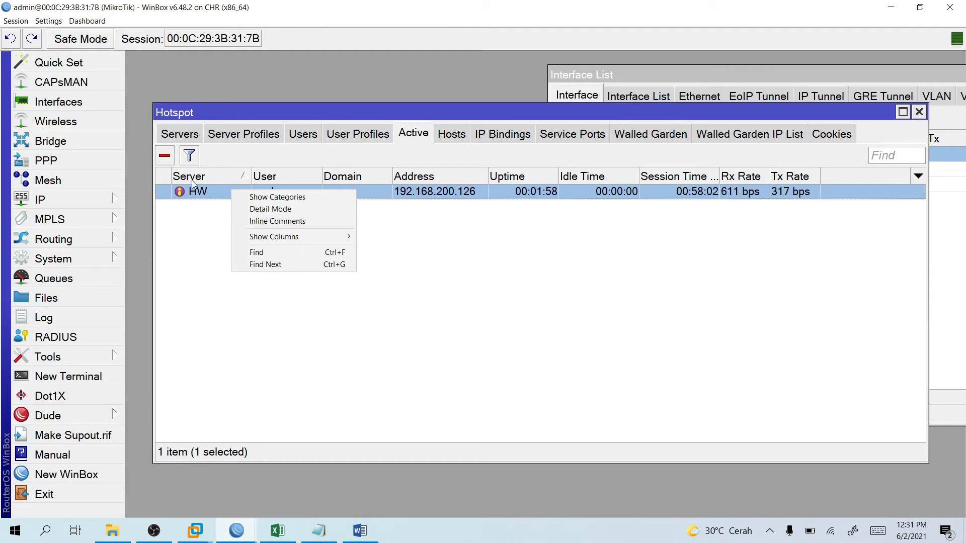
{"action": "left_click", "coordinate": [166, 158]}
Re-enable the disabled hotspot user anak in the Users list.
{"action": "left_click", "coordinate": [357, 134]}
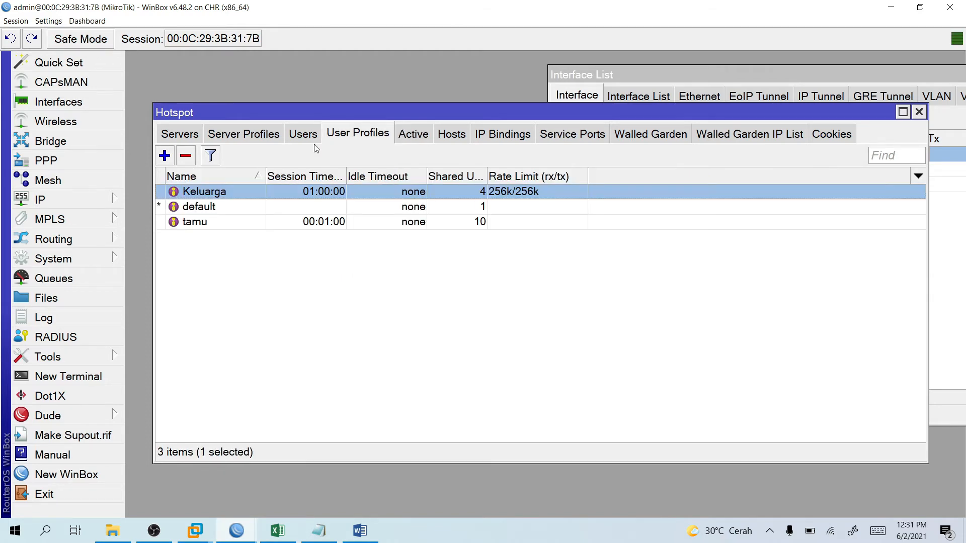
{"action": "left_click", "coordinate": [311, 141]}
{"action": "right_click", "coordinate": [257, 237]}
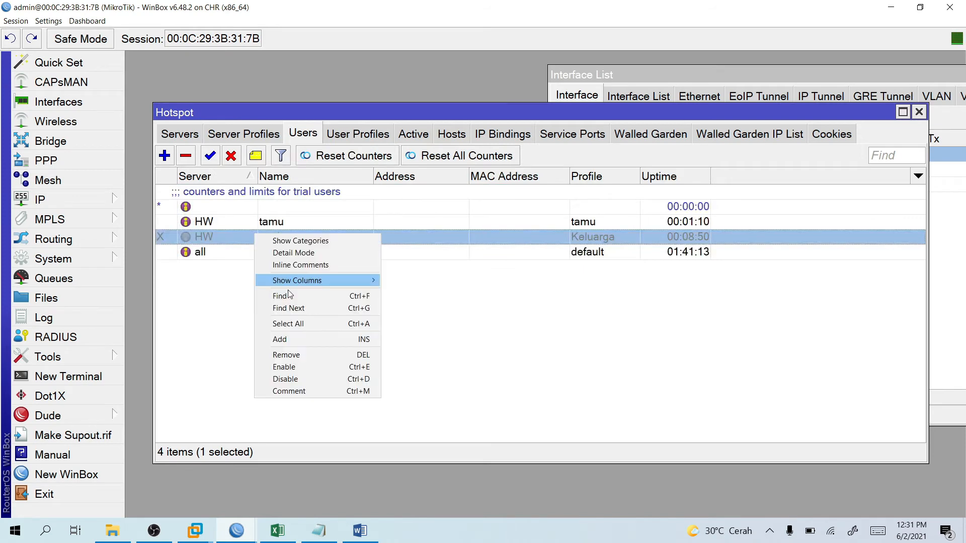
{"action": "left_click", "coordinate": [296, 367]}
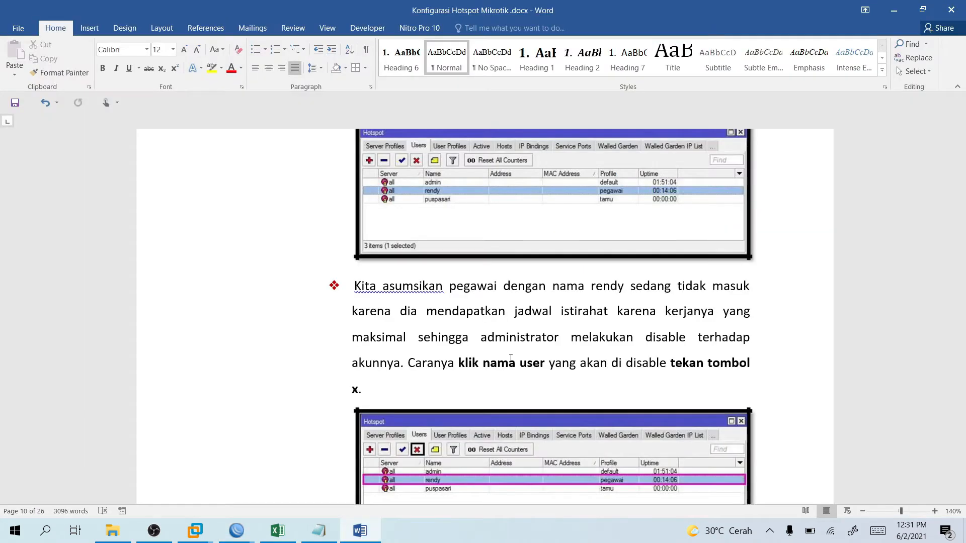
Scroll Word's hotspot guide down to section 7.9 Konfigurasi IP Bindings, then return to WinBox.
{"action": "scroll", "coordinate": [511, 358], "scroll_direction": "down", "scroll_amount": 10}
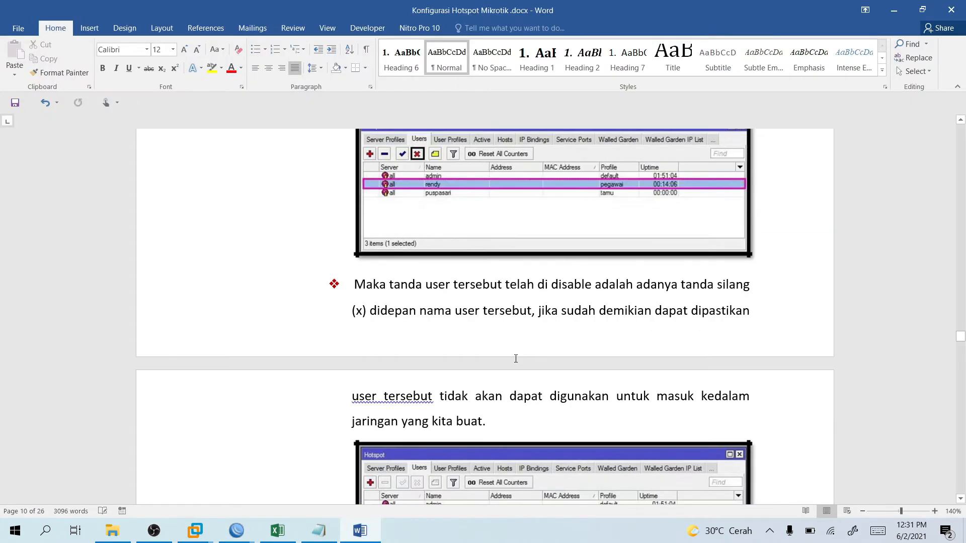
{"action": "scroll", "coordinate": [519, 357], "scroll_direction": "down", "scroll_amount": 9}
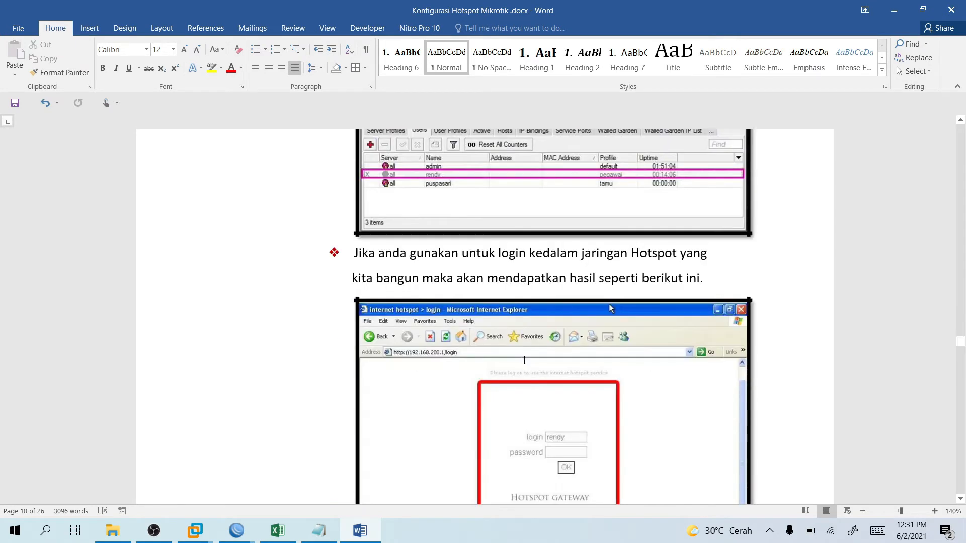
{"action": "scroll", "coordinate": [526, 361], "scroll_direction": "down", "scroll_amount": 10}
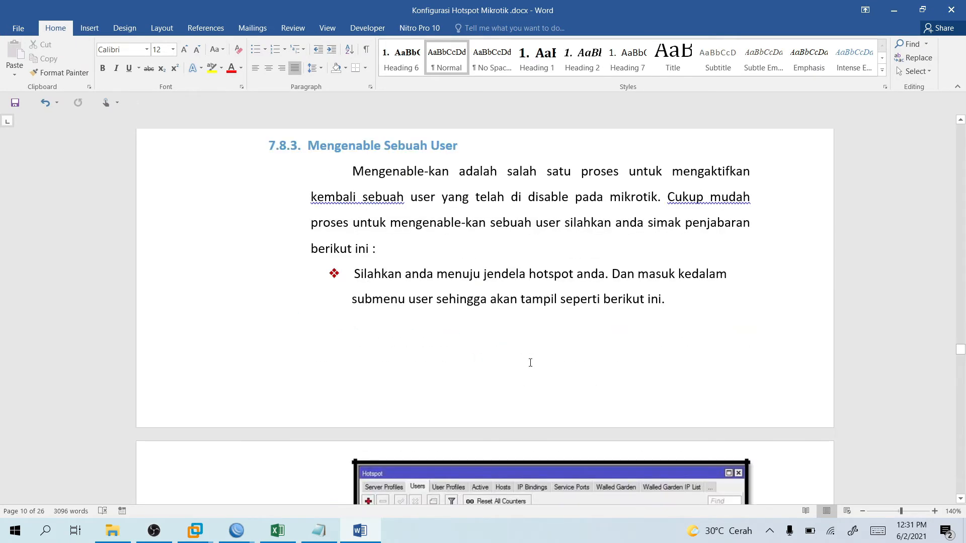
{"action": "scroll", "coordinate": [530, 362], "scroll_direction": "down", "scroll_amount": 12}
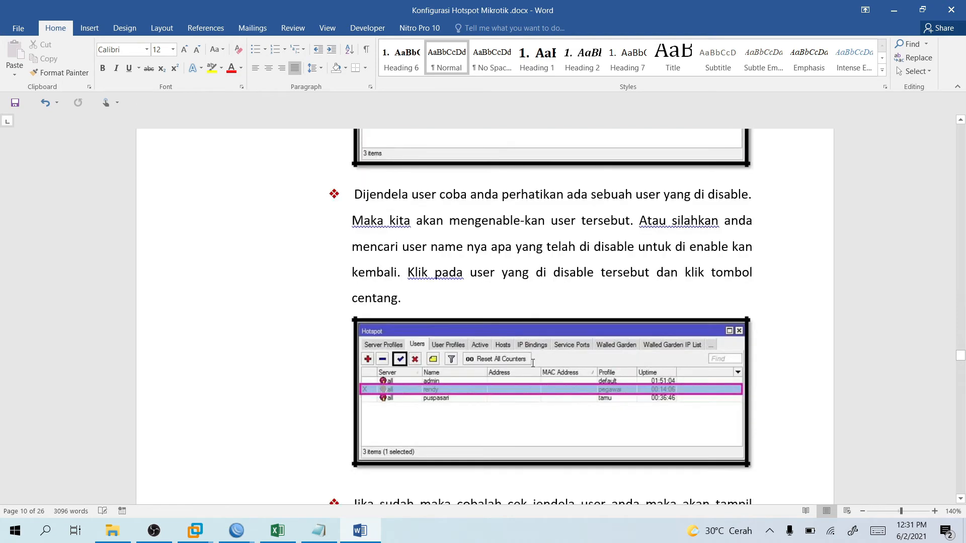
{"action": "scroll", "coordinate": [533, 363], "scroll_direction": "down", "scroll_amount": 14}
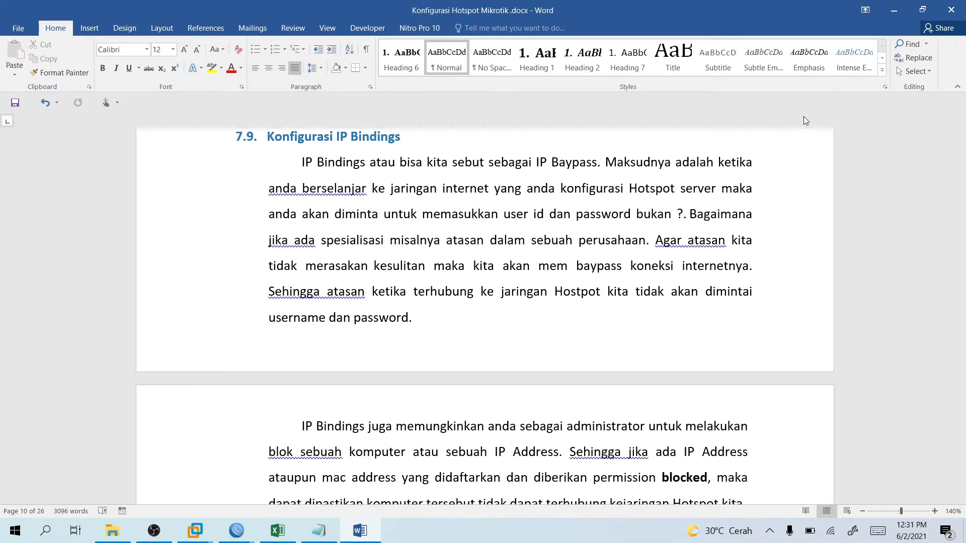
{"action": "left_click", "coordinate": [894, 10]}
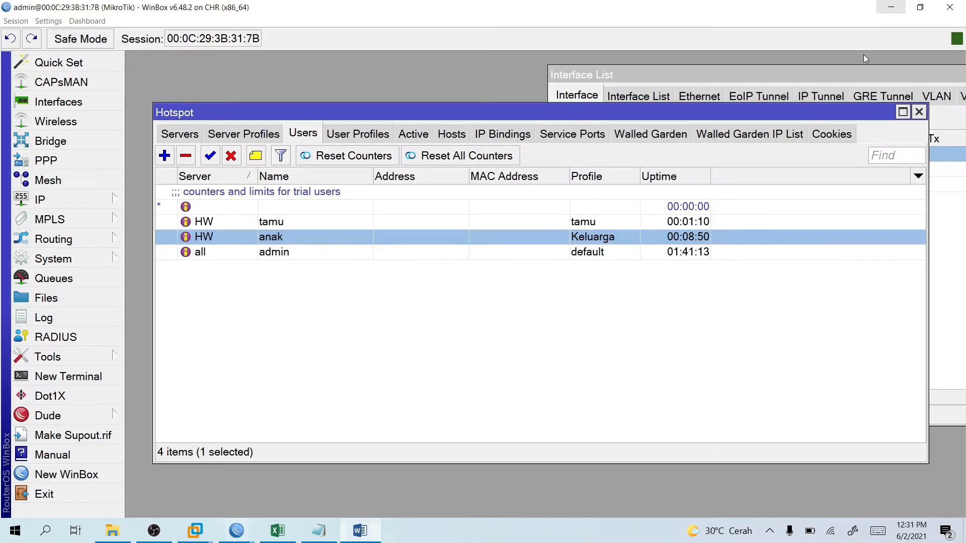
Open Hotspot's IP Bindings list, add a new binding, and switch to the Windows 7 VM.
{"action": "left_click", "coordinate": [504, 136]}
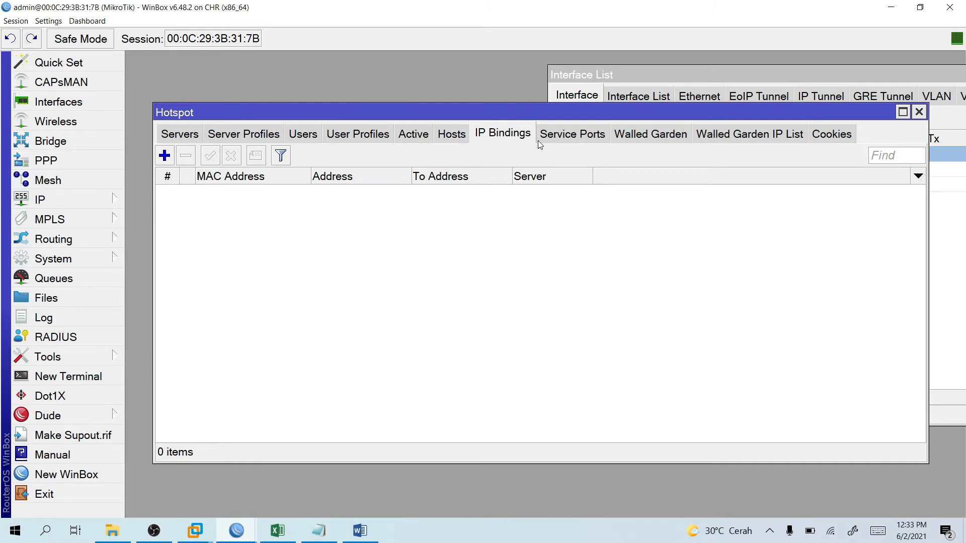
{"action": "left_click", "coordinate": [164, 155]}
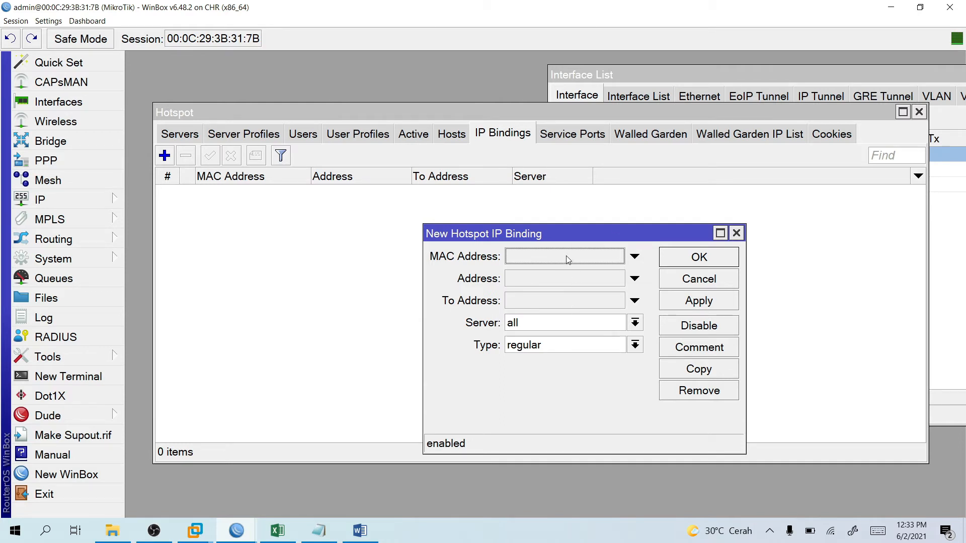
{"action": "mouse_move", "coordinate": [196, 531]}
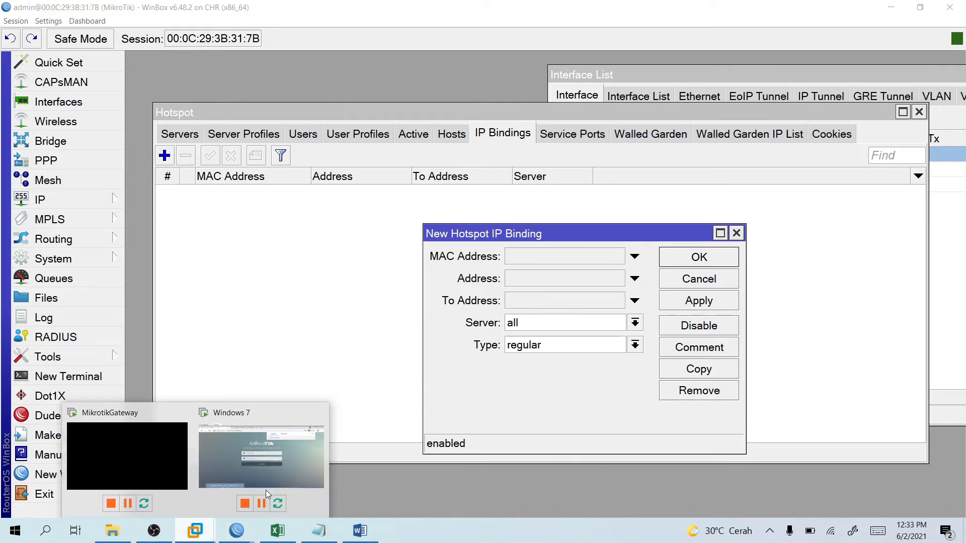
{"action": "left_click", "coordinate": [291, 464]}
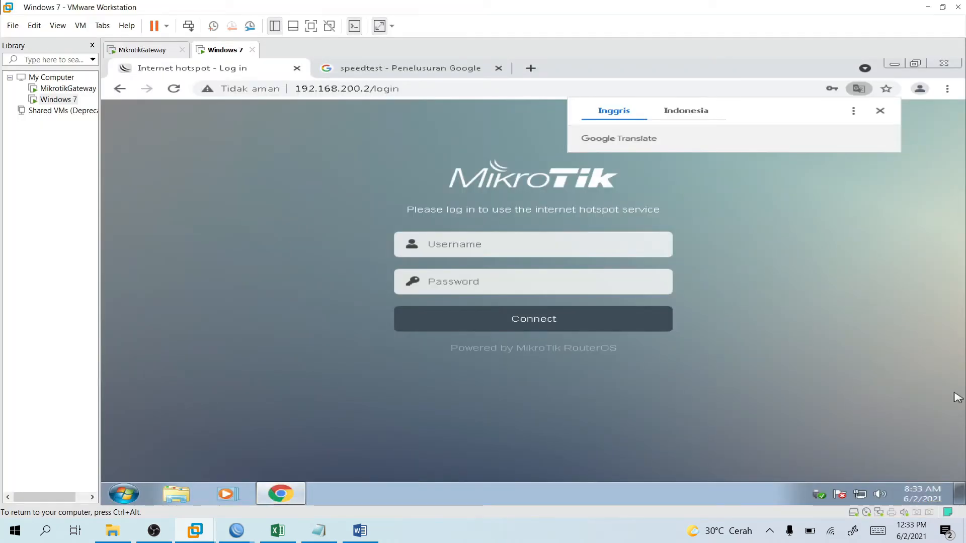
Read MAC 00-0C-29-0C-B0-18 from the VM's Local Area Connection details, then return to WinBox.
{"action": "left_click", "coordinate": [860, 494]}
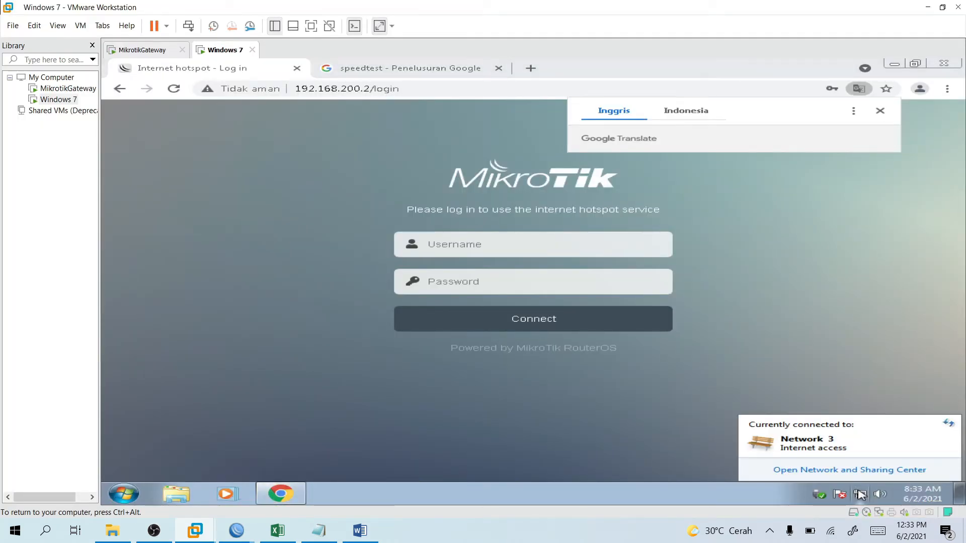
{"action": "left_click", "coordinate": [835, 470]}
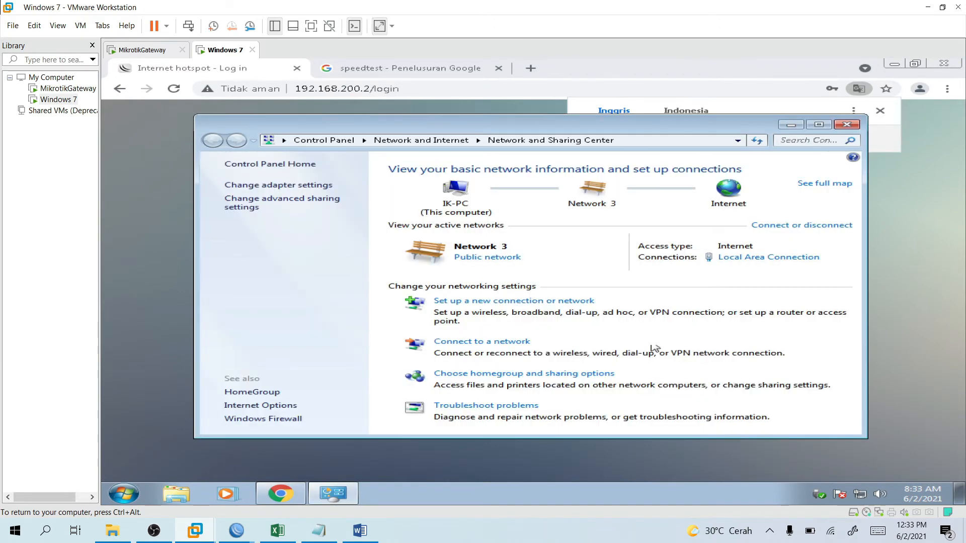
{"action": "left_click", "coordinate": [309, 185]}
{"action": "right_click", "coordinate": [306, 189]}
{"action": "left_click", "coordinate": [332, 206]}
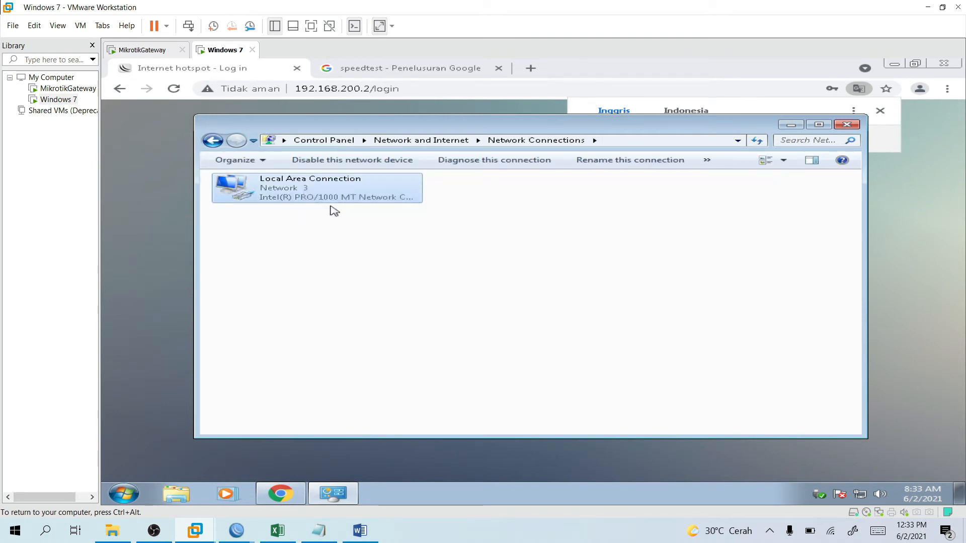
{"action": "left_click", "coordinate": [452, 269]}
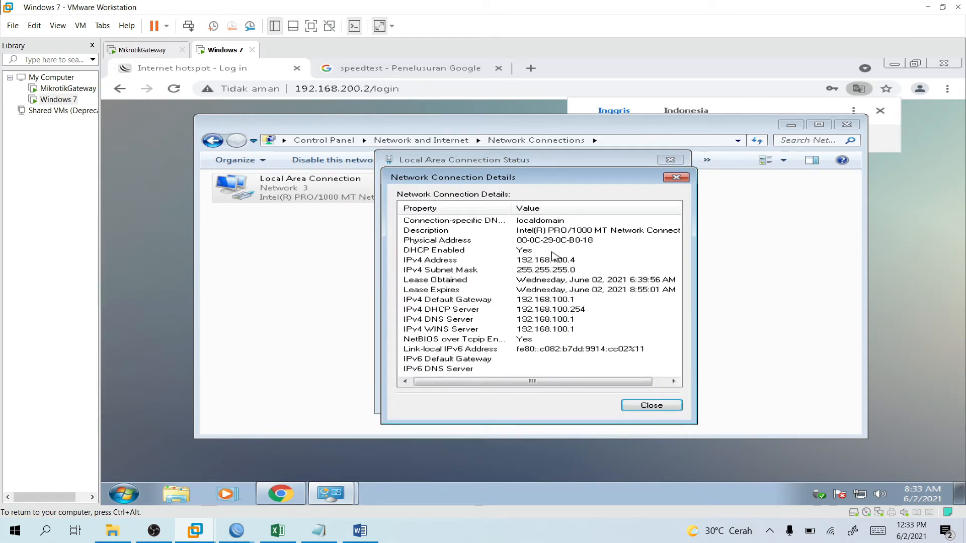
{"action": "left_click", "coordinate": [596, 241]}
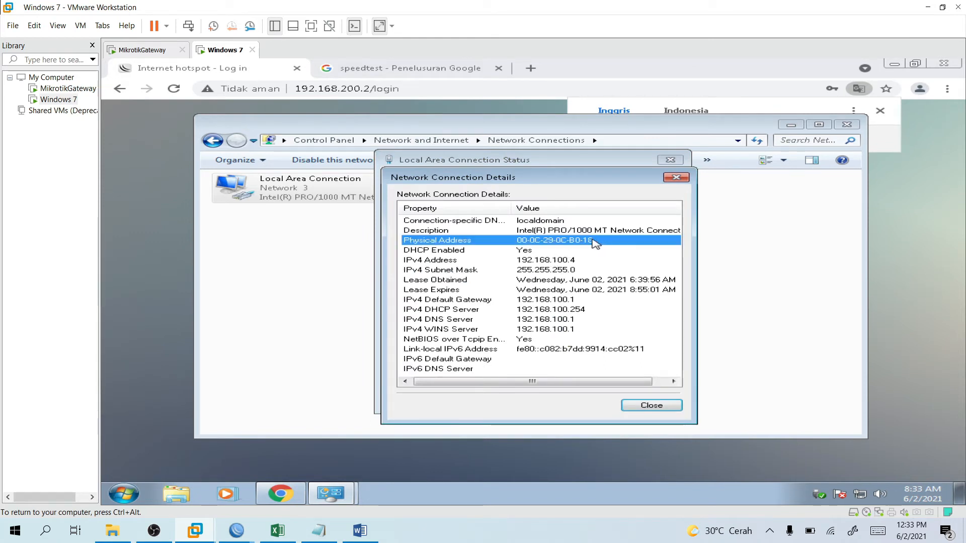
{"action": "left_click", "coordinate": [580, 253]}
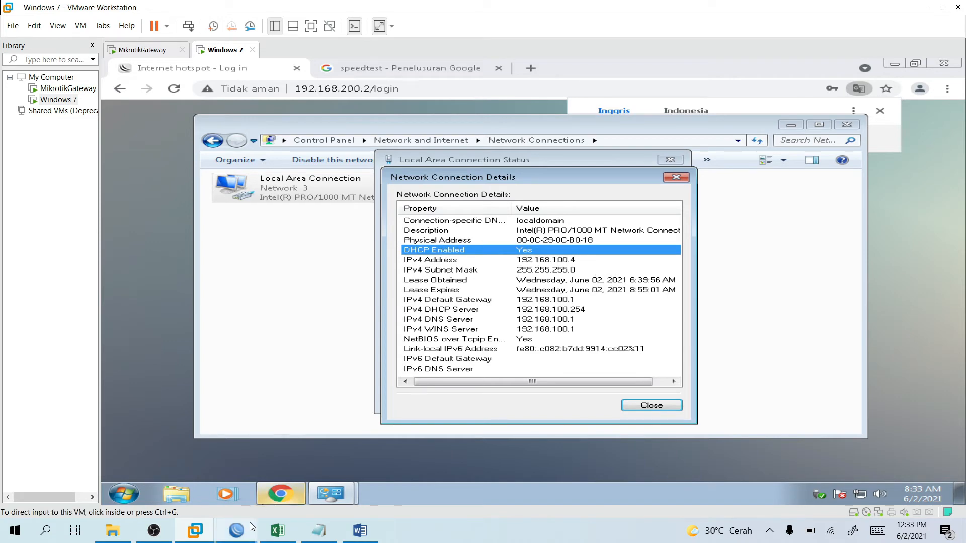
{"action": "mouse_move", "coordinate": [236, 531]}
{"action": "left_click", "coordinate": [280, 494]}
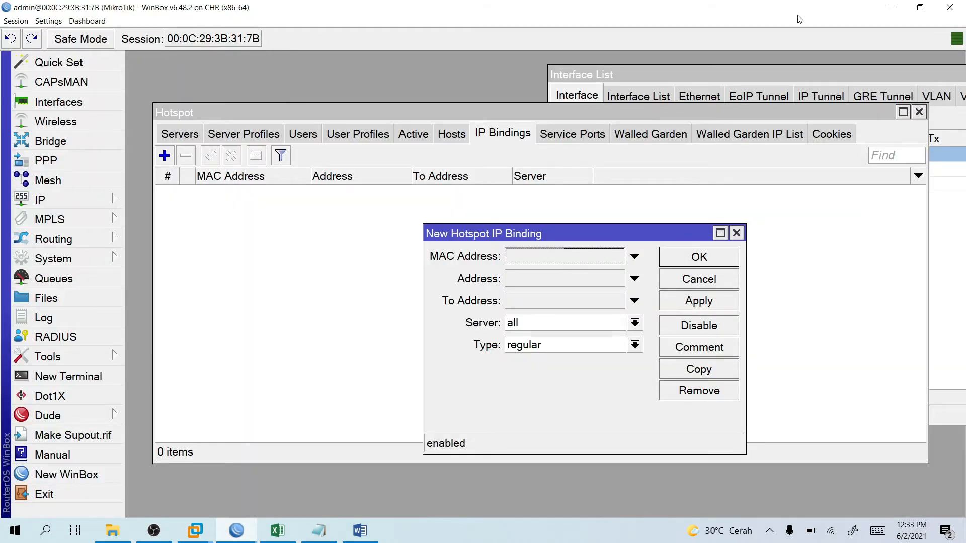
Enter MAC address 00-0C-29-0C-B0-18 in the new IP binding, fixing the typos.
{"action": "left_click_drag", "start_coordinate": [669, 10], "coordinate": [307, 54]}
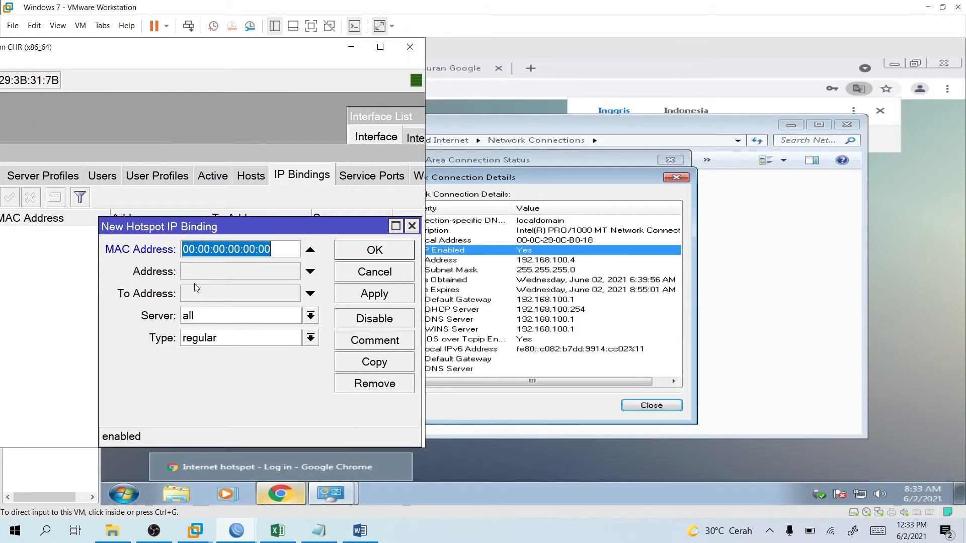
{"action": "type", "text": "00"}
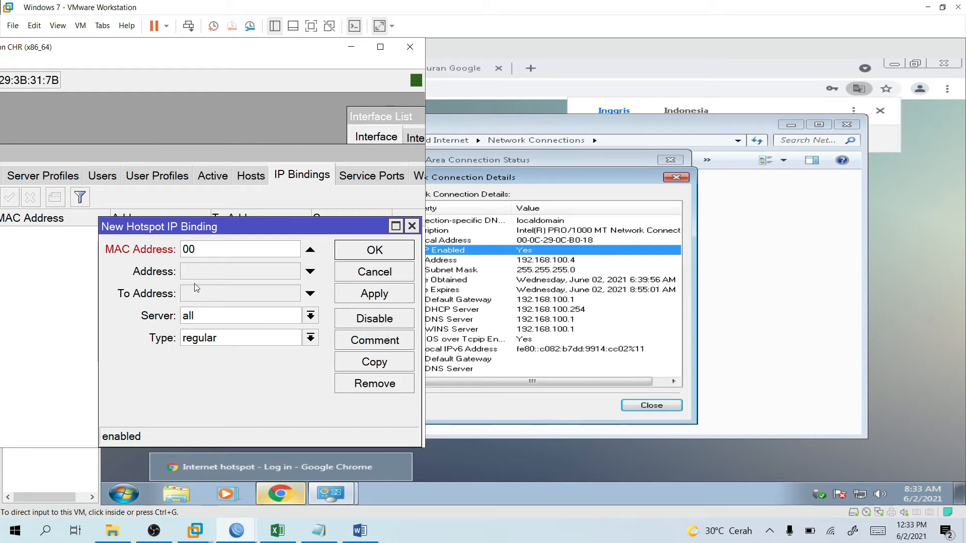
{"action": "type", "text": ".0c"}
{"action": "key", "text": "BackSpace"}
{"action": "type", "text": "C"}
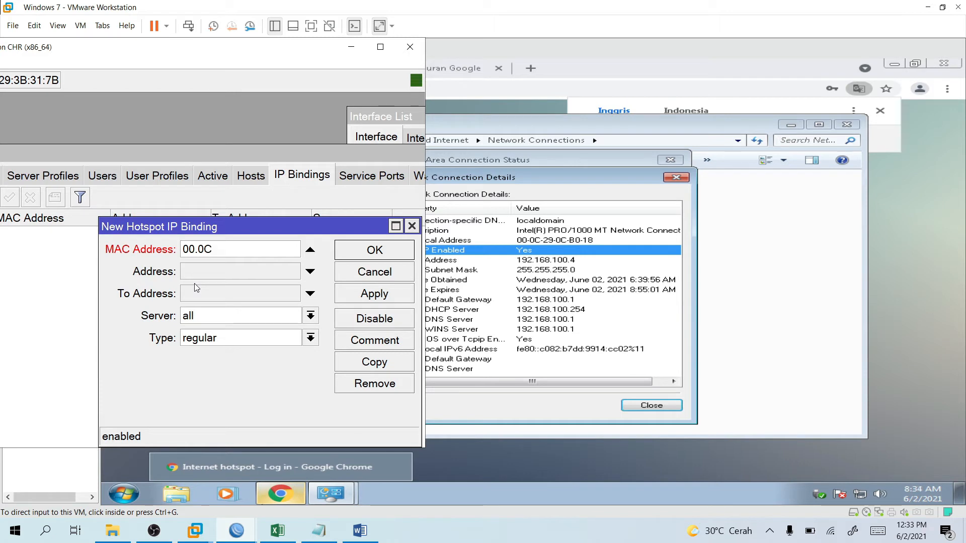
{"action": "key", "text": "BackSpace"}
{"action": "key", "text": "BackSpace"}
{"action": "key", "text": "BackSpace"}
{"action": "key", "text": "BackSpace"}
{"action": "type", "text": "-0C"}
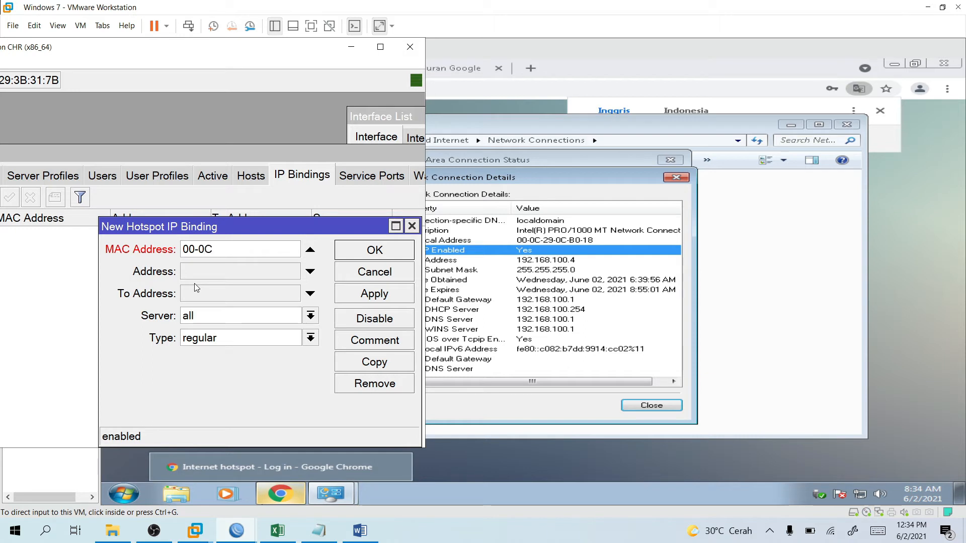
{"action": "type", "text": "-29-0C"}
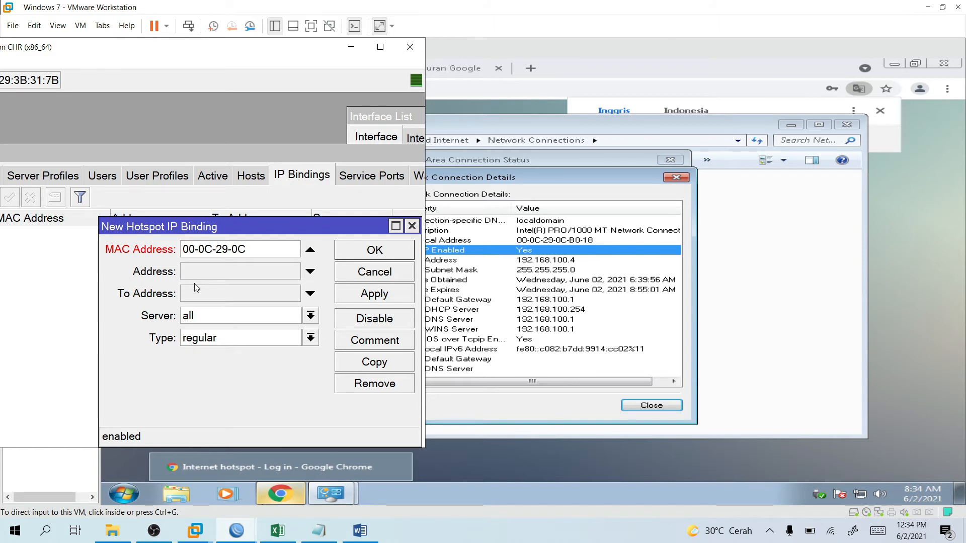
{"action": "type", "text": "-B0-18"}
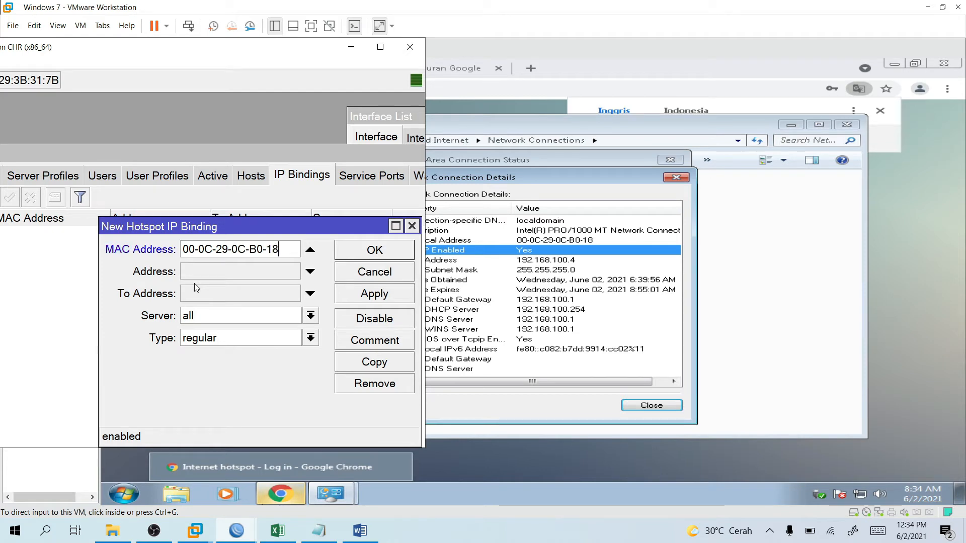
{"action": "left_click", "coordinate": [233, 315]}
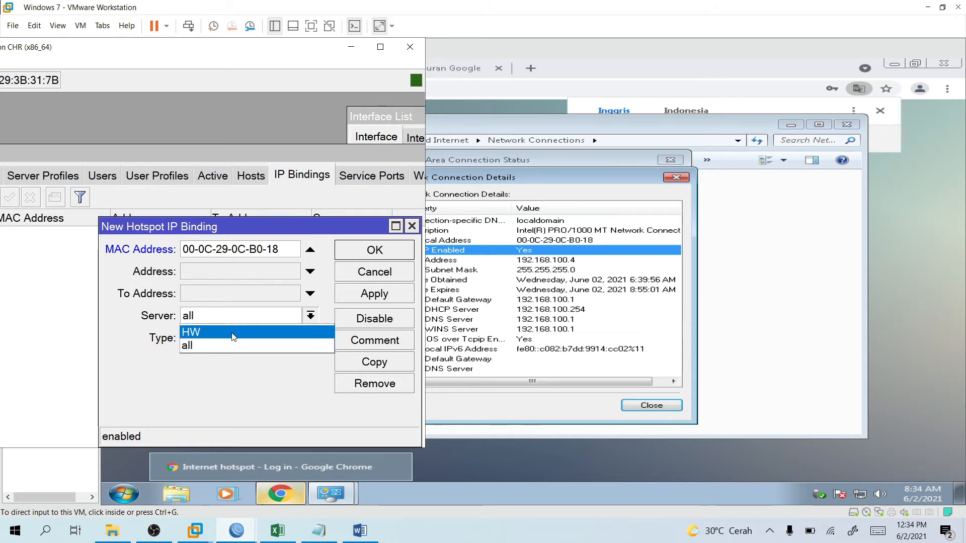
Assign the binding to server HW with Type bypassed (after briefly picking blocked) and save it.
{"action": "left_click", "coordinate": [233, 333]}
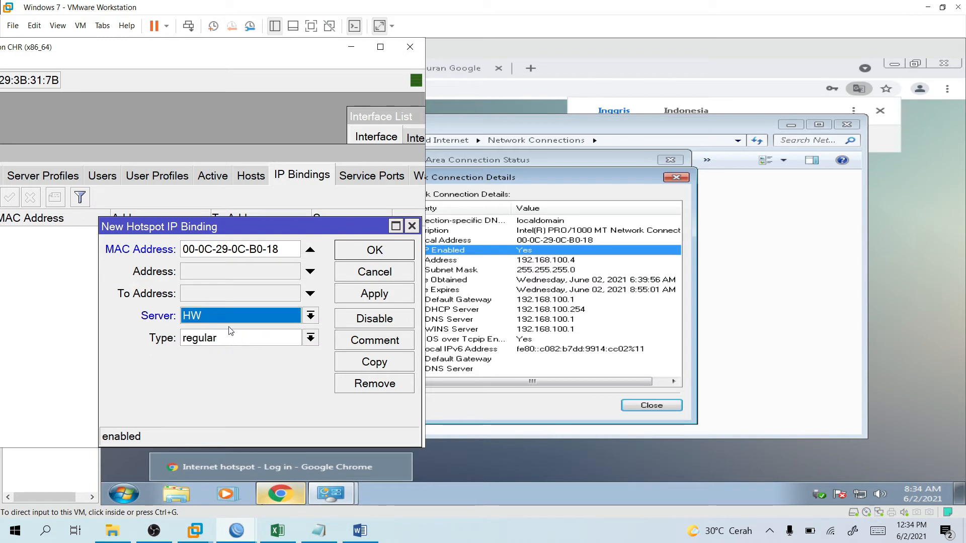
{"action": "left_click", "coordinate": [243, 344]}
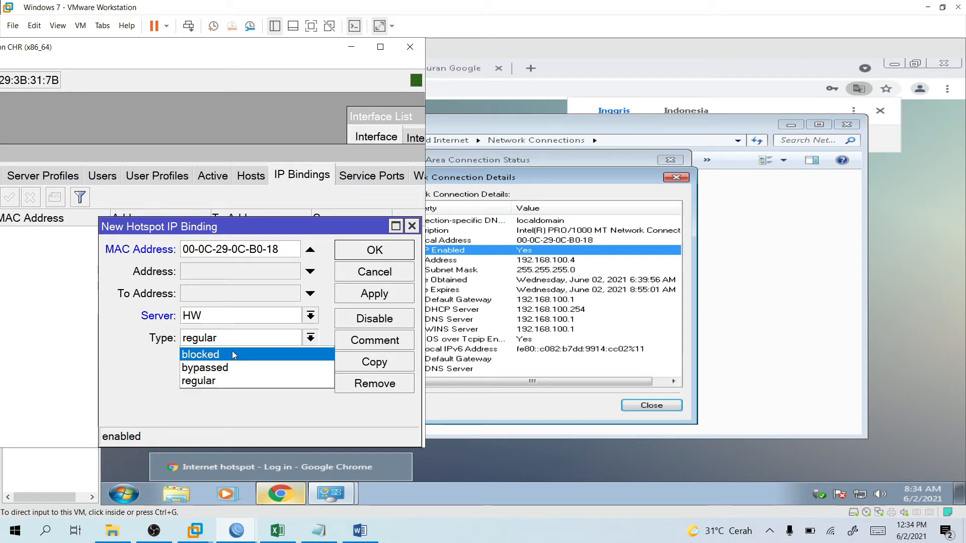
{"action": "left_click", "coordinate": [229, 355]}
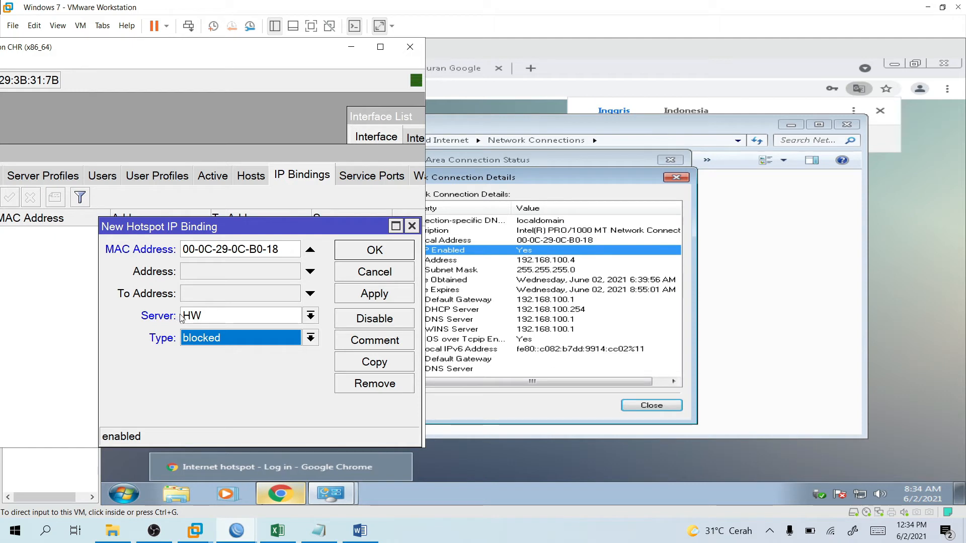
{"action": "left_click", "coordinate": [259, 337]}
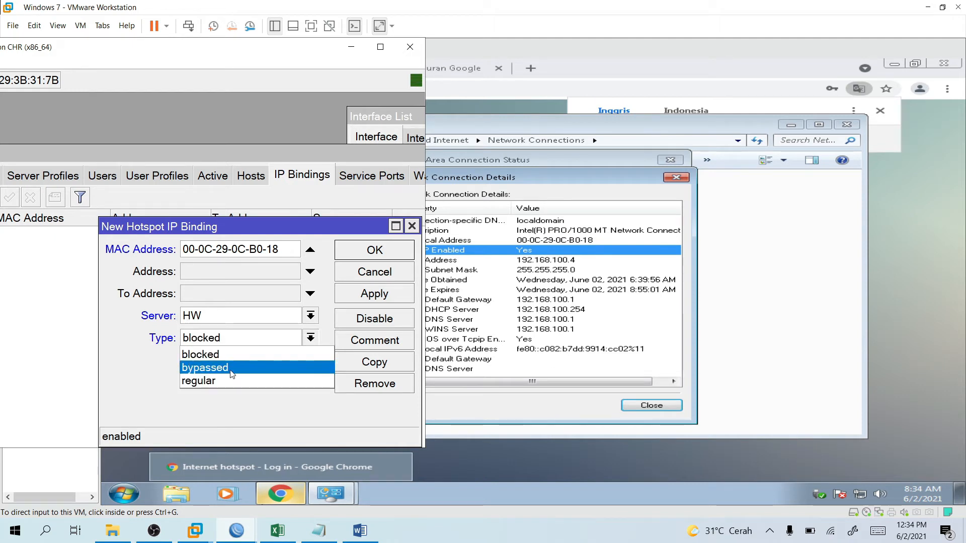
{"action": "left_click", "coordinate": [232, 372]}
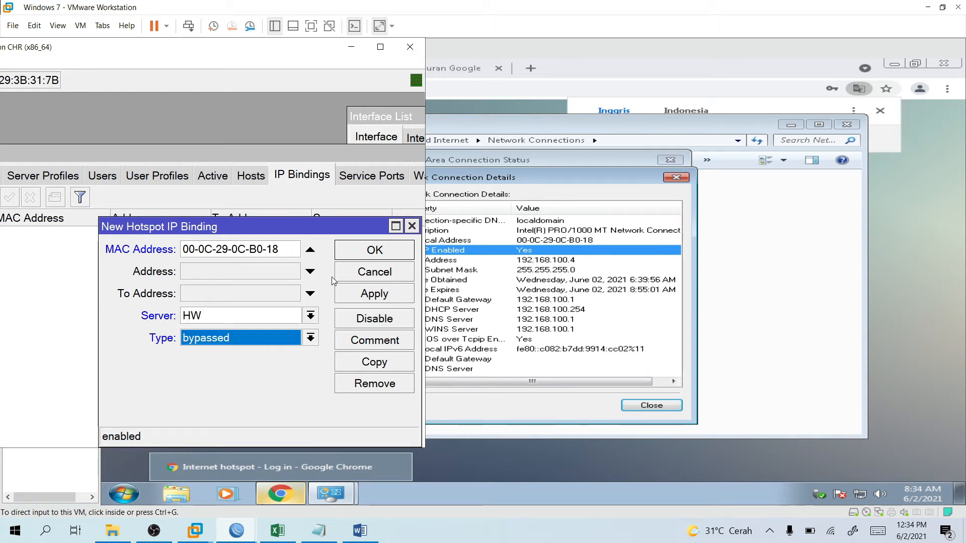
{"action": "left_click", "coordinate": [373, 251]}
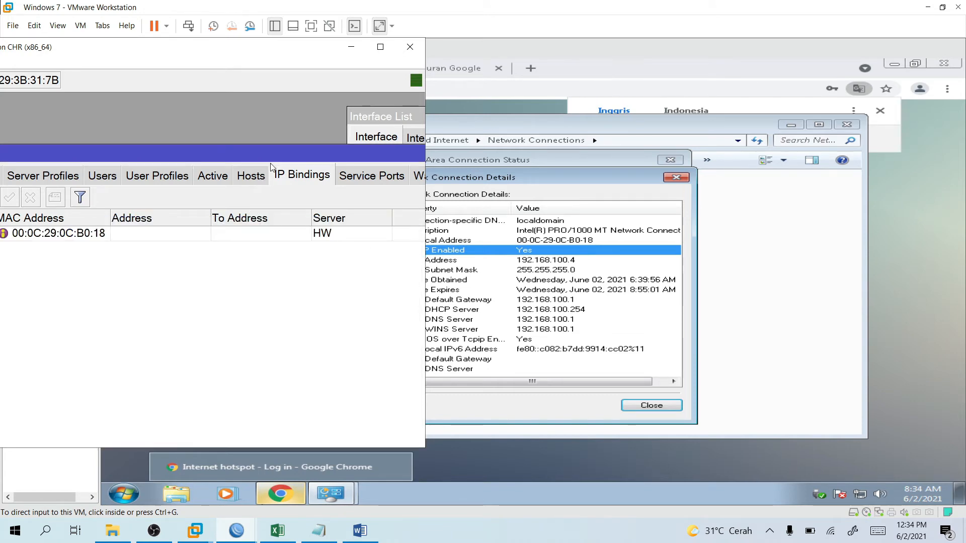
Minimize WinBox, close the VM's network details windows, and reload the hotspot login page.
{"action": "left_click_drag", "start_coordinate": [272, 158], "coordinate": [185, 155]}
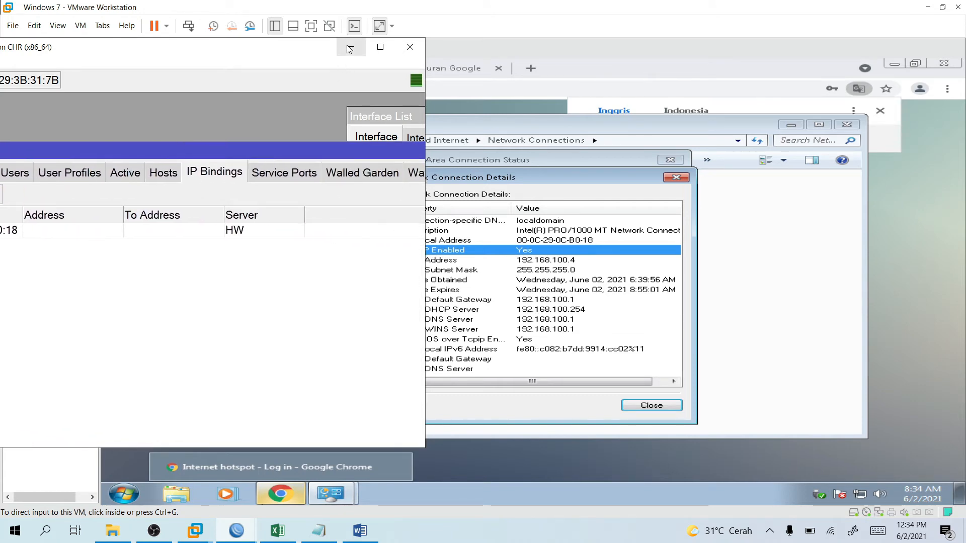
{"action": "left_click", "coordinate": [350, 49]}
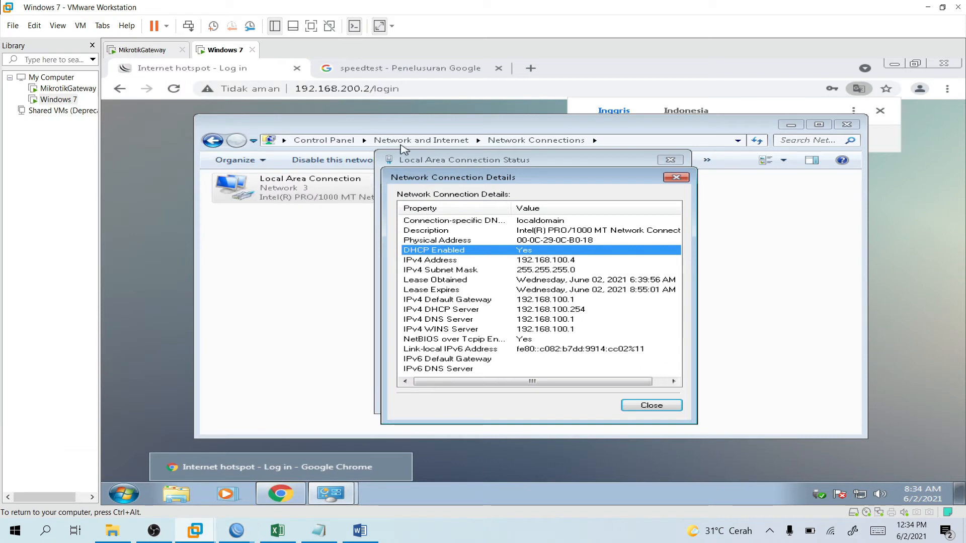
{"action": "left_click", "coordinate": [663, 407]}
{"action": "left_click", "coordinate": [661, 406]}
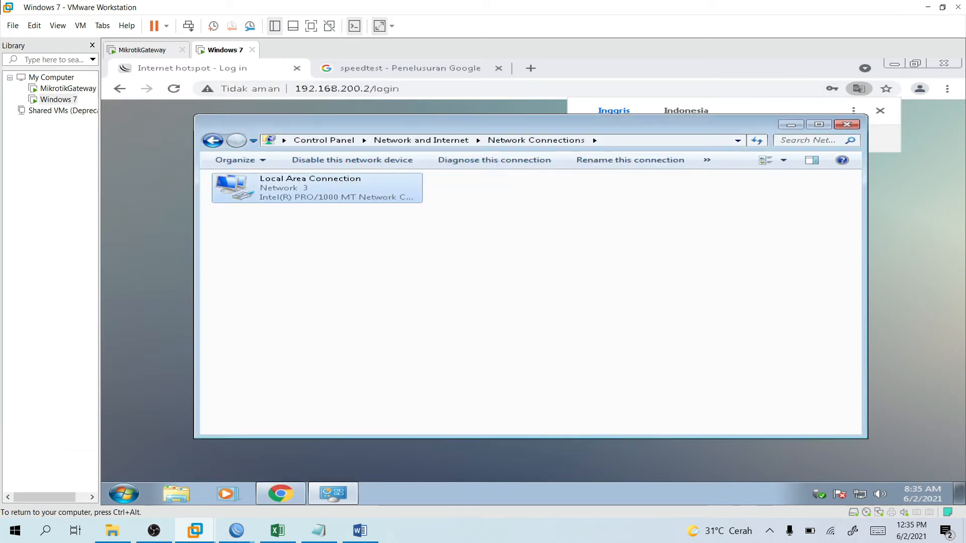
{"action": "left_click", "coordinate": [468, 464]}
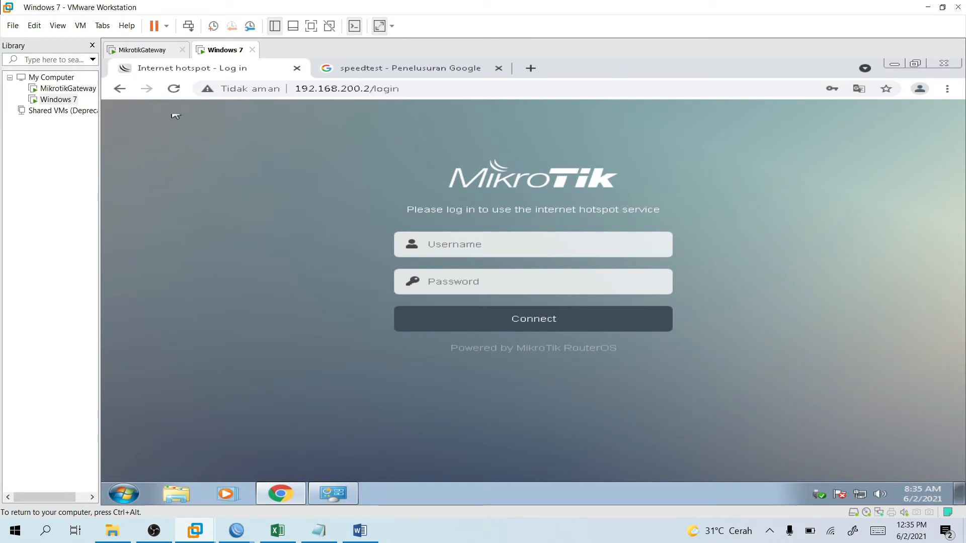
{"action": "left_click", "coordinate": [173, 89]}
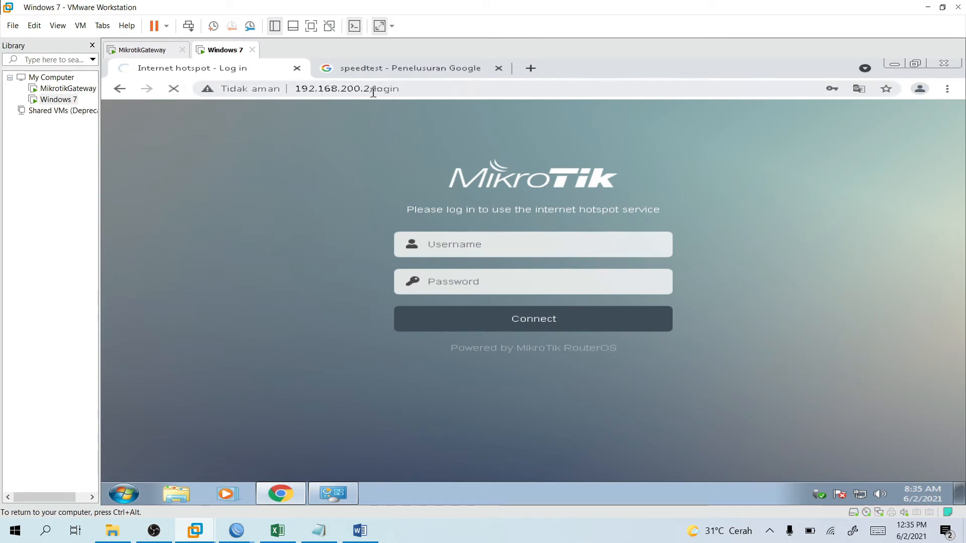
{"action": "left_click_drag", "start_coordinate": [371, 90], "coordinate": [424, 90]}
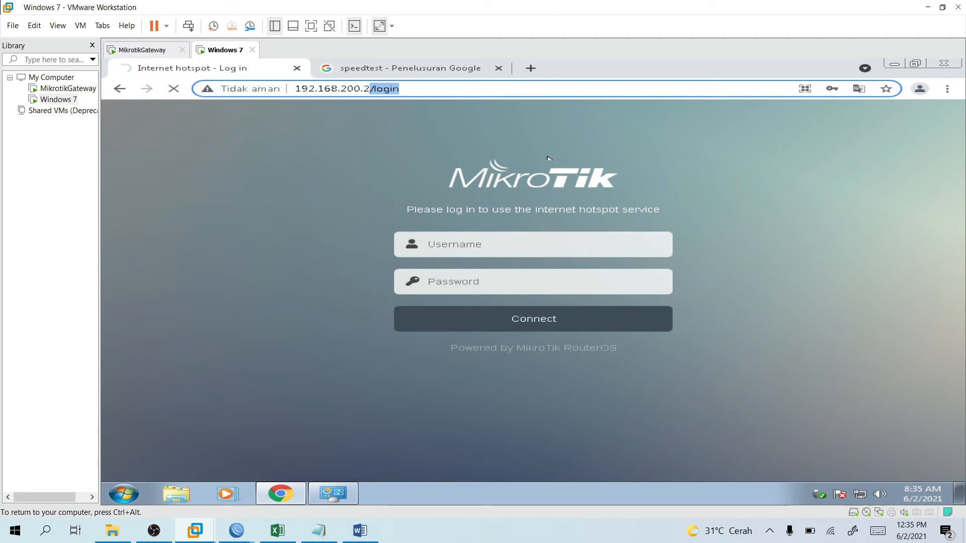
Replace the speedtest Google search with 'anak anak' and reload after the DNS error.
{"action": "left_click", "coordinate": [418, 69]}
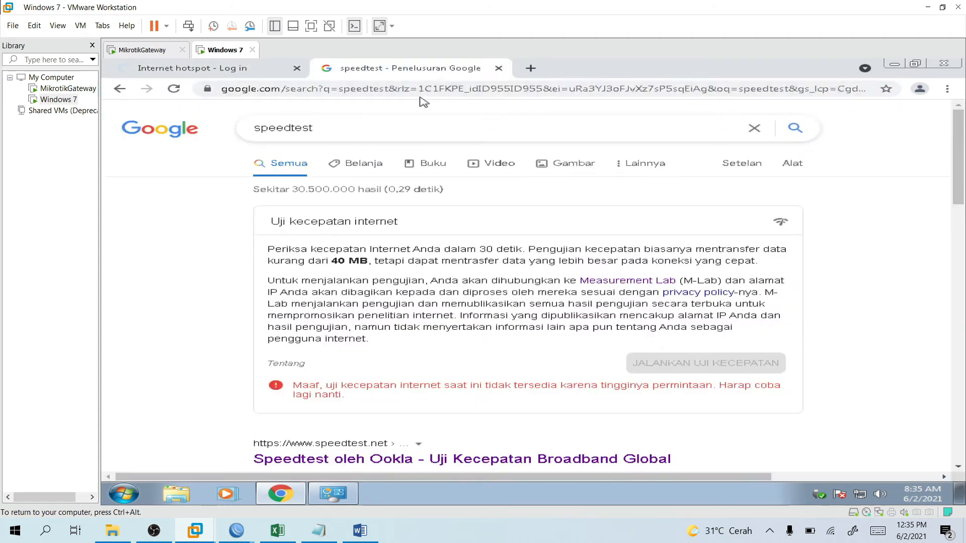
{"action": "left_click_drag", "start_coordinate": [314, 129], "coordinate": [215, 137]}
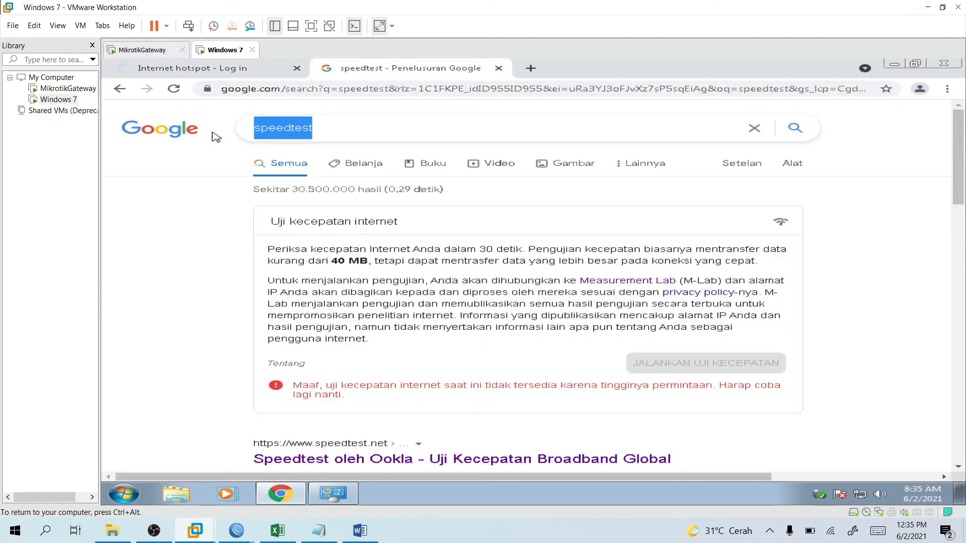
{"action": "type", "text": "a"}
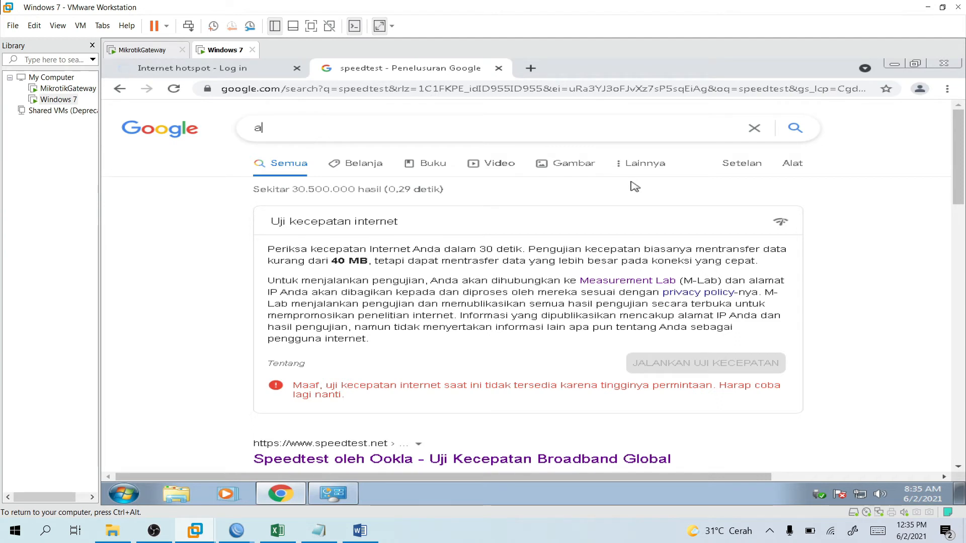
{"action": "type", "text": "nak anak"}
{"action": "key", "text": "Return"}
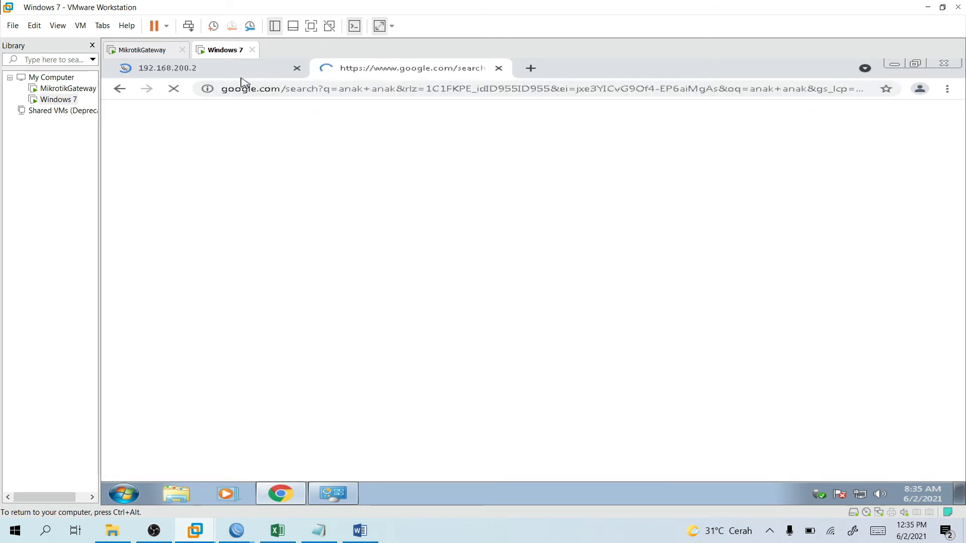
{"action": "left_click", "coordinate": [352, 74]}
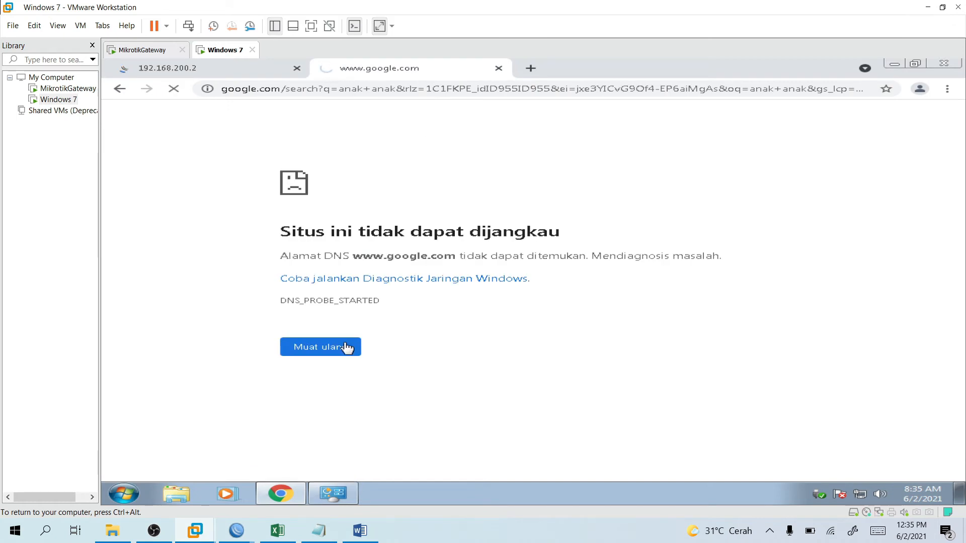
{"action": "left_click", "coordinate": [347, 347]}
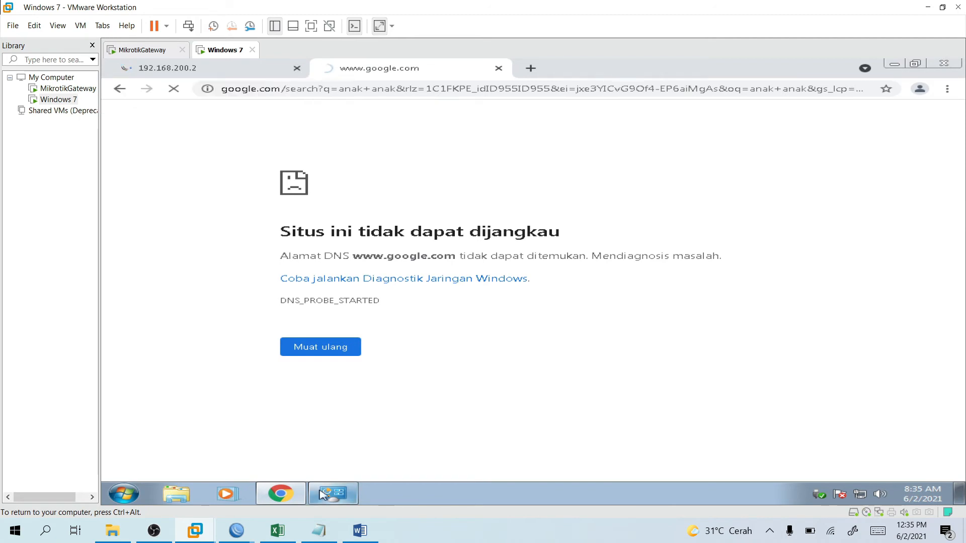
Load 192.168.200.2 without '/login' in the router tab to reach its WebFig page.
{"action": "mouse_move", "coordinate": [237, 531]}
{"action": "left_click", "coordinate": [262, 508]}
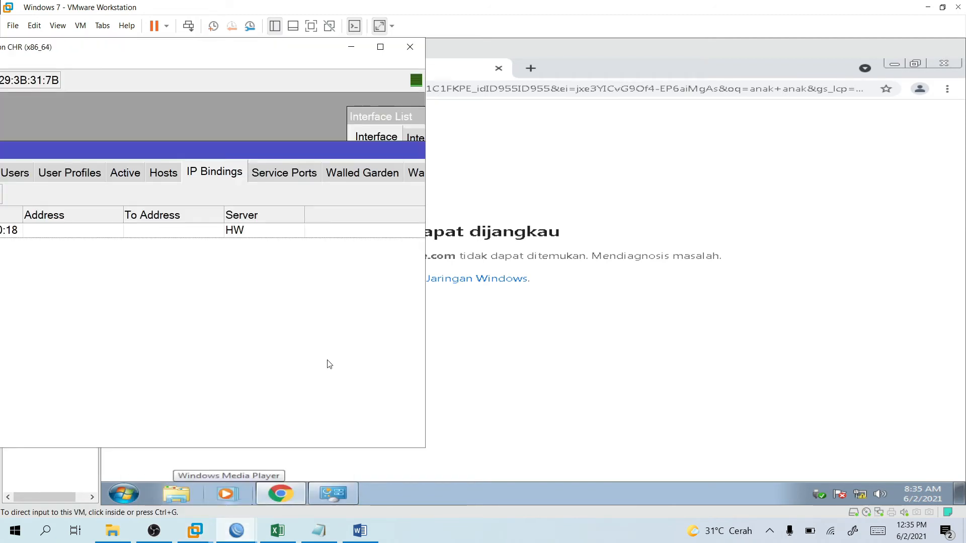
{"action": "left_click_drag", "start_coordinate": [284, 51], "coordinate": [786, 72]}
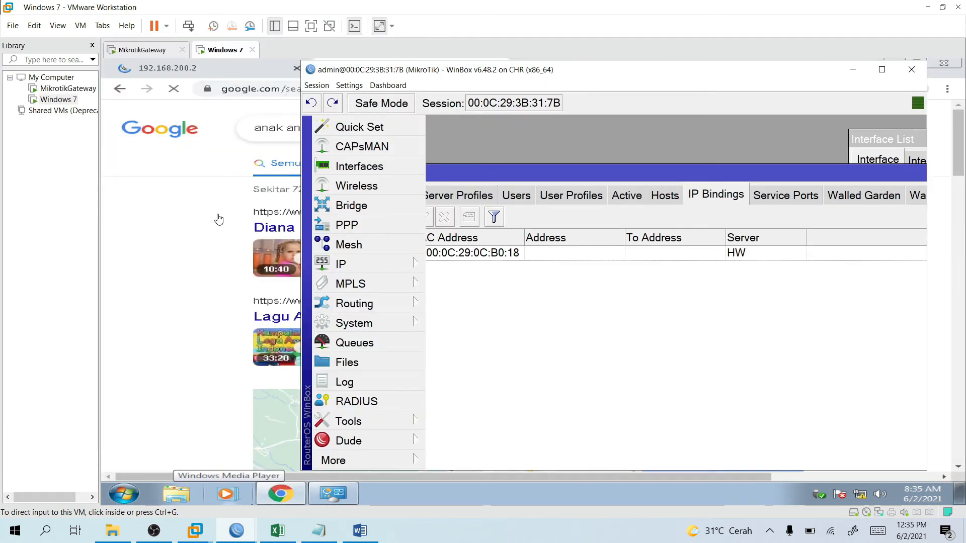
{"action": "left_click", "coordinate": [186, 212]}
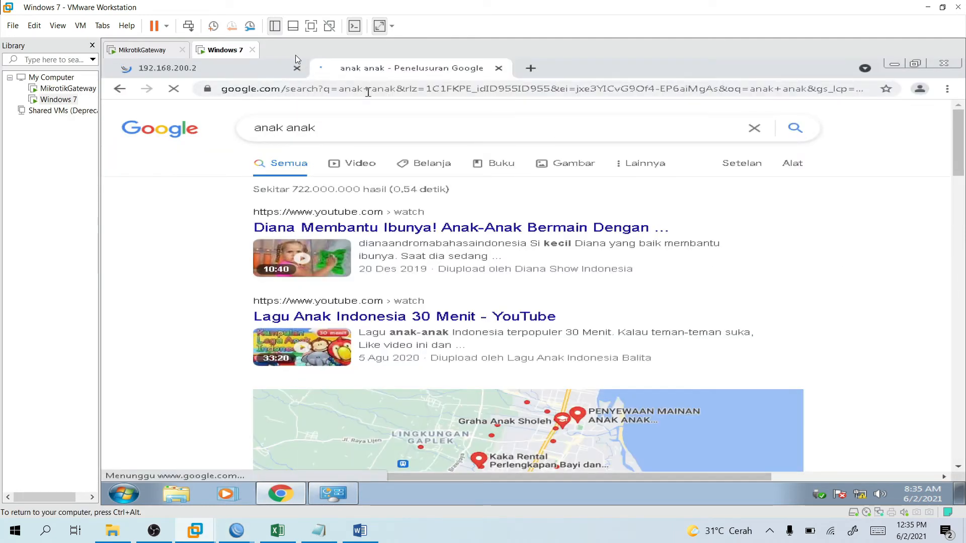
{"action": "left_click", "coordinate": [251, 70]}
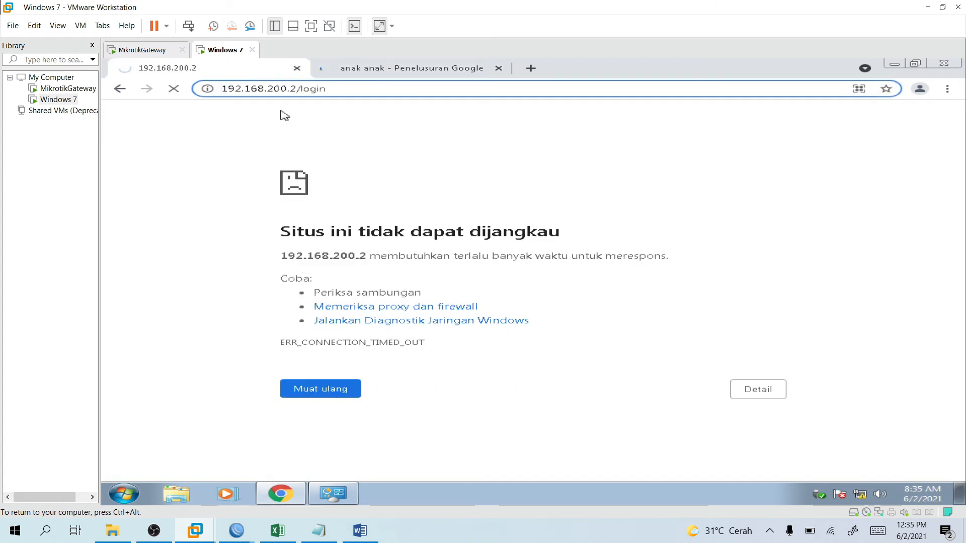
{"action": "left_click_drag", "start_coordinate": [297, 89], "coordinate": [407, 91]}
{"action": "key", "text": "BackSpace"}
{"action": "key", "text": "Return"}
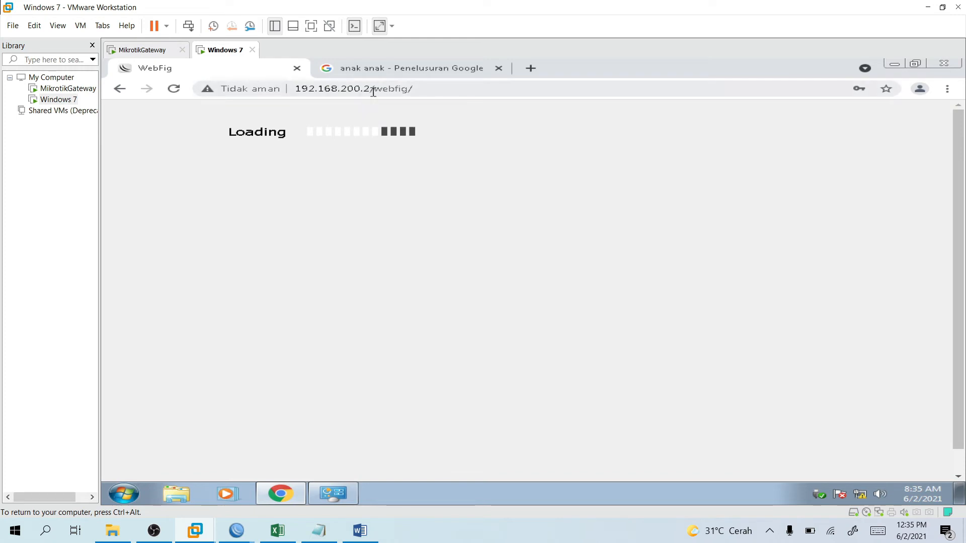
{"action": "left_click_drag", "start_coordinate": [414, 88], "coordinate": [371, 87]}
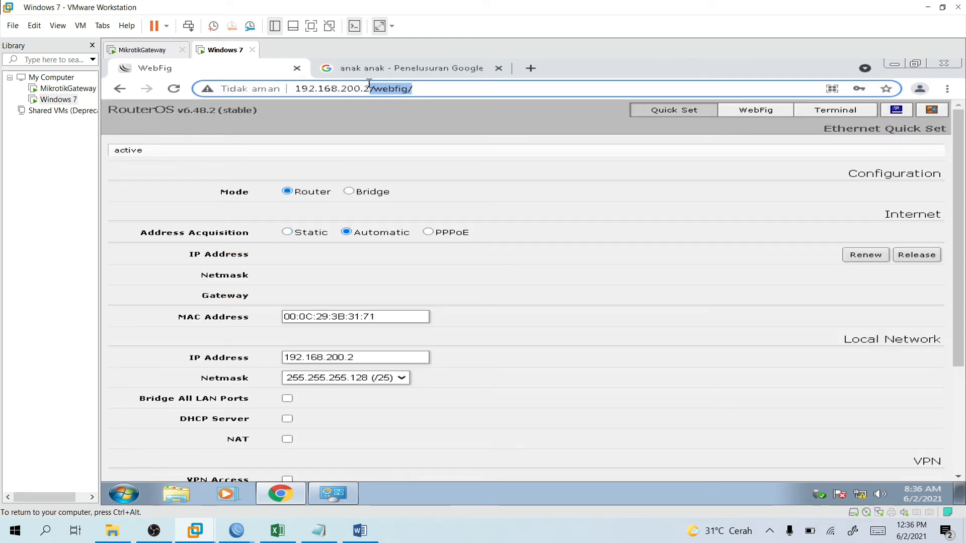
{"action": "left_click_drag", "start_coordinate": [370, 84], "coordinate": [263, 86]}
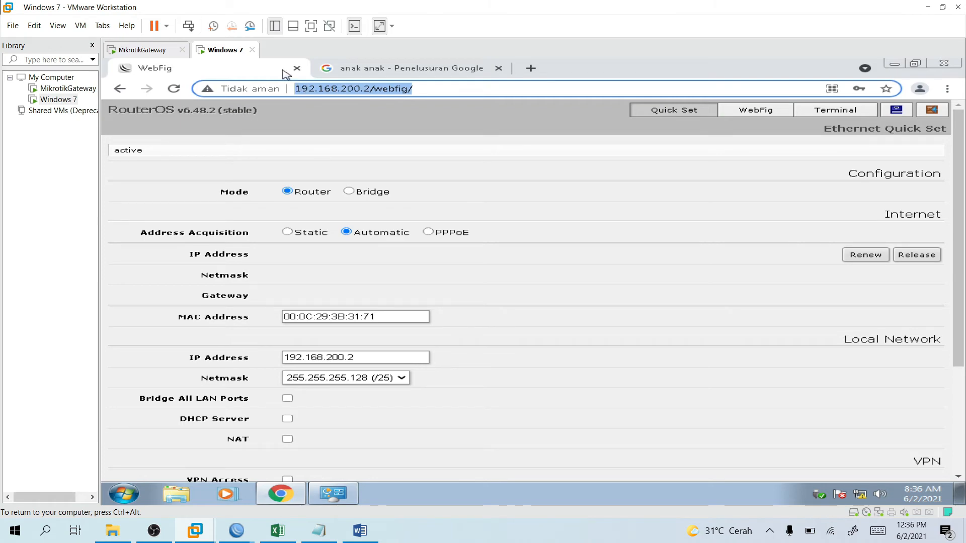
Check the 'anak anak' Google results now load, then bring WinBox back forward.
{"action": "left_click", "coordinate": [407, 72]}
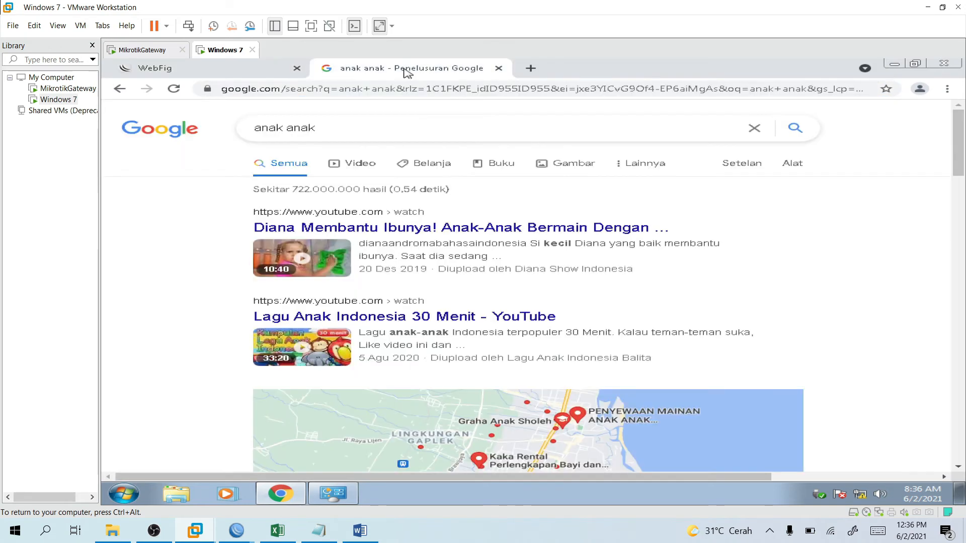
{"action": "scroll", "coordinate": [592, 287], "scroll_direction": "down", "scroll_amount": 2}
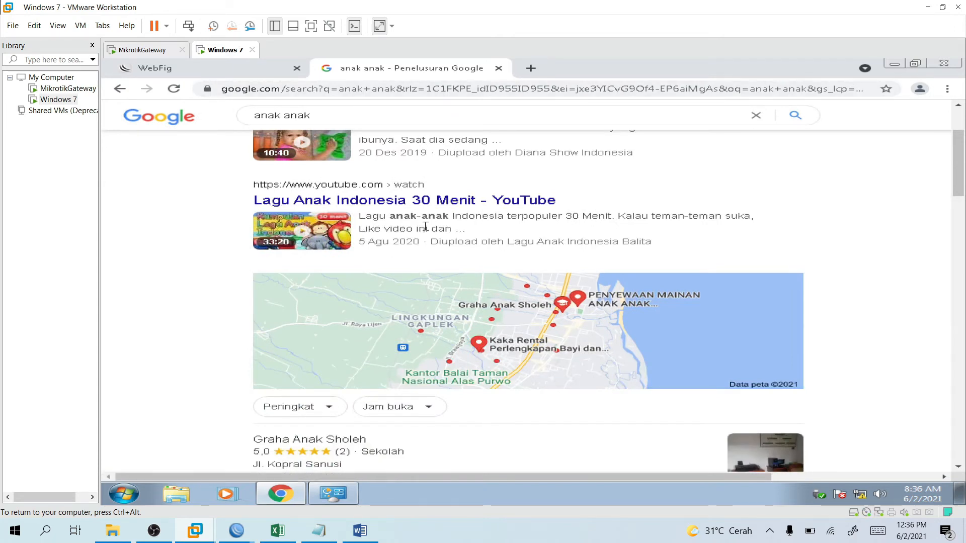
{"action": "left_click", "coordinate": [237, 531]}
{"action": "left_click", "coordinate": [269, 504]}
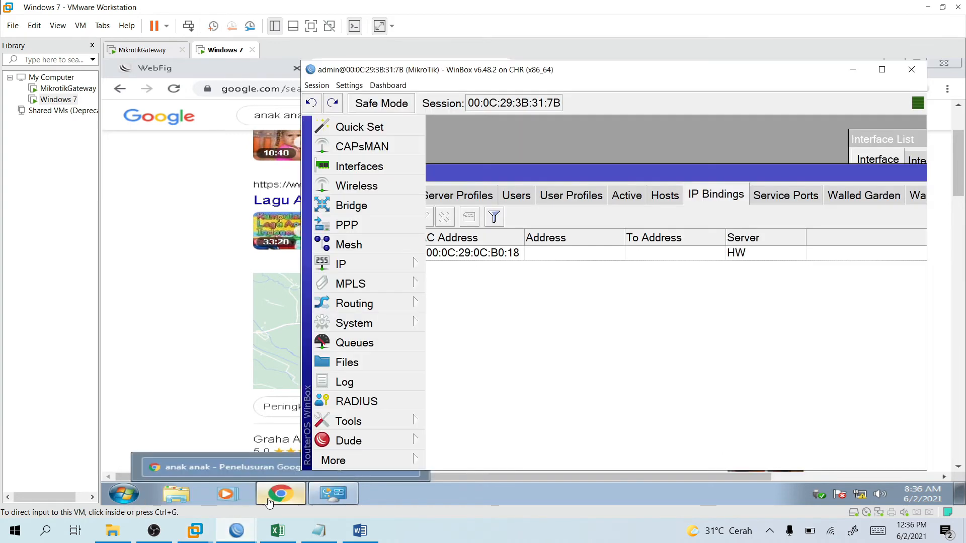
Edit the 00:0C:29:0C:B0:18 binding on HW and switch its Type from bypassed to blocked.
{"action": "left_click", "coordinate": [878, 75]}
{"action": "left_click_drag", "start_coordinate": [389, 109], "coordinate": [434, 112]}
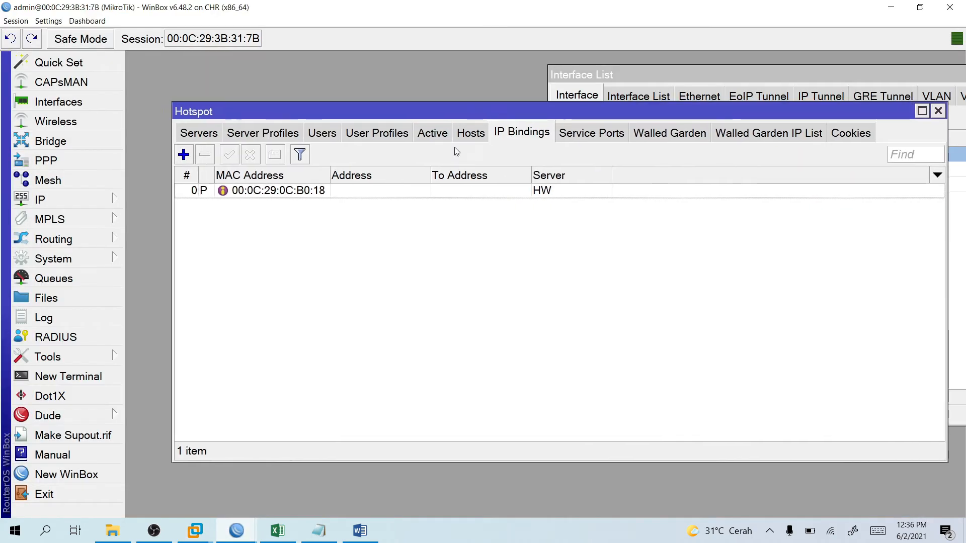
{"action": "double_click", "coordinate": [346, 194]}
{"action": "left_click", "coordinate": [448, 297]}
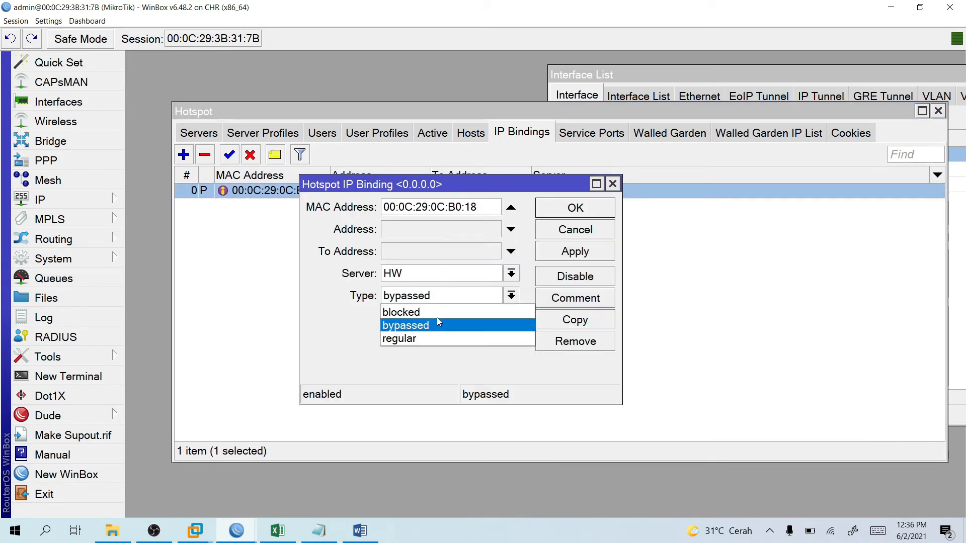
{"action": "left_click", "coordinate": [439, 312]}
{"action": "left_click", "coordinate": [581, 214]}
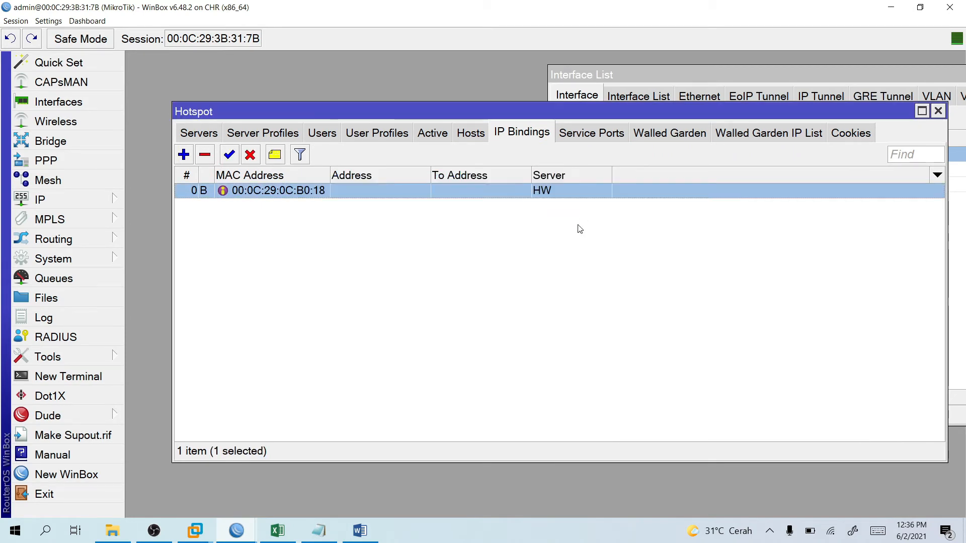
In the VM's Chrome, scroll the 'anak anak' results and open related search 'lagu anak anak mp3'.
{"action": "mouse_move", "coordinate": [238, 531]}
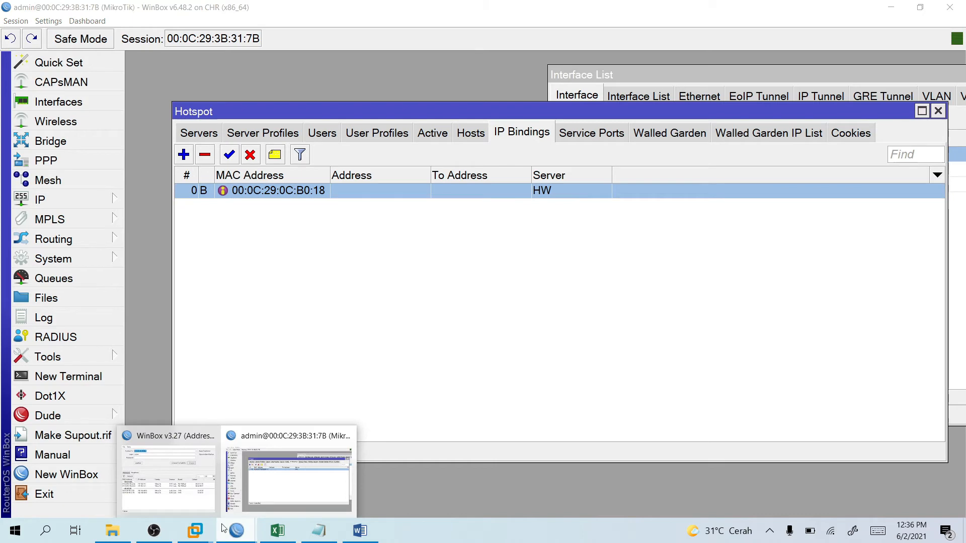
{"action": "mouse_move", "coordinate": [195, 530]}
{"action": "left_click", "coordinate": [255, 452]}
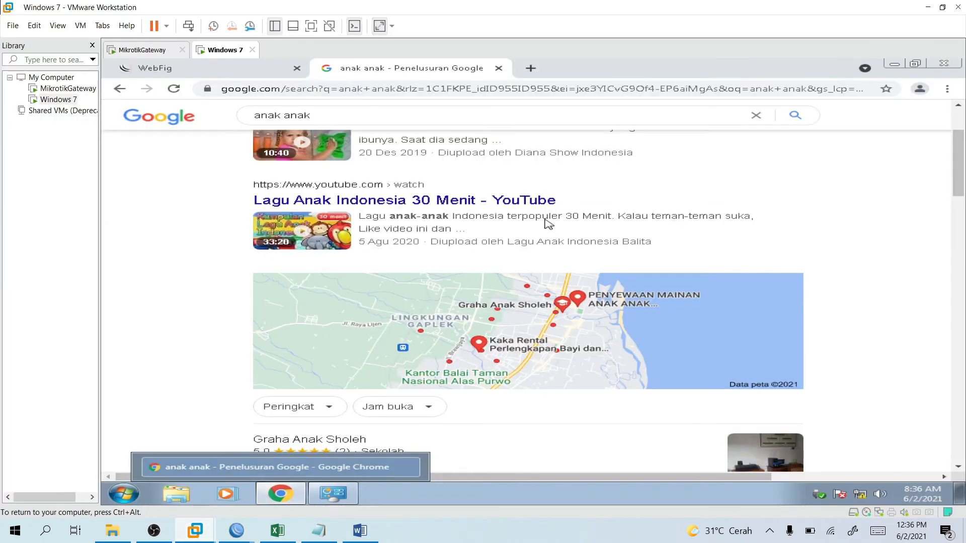
{"action": "scroll", "coordinate": [408, 326], "scroll_direction": "down", "scroll_amount": 10}
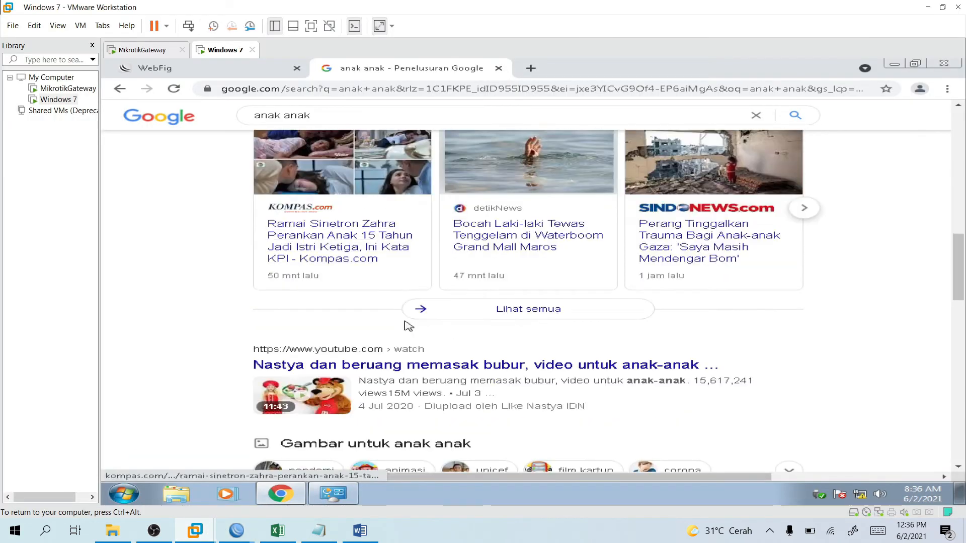
{"action": "scroll", "coordinate": [427, 353], "scroll_direction": "down", "scroll_amount": 5}
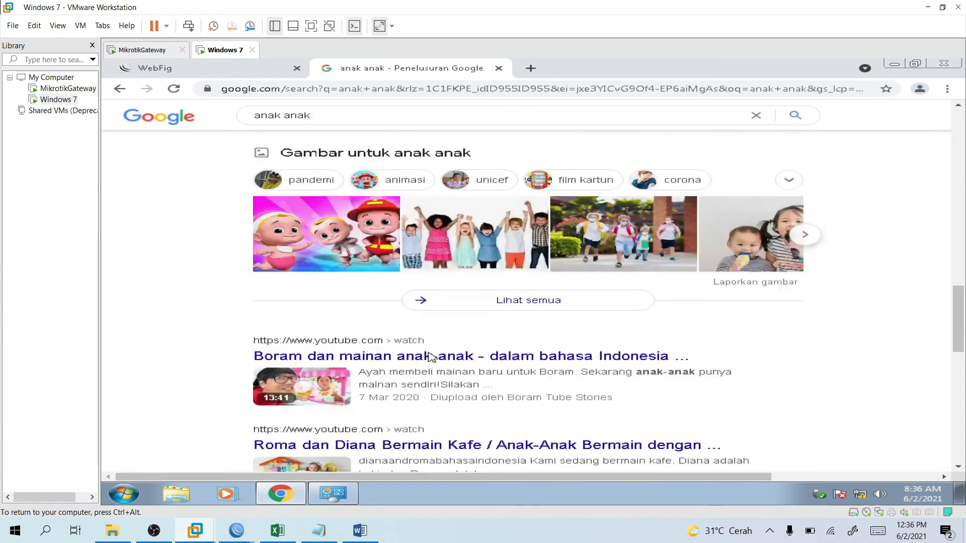
{"action": "scroll", "coordinate": [428, 355], "scroll_direction": "down", "scroll_amount": 12}
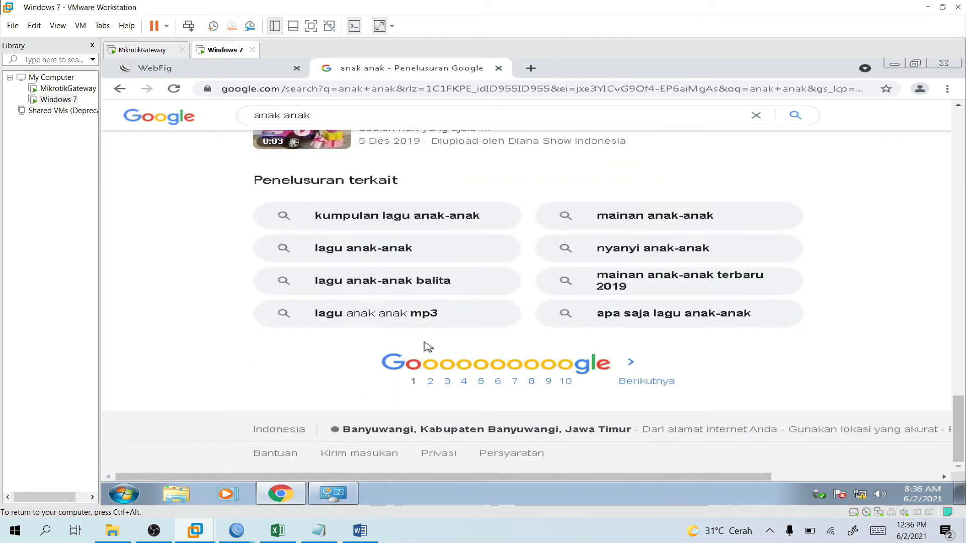
{"action": "left_click", "coordinate": [427, 315]}
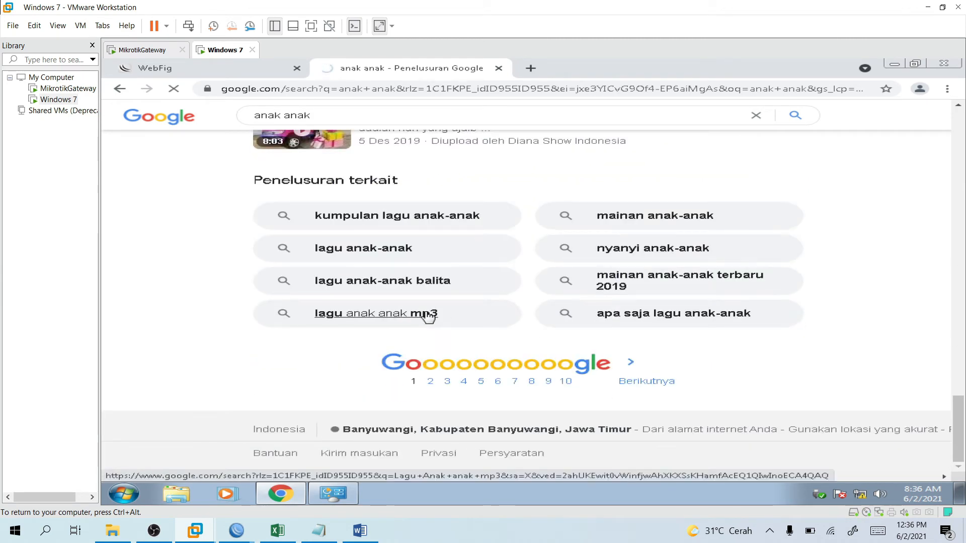
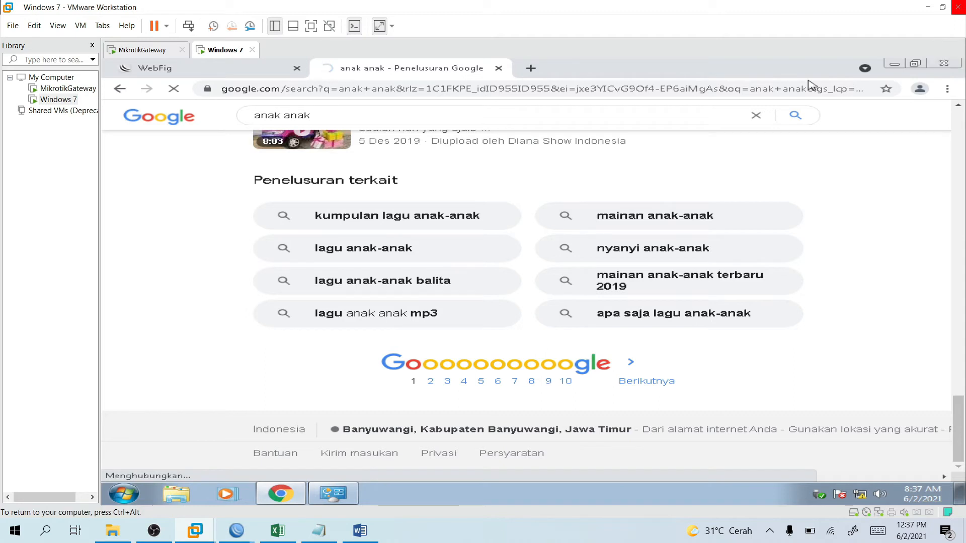
Leave Chrome's 'anak anak' search, inspect the HW IP binding in WinBox, then show the Word guide at section 7.9.
{"action": "left_click", "coordinate": [309, 116]}
{"action": "key", "text": "Return"}
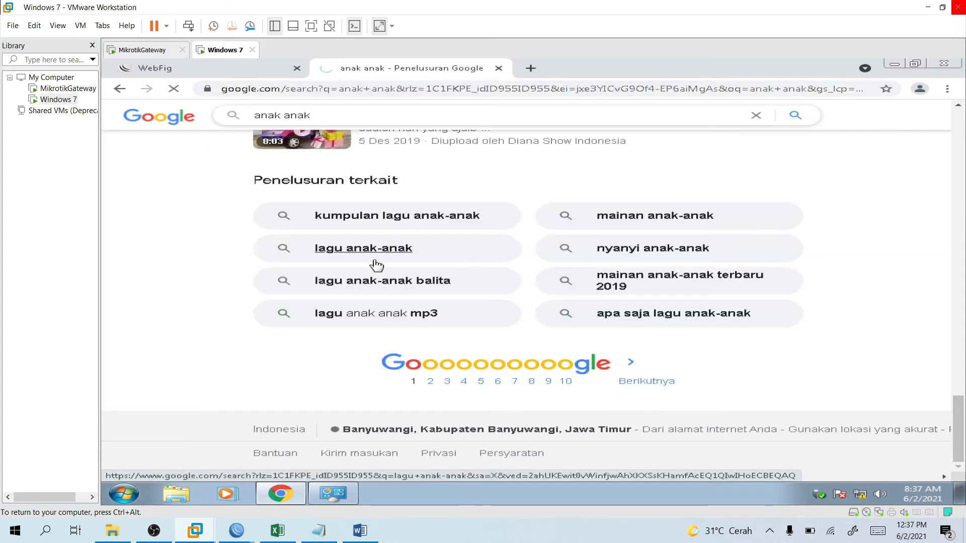
{"action": "mouse_move", "coordinate": [237, 531]}
{"action": "left_click", "coordinate": [282, 503]}
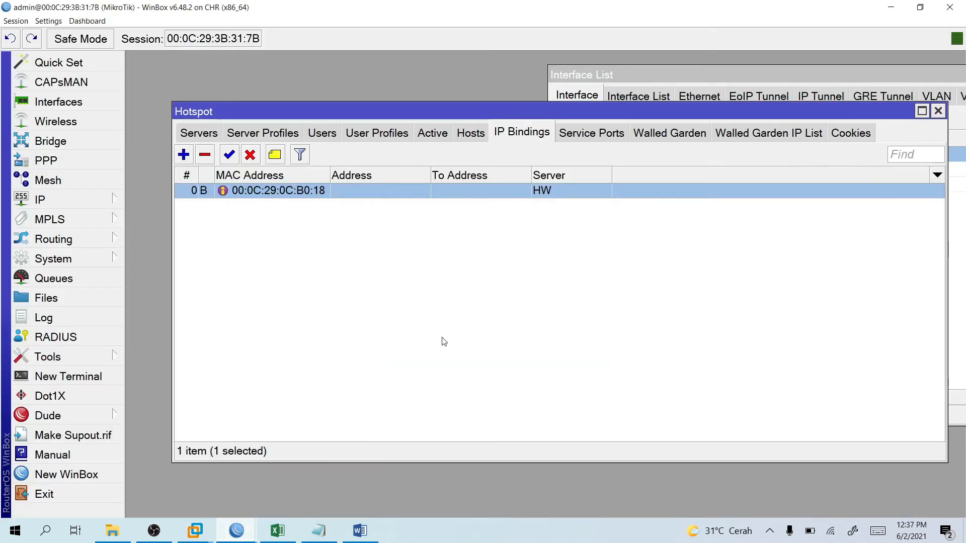
{"action": "double_click", "coordinate": [294, 194]}
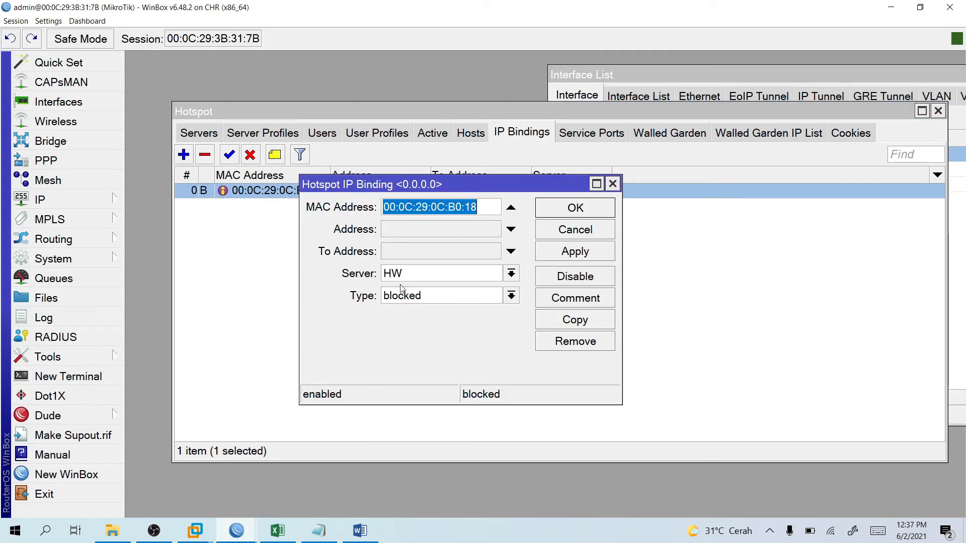
{"action": "left_click", "coordinate": [360, 531]}
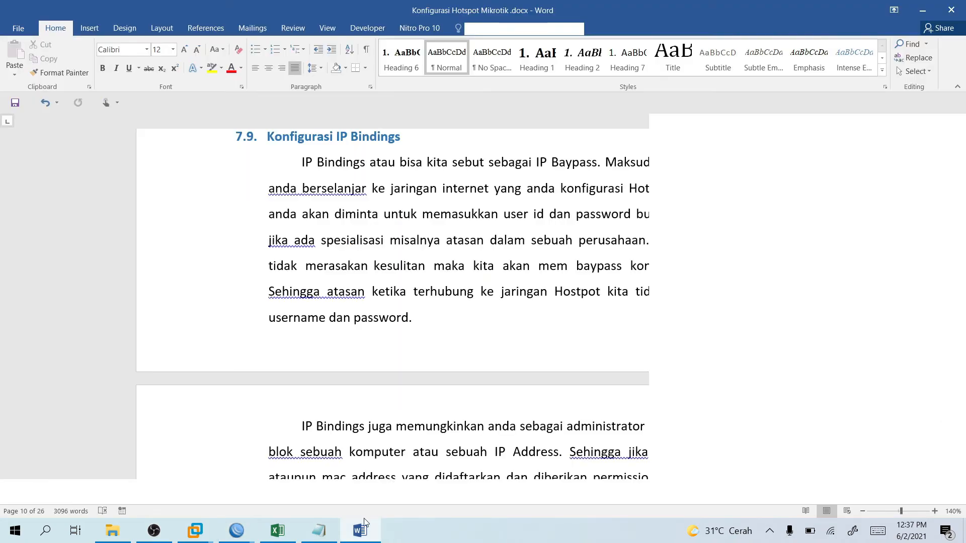
Scroll the guide past the IP Bindings steps to section 7.10 Walled Garden, step 2 (allow filehippo.com).
{"action": "scroll", "coordinate": [583, 355], "scroll_direction": "down", "scroll_amount": 5}
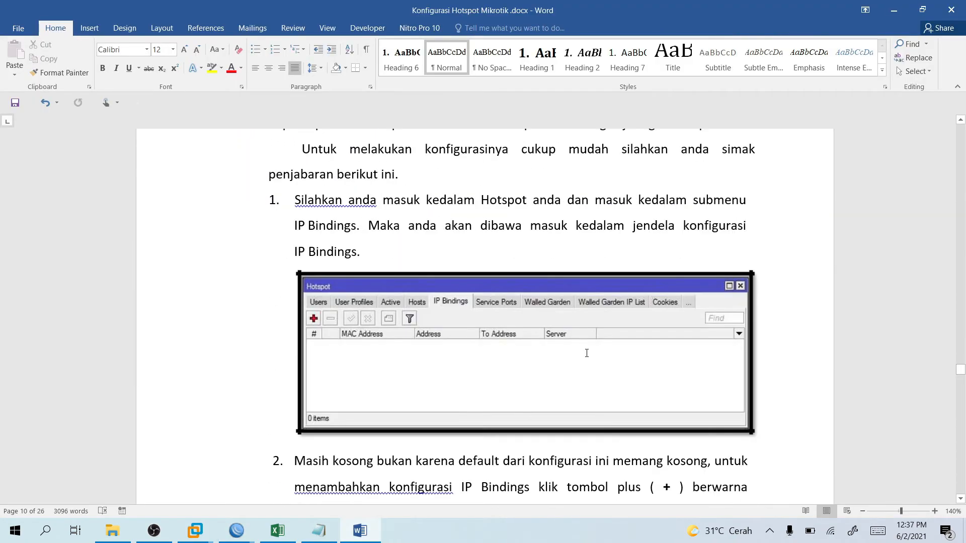
{"action": "scroll", "coordinate": [588, 352], "scroll_direction": "down", "scroll_amount": 7}
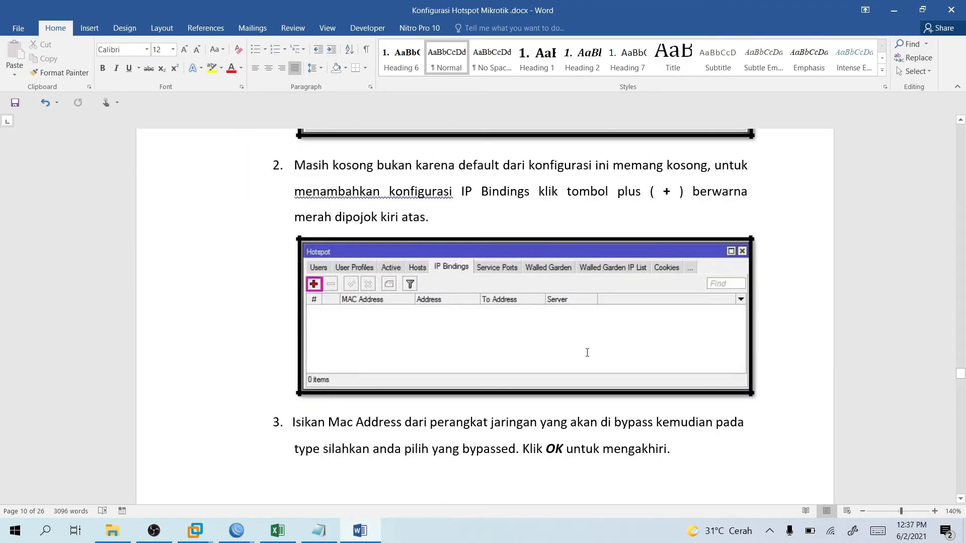
{"action": "scroll", "coordinate": [590, 352], "scroll_direction": "down", "scroll_amount": 6}
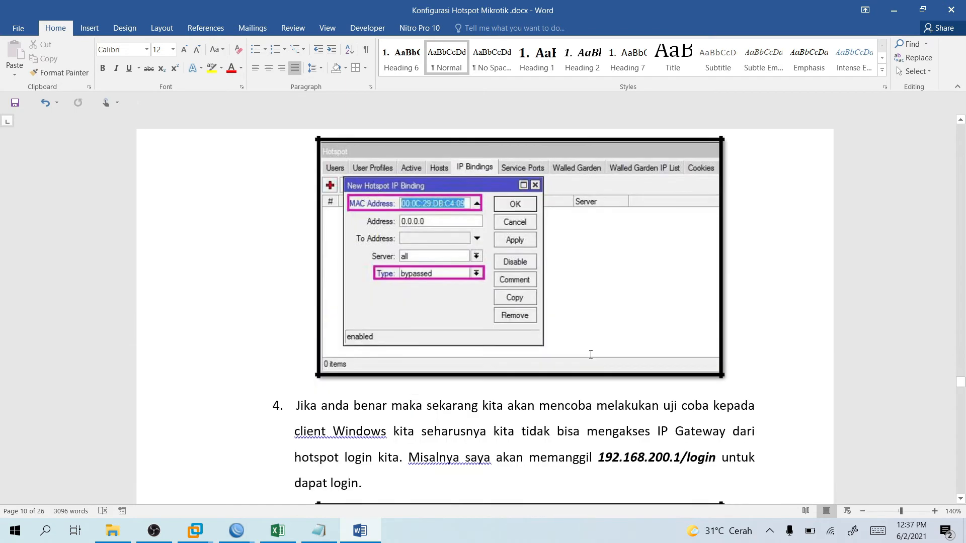
{"action": "scroll", "coordinate": [591, 355], "scroll_direction": "down", "scroll_amount": 5}
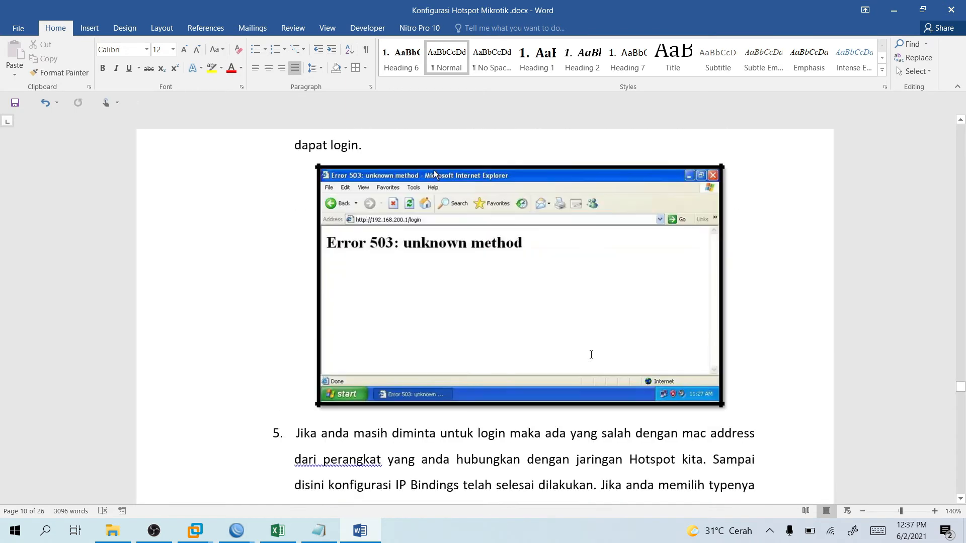
{"action": "scroll", "coordinate": [591, 355], "scroll_direction": "down", "scroll_amount": 6}
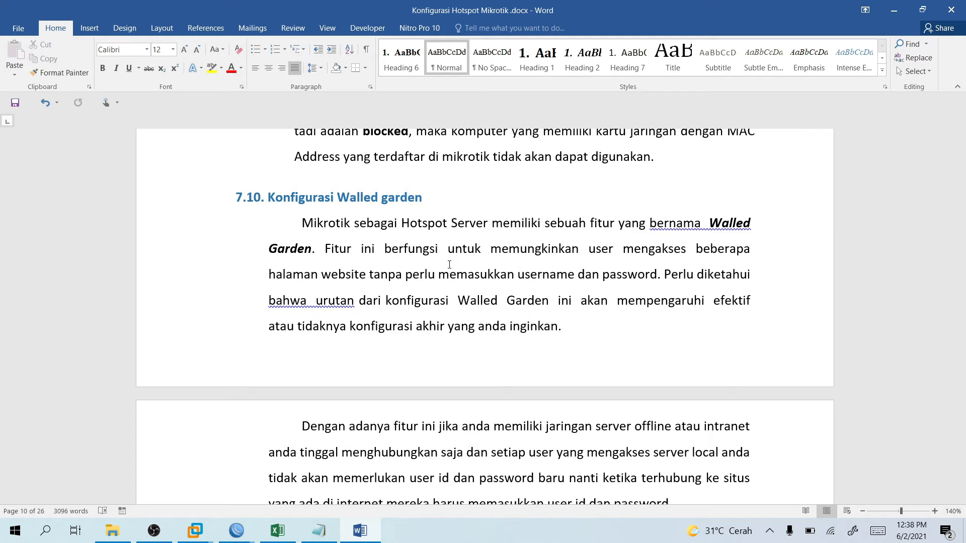
{"action": "scroll", "coordinate": [449, 265], "scroll_direction": "down", "scroll_amount": 10}
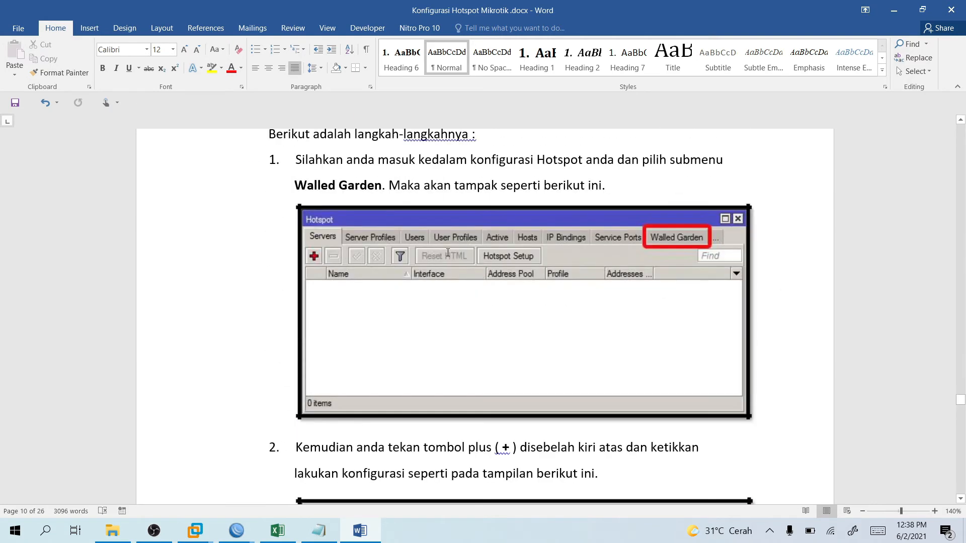
{"action": "scroll", "coordinate": [422, 302], "scroll_direction": "down", "scroll_amount": 4}
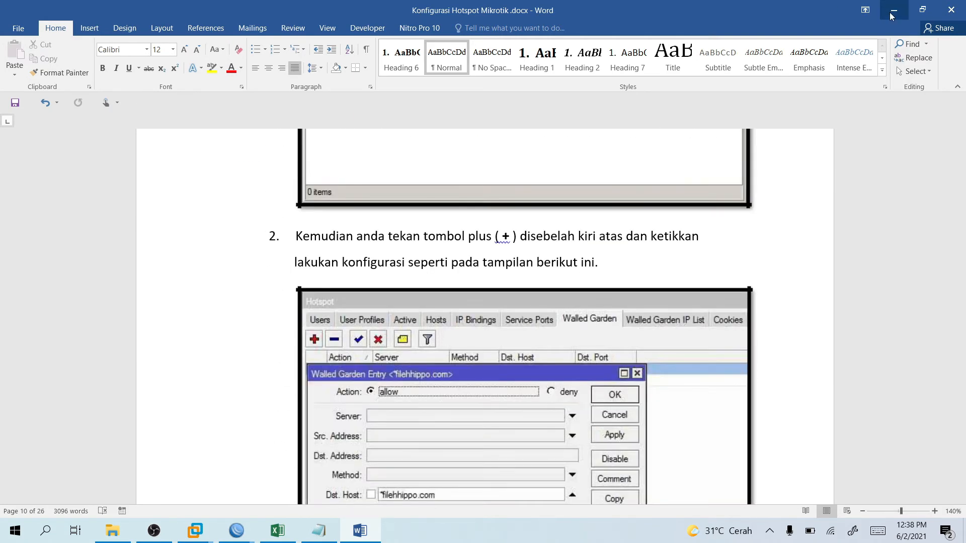
Change the HW IP binding's Type to regular, confirm it, then remove the binding.
{"action": "left_click", "coordinate": [893, 12]}
{"action": "left_click", "coordinate": [501, 297]}
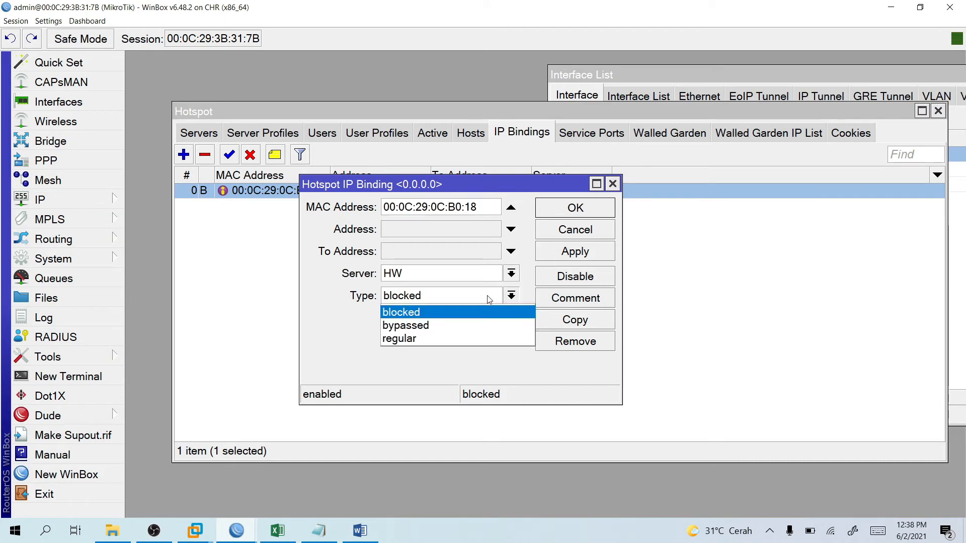
{"action": "left_click", "coordinate": [453, 339]}
{"action": "left_click", "coordinate": [604, 206]}
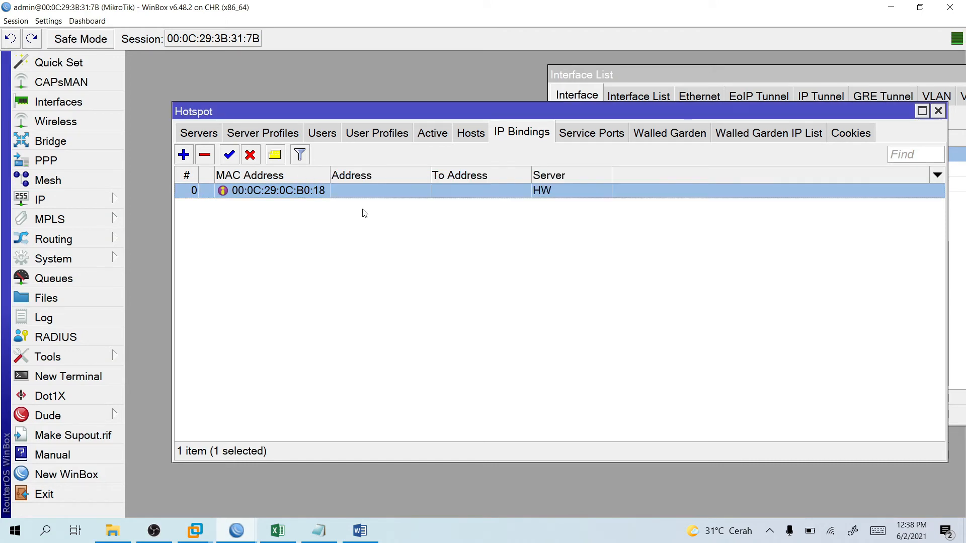
{"action": "left_click", "coordinate": [205, 156]}
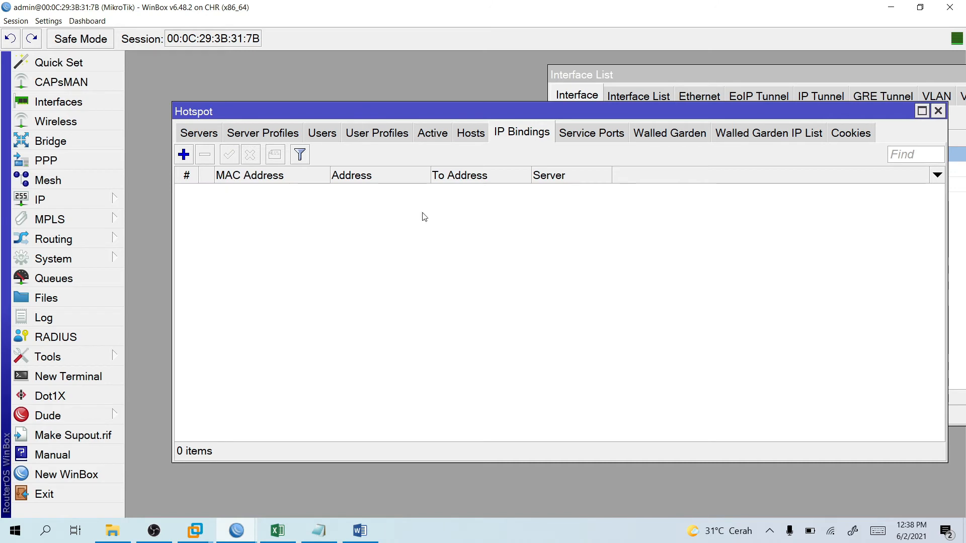
Start a new Walled Garden entry with Server HW and Src. Address 0.0.0.0, then return to the guide.
{"action": "left_click", "coordinate": [656, 135]}
{"action": "left_click", "coordinate": [184, 157]}
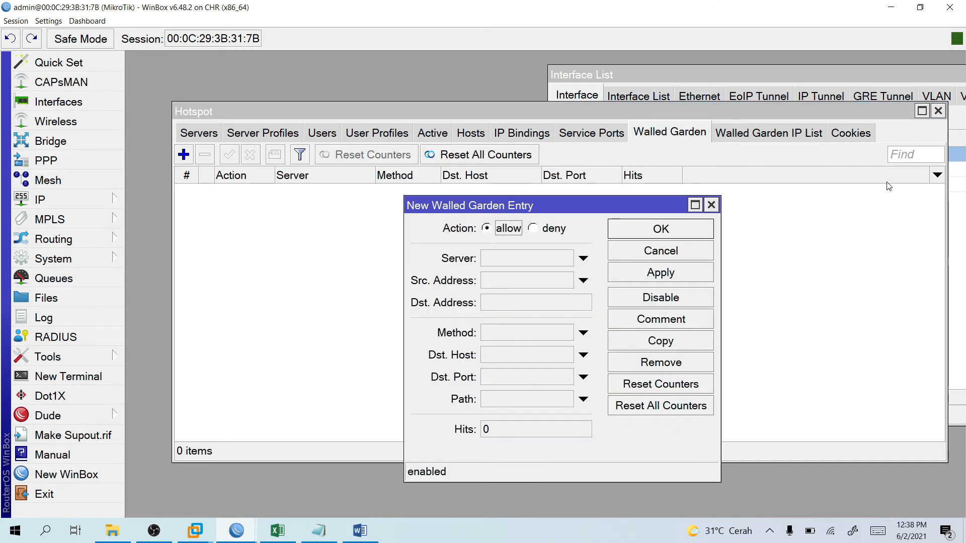
{"action": "left_click", "coordinate": [516, 259]}
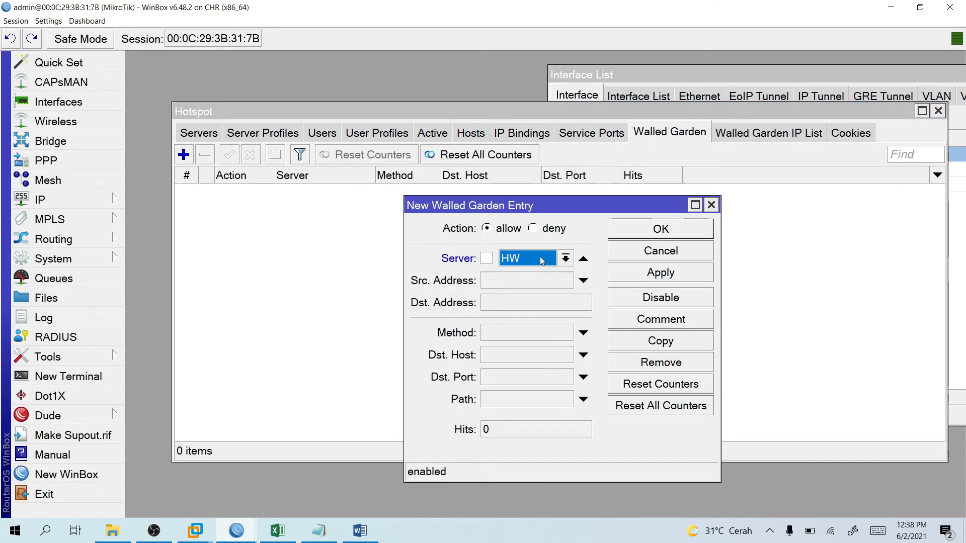
{"action": "left_click", "coordinate": [523, 281]}
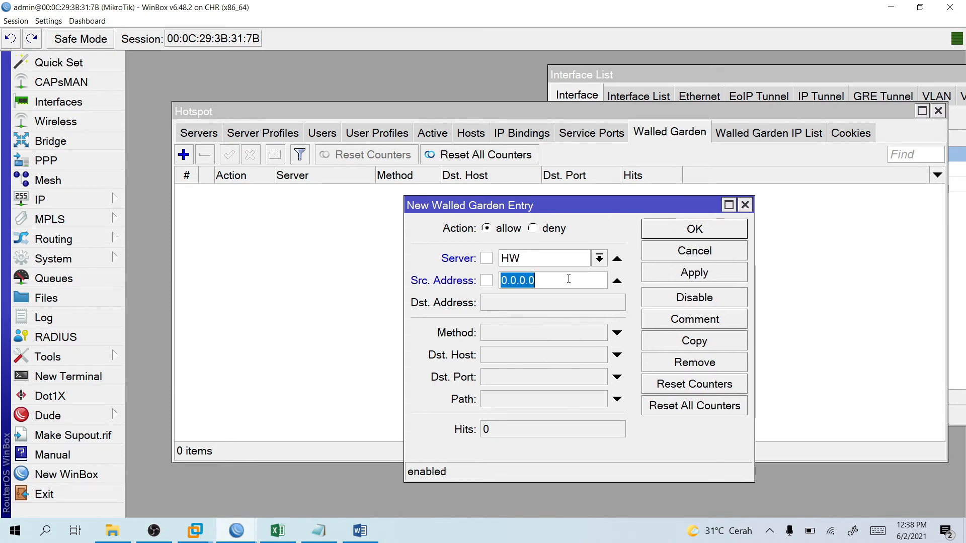
{"action": "left_click", "coordinate": [533, 306]}
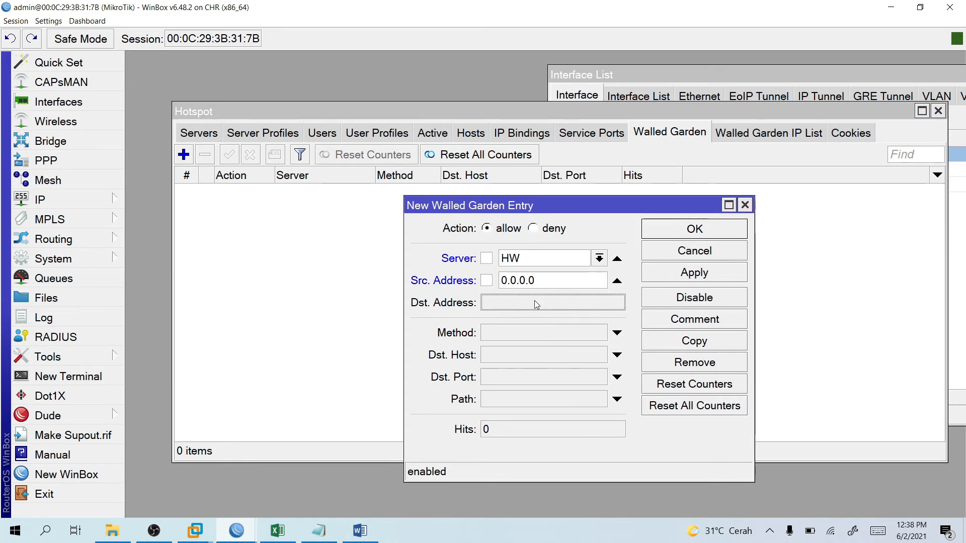
{"action": "left_click", "coordinate": [556, 281]}
{"action": "key", "text": "alt+Tab"}
{"action": "scroll", "coordinate": [520, 395], "scroll_direction": "down", "scroll_amount": 3}
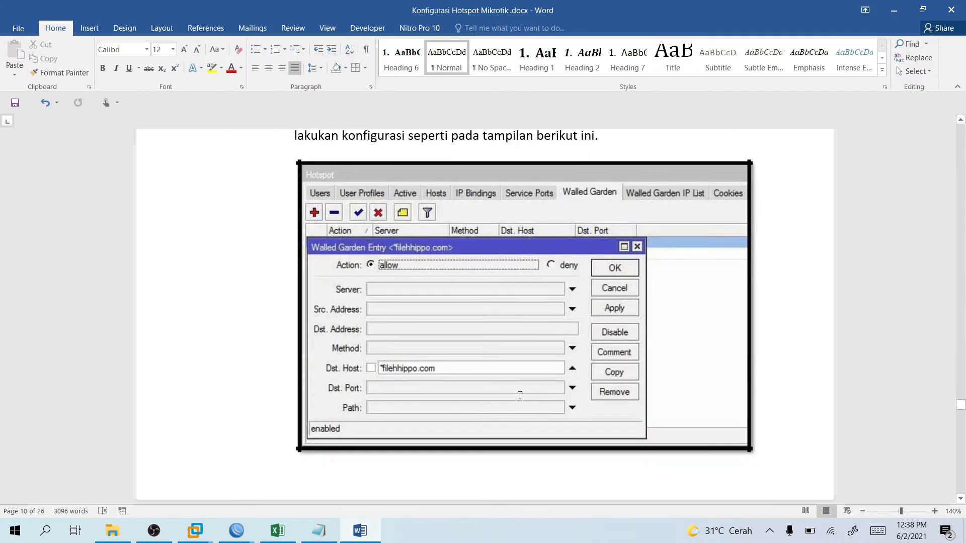
Review the guide's step 3 deny rule for *filehippo.com with Path :.exe, then return to WinBox.
{"action": "scroll", "coordinate": [521, 397], "scroll_direction": "down", "scroll_amount": 3}
{"action": "scroll", "coordinate": [419, 373], "scroll_direction": "down", "scroll_amount": 7}
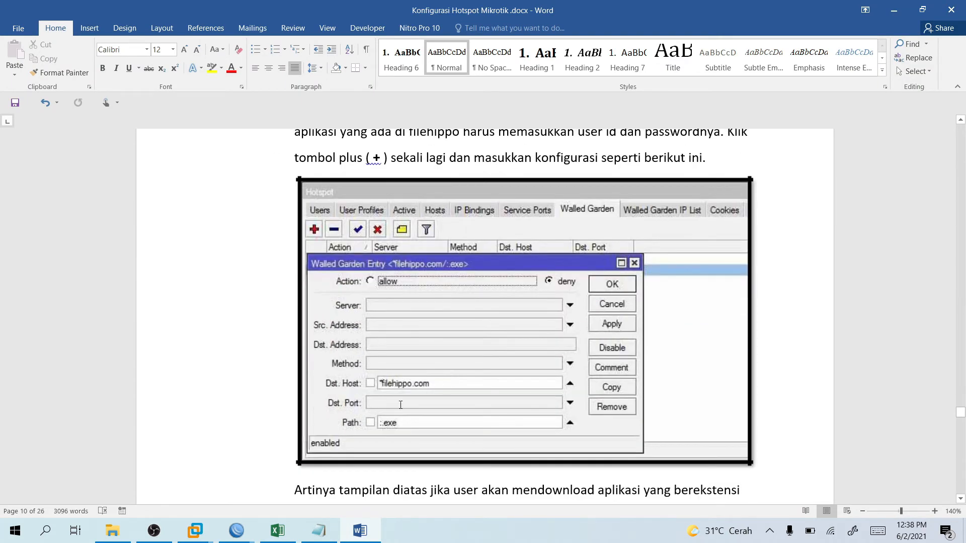
{"action": "scroll", "coordinate": [401, 405], "scroll_direction": "down", "scroll_amount": 2}
{"action": "scroll", "coordinate": [445, 381], "scroll_direction": "down", "scroll_amount": 2}
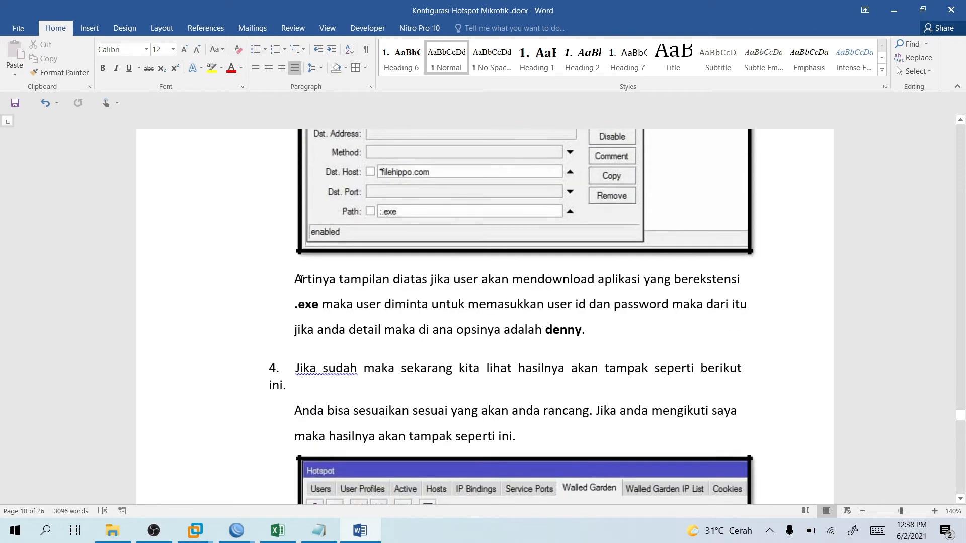
{"action": "scroll", "coordinate": [343, 300], "scroll_direction": "up", "scroll_amount": 6}
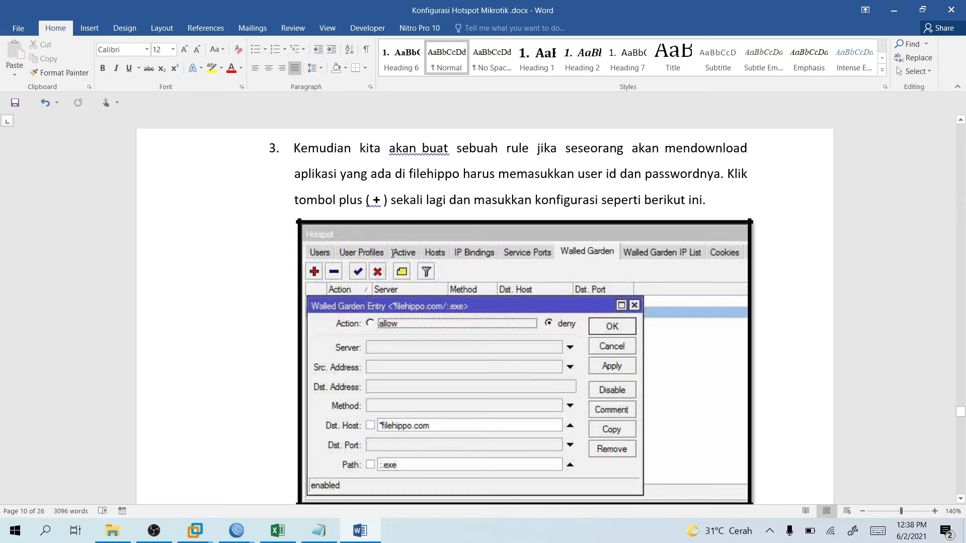
{"action": "scroll", "coordinate": [393, 253], "scroll_direction": "down", "scroll_amount": 6}
{"action": "scroll", "coordinate": [470, 269], "scroll_direction": "up", "scroll_amount": 1}
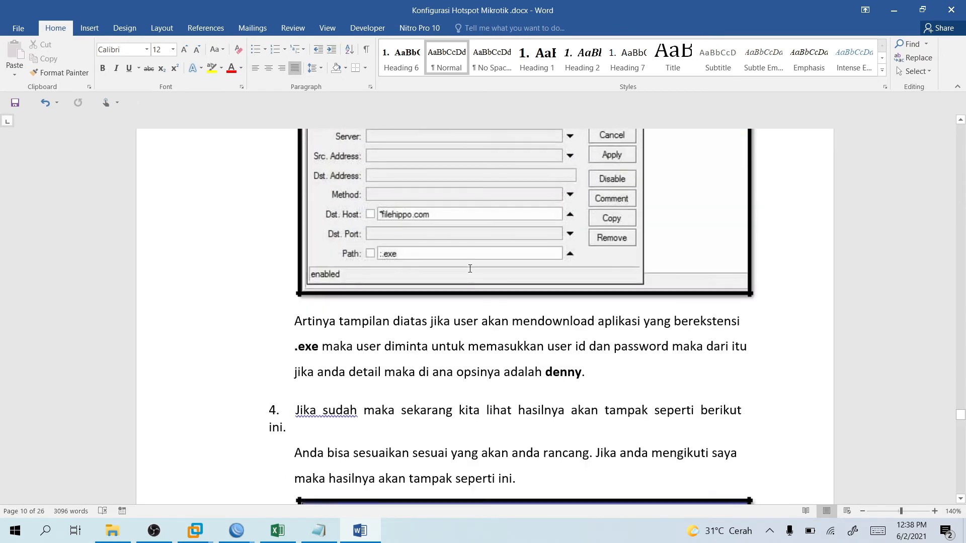
{"action": "scroll", "coordinate": [470, 268], "scroll_direction": "up", "scroll_amount": 4}
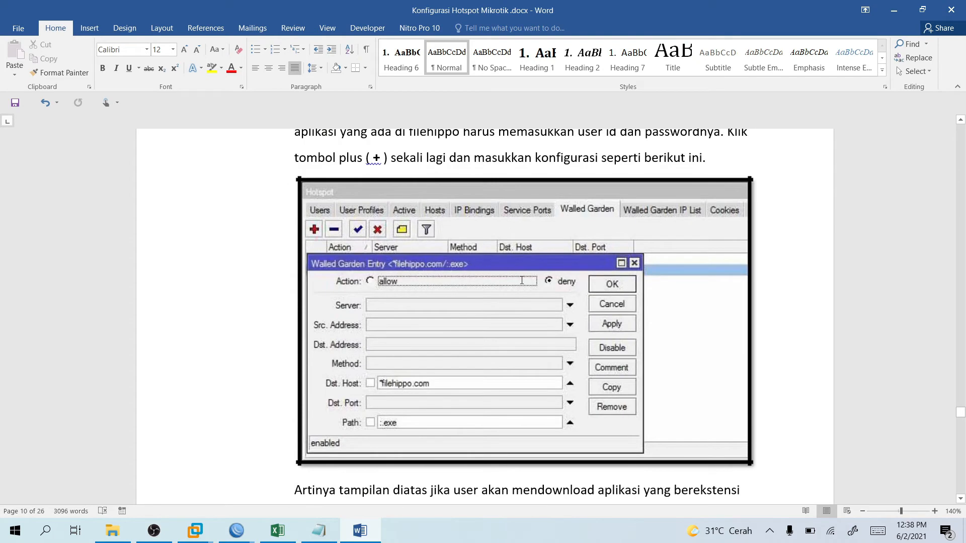
{"action": "mouse_move", "coordinate": [236, 530]}
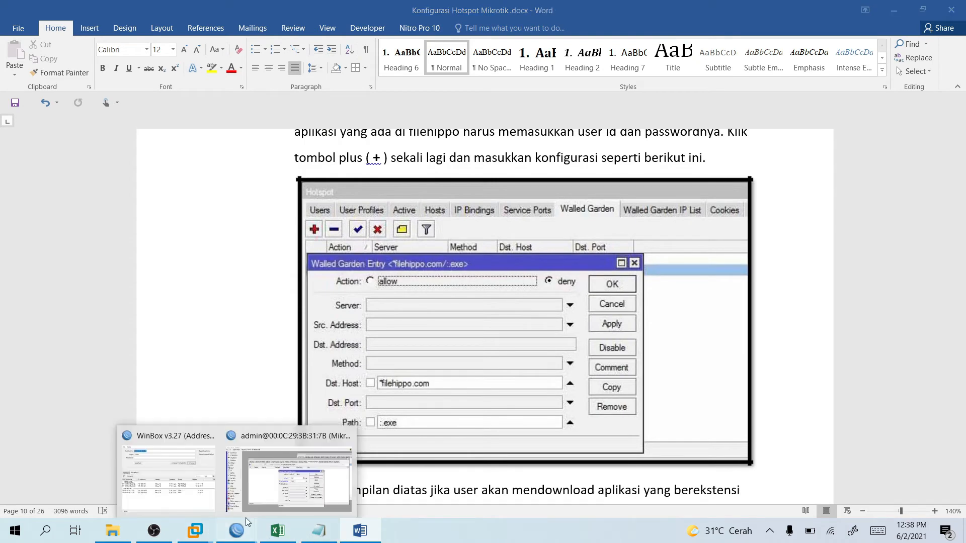
{"action": "left_click", "coordinate": [318, 473]}
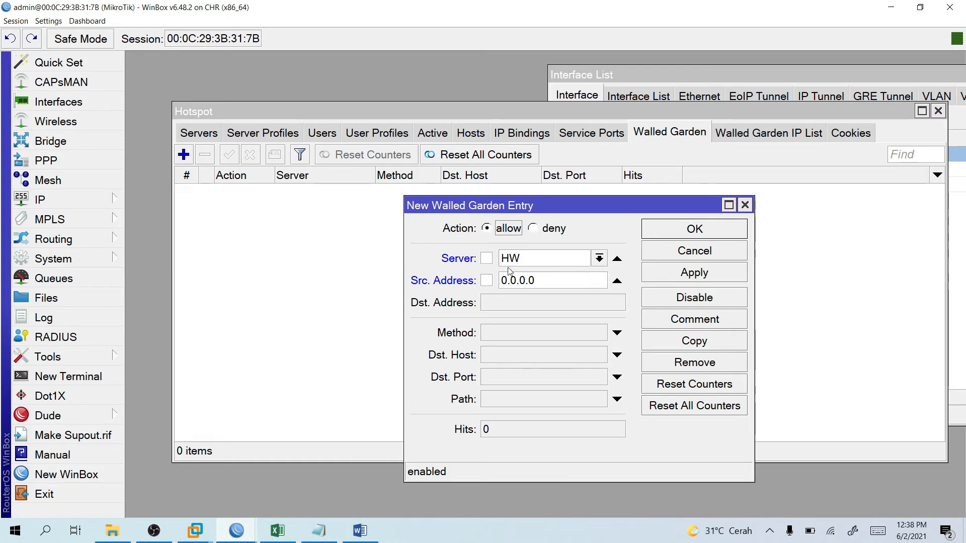
{"action": "left_click", "coordinate": [536, 231]}
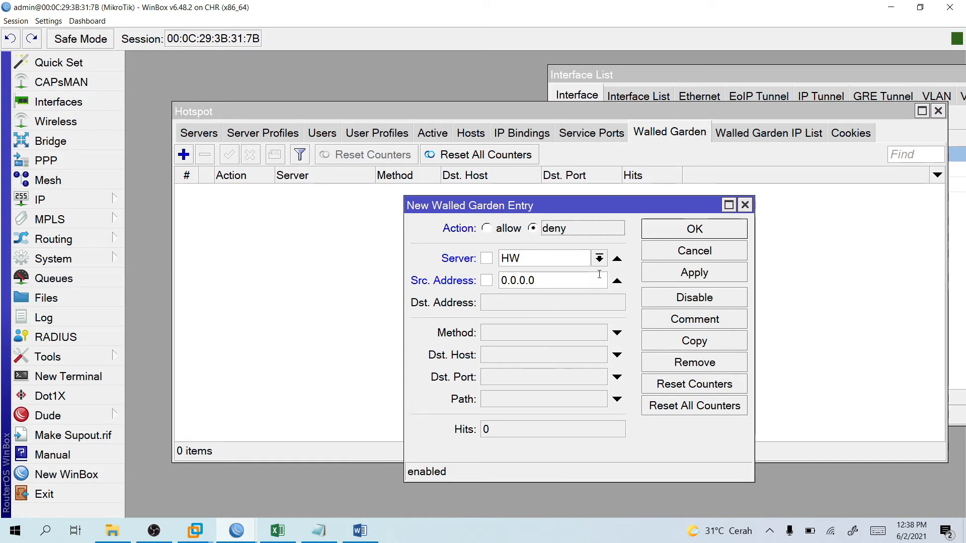
{"action": "left_click", "coordinate": [617, 280]}
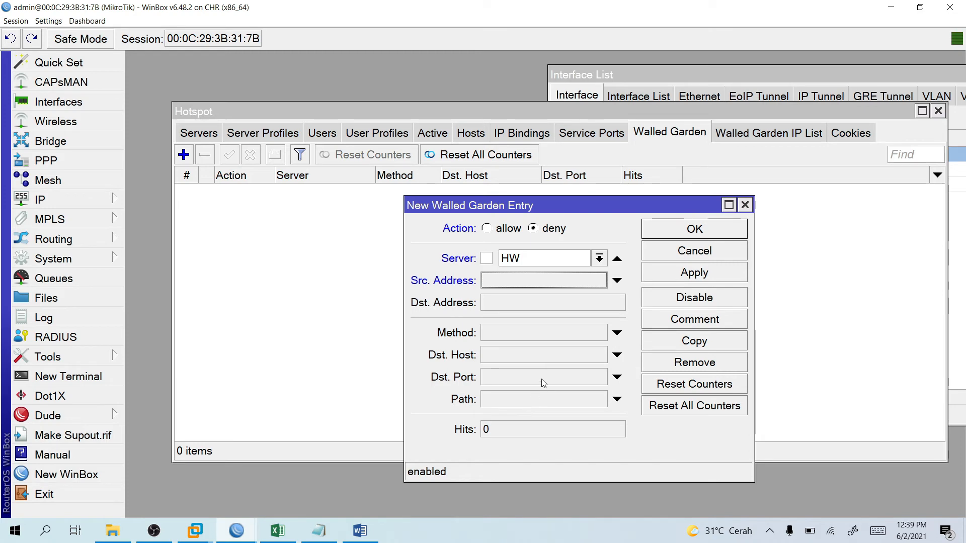
{"action": "left_click", "coordinate": [552, 361]}
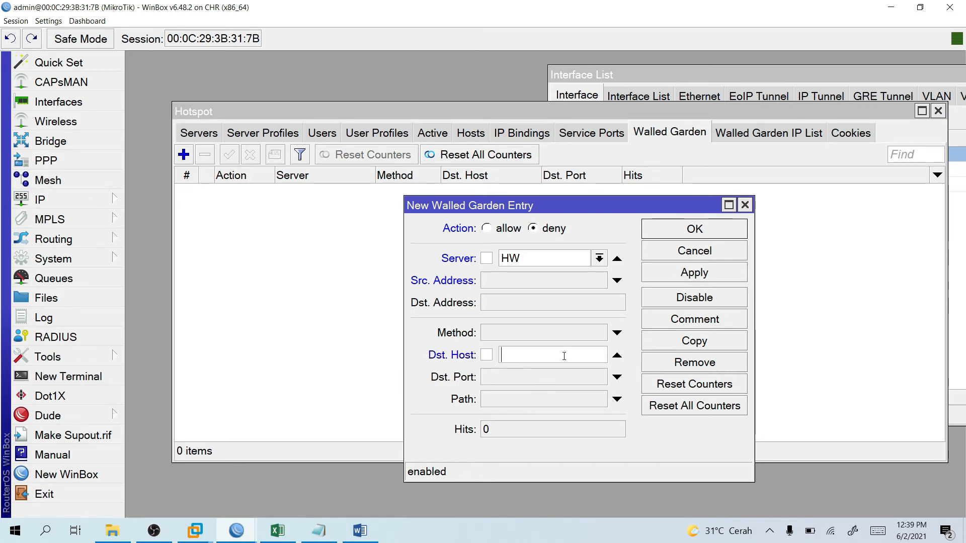
{"action": "type", "text": "WWW."}
{"action": "key", "text": "BackSpace"}
{"action": "key", "text": "BackSpace"}
{"action": "key", "text": "BackSpace"}
{"action": "type", "text": "www.stikombanyuw"}
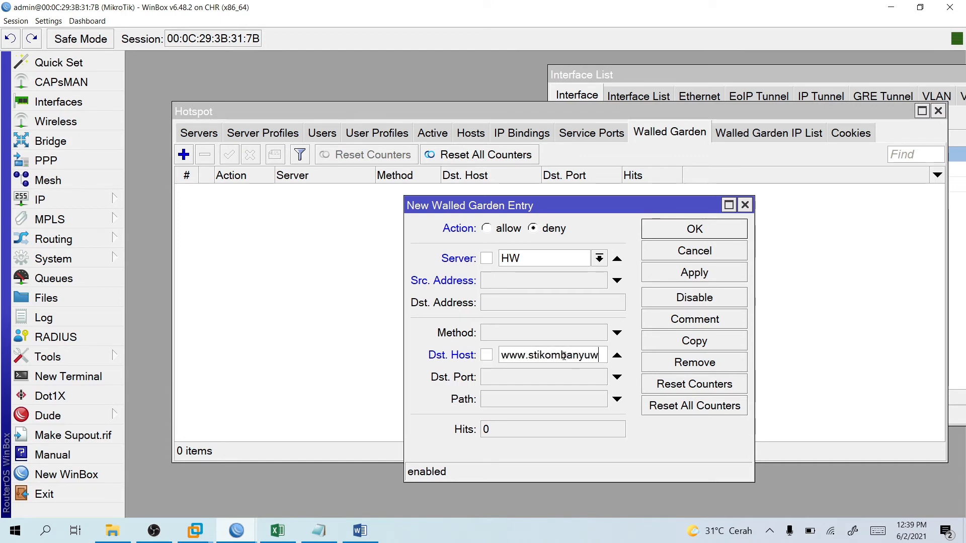
{"action": "type", "text": "angi.ac.id"}
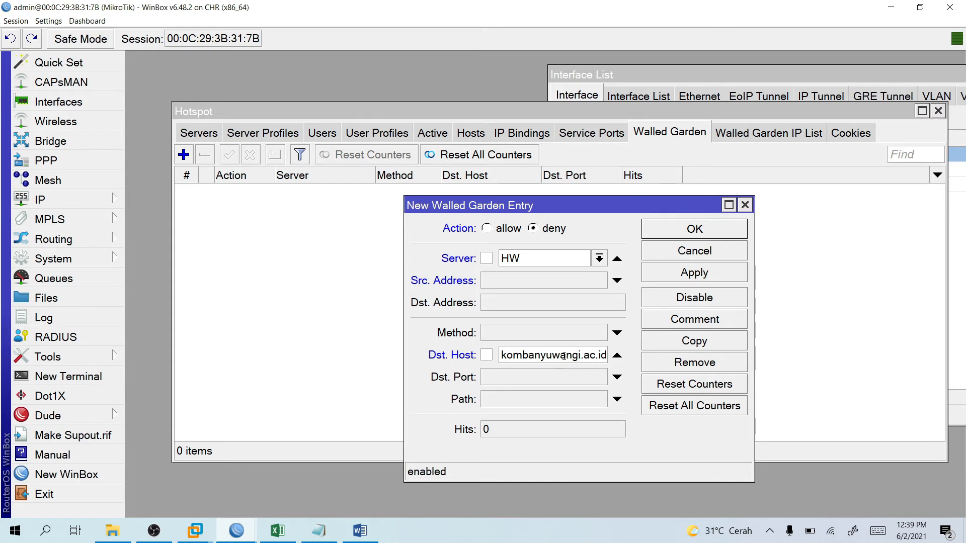
{"action": "left_click", "coordinate": [554, 400]}
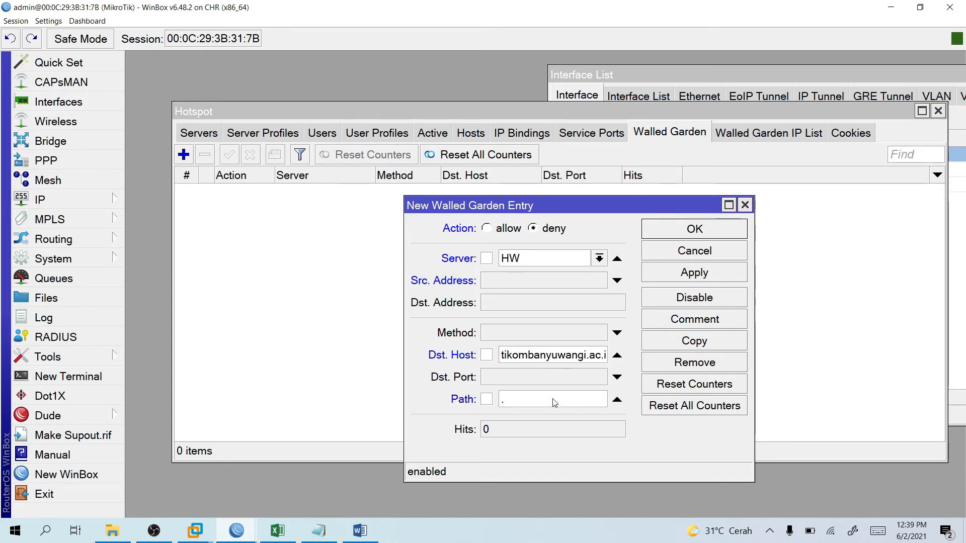
{"action": "type", "text": ".doc"}
{"action": "left_click", "coordinate": [359, 529]}
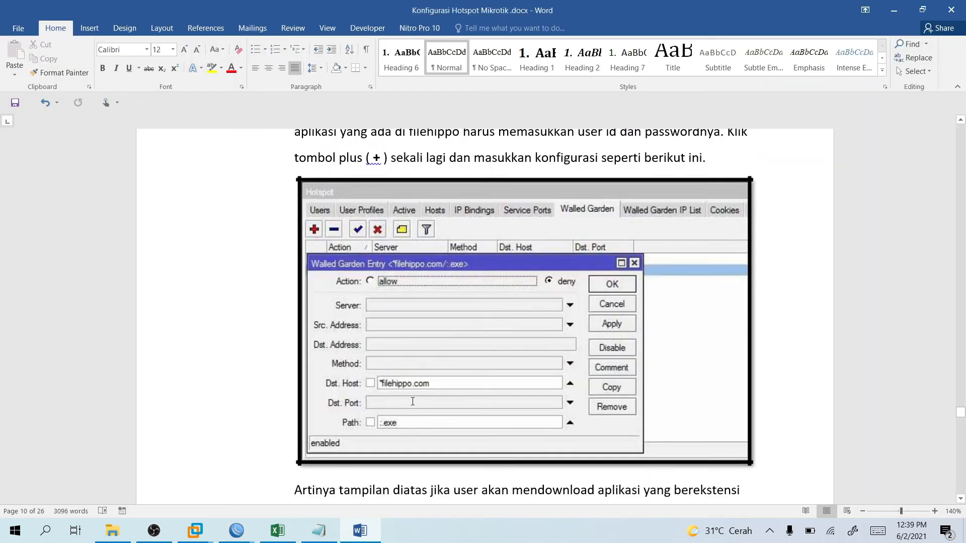
{"action": "scroll", "coordinate": [440, 398], "scroll_direction": "down", "scroll_amount": 7}
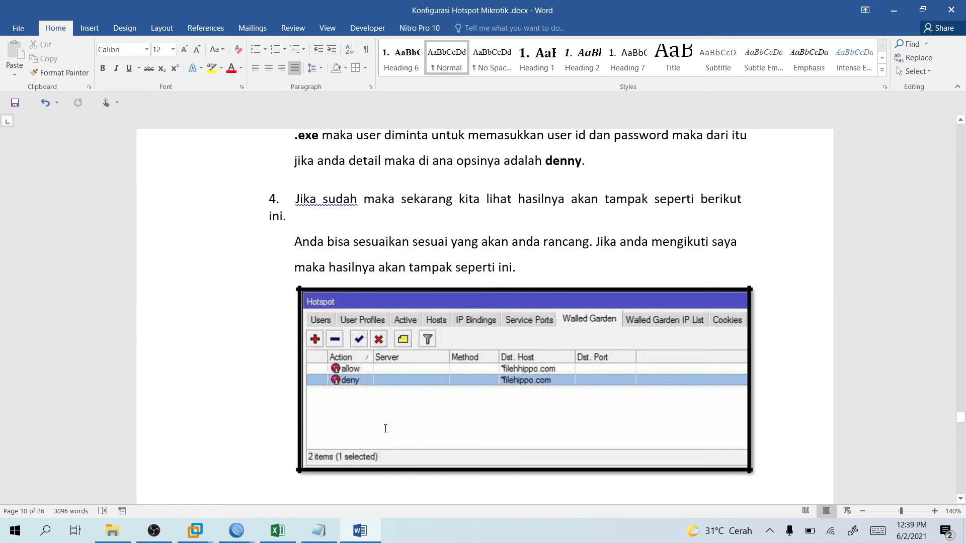
{"action": "scroll", "coordinate": [431, 419], "scroll_direction": "up", "scroll_amount": 18}
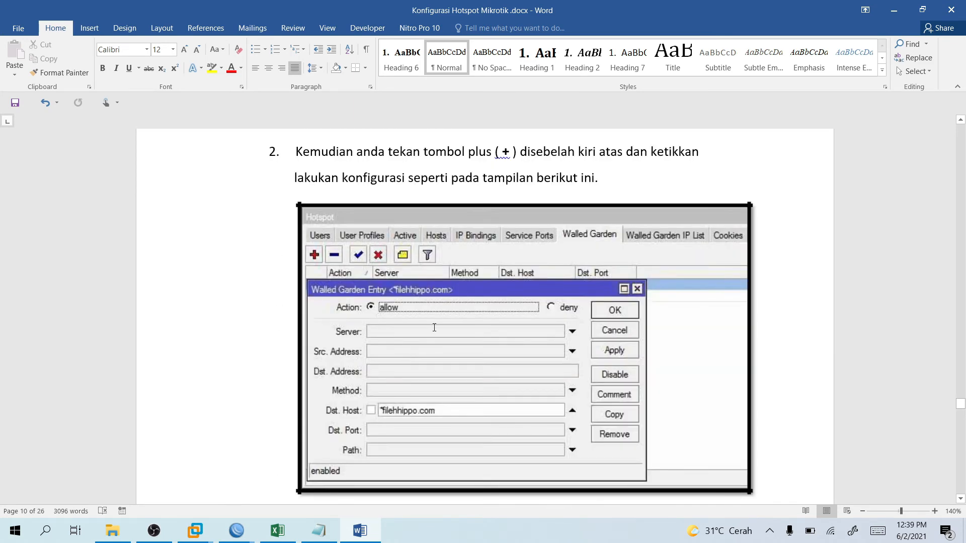
{"action": "scroll", "coordinate": [434, 334], "scroll_direction": "up", "scroll_amount": 6}
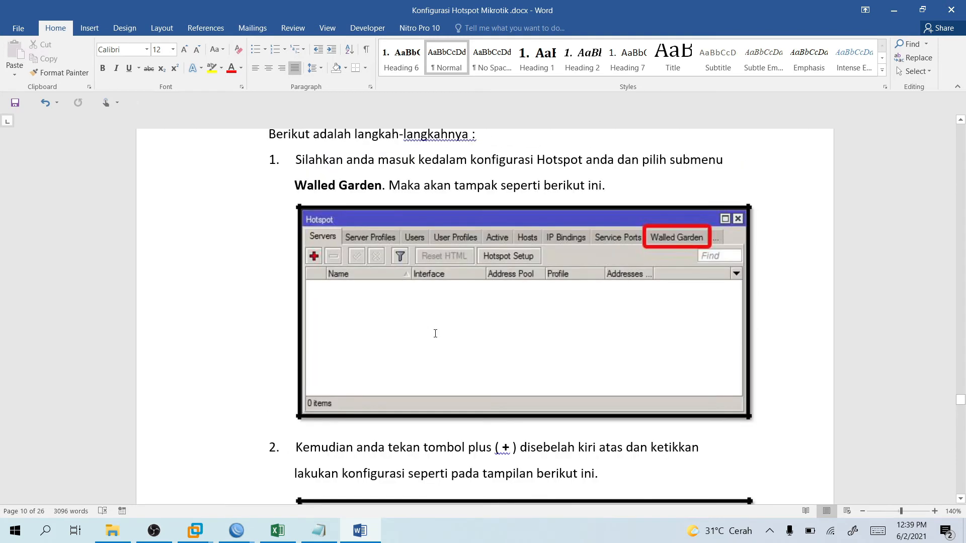
{"action": "scroll", "coordinate": [453, 260], "scroll_direction": "up", "scroll_amount": 2}
{"action": "scroll", "coordinate": [372, 267], "scroll_direction": "up", "scroll_amount": 5}
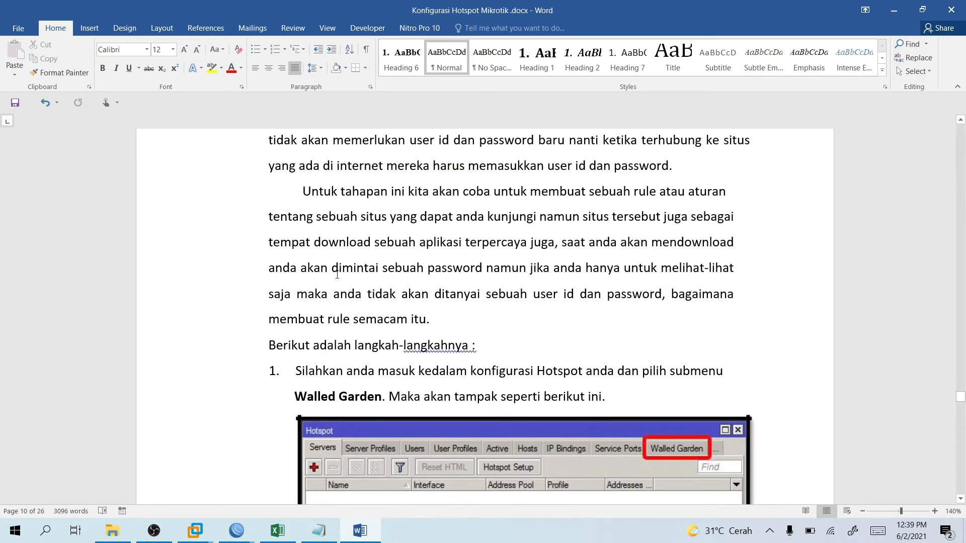
{"action": "scroll", "coordinate": [381, 261], "scroll_direction": "up", "scroll_amount": 7}
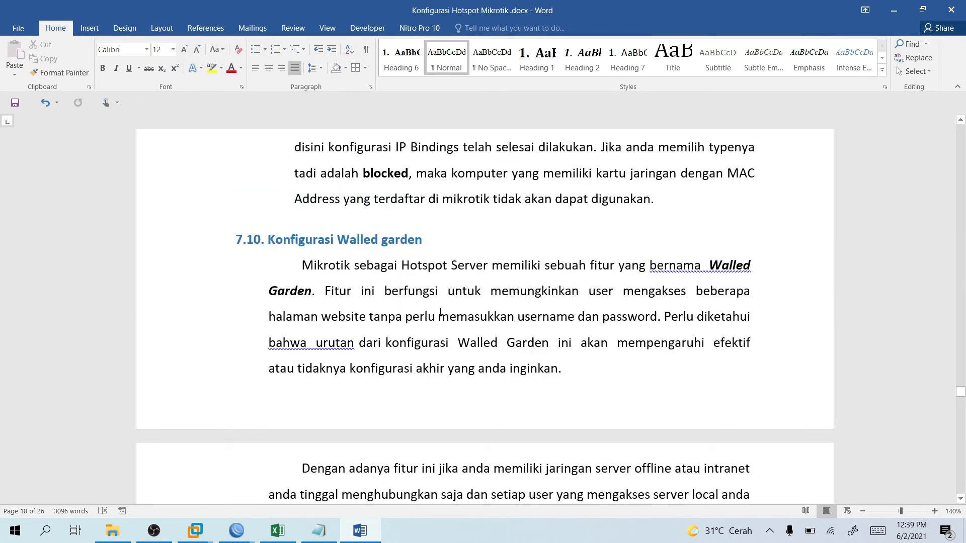
{"action": "scroll", "coordinate": [410, 336], "scroll_direction": "down", "scroll_amount": 5}
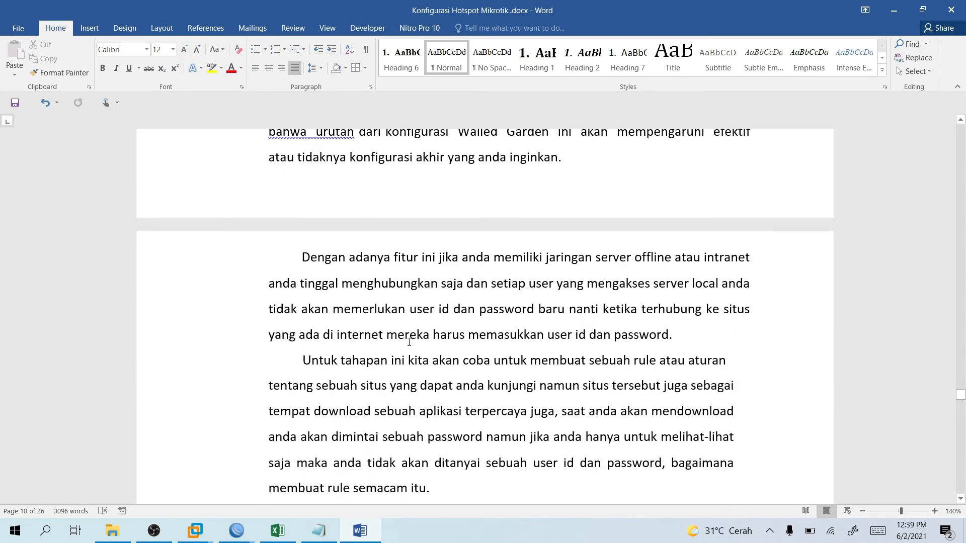
{"action": "scroll", "coordinate": [410, 343], "scroll_direction": "down", "scroll_amount": 11}
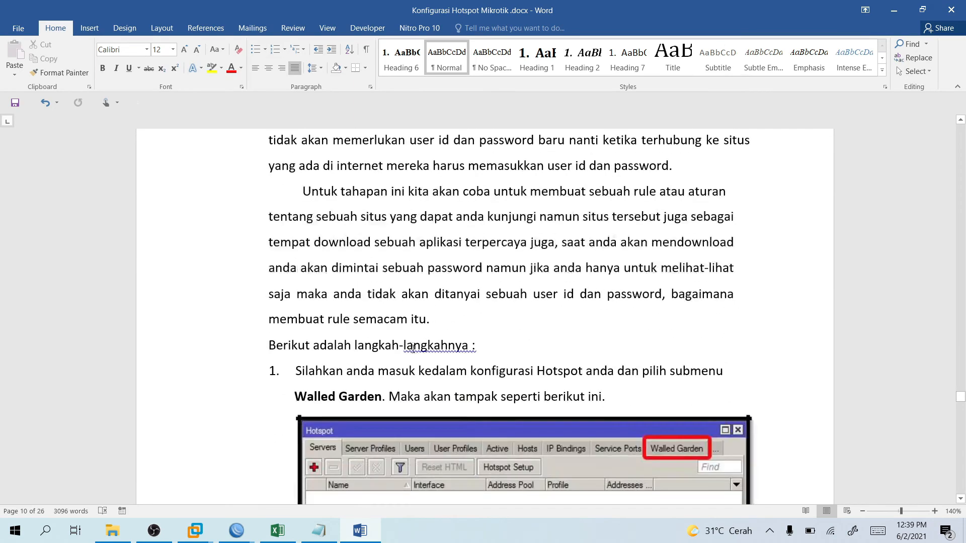
{"action": "scroll", "coordinate": [545, 372], "scroll_direction": "down", "scroll_amount": 4}
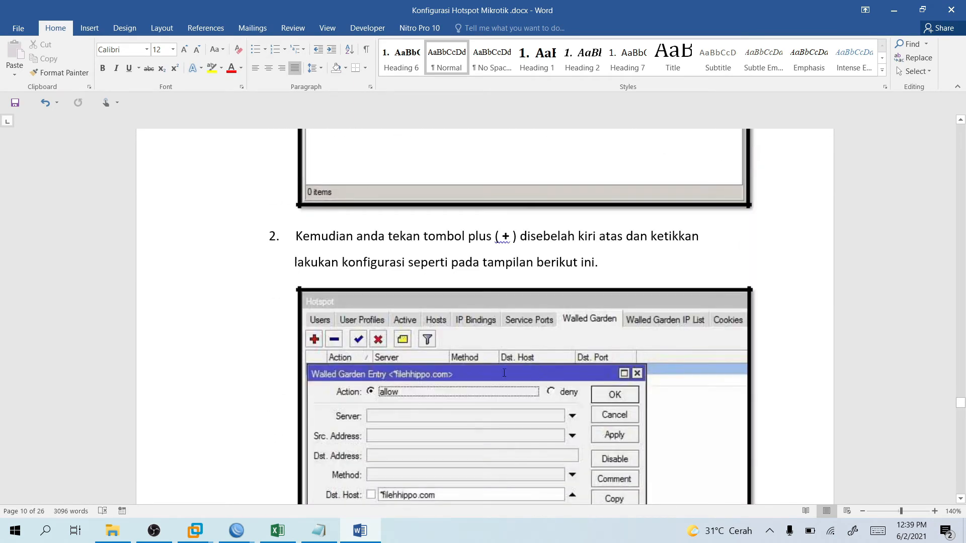
Try saving the deny entry and dismiss WinBox's error that the .doc path never matches.
{"action": "mouse_move", "coordinate": [228, 537]}
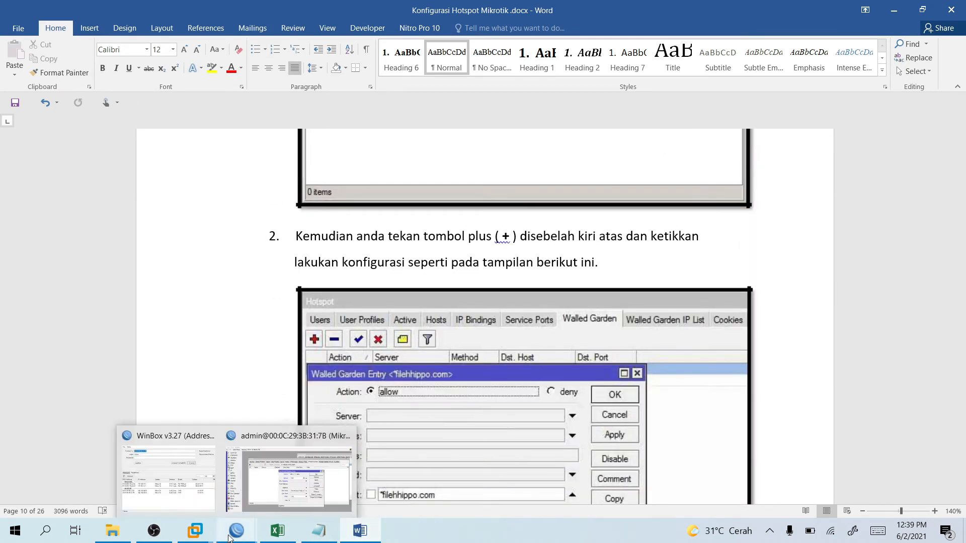
{"action": "left_click", "coordinate": [289, 478]}
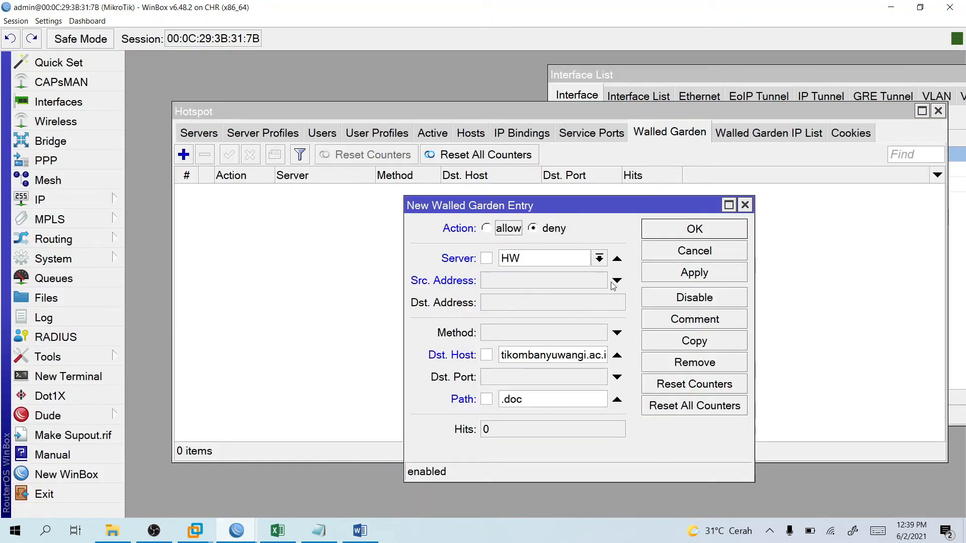
{"action": "left_click", "coordinate": [707, 235]}
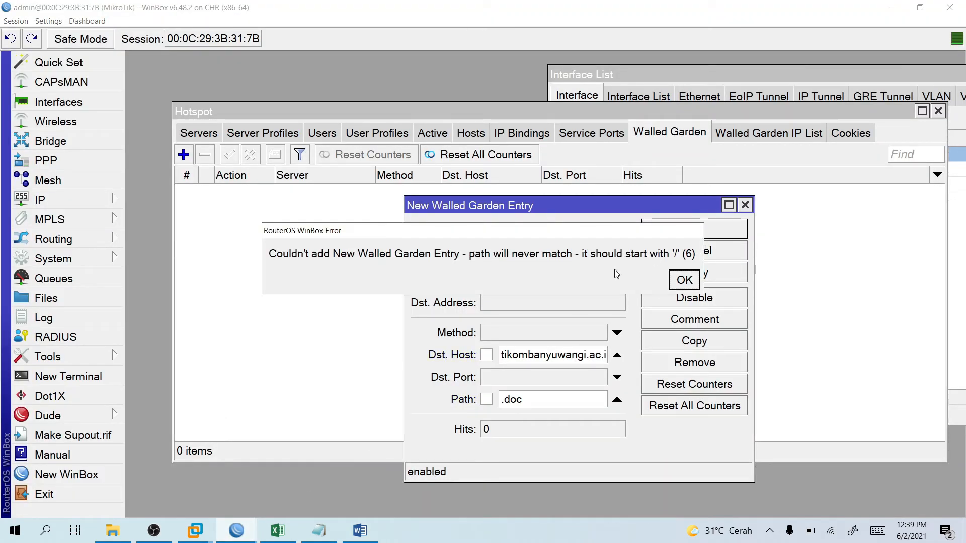
{"action": "left_click", "coordinate": [679, 282]}
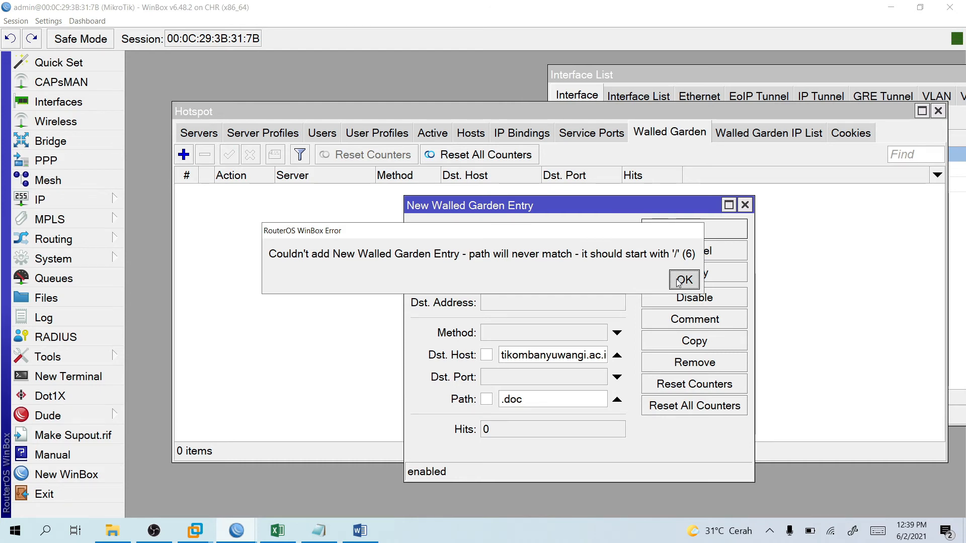
{"action": "left_click", "coordinate": [679, 283]}
Check the guide's path format, change the Path to :.doc, and save the deny rule.
{"action": "left_click", "coordinate": [360, 531]}
{"action": "scroll", "coordinate": [492, 409], "scroll_direction": "down", "scroll_amount": 3}
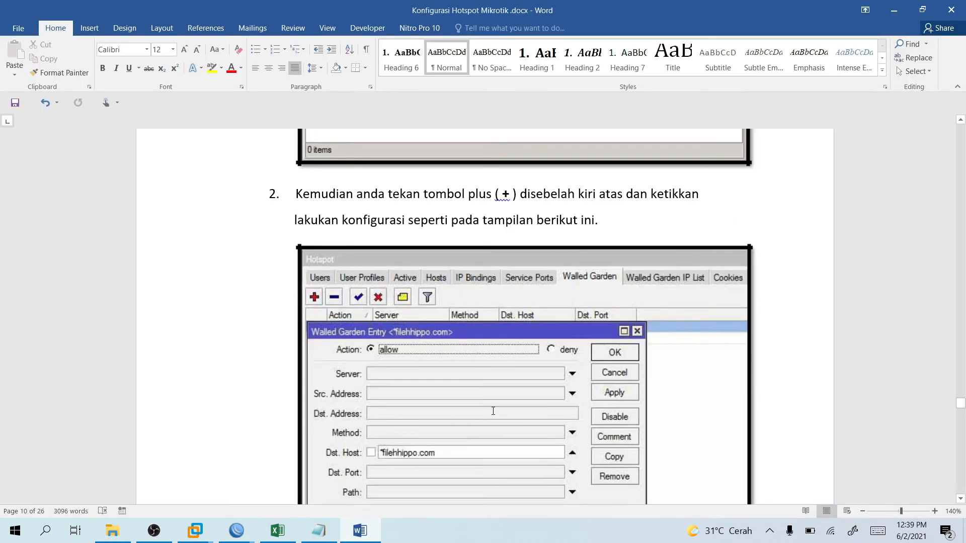
{"action": "scroll", "coordinate": [459, 422], "scroll_direction": "down", "scroll_amount": 12}
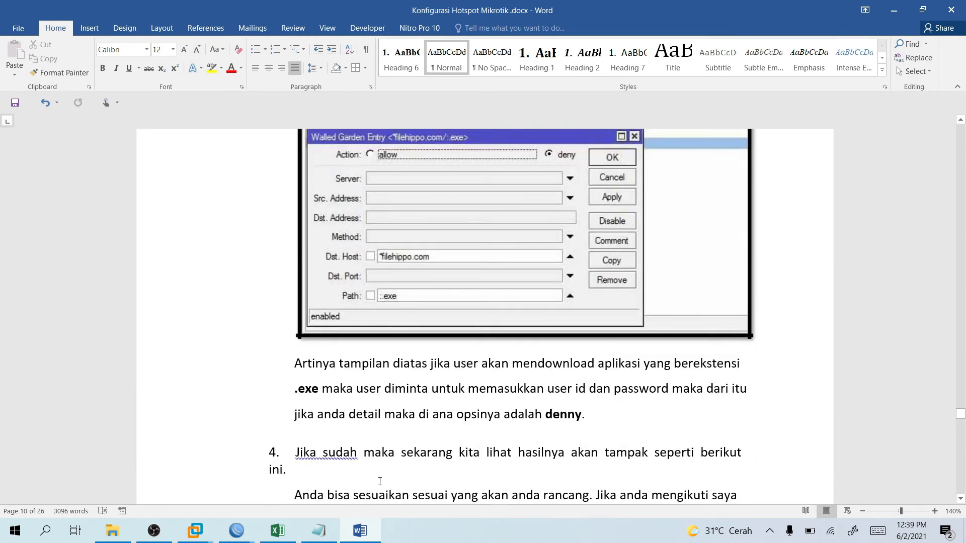
{"action": "left_click", "coordinate": [375, 525]}
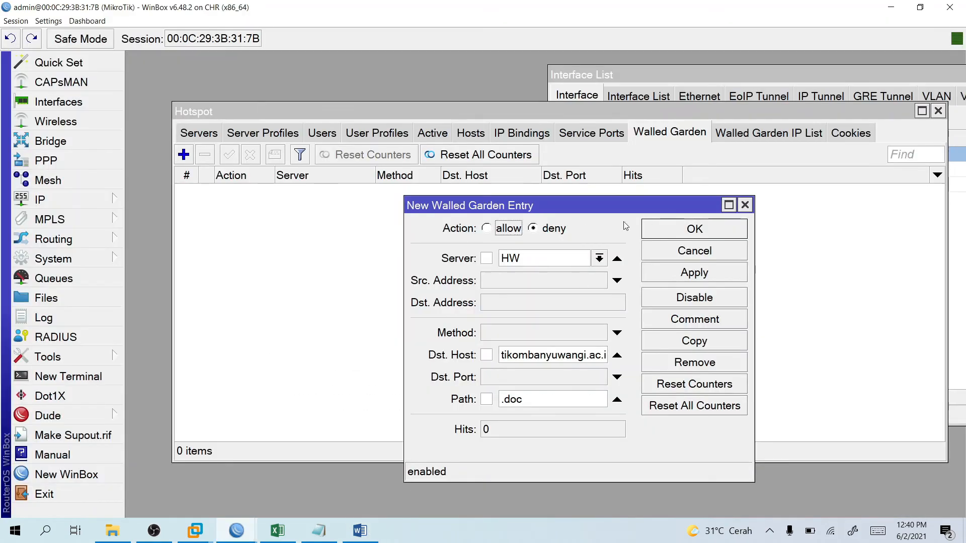
{"action": "left_click", "coordinate": [487, 401]}
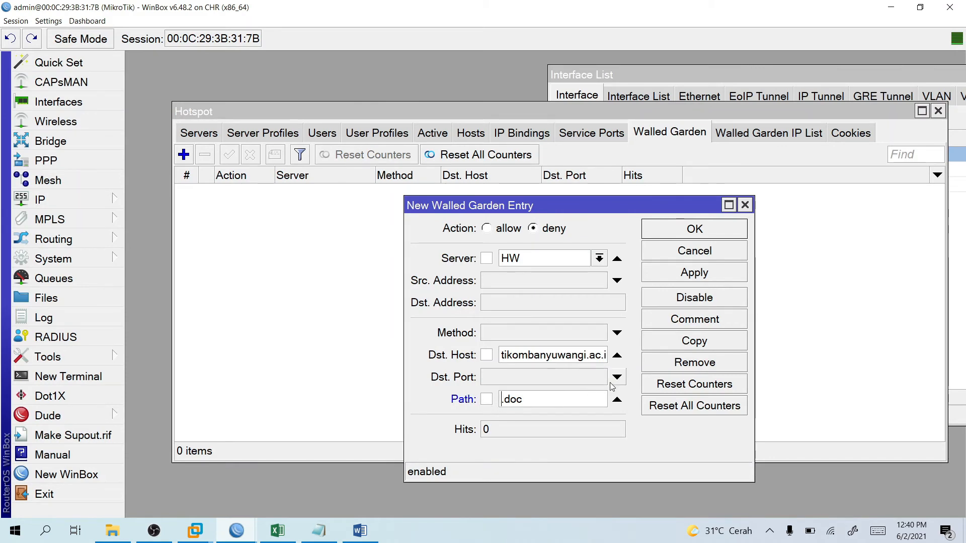
{"action": "left_click", "coordinate": [694, 229]}
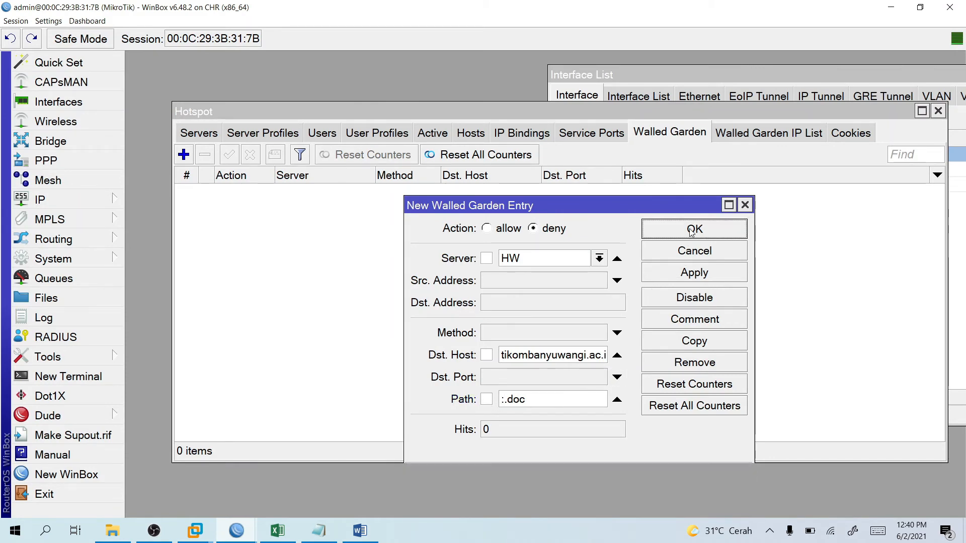
{"action": "left_click", "coordinate": [184, 155]}
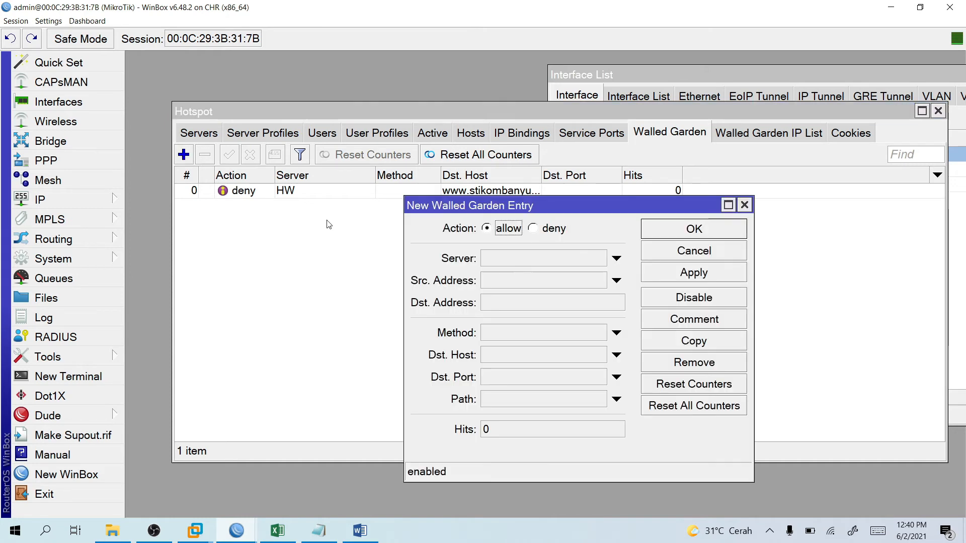
{"action": "left_click", "coordinate": [508, 358]}
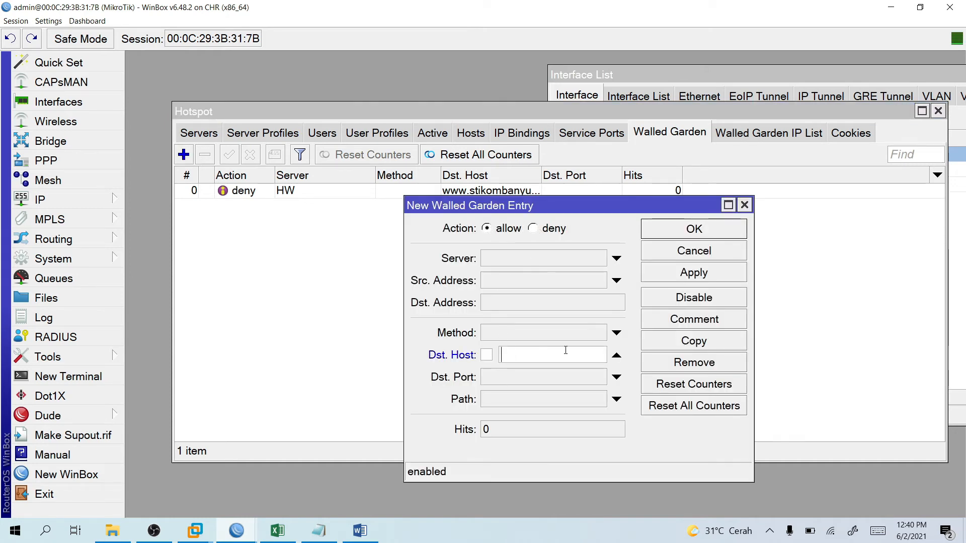
{"action": "type", "text": "www"}
{"action": "type", "text": ".stikombanyuwan"}
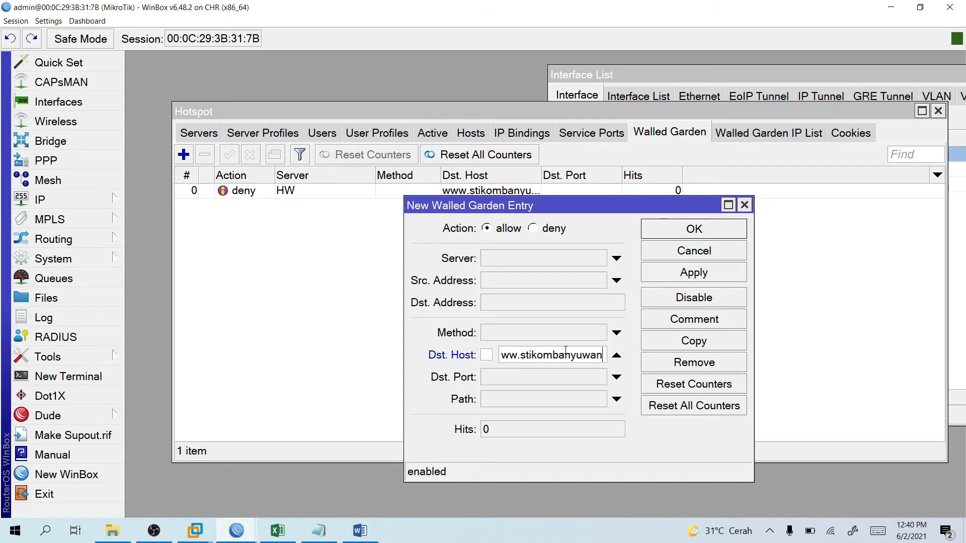
{"action": "type", "text": "gi.ac.id"}
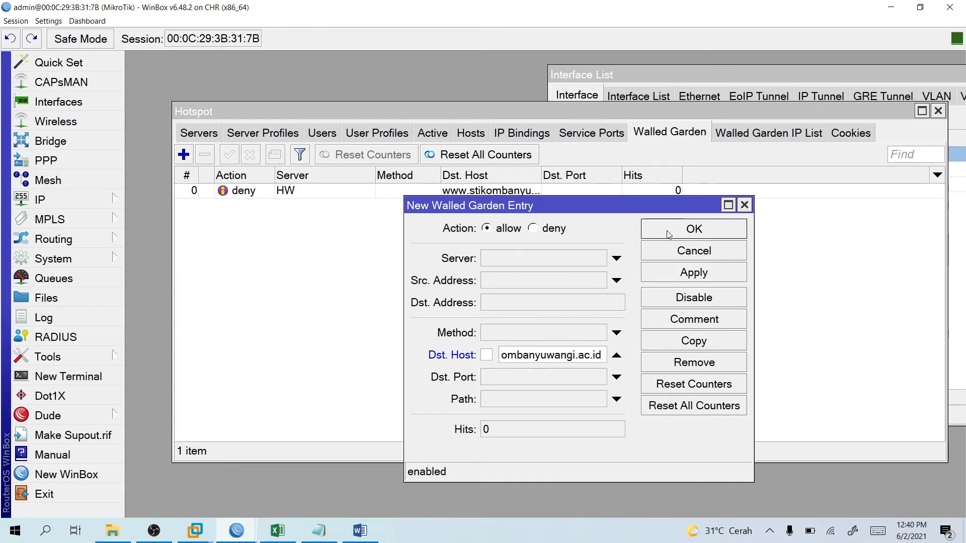
{"action": "left_click", "coordinate": [597, 262]}
{"action": "left_click", "coordinate": [695, 240]}
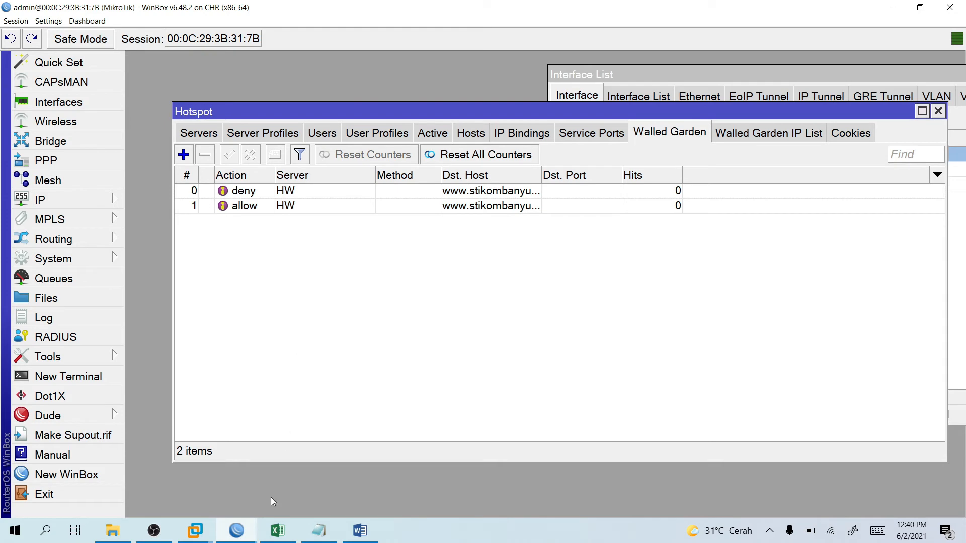
{"action": "left_click", "coordinate": [173, 529]}
Load the hotspot login page at 192.168.200.2 in the VM's Chrome, dismiss Translate, and open a new tab.
{"action": "mouse_move", "coordinate": [195, 529]}
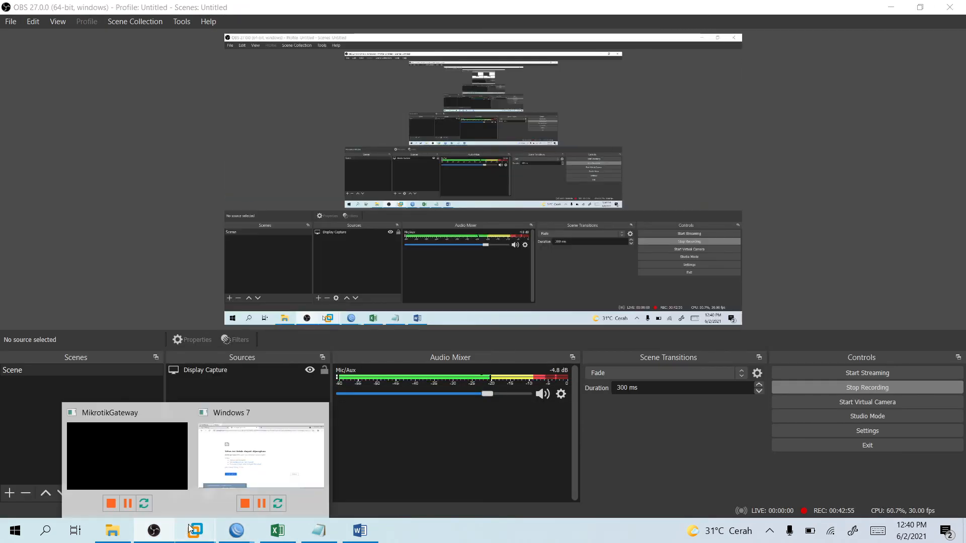
{"action": "left_click", "coordinate": [217, 503]}
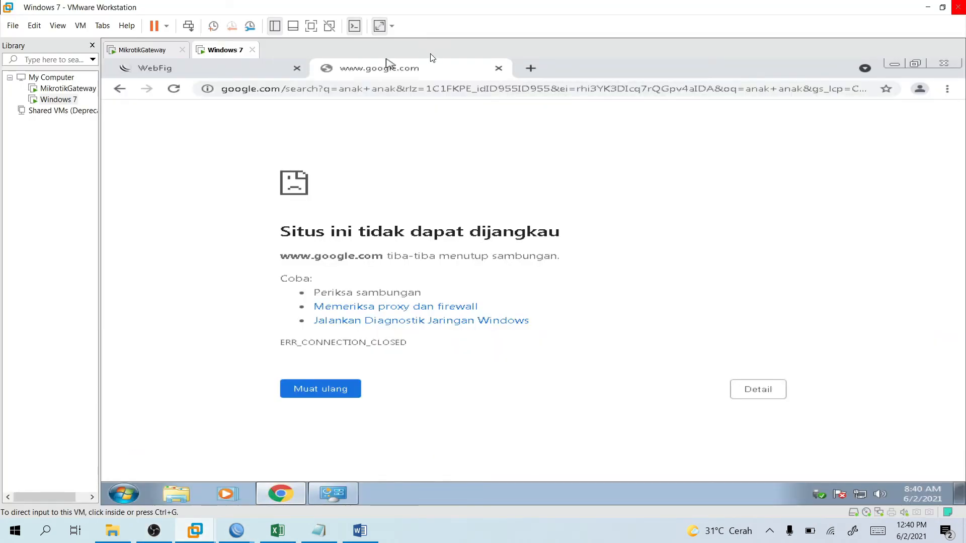
{"action": "left_click", "coordinate": [425, 92]}
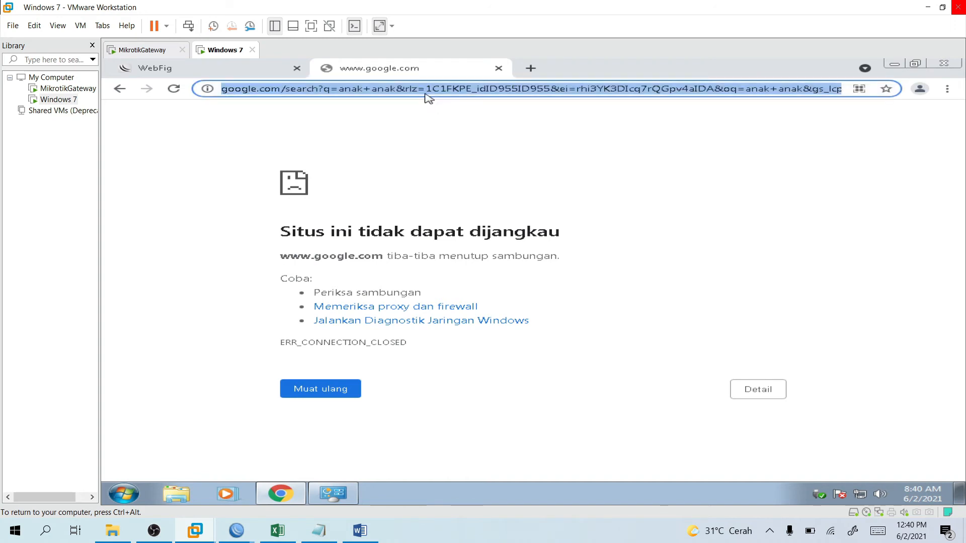
{"action": "type", "text": "ww"}
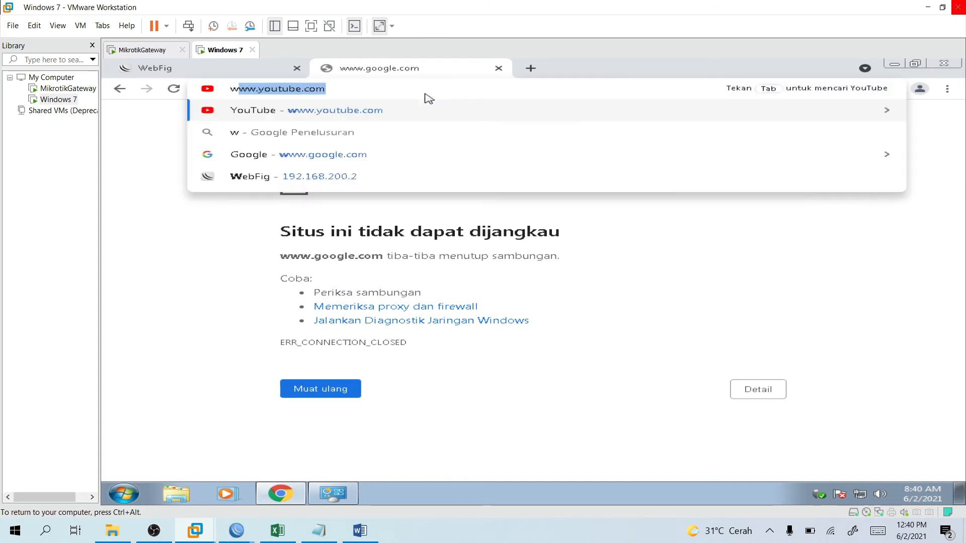
{"action": "key", "text": "BackSpace"}
{"action": "key", "text": "BackSpace"}
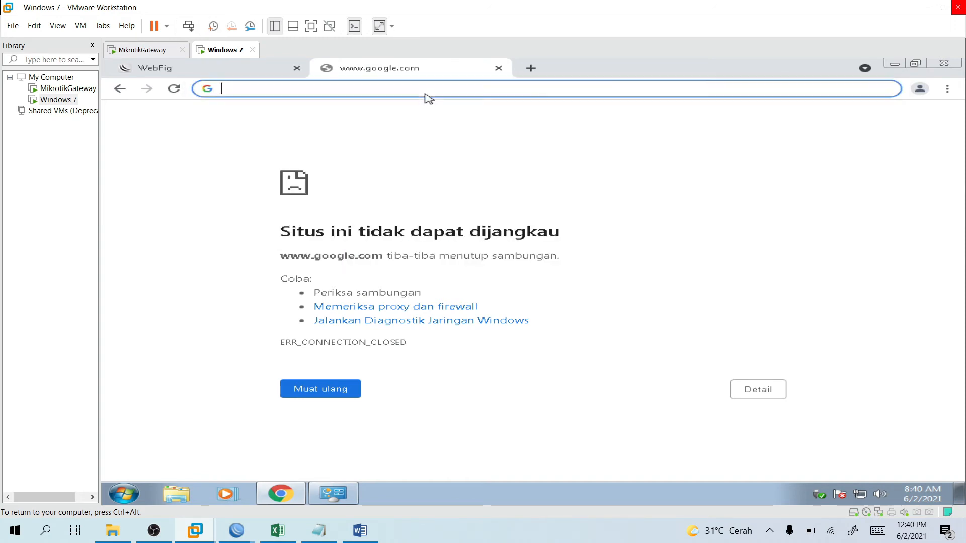
{"action": "type", "text": "192.168.200.2"}
{"action": "key", "text": "Return"}
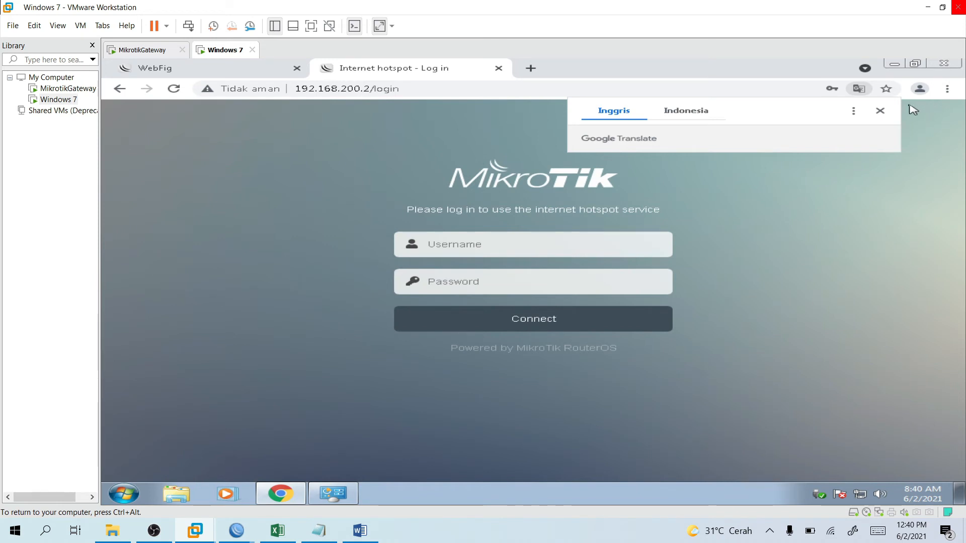
{"action": "left_click", "coordinate": [880, 111]}
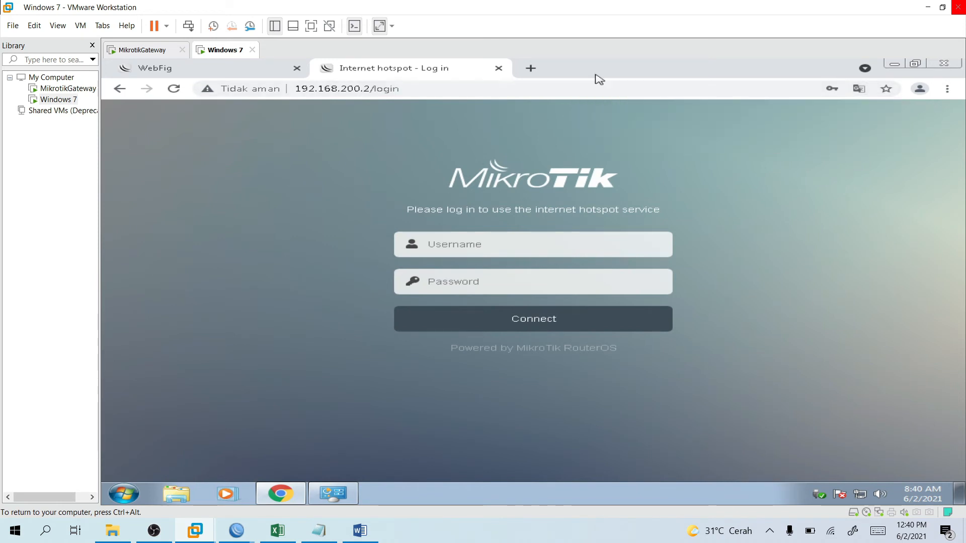
{"action": "left_click", "coordinate": [534, 70]}
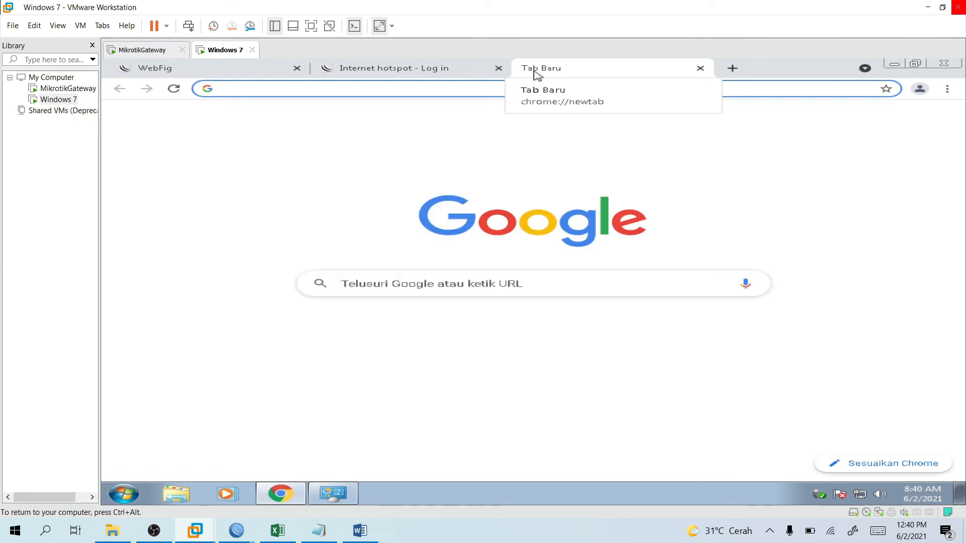
{"action": "type", "text": "ww"}
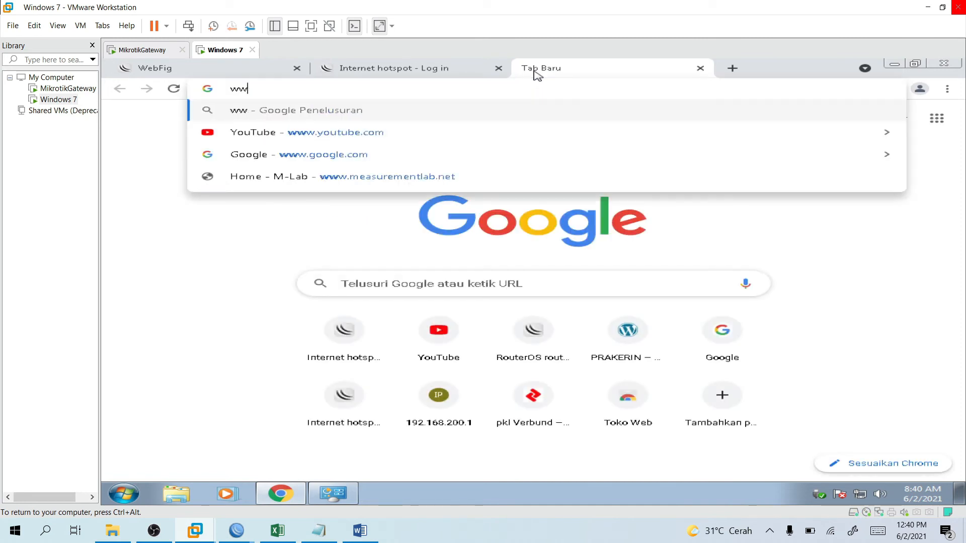
{"action": "type", "text": ".st"}
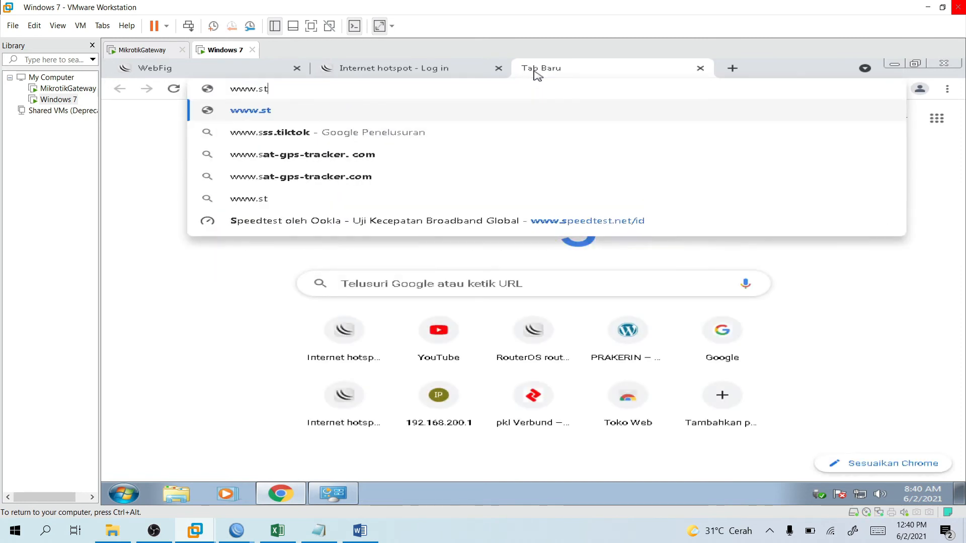
{"action": "type", "text": "ikombanyuwangi.ac.id"}
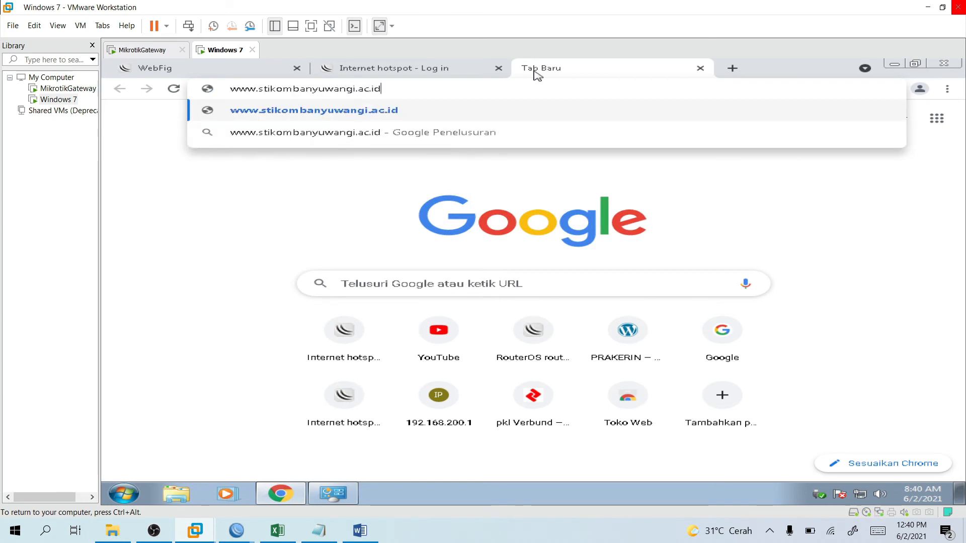
{"action": "key", "text": "Return"}
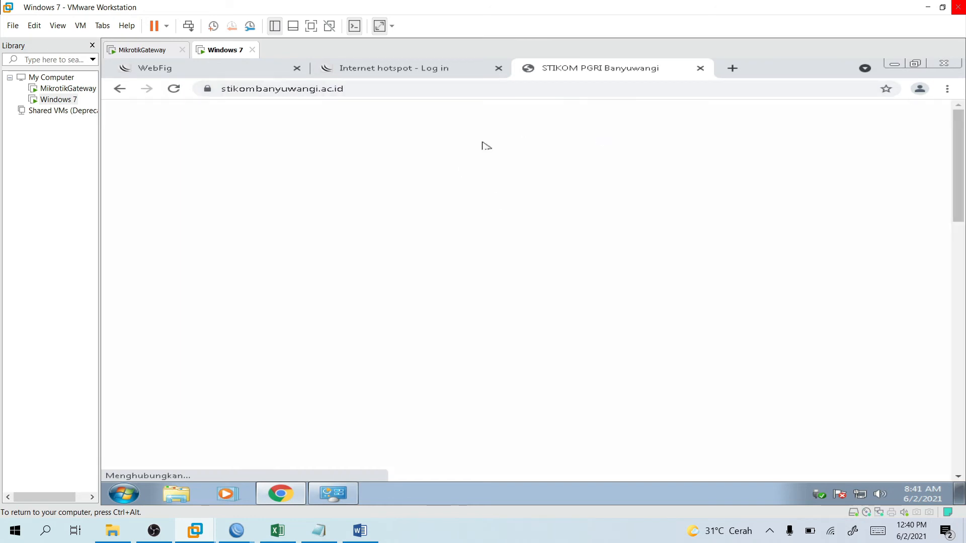
{"action": "scroll", "coordinate": [508, 176], "scroll_direction": "down", "scroll_amount": 2}
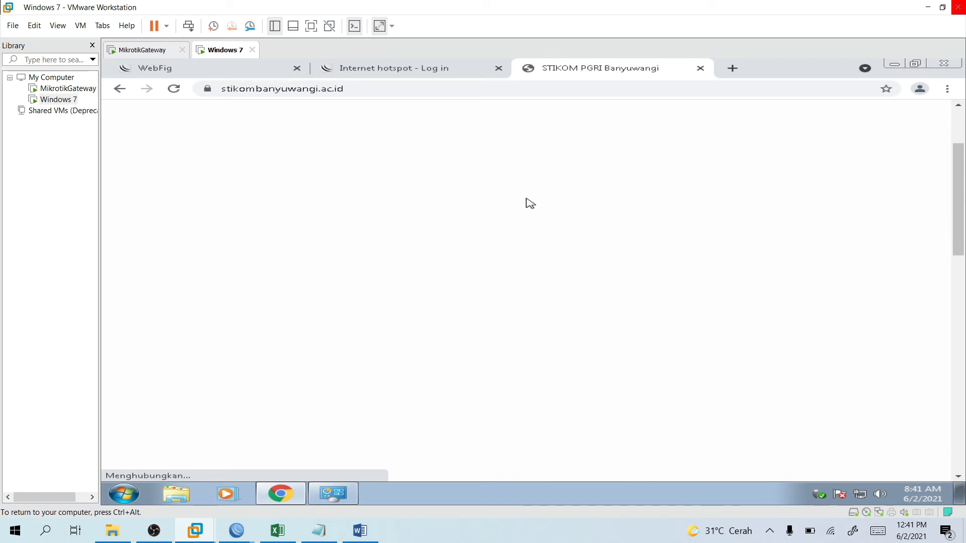
{"action": "scroll", "coordinate": [528, 203], "scroll_direction": "up", "scroll_amount": 2}
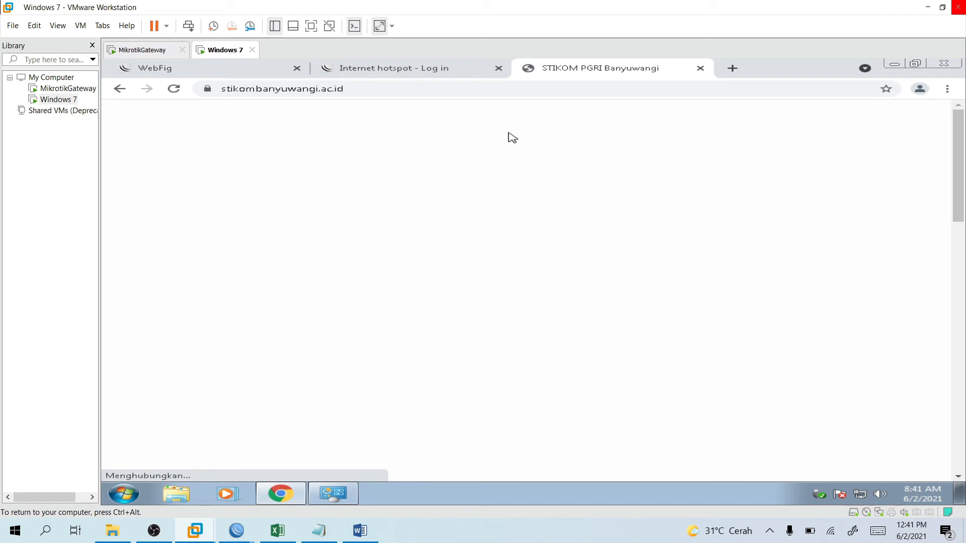
{"action": "scroll", "coordinate": [615, 244], "scroll_direction": "down", "scroll_amount": 8}
{"action": "scroll", "coordinate": [604, 232], "scroll_direction": "down", "scroll_amount": 8}
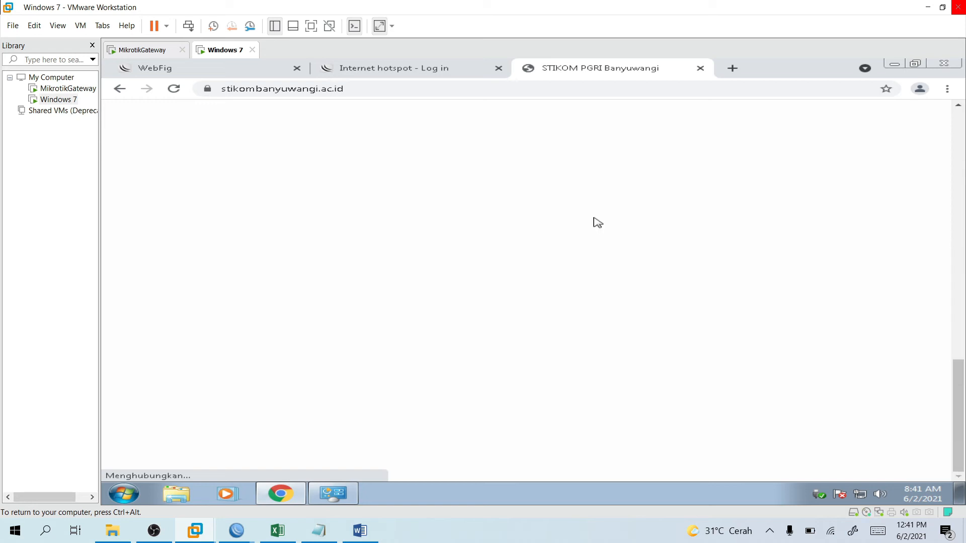
{"action": "scroll", "coordinate": [578, 246], "scroll_direction": "up", "scroll_amount": 10}
{"action": "scroll", "coordinate": [669, 157], "scroll_direction": "up", "scroll_amount": 8}
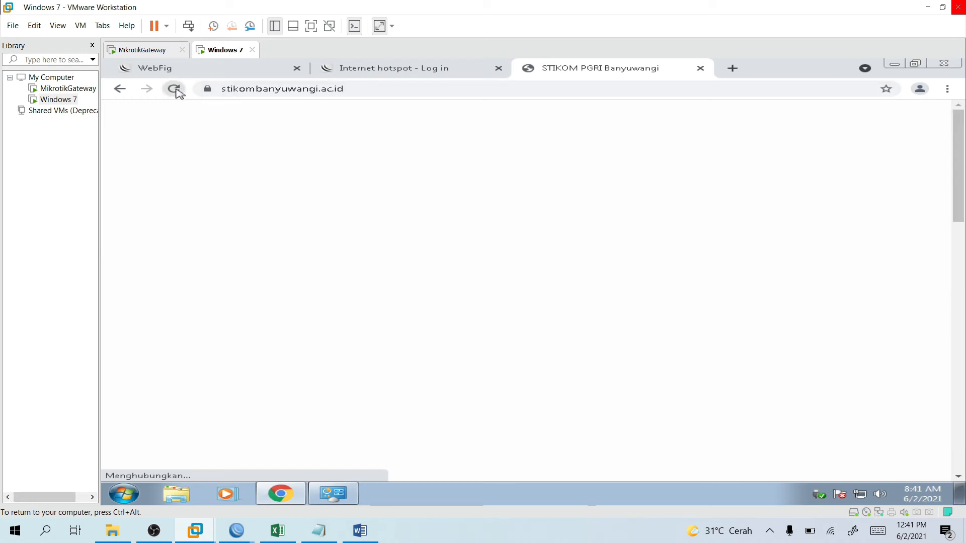
{"action": "left_click", "coordinate": [307, 94]}
{"action": "key", "text": "Return"}
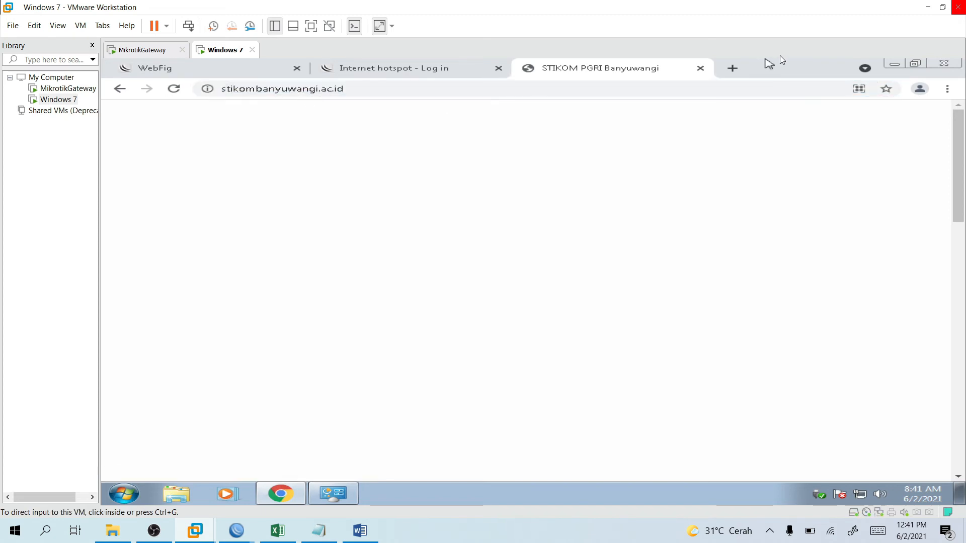
Try google.com in another tab, then go back to the STIKOM PGRI Banyuwangi tab.
{"action": "left_click", "coordinate": [742, 71]}
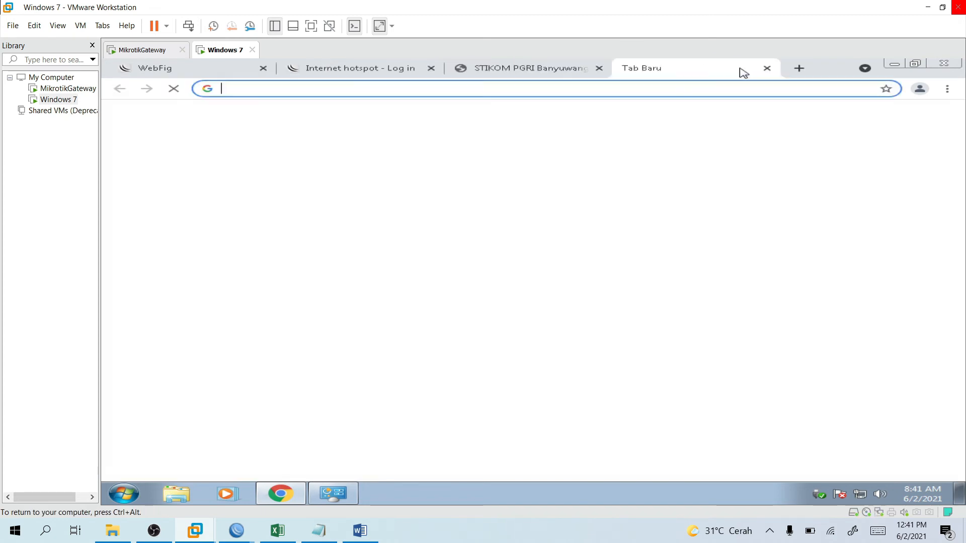
{"action": "type", "text": "goo"}
{"action": "key", "text": "Return"}
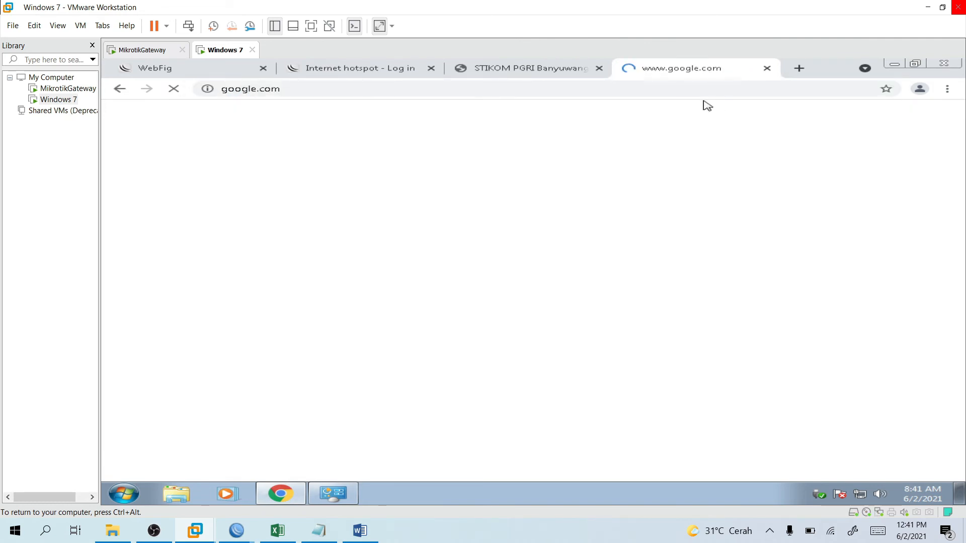
{"action": "left_click", "coordinate": [519, 74]}
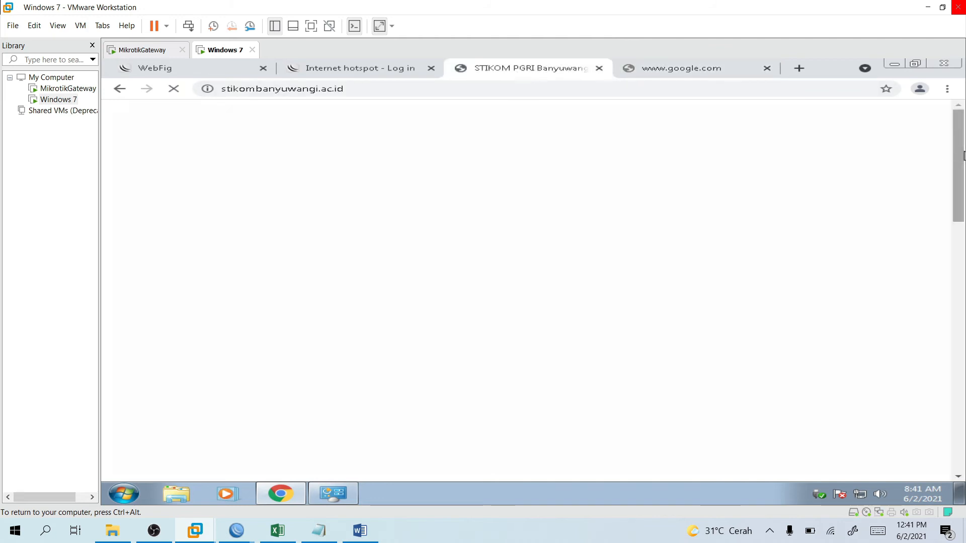
{"action": "left_click_drag", "start_coordinate": [964, 156], "coordinate": [964, 235]}
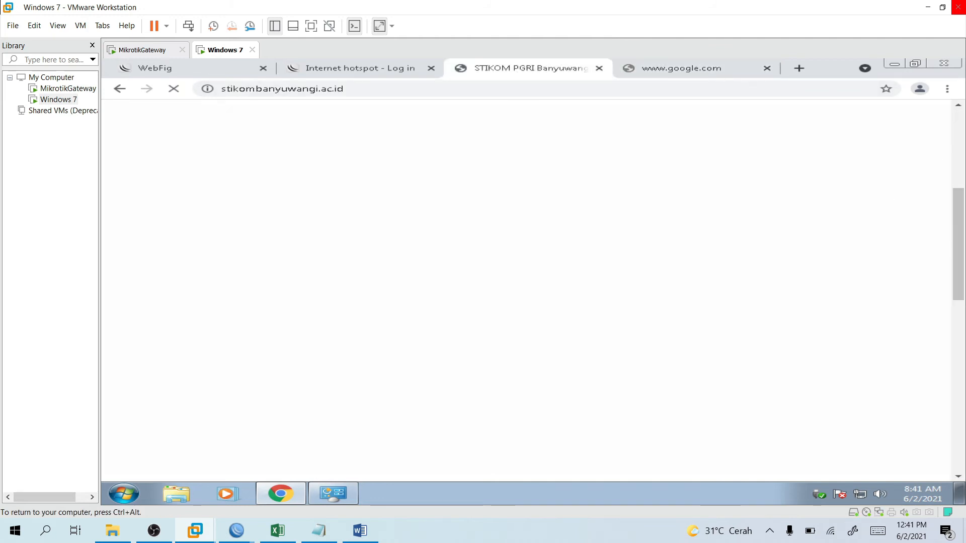
{"action": "mouse_move", "coordinate": [236, 531]}
{"action": "left_click", "coordinate": [275, 493]}
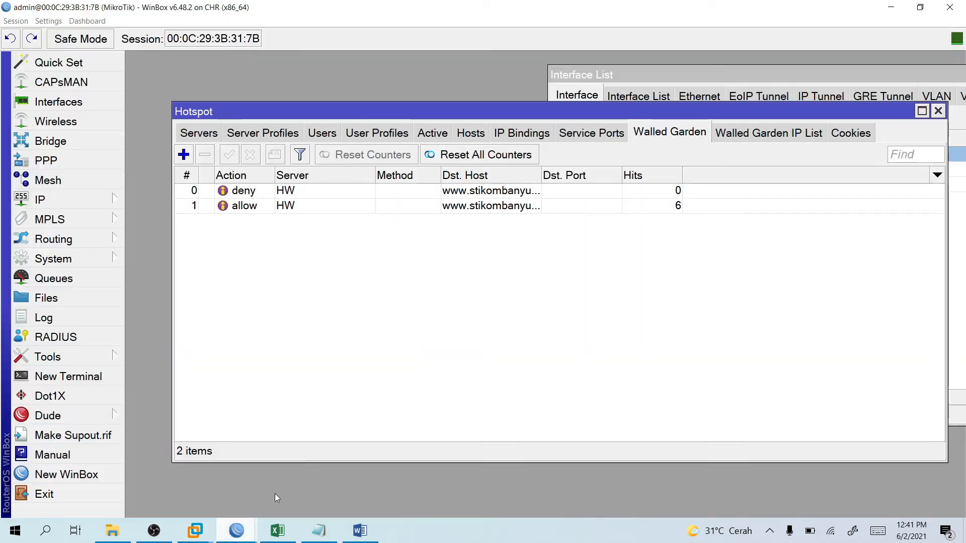
{"action": "left_click", "coordinate": [187, 156]}
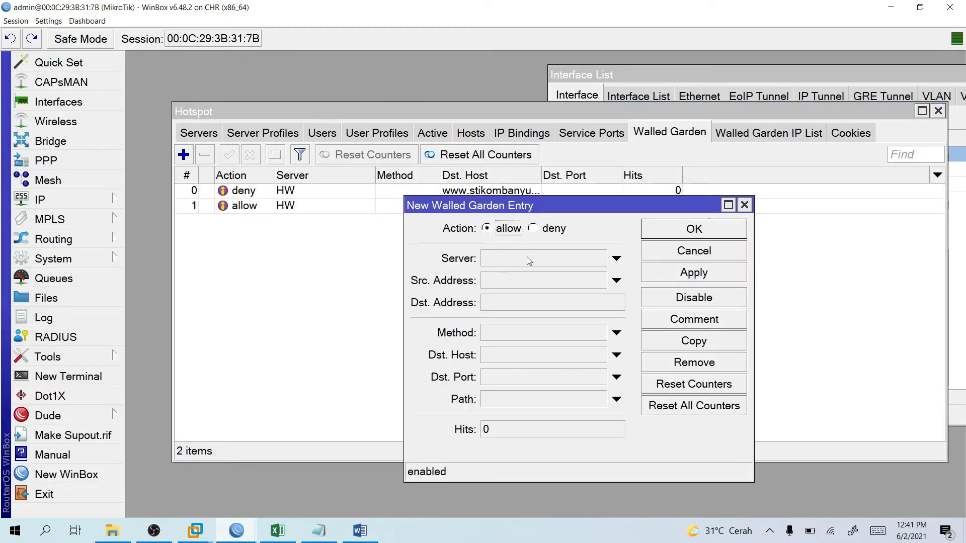
{"action": "left_click", "coordinate": [506, 355]}
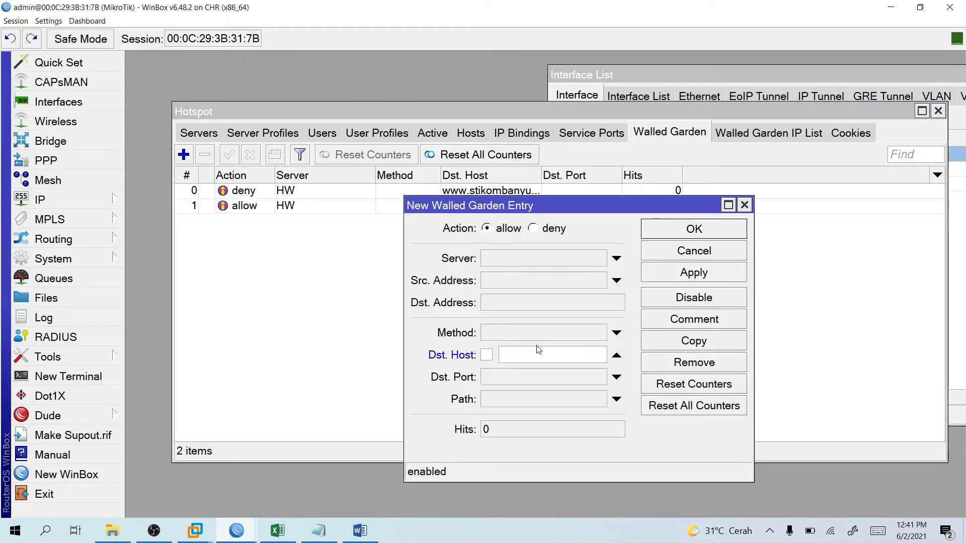
{"action": "type", "text": "www.detik.com"}
{"action": "left_click", "coordinate": [541, 258]}
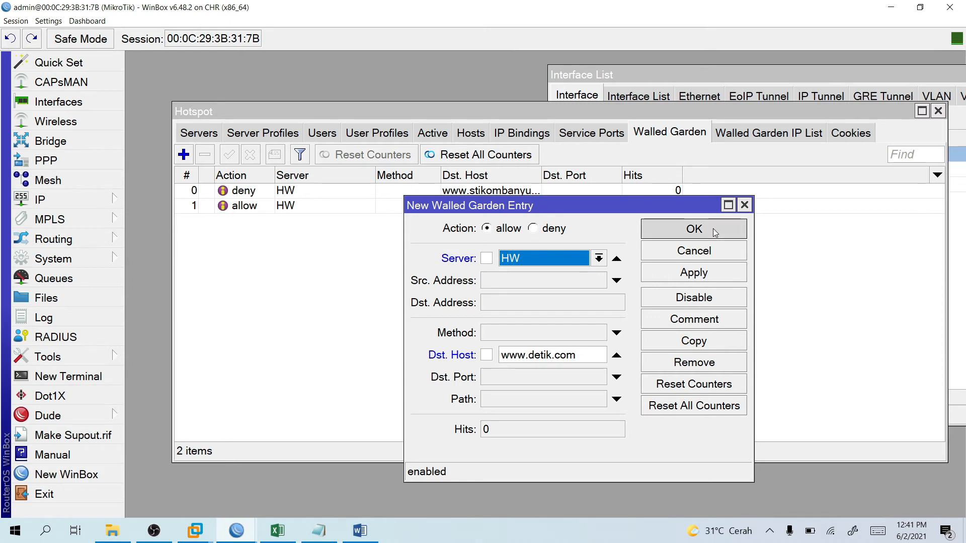
{"action": "left_click", "coordinate": [714, 229]}
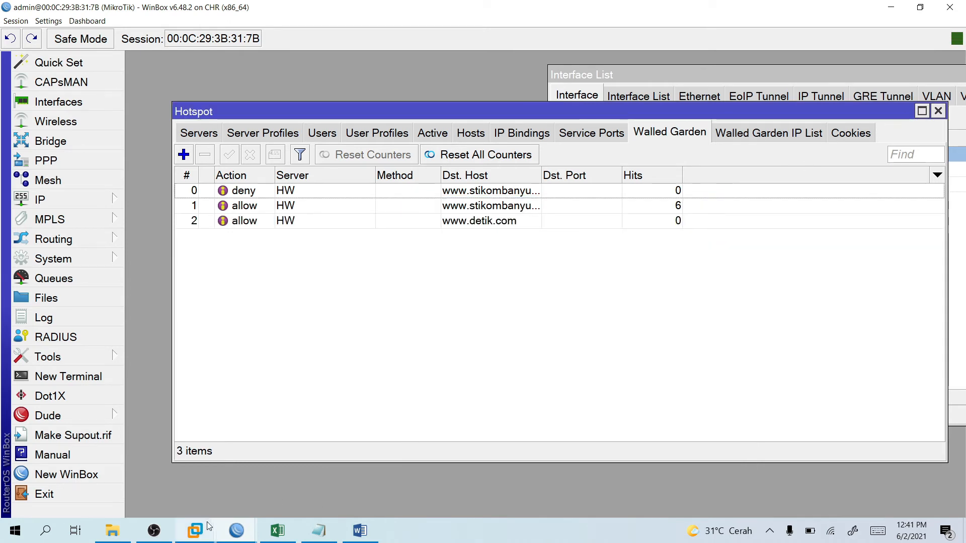
{"action": "left_click", "coordinate": [195, 531]}
{"action": "left_click", "coordinate": [261, 450]}
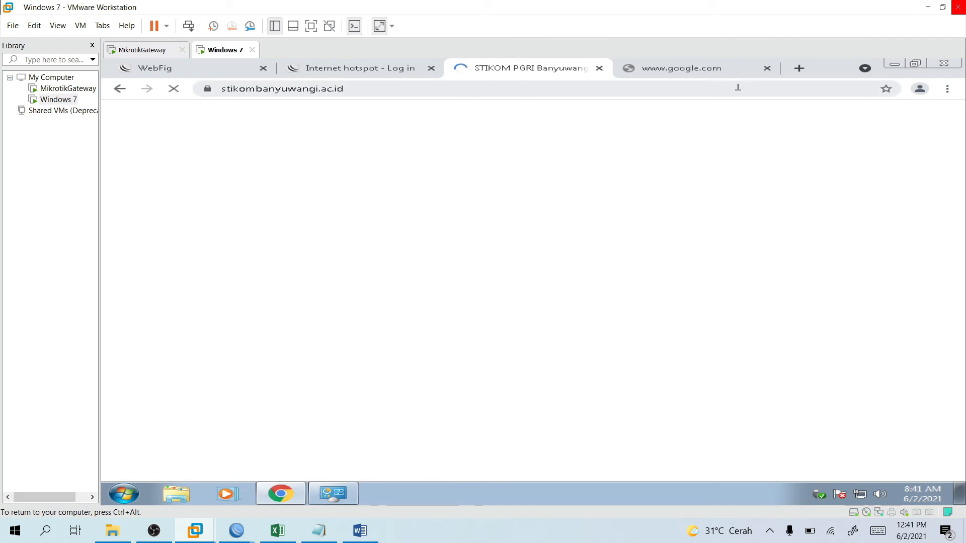
{"action": "left_click", "coordinate": [795, 71]}
{"action": "type", "text": "w"}
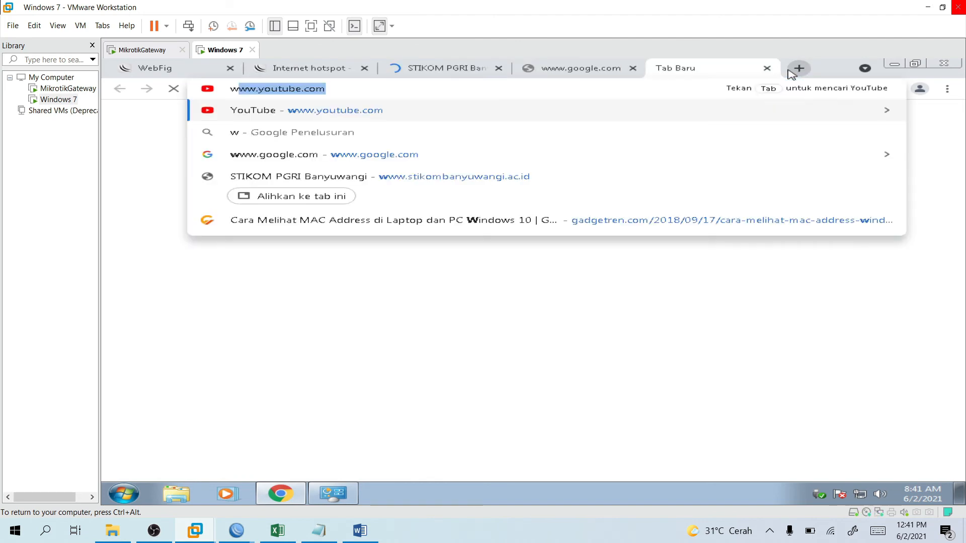
{"action": "type", "text": "ww.detik.cim"}
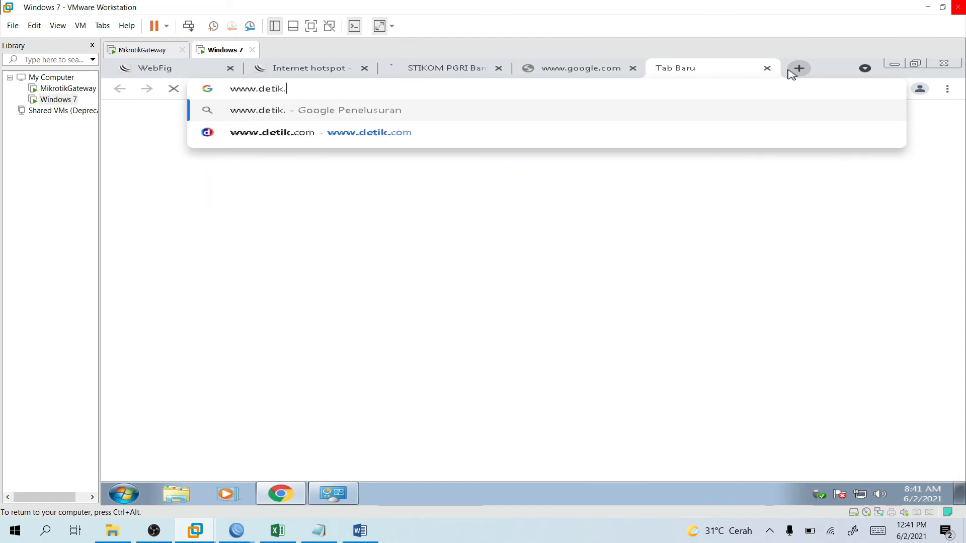
{"action": "key", "text": "BackSpace"}
{"action": "key", "text": "BackSpace"}
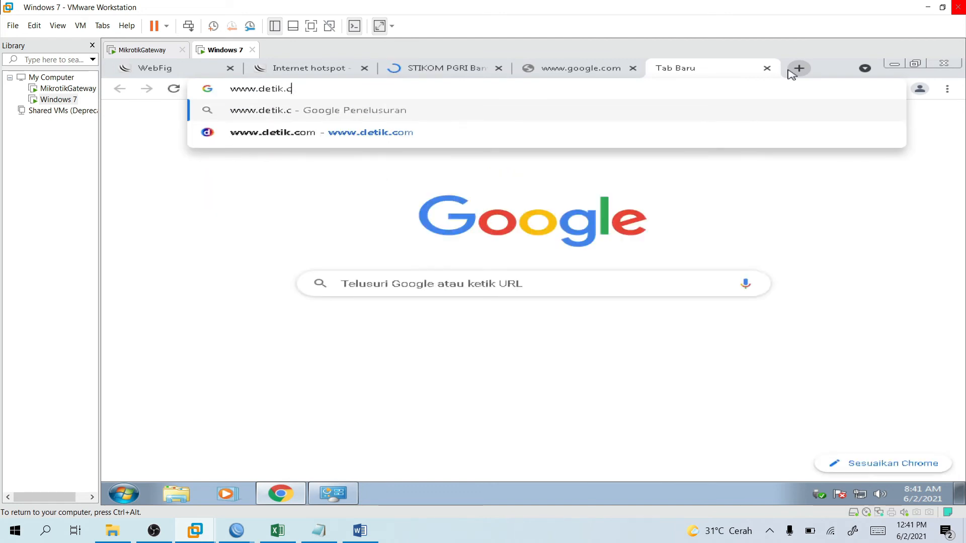
{"action": "type", "text": "om"}
{"action": "key", "text": "Return"}
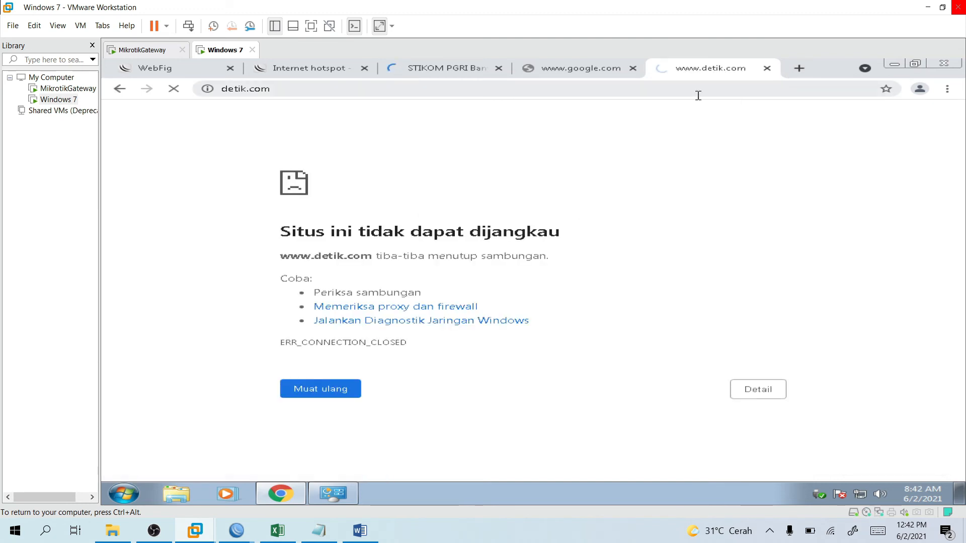
{"action": "left_click", "coordinate": [447, 88]}
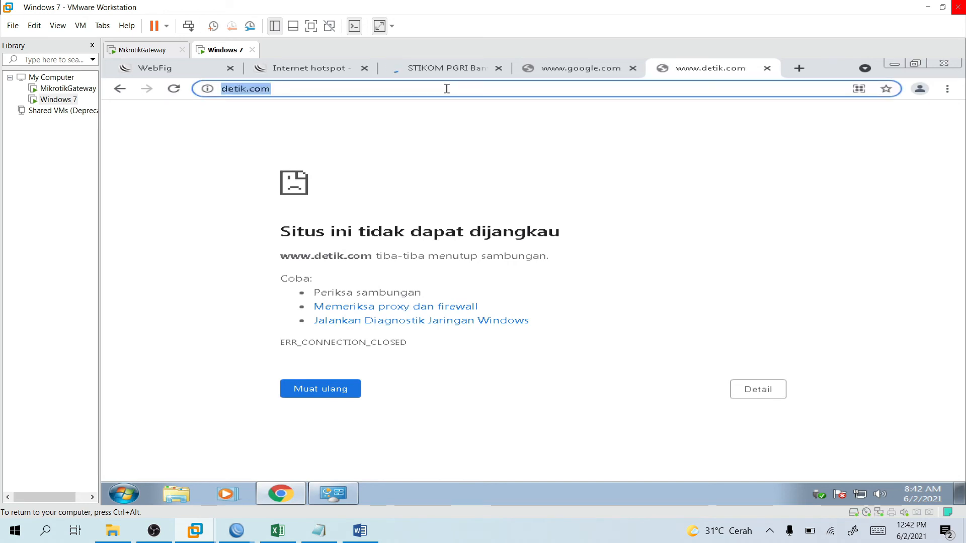
{"action": "key", "text": "Return"}
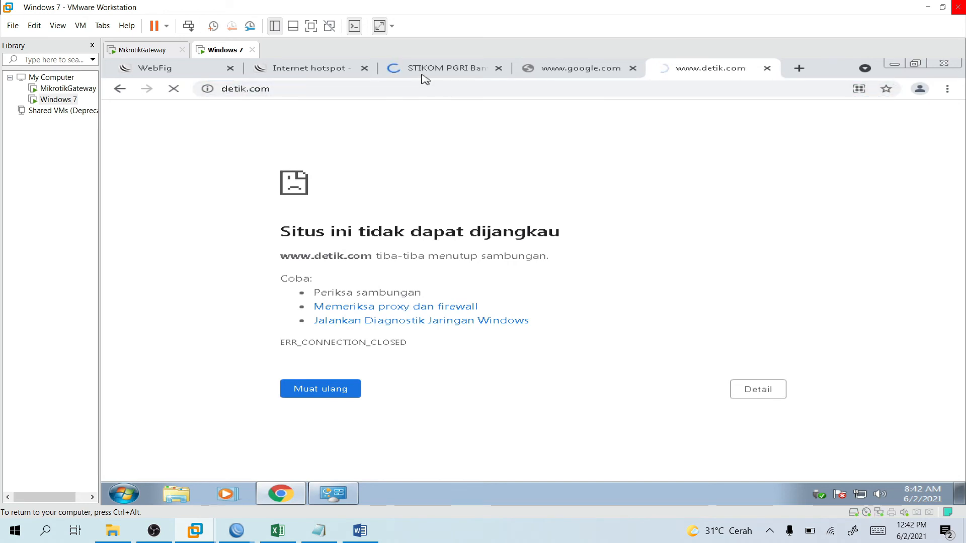
Glance at the STIKOM tab, return to the detik tab, then bring WinBox forward.
{"action": "left_click", "coordinate": [424, 75]}
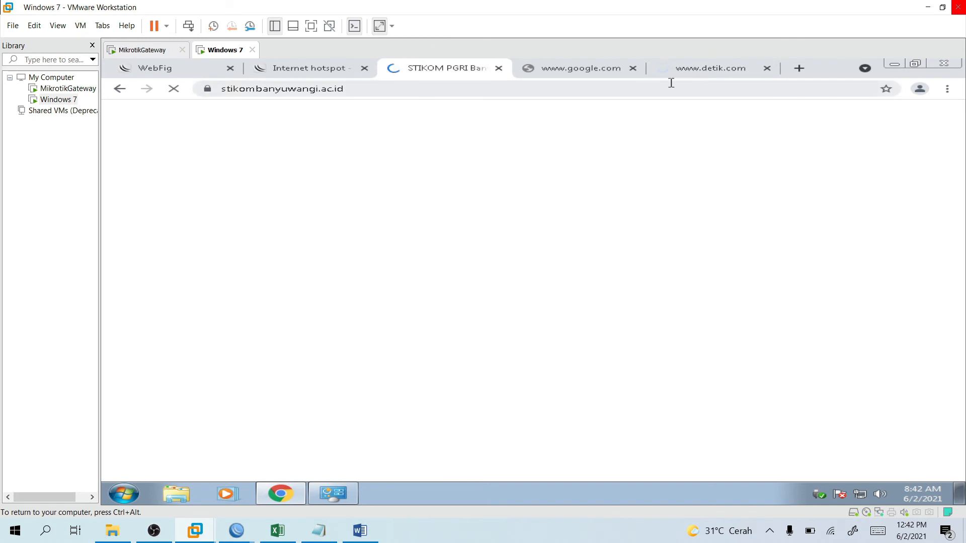
{"action": "left_click", "coordinate": [690, 76]}
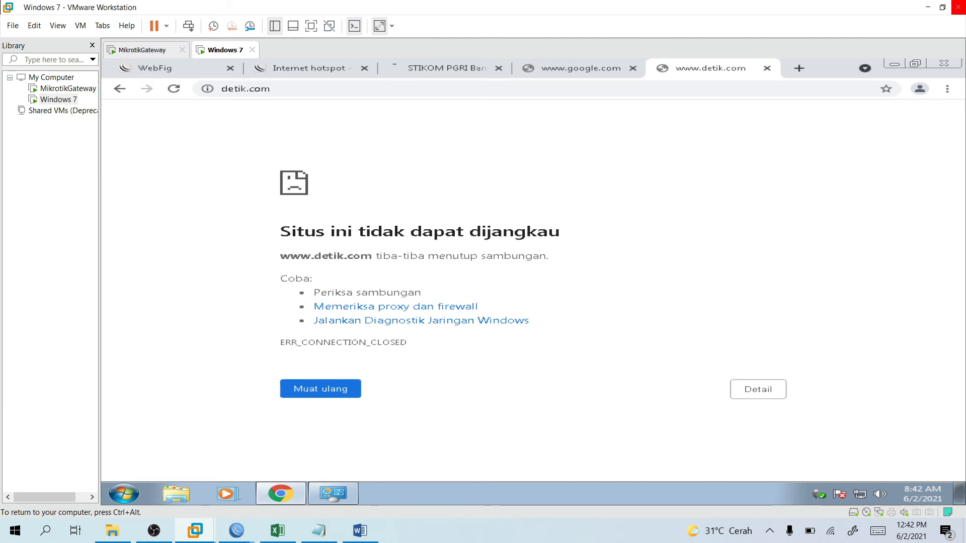
{"action": "mouse_move", "coordinate": [237, 531]}
{"action": "left_click", "coordinate": [276, 498]}
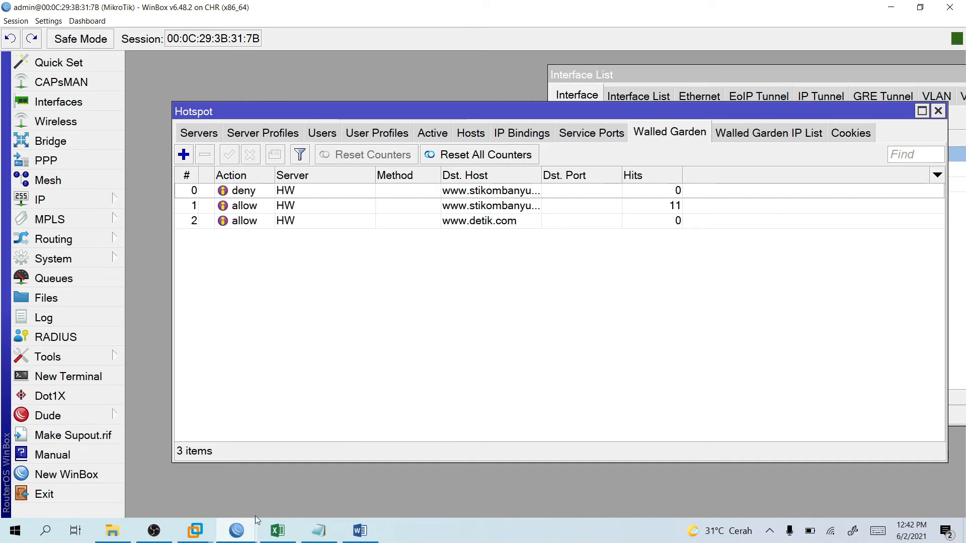
{"action": "left_click", "coordinate": [252, 227]}
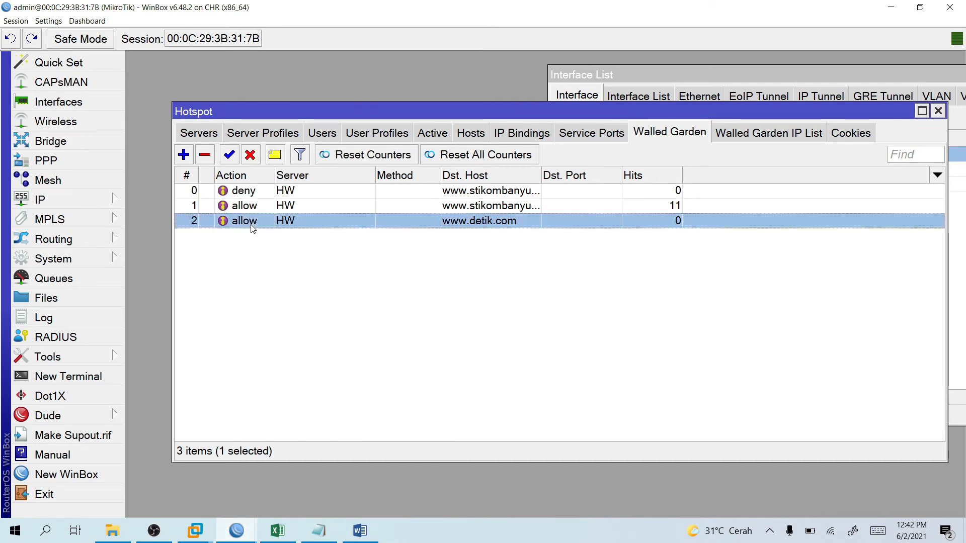
{"action": "double_click", "coordinate": [253, 227]}
{"action": "left_click_drag", "start_coordinate": [579, 355], "coordinate": [529, 355]}
{"action": "type", "text": "go"}
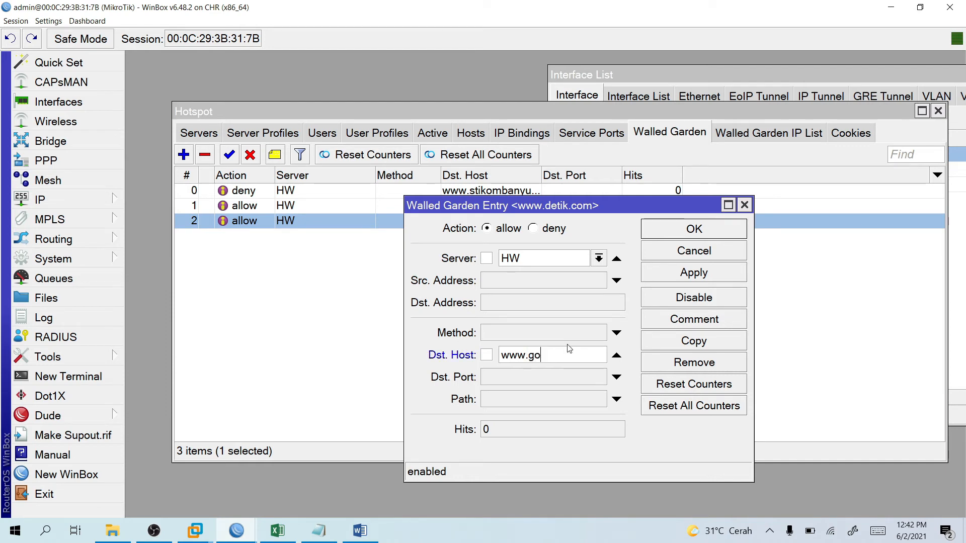
{"action": "type", "text": "ogle.com"}
{"action": "left_click", "coordinate": [686, 236]}
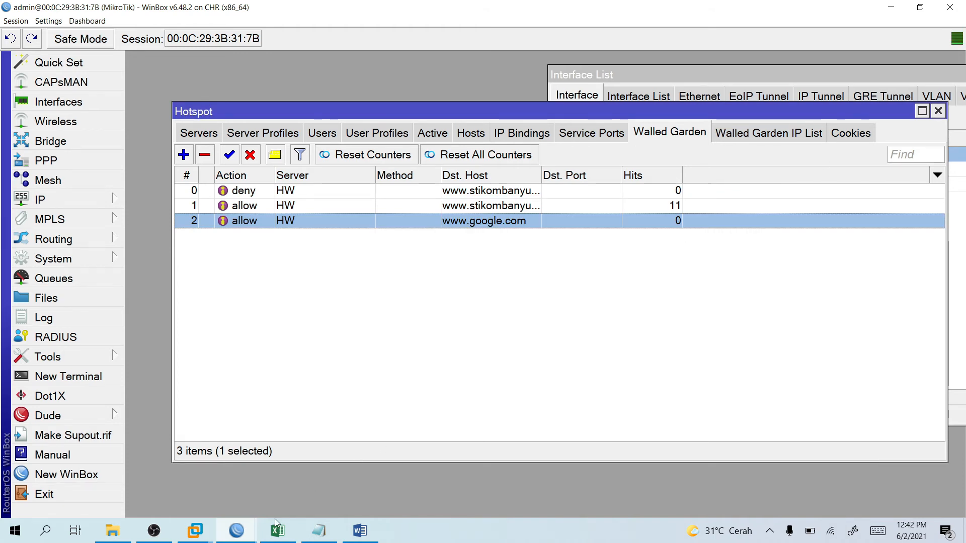
{"action": "mouse_move", "coordinate": [195, 531]}
{"action": "left_click", "coordinate": [255, 484]}
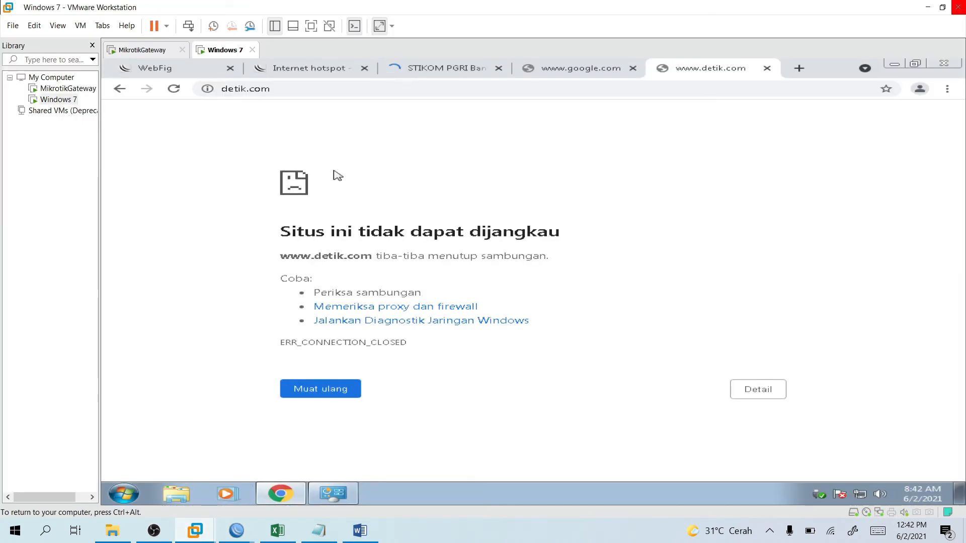
{"action": "left_click", "coordinate": [549, 73]}
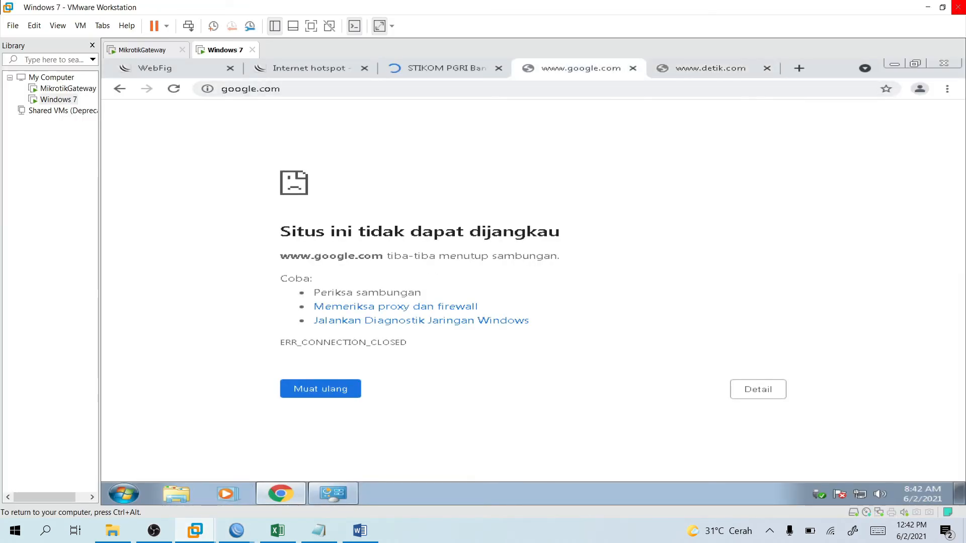
{"action": "left_click", "coordinate": [333, 402]}
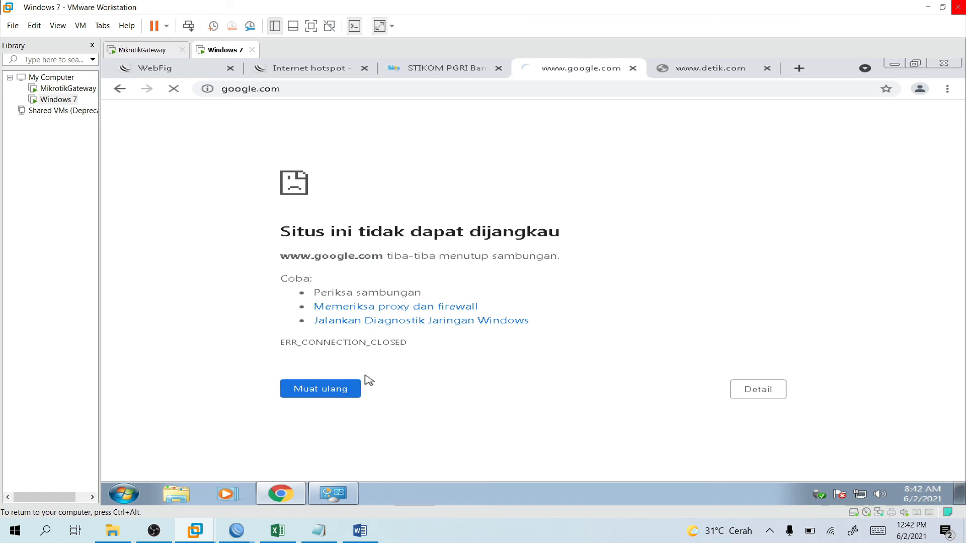
{"action": "left_click", "coordinate": [767, 68]}
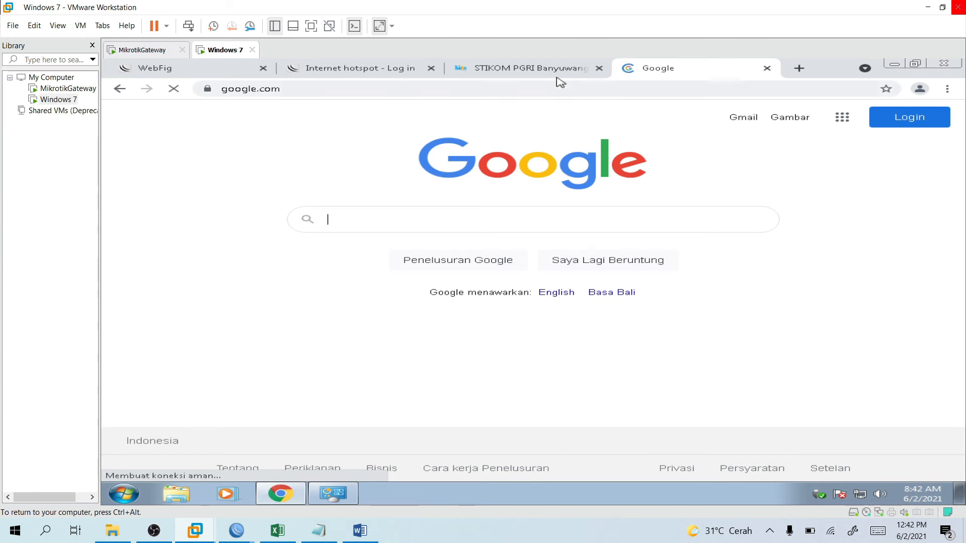
{"action": "left_click", "coordinate": [555, 77]}
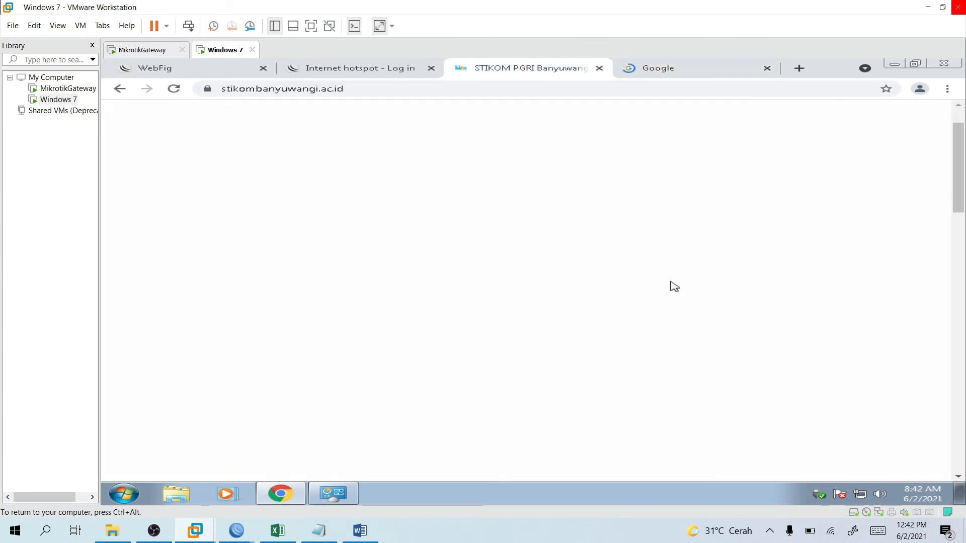
{"action": "left_click", "coordinate": [663, 76]}
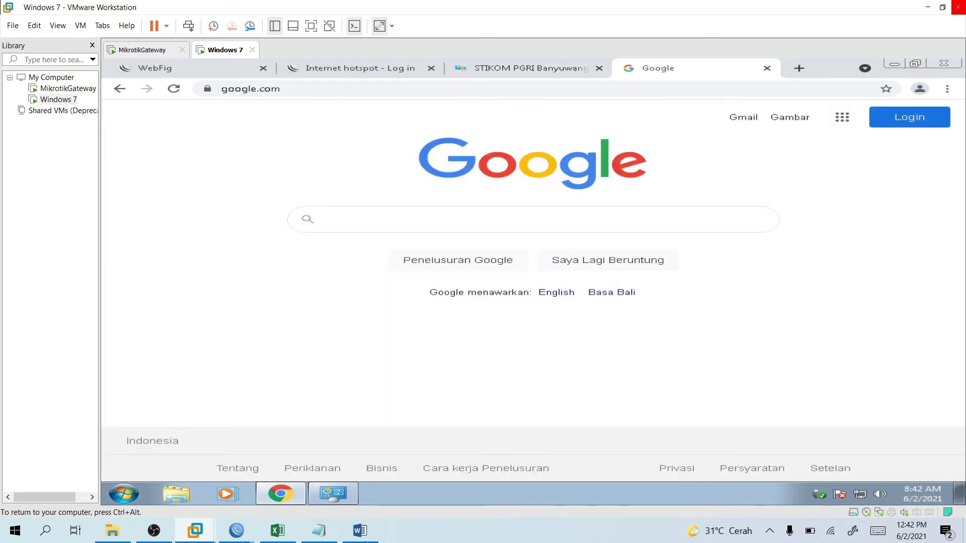
{"action": "type", "text": "sds"}
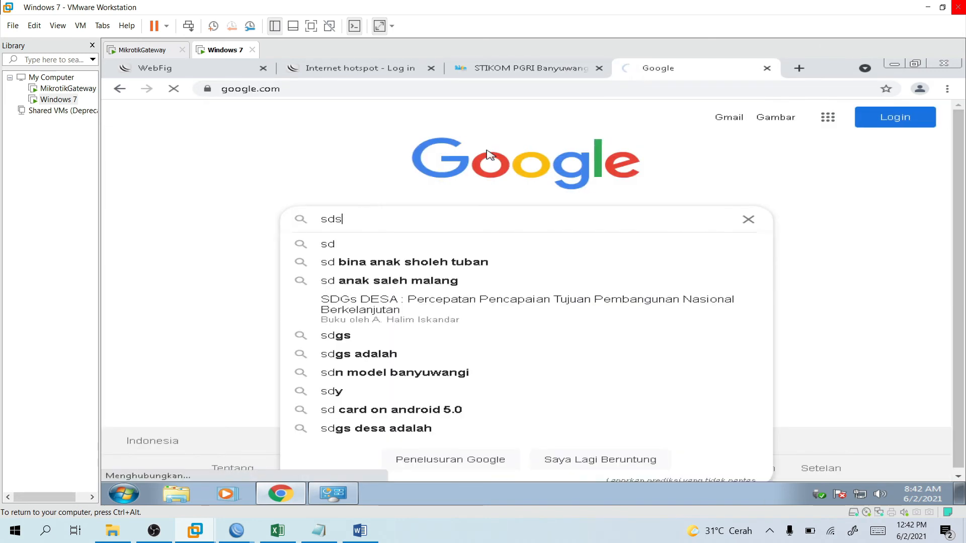
{"action": "key", "text": "Return"}
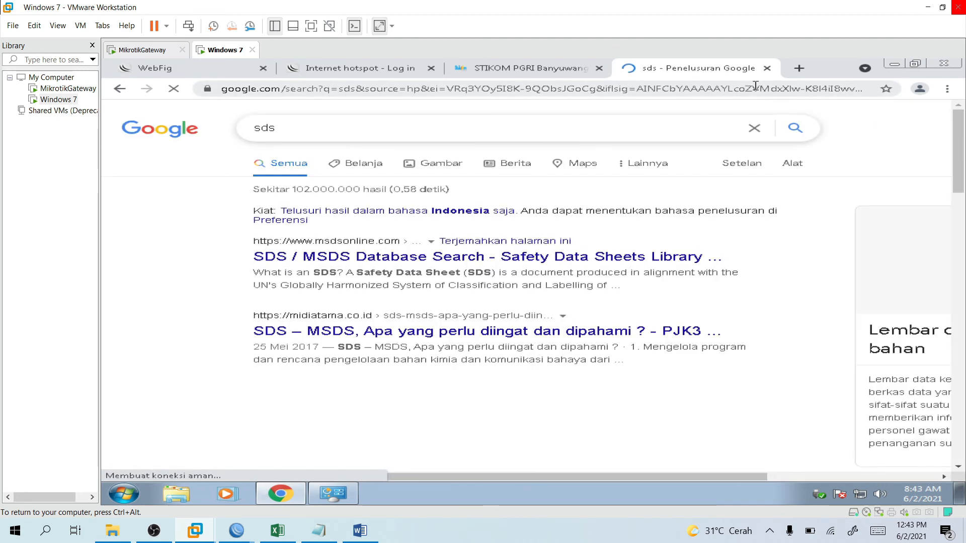
Open yahoo.com in a new tab, reaching the hotspot login page, and dismiss the translation offer.
{"action": "left_click", "coordinate": [799, 68]}
{"action": "type", "text": "ya"}
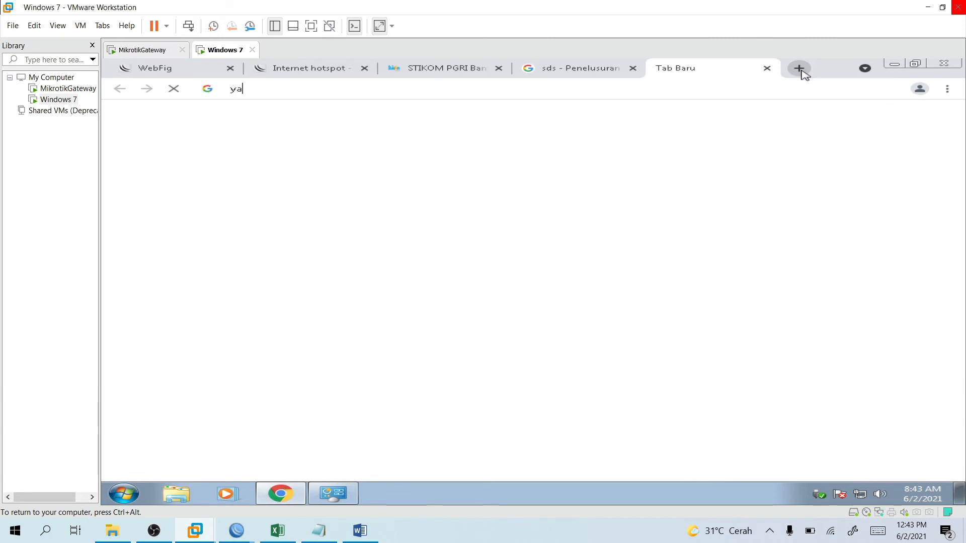
{"action": "type", "text": "hoo"}
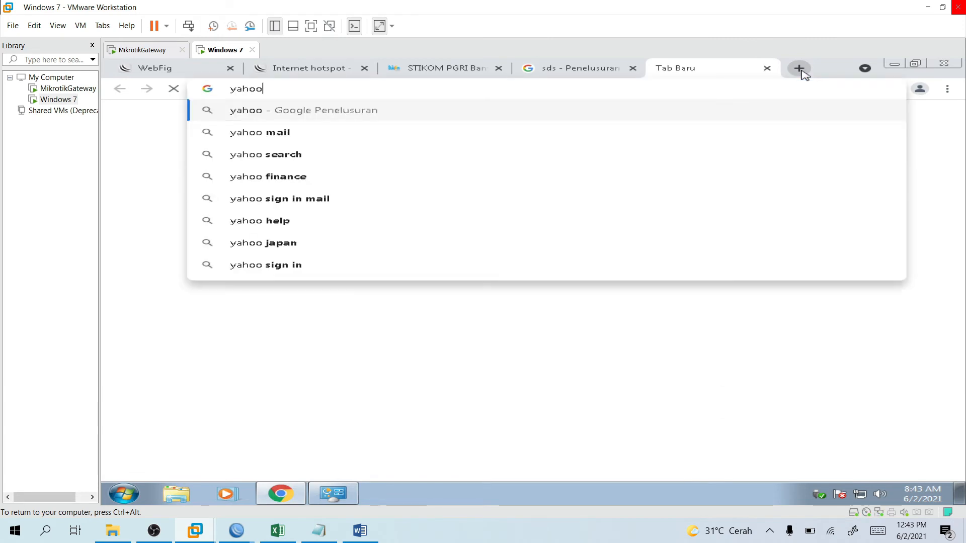
{"action": "type", "text": ".com"}
{"action": "key", "text": "Return"}
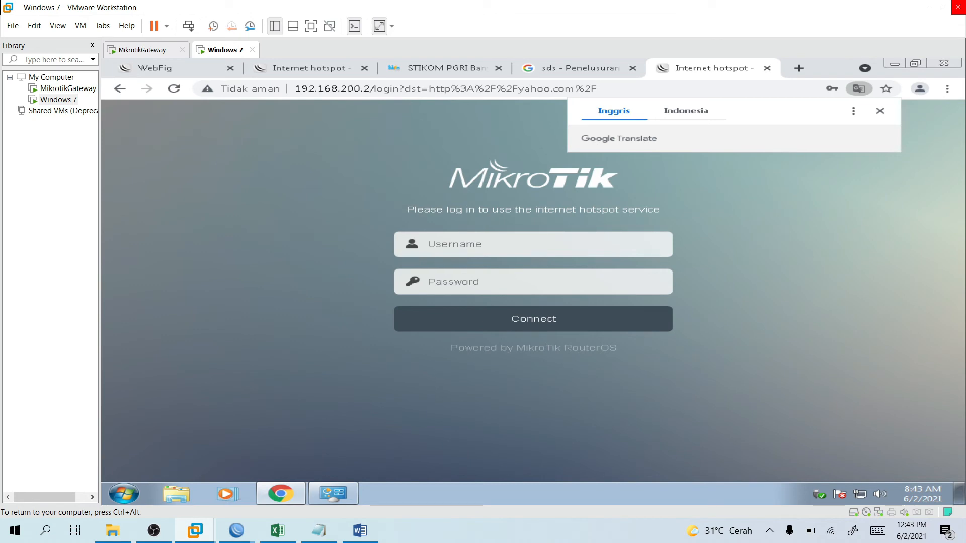
{"action": "left_click", "coordinate": [444, 81]}
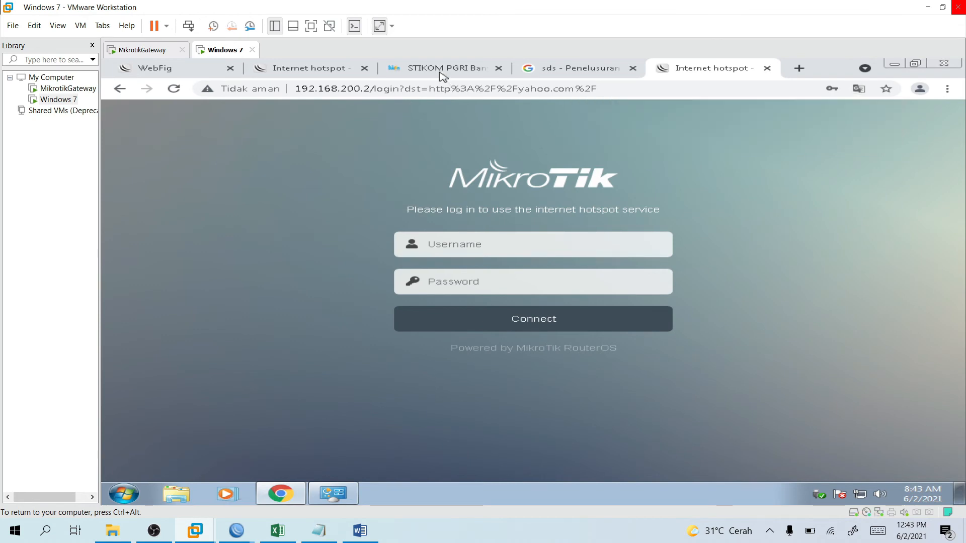
Download Buku Pedoman Akademik Tahun 2018-2019 from MAHASISWA > Download Area, set to open when done.
{"action": "left_click", "coordinate": [444, 70]}
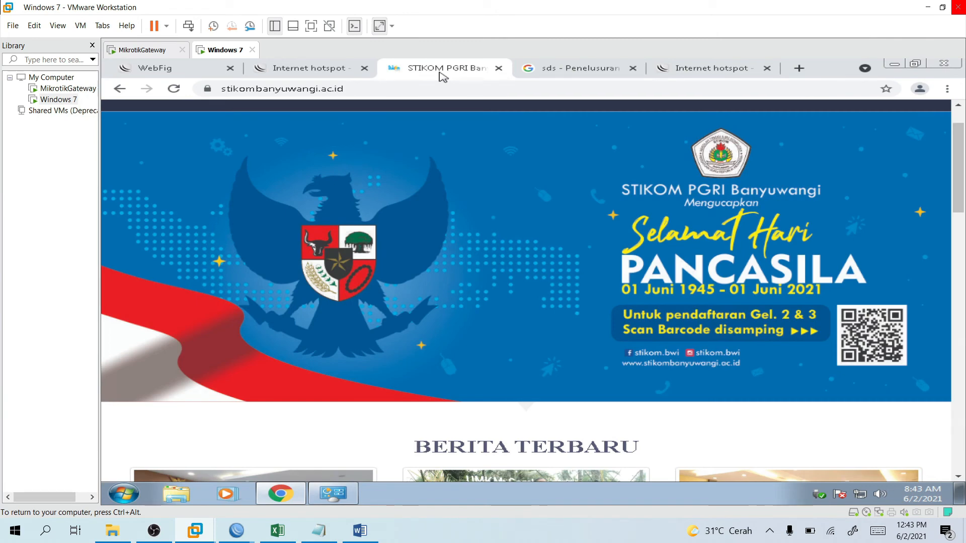
{"action": "scroll", "coordinate": [728, 131], "scroll_direction": "up", "scroll_amount": 2}
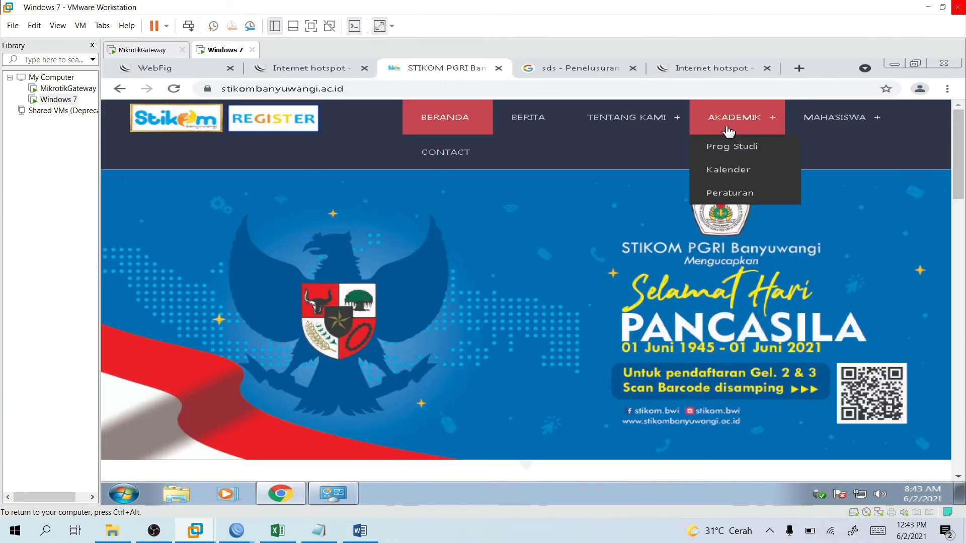
{"action": "mouse_move", "coordinate": [835, 120]}
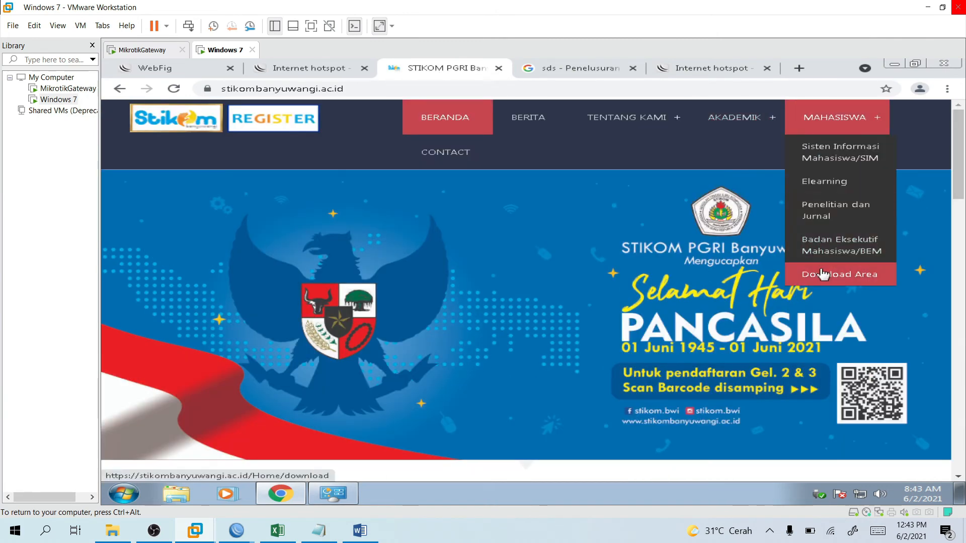
{"action": "left_click", "coordinate": [823, 274]}
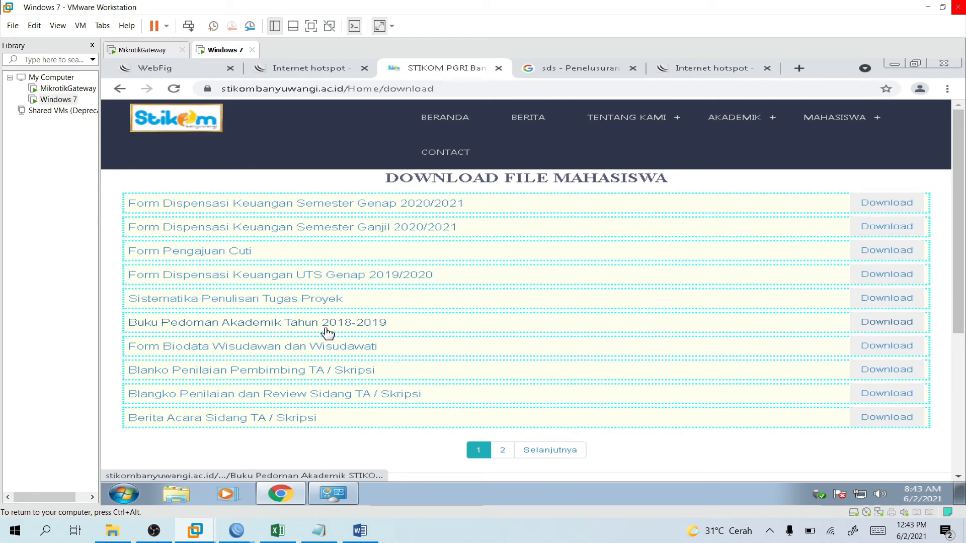
{"action": "left_click", "coordinate": [328, 333]}
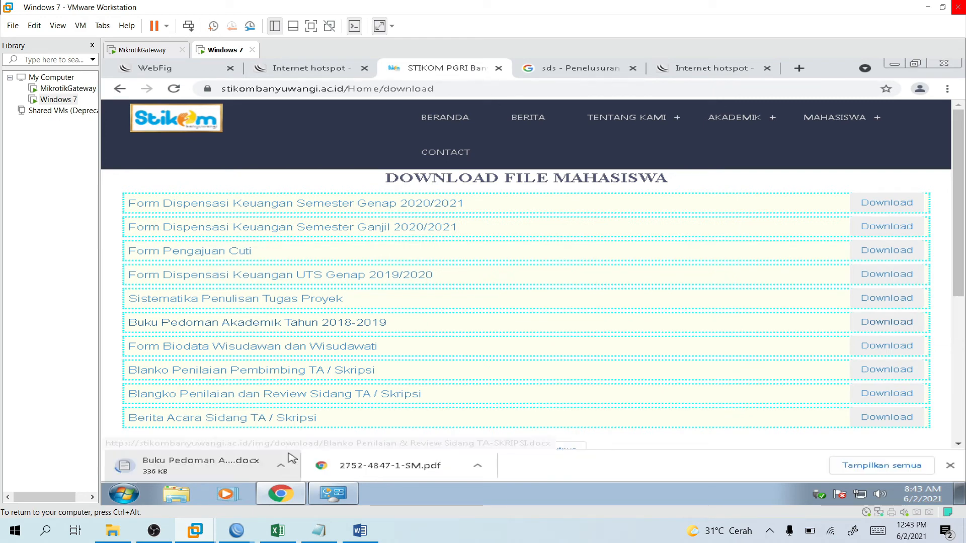
{"action": "left_click", "coordinate": [286, 461]}
{"action": "left_click", "coordinate": [285, 460]}
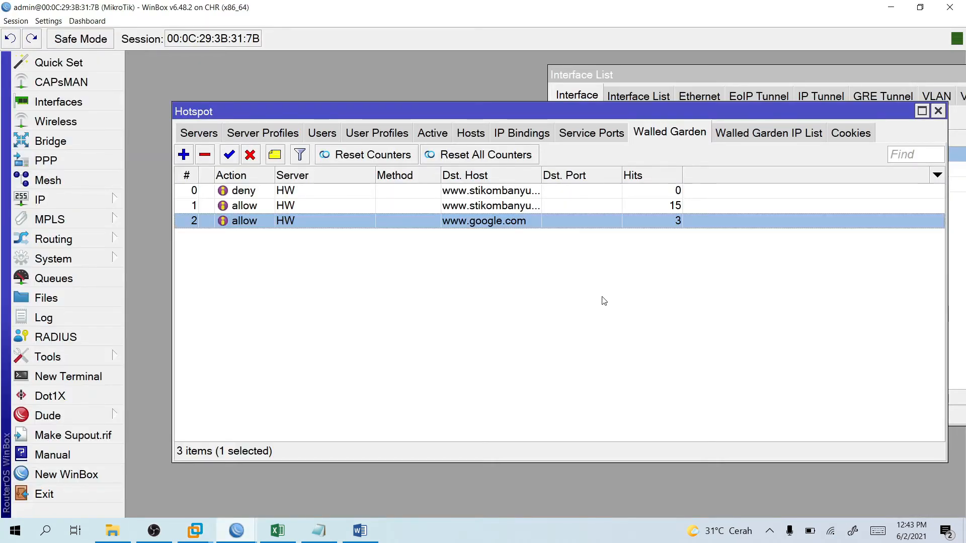
Edit the stikombanyuwangi deny rule's Path from :.doc to :.docx and save it.
{"action": "left_click", "coordinate": [317, 207]}
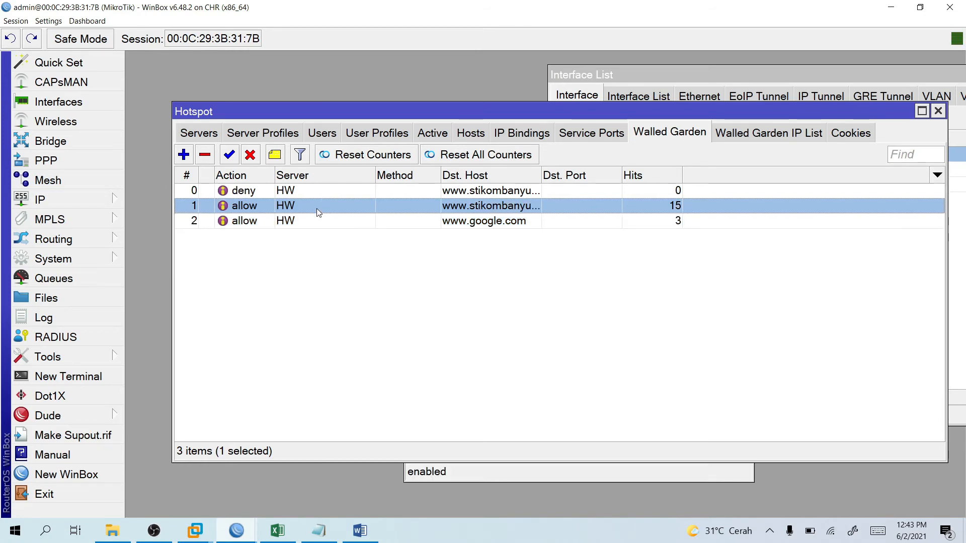
{"action": "double_click", "coordinate": [316, 209]}
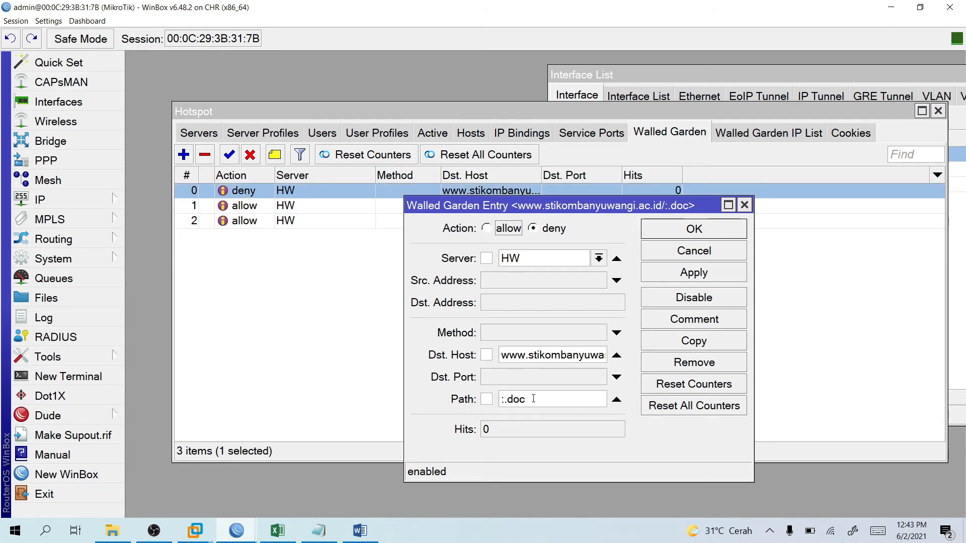
{"action": "left_click", "coordinate": [533, 399]}
{"action": "type", "text": "x"}
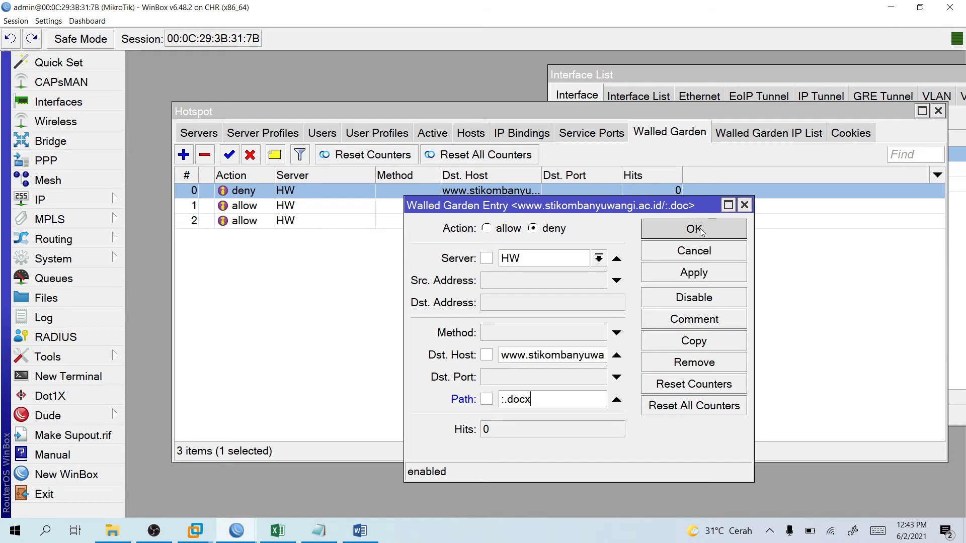
{"action": "left_click", "coordinate": [694, 229]}
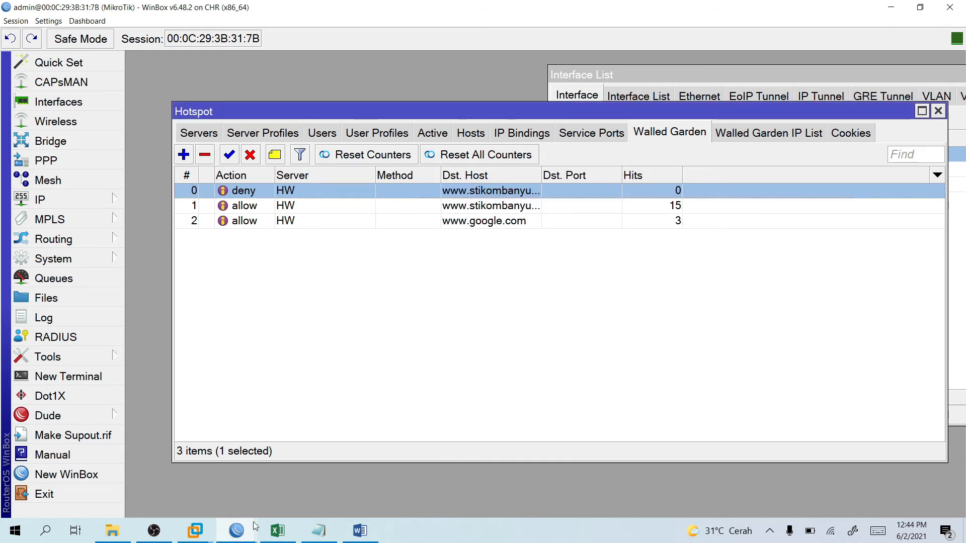
{"action": "mouse_move", "coordinate": [195, 531]}
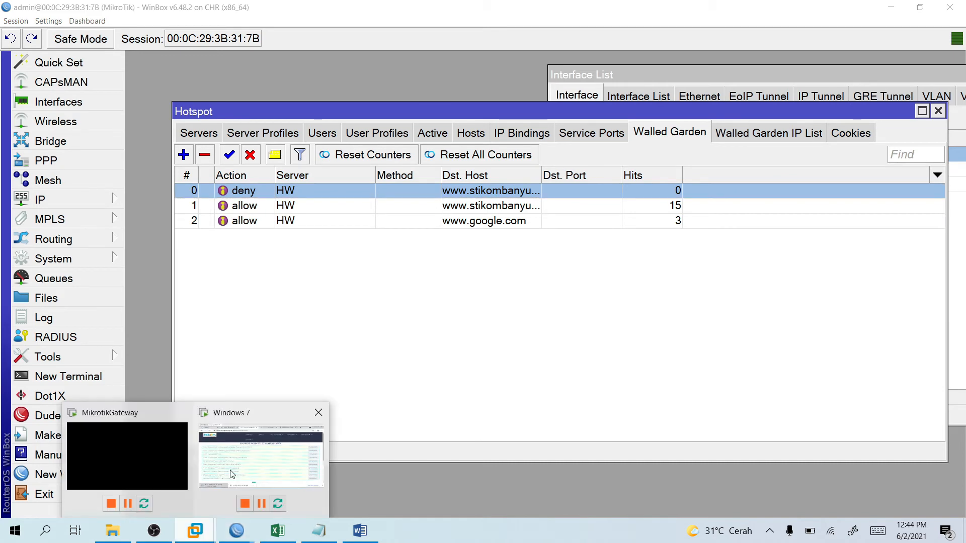
Start a second Buku Pedoman download in Chrome, then cancel the first handbook download.
{"action": "left_click", "coordinate": [232, 474]}
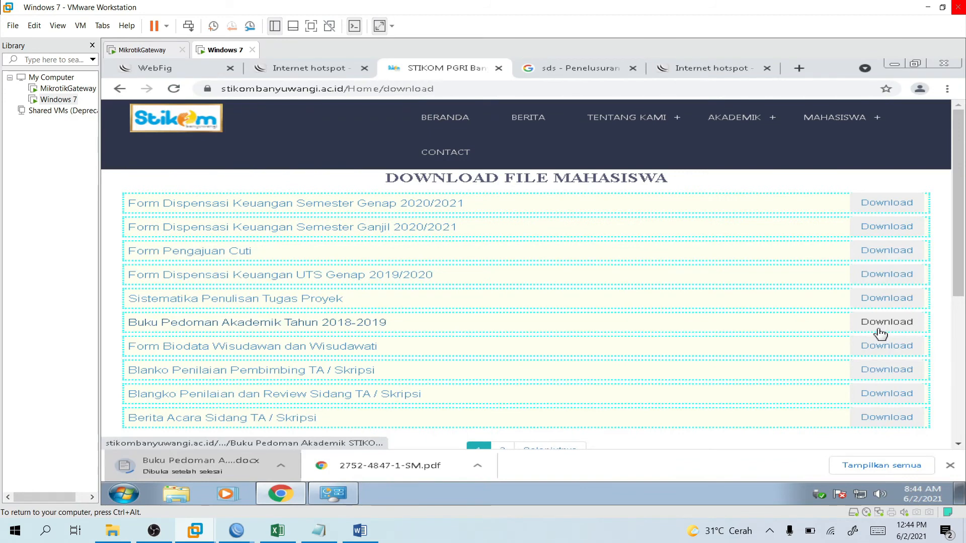
{"action": "left_click", "coordinate": [881, 329]}
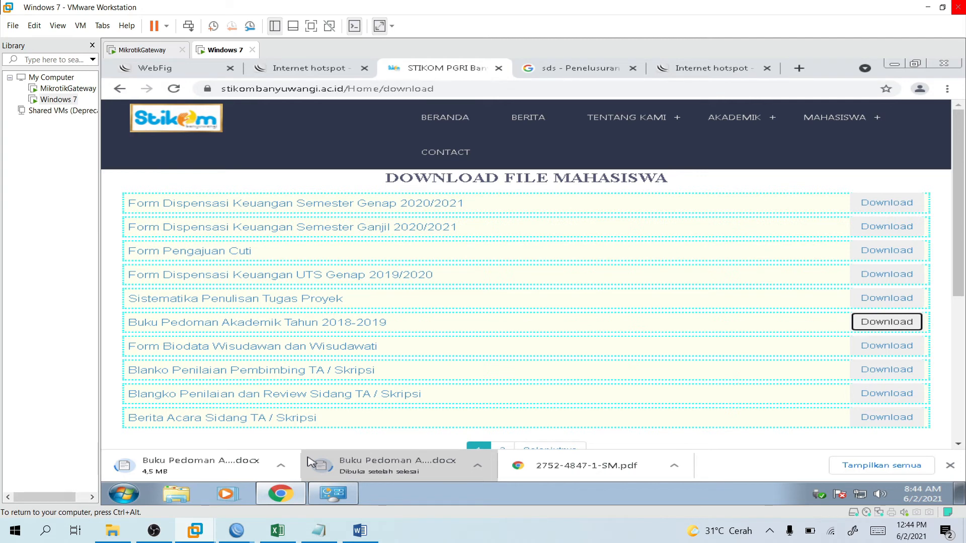
{"action": "left_click", "coordinate": [281, 465]}
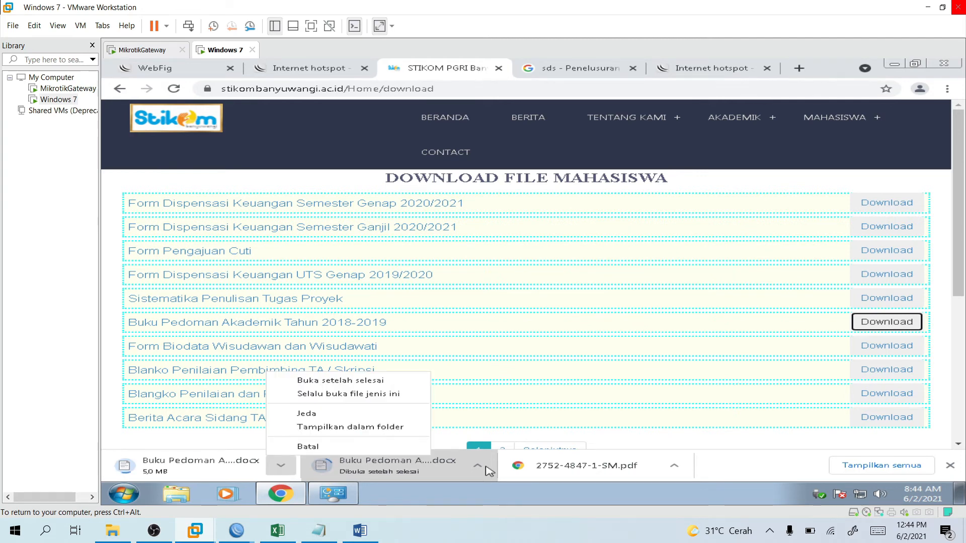
{"action": "left_click", "coordinate": [378, 448]}
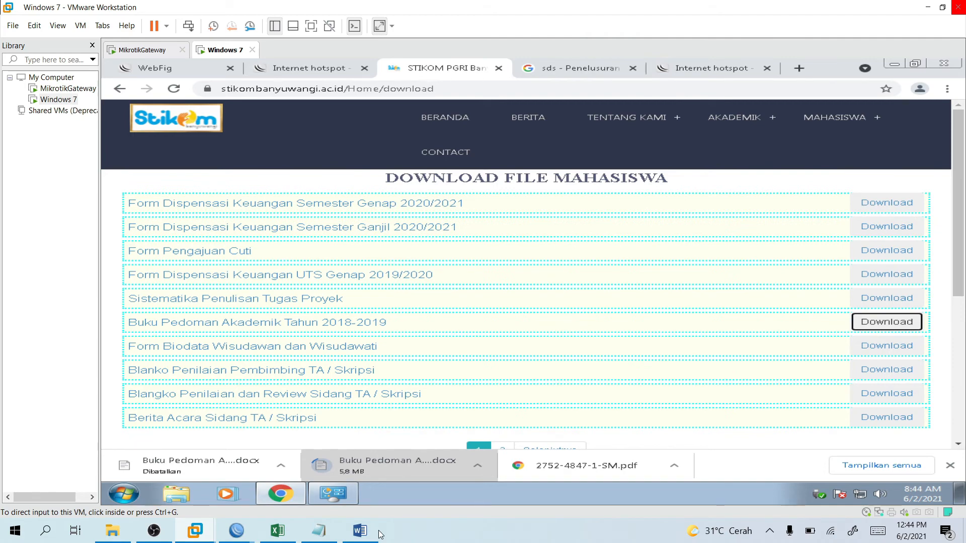
{"action": "left_click", "coordinate": [361, 532]}
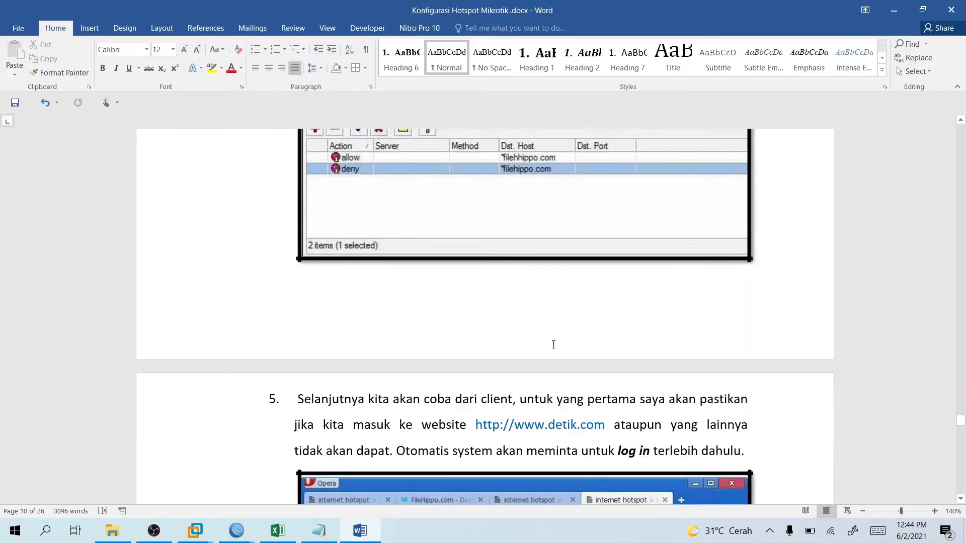
{"action": "scroll", "coordinate": [554, 345], "scroll_direction": "down", "scroll_amount": 10}
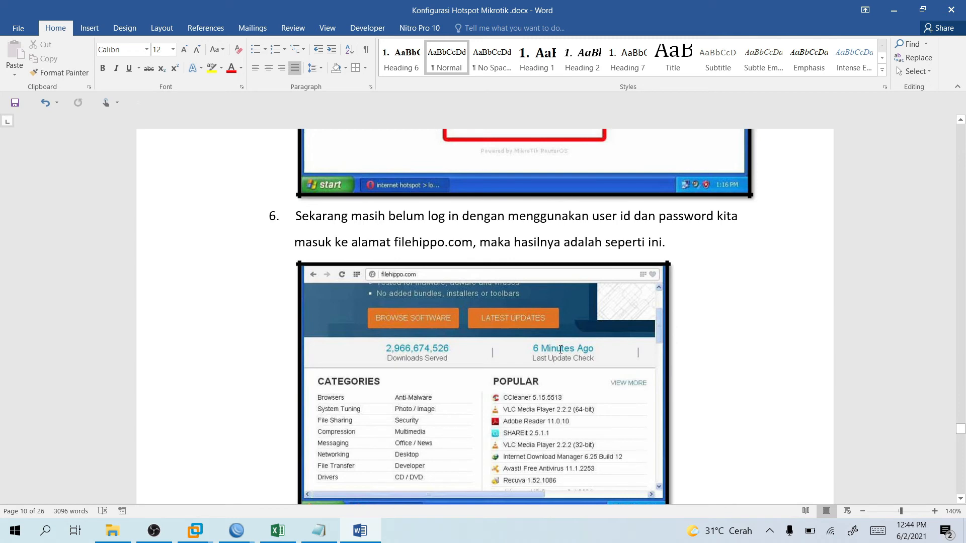
{"action": "scroll", "coordinate": [594, 357], "scroll_direction": "down", "scroll_amount": 10}
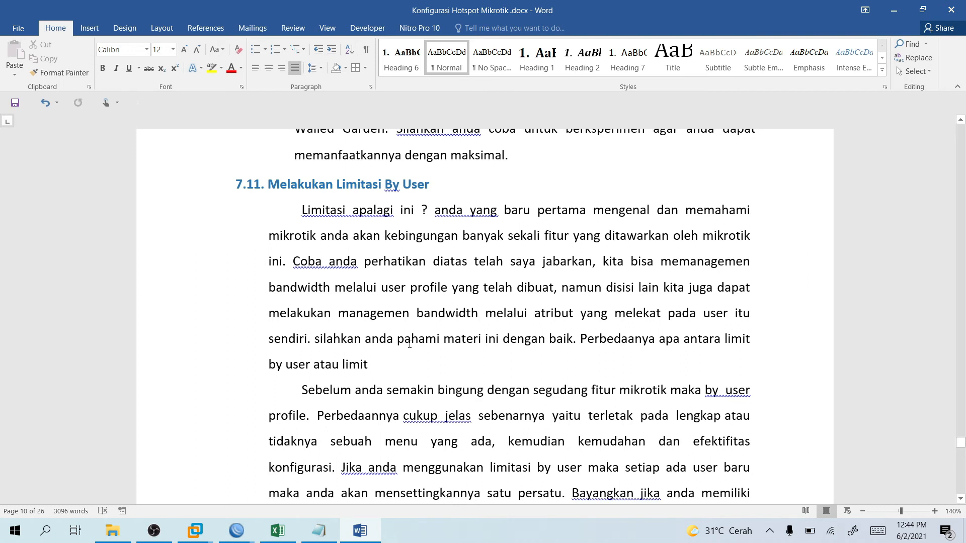
{"action": "scroll", "coordinate": [409, 344], "scroll_direction": "down", "scroll_amount": 2}
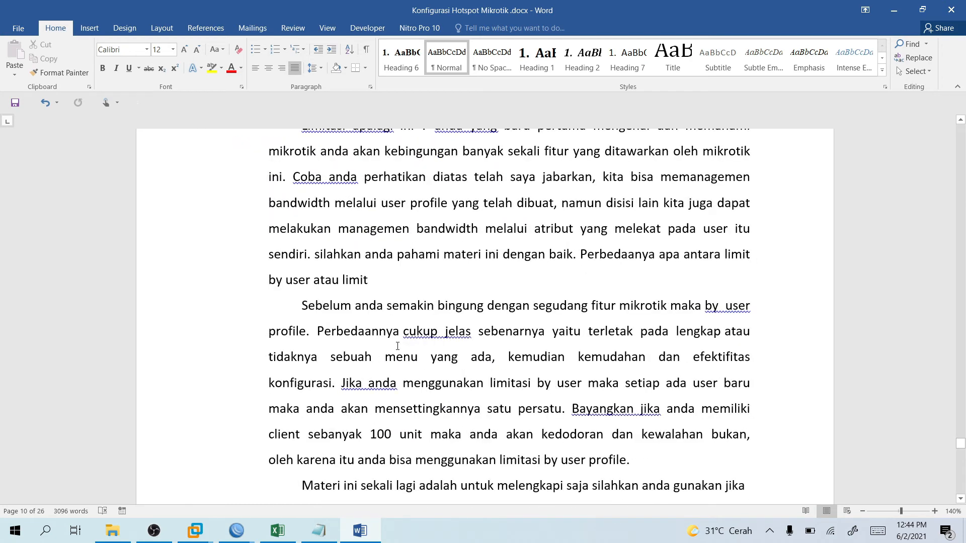
{"action": "scroll", "coordinate": [398, 346], "scroll_direction": "down", "scroll_amount": 2}
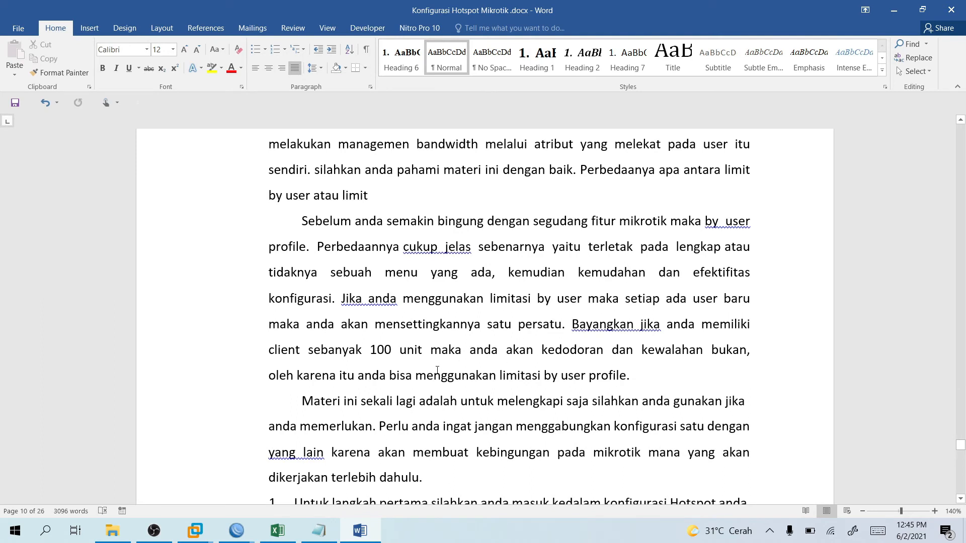
{"action": "scroll", "coordinate": [440, 371], "scroll_direction": "down", "scroll_amount": 5}
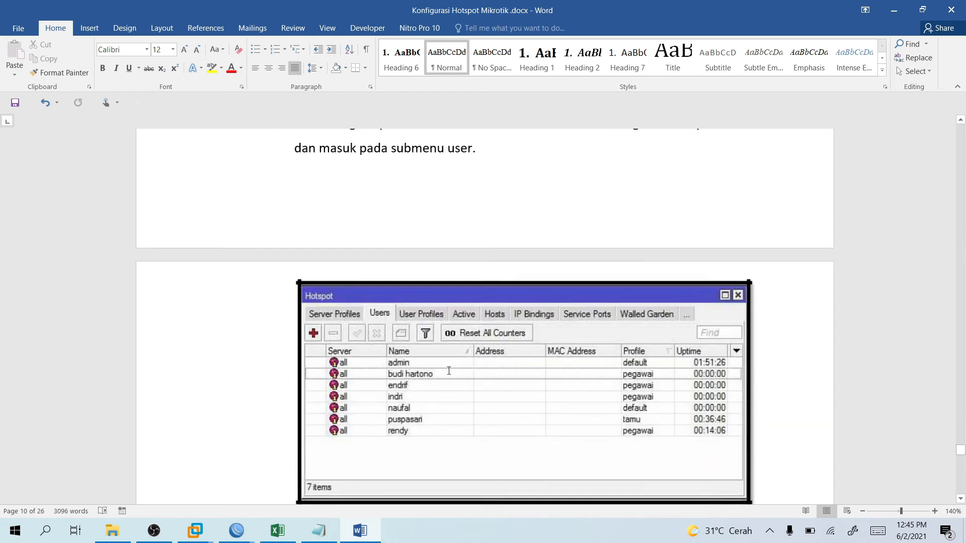
{"action": "scroll", "coordinate": [449, 372], "scroll_direction": "down", "scroll_amount": 4}
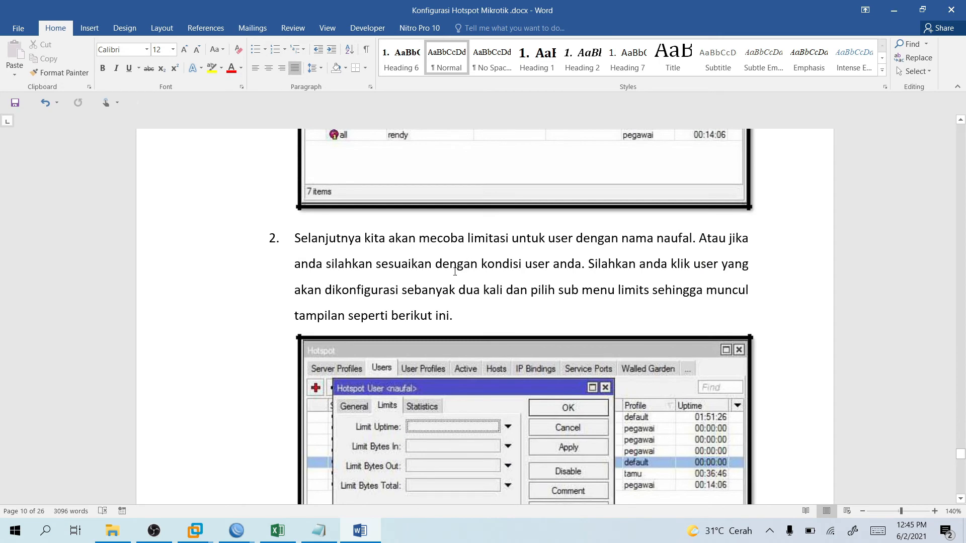
{"action": "scroll", "coordinate": [445, 302], "scroll_direction": "down", "scroll_amount": 2}
{"action": "scroll", "coordinate": [400, 342], "scroll_direction": "down", "scroll_amount": 4}
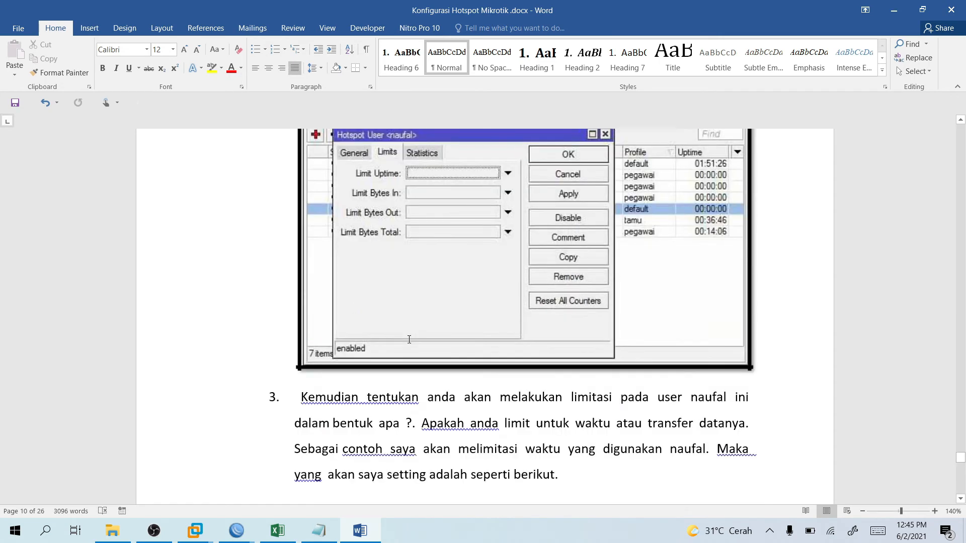
{"action": "scroll", "coordinate": [455, 308], "scroll_direction": "down", "scroll_amount": 6}
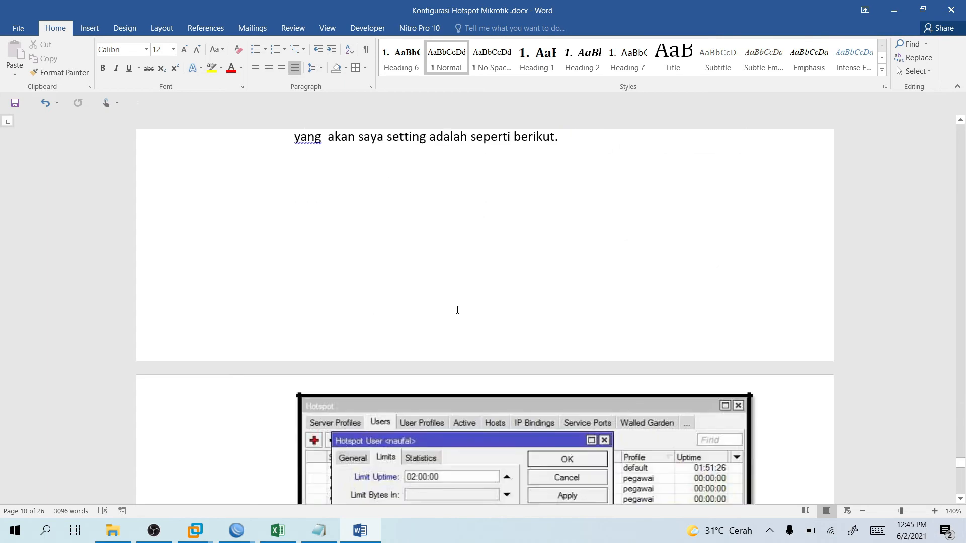
{"action": "scroll", "coordinate": [458, 331], "scroll_direction": "down", "scroll_amount": 3}
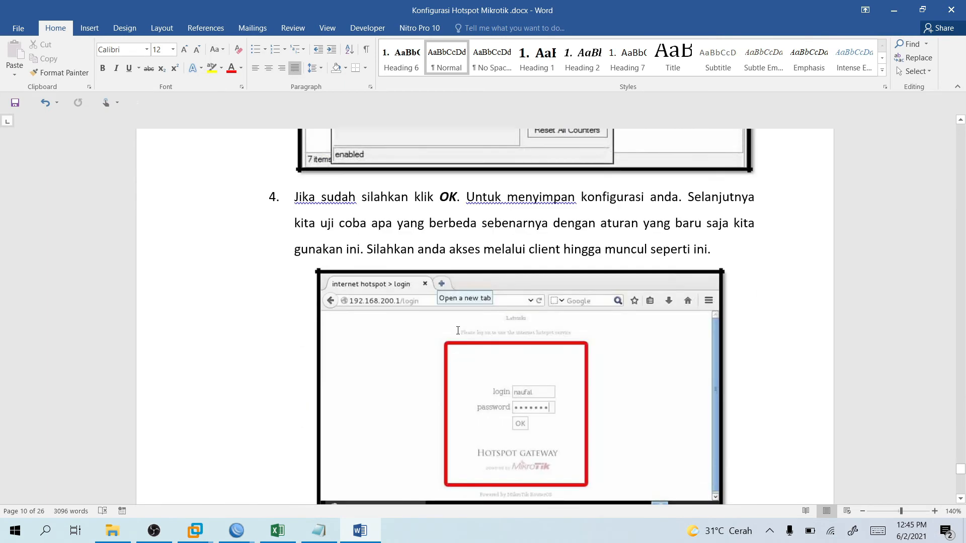
{"action": "scroll", "coordinate": [530, 319], "scroll_direction": "up", "scroll_amount": 1}
{"action": "scroll", "coordinate": [453, 334], "scroll_direction": "down", "scroll_amount": 6}
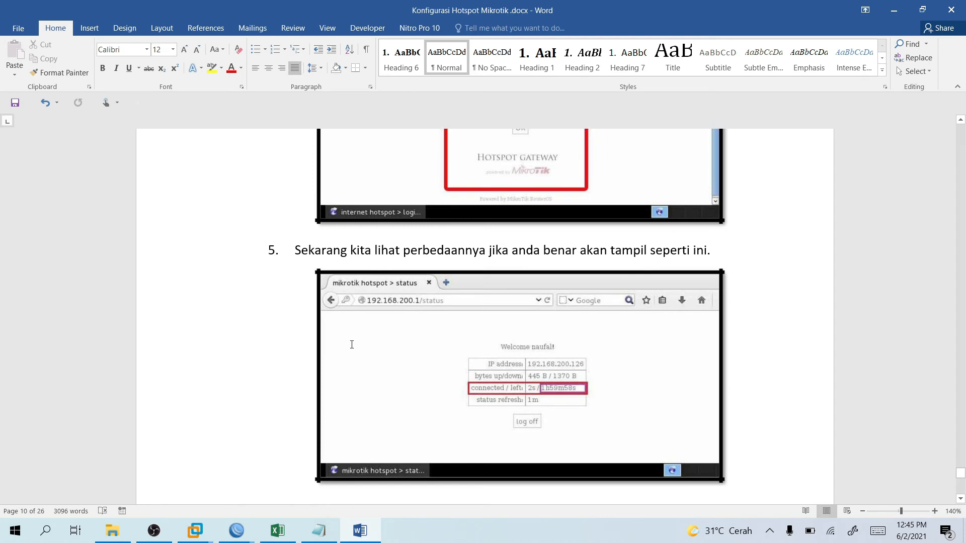
{"action": "scroll", "coordinate": [353, 345], "scroll_direction": "down", "scroll_amount": 1}
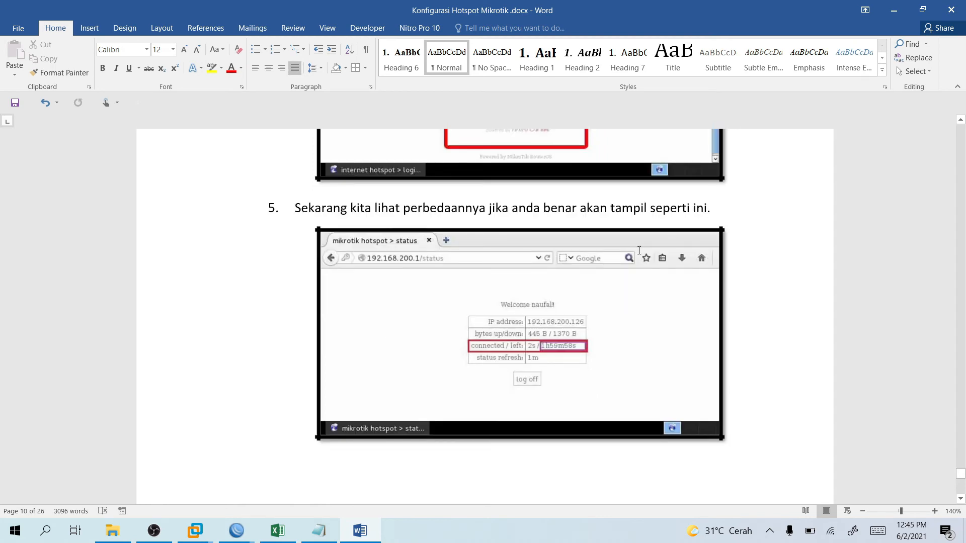
{"action": "scroll", "coordinate": [558, 273], "scroll_direction": "down", "scroll_amount": 6}
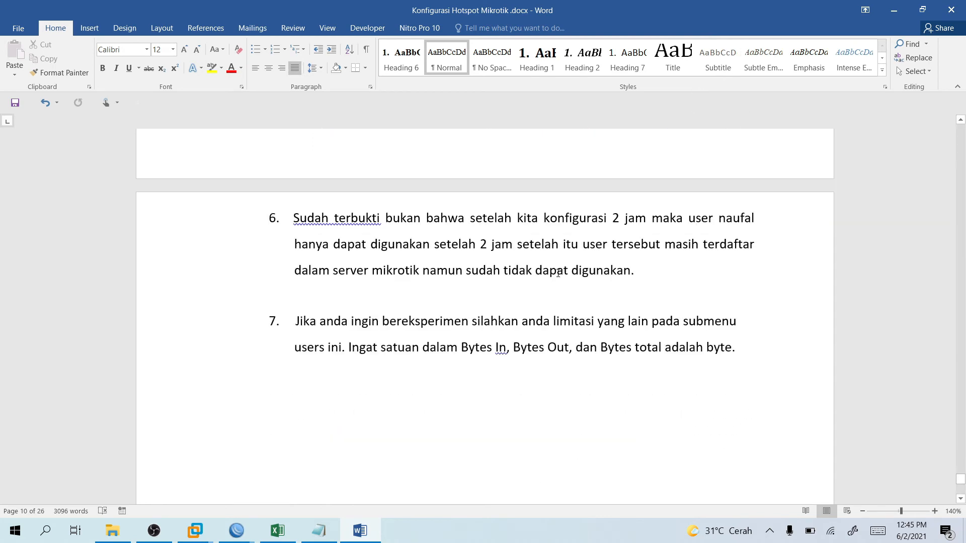
{"action": "scroll", "coordinate": [558, 274], "scroll_direction": "up", "scroll_amount": 15}
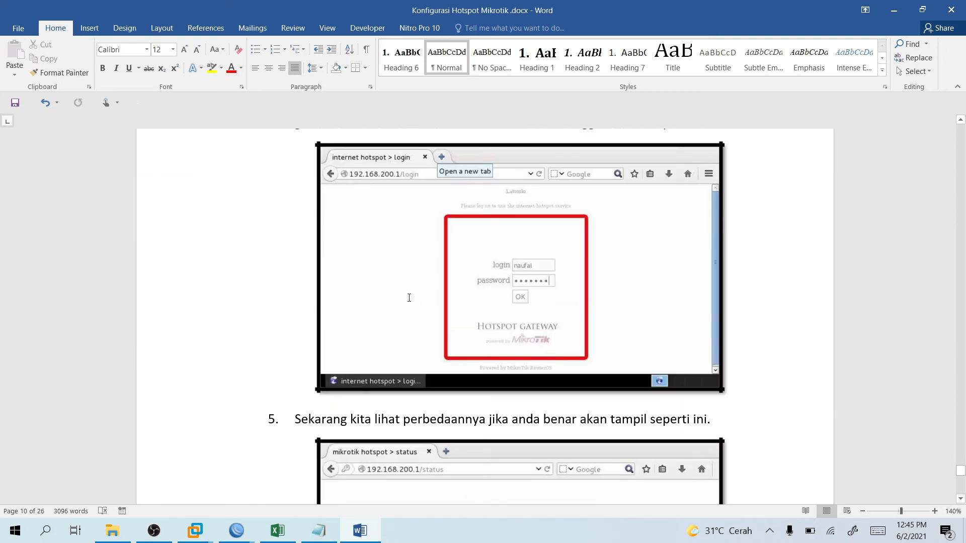
{"action": "scroll", "coordinate": [466, 334], "scroll_direction": "up", "scroll_amount": 3}
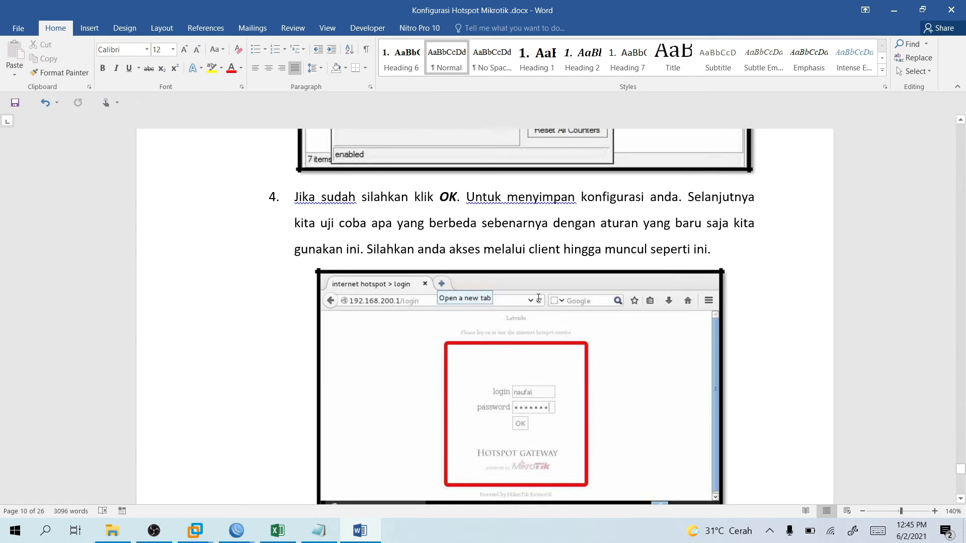
{"action": "scroll", "coordinate": [539, 298], "scroll_direction": "down", "scroll_amount": 15}
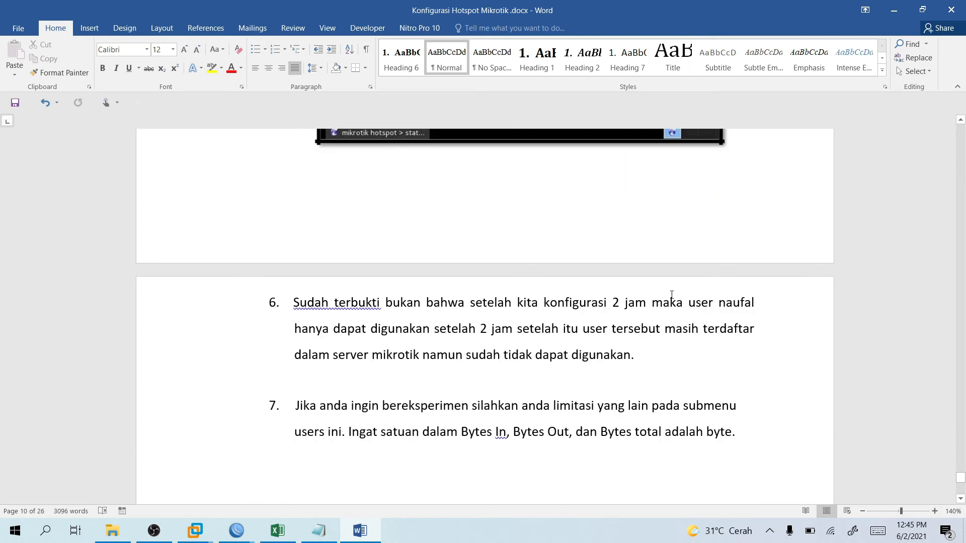
{"action": "left_click", "coordinate": [894, 10]}
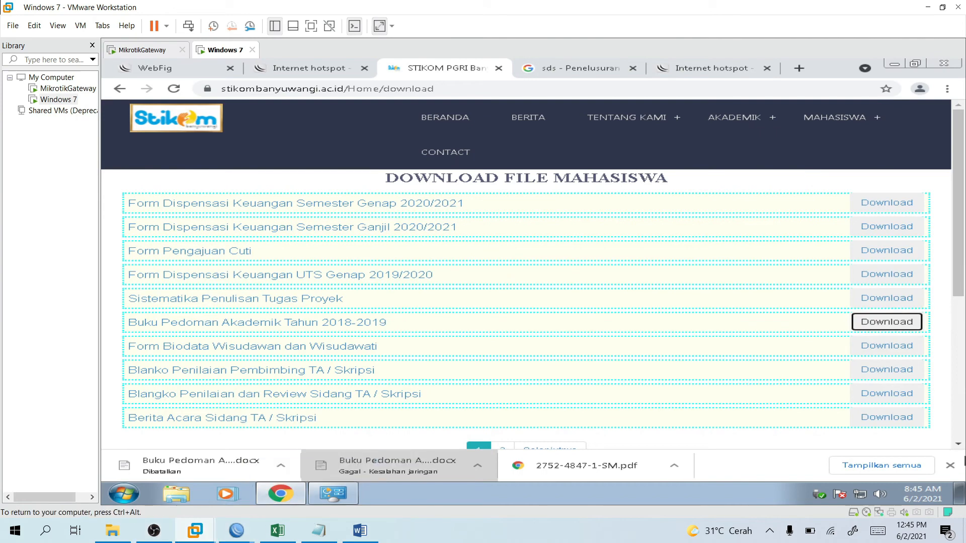
Close Chrome's download bar and switch to the WinBox Hotspot window.
{"action": "left_click", "coordinate": [950, 465]}
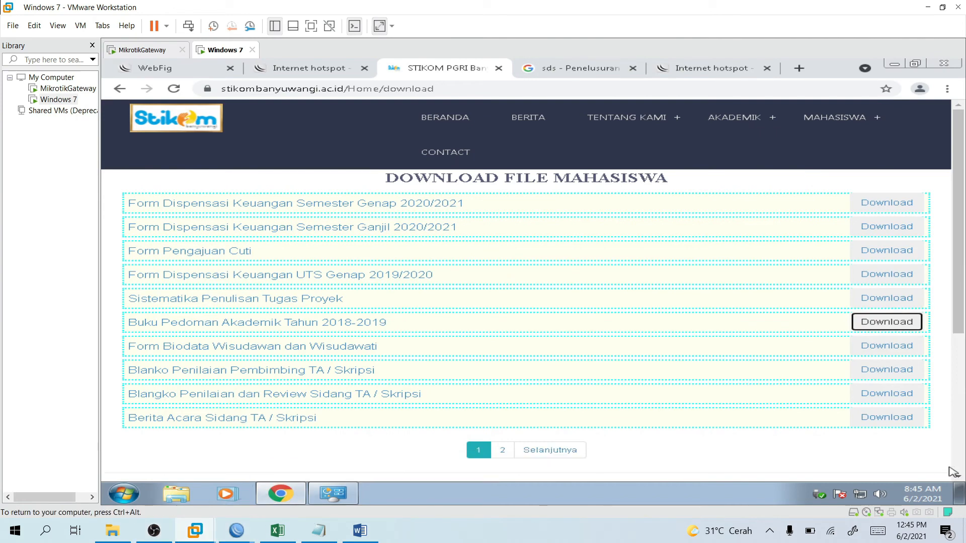
{"action": "mouse_move", "coordinate": [236, 531]}
{"action": "left_click", "coordinate": [296, 478]}
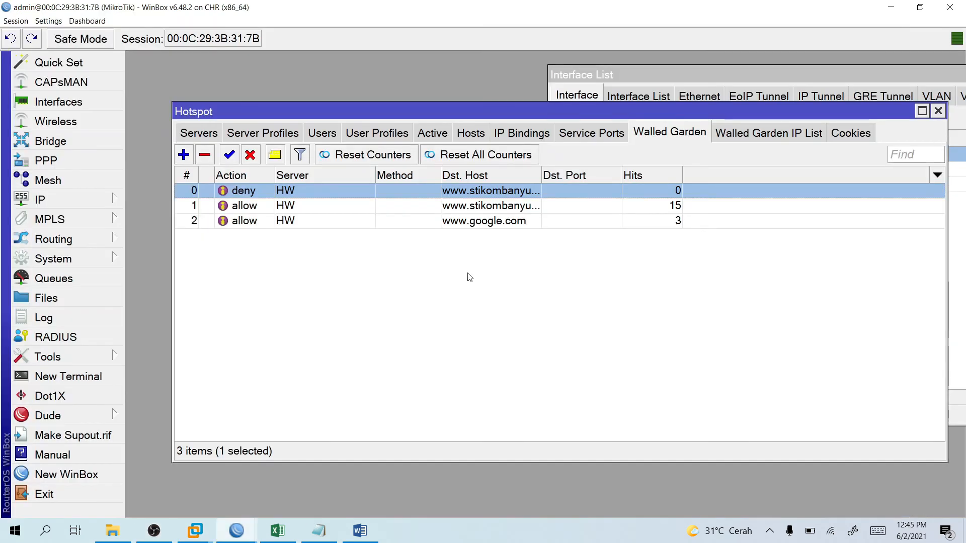
Open hotspot user anak's settings on the Limits tab.
{"action": "left_click", "coordinate": [322, 134]}
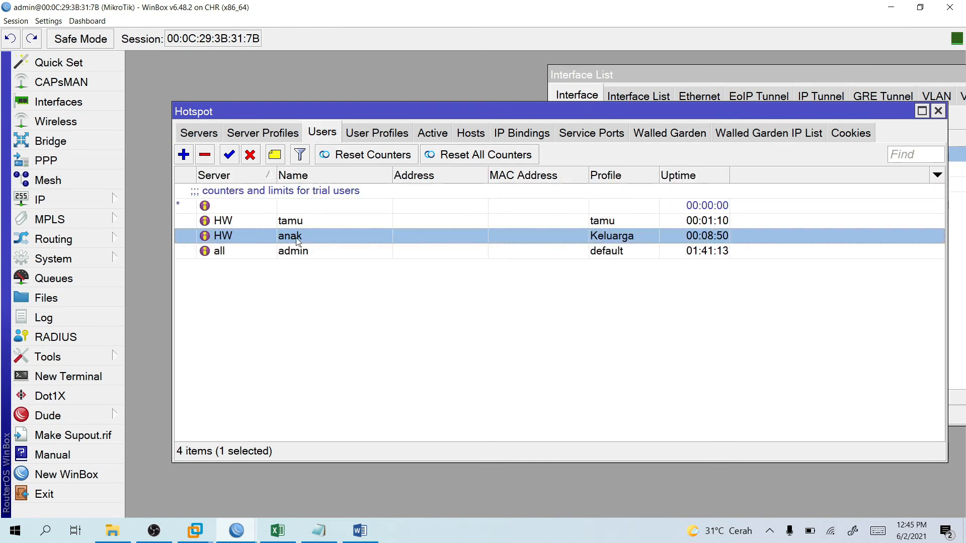
{"action": "double_click", "coordinate": [297, 242]}
{"action": "left_click", "coordinate": [432, 228]}
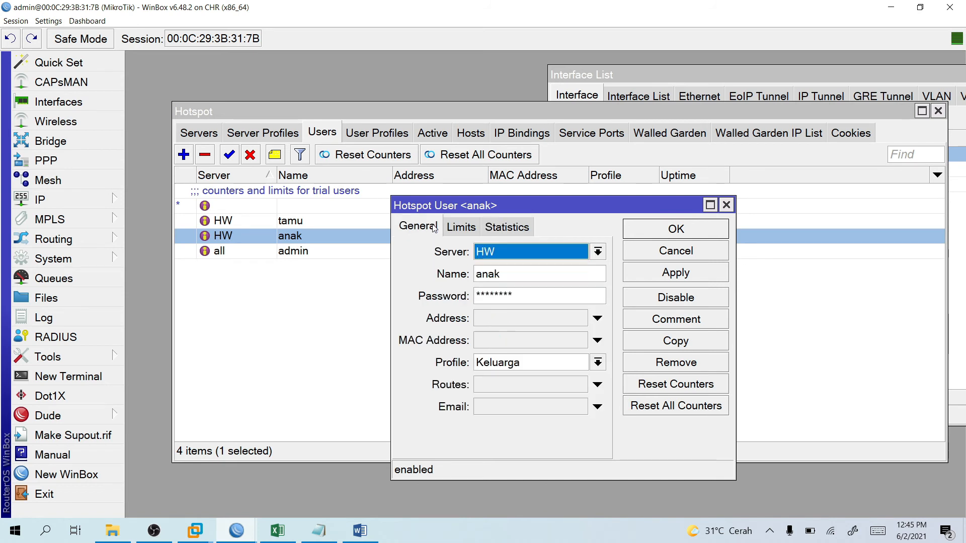
{"action": "left_click", "coordinate": [461, 228]}
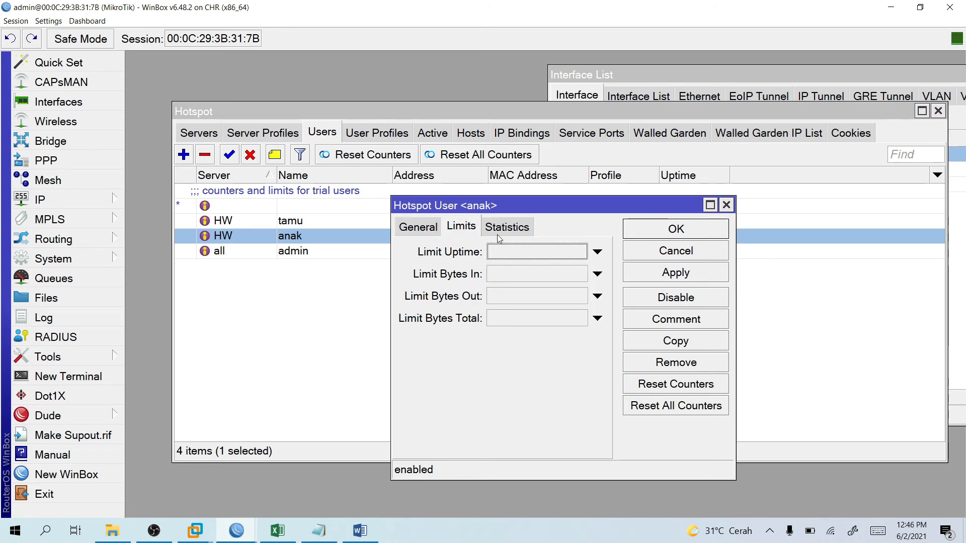
Enable anak's Limit Uptime, Bytes In, Bytes Out and Bytes Total, left at zero.
{"action": "left_click", "coordinate": [523, 253]}
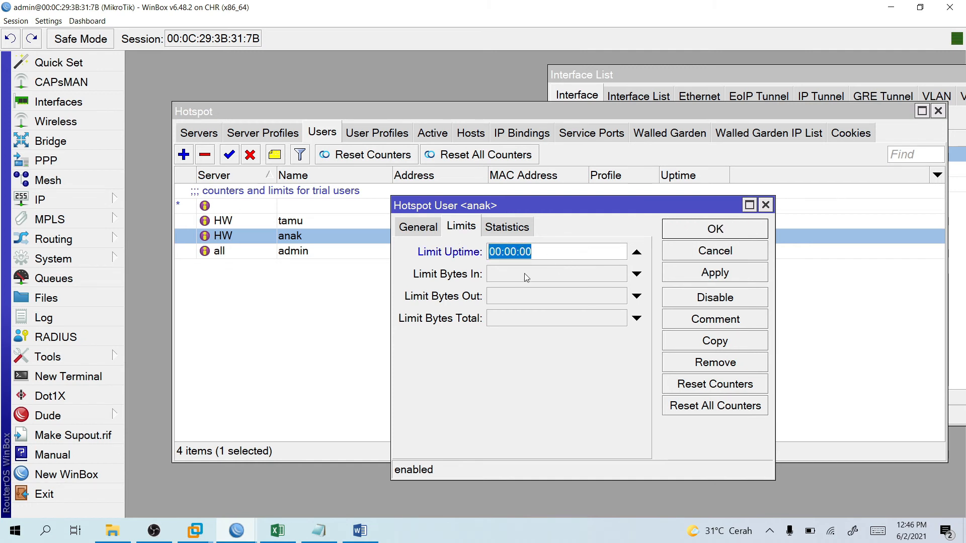
{"action": "left_click", "coordinate": [539, 276]}
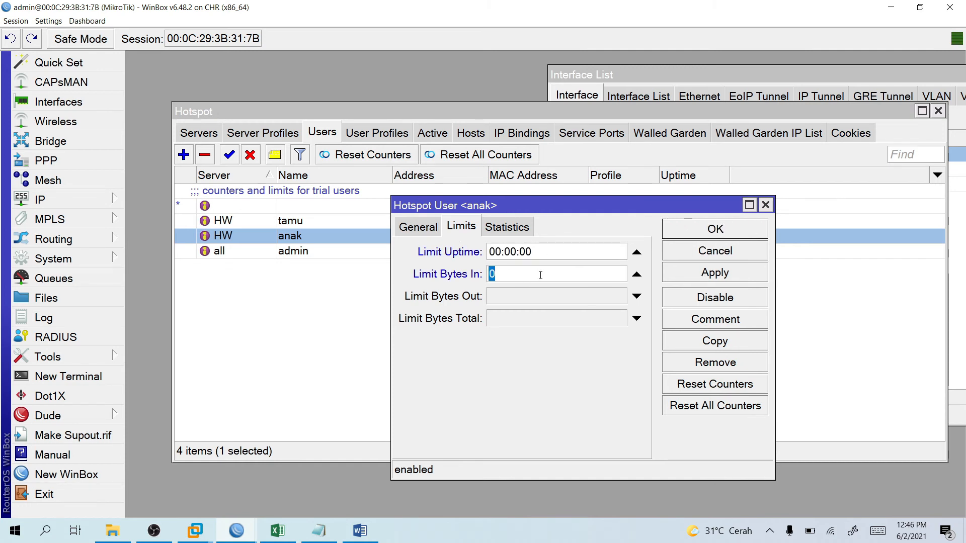
{"action": "left_click", "coordinate": [637, 275]}
{"action": "left_click", "coordinate": [576, 274]}
{"action": "left_click", "coordinate": [541, 297]}
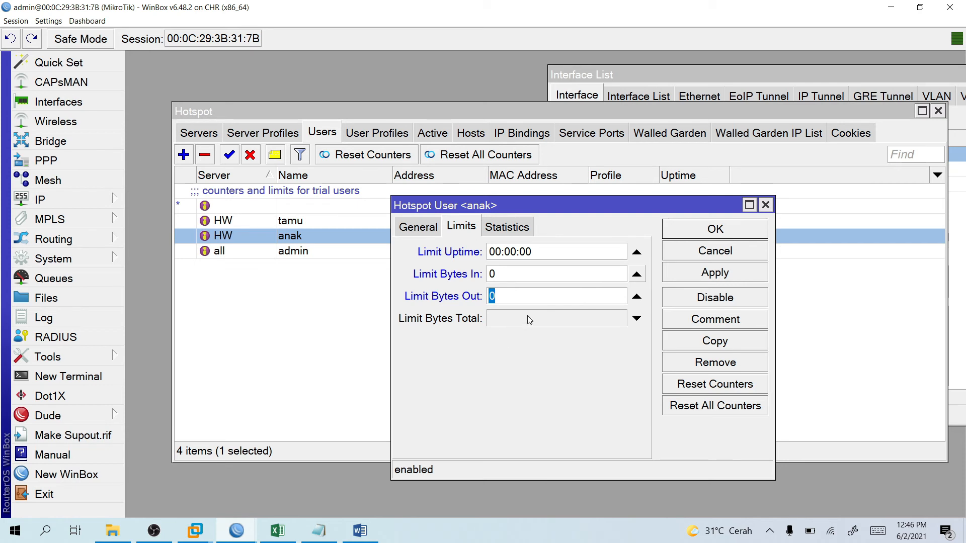
{"action": "left_click", "coordinate": [527, 315]}
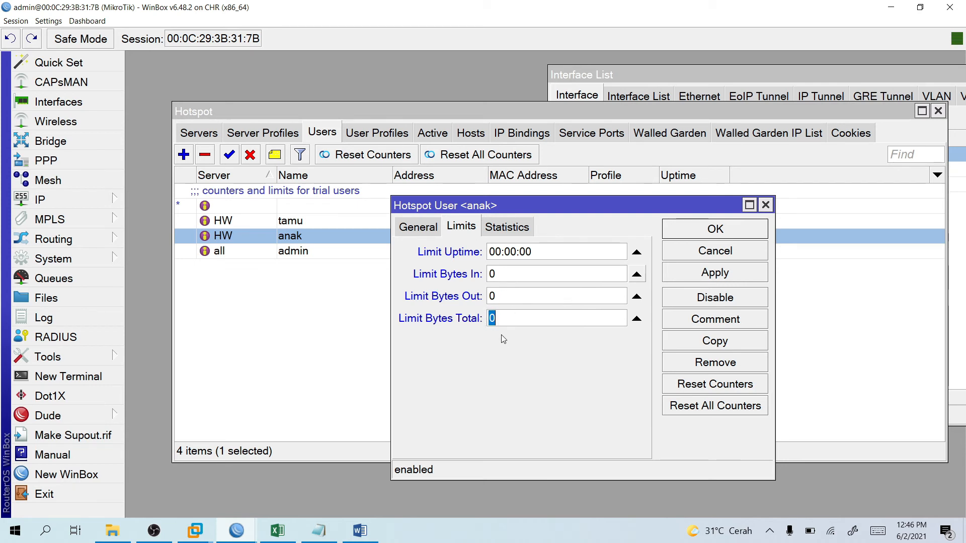
{"action": "left_click", "coordinate": [345, 537]}
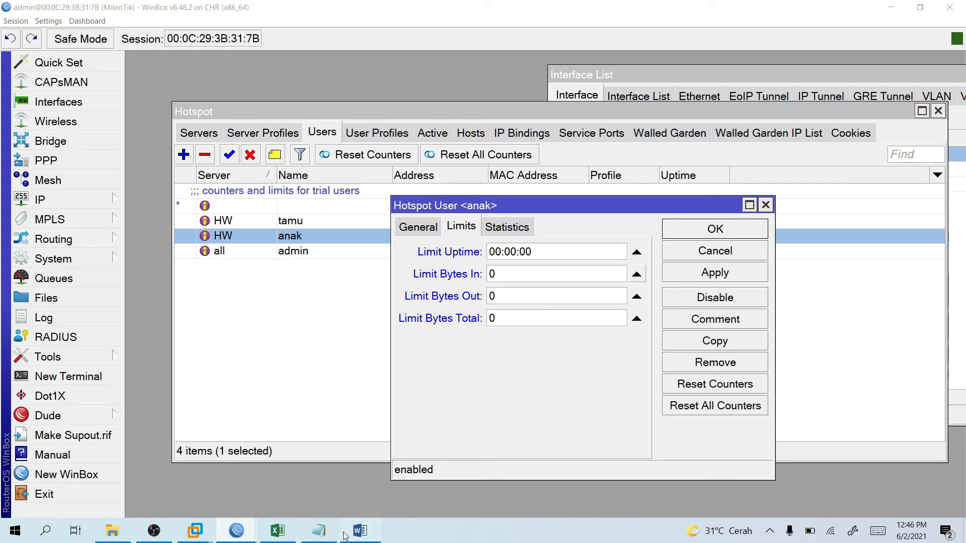
Review the Word guide's user-limit steps 3–7, then minimize Word to reveal WinBox.
{"action": "scroll", "coordinate": [514, 390], "scroll_direction": "up", "scroll_amount": 3}
{"action": "scroll", "coordinate": [516, 394], "scroll_direction": "down", "scroll_amount": 4}
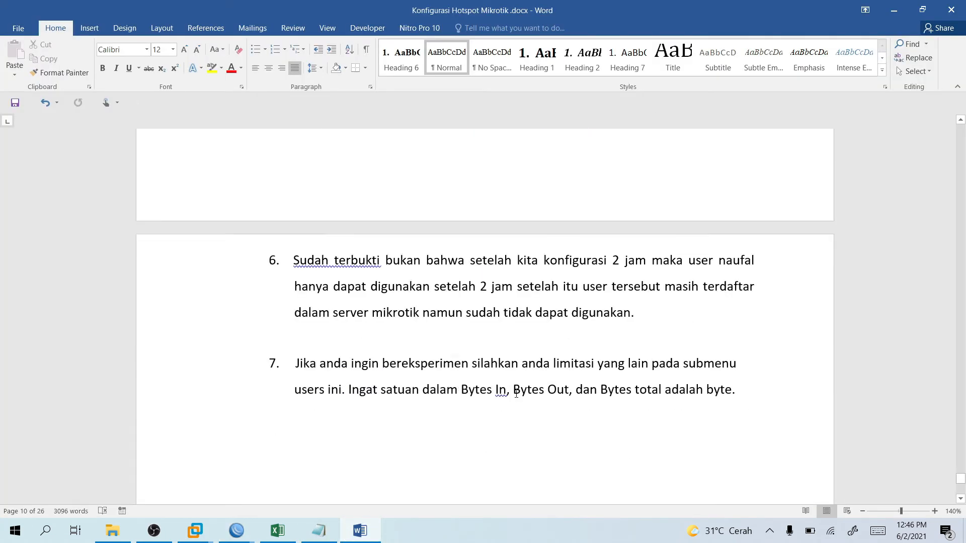
{"action": "scroll", "coordinate": [517, 394], "scroll_direction": "down", "scroll_amount": 10}
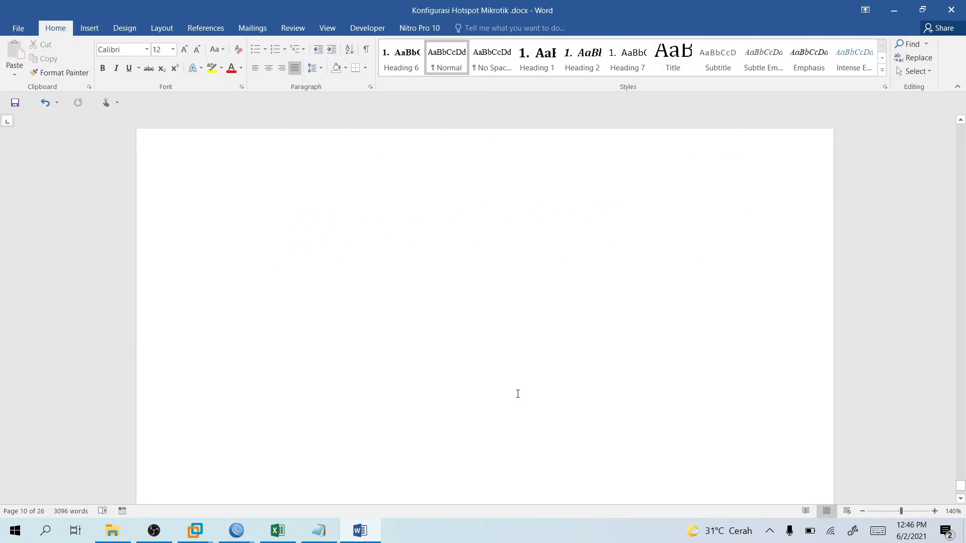
{"action": "scroll", "coordinate": [518, 392], "scroll_direction": "up", "scroll_amount": 6}
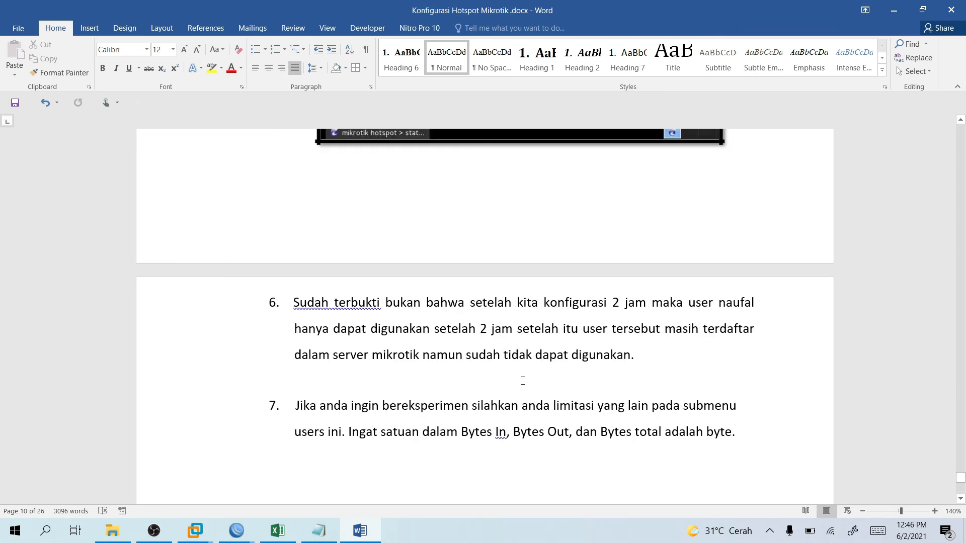
{"action": "scroll", "coordinate": [738, 216], "scroll_direction": "up", "scroll_amount": 3}
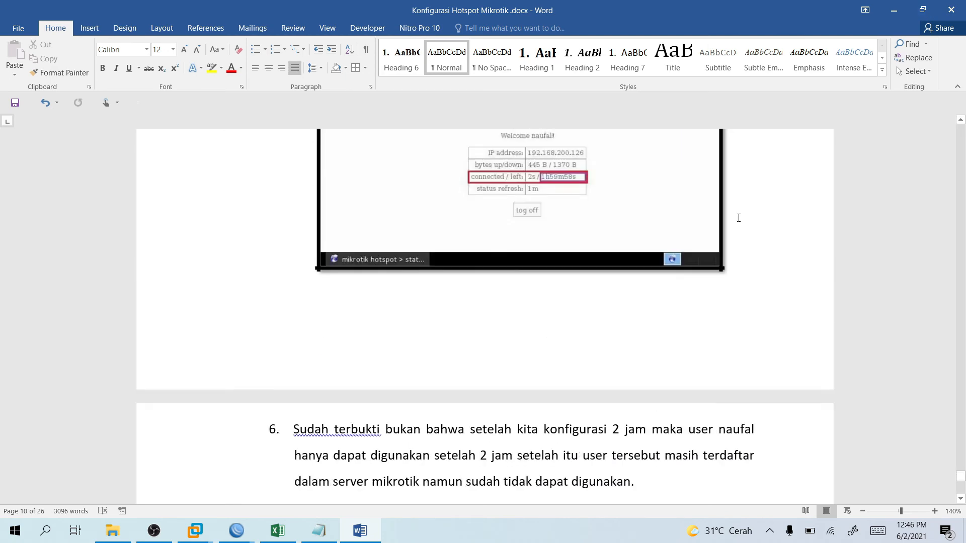
{"action": "scroll", "coordinate": [740, 219], "scroll_direction": "up", "scroll_amount": 15}
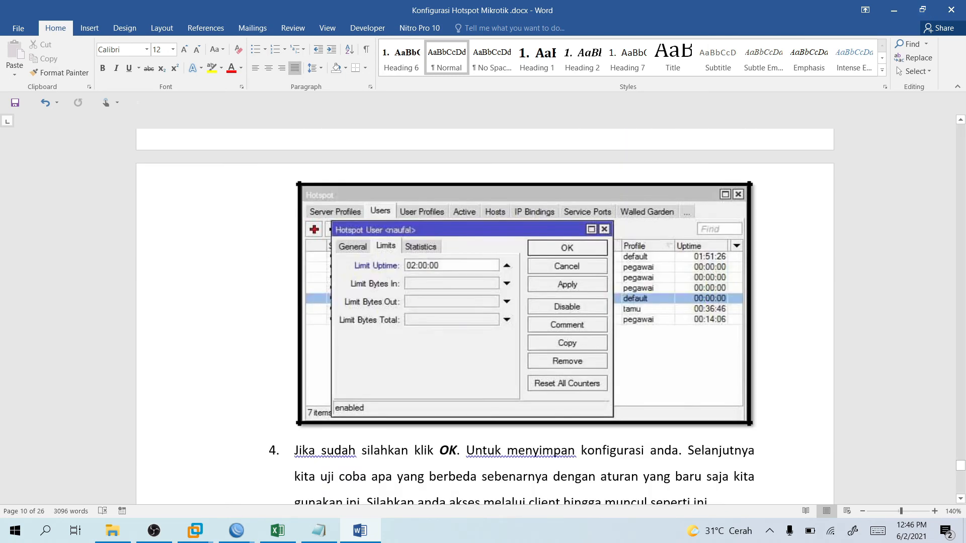
{"action": "scroll", "coordinate": [748, 215], "scroll_direction": "up", "scroll_amount": 1}
{"action": "scroll", "coordinate": [749, 215], "scroll_direction": "up", "scroll_amount": 10}
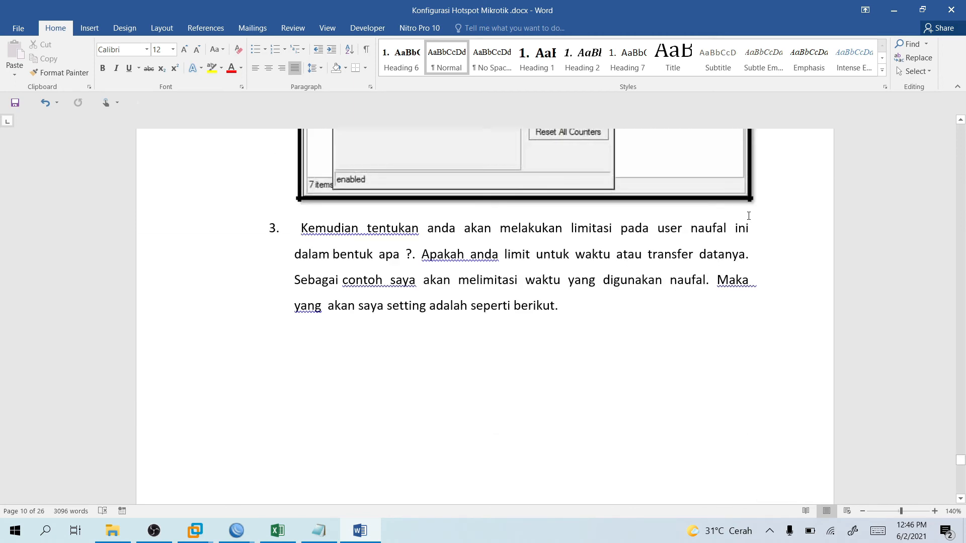
{"action": "scroll", "coordinate": [749, 215], "scroll_direction": "up", "scroll_amount": 4}
{"action": "scroll", "coordinate": [750, 217], "scroll_direction": "down", "scroll_amount": 11}
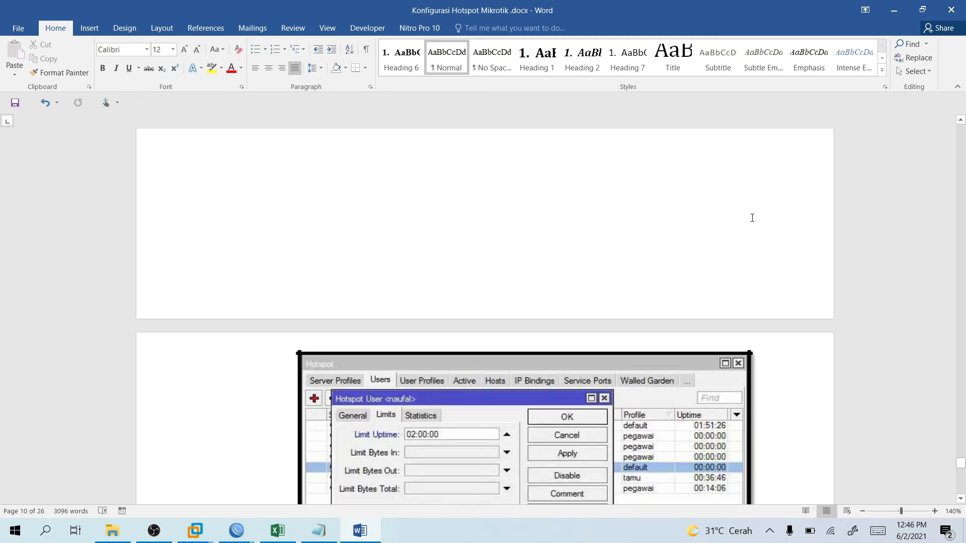
{"action": "left_click", "coordinate": [893, 10]}
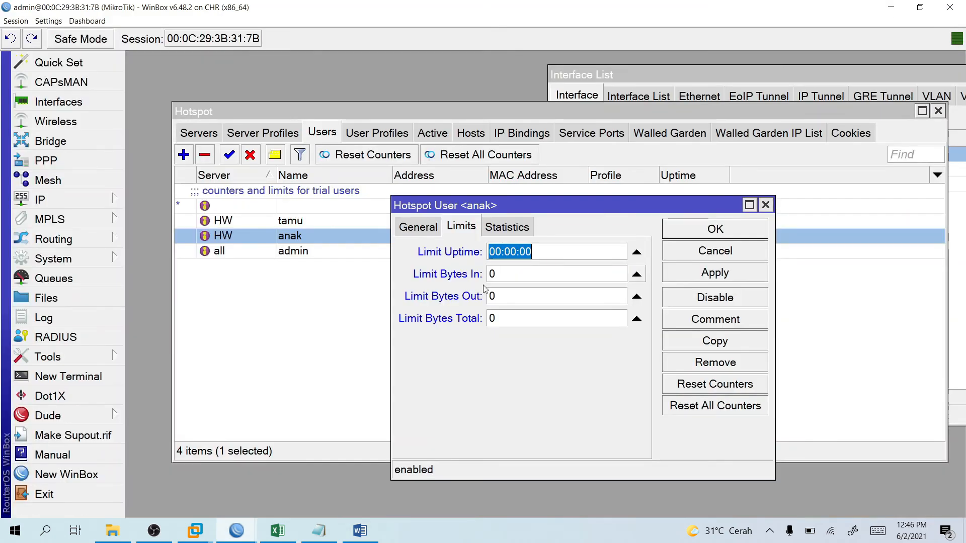
Set anak's Limit Uptime to 00:60:00 and enter 512 for Bytes In and Bytes Out.
{"action": "left_click", "coordinate": [502, 251]}
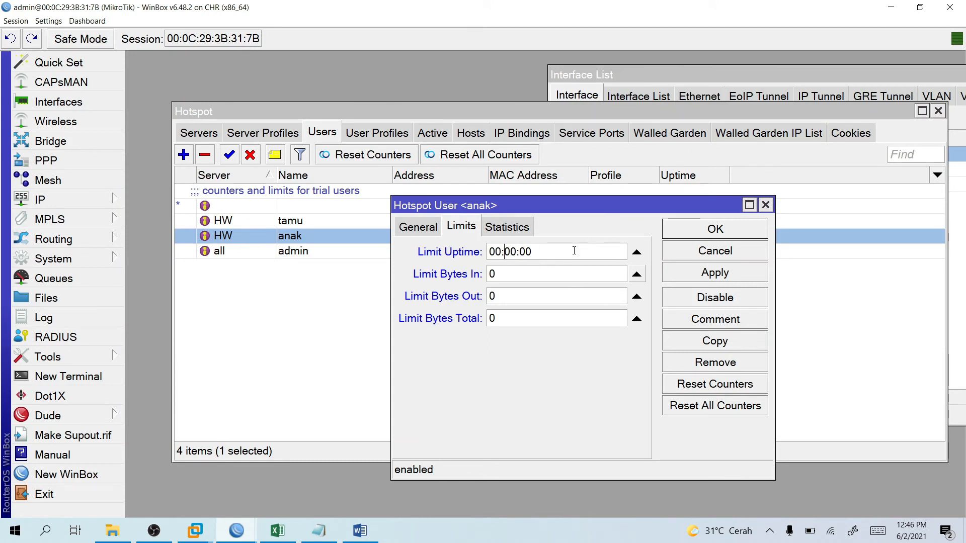
{"action": "key", "text": "Delete"}
{"action": "type", "text": "1"}
{"action": "key", "text": "BackSpace"}
{"action": "type", "text": "6"}
{"action": "key", "text": "Tab"}
{"action": "type", "text": "512"}
{"action": "key", "text": "Tab"}
{"action": "type", "text": "512"}
{"action": "key", "text": "Tab"}
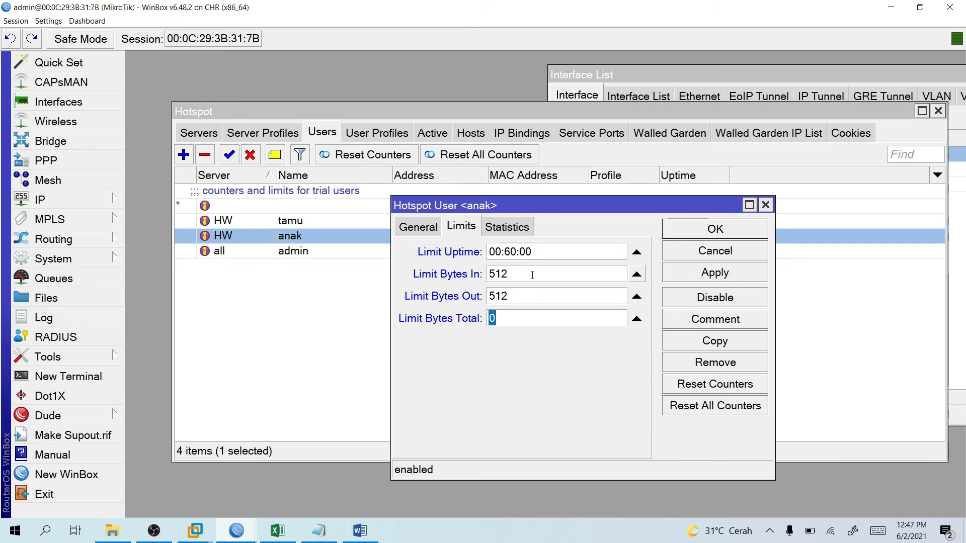
Make Bytes In/Out 512k, set Bytes Total to 2000m, and save anak's limits.
{"action": "left_click", "coordinate": [592, 274]}
{"action": "type", "text": "k"}
{"action": "left_click", "coordinate": [529, 300]}
{"action": "type", "text": "k"}
{"action": "left_click", "coordinate": [531, 315]}
{"action": "left_click_drag", "start_coordinate": [516, 318], "coordinate": [457, 323]}
{"action": "type", "text": "2000m"}
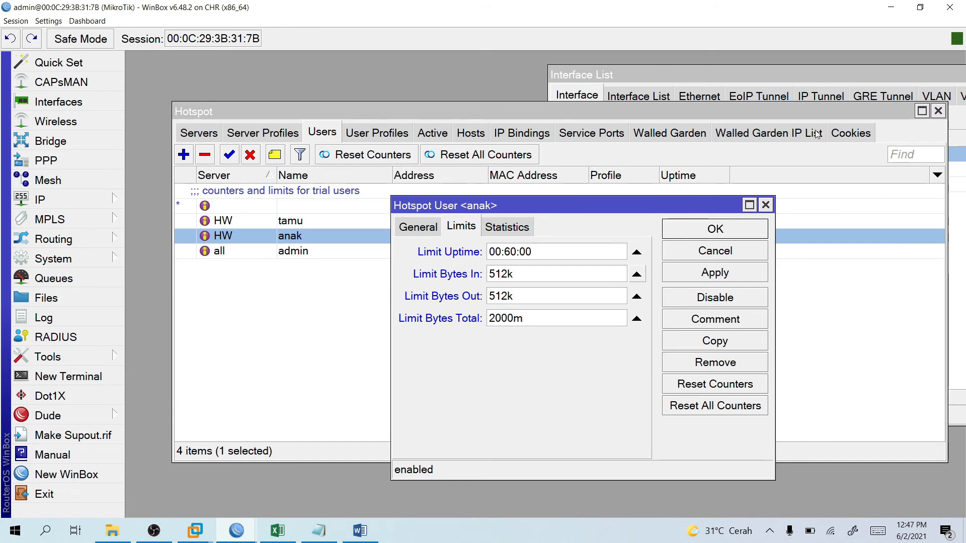
{"action": "type", "text": "b"}
{"action": "key", "text": "BackSpace"}
{"action": "left_click", "coordinate": [692, 233]}
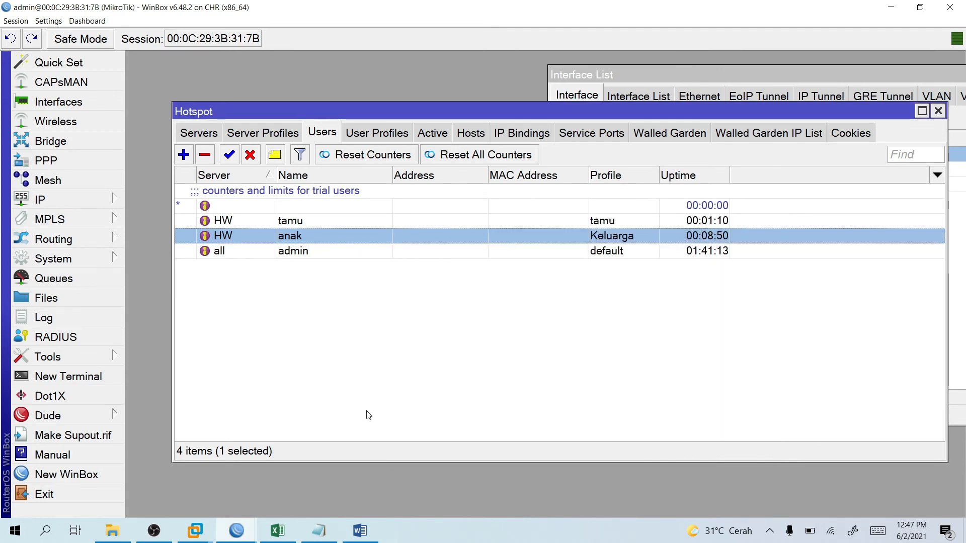
On the Windows 7 client's hotspot page, log in as anak with its password.
{"action": "mouse_move", "coordinate": [195, 531]}
{"action": "left_click", "coordinate": [267, 473]}
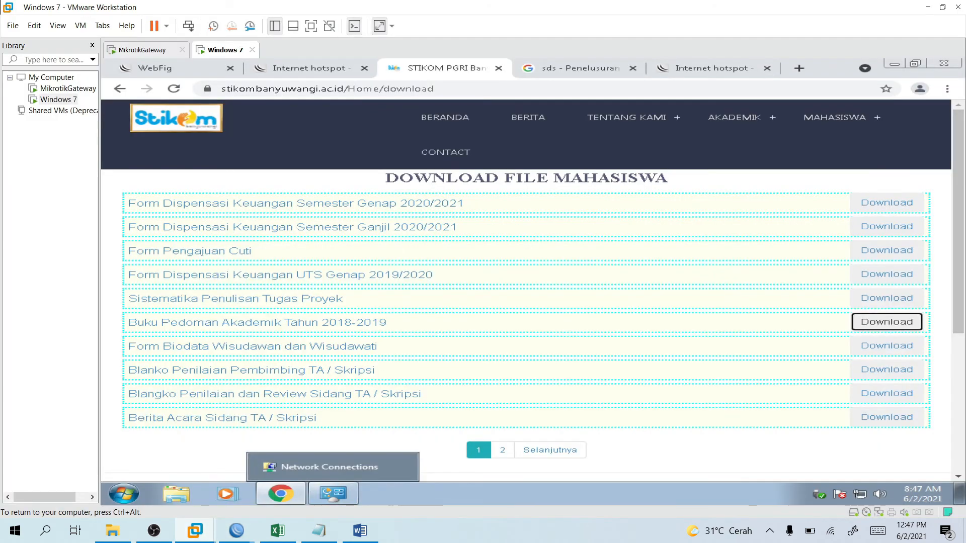
{"action": "left_click", "coordinate": [269, 67]}
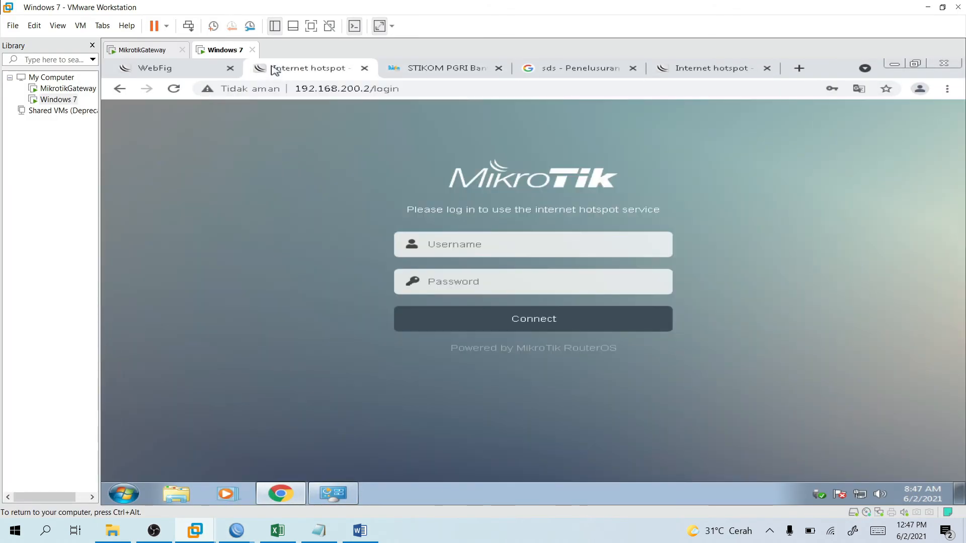
{"action": "left_click", "coordinate": [479, 248]}
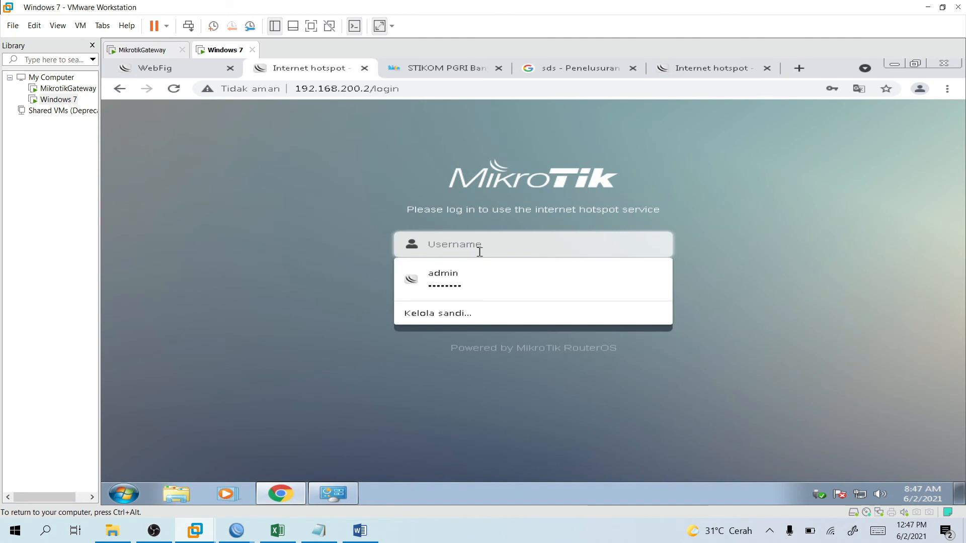
{"action": "type", "text": "anak"}
{"action": "key", "text": "Tab"}
{"action": "type", "text": "•••••"}
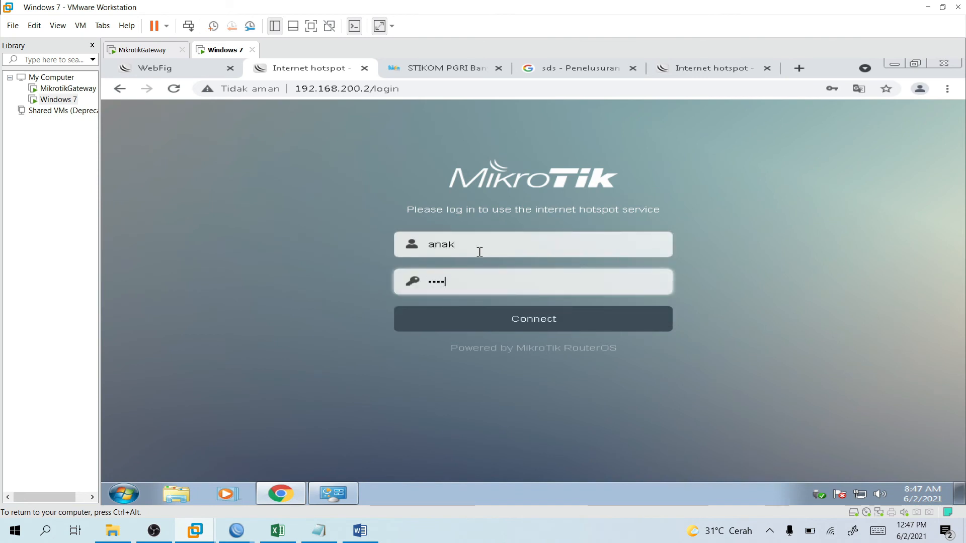
{"action": "key", "text": "BackSpace"}
{"action": "key", "text": "BackSpace"}
{"action": "key", "text": "BackSpace"}
{"action": "key", "text": "BackSpace"}
{"action": "key", "text": "BackSpace"}
{"action": "type", "text": "••••••••"}
{"action": "key", "text": "Return"}
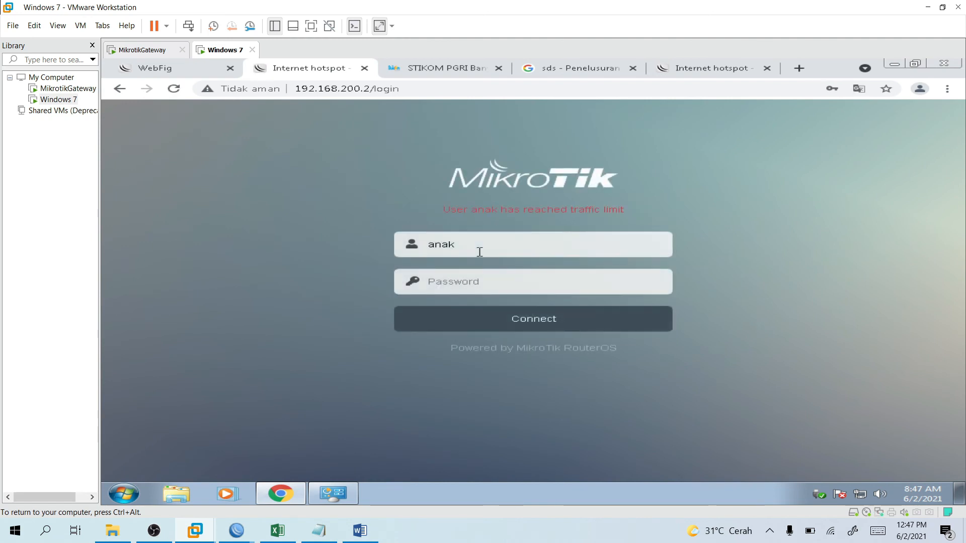
Retry anak's password after the traffic-limit refusal, then return to WinBox.
{"action": "left_click", "coordinate": [489, 283]}
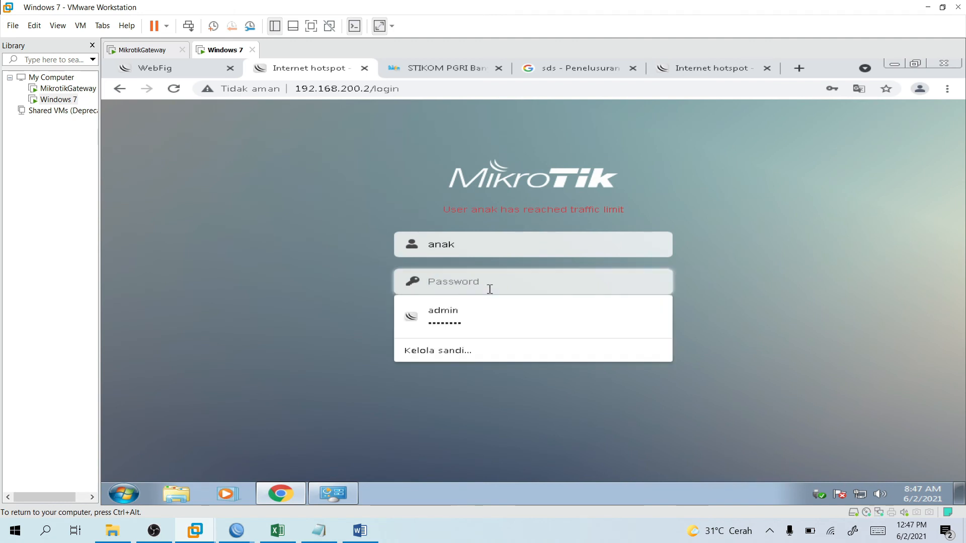
{"action": "type", "text": "•••••••••"}
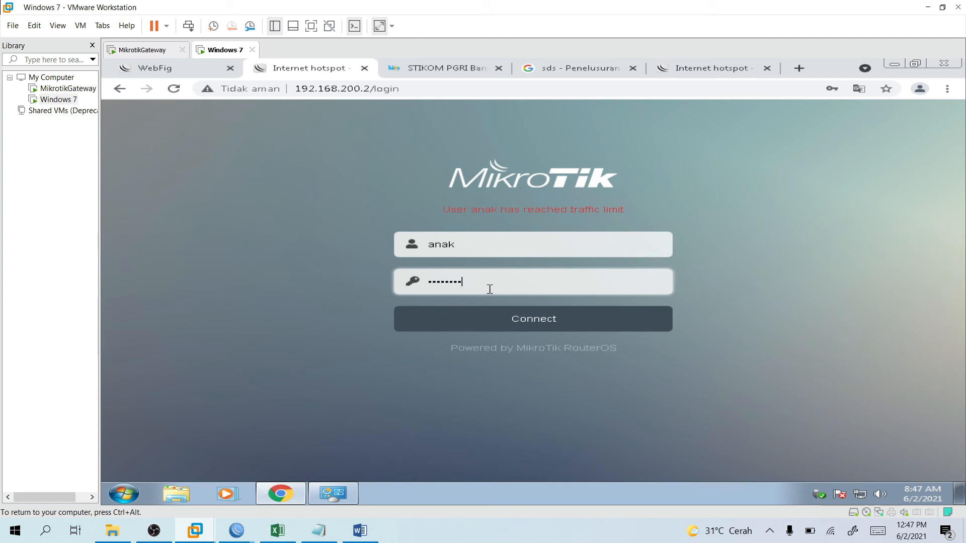
{"action": "key", "text": "Return"}
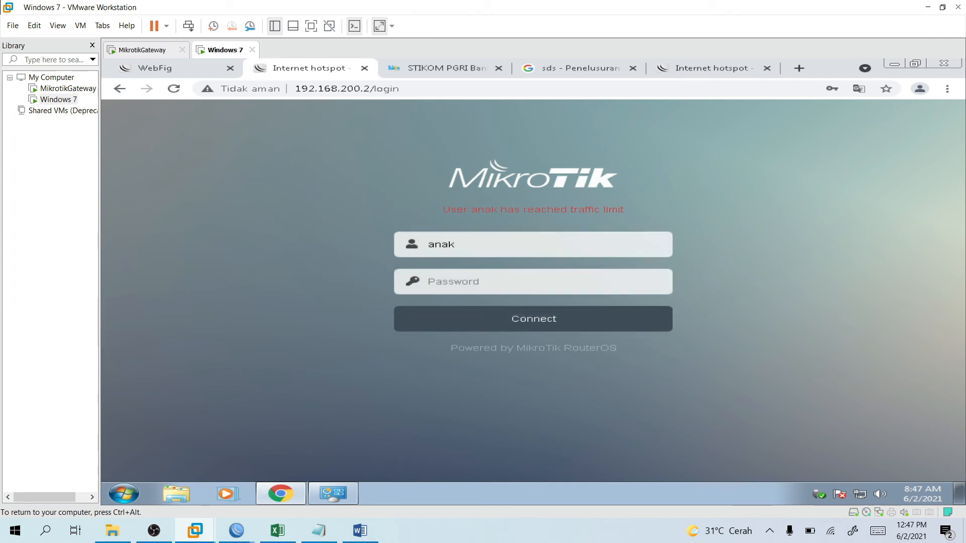
{"action": "left_click", "coordinate": [250, 530]}
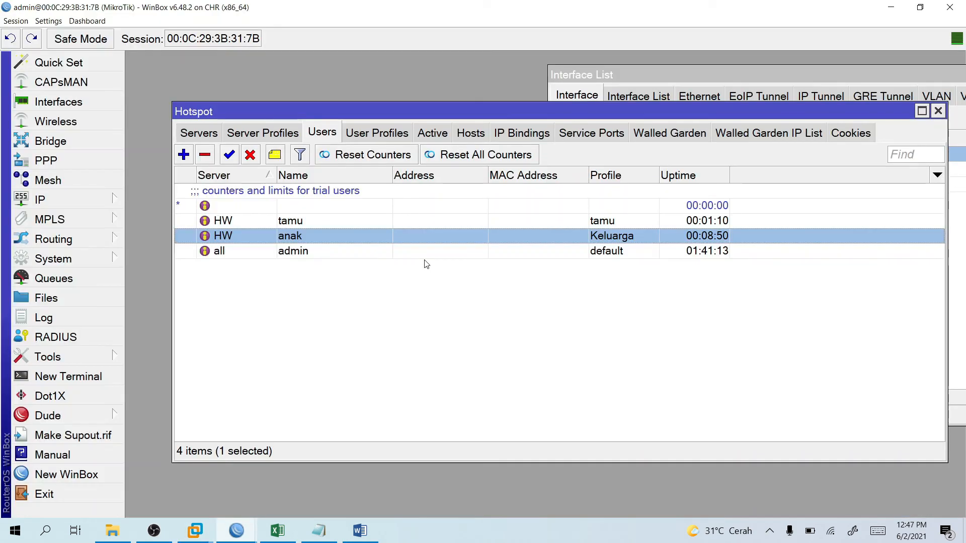
Review anak's user settings, including its 2G total byte limit, and the active sessions.
{"action": "double_click", "coordinate": [337, 236]}
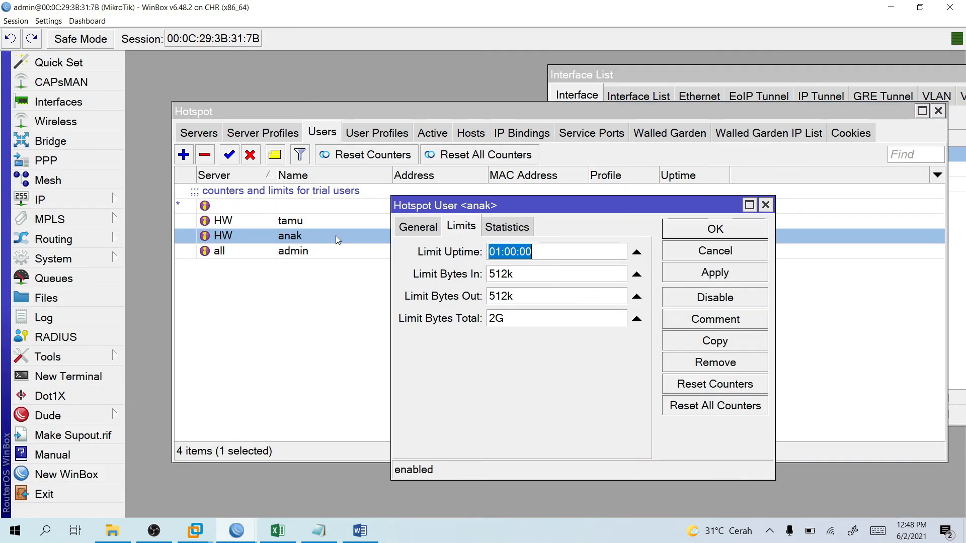
{"action": "left_click", "coordinate": [505, 269]}
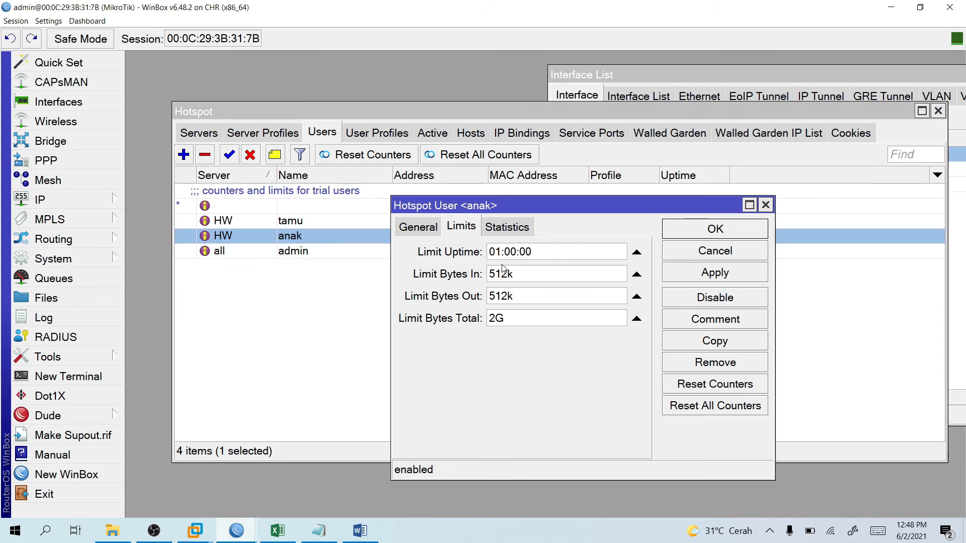
{"action": "left_click", "coordinate": [542, 318]}
{"action": "left_click", "coordinate": [430, 229]}
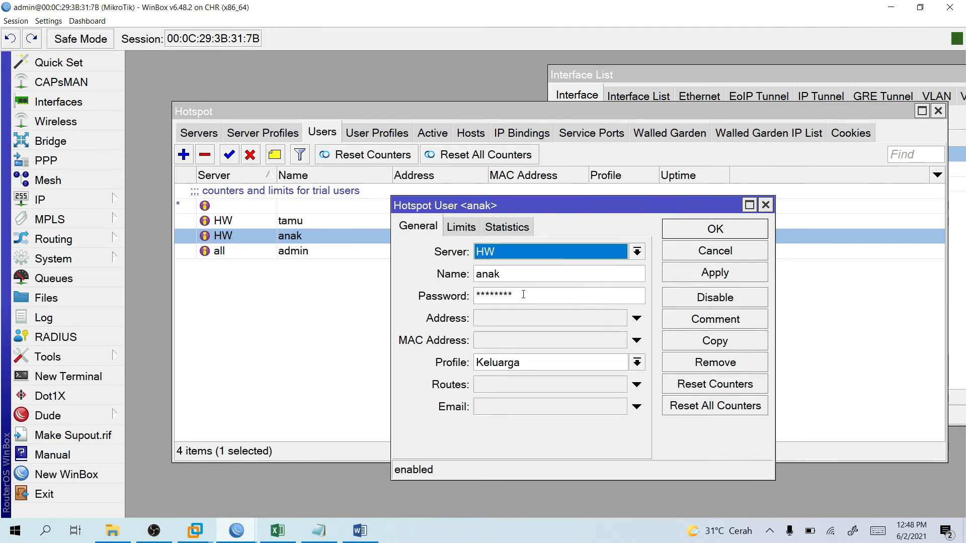
{"action": "left_click", "coordinate": [745, 235]}
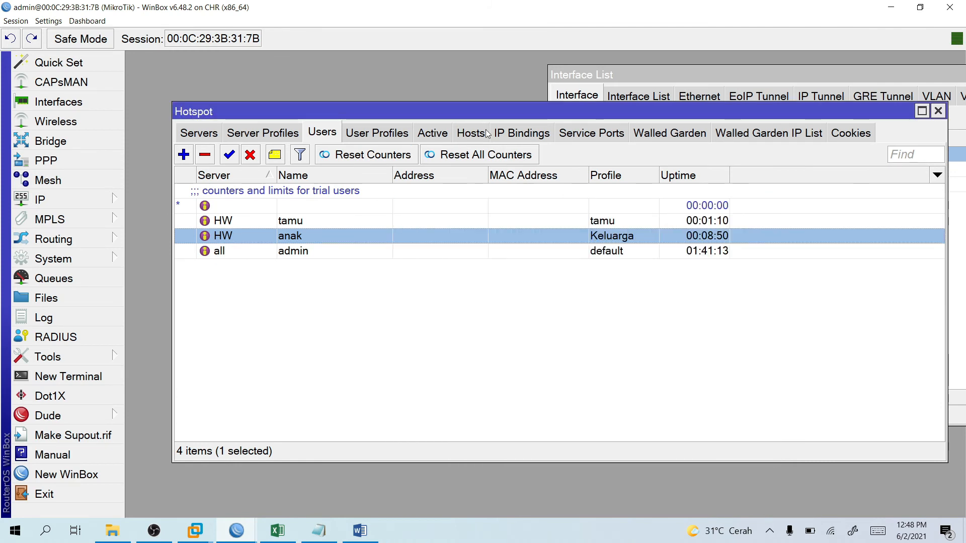
{"action": "left_click", "coordinate": [445, 133]}
{"action": "left_click", "coordinate": [338, 132]}
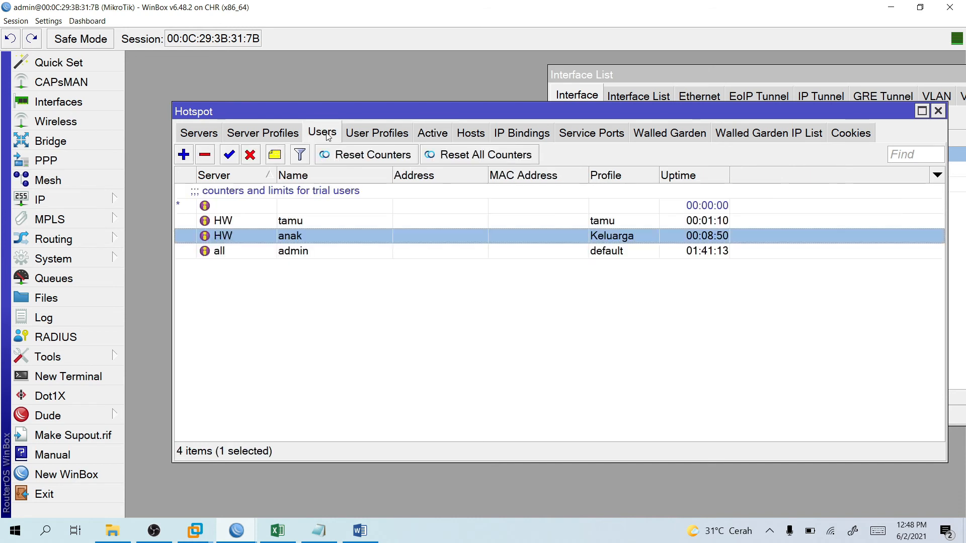
Replace the anak user's password and save it.
{"action": "double_click", "coordinate": [336, 237]}
{"action": "left_click_drag", "start_coordinate": [516, 299], "coordinate": [403, 290]}
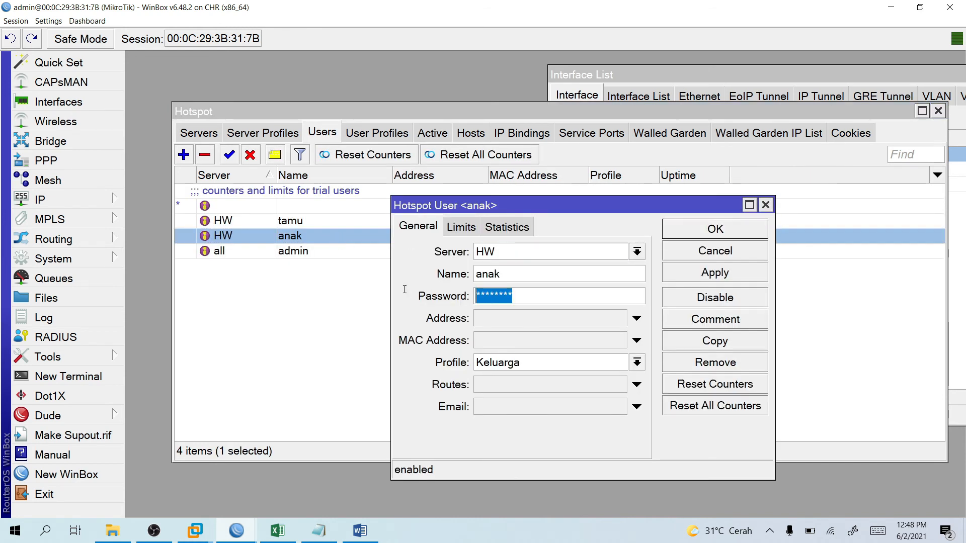
{"action": "type", "text": "****"}
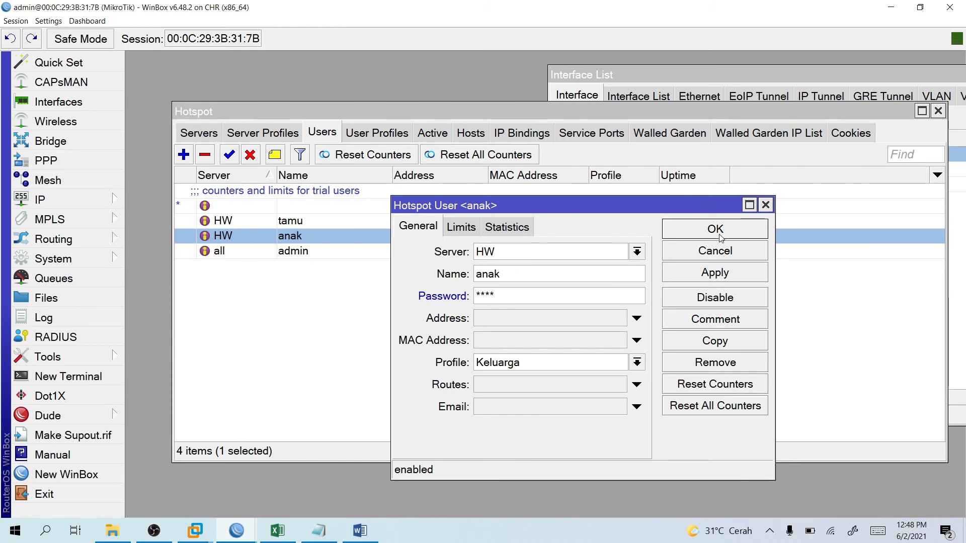
{"action": "left_click", "coordinate": [754, 229]}
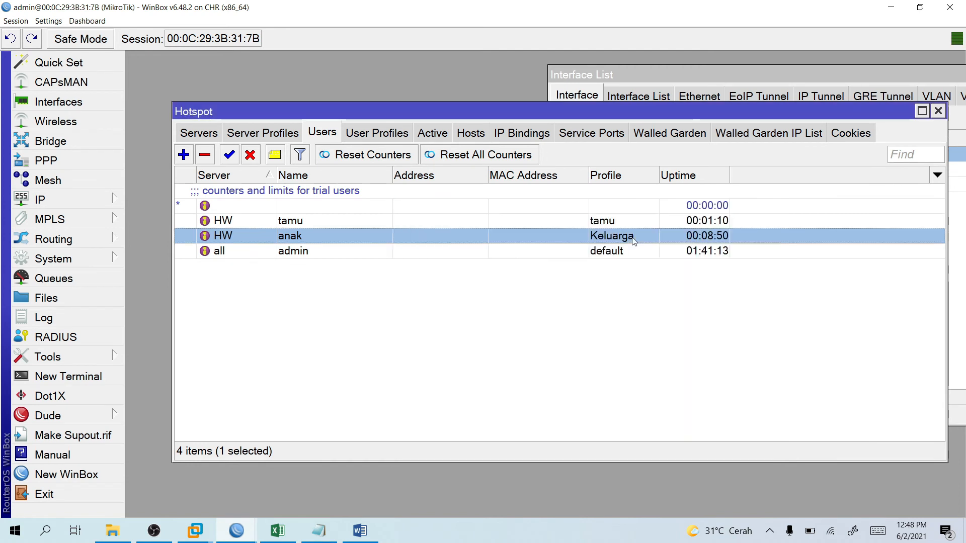
Set the Keluarga profile's Shared Users from 4 to 1 and clear its rate limit.
{"action": "left_click", "coordinate": [358, 138]}
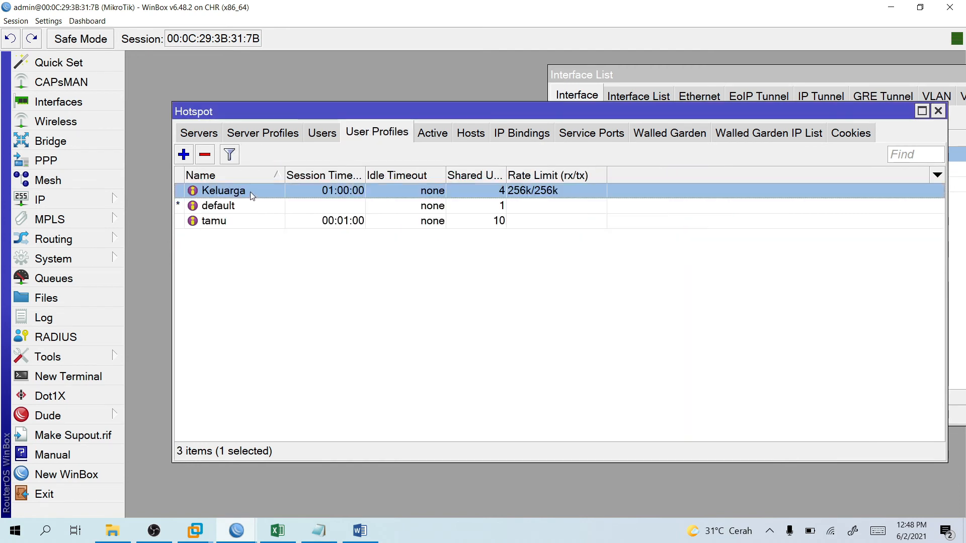
{"action": "double_click", "coordinate": [250, 192]}
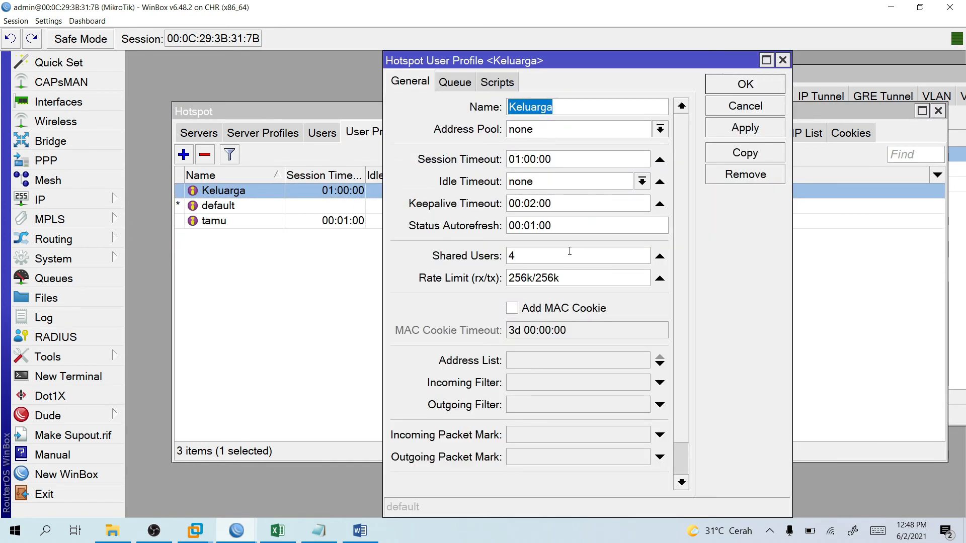
{"action": "double_click", "coordinate": [546, 256]}
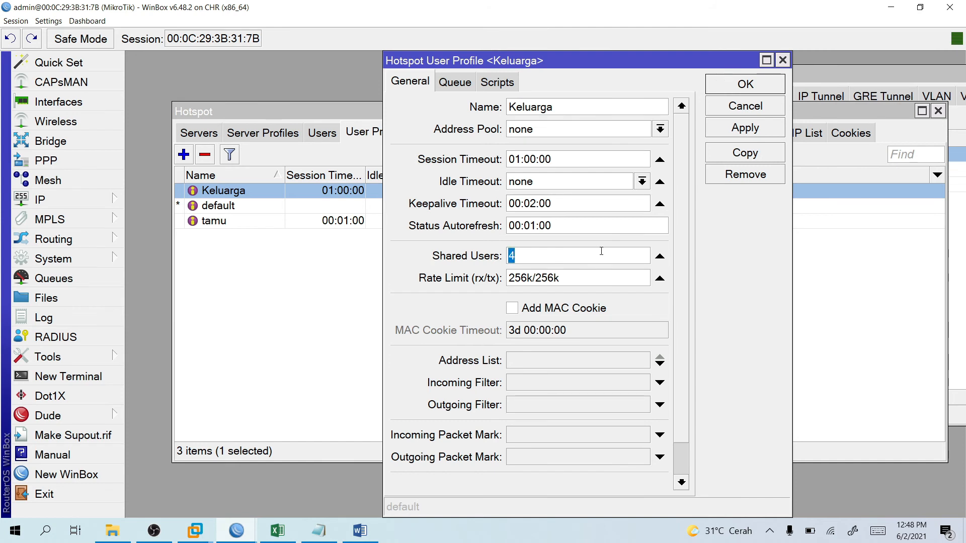
{"action": "type", "text": "1"}
{"action": "key", "text": "Tab"}
{"action": "left_click", "coordinate": [660, 278]}
{"action": "left_click", "coordinate": [743, 84]}
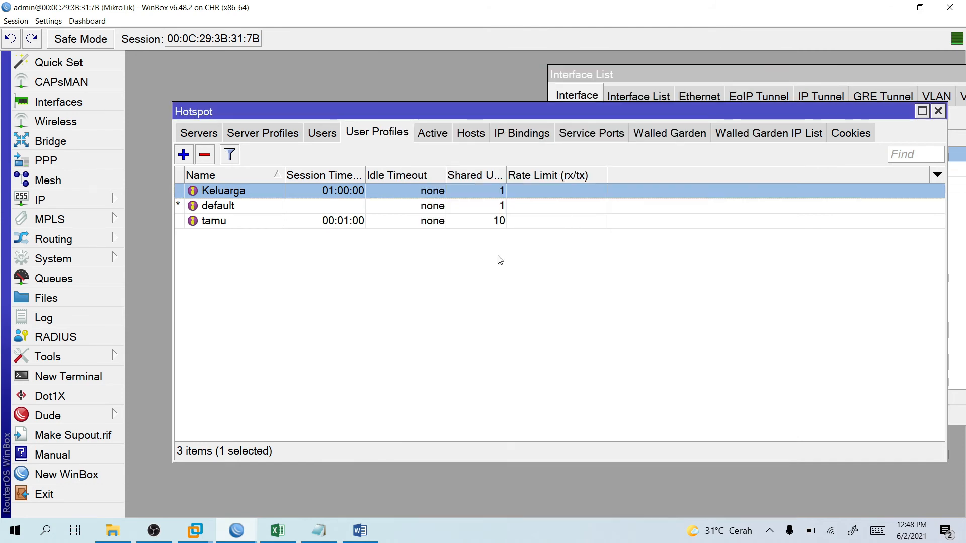
On the Windows 7 client, reload the hotspot page at 192.168.200.2.
{"action": "mouse_move", "coordinate": [196, 532]}
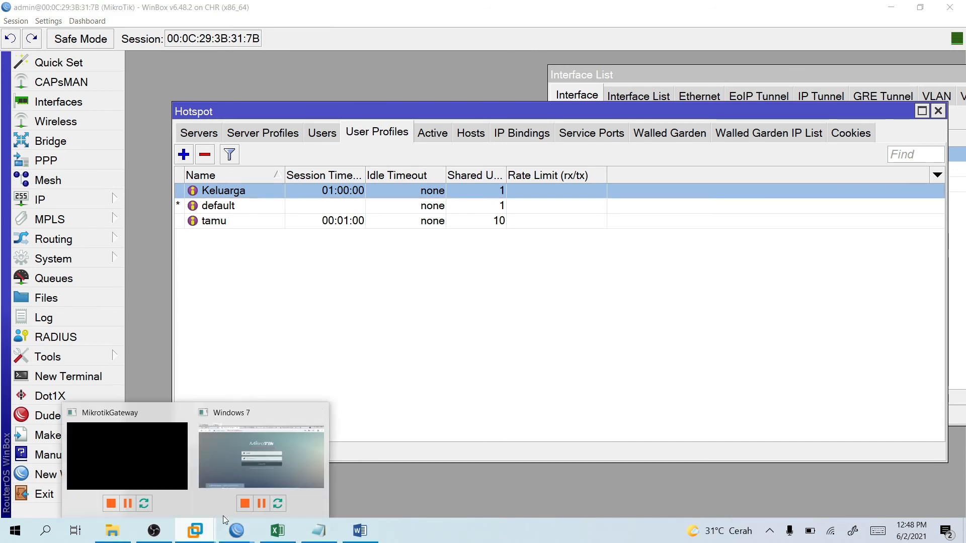
{"action": "left_click", "coordinate": [259, 455]}
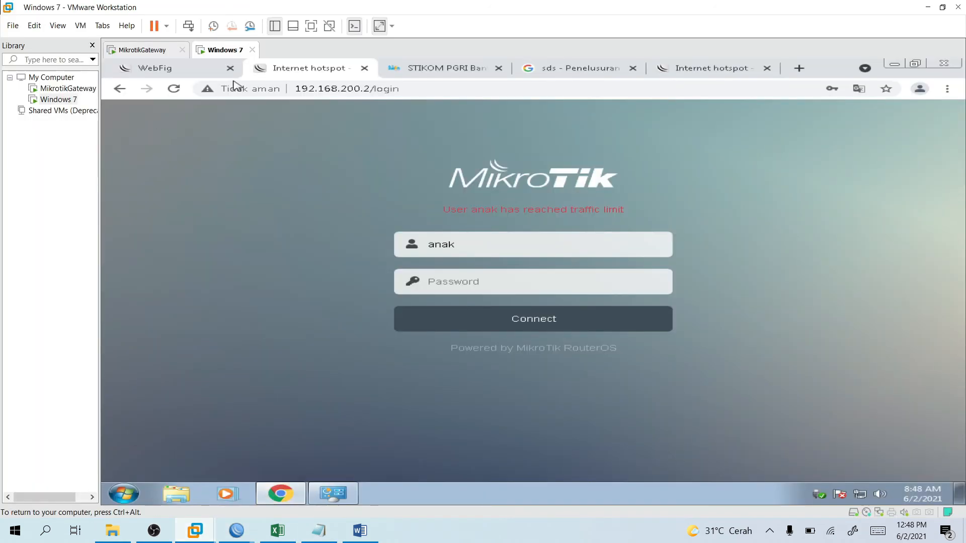
{"action": "left_click", "coordinate": [401, 89]}
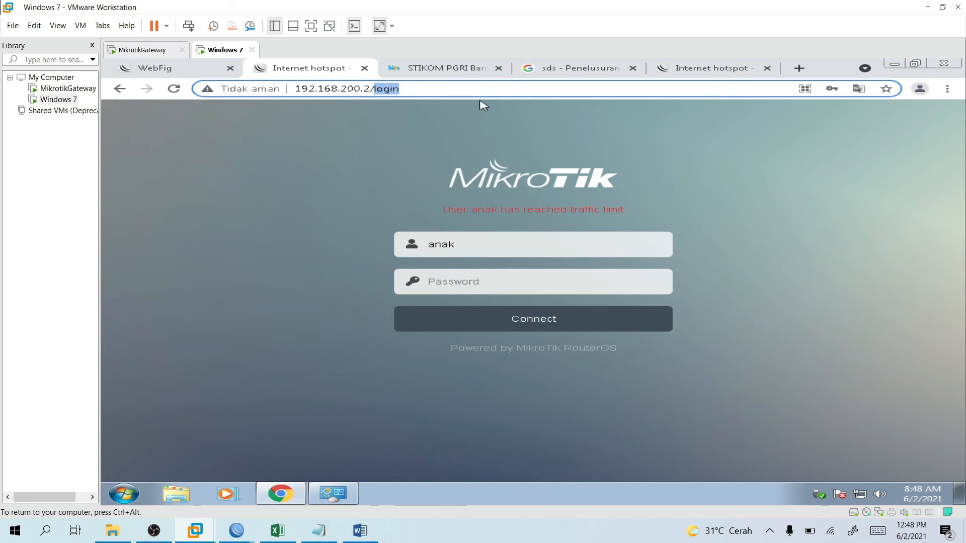
{"action": "key", "text": "BackSpace"}
{"action": "key", "text": "BackSpace"}
{"action": "key", "text": "Return"}
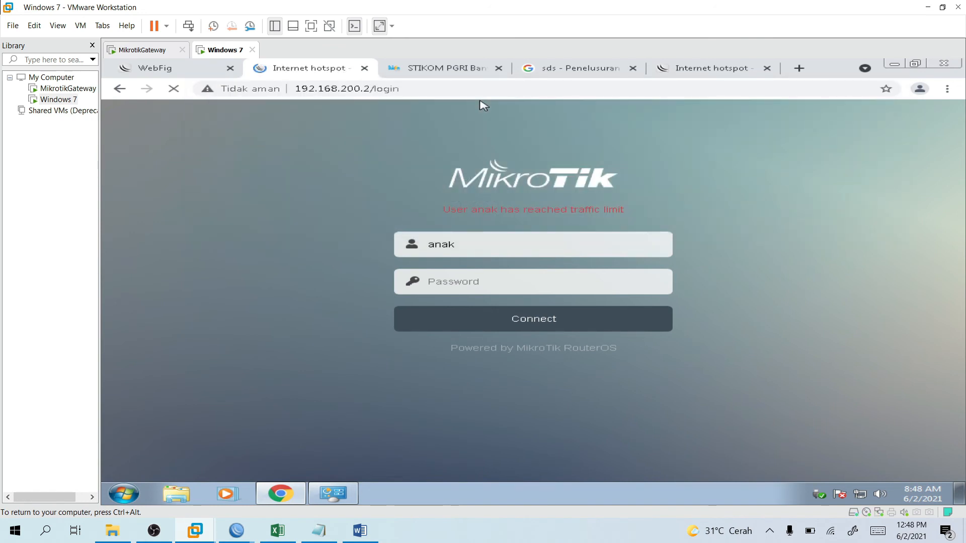
Log in as anak with its password, which is refused for the traffic limit.
{"action": "left_click", "coordinate": [510, 241]}
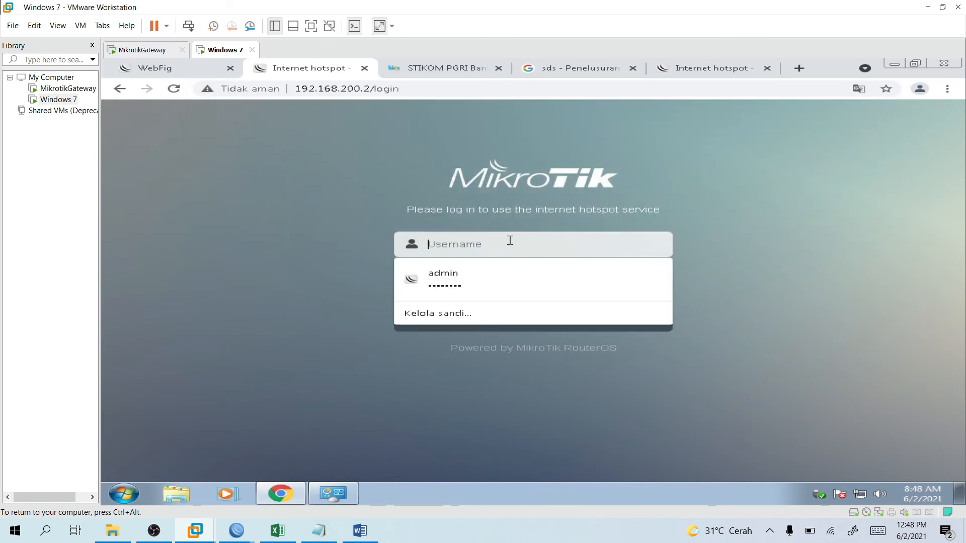
{"action": "type", "text": "anak"}
{"action": "key", "text": "Tab"}
{"action": "type", "text": "an"}
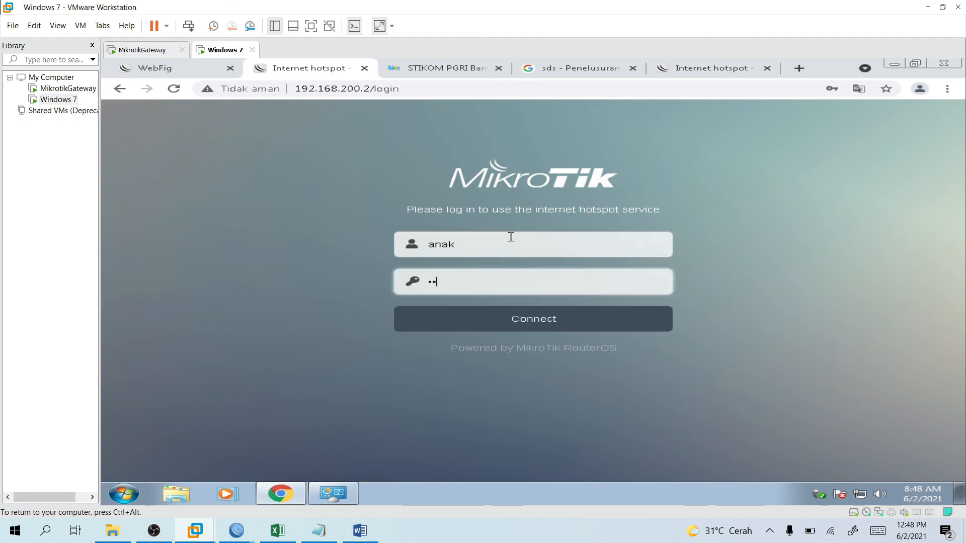
{"action": "type", "text": "ak"}
{"action": "key", "text": "Return"}
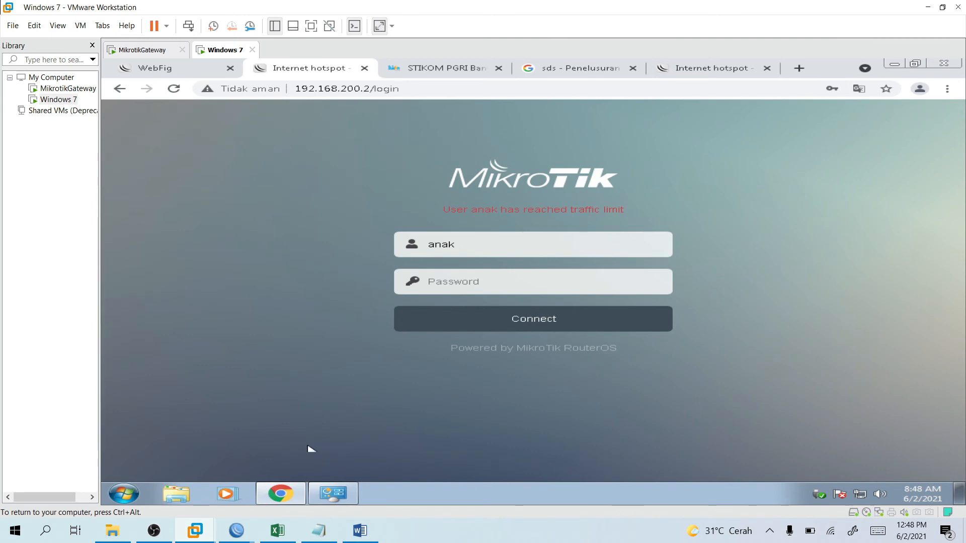
In WinBox Hotspot Users, add a new user assigned to server HW.
{"action": "mouse_move", "coordinate": [237, 530]}
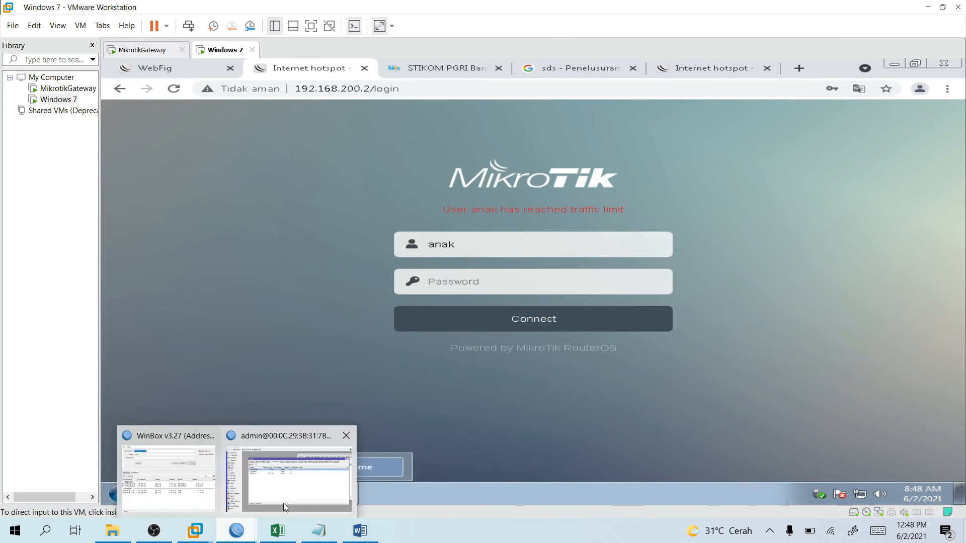
{"action": "left_click", "coordinate": [284, 504]}
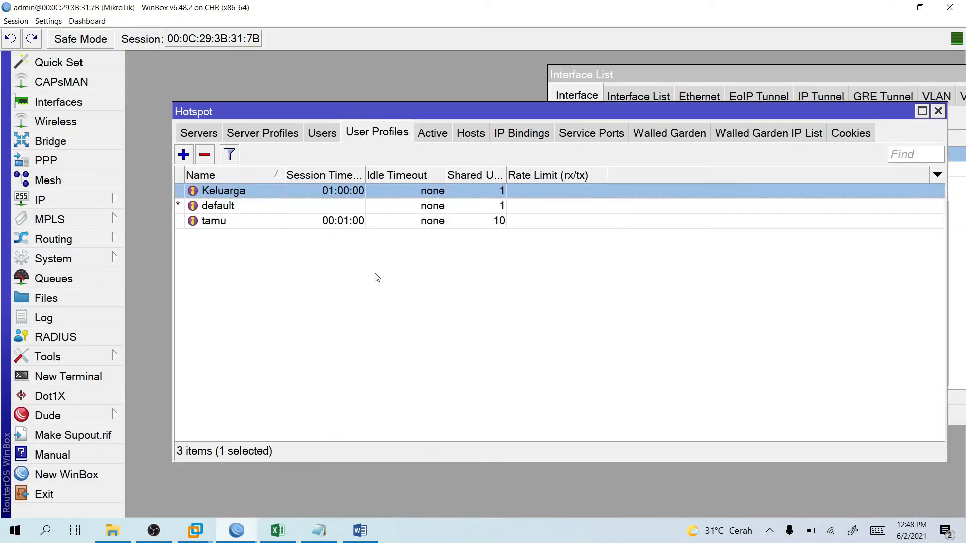
{"action": "left_click", "coordinate": [315, 140]}
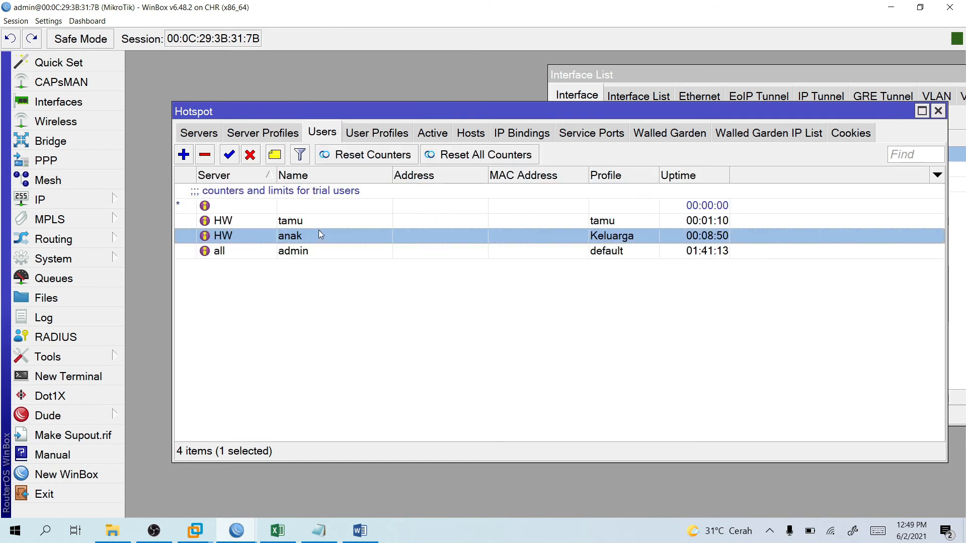
{"action": "left_click", "coordinate": [184, 155]}
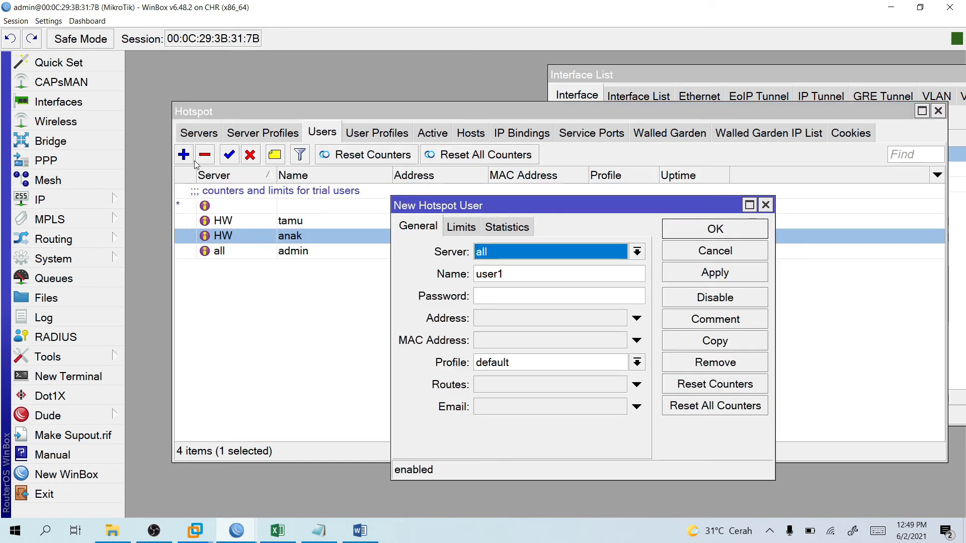
{"action": "left_click", "coordinate": [536, 266]}
{"action": "left_click", "coordinate": [548, 256]}
{"action": "left_click", "coordinate": [553, 265]}
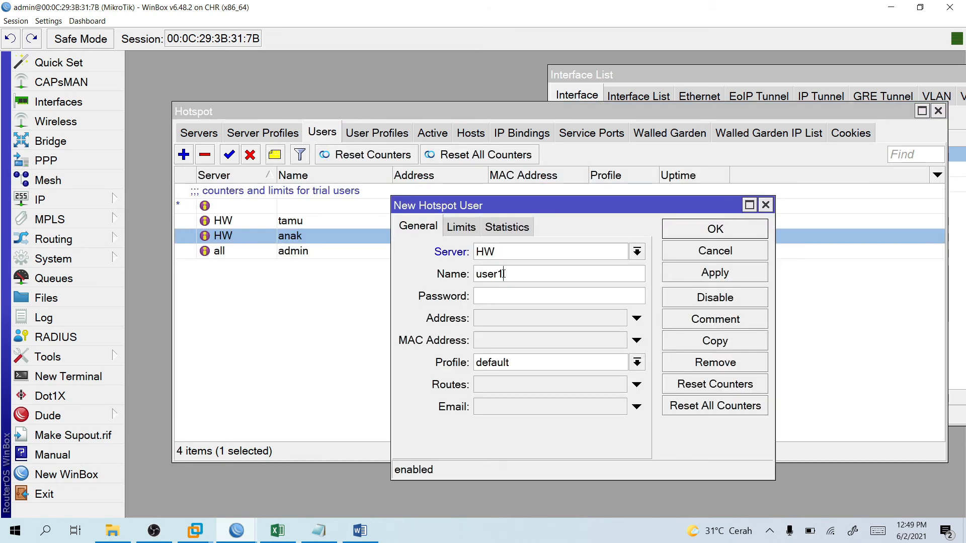
Name the new user 'user', give it a password, and assign the Keluarga profile.
{"action": "left_click", "coordinate": [514, 268]}
{"action": "key", "text": "BackSpace"}
{"action": "left_click", "coordinate": [523, 292]}
{"action": "type", "text": "1234"}
{"action": "left_click", "coordinate": [540, 362]}
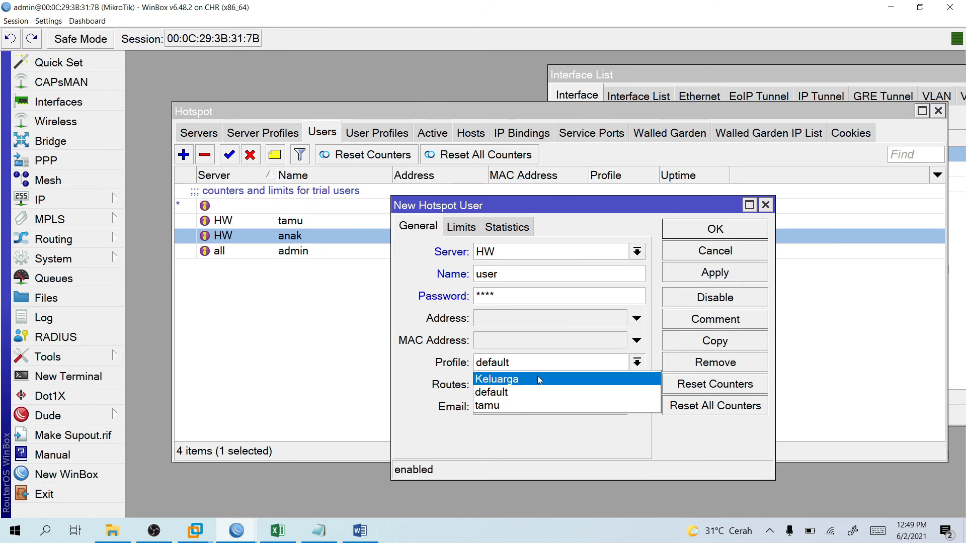
{"action": "left_click", "coordinate": [540, 380]}
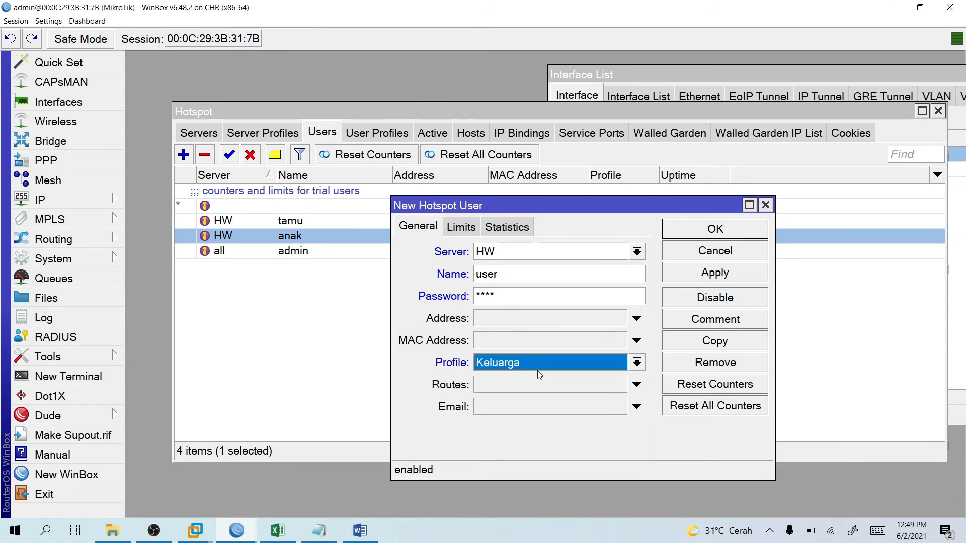
Limit the user to 01:00:00 uptime and 2G total bytes, then save.
{"action": "left_click", "coordinate": [460, 227]}
{"action": "left_click", "coordinate": [509, 254]}
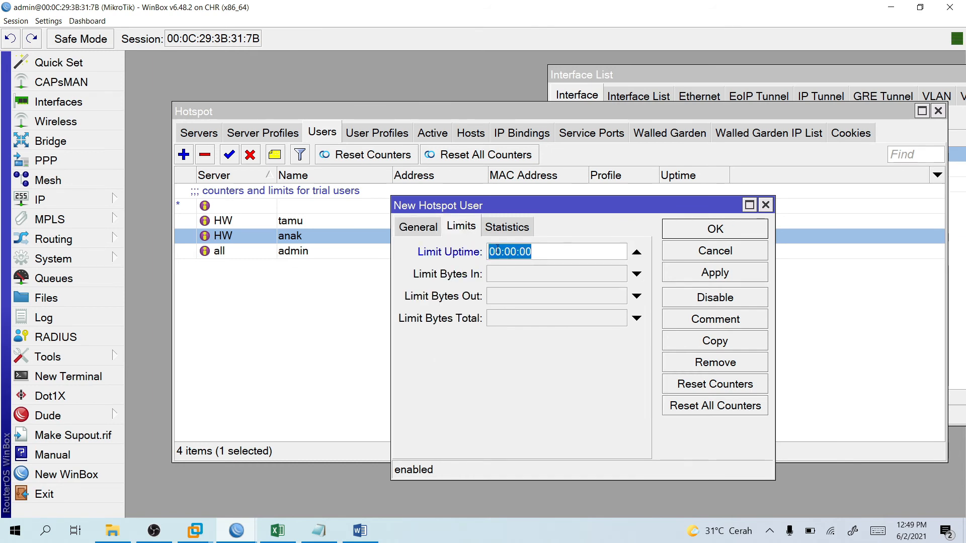
{"action": "left_click", "coordinate": [511, 253]}
{"action": "key", "text": "Delete"}
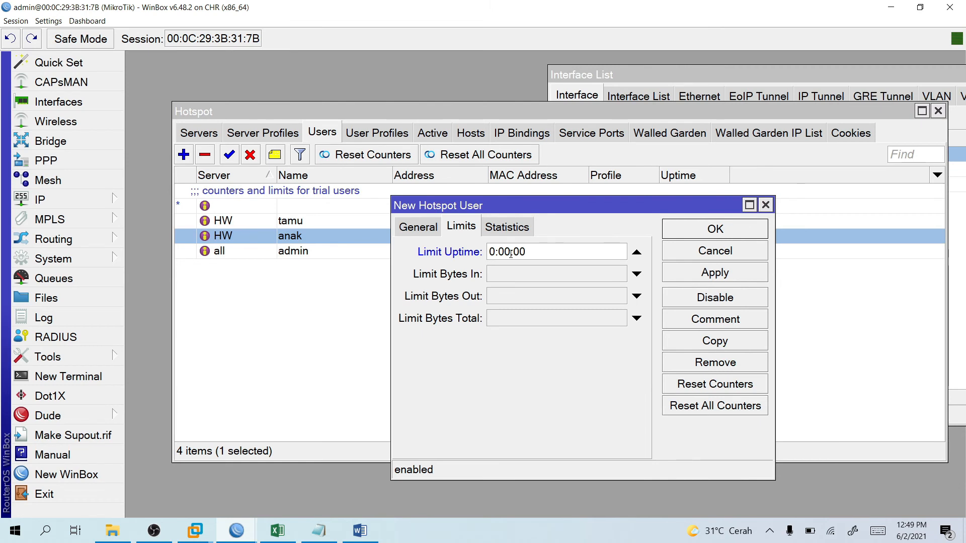
{"action": "type", "text": "1"}
{"action": "left_click", "coordinate": [520, 277]}
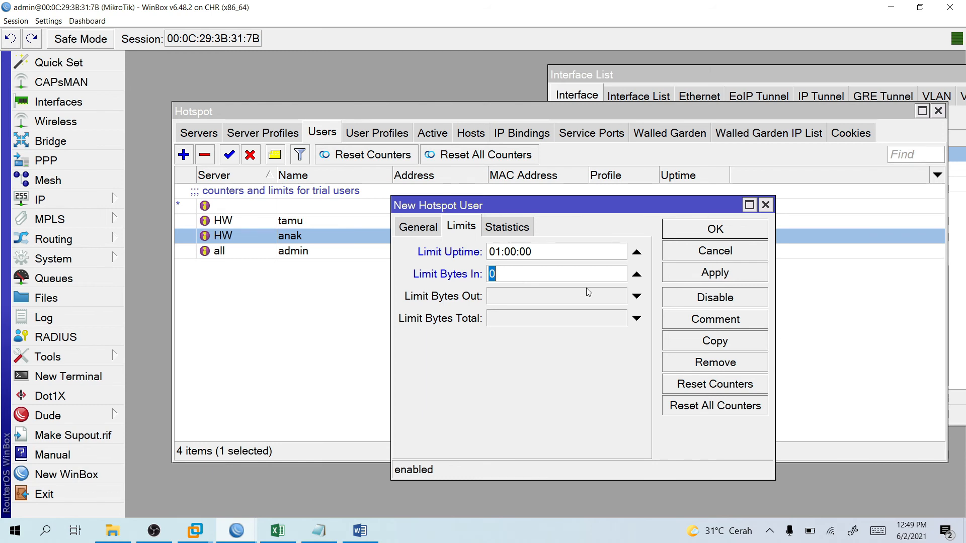
{"action": "left_click", "coordinate": [636, 274]}
{"action": "left_click", "coordinate": [597, 318]}
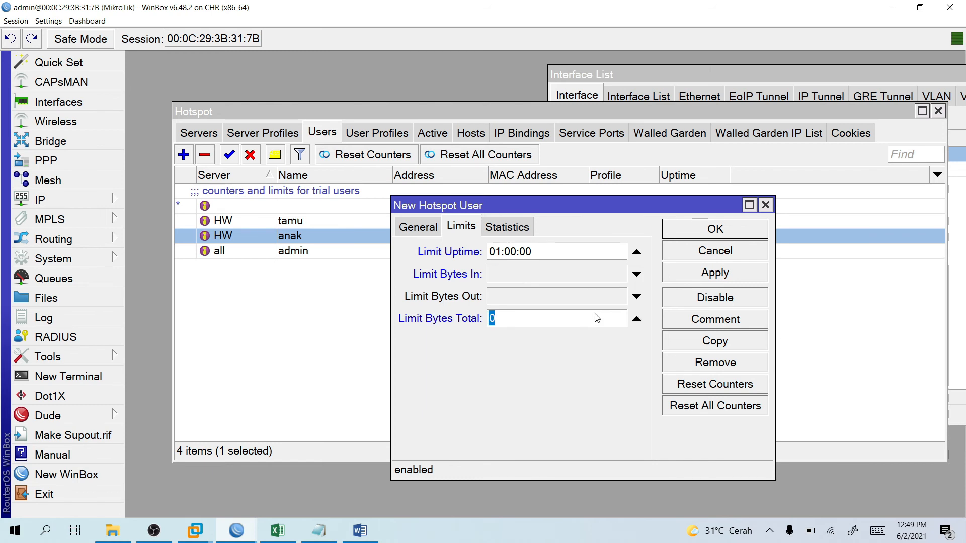
{"action": "type", "text": "2"}
{"action": "type", "text": "0"}
{"action": "key", "text": "BackSpace"}
{"action": "type", "text": "G"}
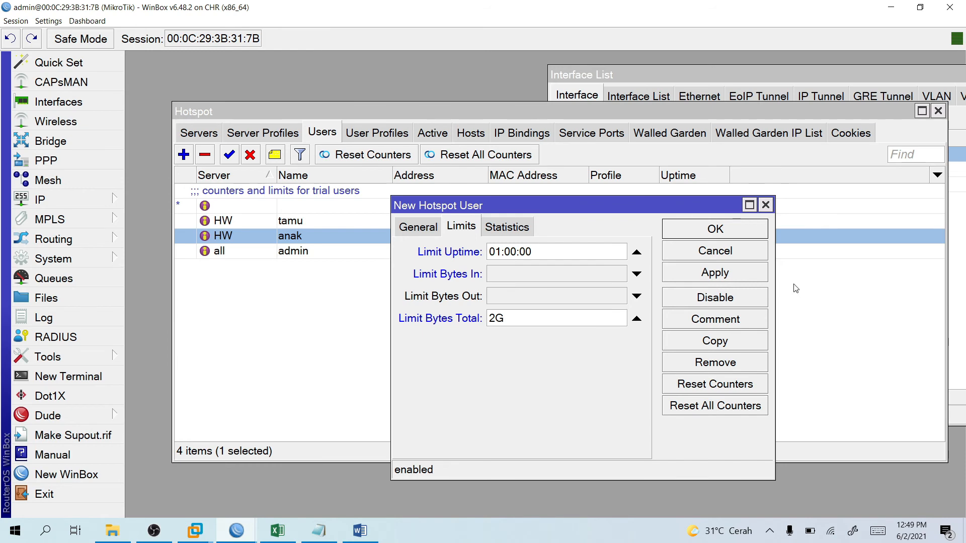
{"action": "left_click", "coordinate": [711, 231]}
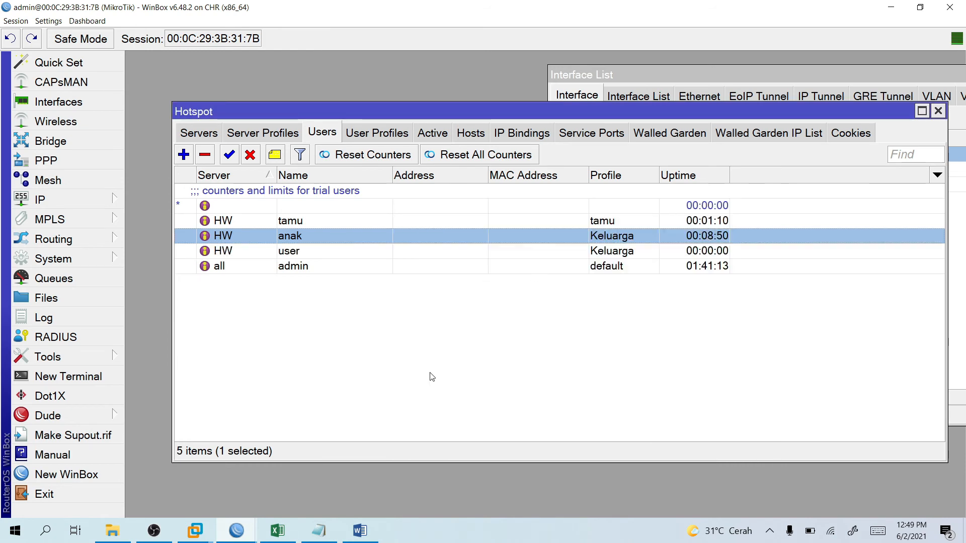
Log the Windows 7 client in as 'user' with its password, reaching status with 1h left.
{"action": "mouse_move", "coordinate": [212, 533]}
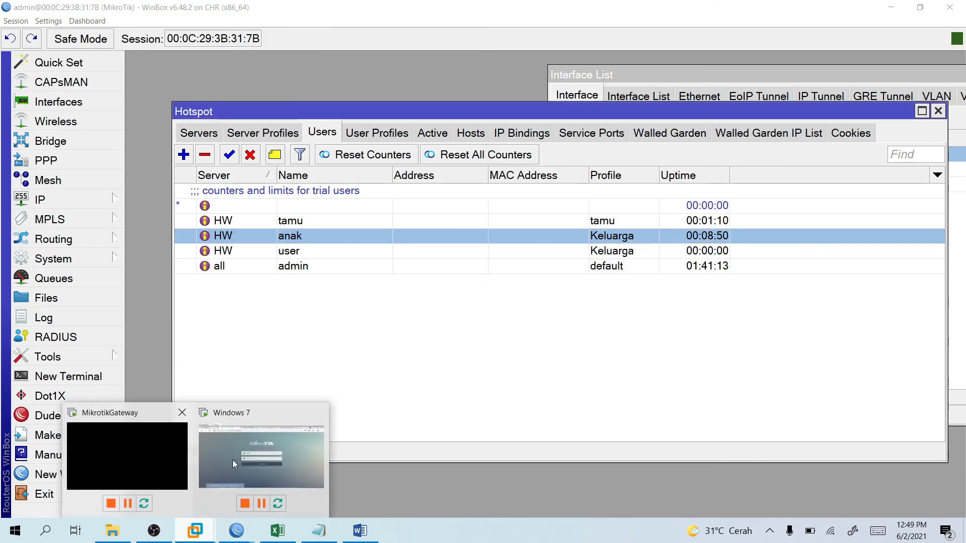
{"action": "left_click", "coordinate": [232, 460]}
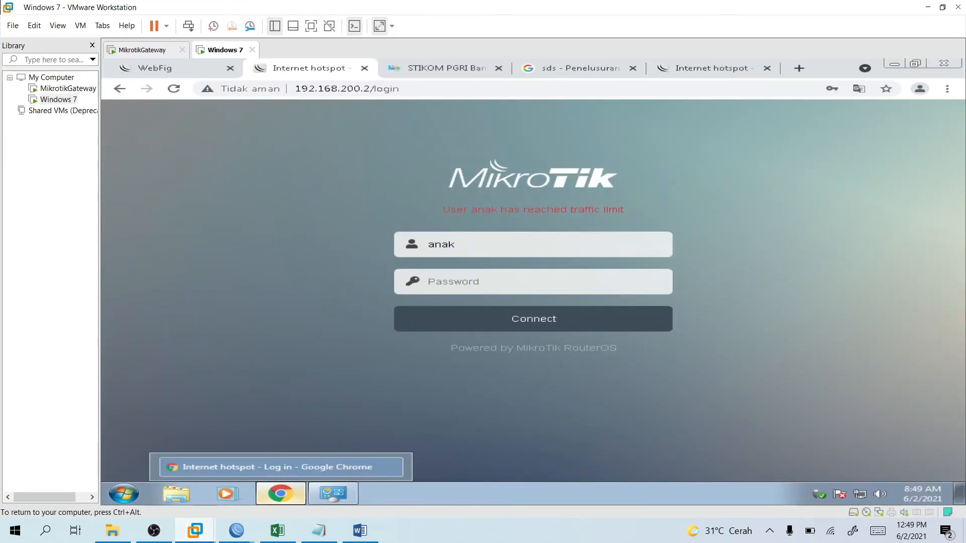
{"action": "double_click", "coordinate": [472, 243]}
{"action": "type", "text": "user"}
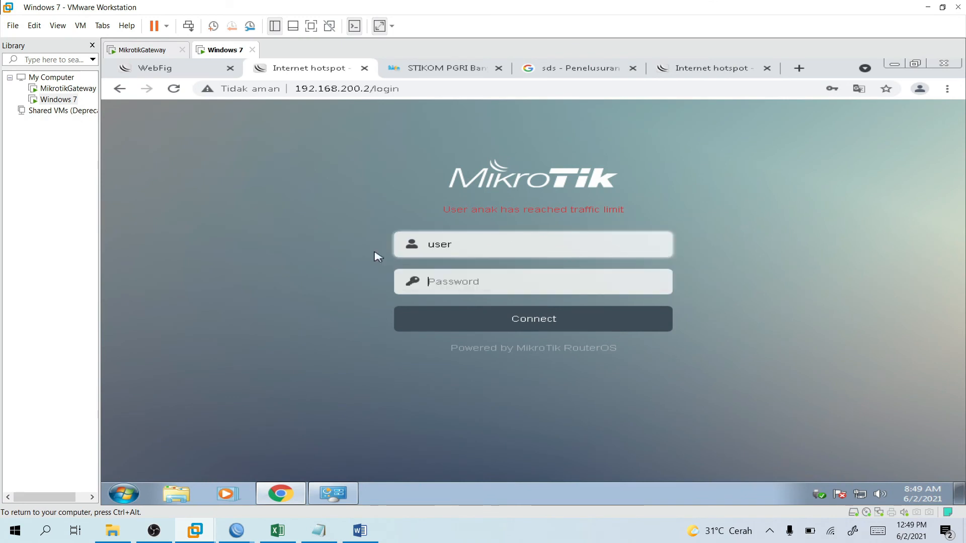
{"action": "key", "text": "Tab"}
{"action": "type", "text": "1234"}
{"action": "key", "text": "Return"}
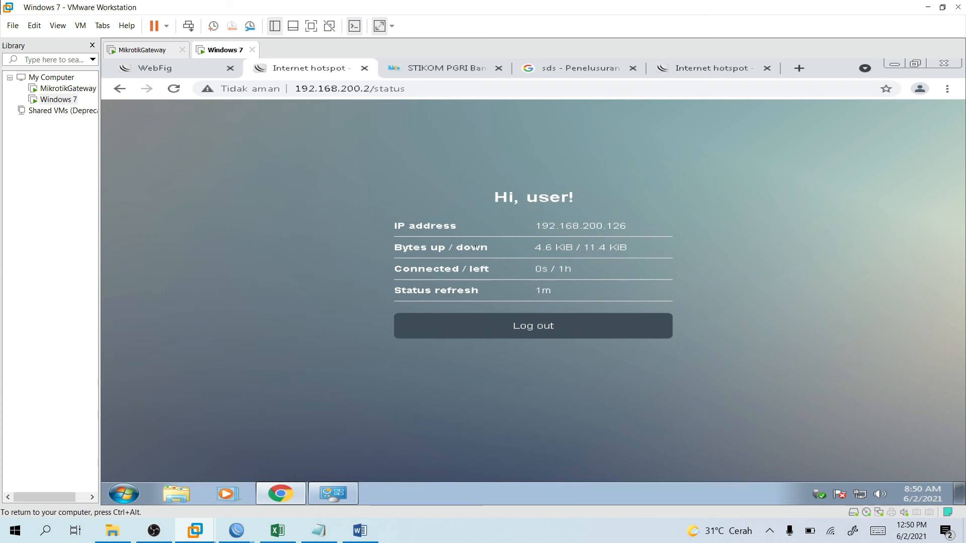
{"action": "left_click", "coordinate": [361, 531]}
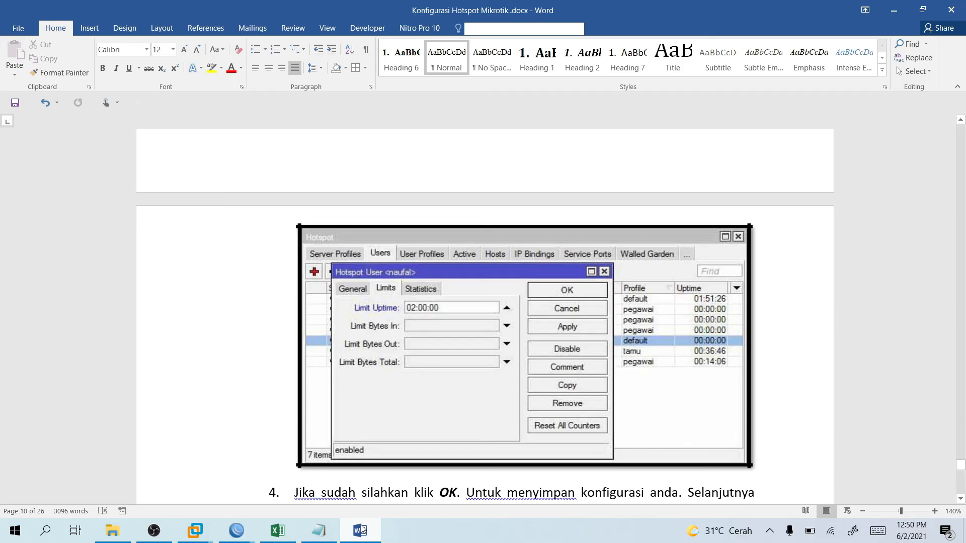
Close the Word guide with changes saved, and close Chrome's STIKOM, search and duplicate hotspot tabs.
{"action": "left_click", "coordinate": [951, 10]}
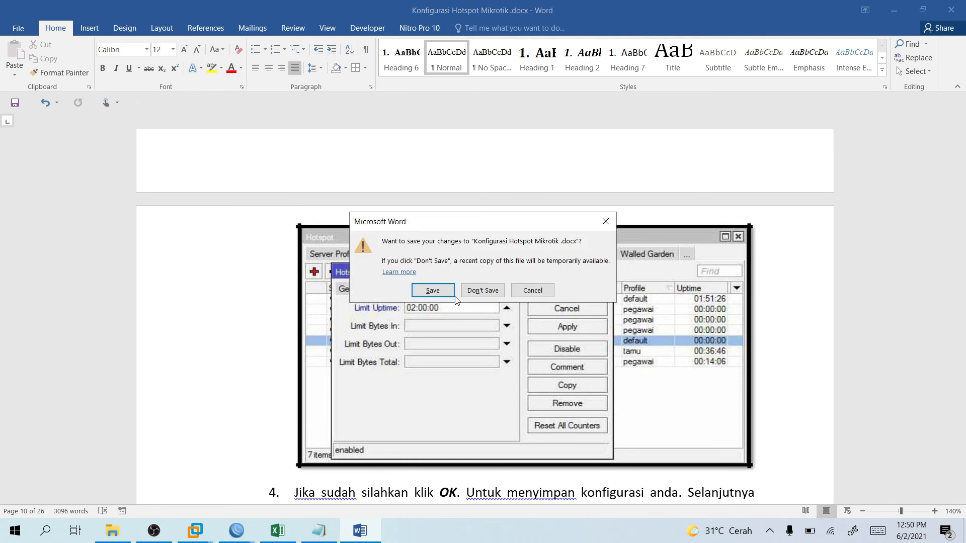
{"action": "left_click", "coordinate": [454, 297]}
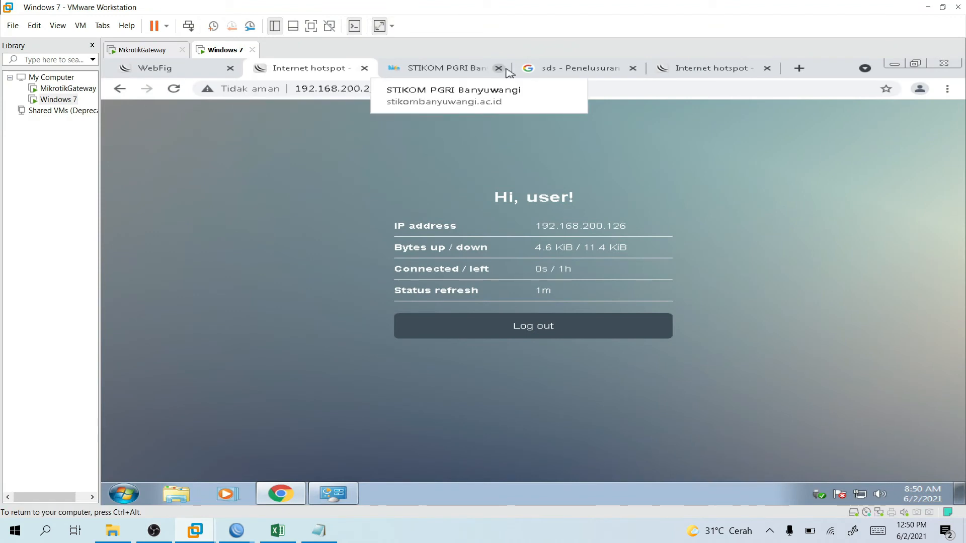
{"action": "left_click", "coordinate": [506, 69]}
{"action": "left_click", "coordinate": [507, 70]}
{"action": "left_click", "coordinate": [507, 69]}
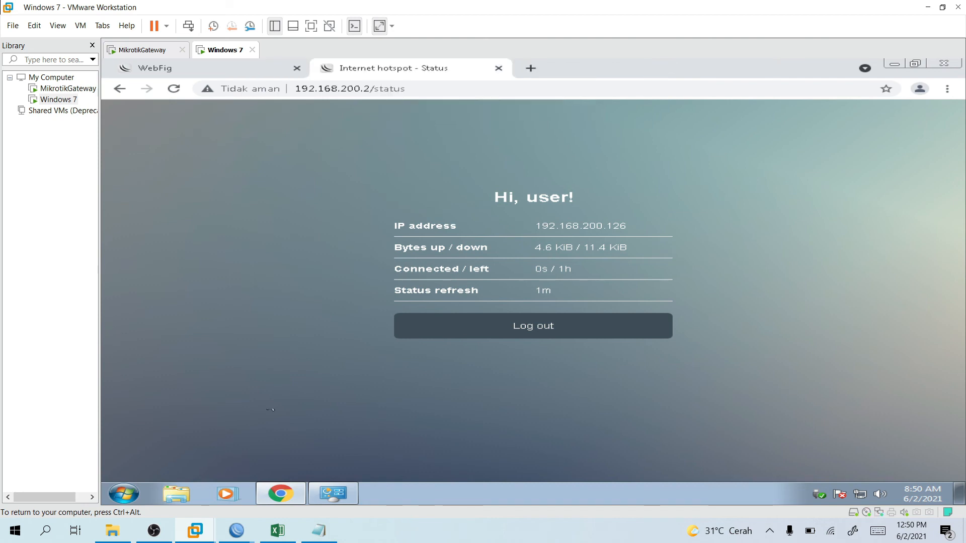
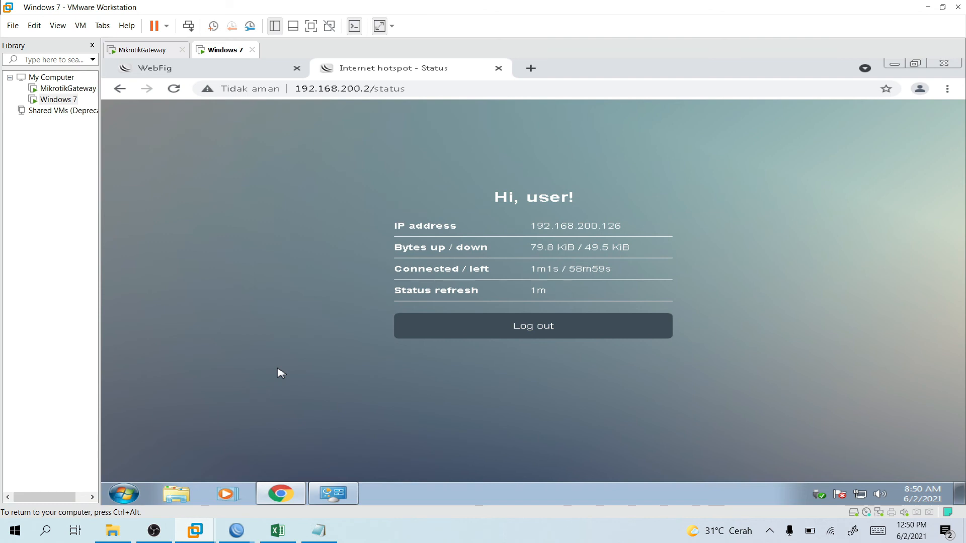
Close the WebFig tab and the Network Connections window in the Windows 7 VM.
{"action": "mouse_move", "coordinate": [280, 493]}
{"action": "left_click", "coordinate": [296, 68]}
{"action": "left_click", "coordinate": [333, 494]}
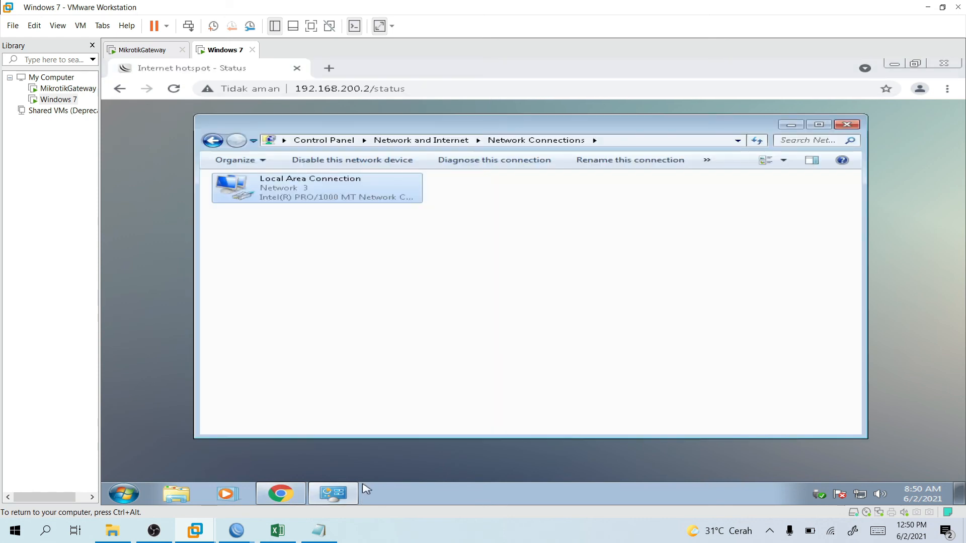
{"action": "left_click", "coordinate": [840, 124]}
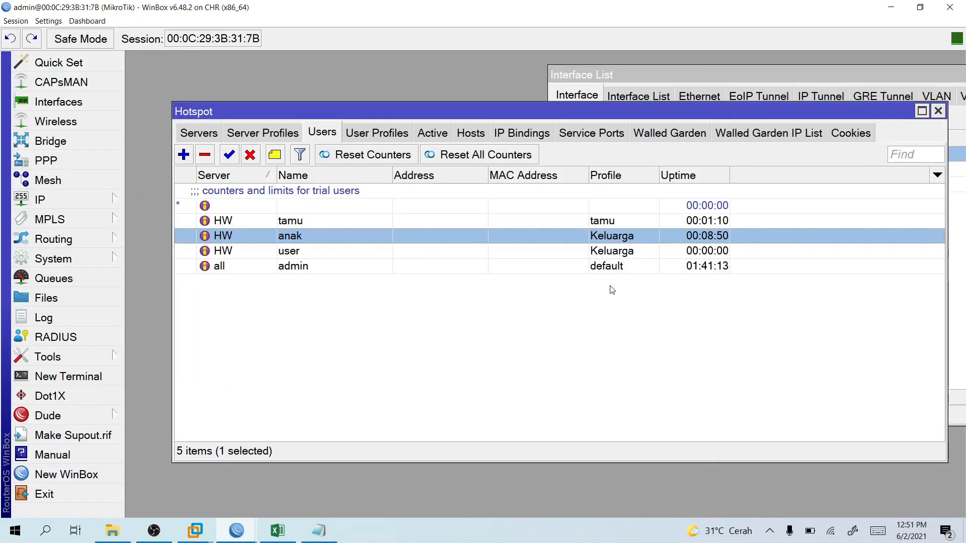
Deselect the anak user and bring the WinBox admin session back to the front.
{"action": "left_click", "coordinate": [611, 290]}
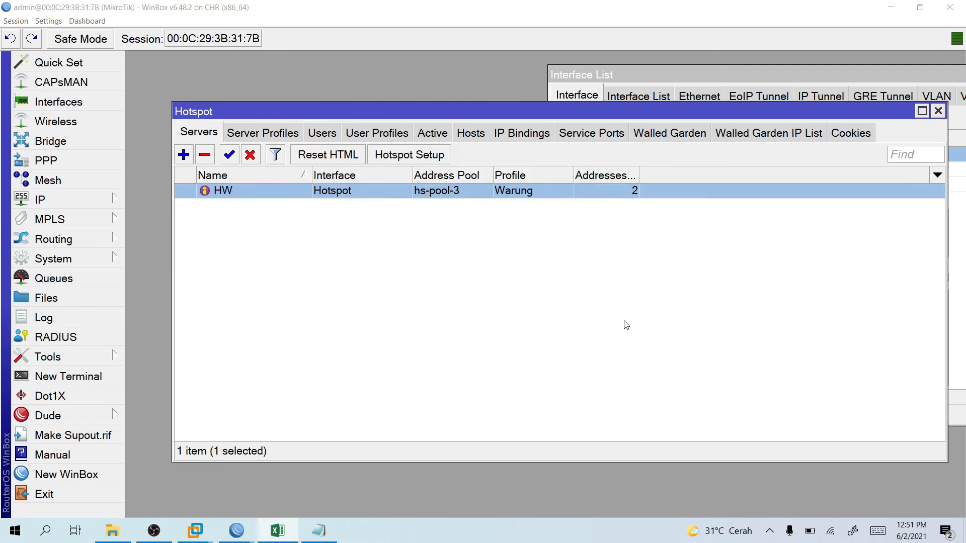
{"action": "key", "text": "alt+Tab"}
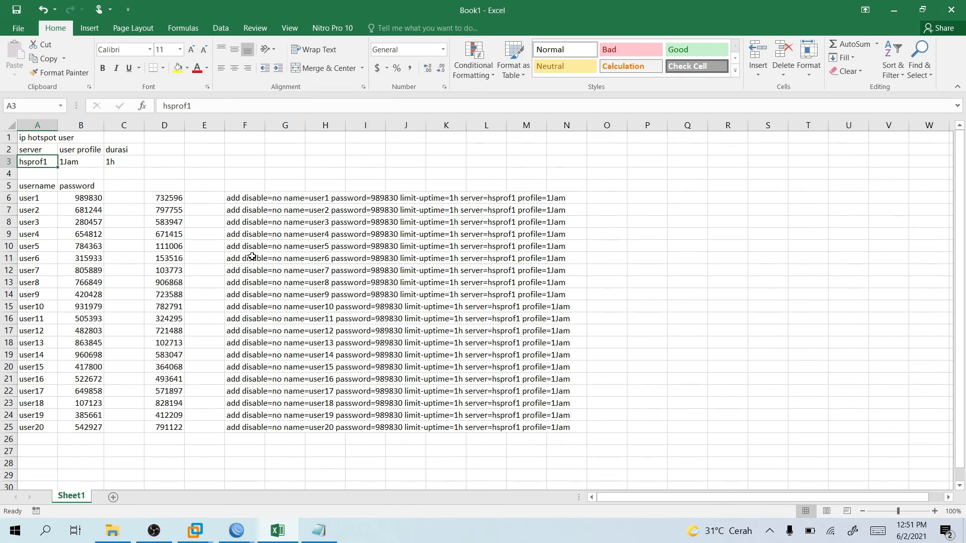
{"action": "left_click", "coordinate": [236, 531]}
{"action": "left_click", "coordinate": [255, 488]}
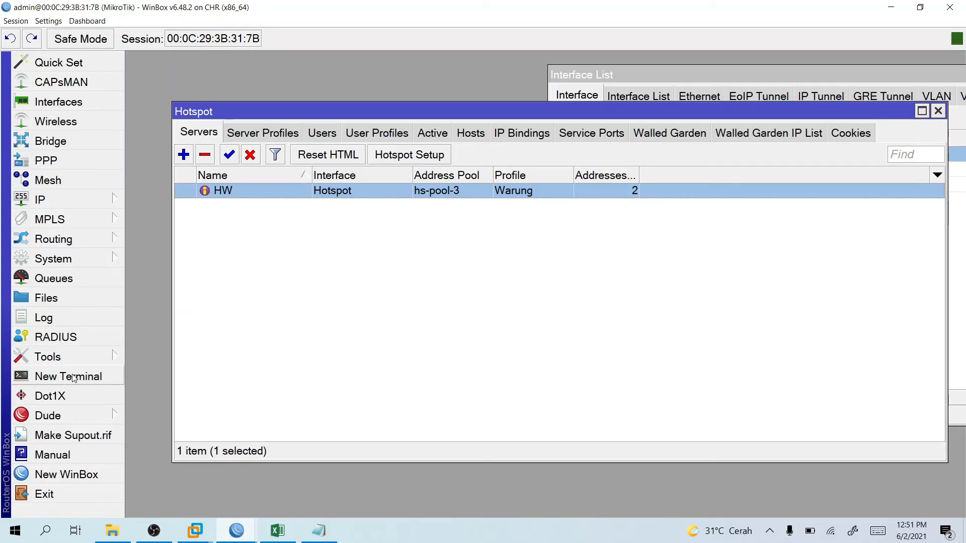
Open a new router terminal at the /ip hotspot user prompt, then return to Excel.
{"action": "left_click", "coordinate": [71, 377]}
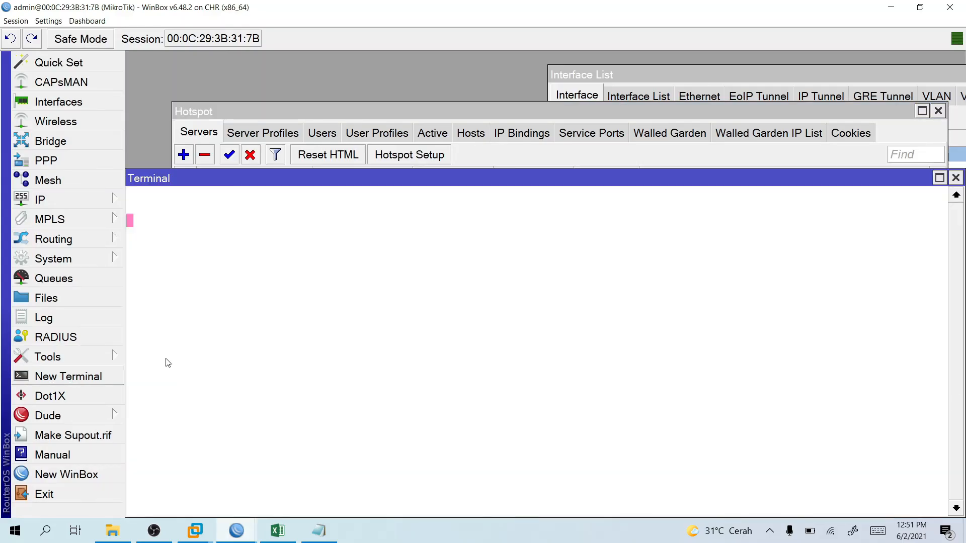
{"action": "type", "text": "IP"}
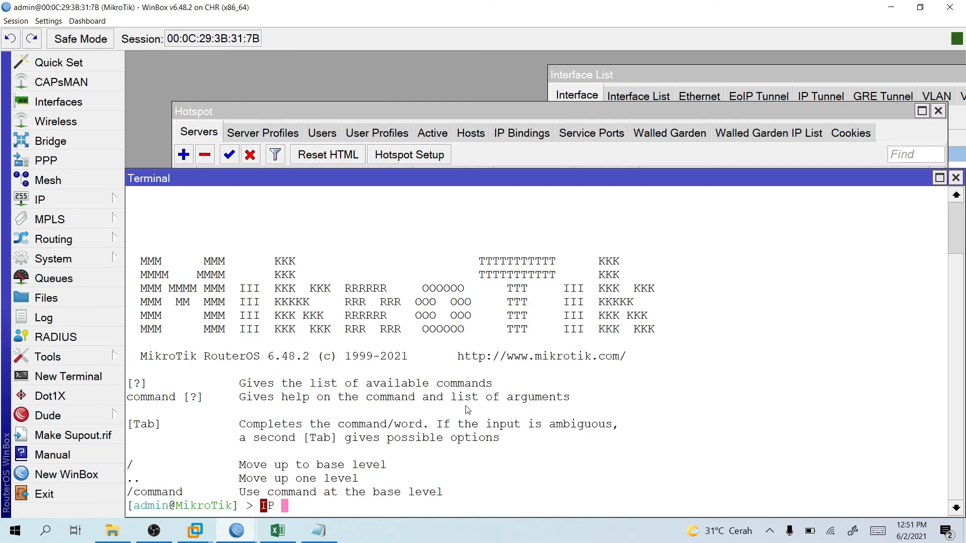
{"action": "key", "text": "BackSpace"}
{"action": "key", "text": "BackSpace"}
{"action": "key", "text": "BackSpace"}
{"action": "type", "text": "ip hot"}
{"action": "key", "text": "Tab"}
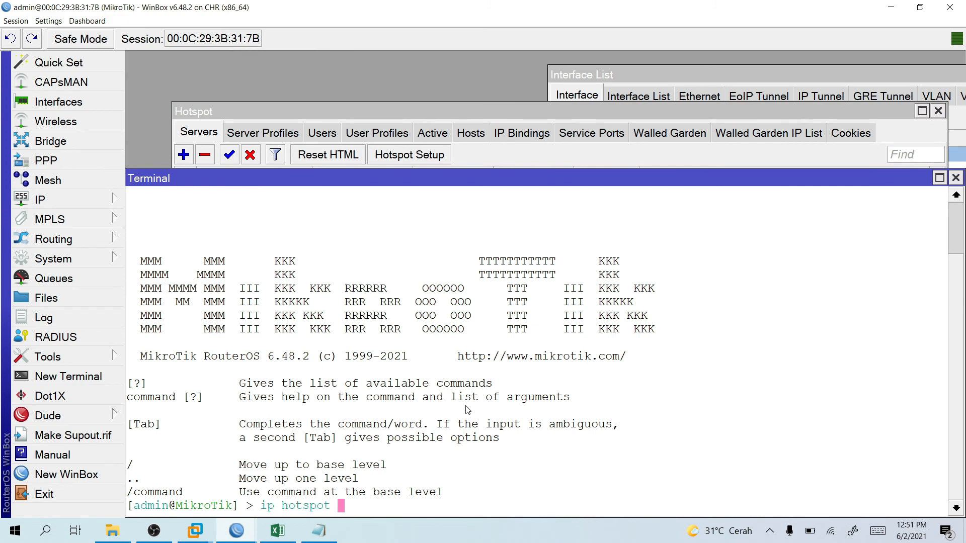
{"action": "type", "text": "use"}
{"action": "type", "text": "r"}
{"action": "key", "text": "Return"}
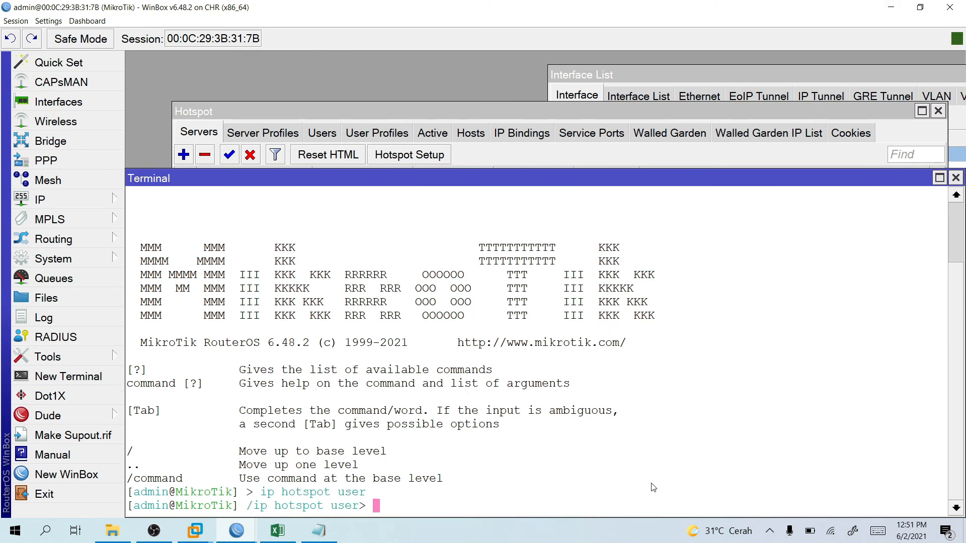
{"action": "left_click", "coordinate": [283, 532]}
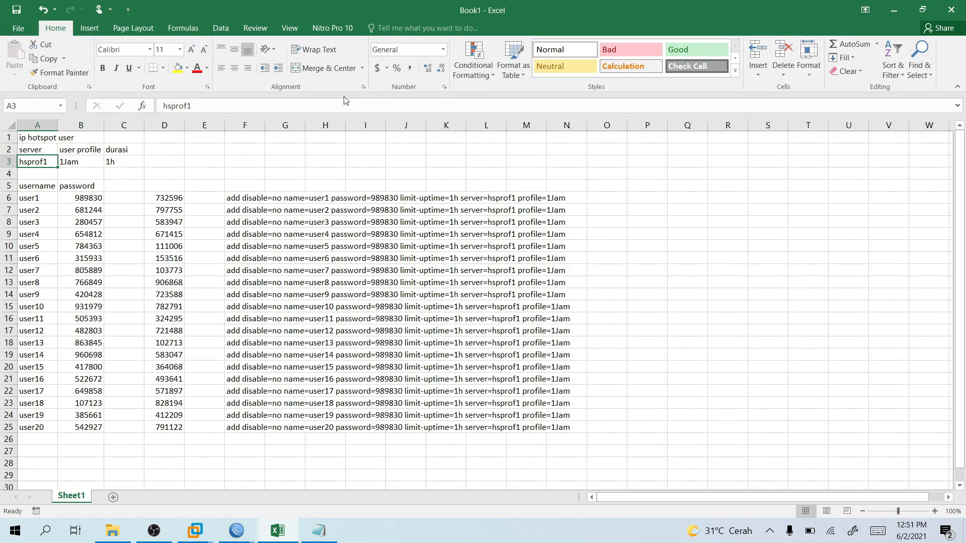
Enter guru1 and guru2 in A6:A7 and extend the username series down to guru20.
{"action": "left_click", "coordinate": [44, 200]}
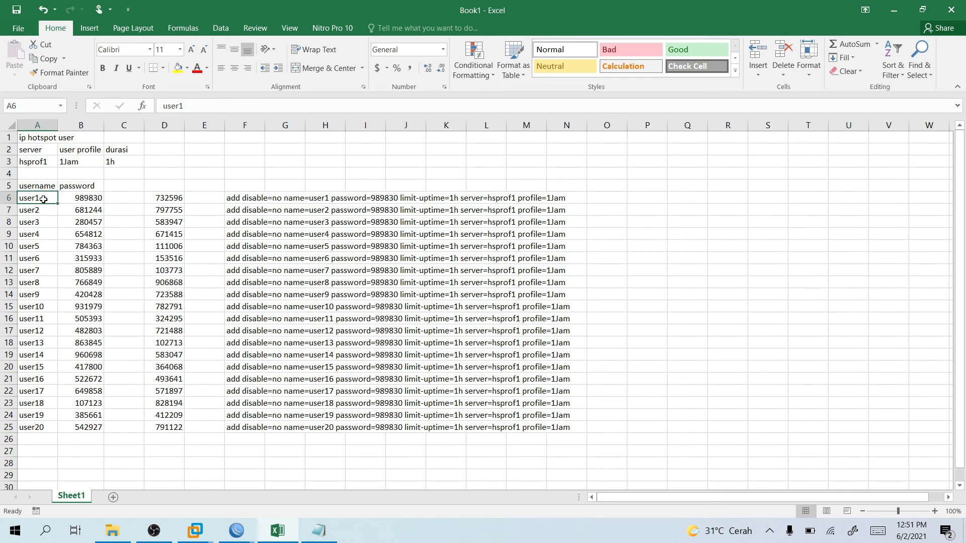
{"action": "type", "text": "guru"}
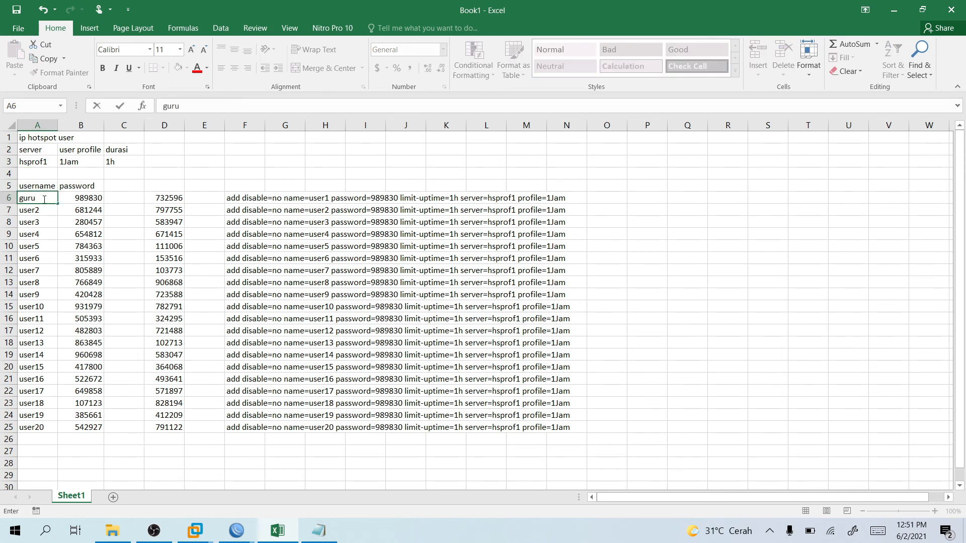
{"action": "key", "text": "Return"}
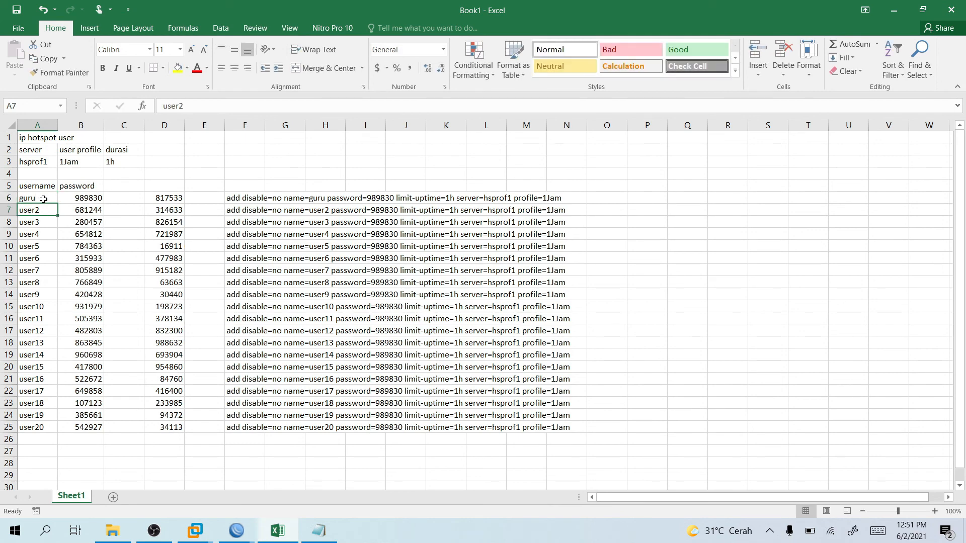
{"action": "double_click", "coordinate": [44, 199]}
{"action": "type", "text": "1"}
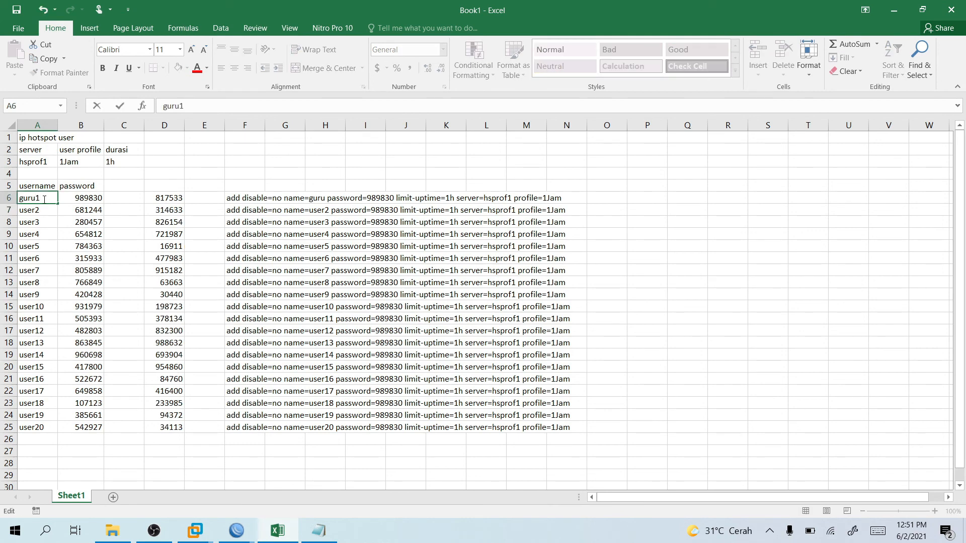
{"action": "key", "text": "Return"}
{"action": "type", "text": "guru1"}
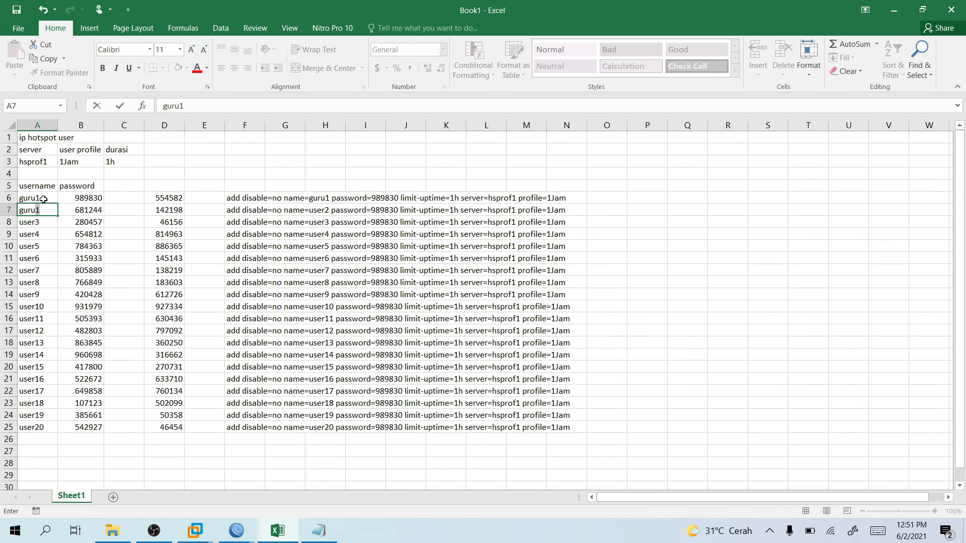
{"action": "type", "text": "2"}
{"action": "left_click_drag", "start_coordinate": [44, 199], "coordinate": [53, 437]}
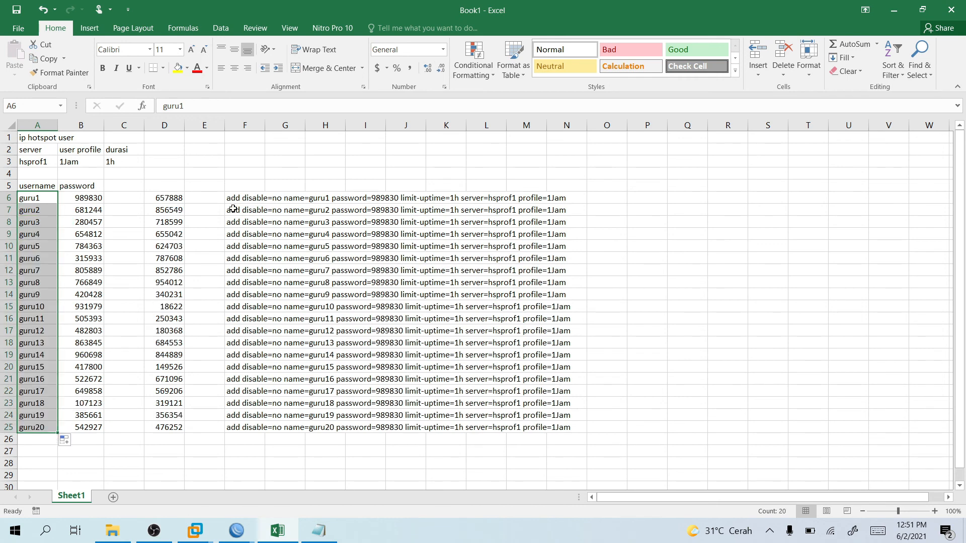
{"action": "left_click", "coordinate": [80, 203]}
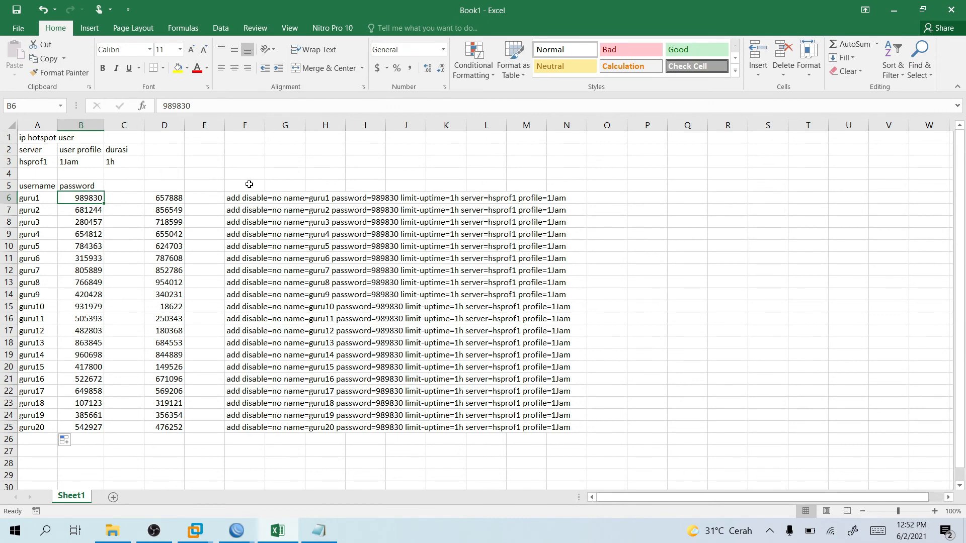
Edit D6 to =RANDBETWEEN(2020,2021) and fill it down to D25.
{"action": "left_click", "coordinate": [181, 199]}
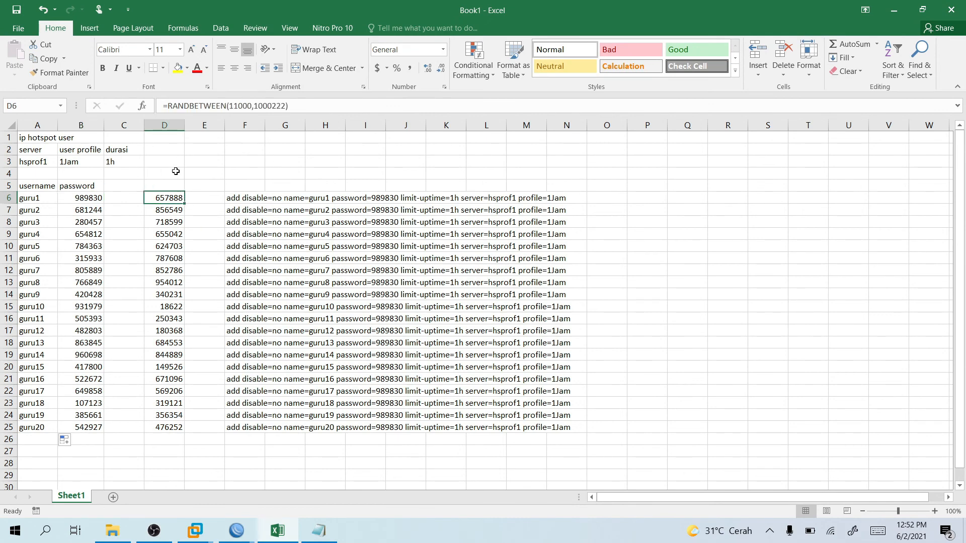
{"action": "left_click_drag", "start_coordinate": [174, 108], "coordinate": [247, 102]}
{"action": "left_click", "coordinate": [250, 104]}
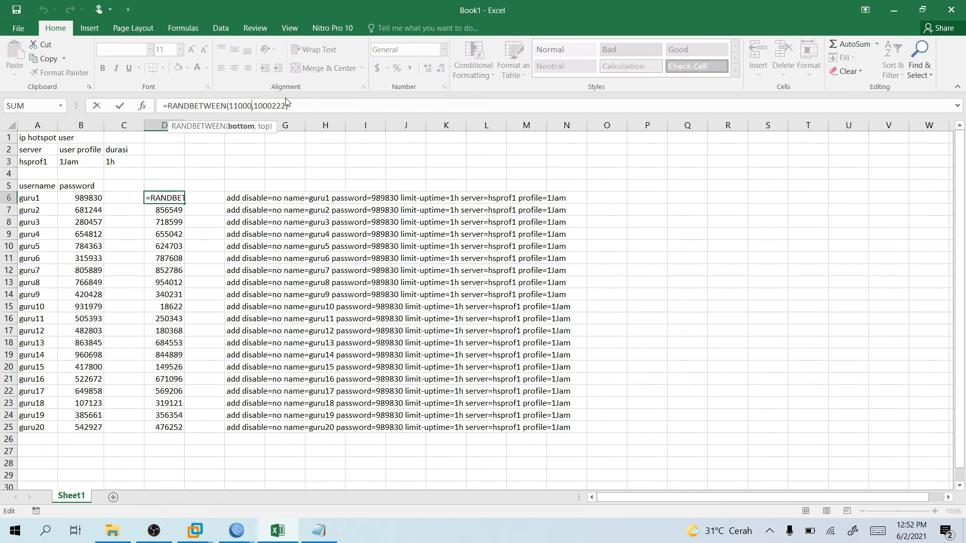
{"action": "key", "text": "BackSpace"}
{"action": "key", "text": "BackSpace"}
{"action": "key", "text": "BackSpace"}
{"action": "key", "text": "BackSpace"}
{"action": "key", "text": "BackSpace"}
{"action": "type", "text": "2020"}
{"action": "key", "text": "Right"}
{"action": "key", "text": "Delete"}
{"action": "key", "text": "Delete"}
{"action": "key", "text": "Delete"}
{"action": "key", "text": "Delete"}
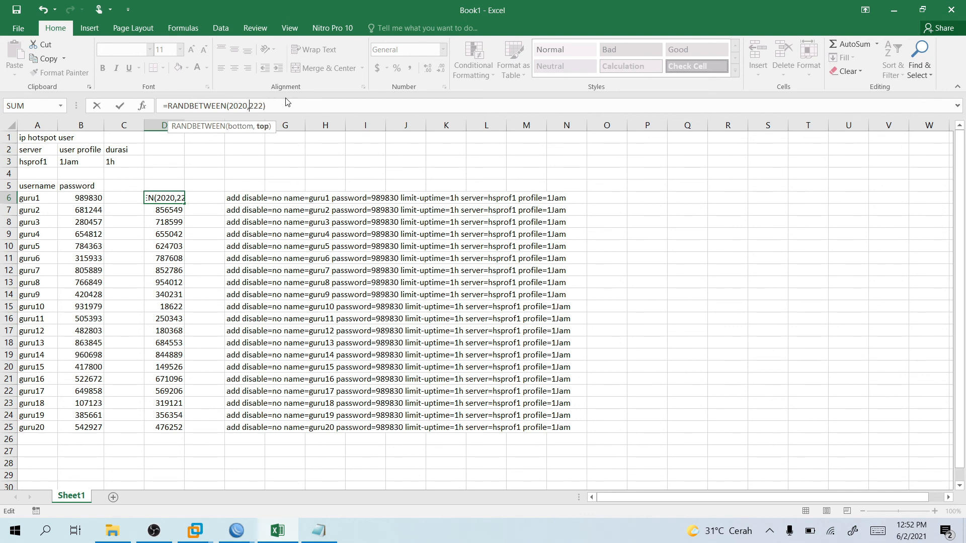
{"action": "key", "text": "Delete"}
{"action": "type", "text": "2021"}
{"action": "key", "text": "Return"}
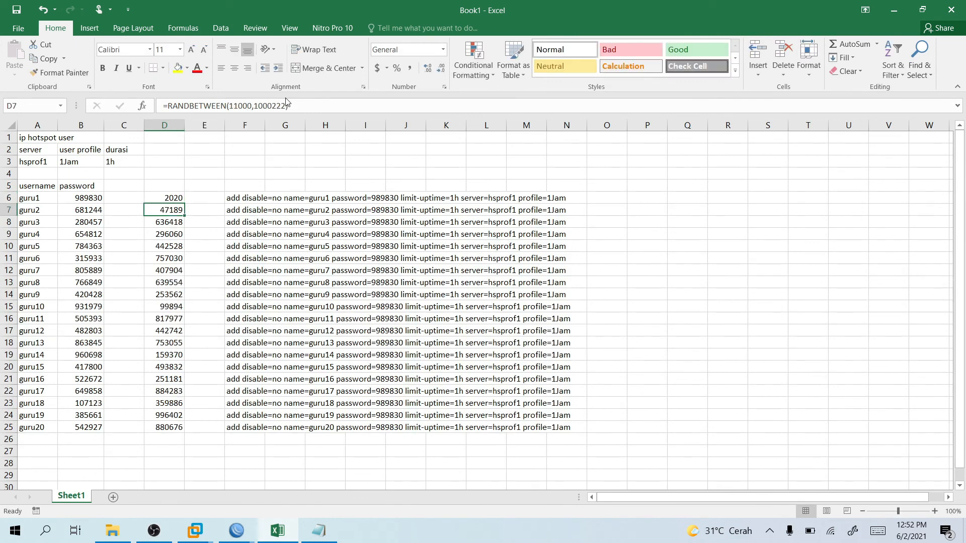
{"action": "left_click", "coordinate": [179, 200]}
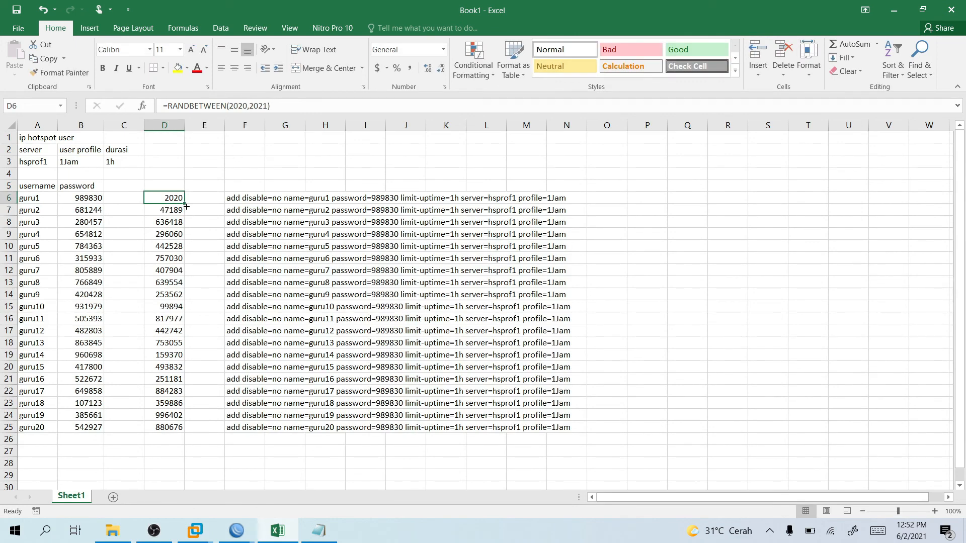
{"action": "left_click_drag", "start_coordinate": [185, 203], "coordinate": [193, 433]}
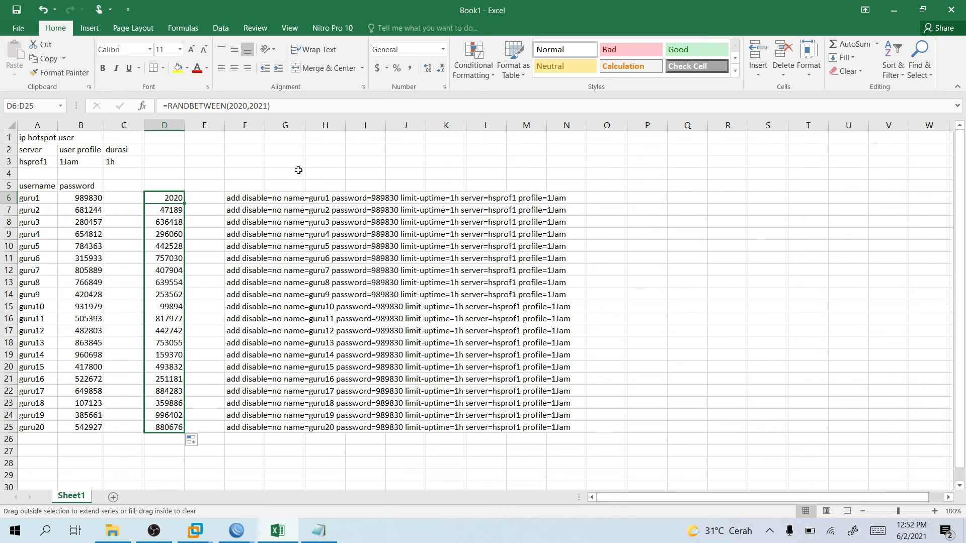
Change D6's upper bound to 2200 and refill the formula down to D25.
{"action": "left_click", "coordinate": [250, 107]}
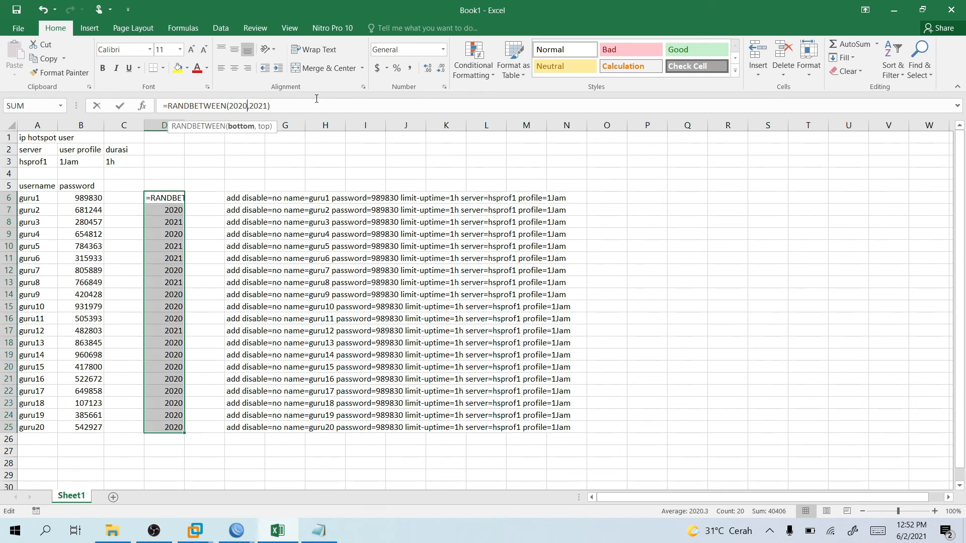
{"action": "key", "text": "Right"}
{"action": "key", "text": "Right"}
{"action": "key", "text": "Right"}
{"action": "key", "text": "Right"}
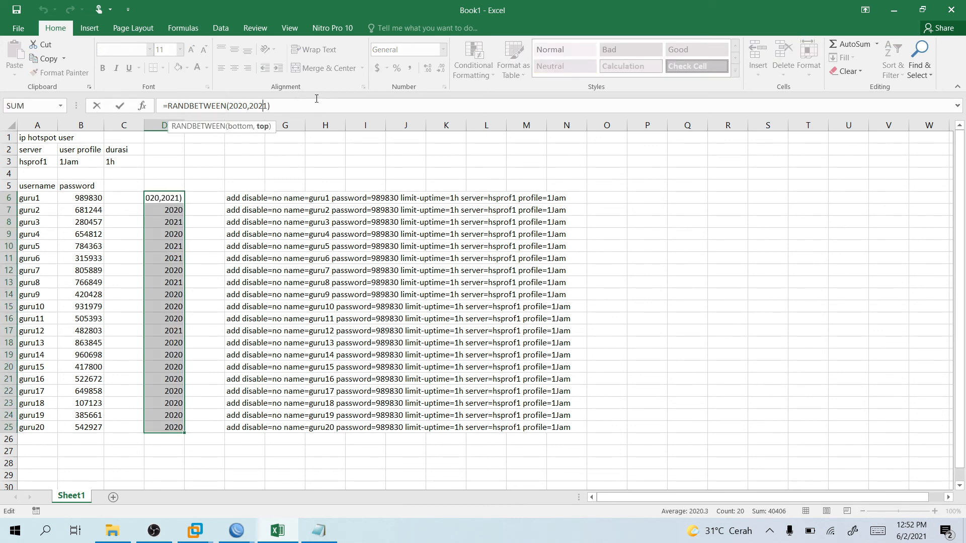
{"action": "key", "text": "Delete"}
{"action": "key", "text": "BackSpace"}
{"action": "key", "text": "BackSpace"}
{"action": "type", "text": "200"}
{"action": "key", "text": "Return"}
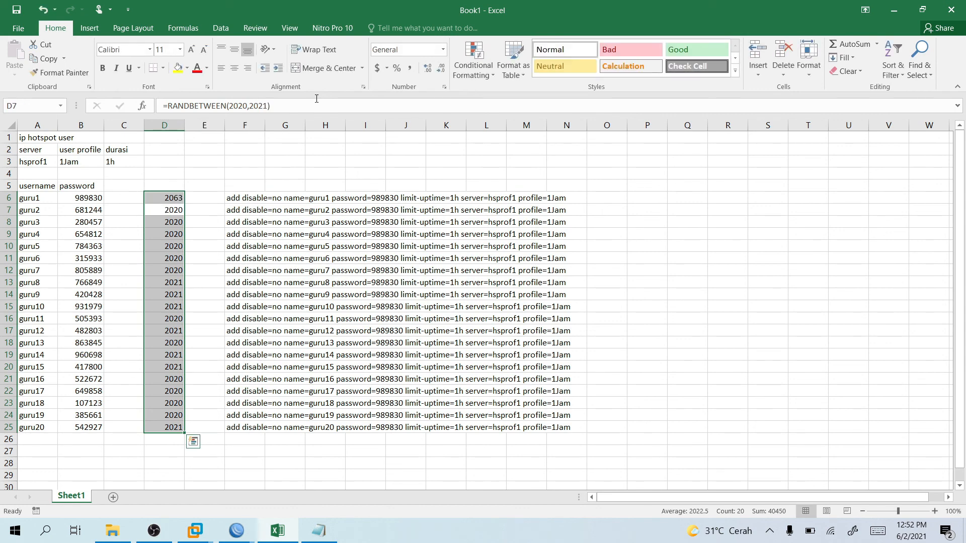
{"action": "left_click", "coordinate": [175, 197]}
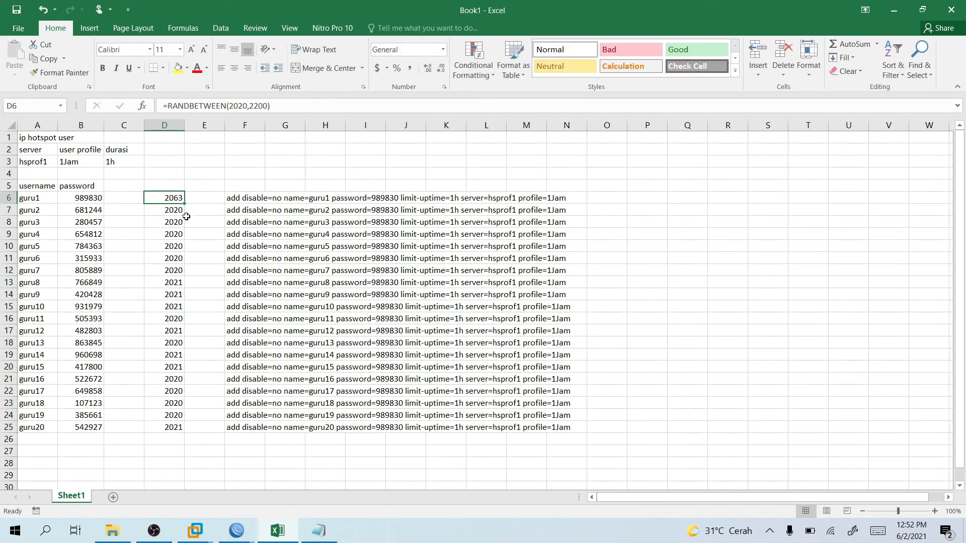
{"action": "left_click_drag", "start_coordinate": [186, 206], "coordinate": [193, 432]}
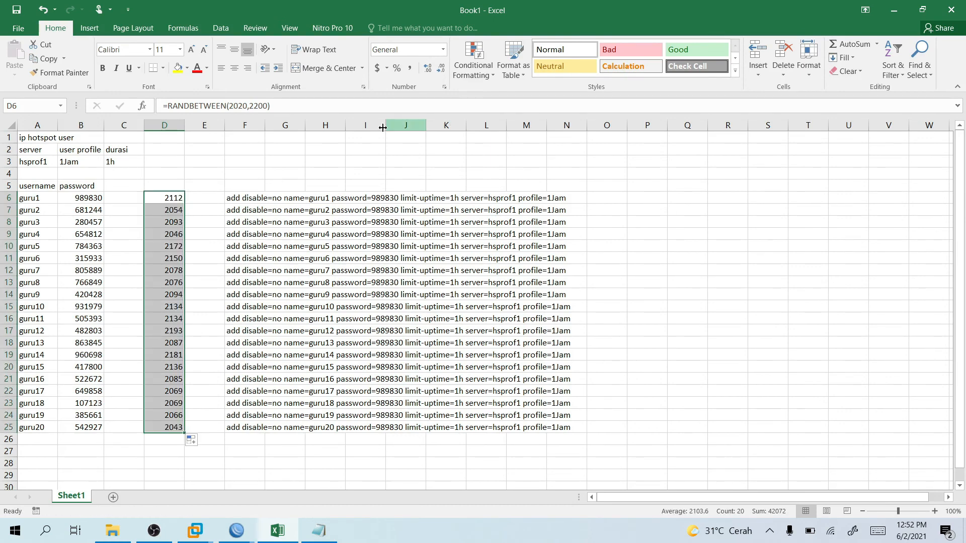
Rework D6's lower bound to give RANDBETWEEN(2020,2200) and refill down to D25.
{"action": "left_click", "coordinate": [248, 107]}
{"action": "key", "text": "BackSpace"}
{"action": "key", "text": "BackSpace"}
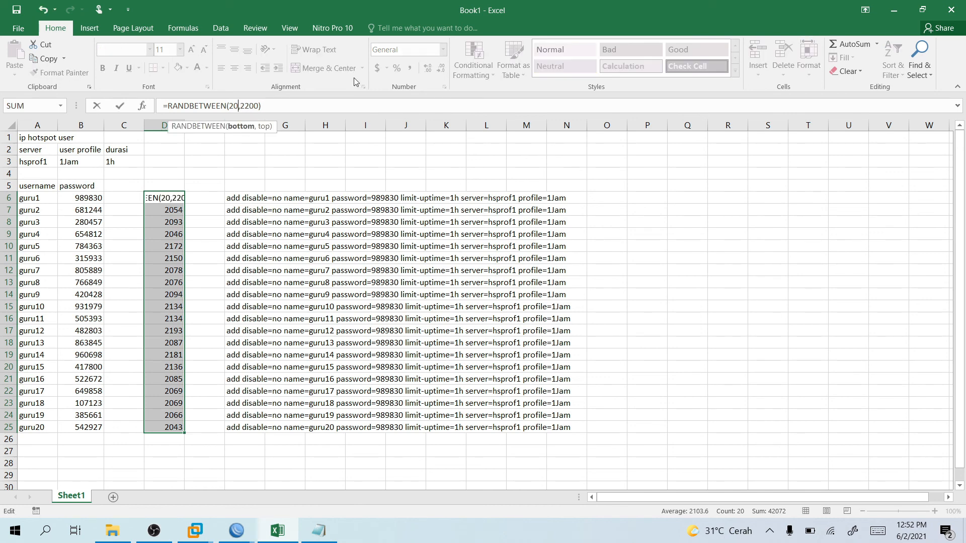
{"action": "type", "text": "20"}
{"action": "key", "text": "Return"}
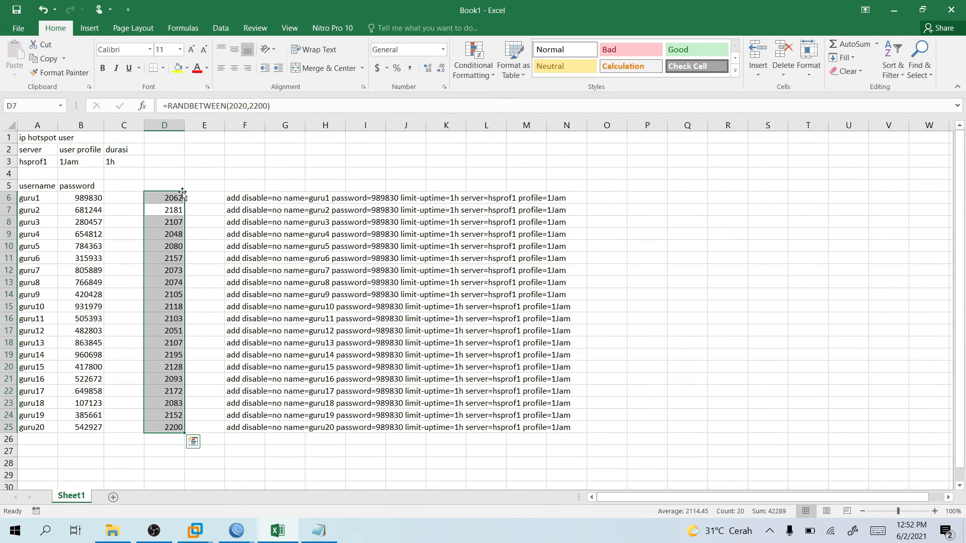
{"action": "left_click", "coordinate": [180, 199]}
{"action": "left_click_drag", "start_coordinate": [185, 204], "coordinate": [186, 431]}
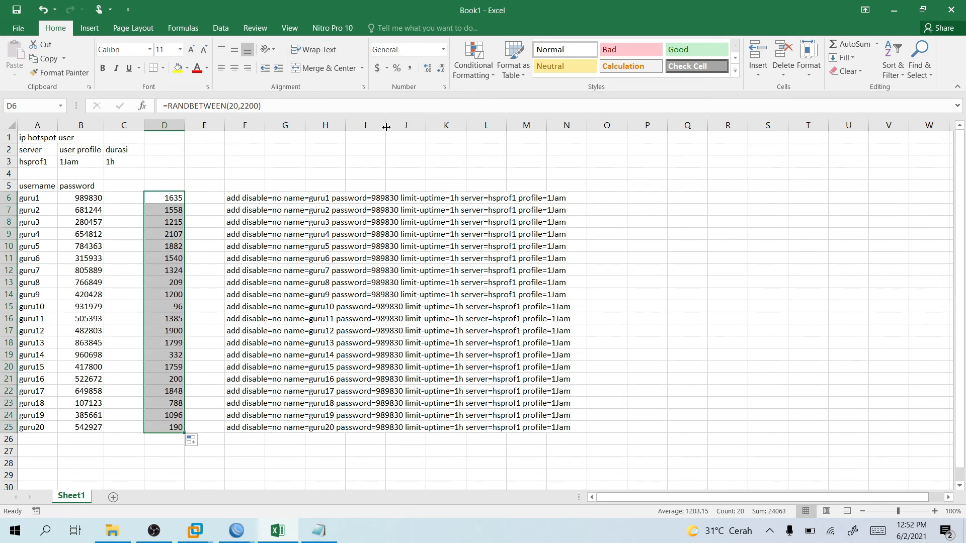
Change D6's formula to =RANDBETWEEN(201010,1112200).
{"action": "left_click", "coordinate": [251, 107]}
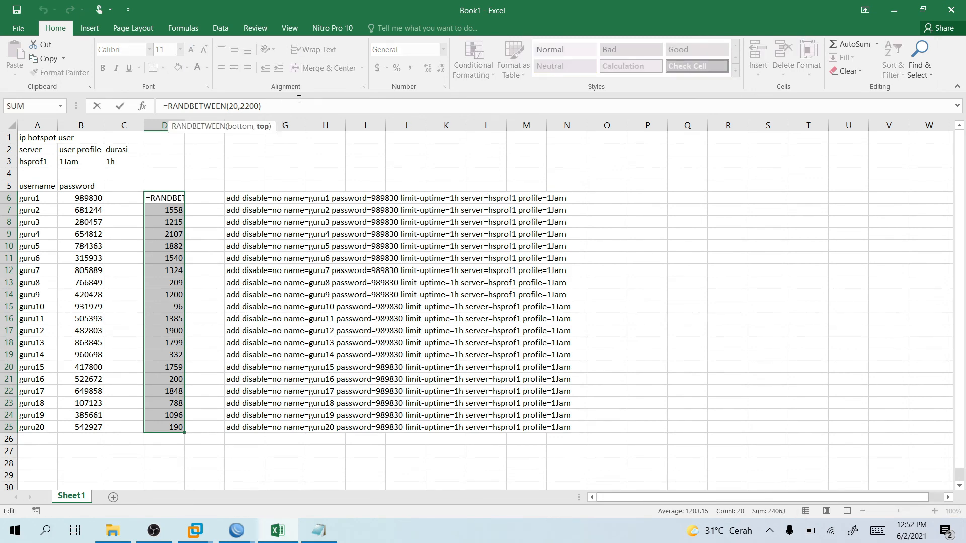
{"action": "key", "text": "BackSpace"}
{"action": "key", "text": "BackSpace"}
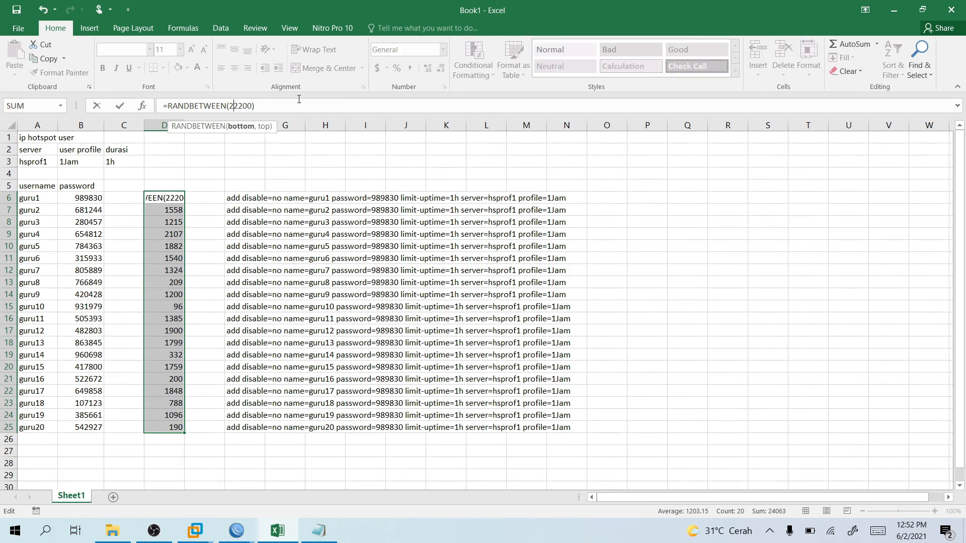
{"action": "type", "text": "01010,"}
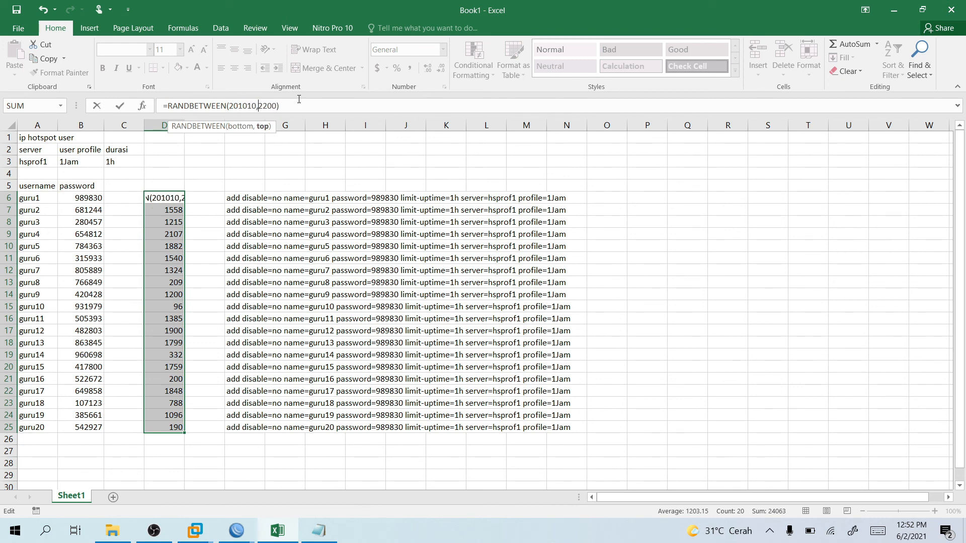
{"action": "type", "text": "111"}
{"action": "key", "text": "Return"}
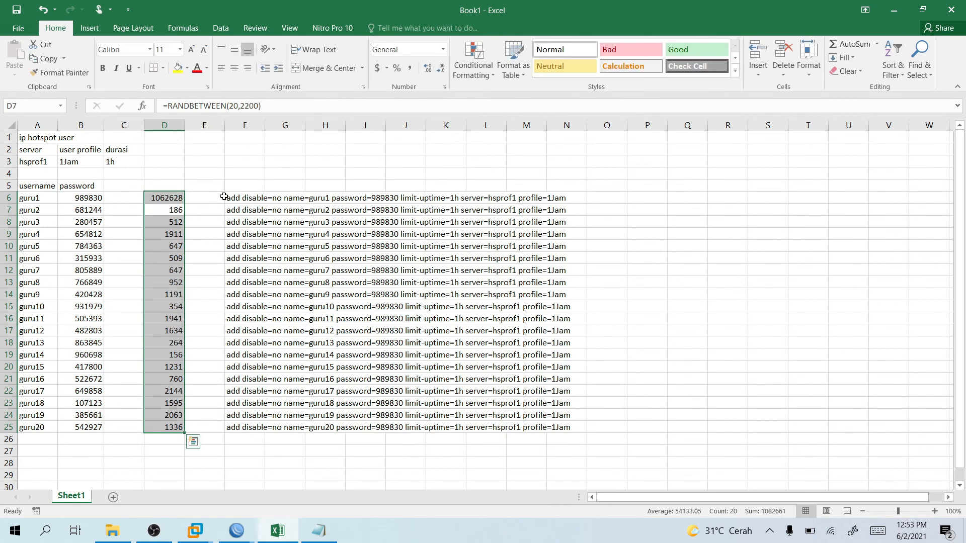
Fill the new formula down to D25 and paste the numbers as values into passwords B6:B25.
{"action": "left_click", "coordinate": [177, 200]}
{"action": "left_click_drag", "start_coordinate": [184, 204], "coordinate": [187, 432]}
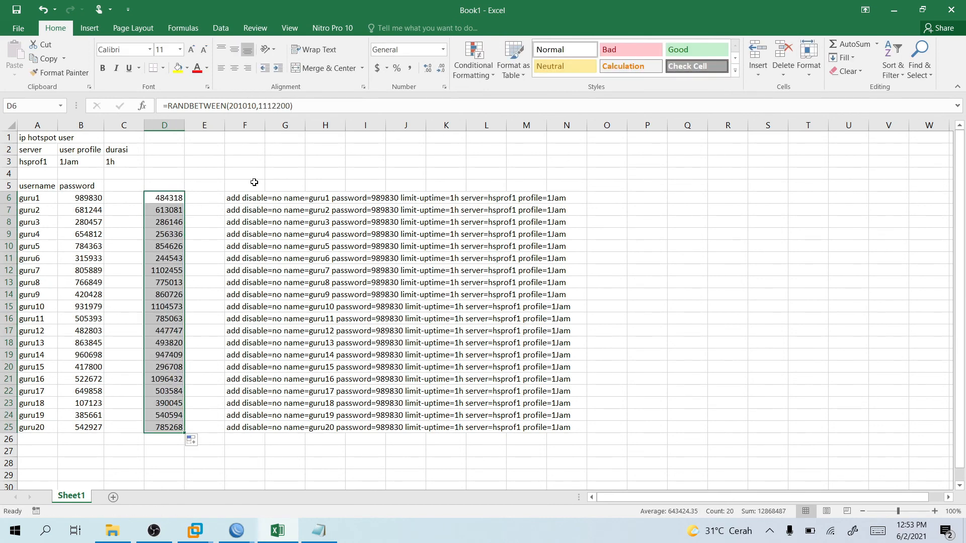
{"action": "key", "text": "ctrl+c"}
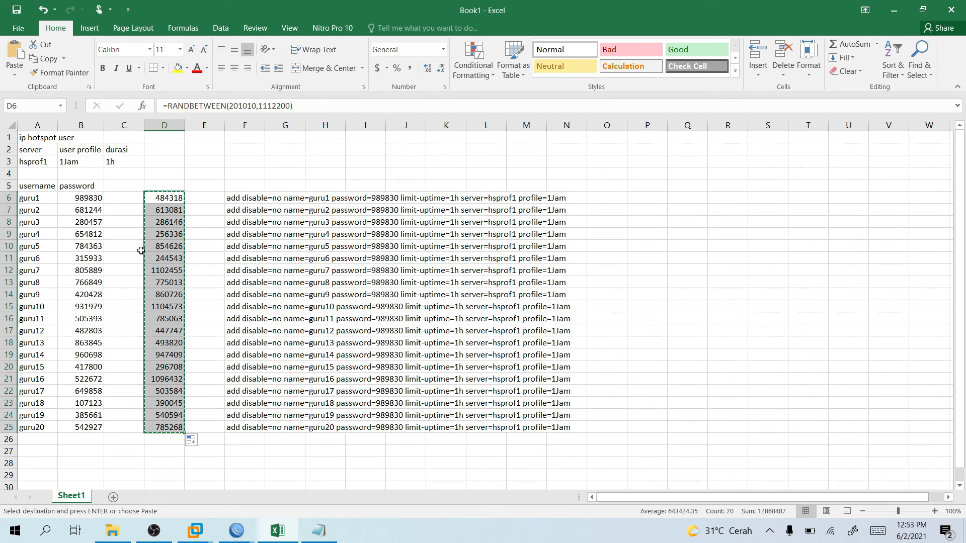
{"action": "left_click", "coordinate": [85, 199]}
{"action": "right_click", "coordinate": [85, 200]}
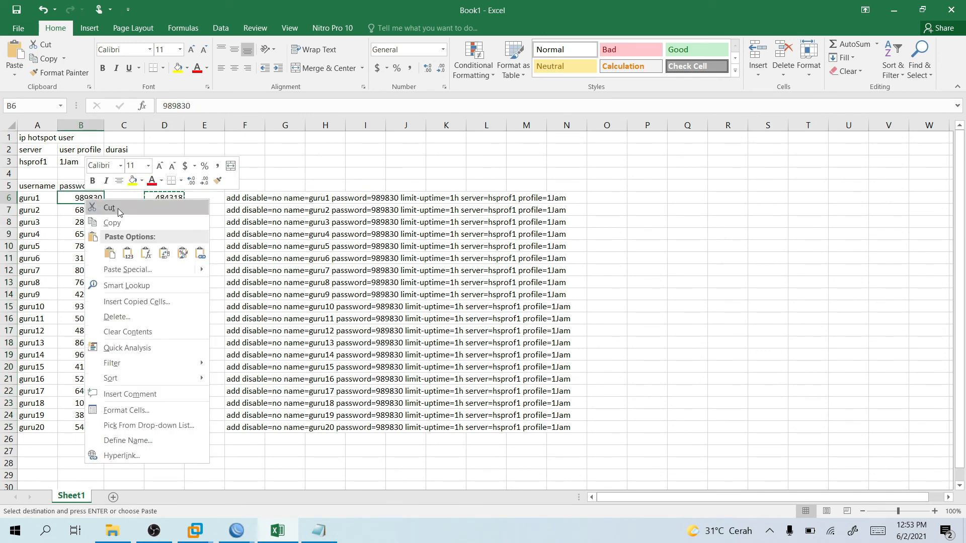
{"action": "left_click", "coordinate": [128, 254]}
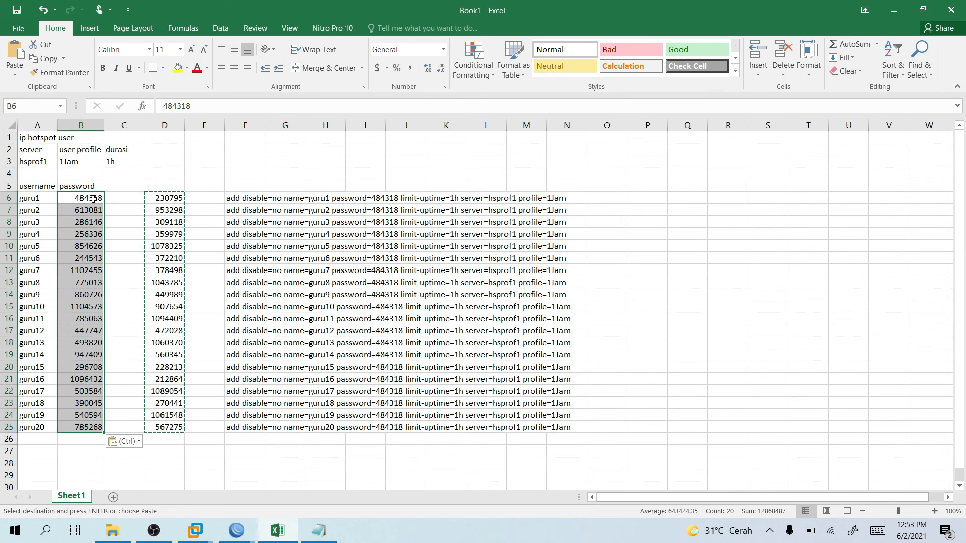
{"action": "left_click", "coordinate": [166, 198]}
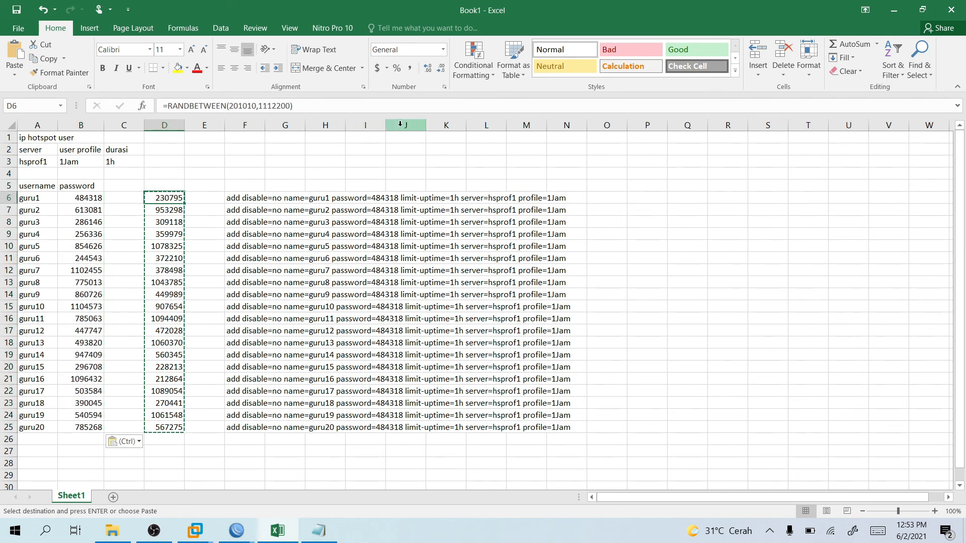
Set the server name in cell A3 to HW.
{"action": "left_click", "coordinate": [45, 161]}
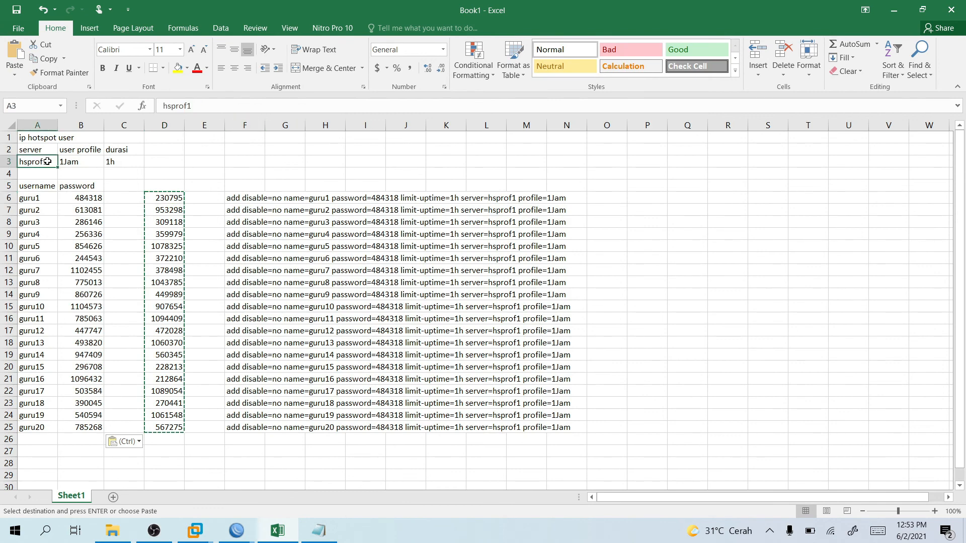
{"action": "type", "text": "HW"}
{"action": "key", "text": "Return"}
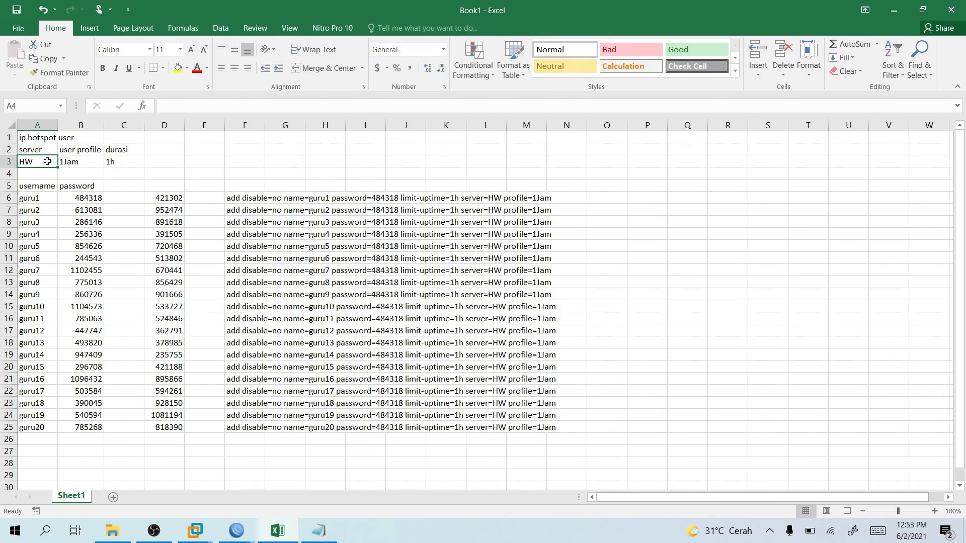
{"action": "left_click", "coordinate": [86, 162]}
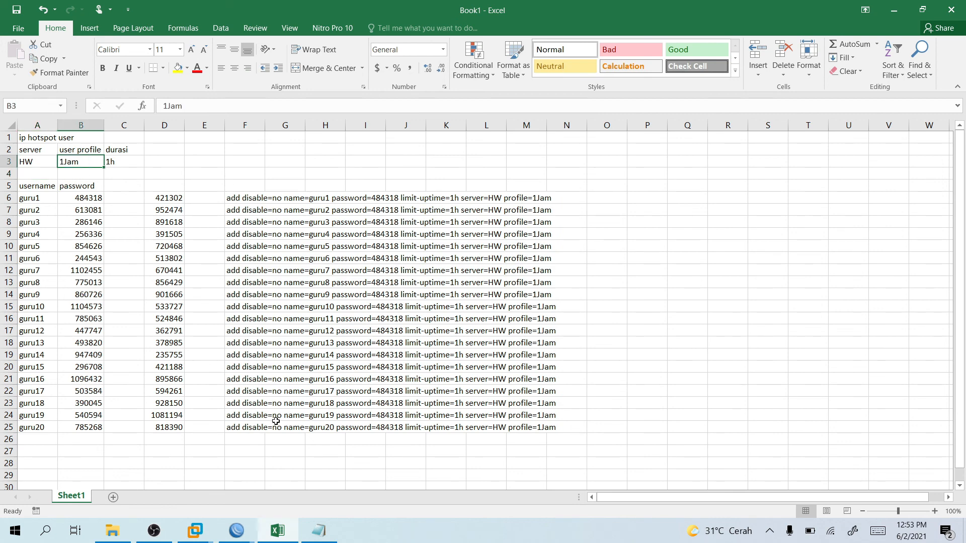
{"action": "left_click", "coordinate": [255, 528]}
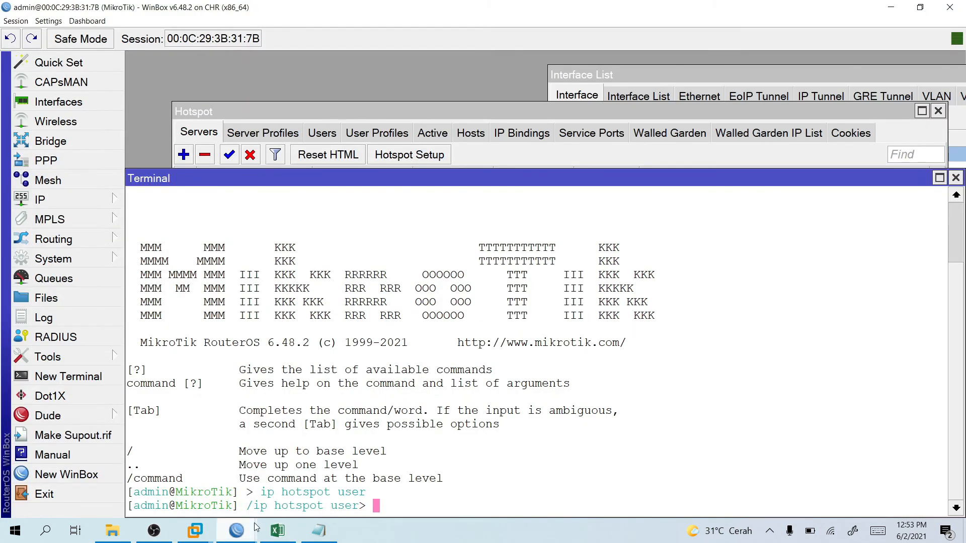
Create a new hotspot user profile named GURU.
{"action": "left_click", "coordinate": [334, 140]}
{"action": "left_click", "coordinate": [356, 140]}
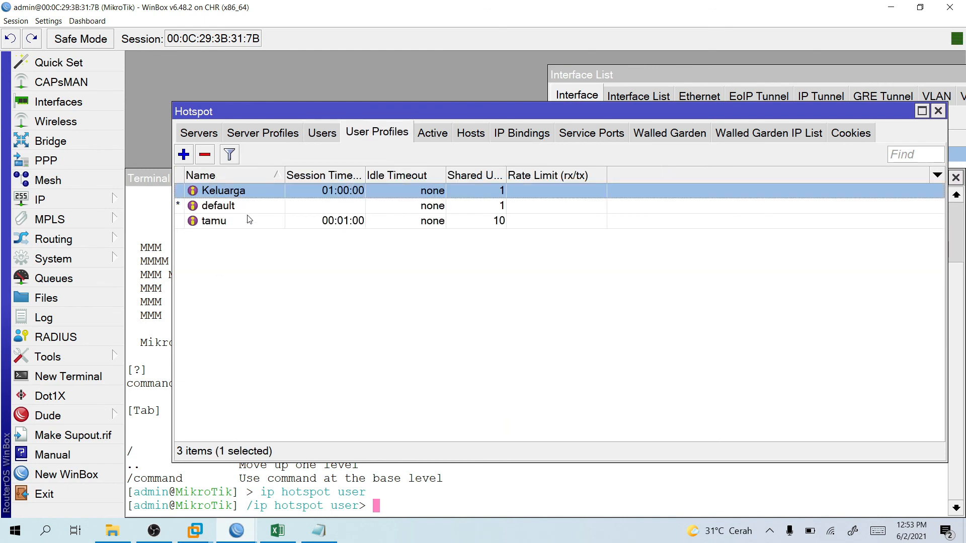
{"action": "left_click", "coordinate": [183, 155]}
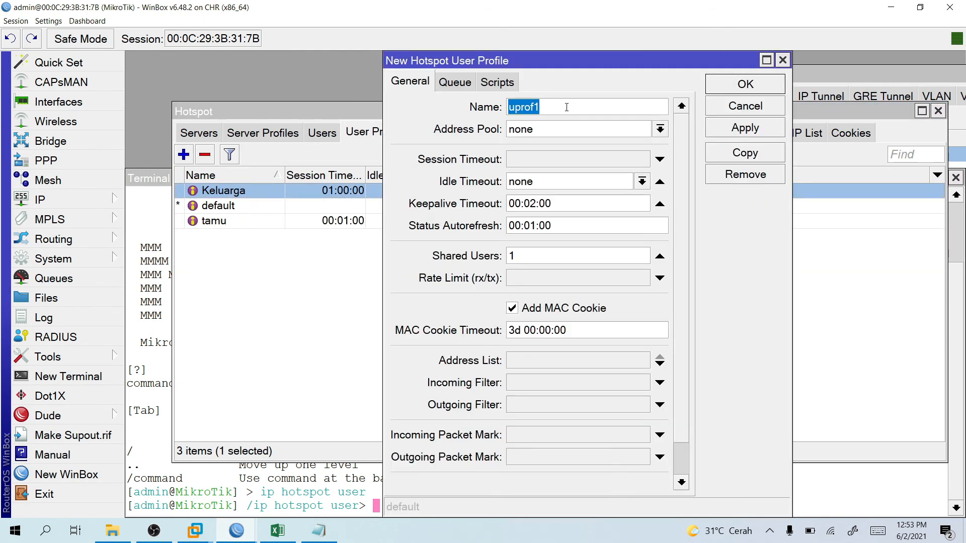
{"action": "type", "text": "GURU"}
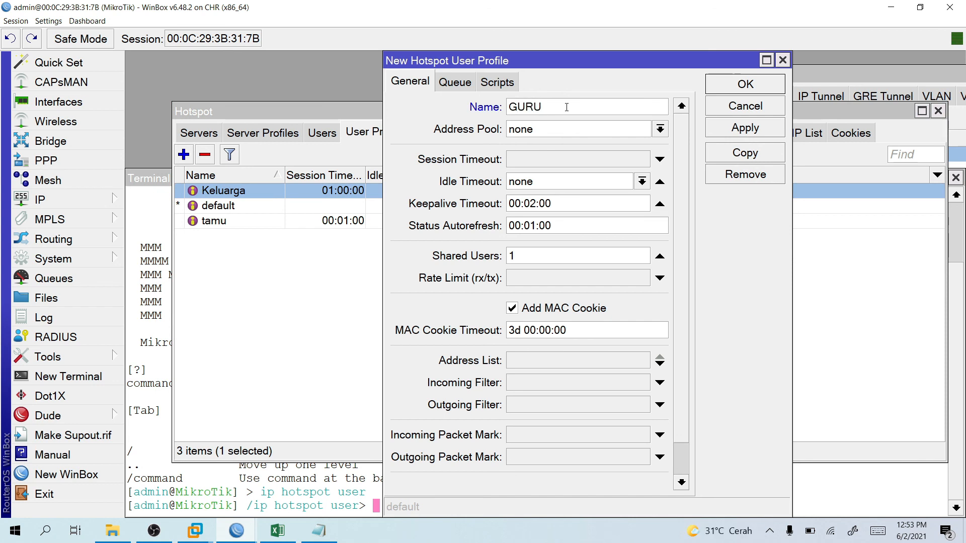
{"action": "key", "text": "BackSpace"}
{"action": "key", "text": "BackSpace"}
{"action": "key", "text": "BackSpace"}
{"action": "key", "text": "BackSpace"}
{"action": "type", "text": "GURU"}
Give GURU a 00:90:00 session timeout, no MAC cookie and 20 shared users, and save it.
{"action": "left_click", "coordinate": [543, 160]}
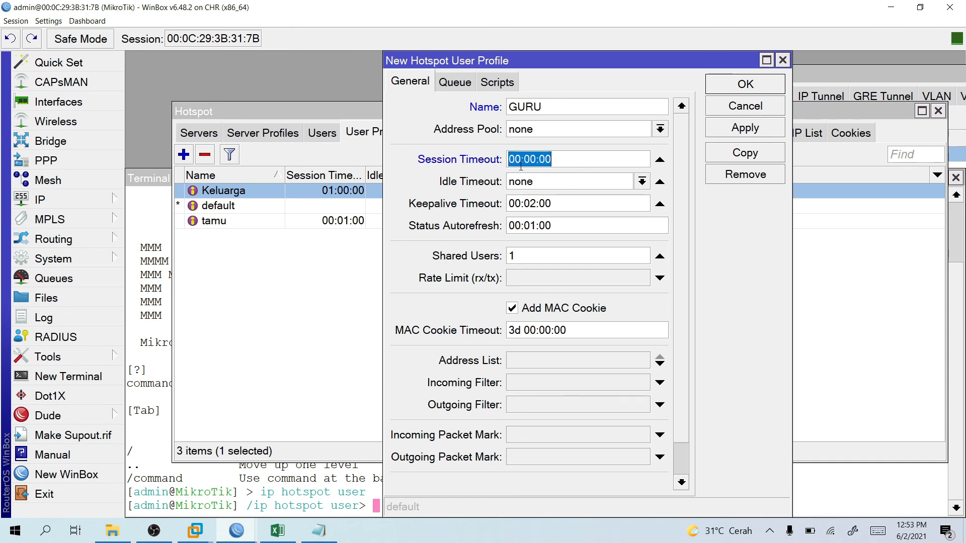
{"action": "left_click", "coordinate": [530, 161]}
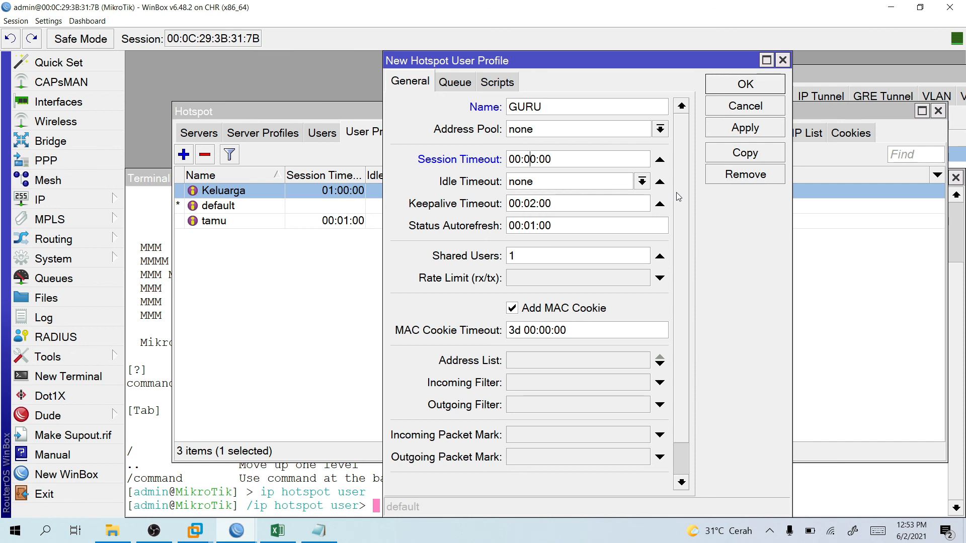
{"action": "key", "text": "BackSpace"}
{"action": "type", "text": "6"}
{"action": "key", "text": "BackSpace"}
{"action": "type", "text": "9"}
{"action": "left_click", "coordinate": [526, 308]}
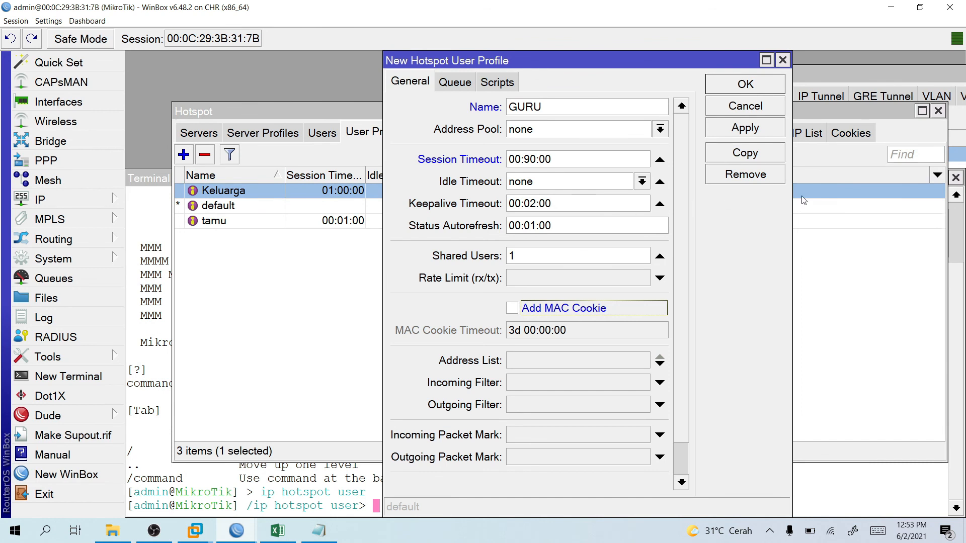
{"action": "double_click", "coordinate": [594, 256]}
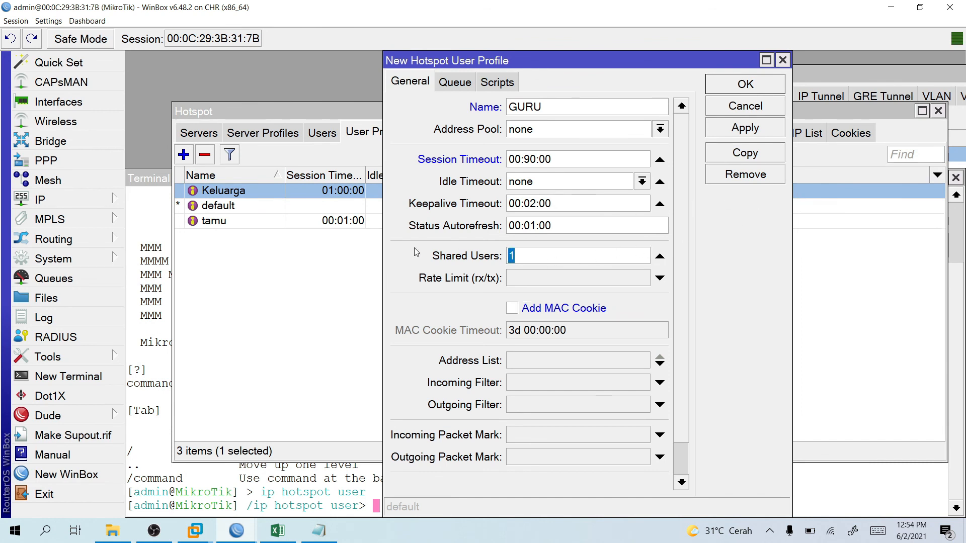
{"action": "type", "text": "20"}
{"action": "left_click", "coordinate": [455, 84]}
{"action": "left_click", "coordinate": [422, 84]}
{"action": "left_click", "coordinate": [745, 84]}
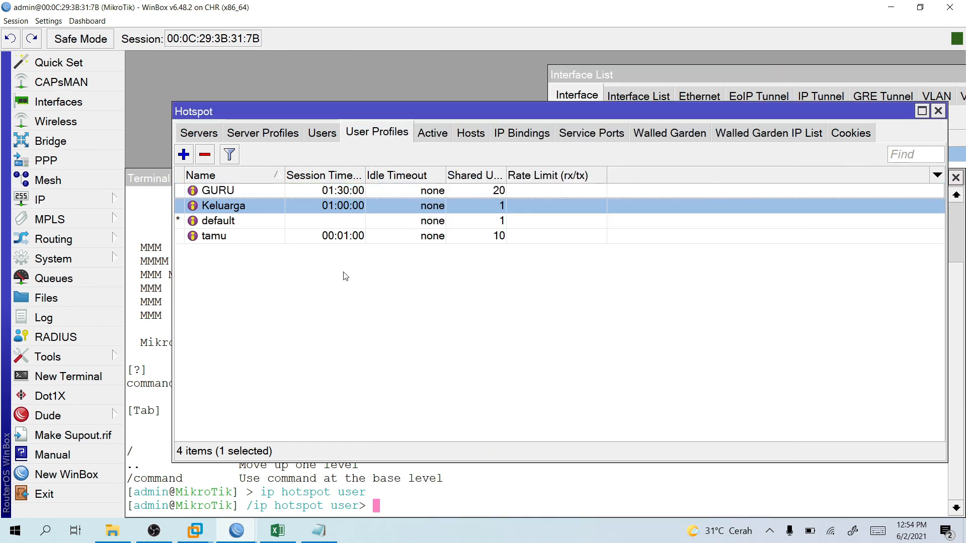
{"action": "left_click", "coordinate": [277, 531]}
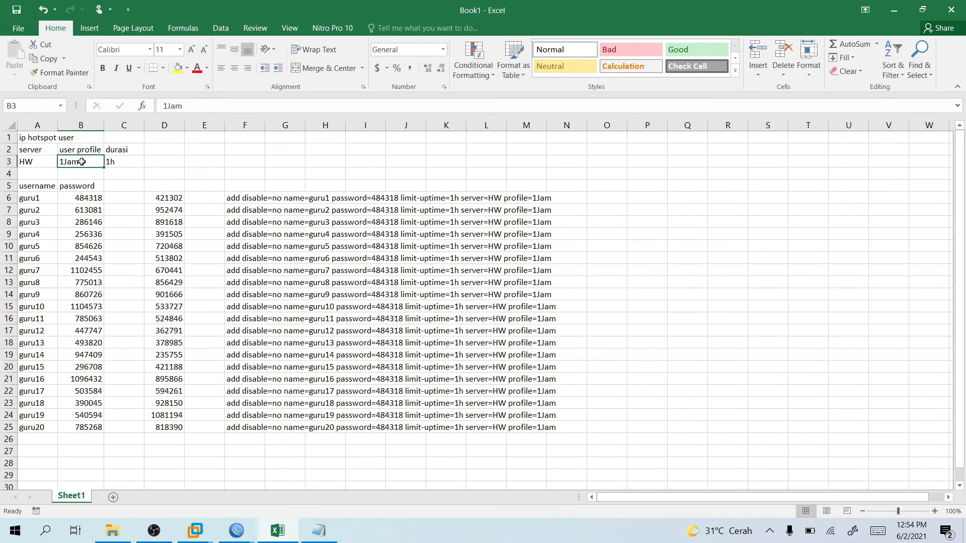
Set the user profile cell B3 to GURU.
{"action": "type", "text": "guru"}
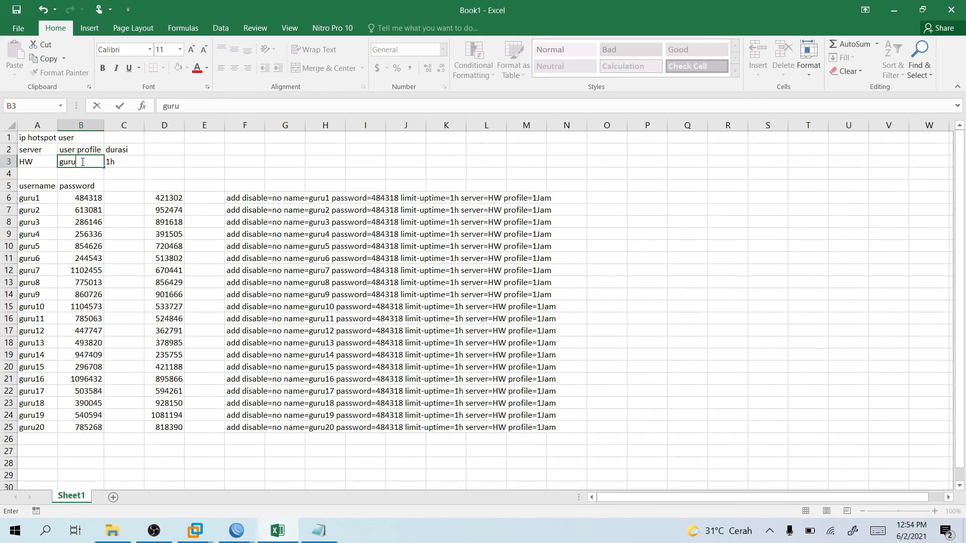
{"action": "key", "text": "BackSpace"}
{"action": "key", "text": "BackSpace"}
{"action": "type", "text": "GURU"}
{"action": "key", "text": "Return"}
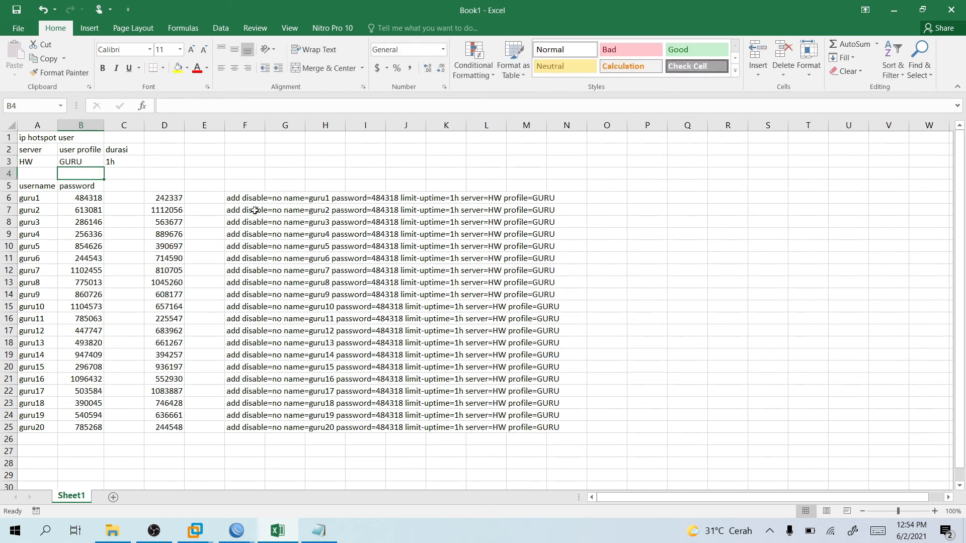
Edit the F6 command formula so the password reference becomes relative B6.
{"action": "left_click", "coordinate": [241, 199]}
{"action": "double_click", "coordinate": [242, 199]}
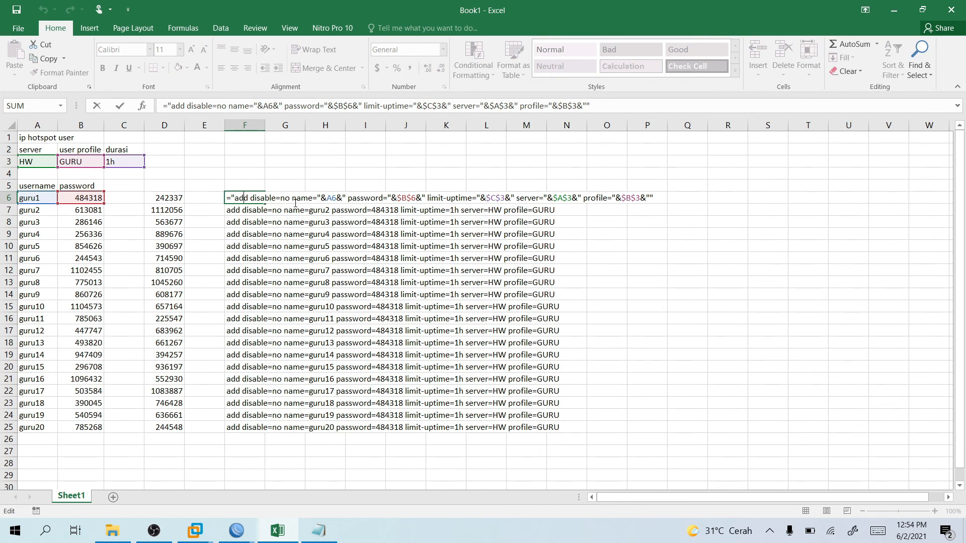
{"action": "left_click", "coordinate": [293, 197]}
{"action": "double_click", "coordinate": [332, 197]}
{"action": "left_click", "coordinate": [407, 198]}
{"action": "key", "text": "F4"}
{"action": "key", "text": "F4"}
{"action": "key", "text": "F4"}
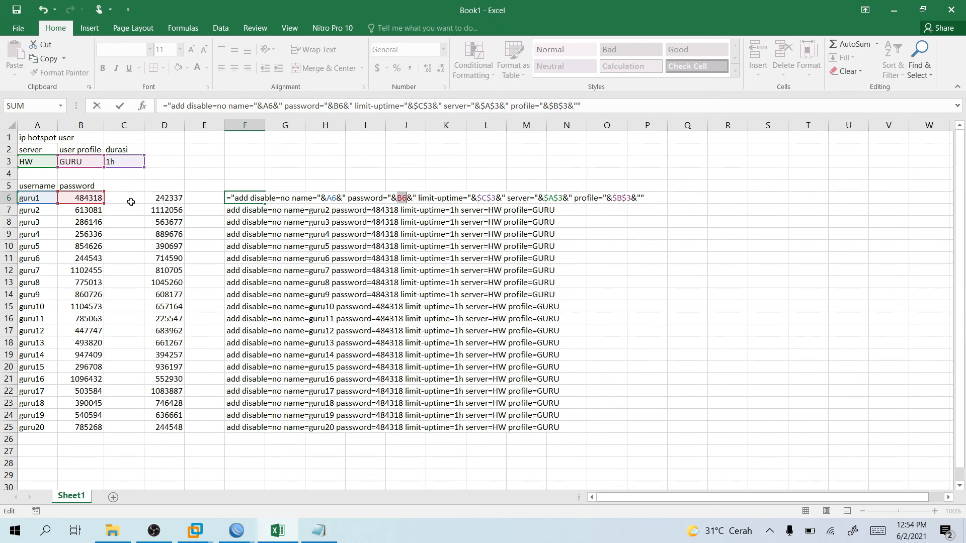
{"action": "left_click", "coordinate": [487, 198]}
{"action": "key", "text": "Return"}
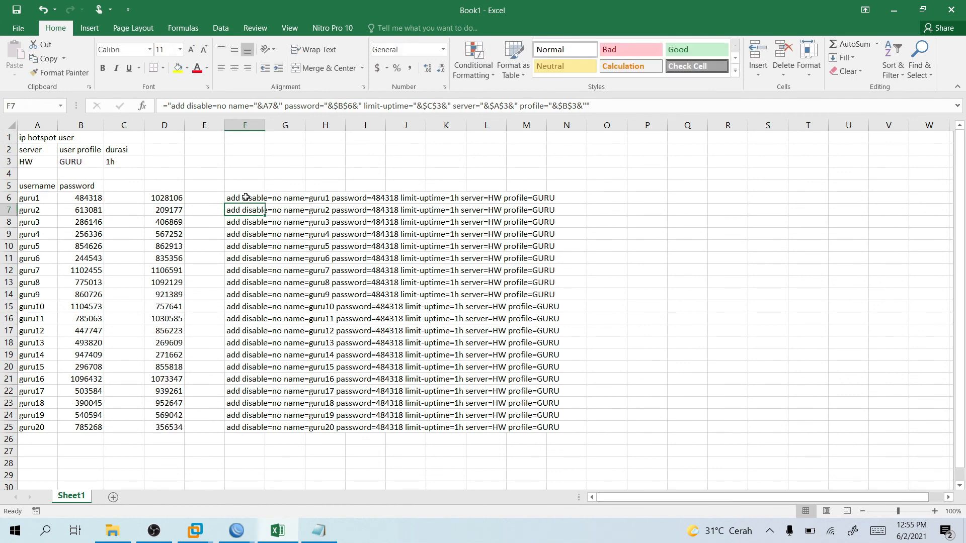
Fill the command formula down to F25 and copy the twenty commands.
{"action": "left_click", "coordinate": [245, 197]}
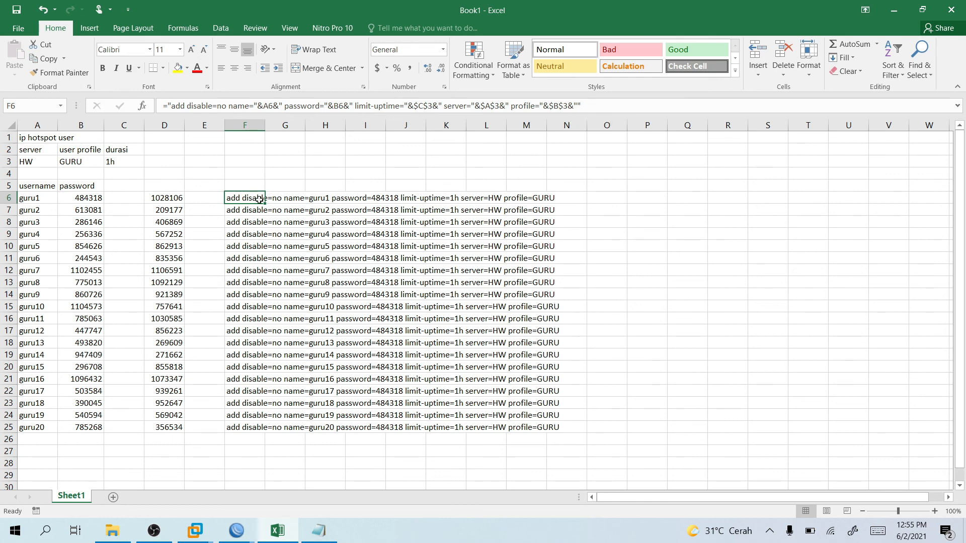
{"action": "left_click_drag", "start_coordinate": [266, 204], "coordinate": [261, 433]}
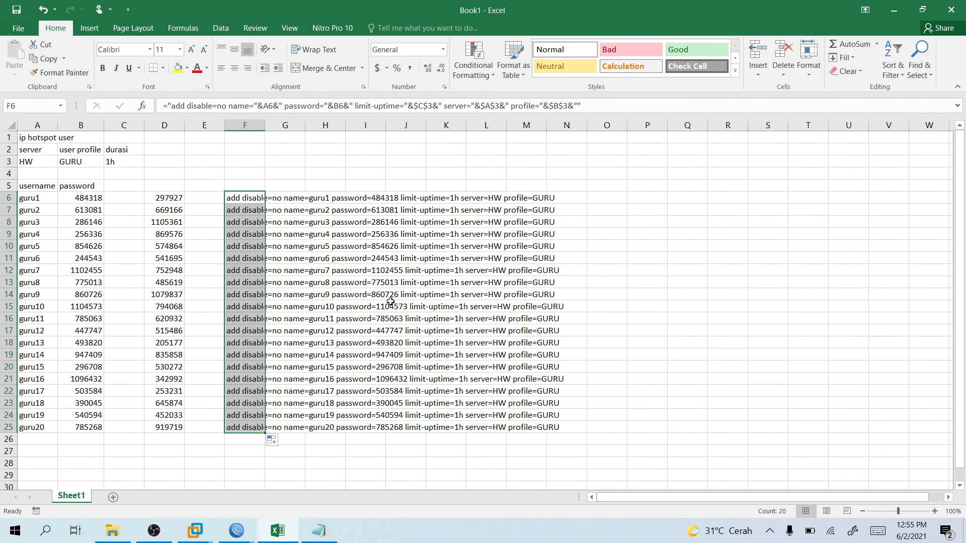
{"action": "right_click", "coordinate": [251, 237]}
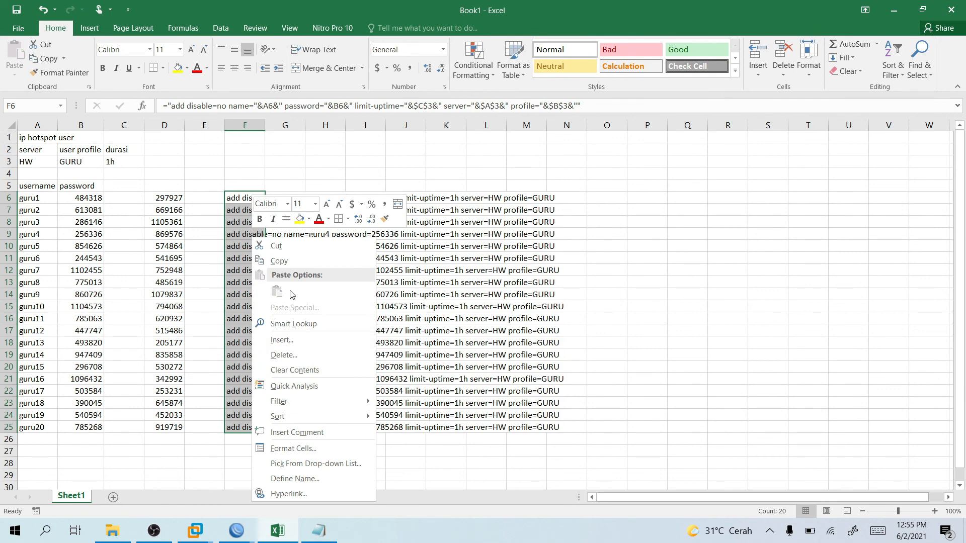
{"action": "left_click", "coordinate": [297, 264]}
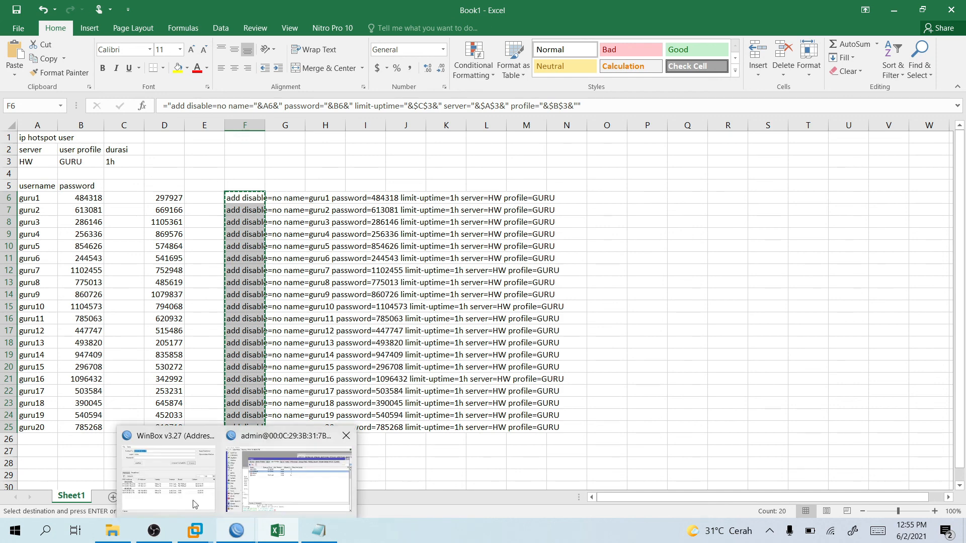
Paste the twenty guru commands into Notepad over the old line and copy them back out.
{"action": "left_click", "coordinate": [44, 537]}
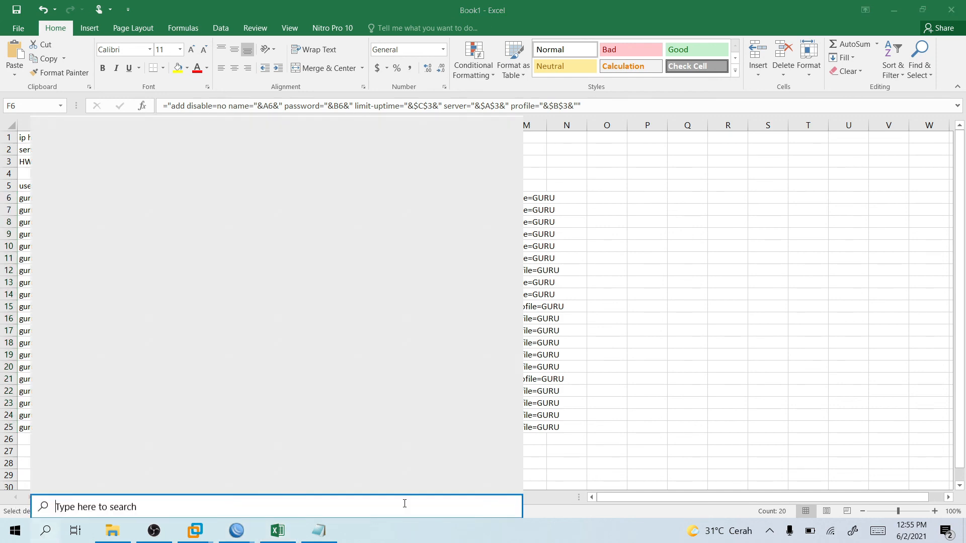
{"action": "left_click", "coordinate": [327, 540]}
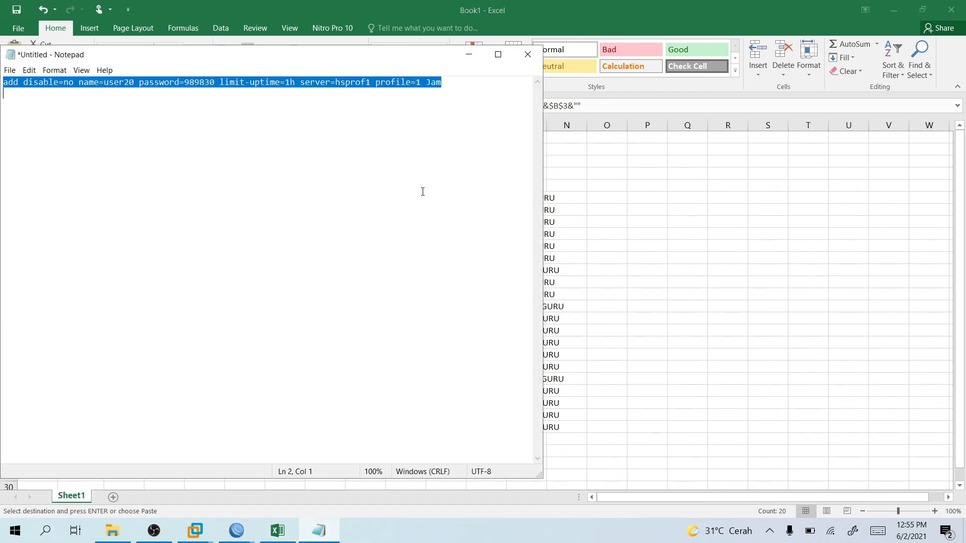
{"action": "key", "text": "ctrl+v"}
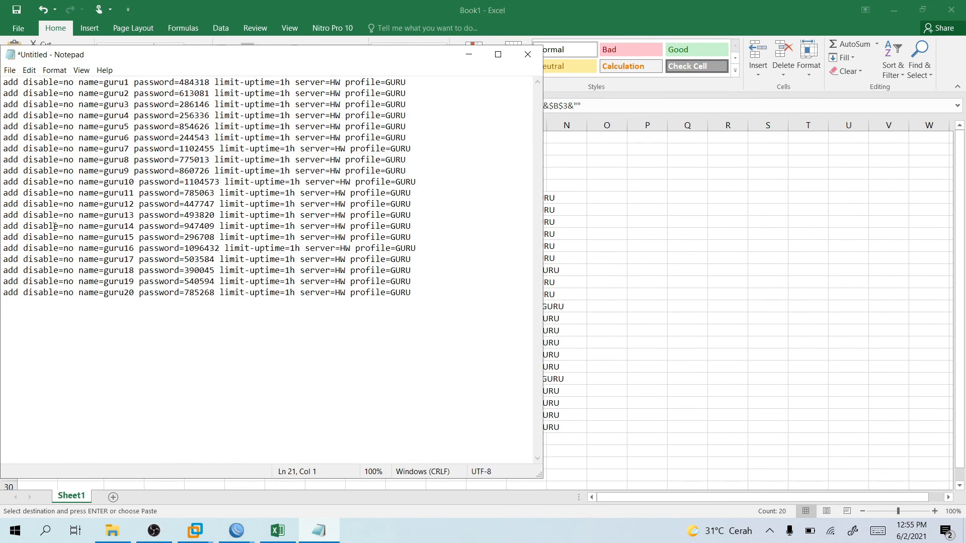
{"action": "left_click_drag", "start_coordinate": [446, 293], "coordinate": [3, 56]}
{"action": "right_click", "coordinate": [101, 126]}
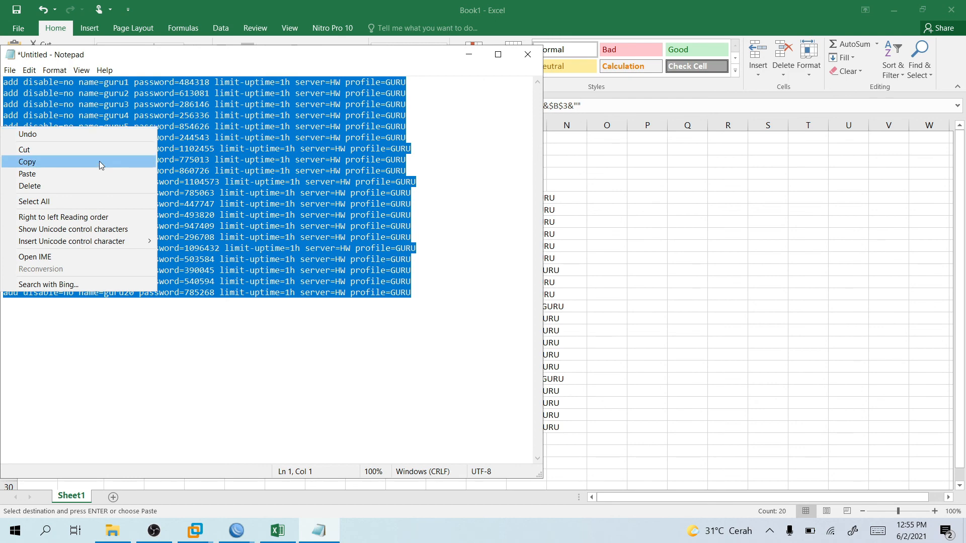
{"action": "left_click", "coordinate": [105, 161]}
{"action": "right_click", "coordinate": [105, 161]}
{"action": "left_click", "coordinate": [96, 182]}
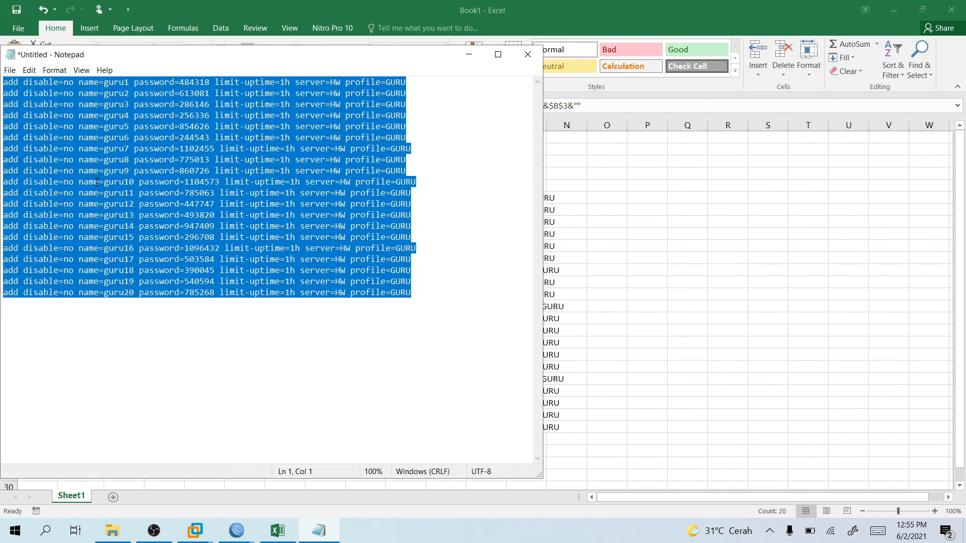
{"action": "left_click", "coordinate": [236, 531]}
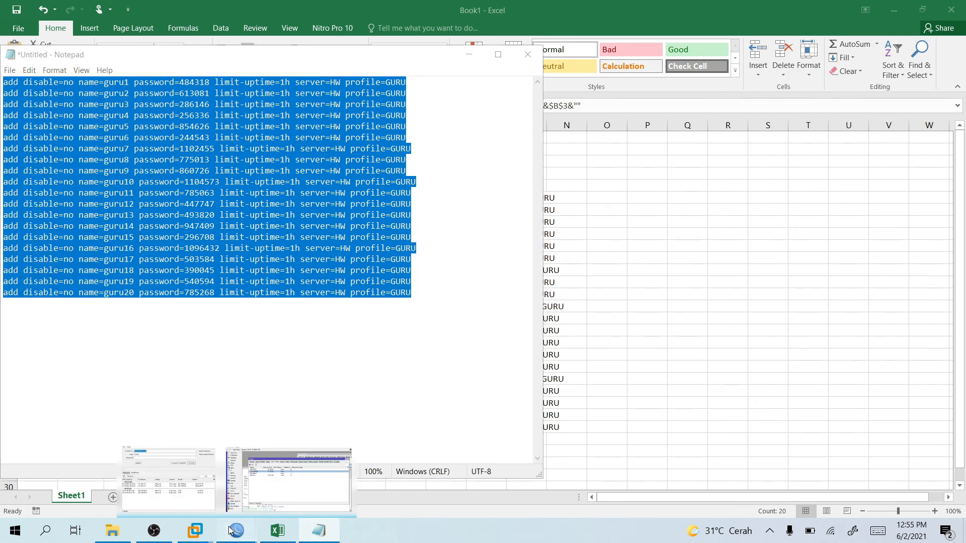
{"action": "left_click", "coordinate": [258, 486]}
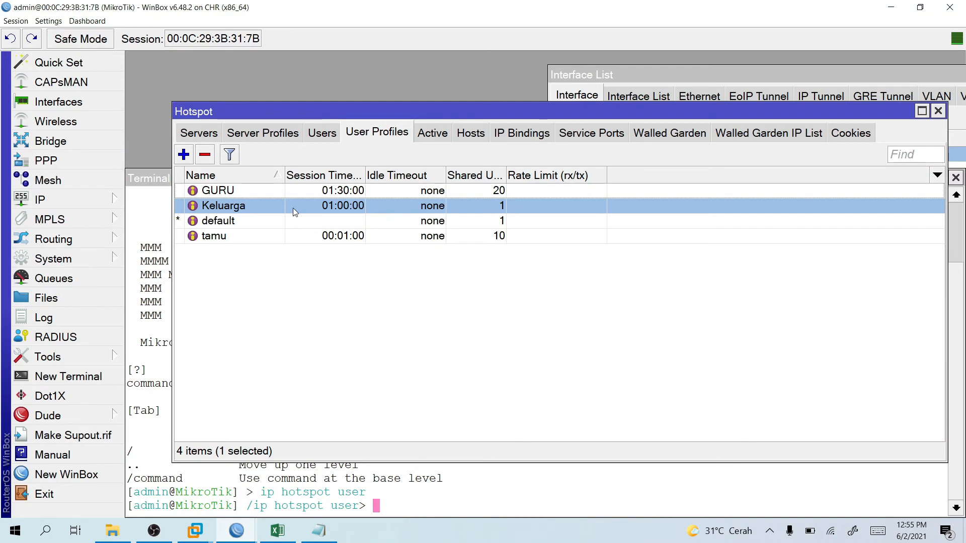
Paste the guru1–guru20 add commands into the router terminal to run them.
{"action": "left_click", "coordinate": [312, 468]}
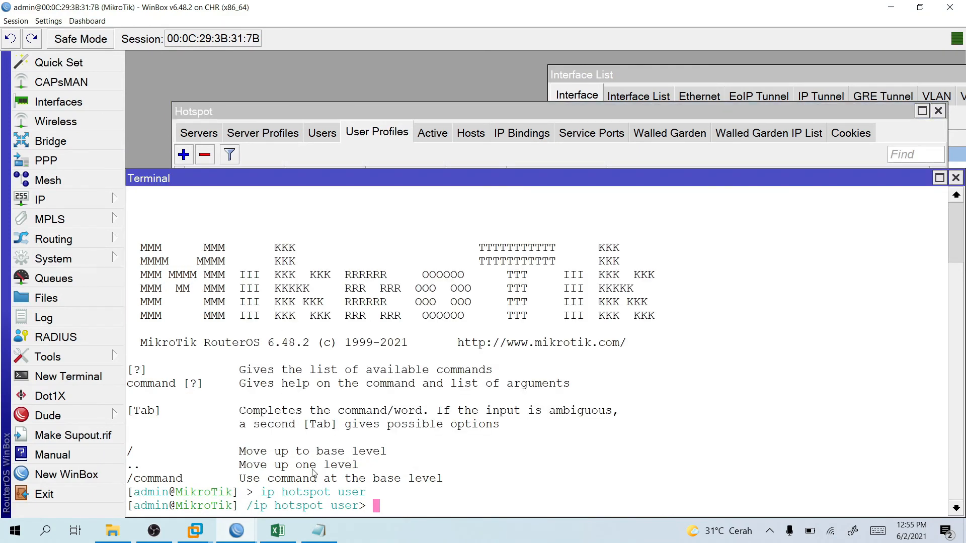
{"action": "right_click", "coordinate": [386, 511]}
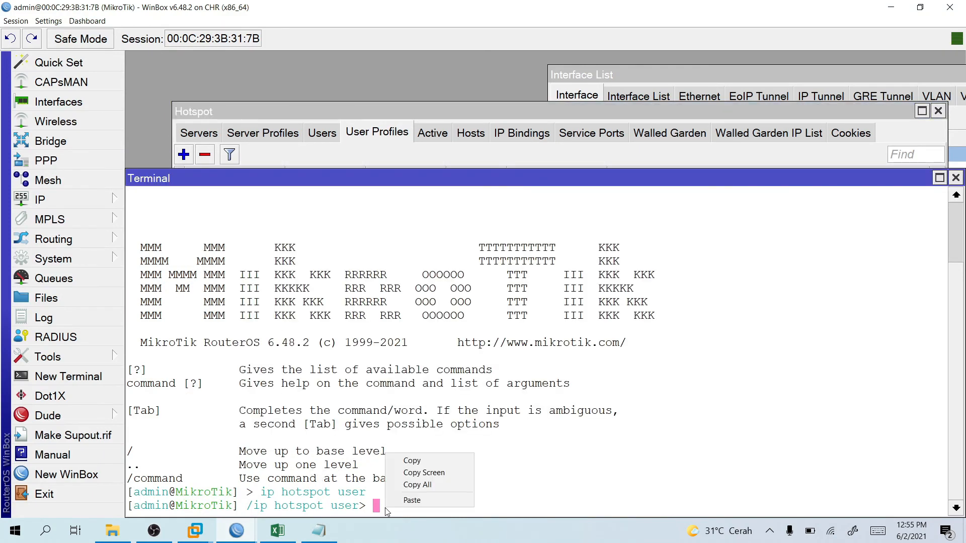
{"action": "left_click", "coordinate": [411, 501]}
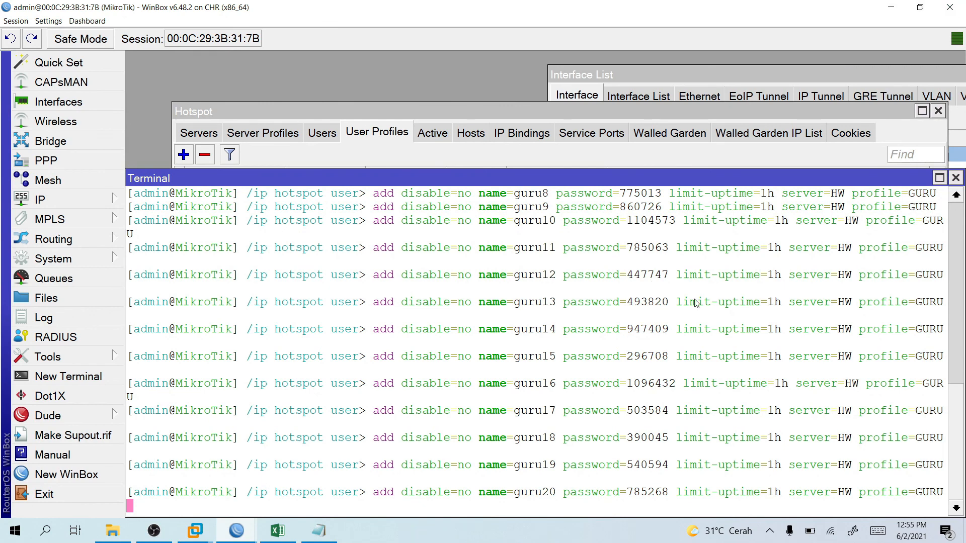
Scroll the Hotspot Users list to confirm guru1–guru20 on the GURU profile.
{"action": "left_click", "coordinate": [441, 157]}
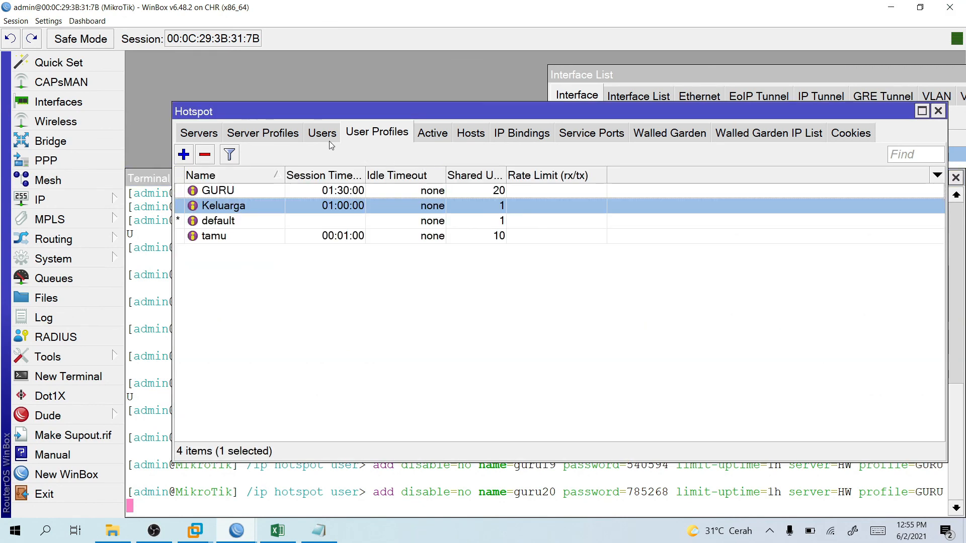
{"action": "left_click", "coordinate": [325, 138]}
{"action": "scroll", "coordinate": [394, 286], "scroll_direction": "down", "scroll_amount": 3}
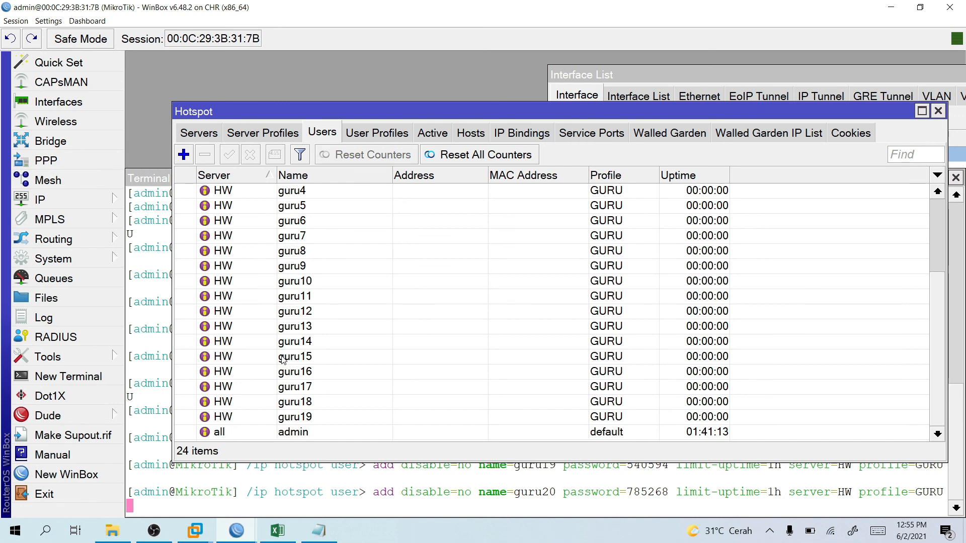
{"action": "scroll", "coordinate": [346, 369], "scroll_direction": "up", "scroll_amount": 3}
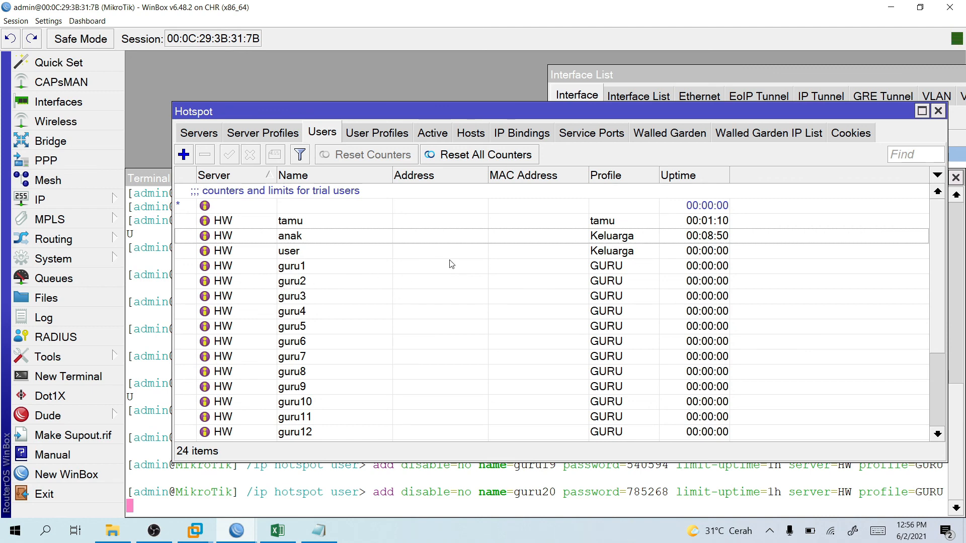
{"action": "scroll", "coordinate": [392, 344], "scroll_direction": "down", "scroll_amount": 2}
{"action": "scroll", "coordinate": [392, 344], "scroll_direction": "down", "scroll_amount": 1}
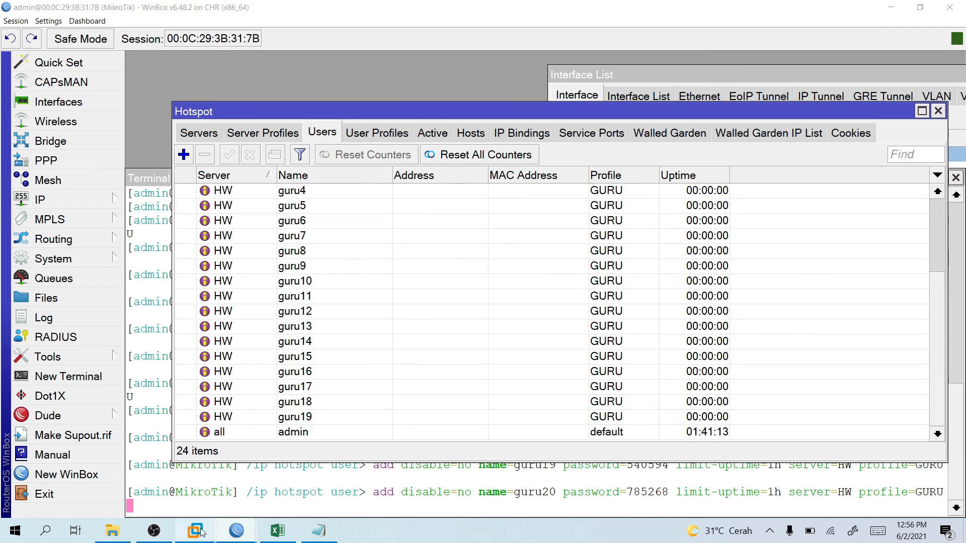
{"action": "mouse_move", "coordinate": [195, 531]}
{"action": "left_click", "coordinate": [252, 459]}
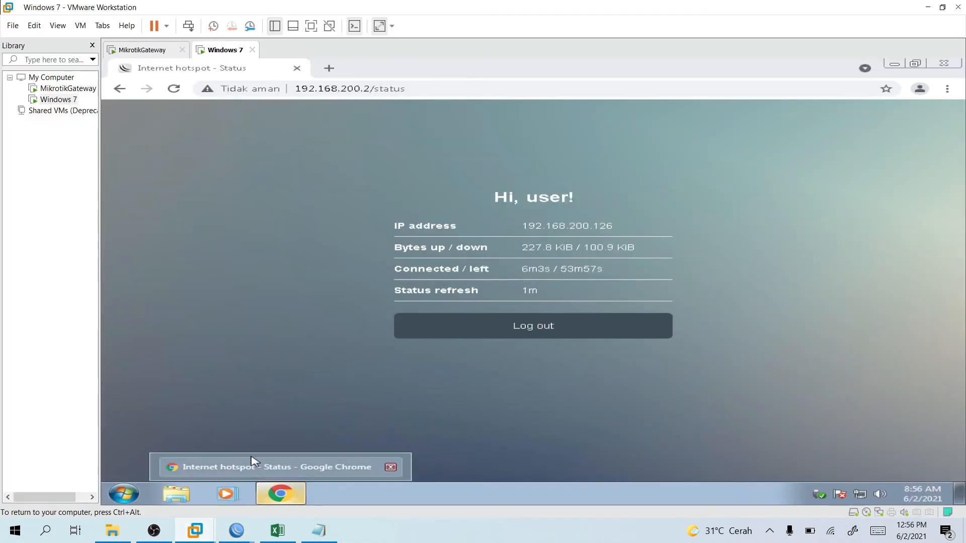
Log the client out of the hotspot and copy the guru2 username from Excel's A7.
{"action": "left_click", "coordinate": [511, 333]}
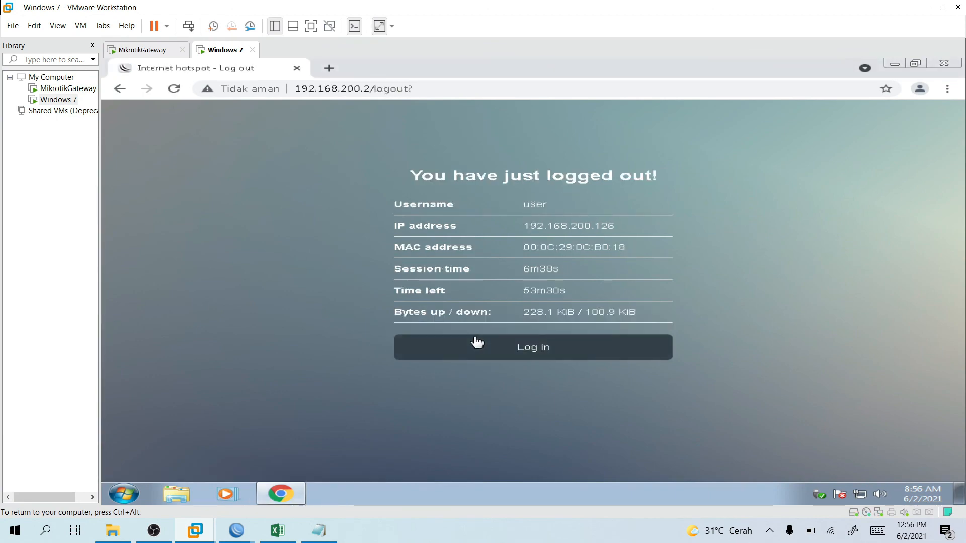
{"action": "left_click", "coordinate": [499, 348]}
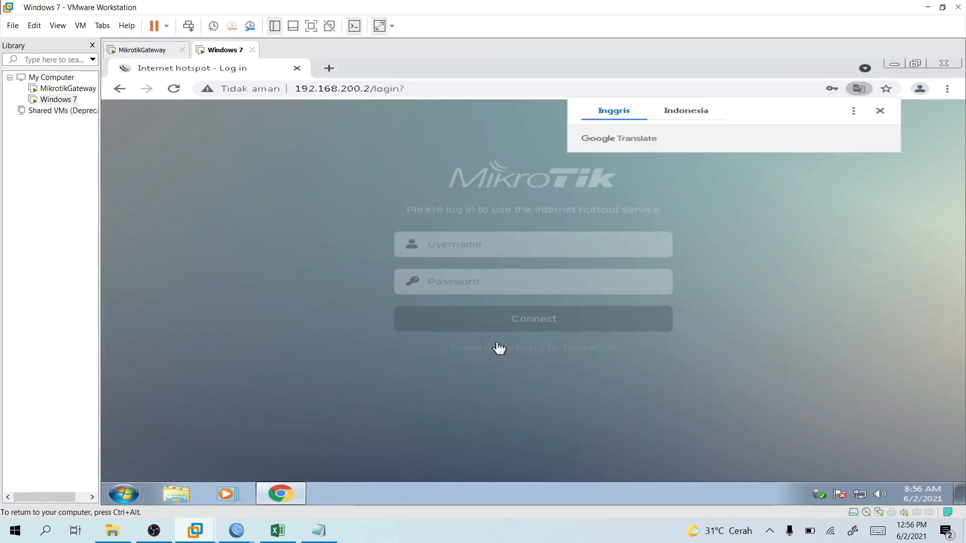
{"action": "left_click", "coordinate": [332, 537]}
{"action": "left_click", "coordinate": [277, 531]}
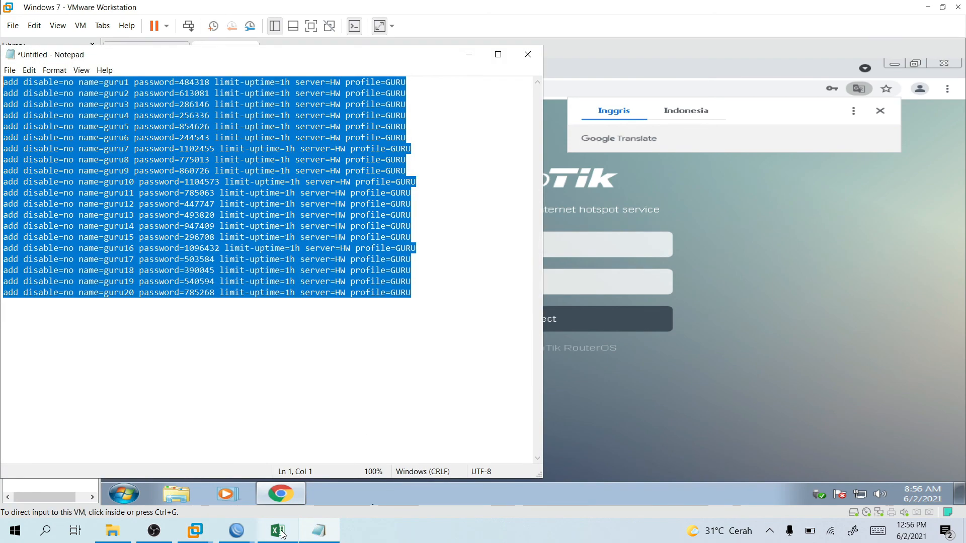
{"action": "left_click", "coordinate": [54, 210]}
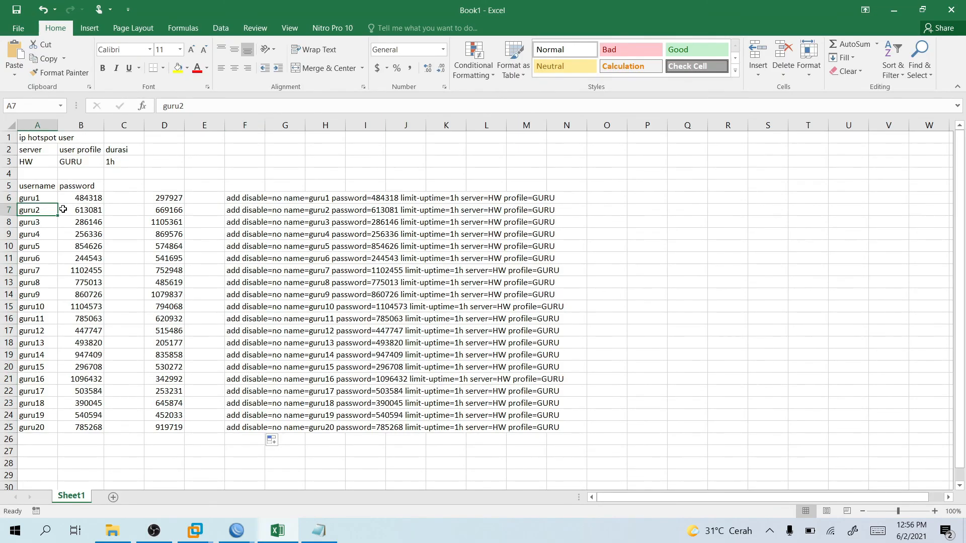
{"action": "key", "text": "ctrl+c"}
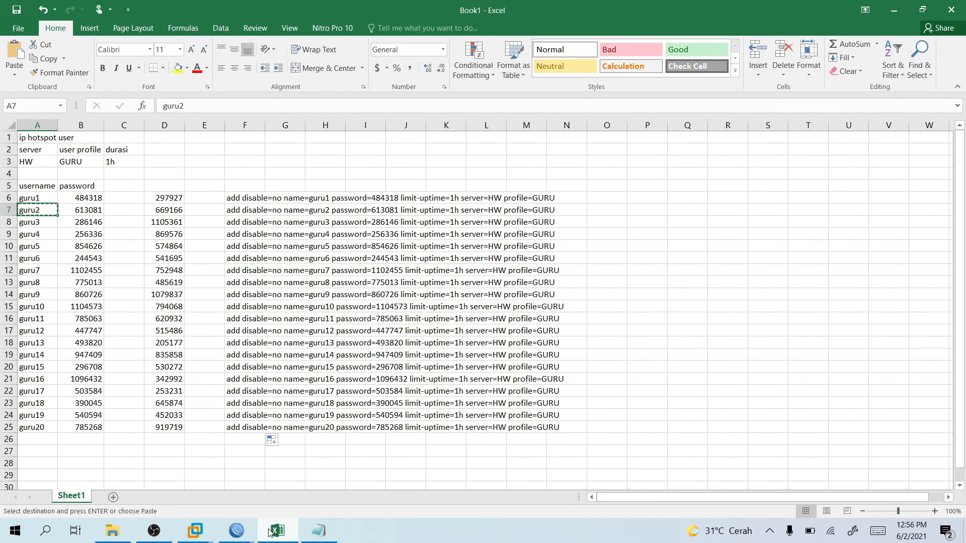
Log in on the hotspot page as guru2 with its password from Excel.
{"action": "mouse_move", "coordinate": [196, 531]}
{"action": "left_click", "coordinate": [259, 465]}
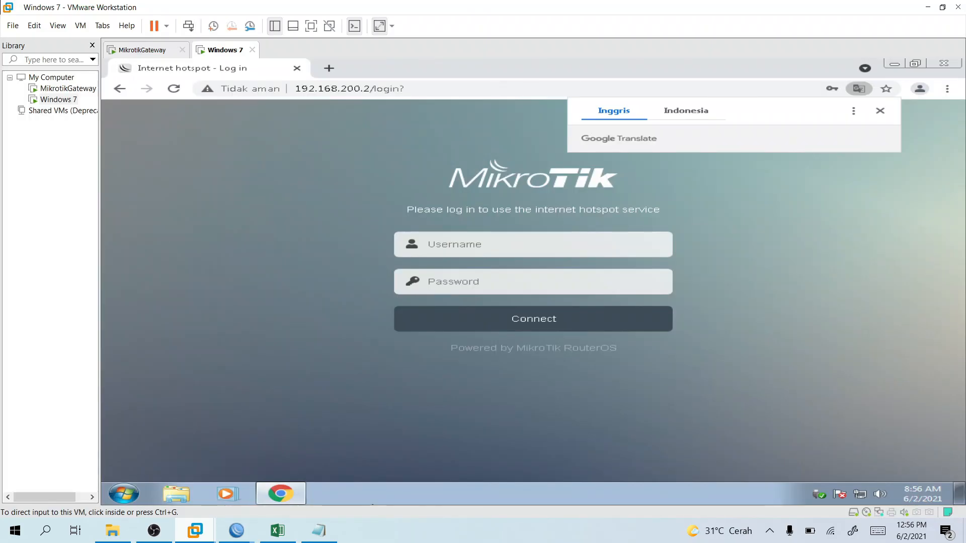
{"action": "left_click", "coordinate": [473, 247]}
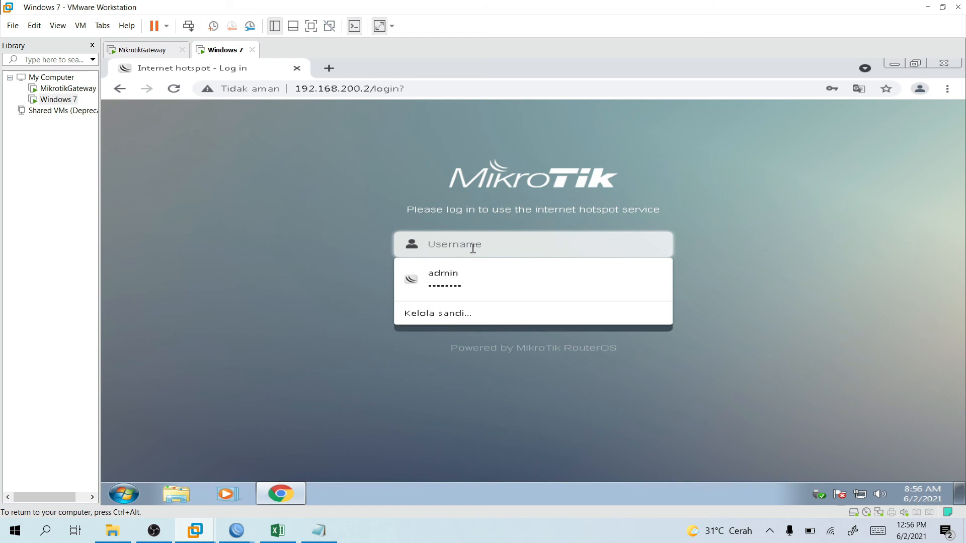
{"action": "type", "text": "gu"}
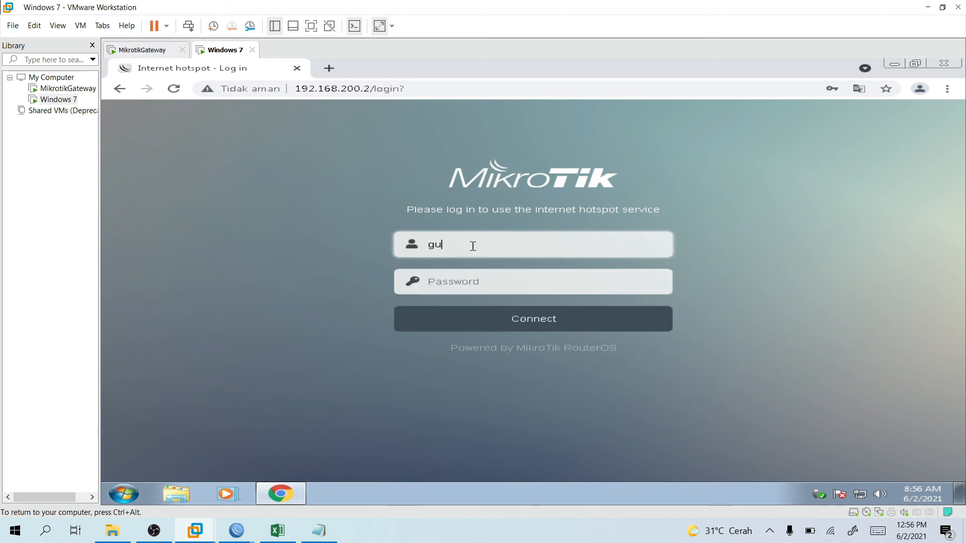
{"action": "type", "text": "ru2"}
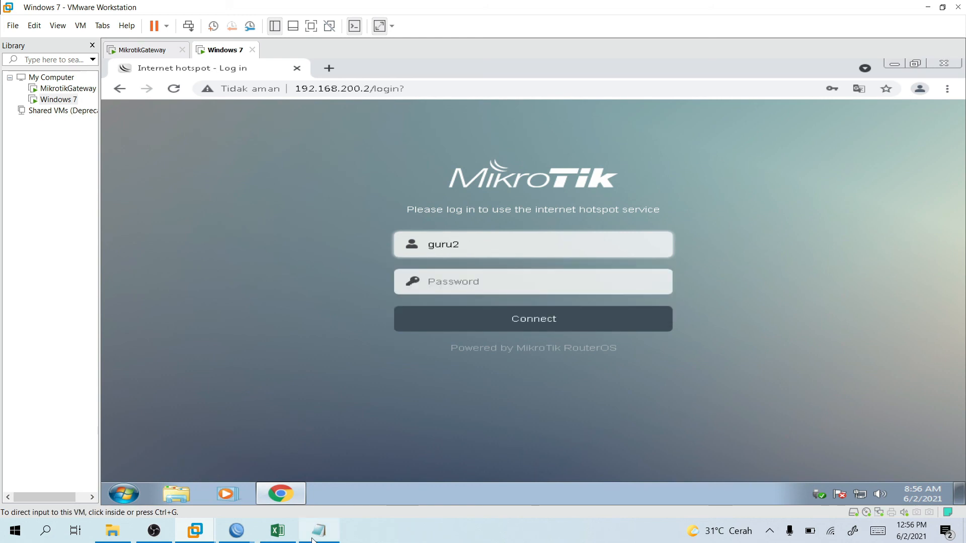
{"action": "left_click", "coordinate": [278, 530]}
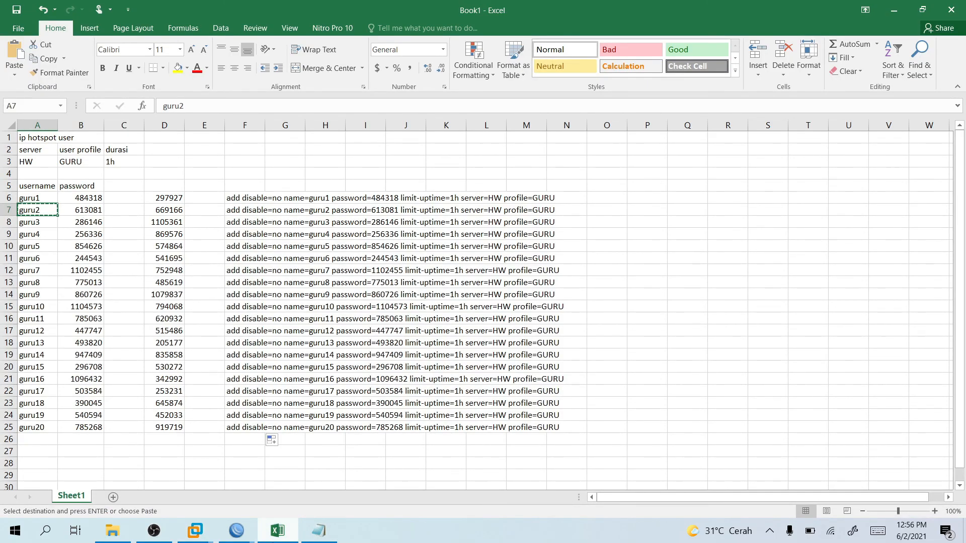
{"action": "mouse_move", "coordinate": [195, 531]}
{"action": "left_click", "coordinate": [259, 468]}
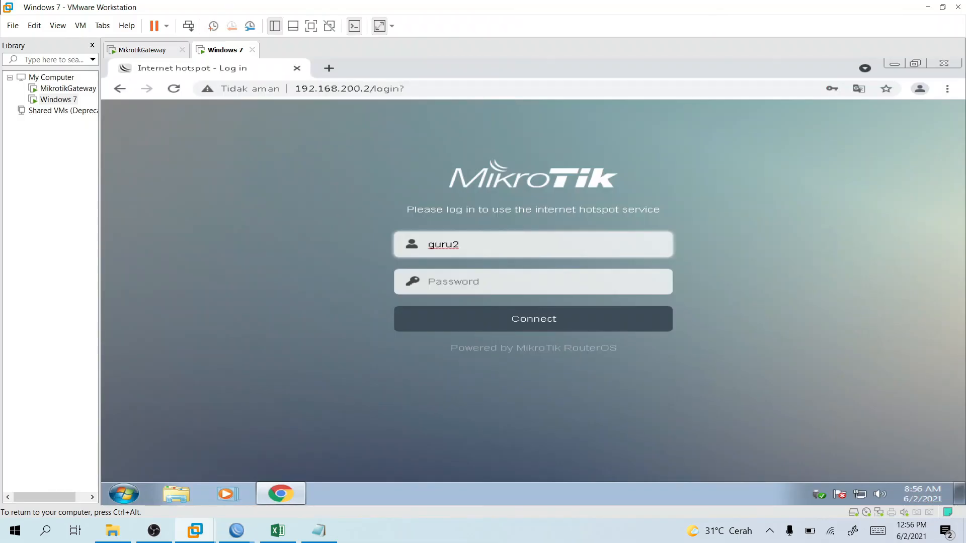
{"action": "left_click", "coordinate": [449, 277]}
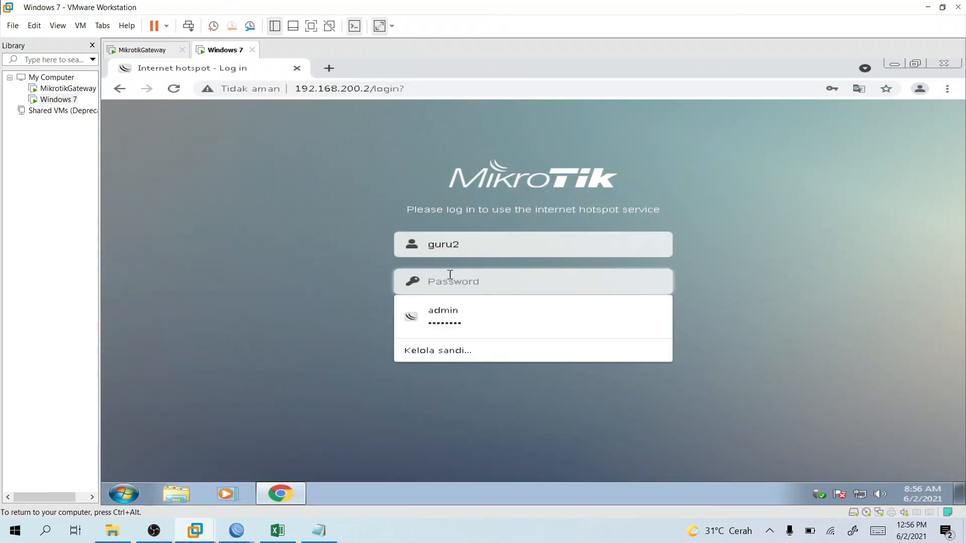
{"action": "type", "text": "••••••"}
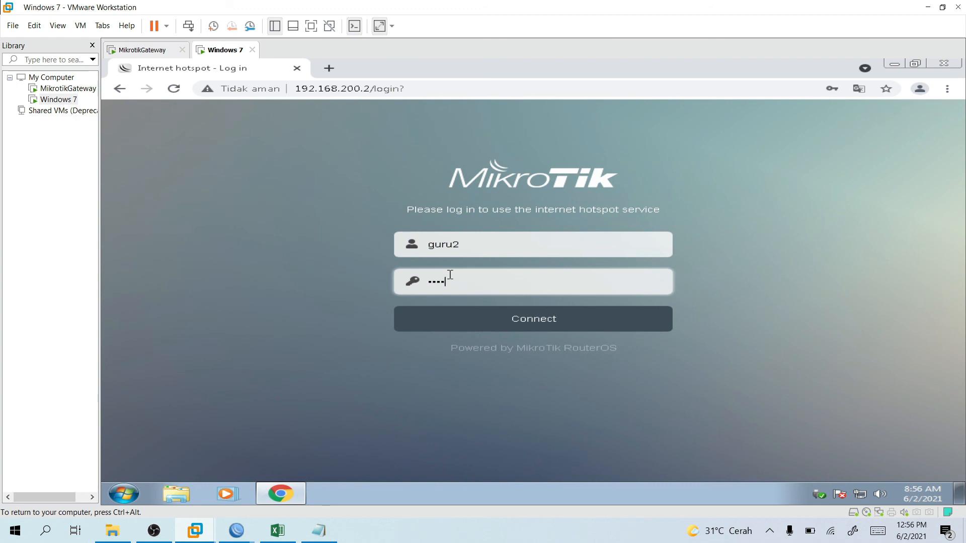
{"action": "left_click", "coordinate": [472, 314]}
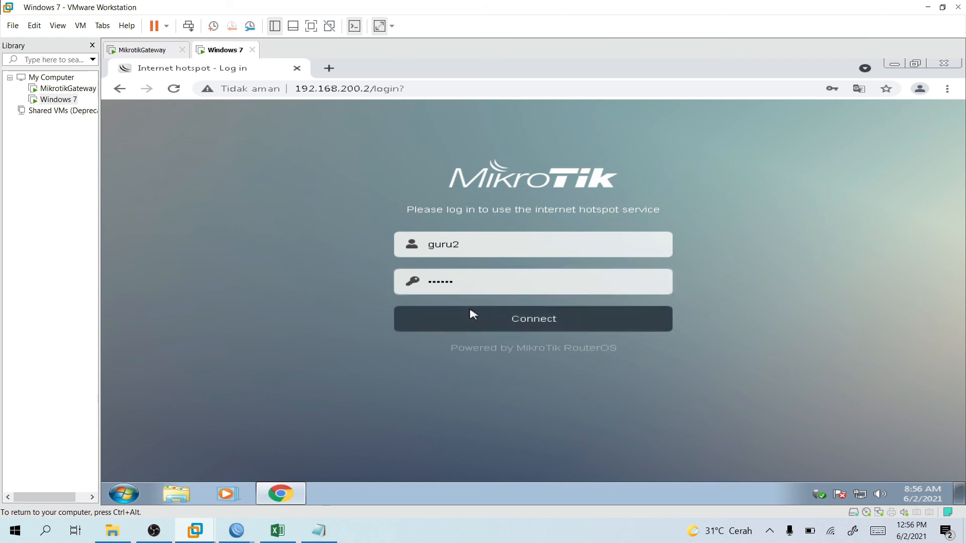